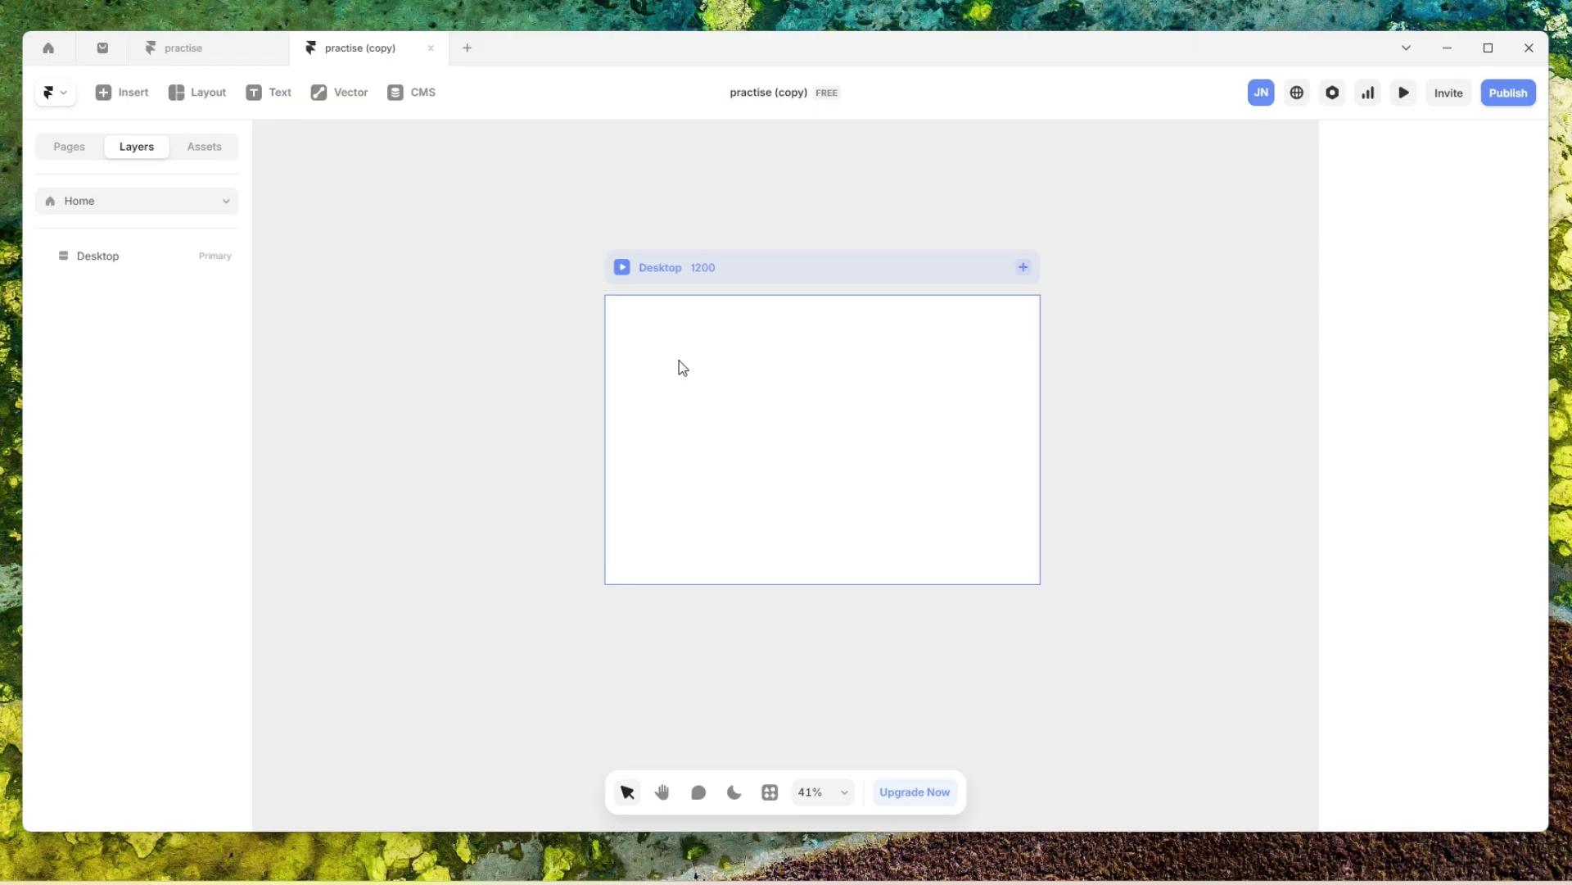
- Draw a frame about 1058 by 589 px inside the Desktop breakpoint
click(659, 340)
key(f)
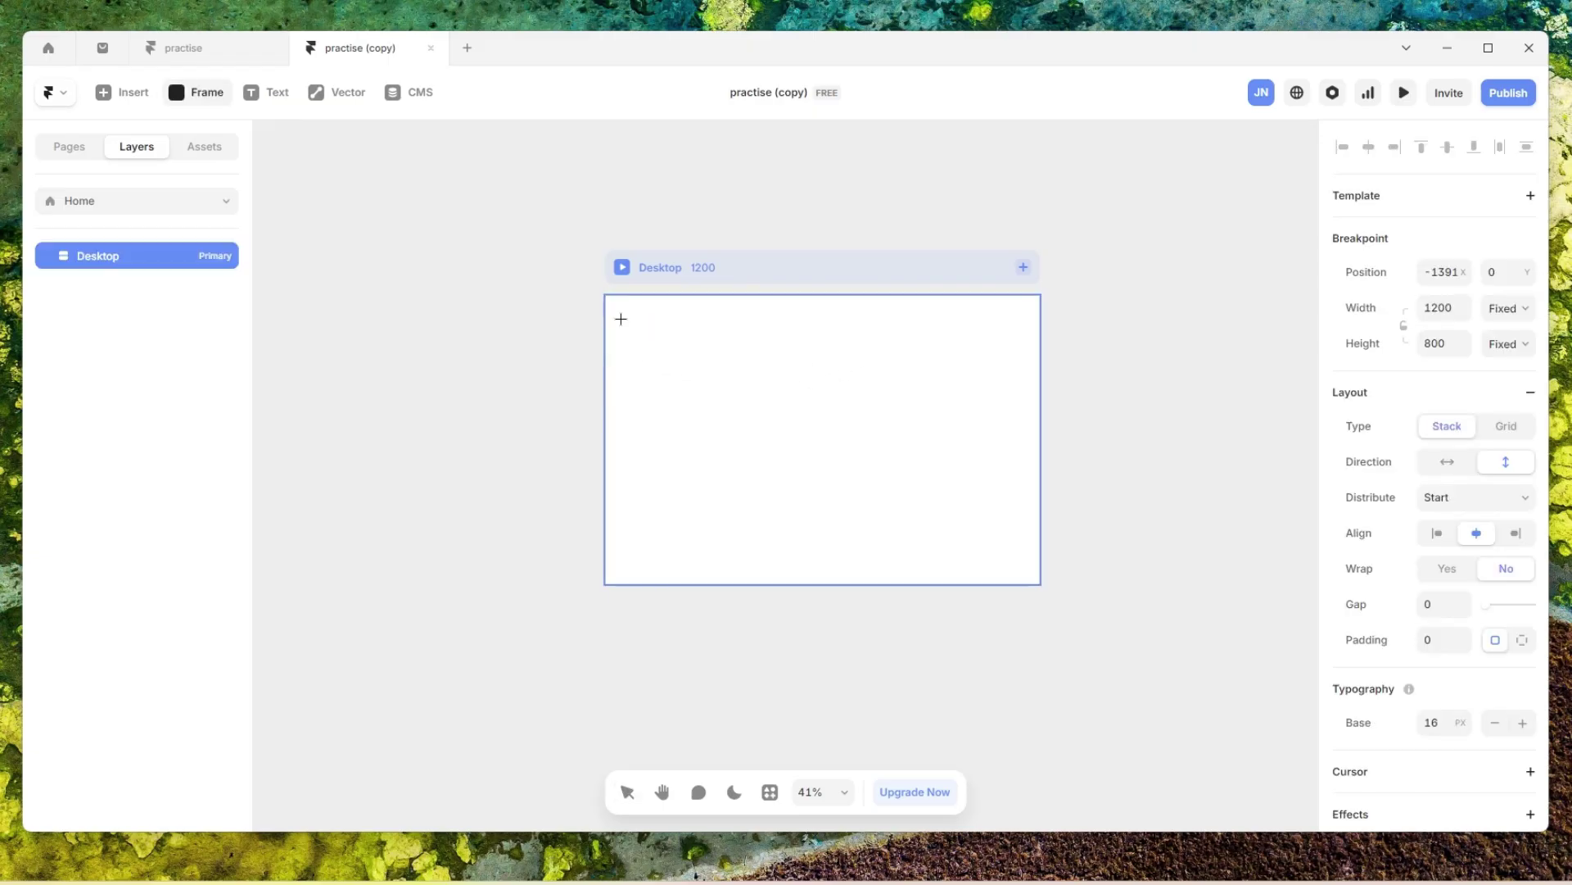
mouse_move(620, 318)
mouse_down()
mouse_move(832, 464)
mouse_move(1005, 533)
mouse_up()
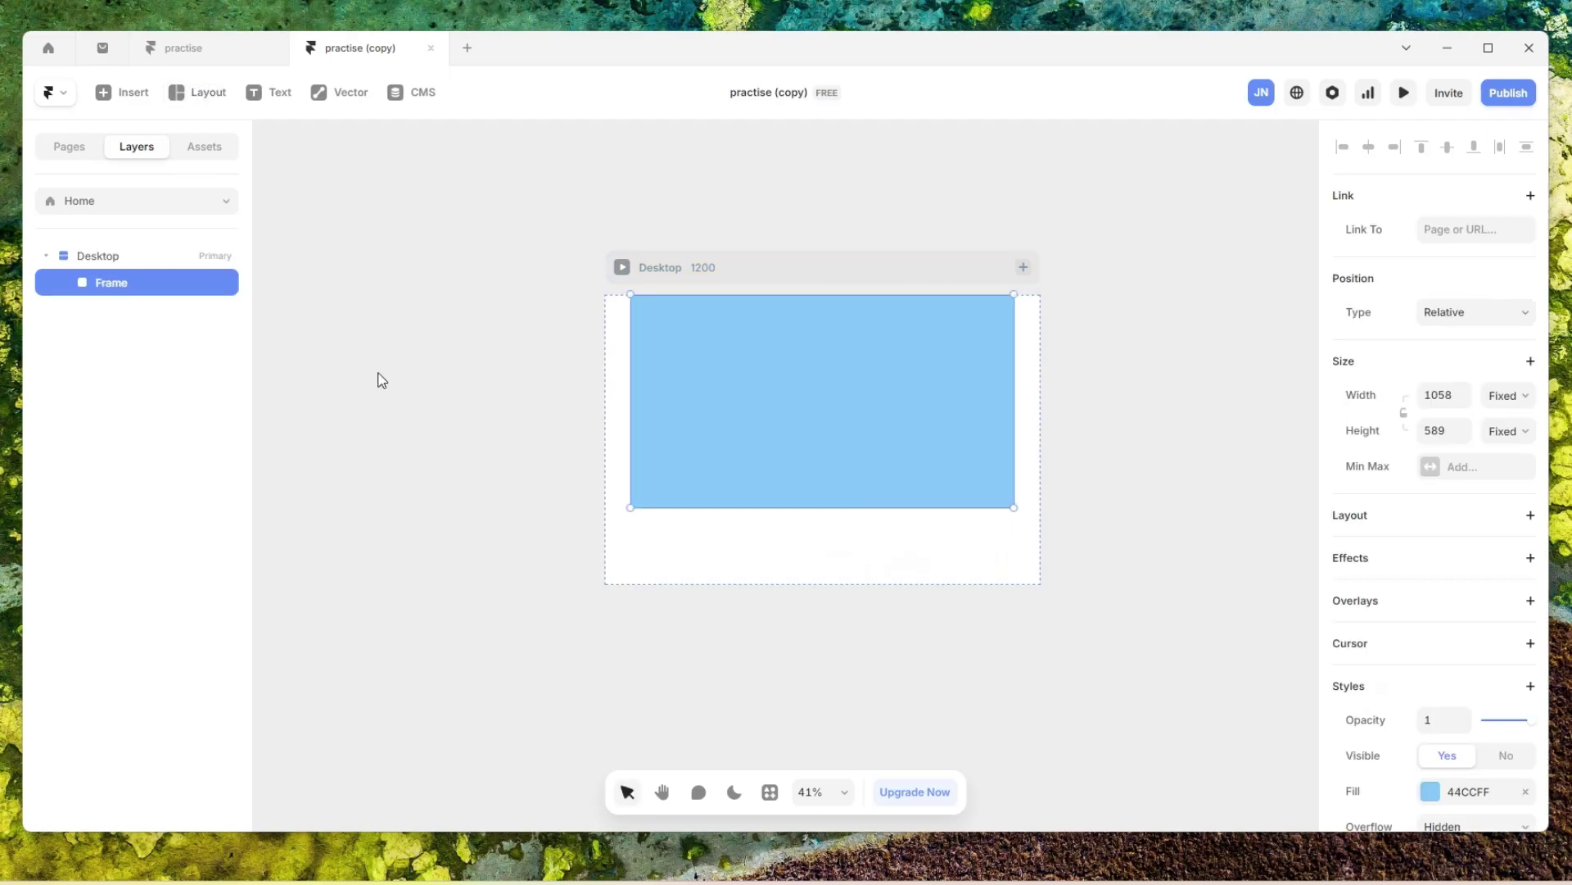
- Rename the new frame "Scroll section" and remove its fill color
double_click(141, 285)
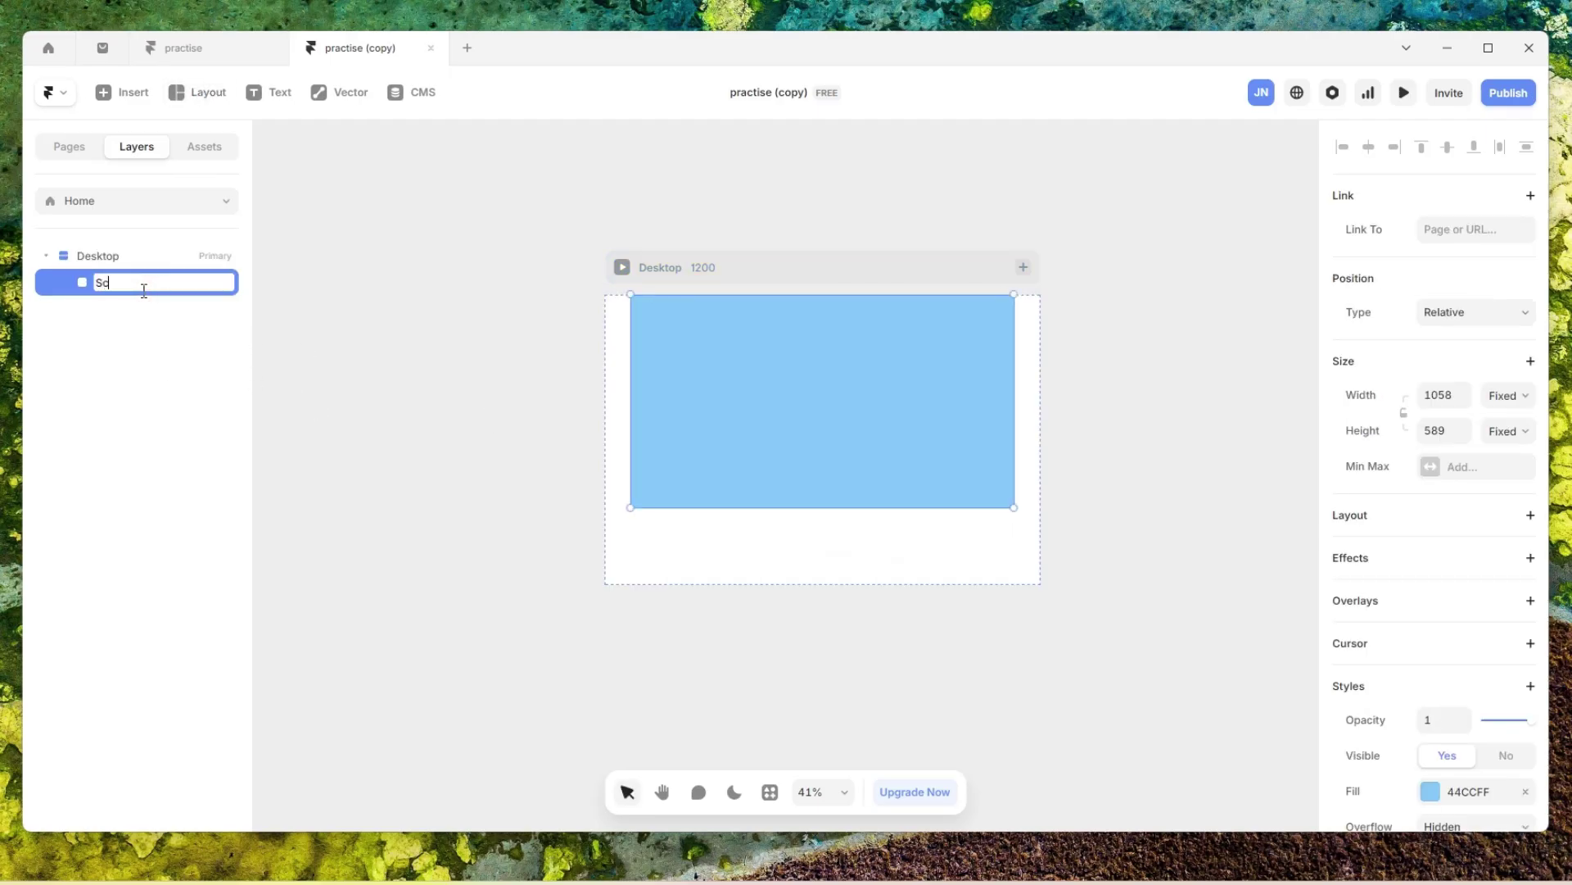
text(Scroll section)
key(Return)
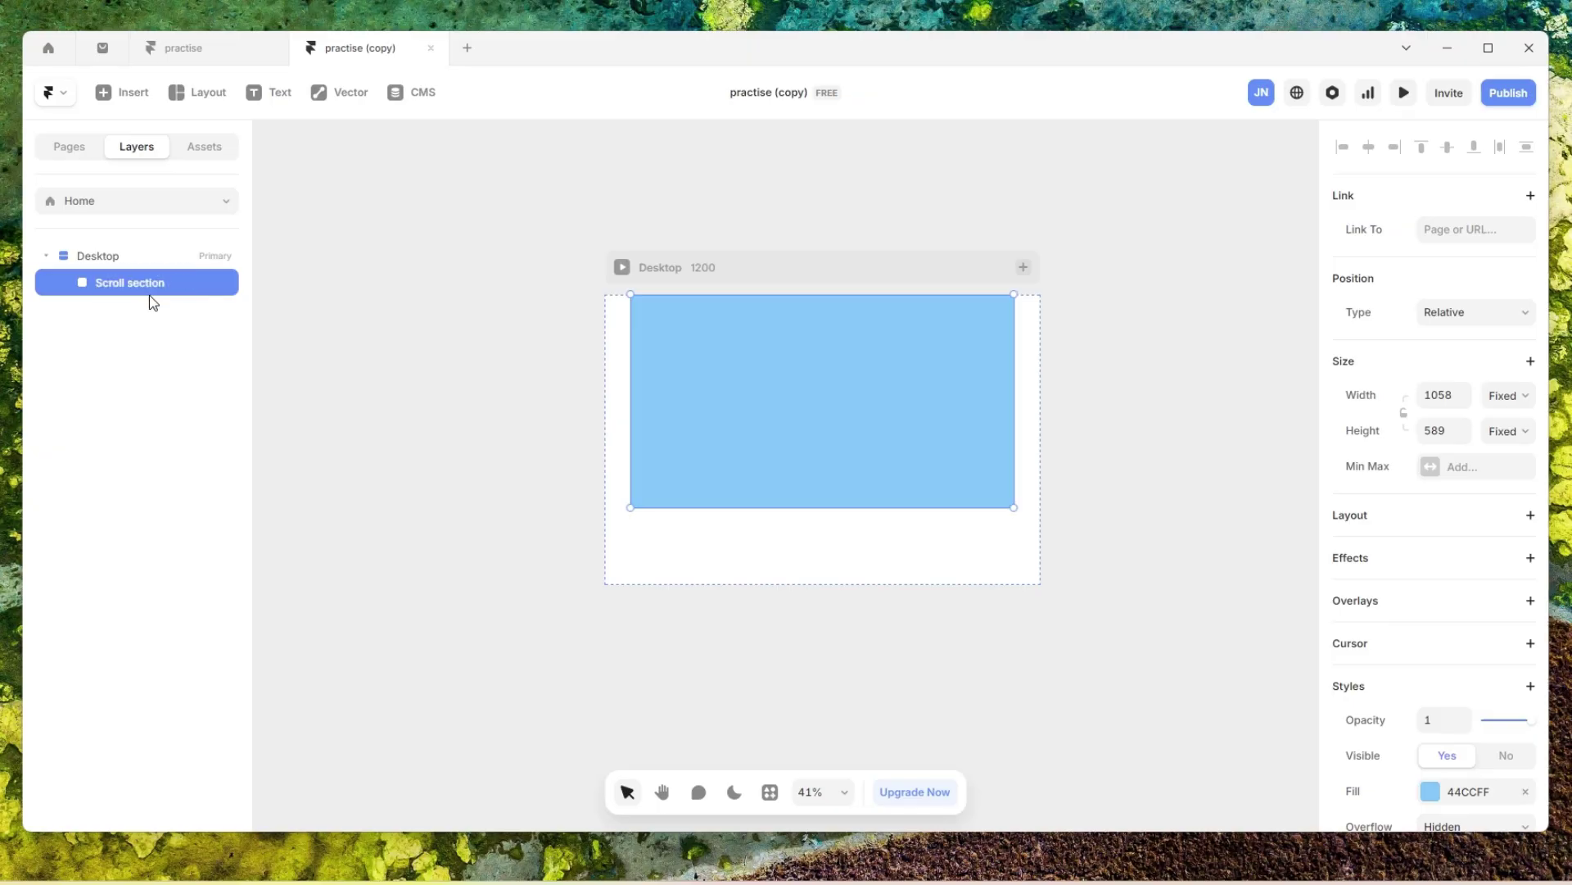
scroll(1414, 597, down, 5)
click(1524, 436)
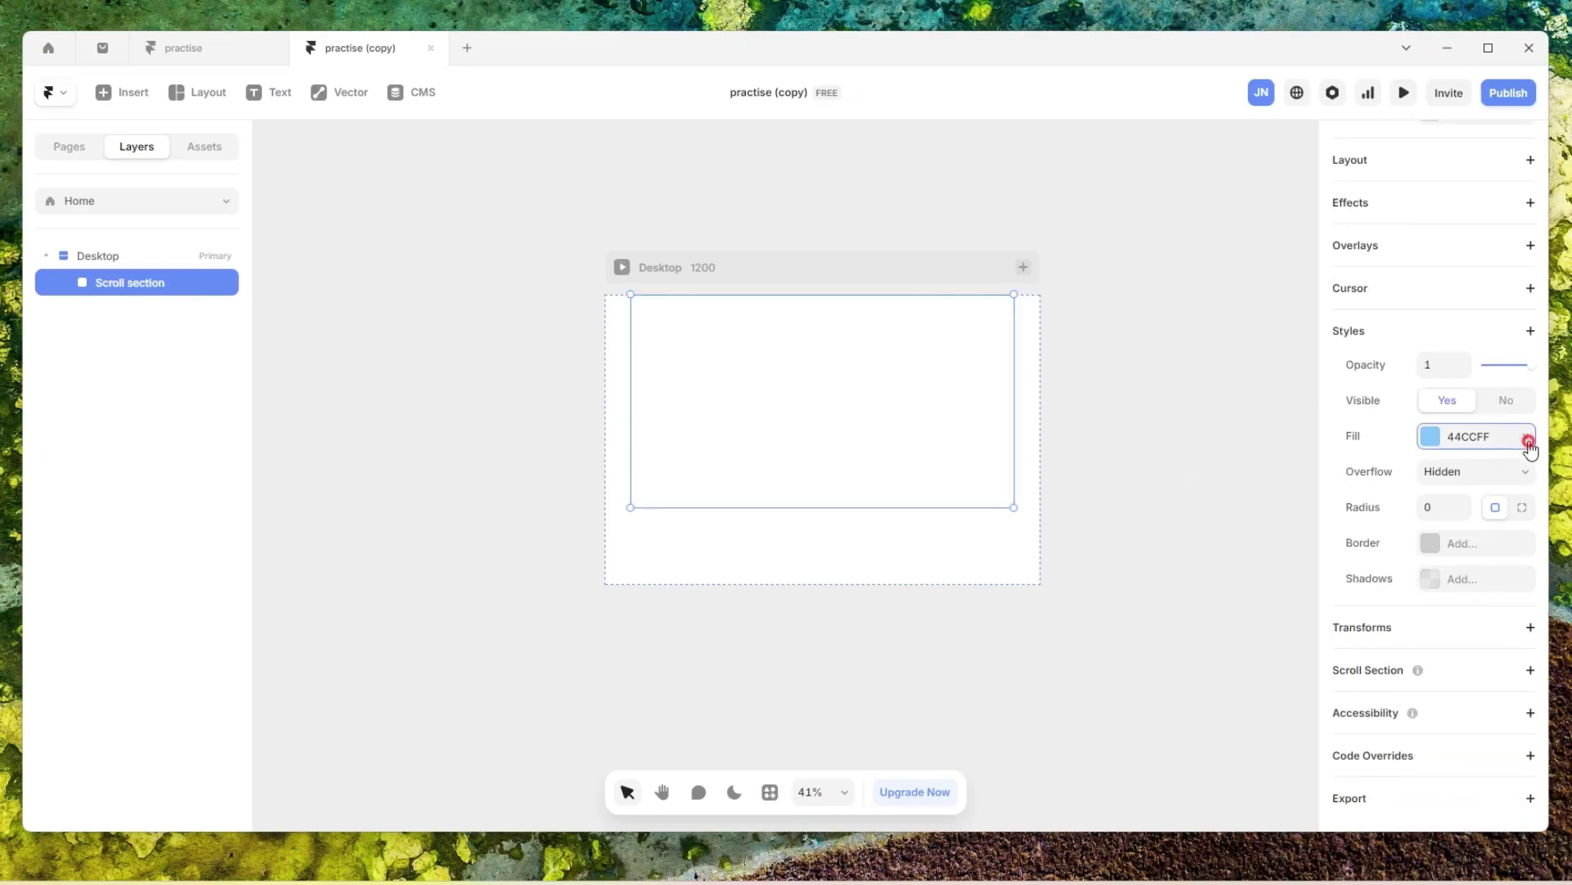
- Set the Scroll section's width to Fill and its fixed height to 2405
scroll(1498, 376, up, 5)
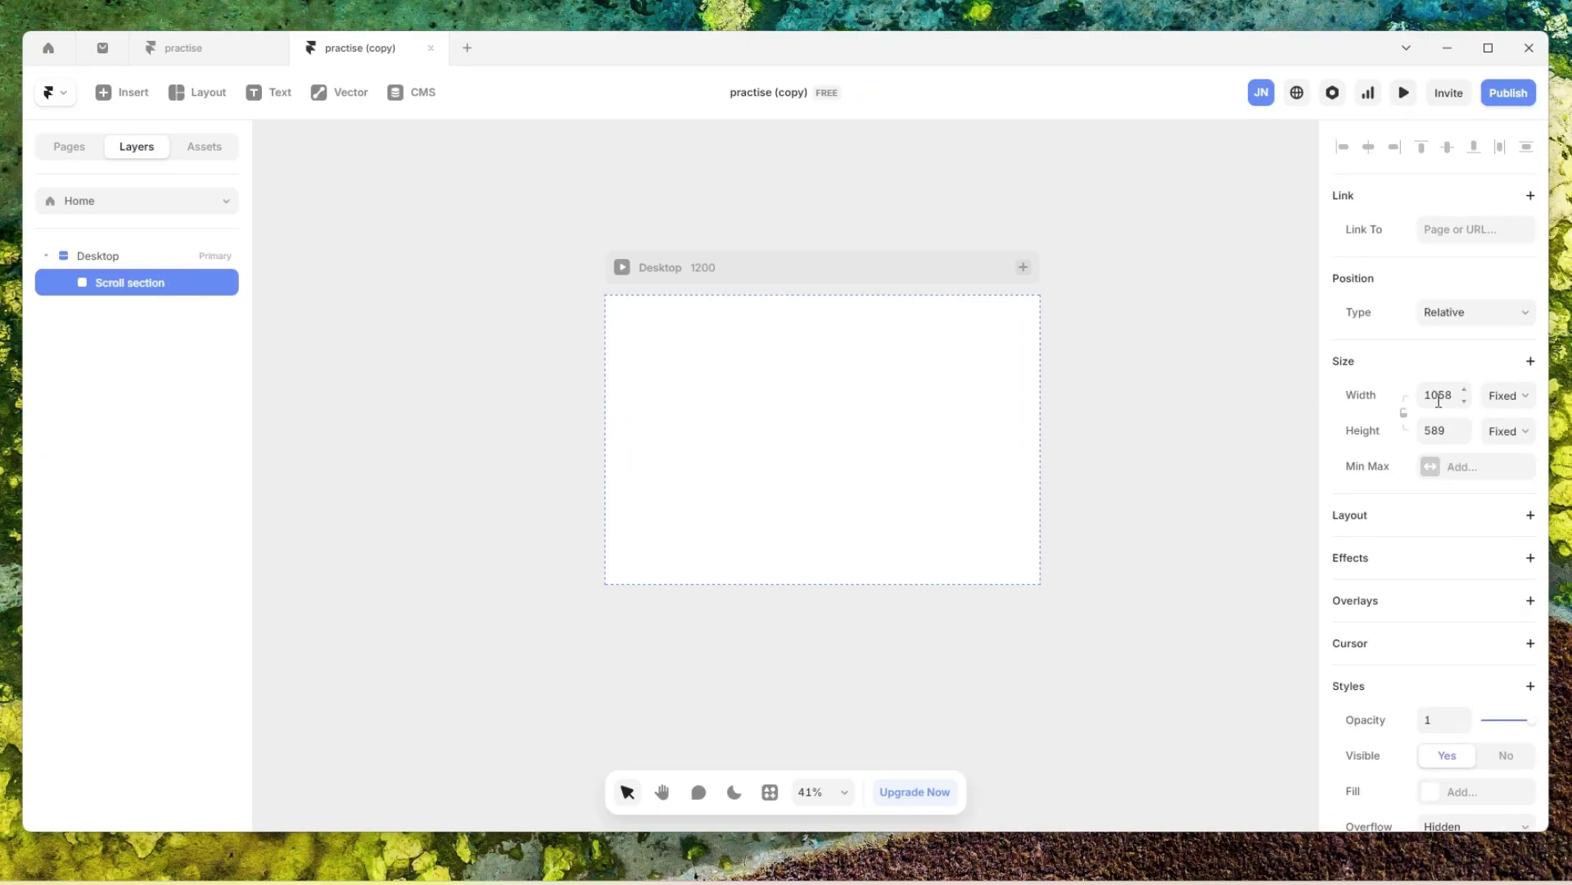
click(1521, 395)
click(1516, 443)
click(1512, 434)
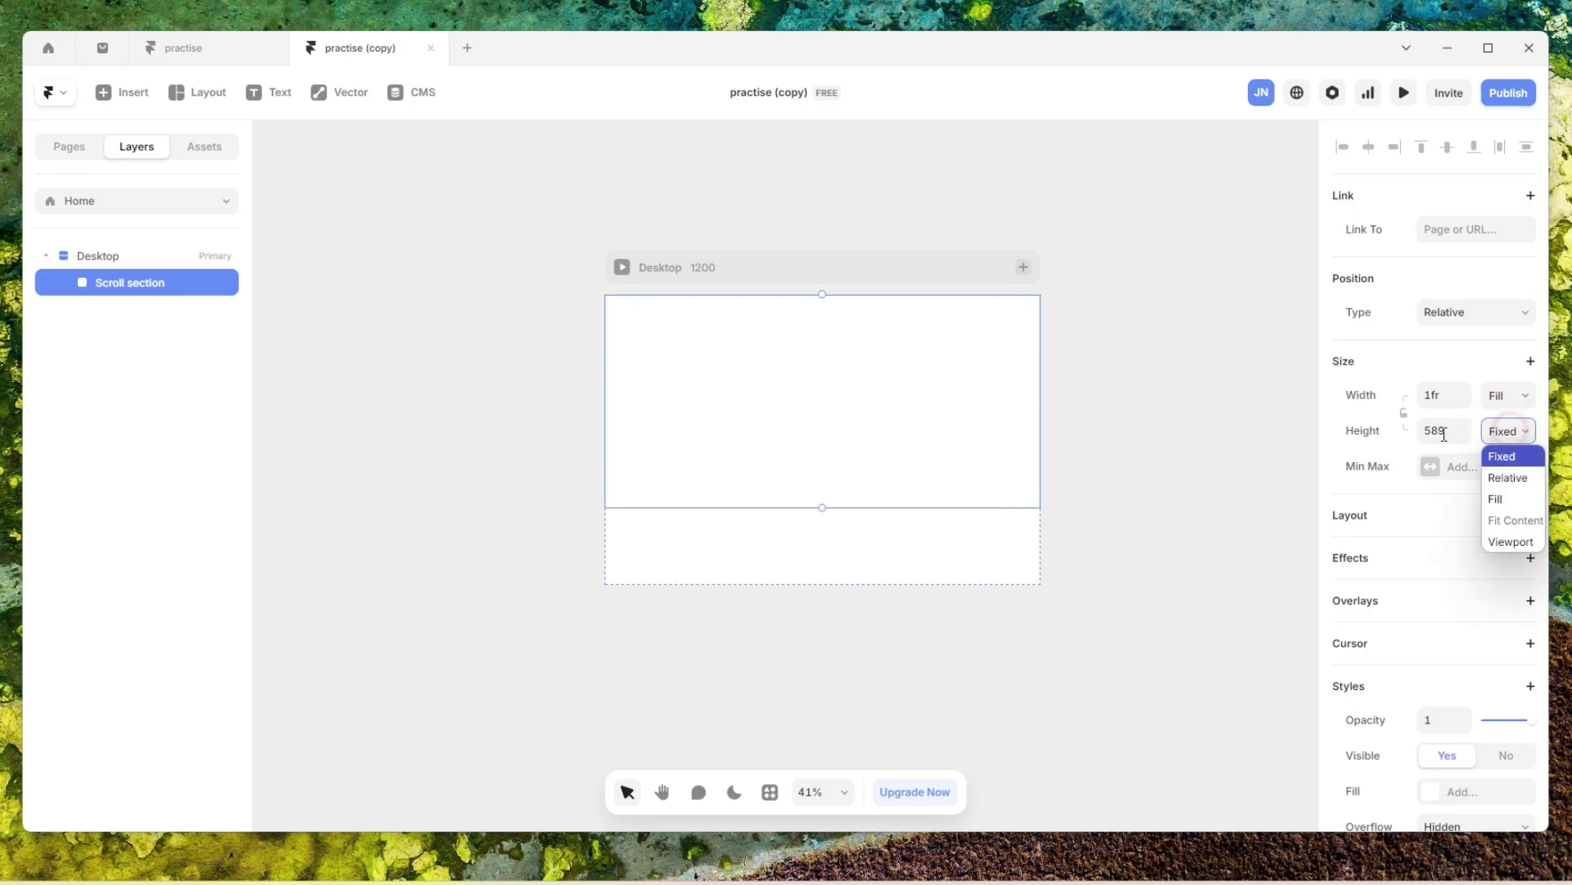
click(1435, 431)
text(2)
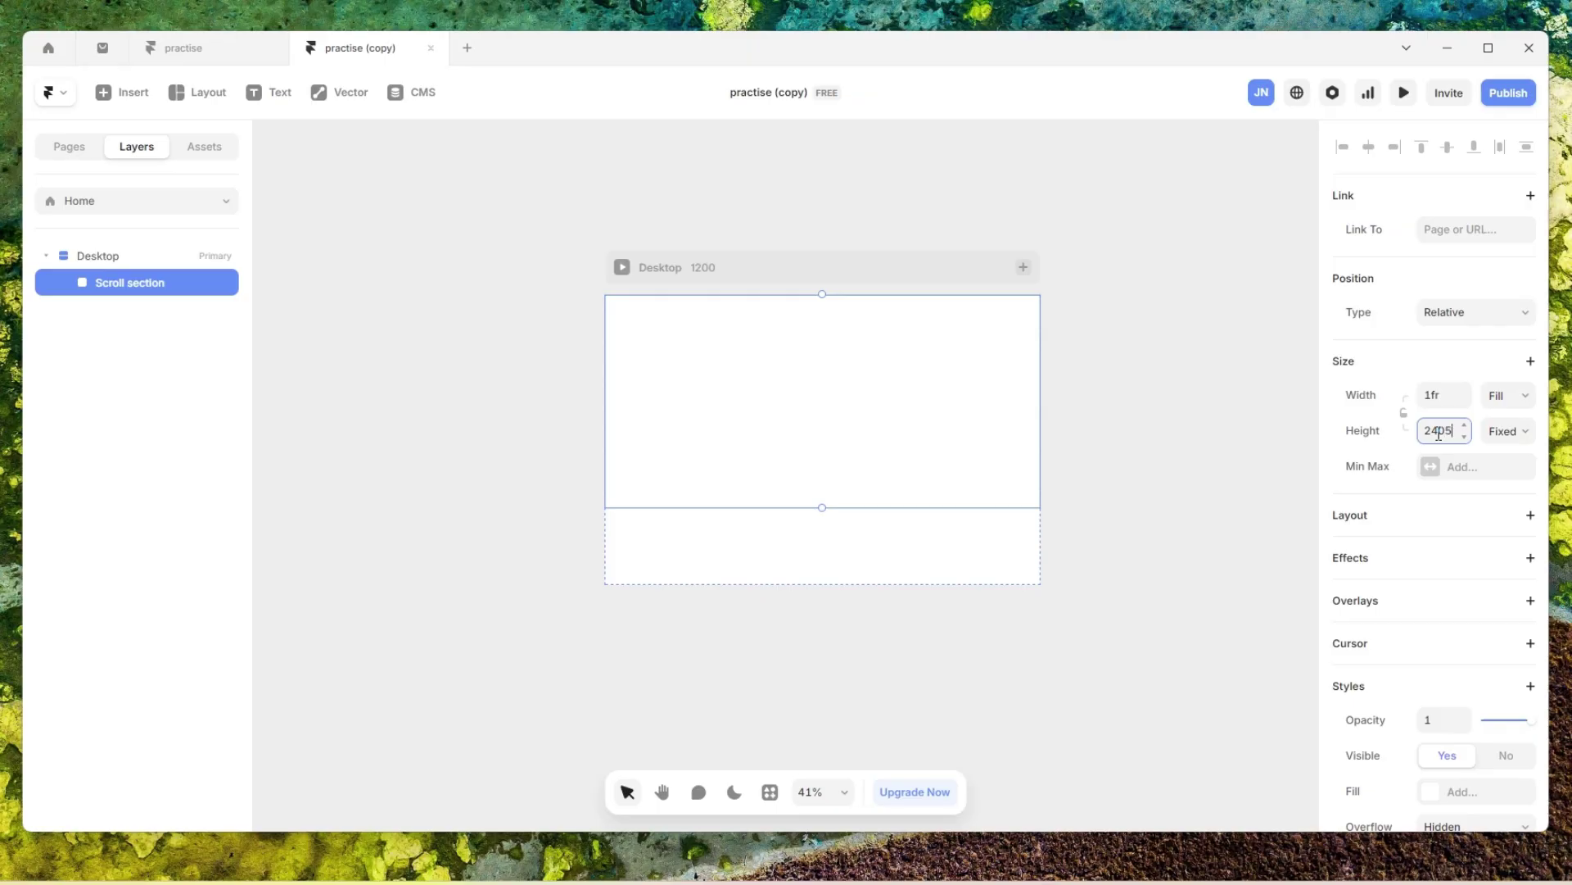
text(405)
key(Return)
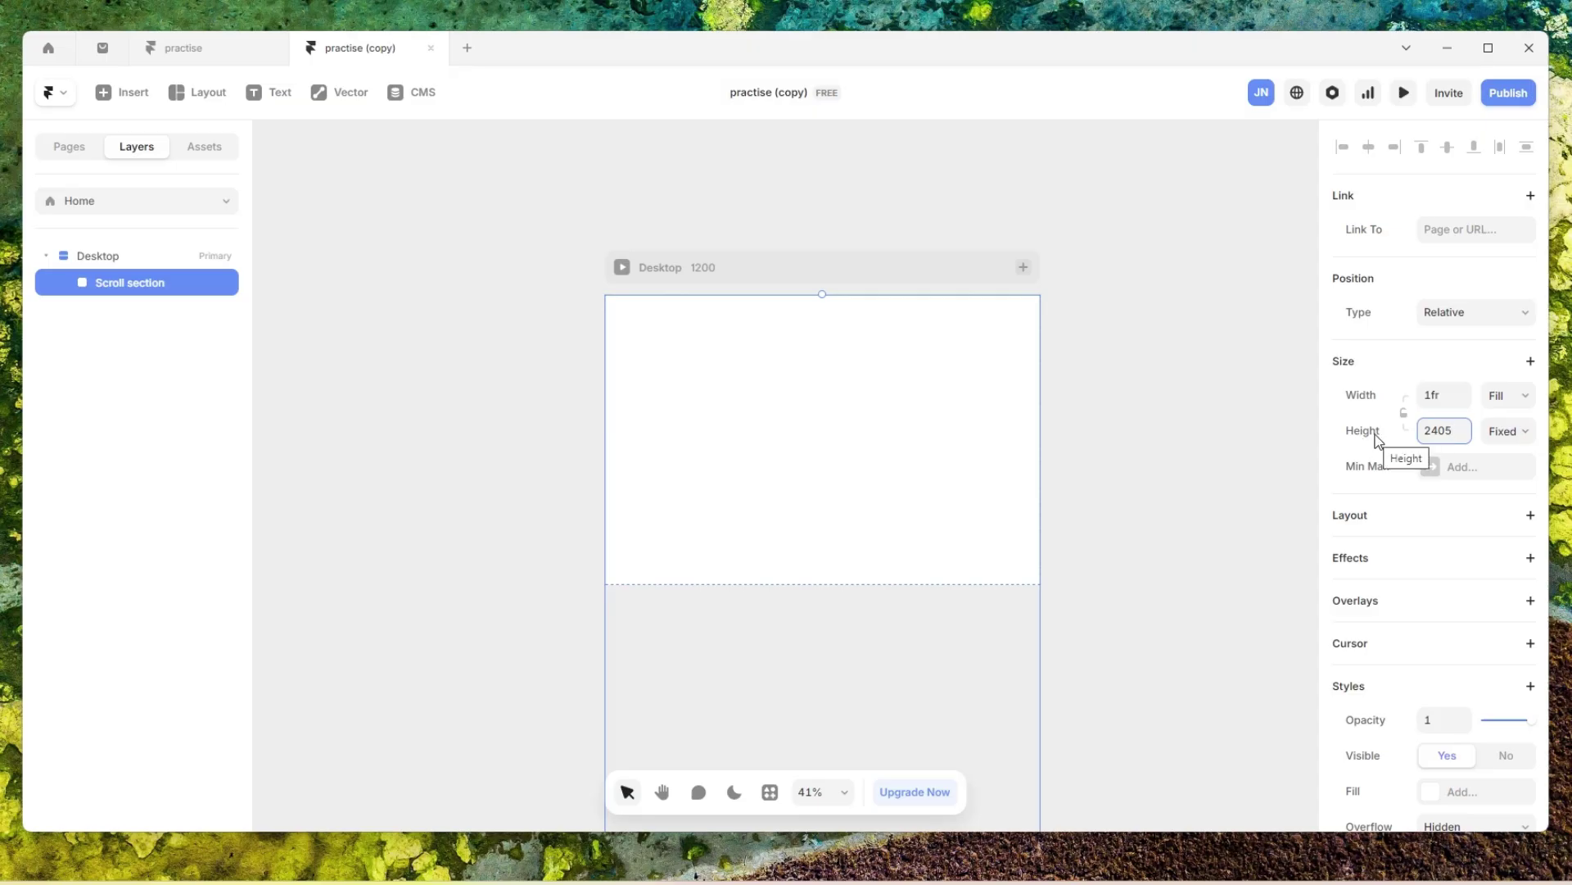
- Set the height of the Desktop breakpoint to Fit Content
click(1113, 400)
click(713, 267)
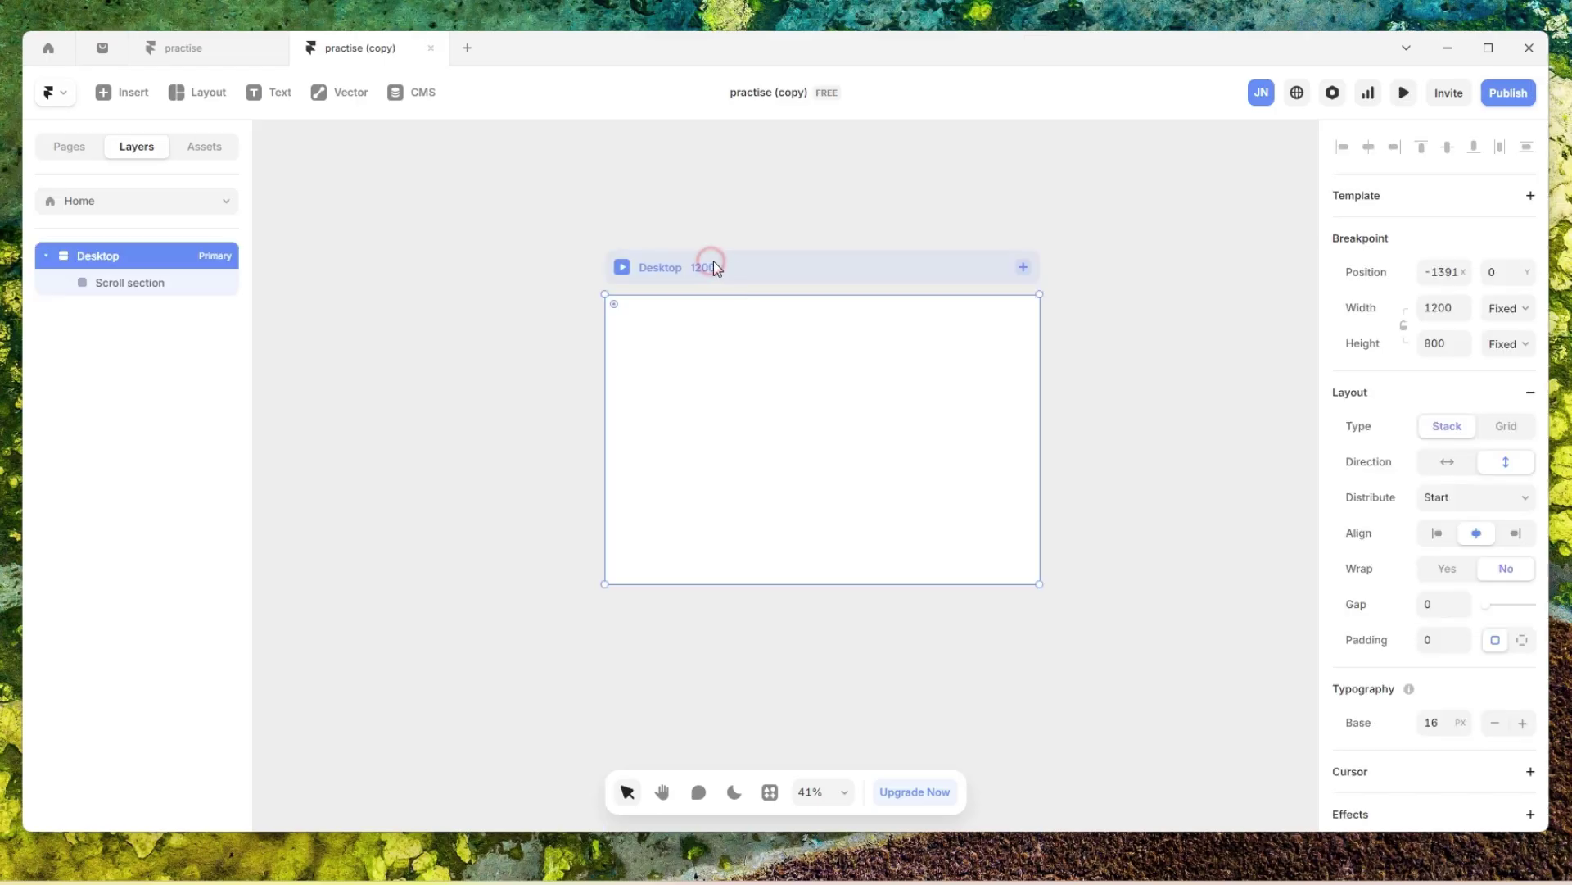
scroll(1495, 533, down, 2)
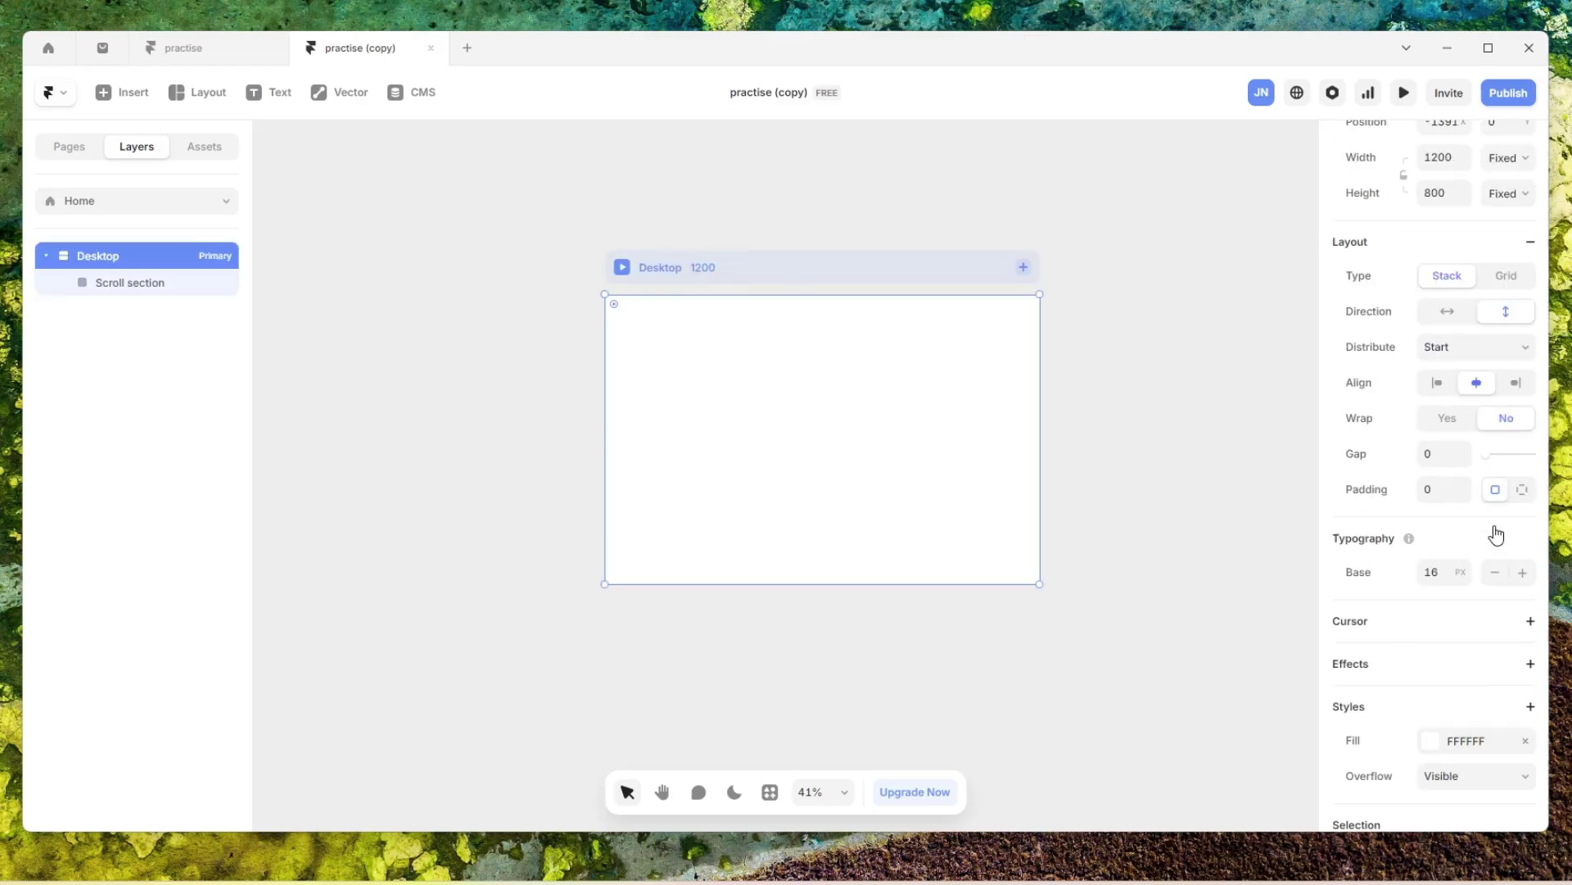
scroll(1495, 534, down, 1)
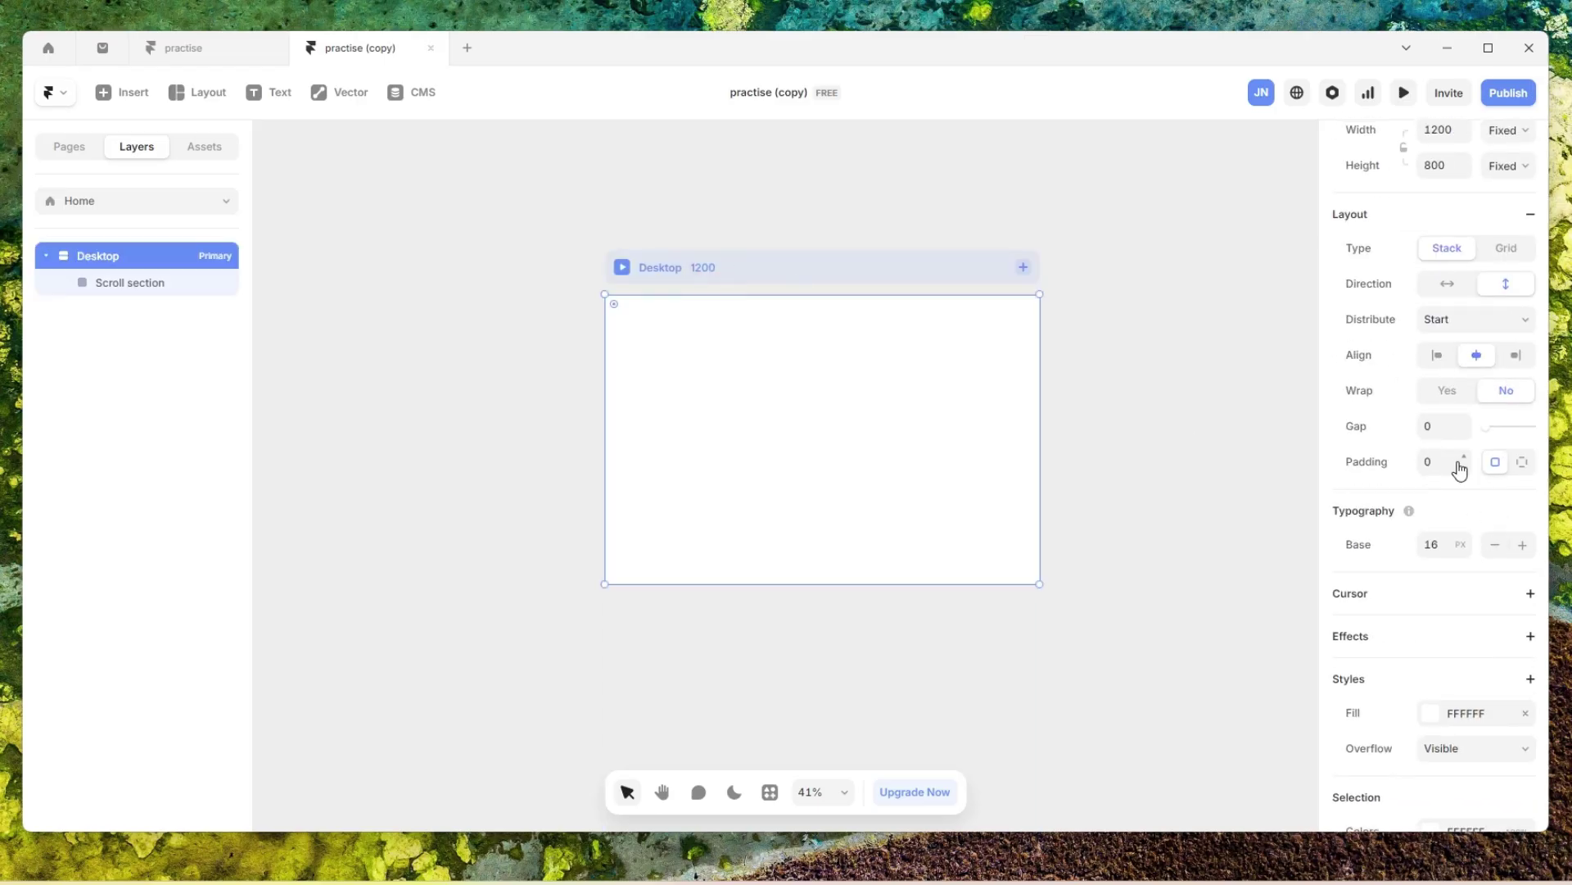
scroll(1479, 503, up, 2)
scroll(1479, 503, up, 1)
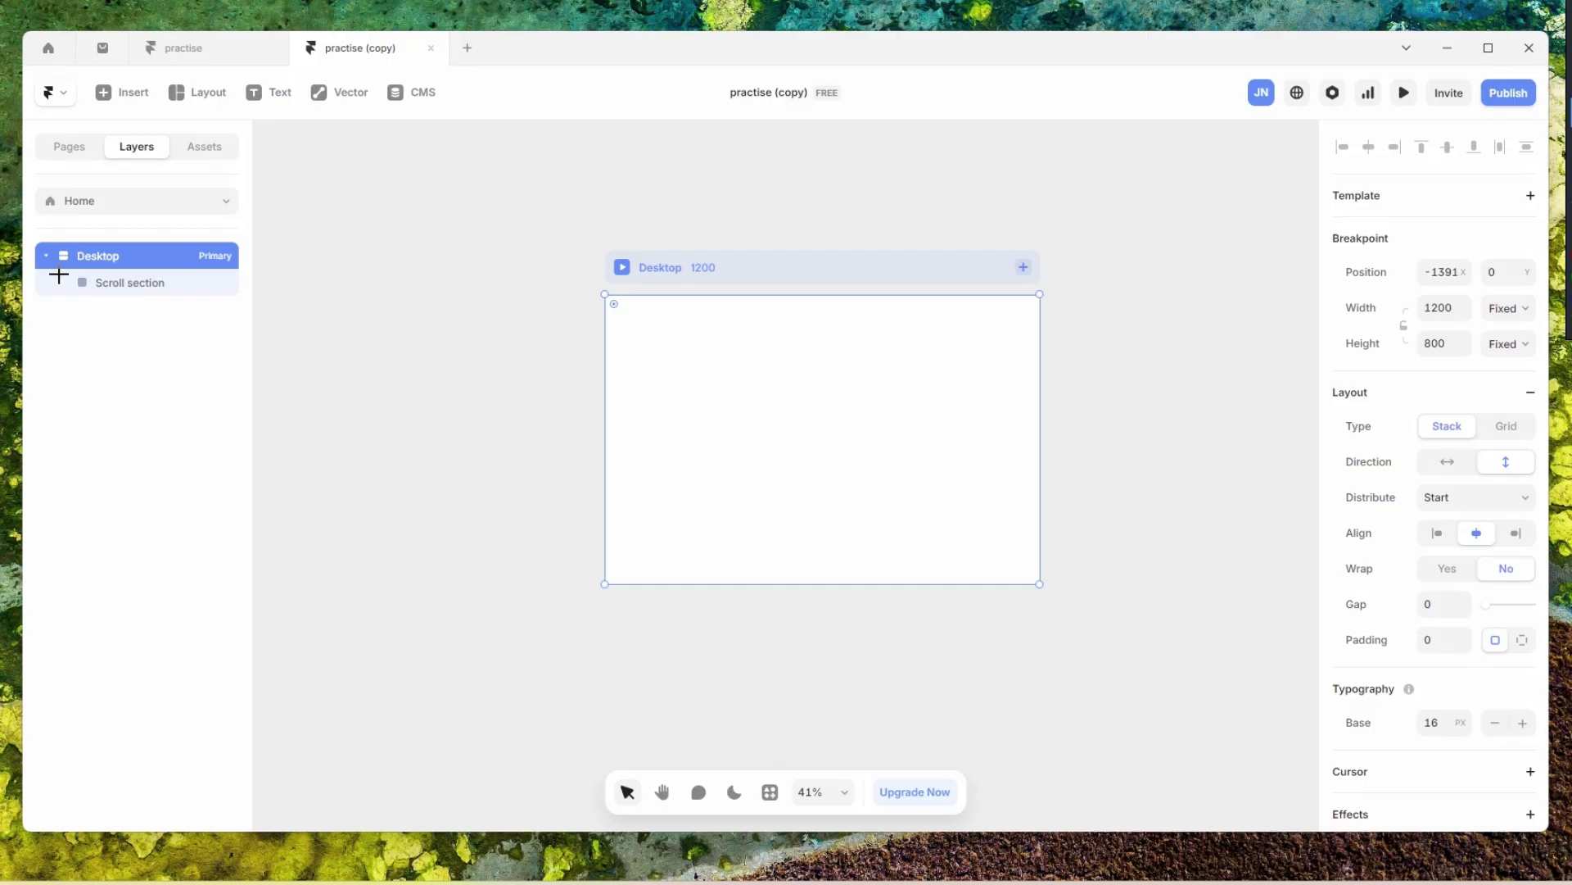
drag(59, 268, 243, 306)
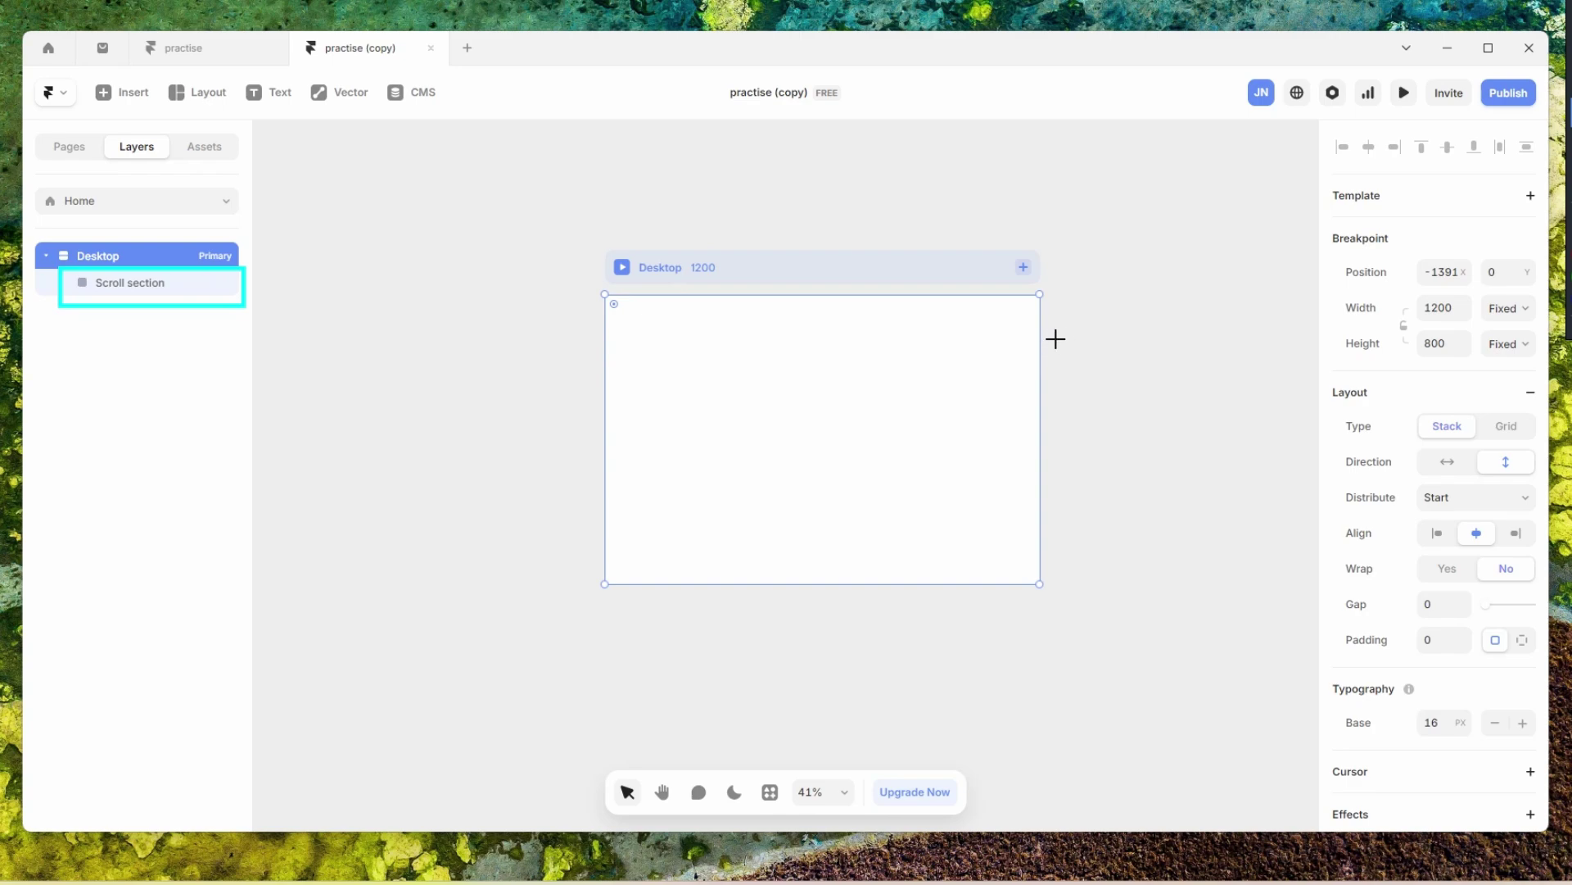
key(Escape)
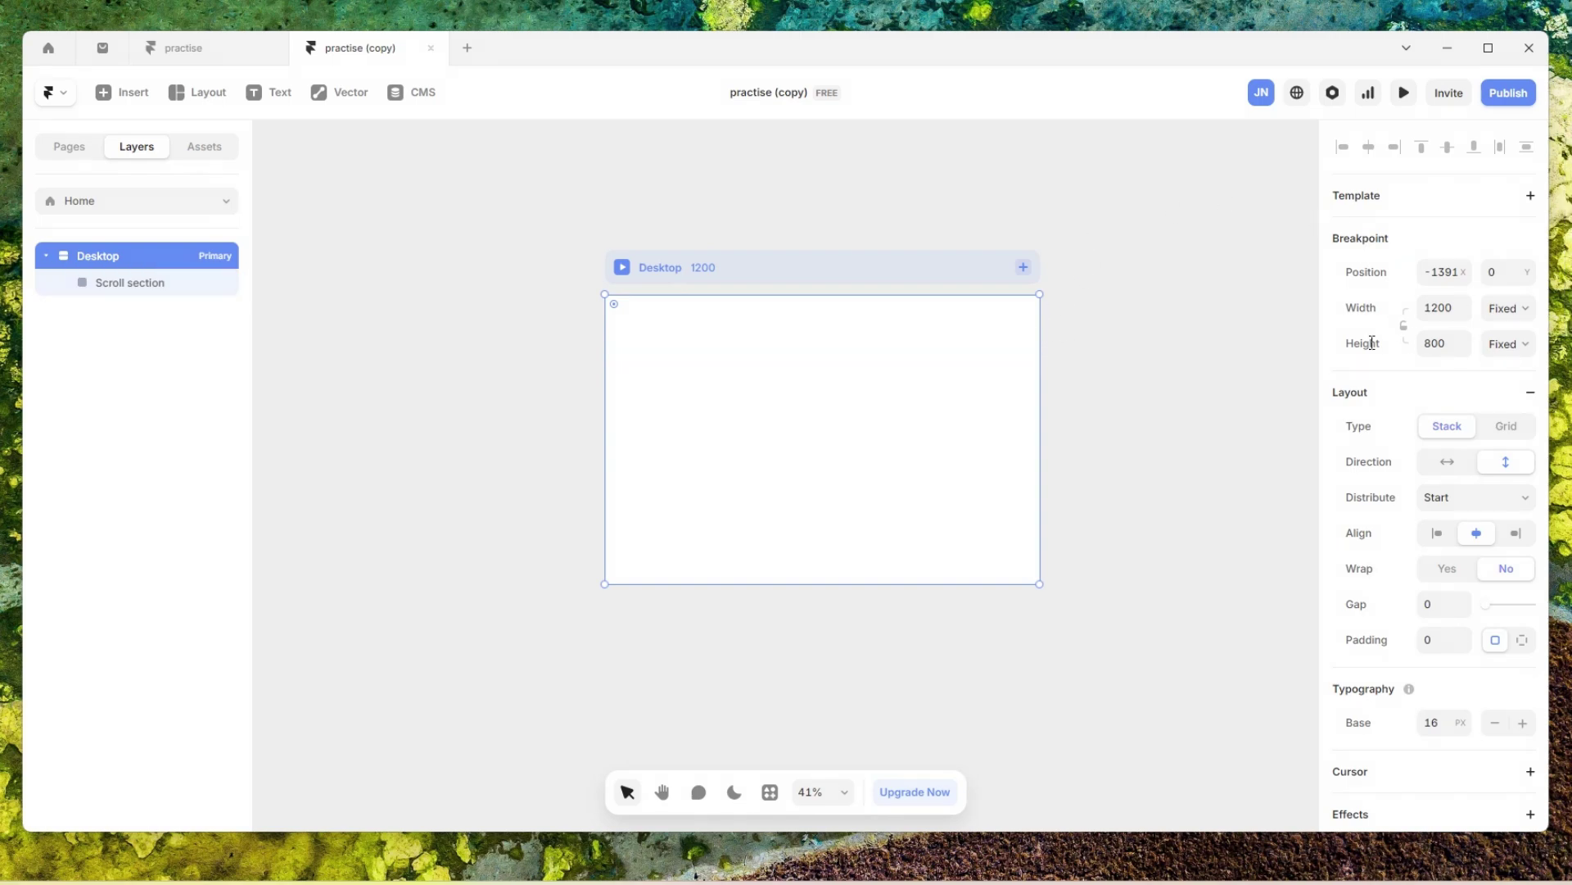
click(1516, 349)
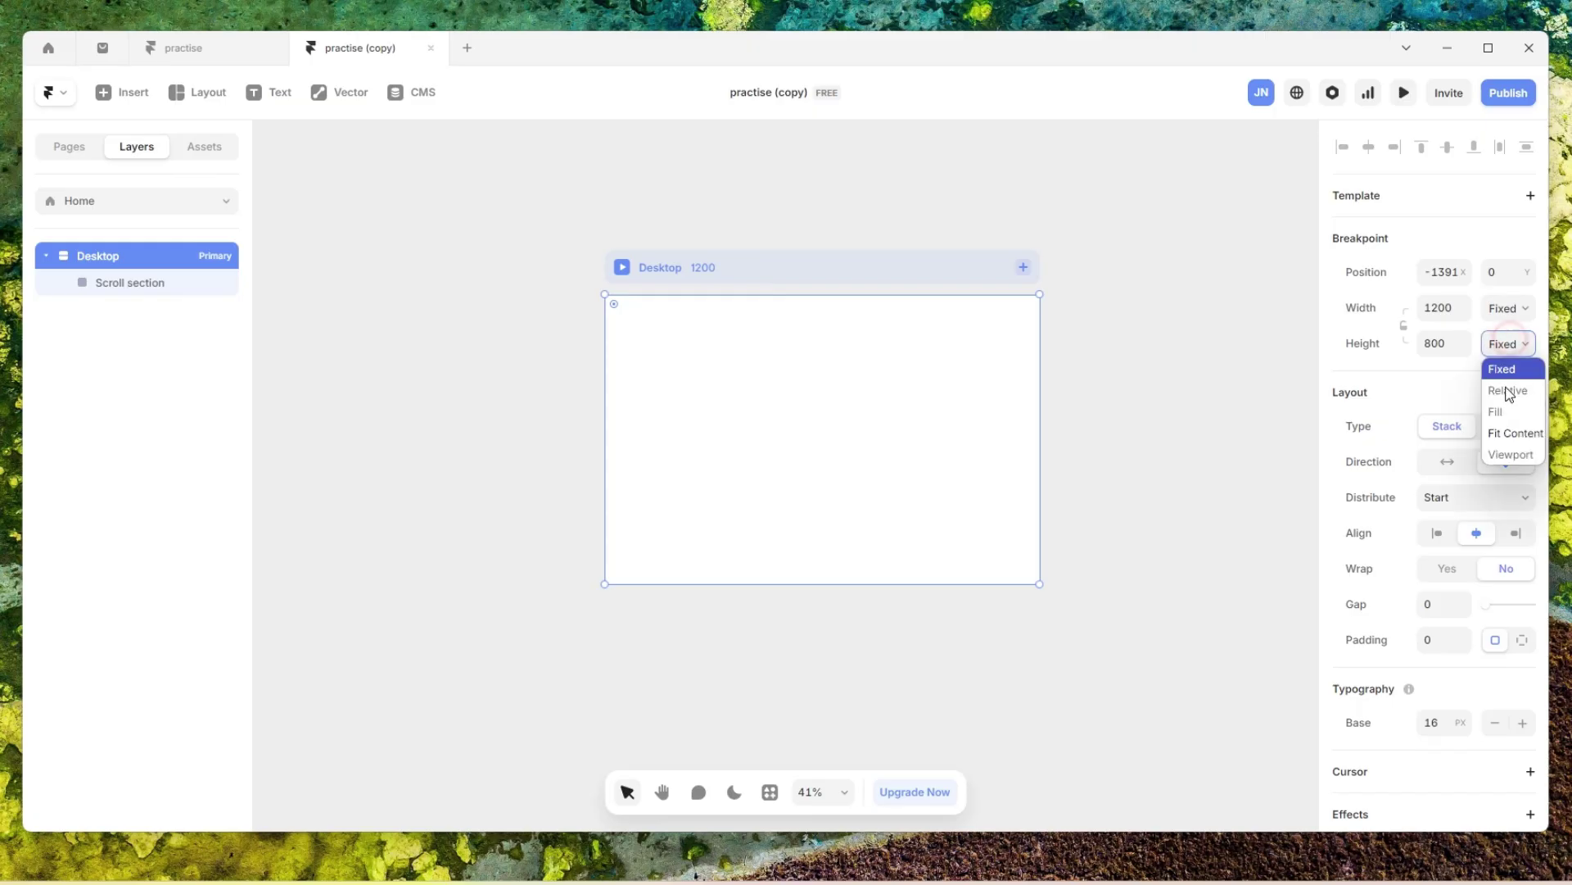
click(1502, 434)
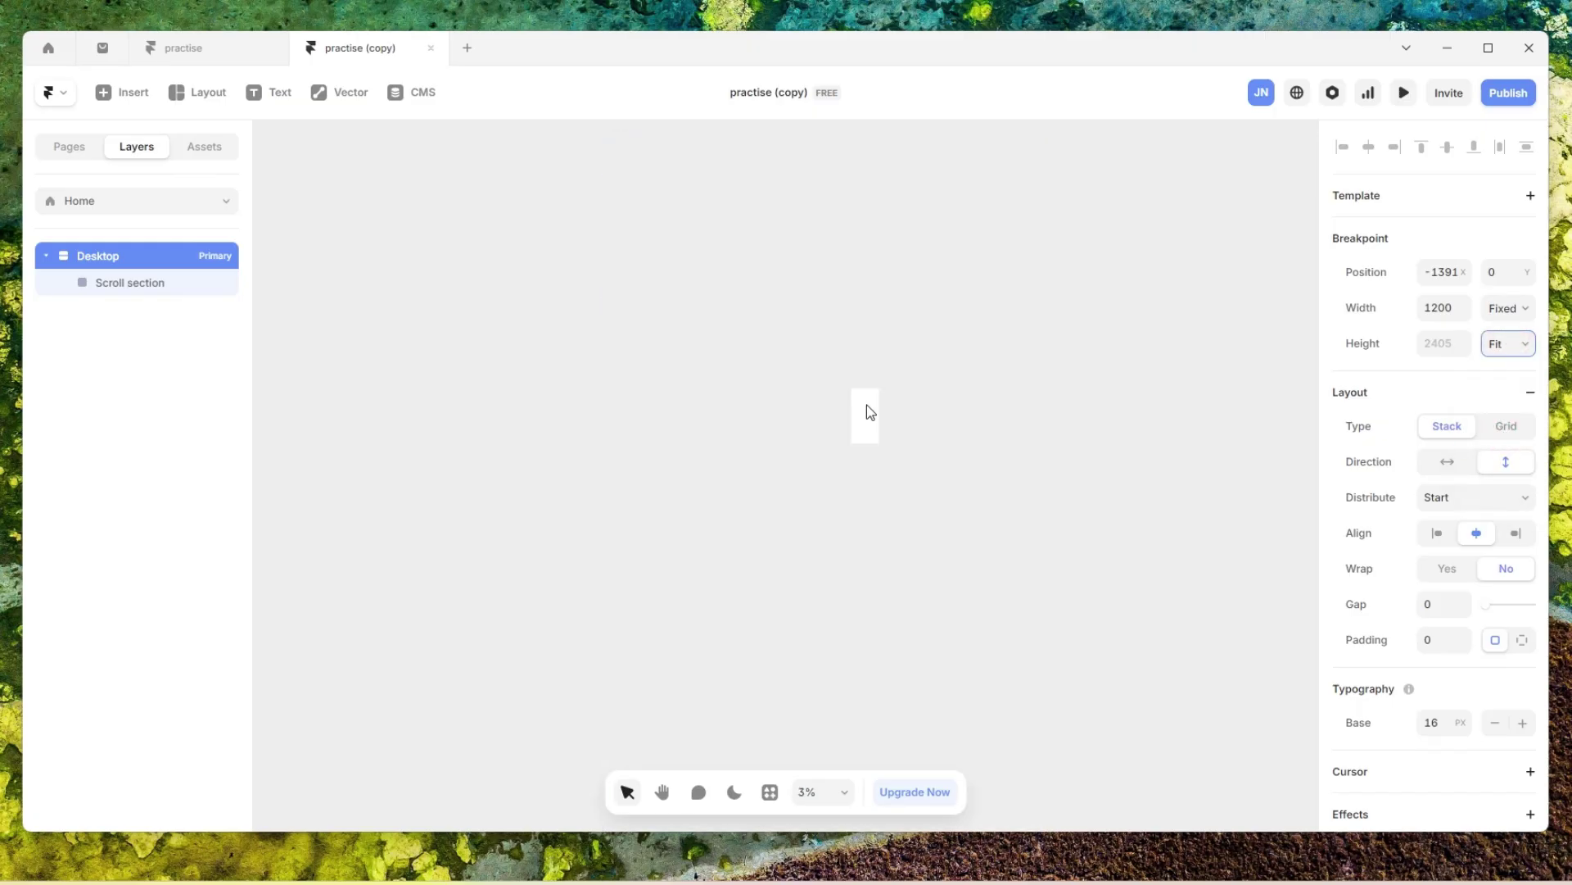
- Add a stack layout to the Scroll section frame
scroll(896, 426, up, 2)
scroll(854, 425, down, 4)
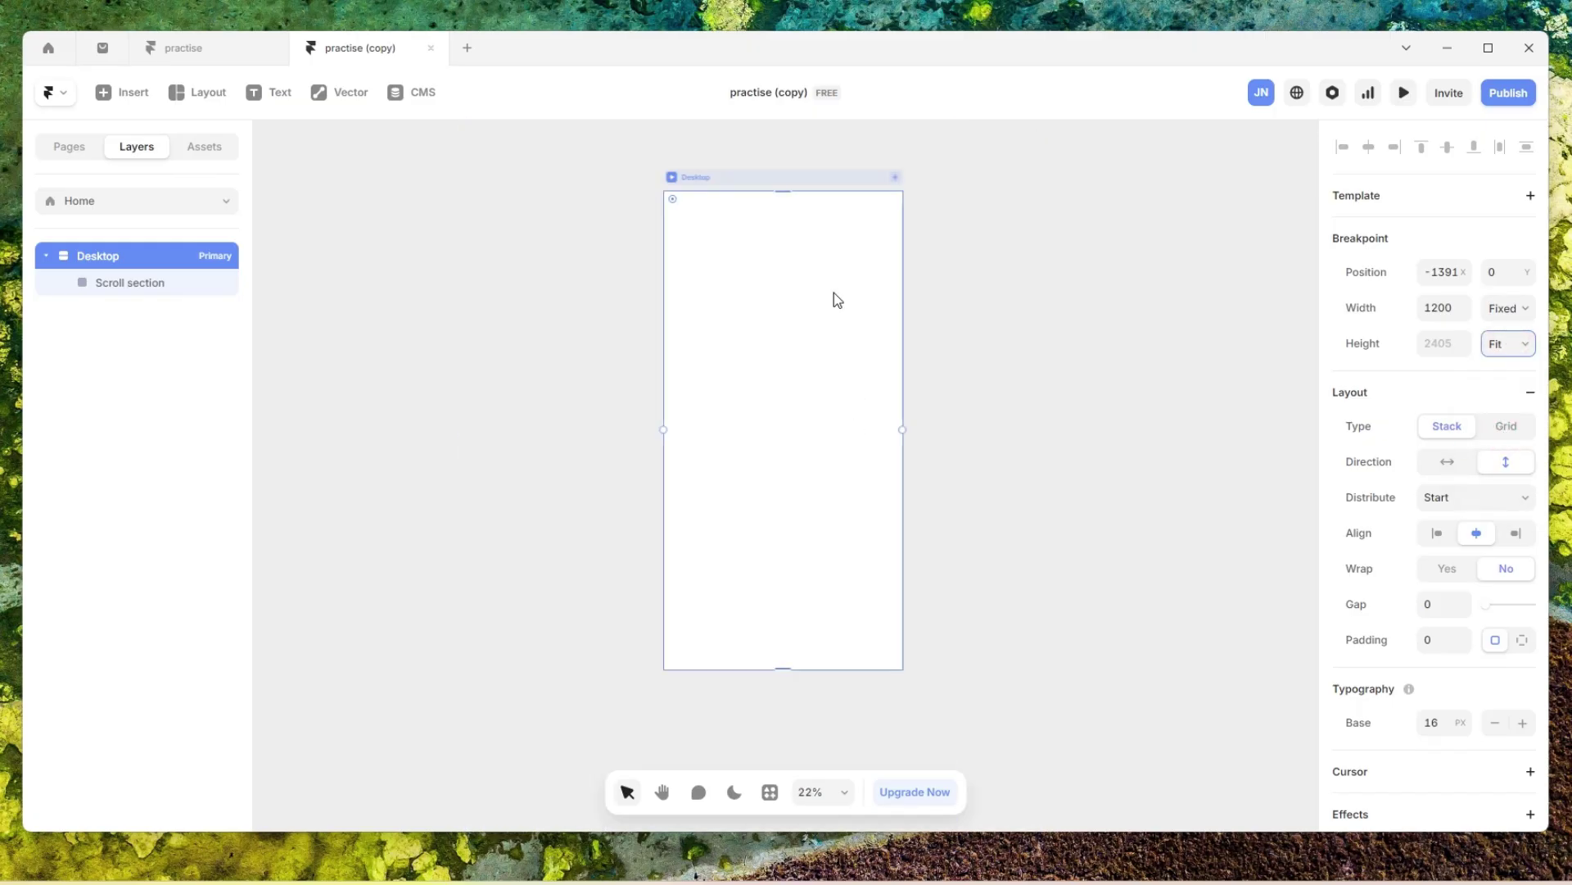
scroll(876, 360, up, 1)
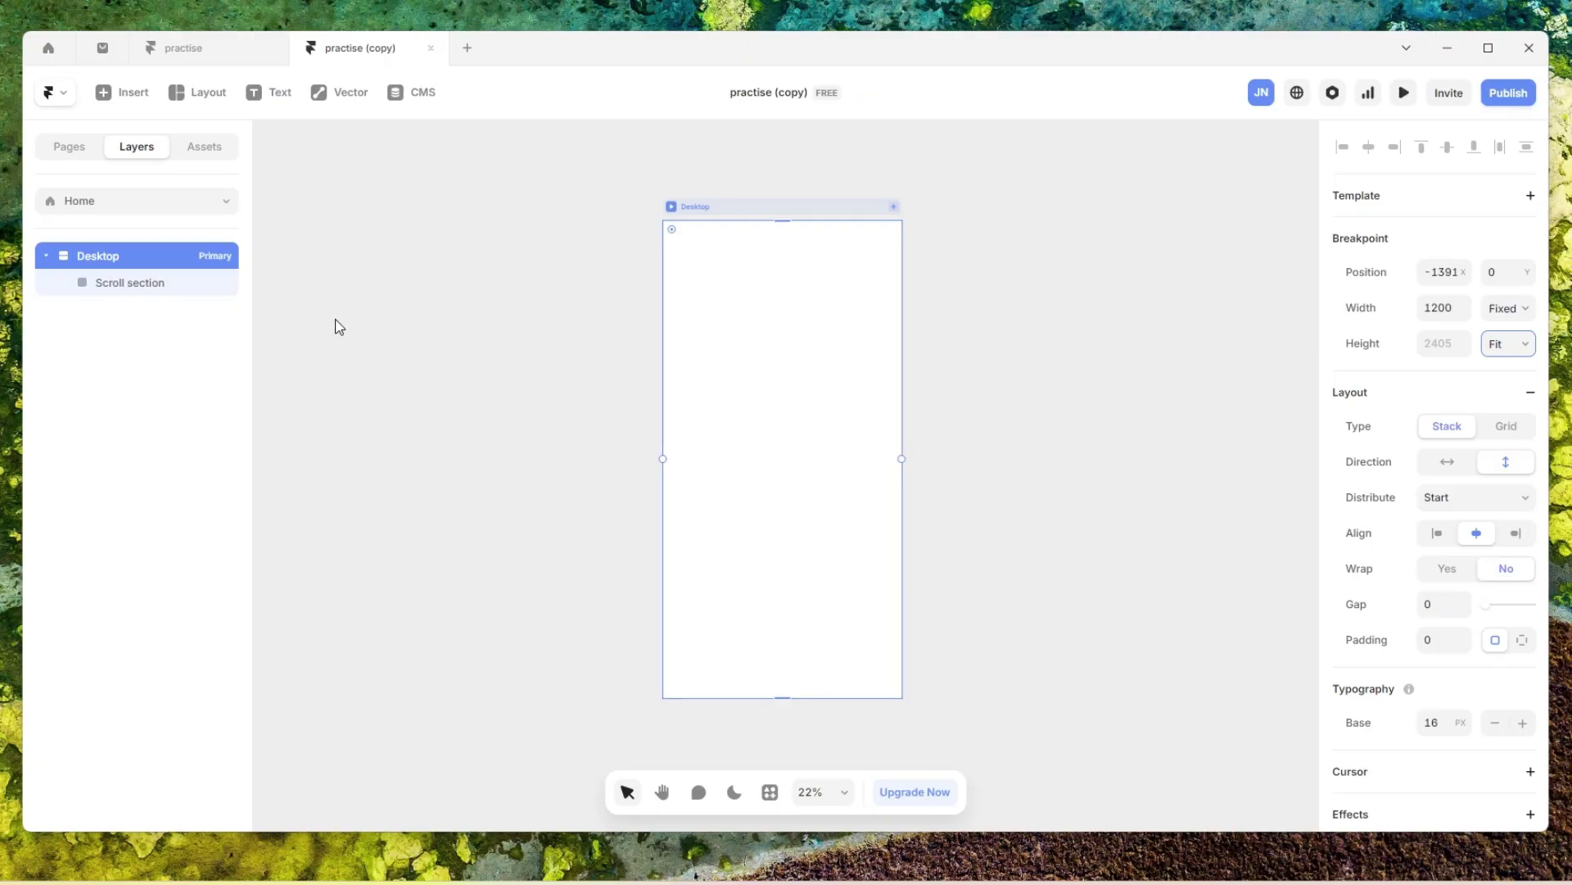
click(131, 287)
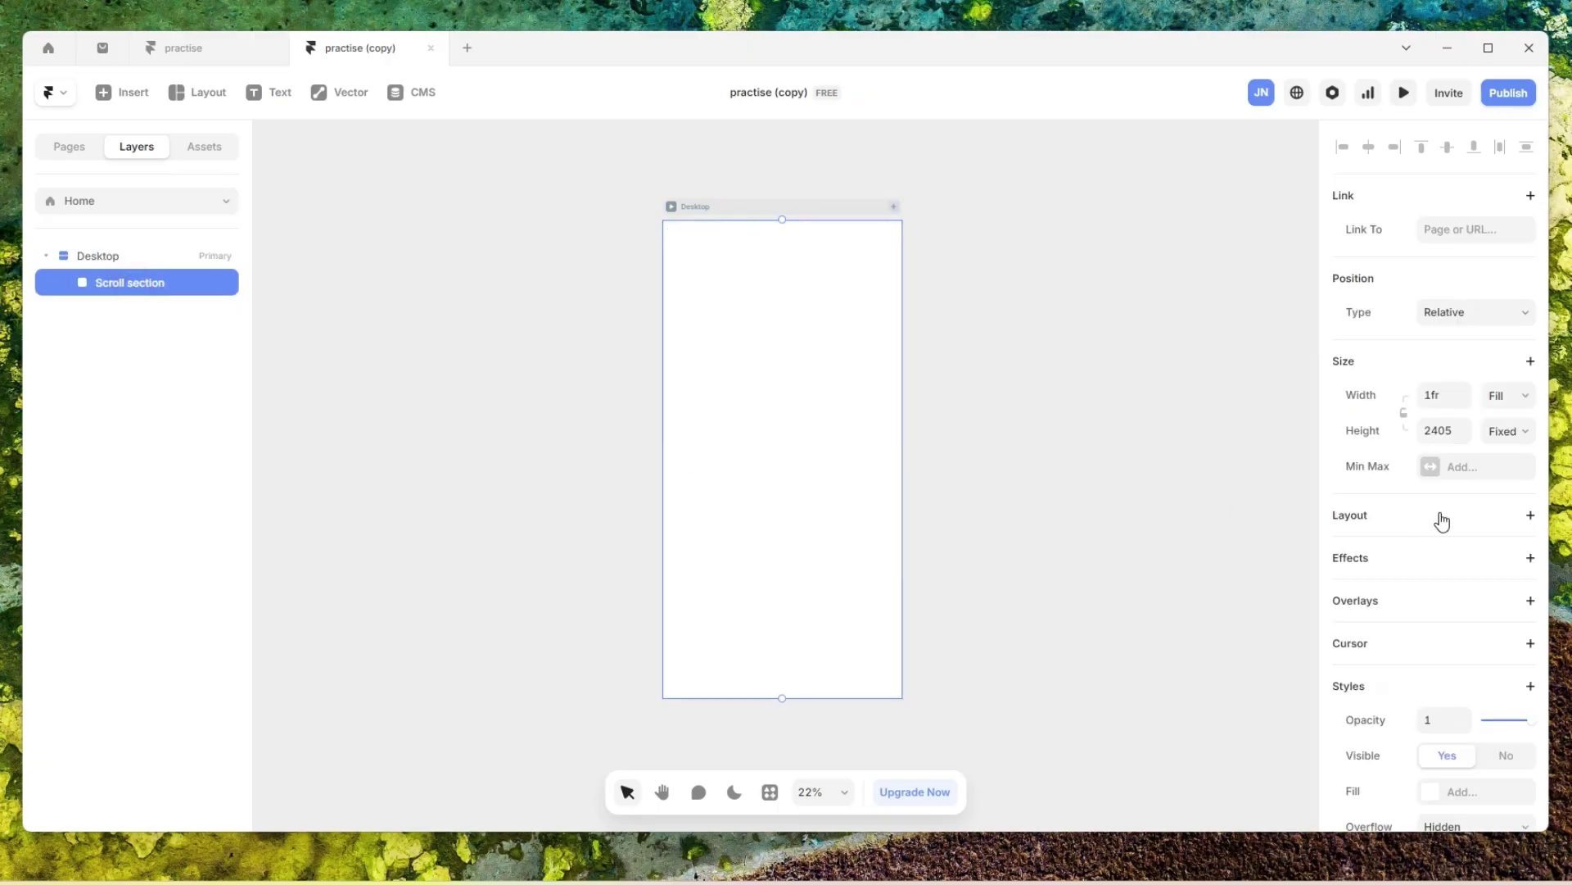
scroll(1446, 516, down, 1)
click(1531, 428)
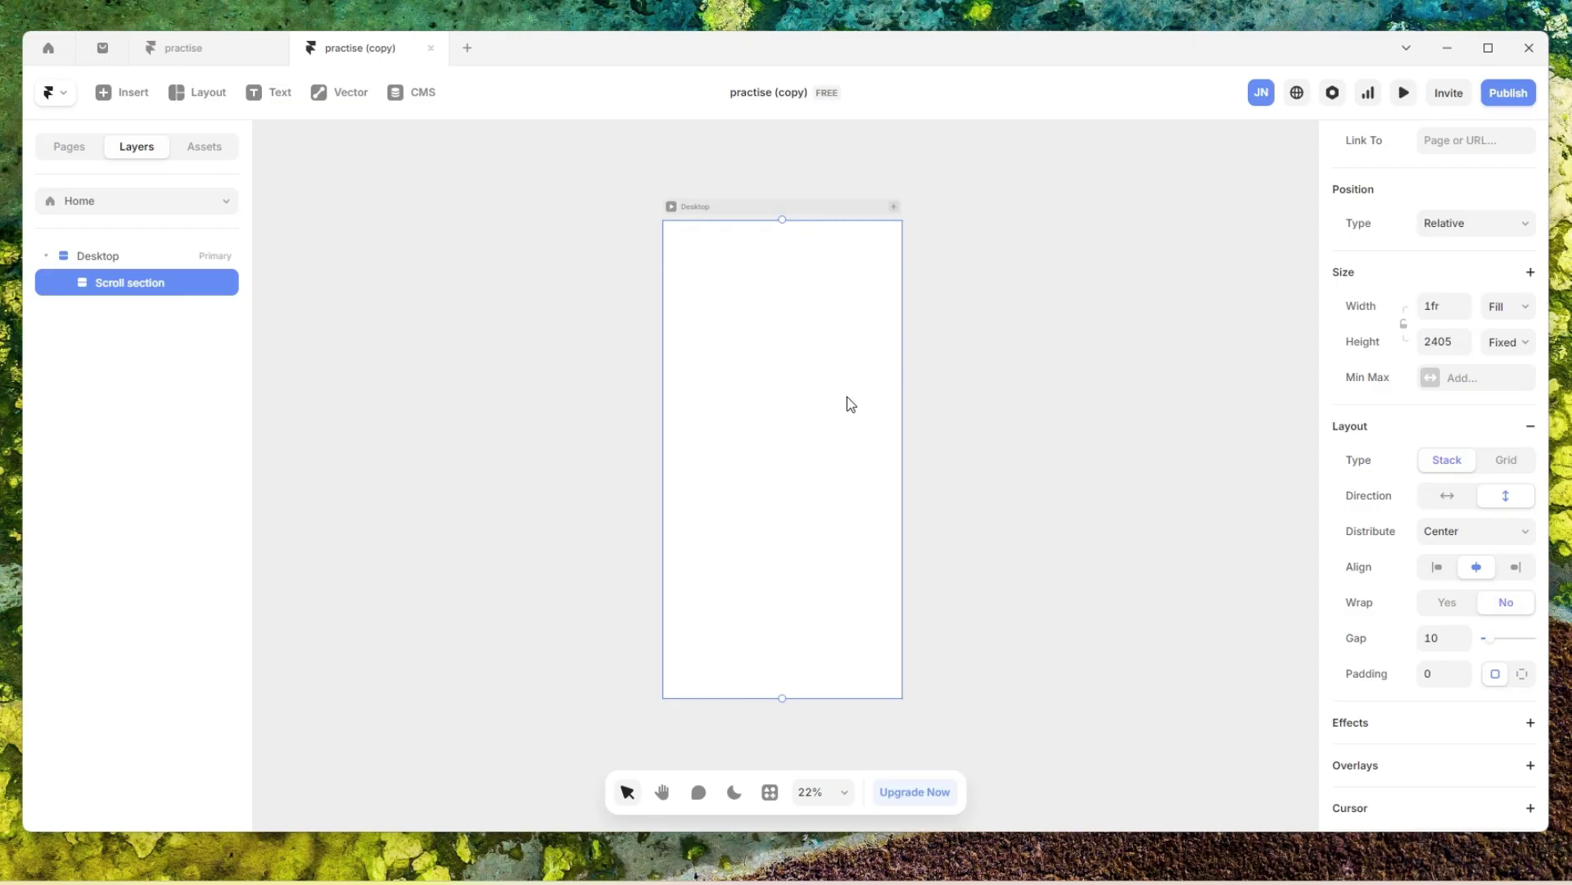
- Draw a frame about 867 by 703 px inside Scroll section, with its width set to Fill and height to Viewport
key(f)
drag(703, 319, 875, 459)
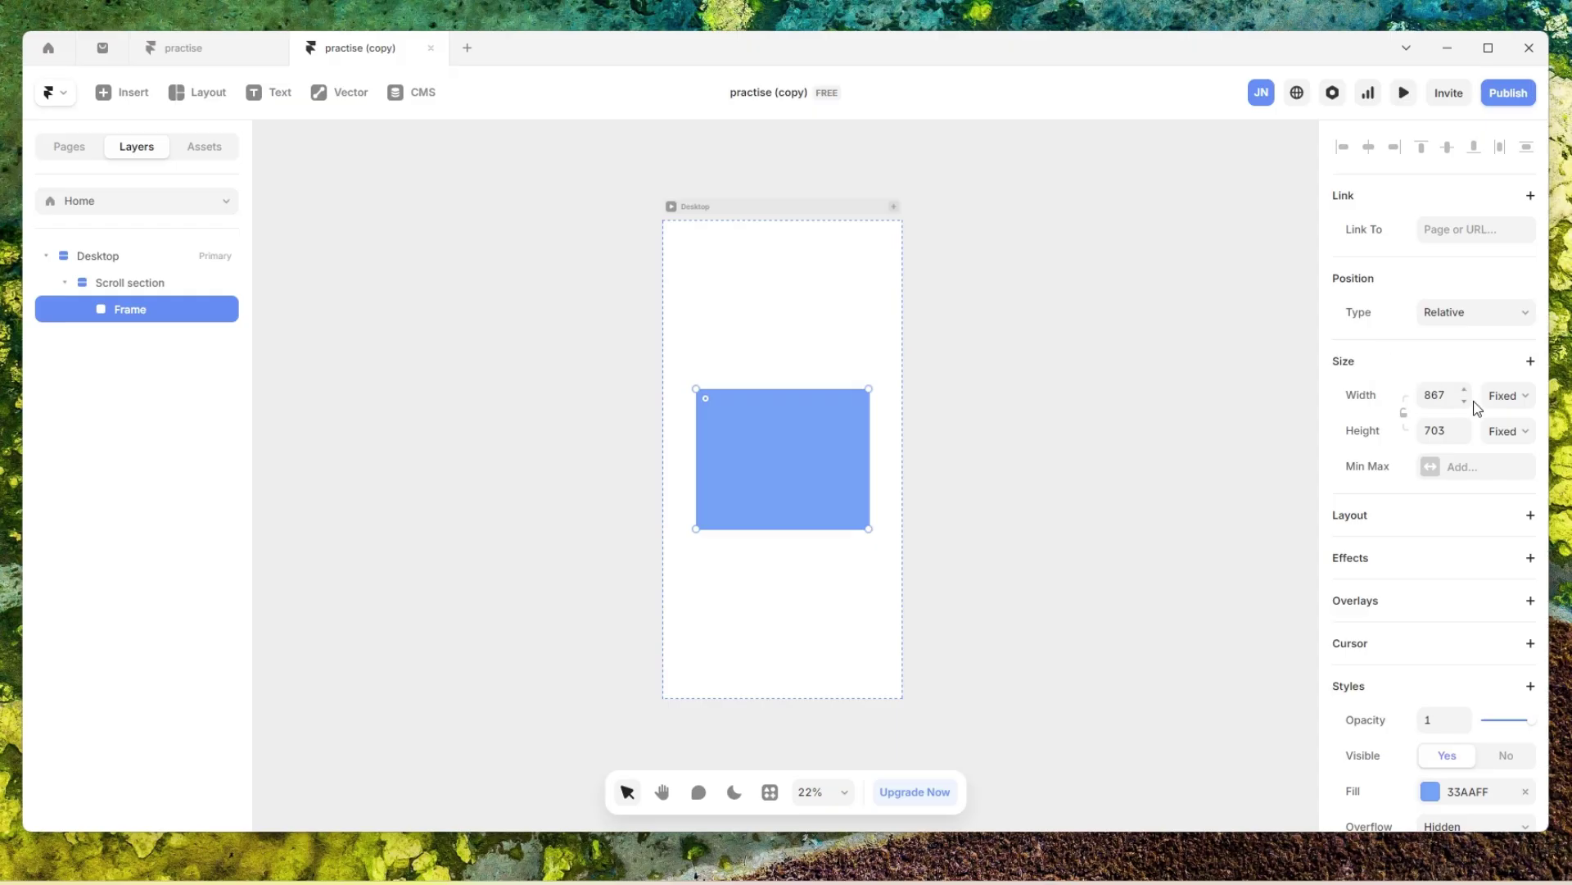
click(1508, 395)
click(1503, 463)
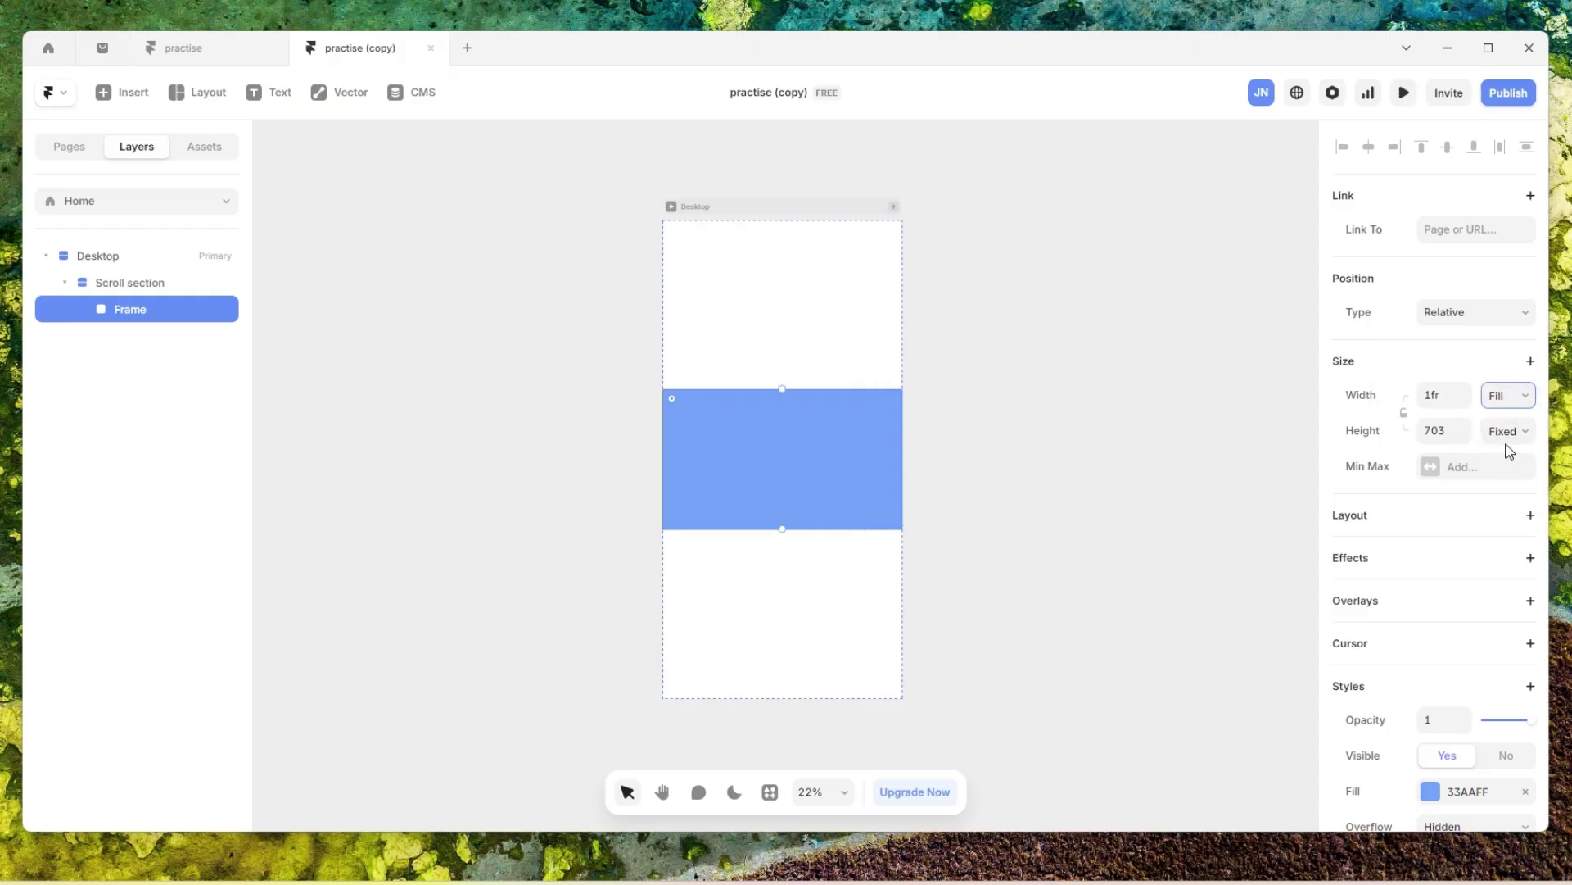
click(1514, 434)
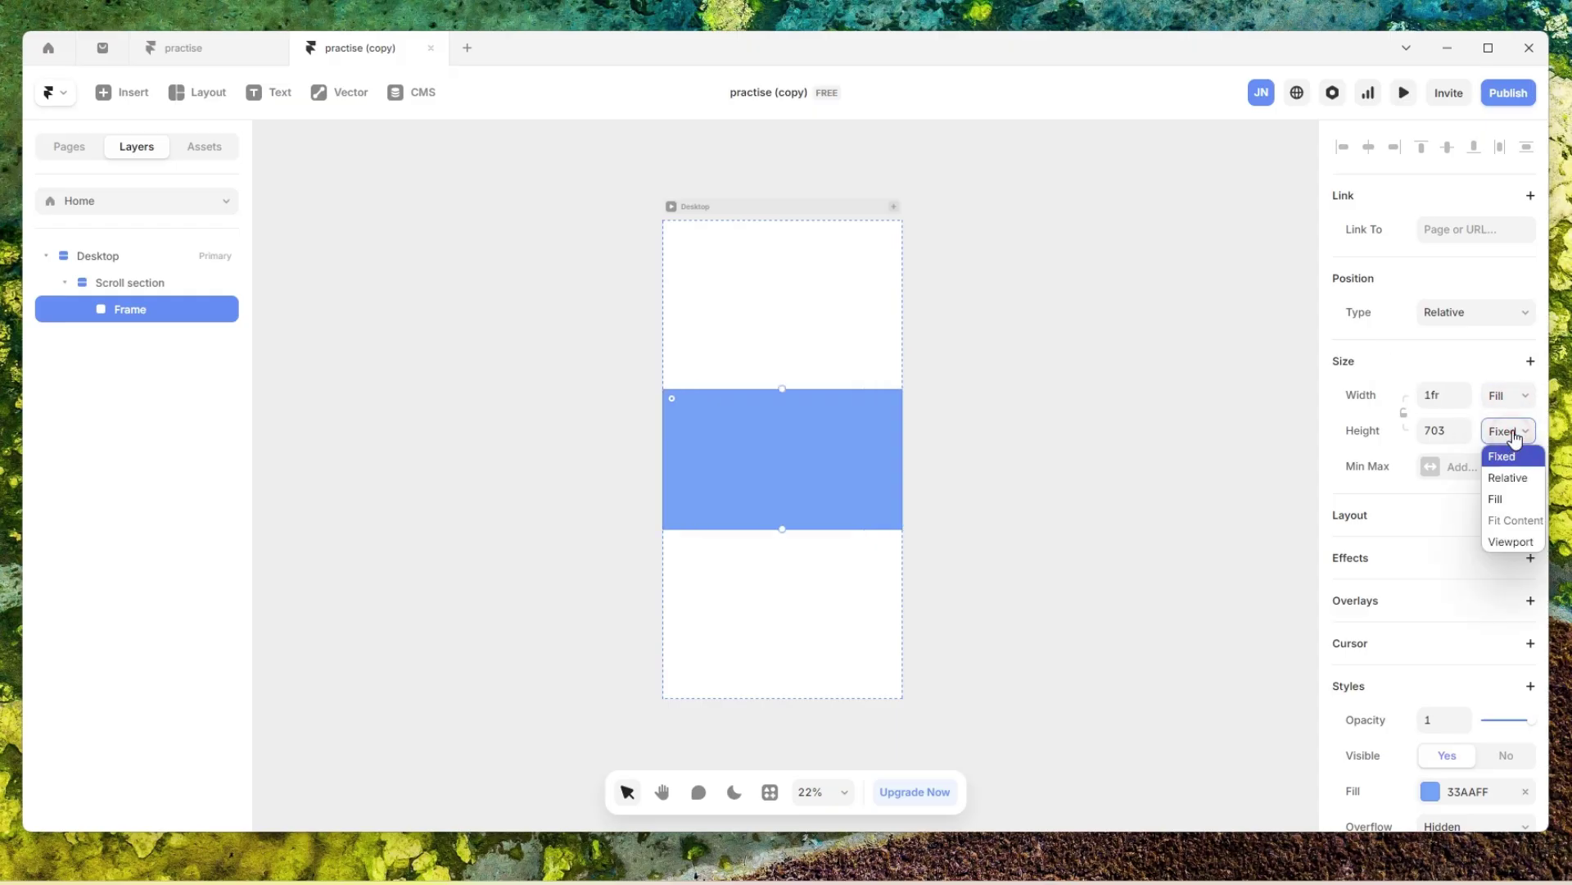
click(1509, 543)
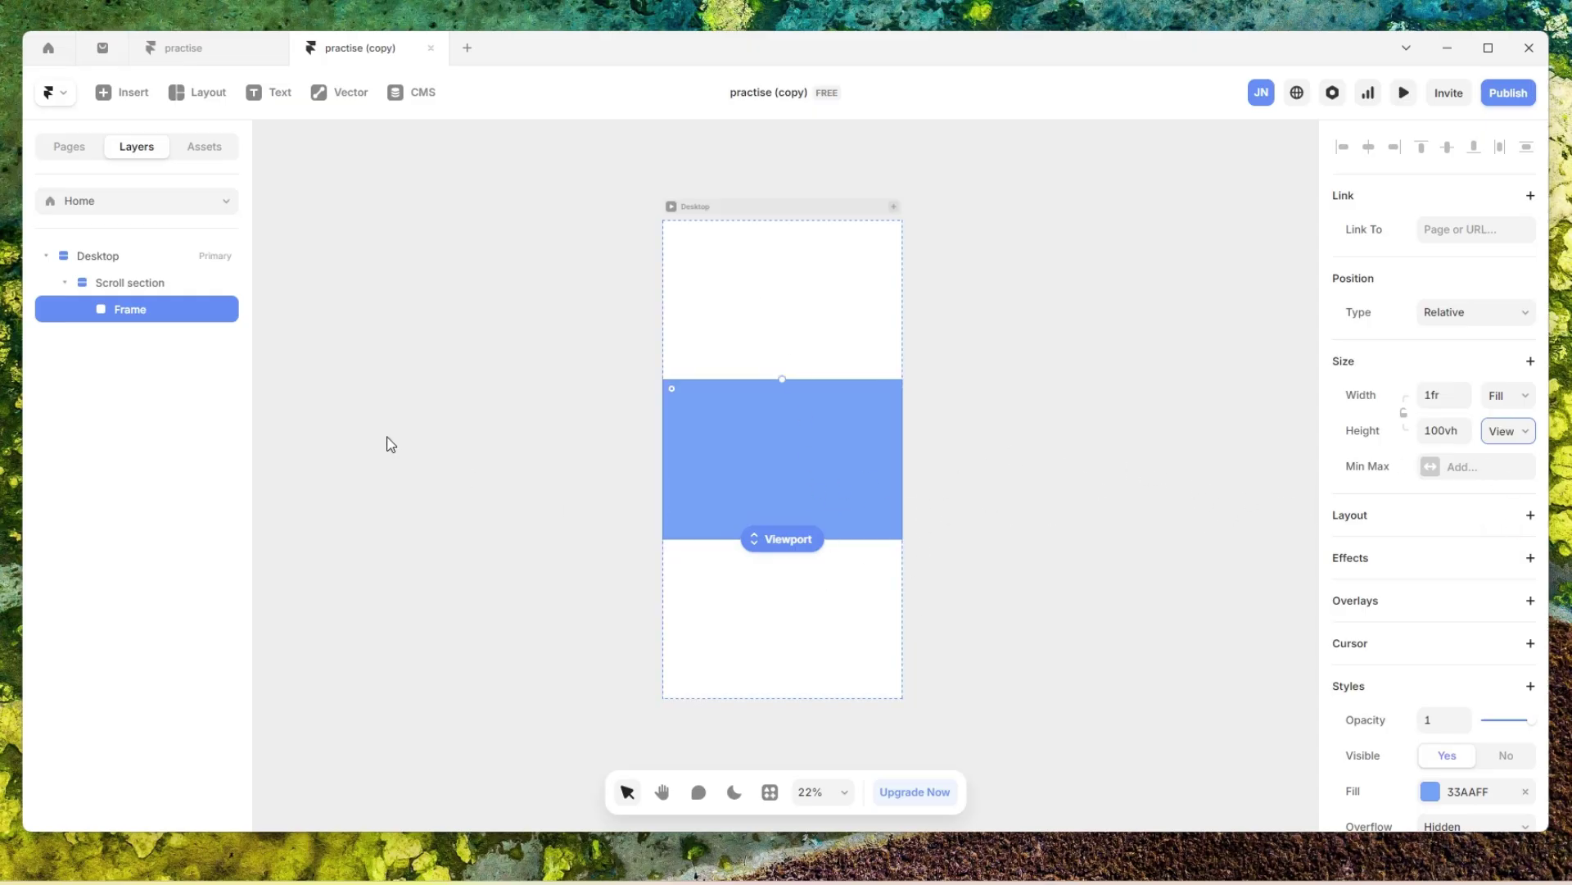
- Set the Scroll section's stack distribution to Start
scroll(801, 458, up, 1)
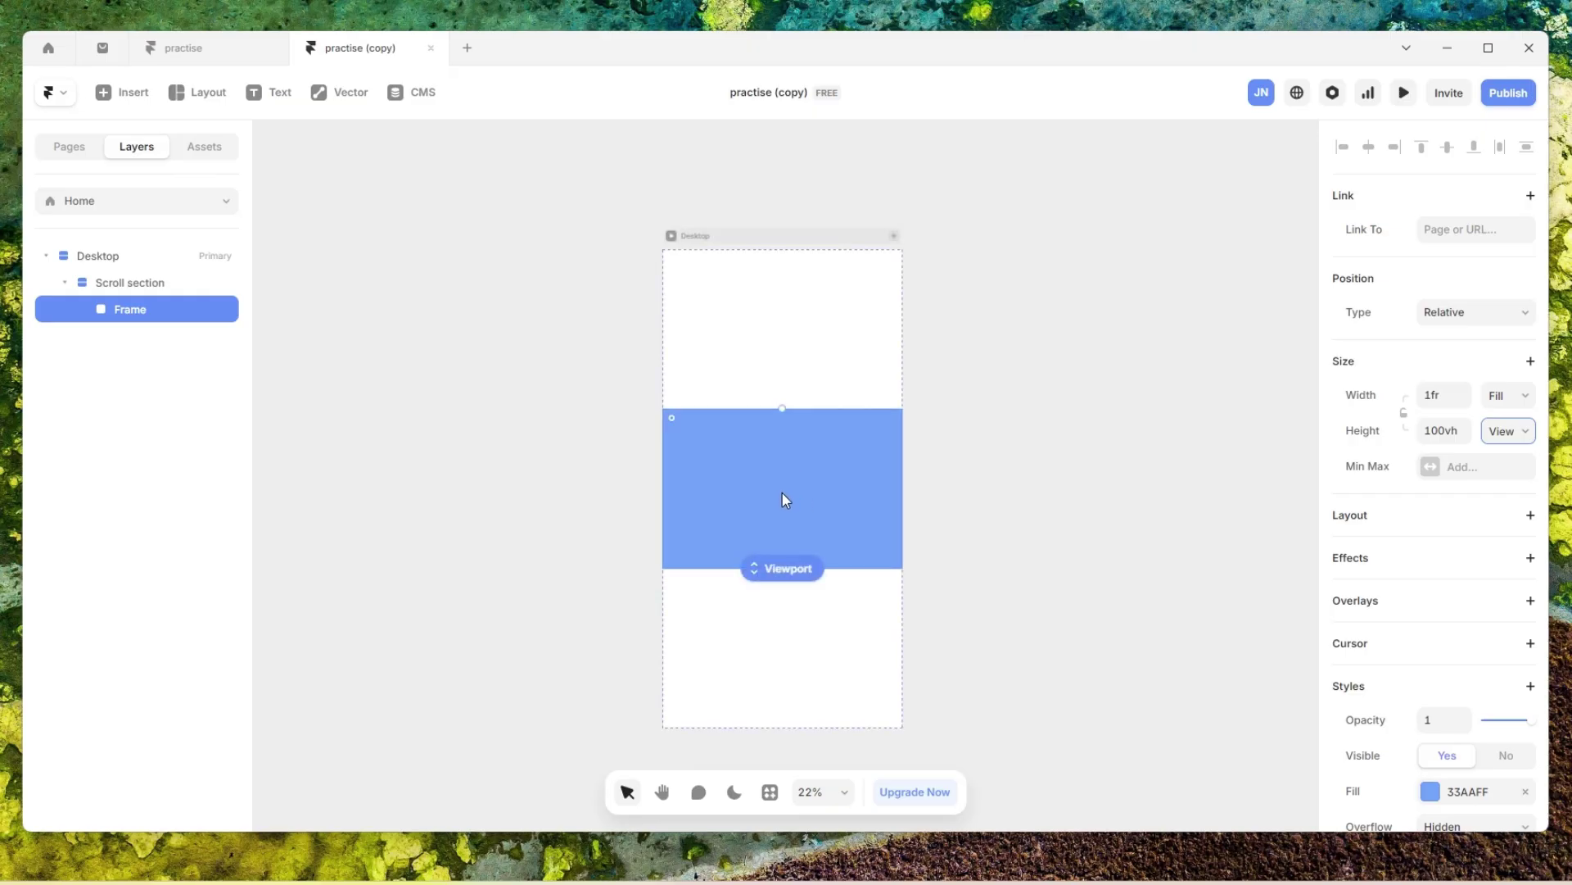
scroll(784, 484, up, 3)
scroll(798, 474, up, 4)
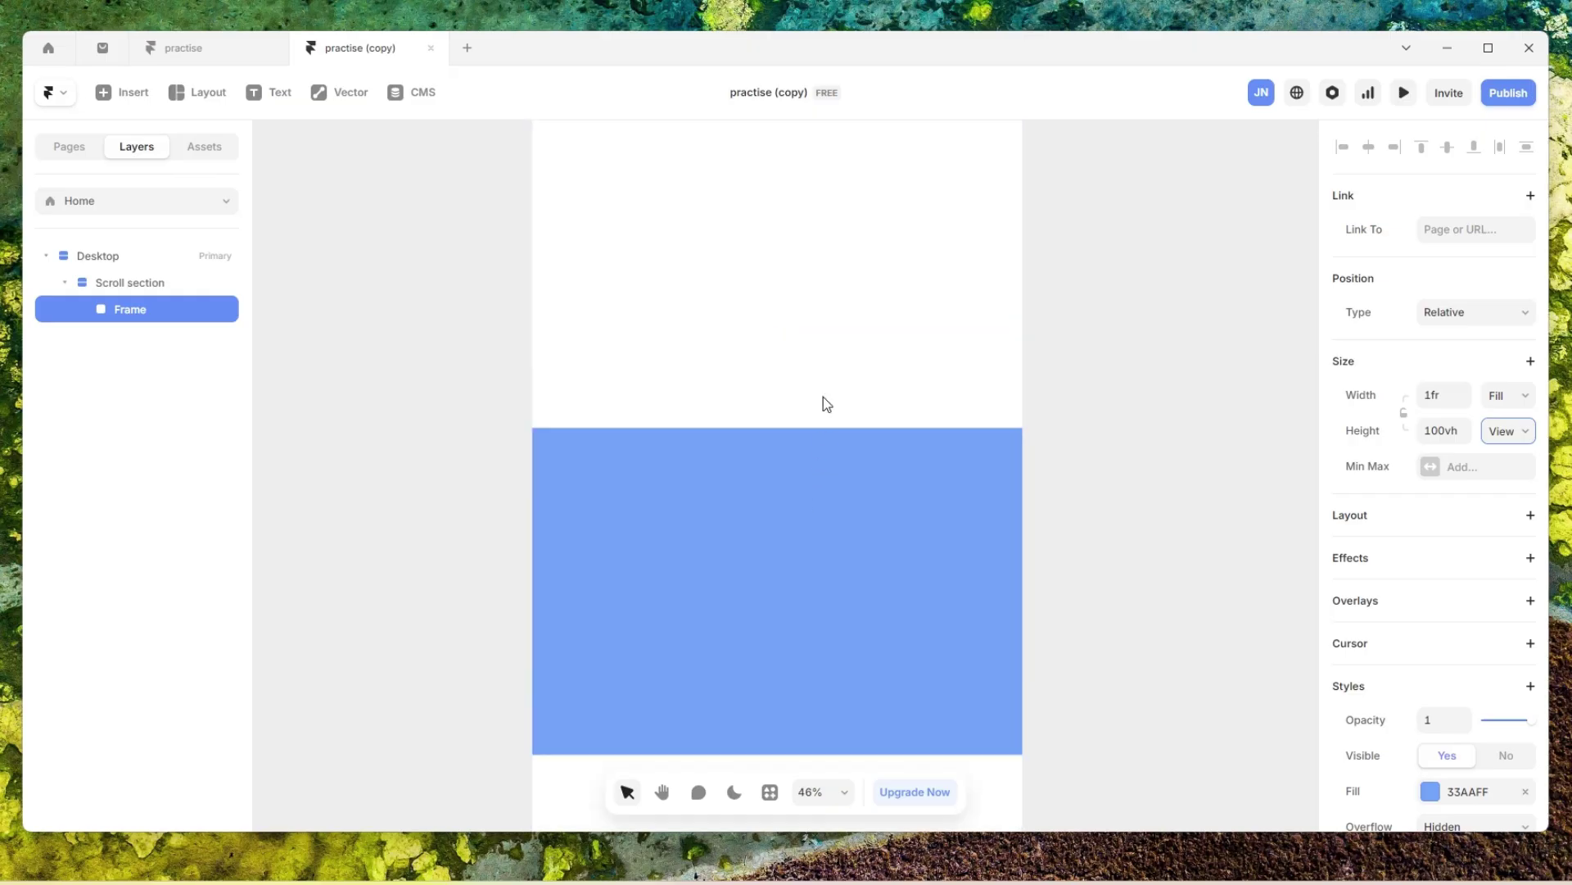
scroll(829, 326, down, 5)
scroll(843, 371, up, 3)
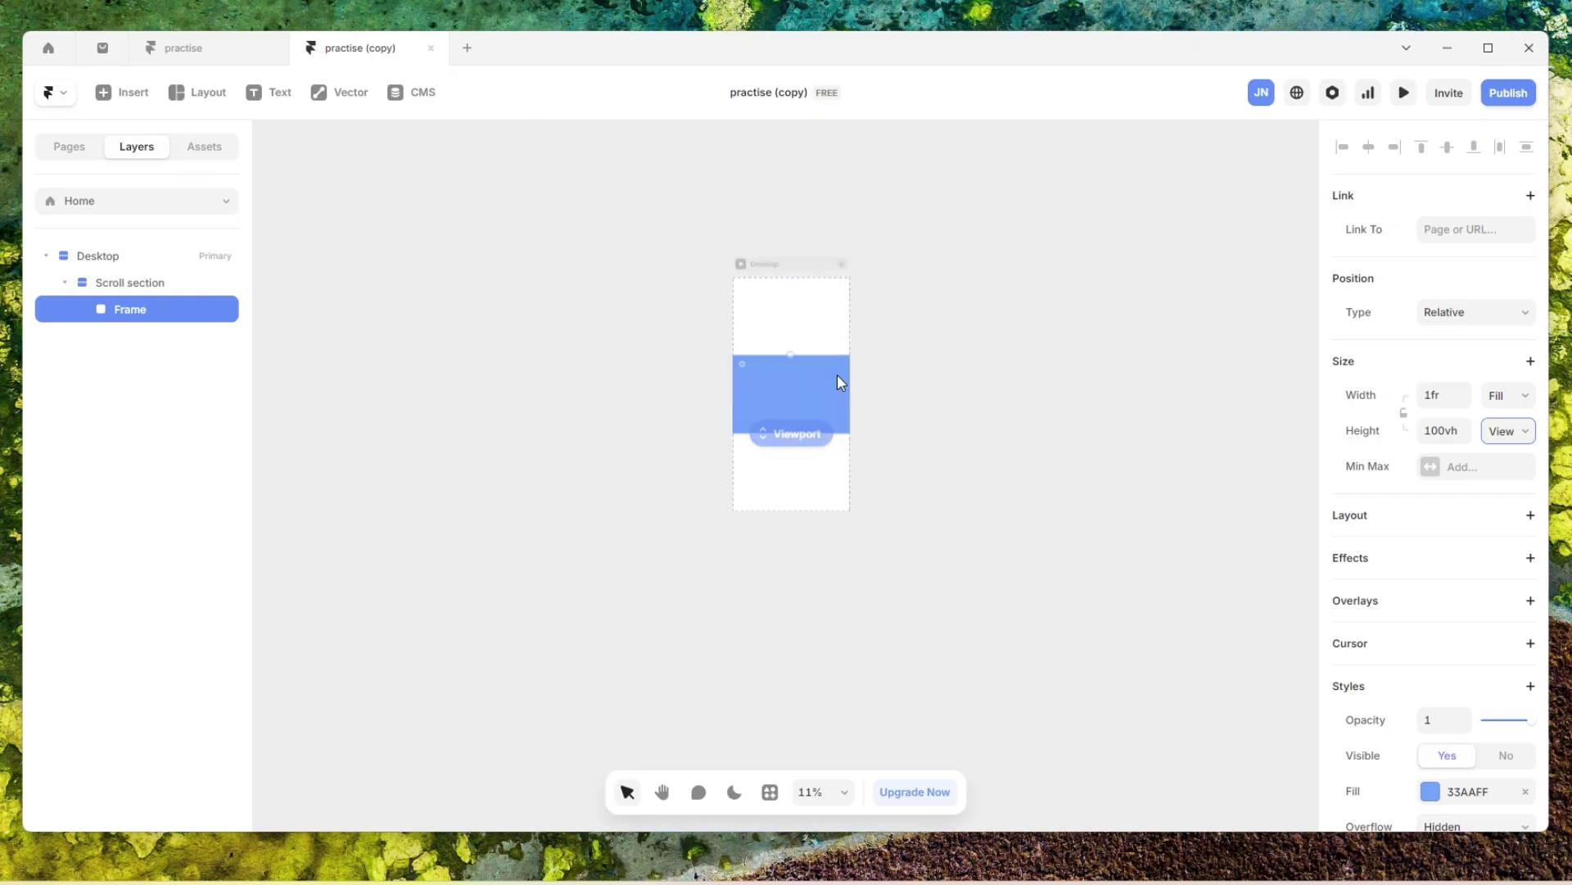
scroll(832, 385, up, 3)
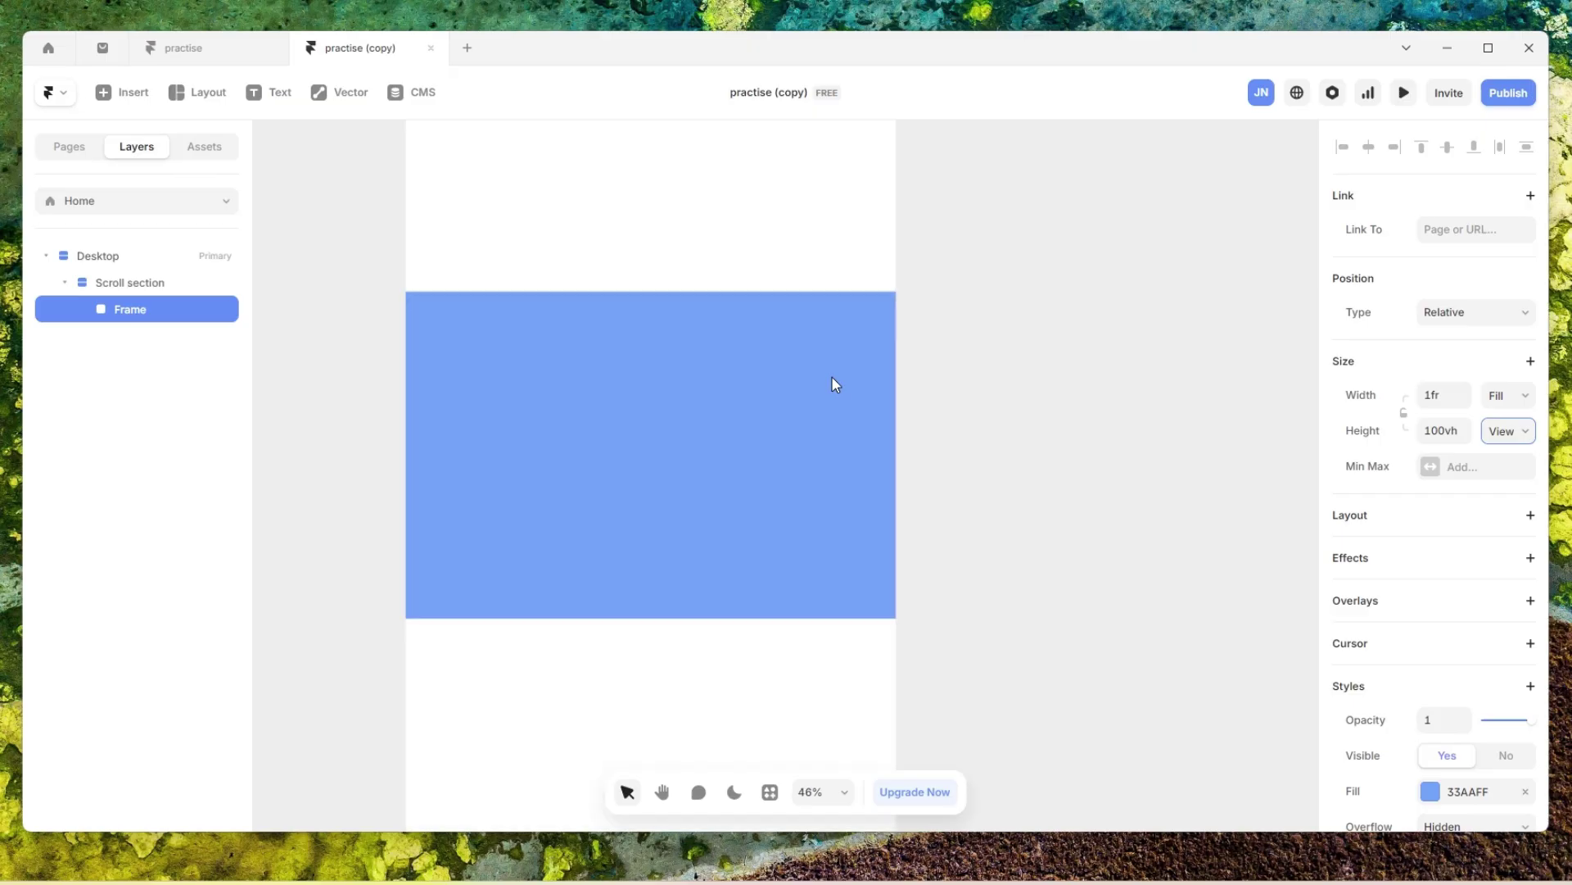
scroll(831, 384, down, 3)
click(136, 282)
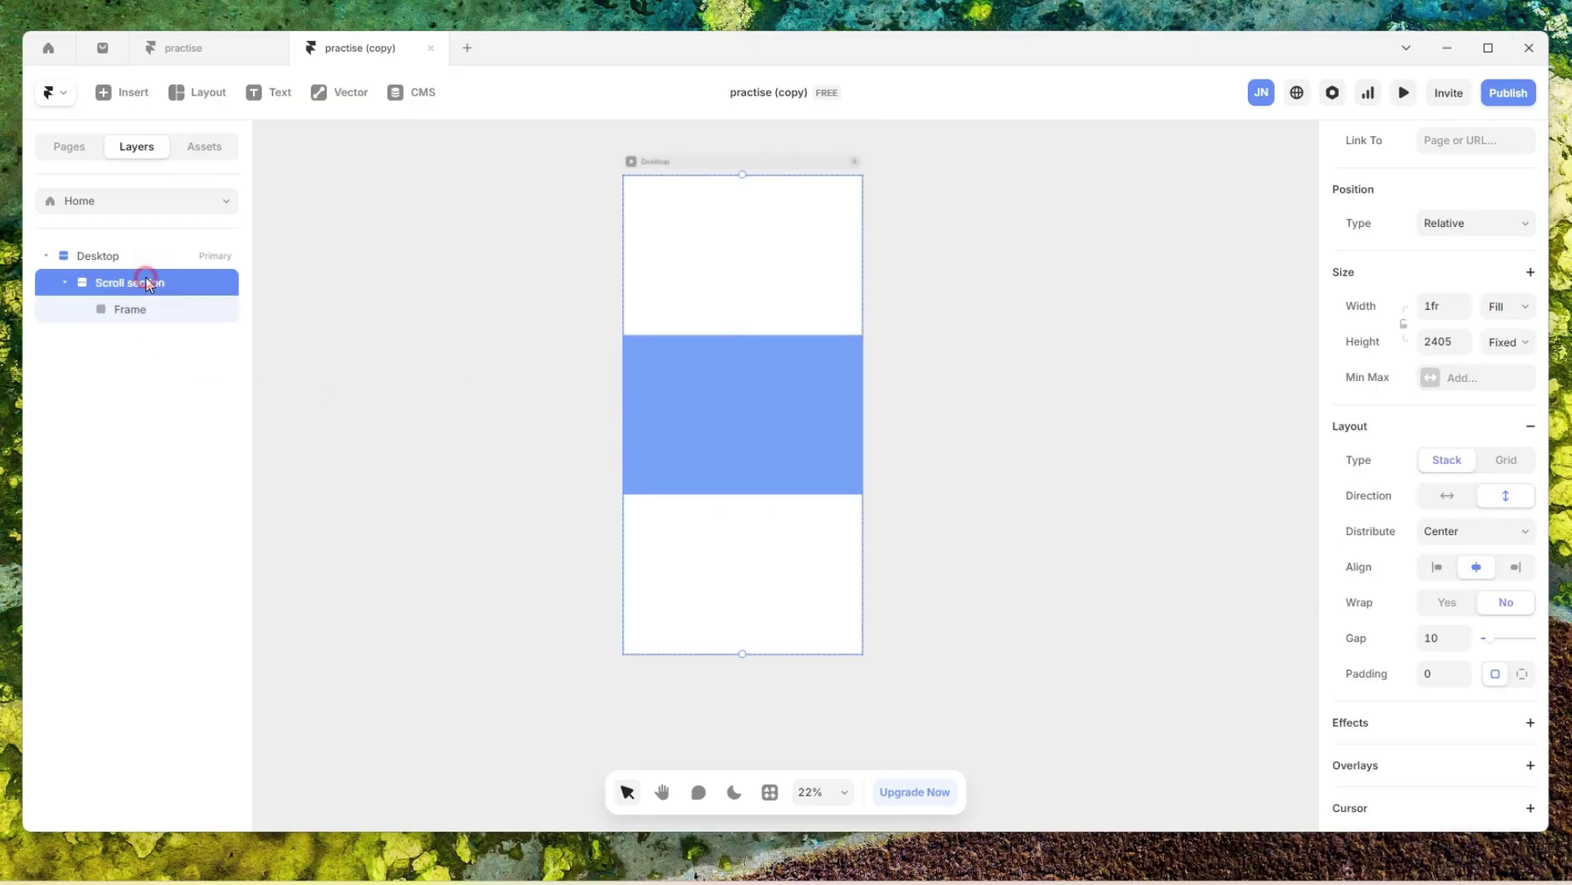
click(1476, 541)
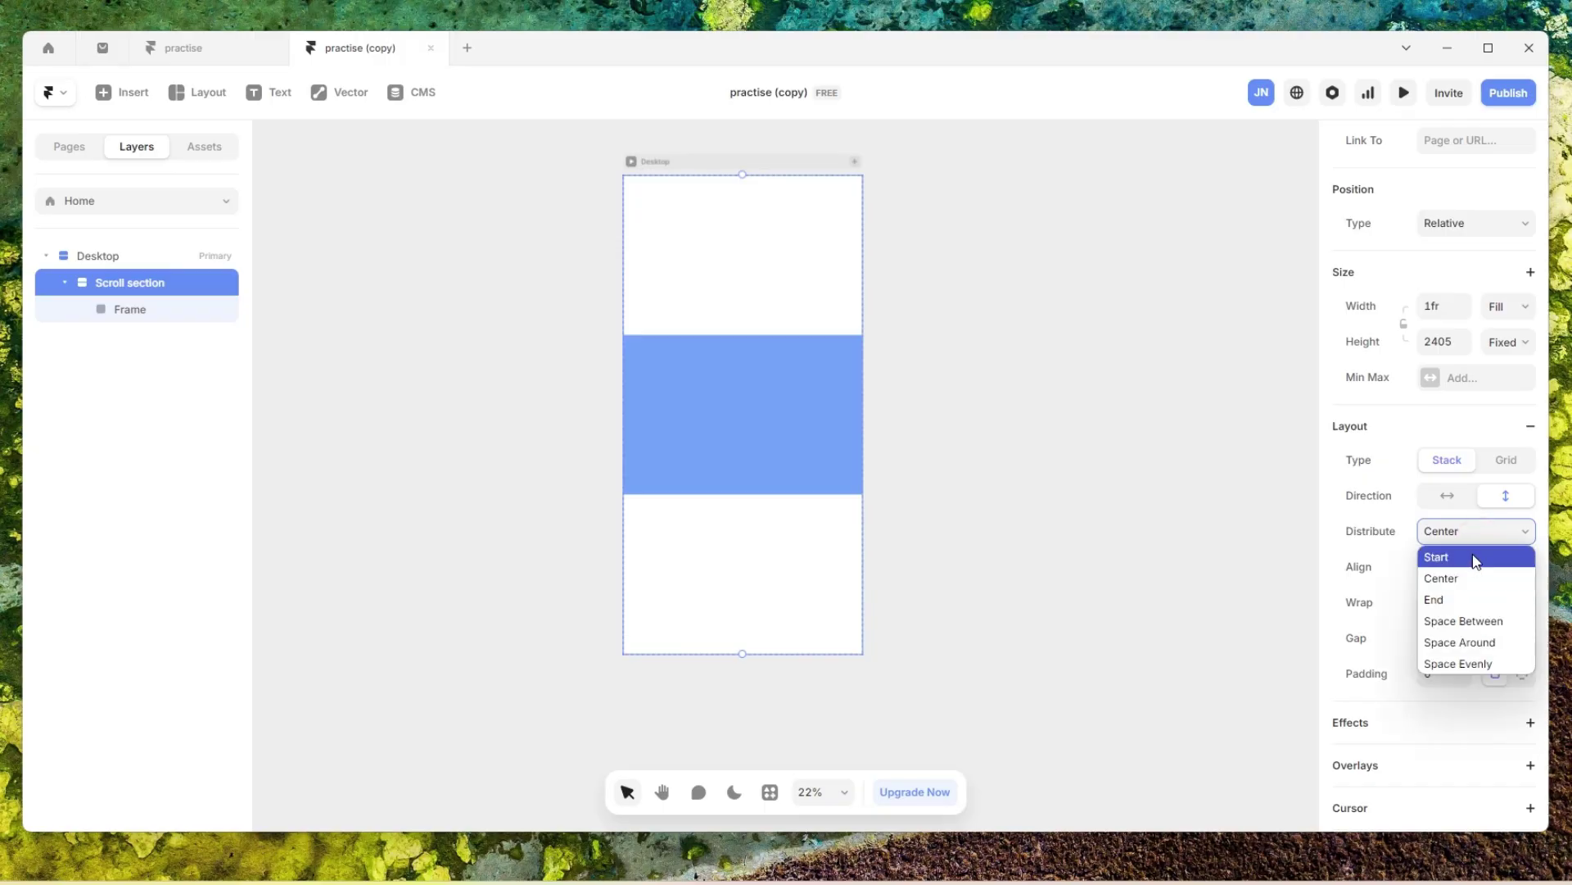
click(1474, 555)
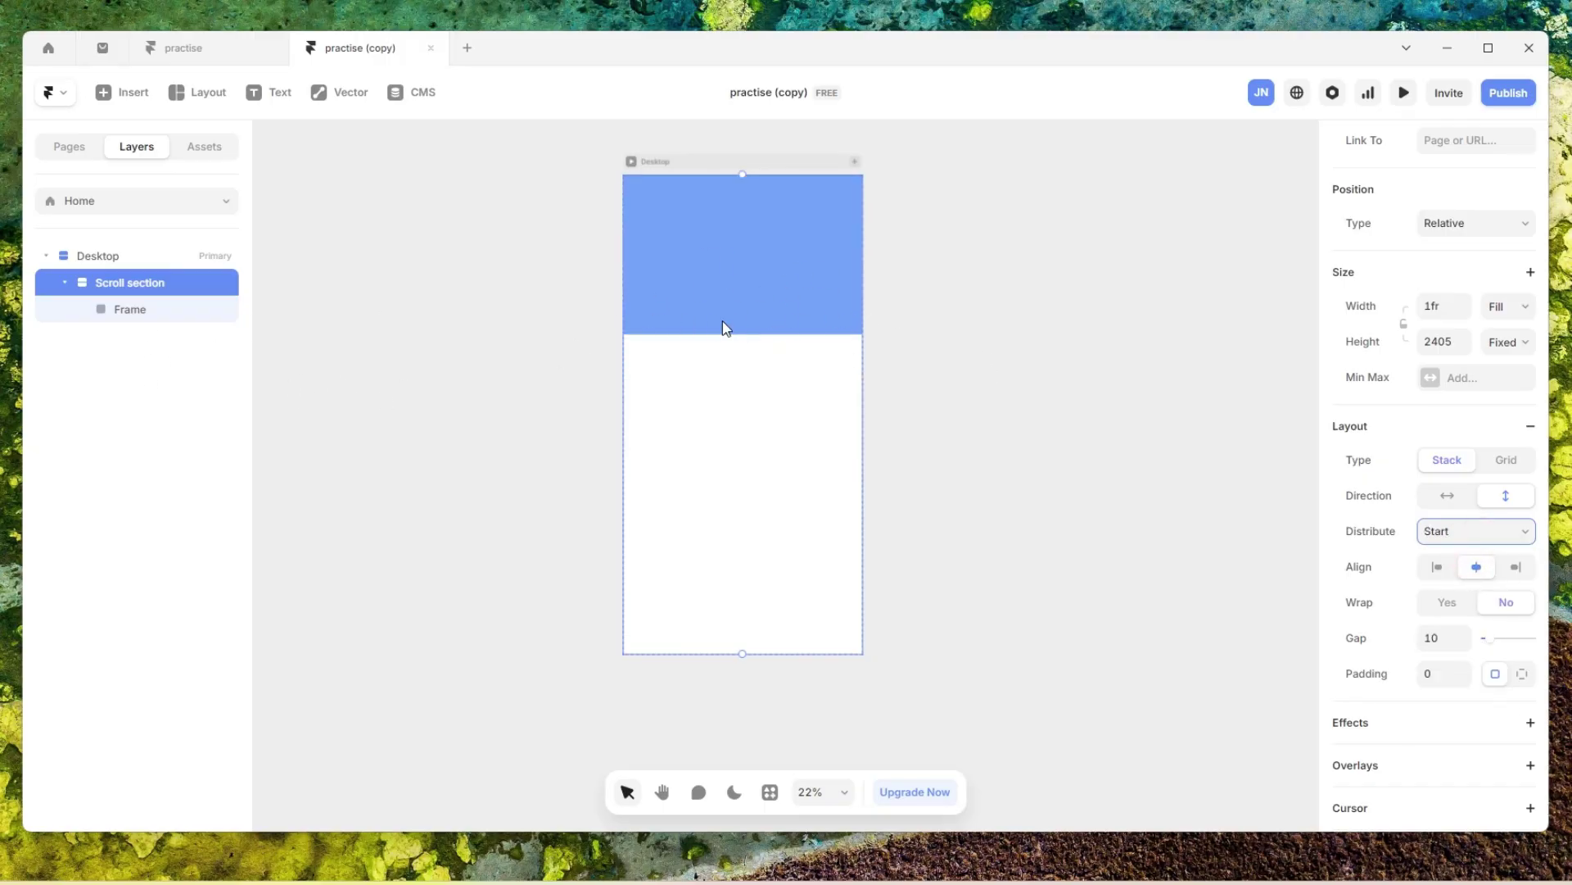
- Rename the blue frame inside Scroll section as "sticky container"
click(141, 315)
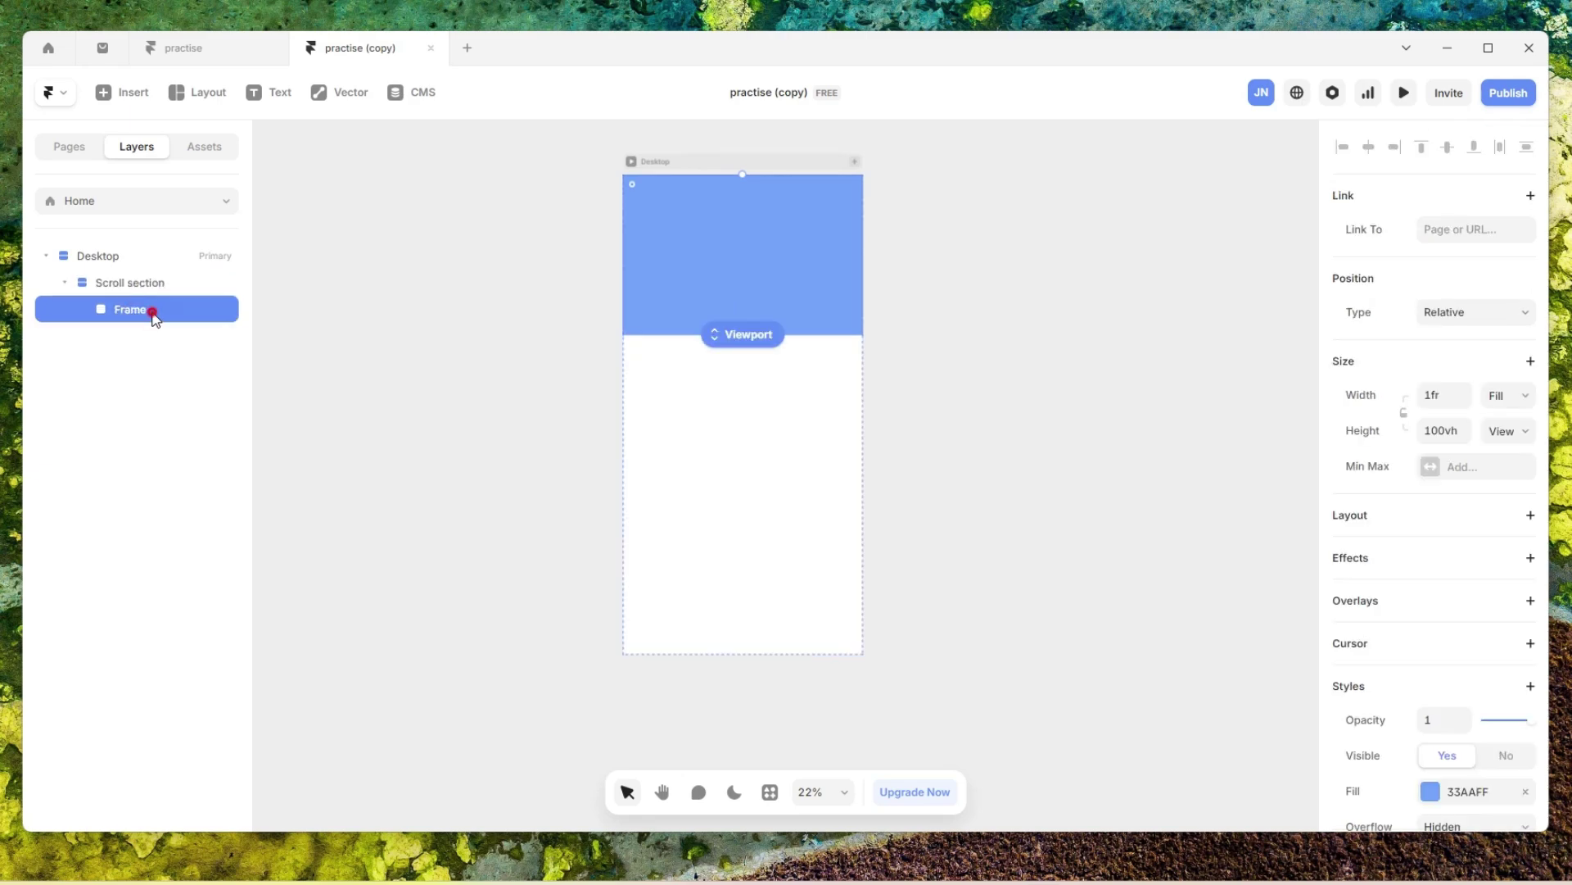
double_click(153, 311)
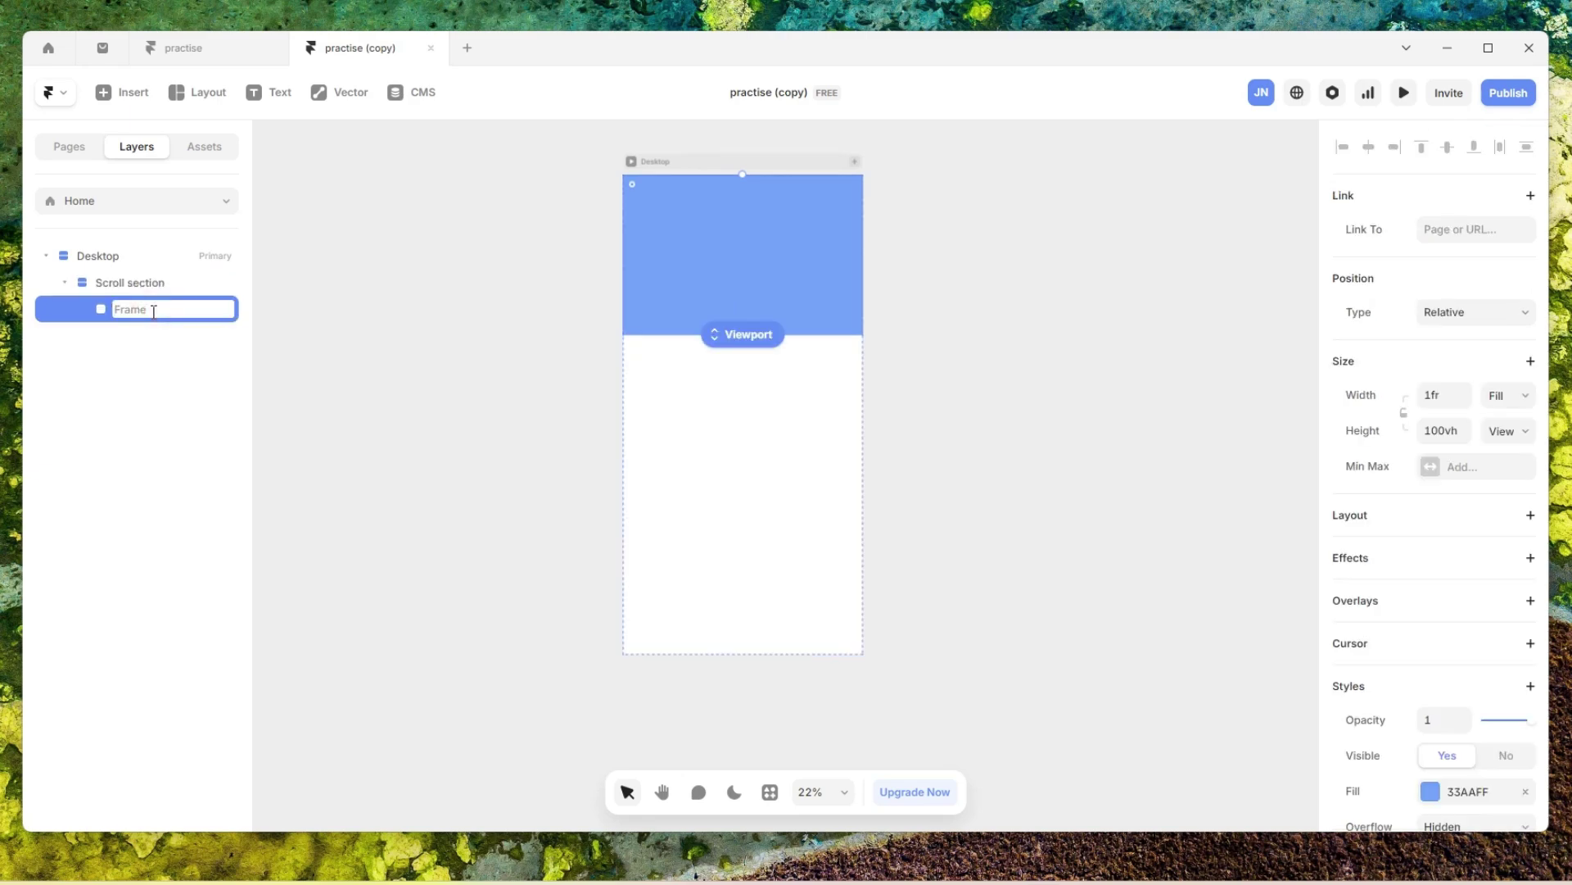
text(sticky container)
key(Return)
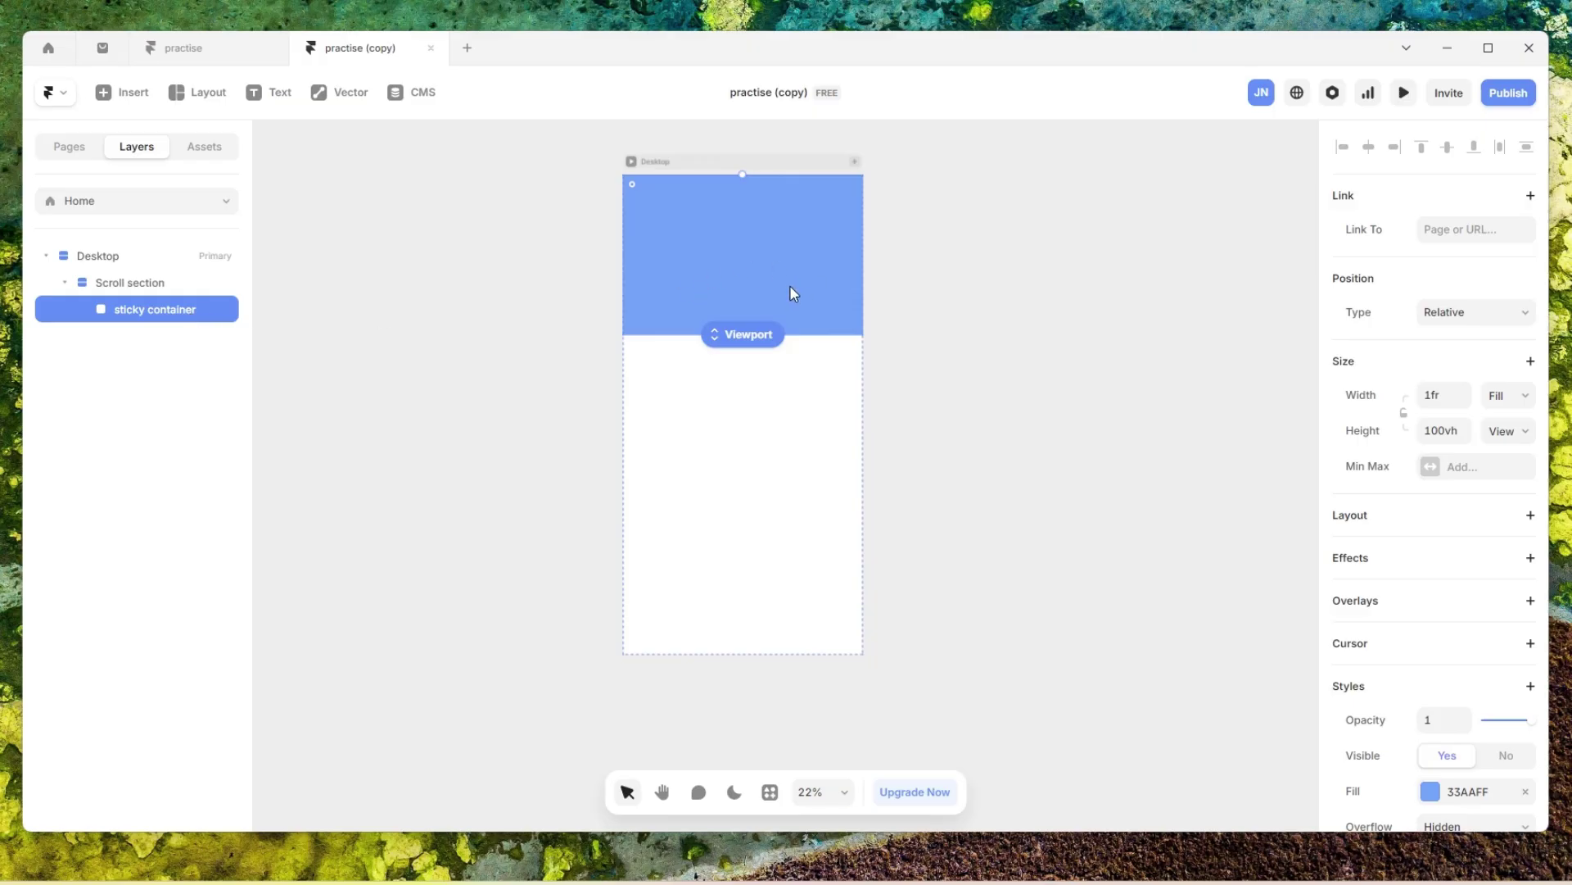
- Preview the Desktop page, scroll through it to examine how the blue container moves, and return to the editor
scroll(788, 285, up, 2)
click(630, 194)
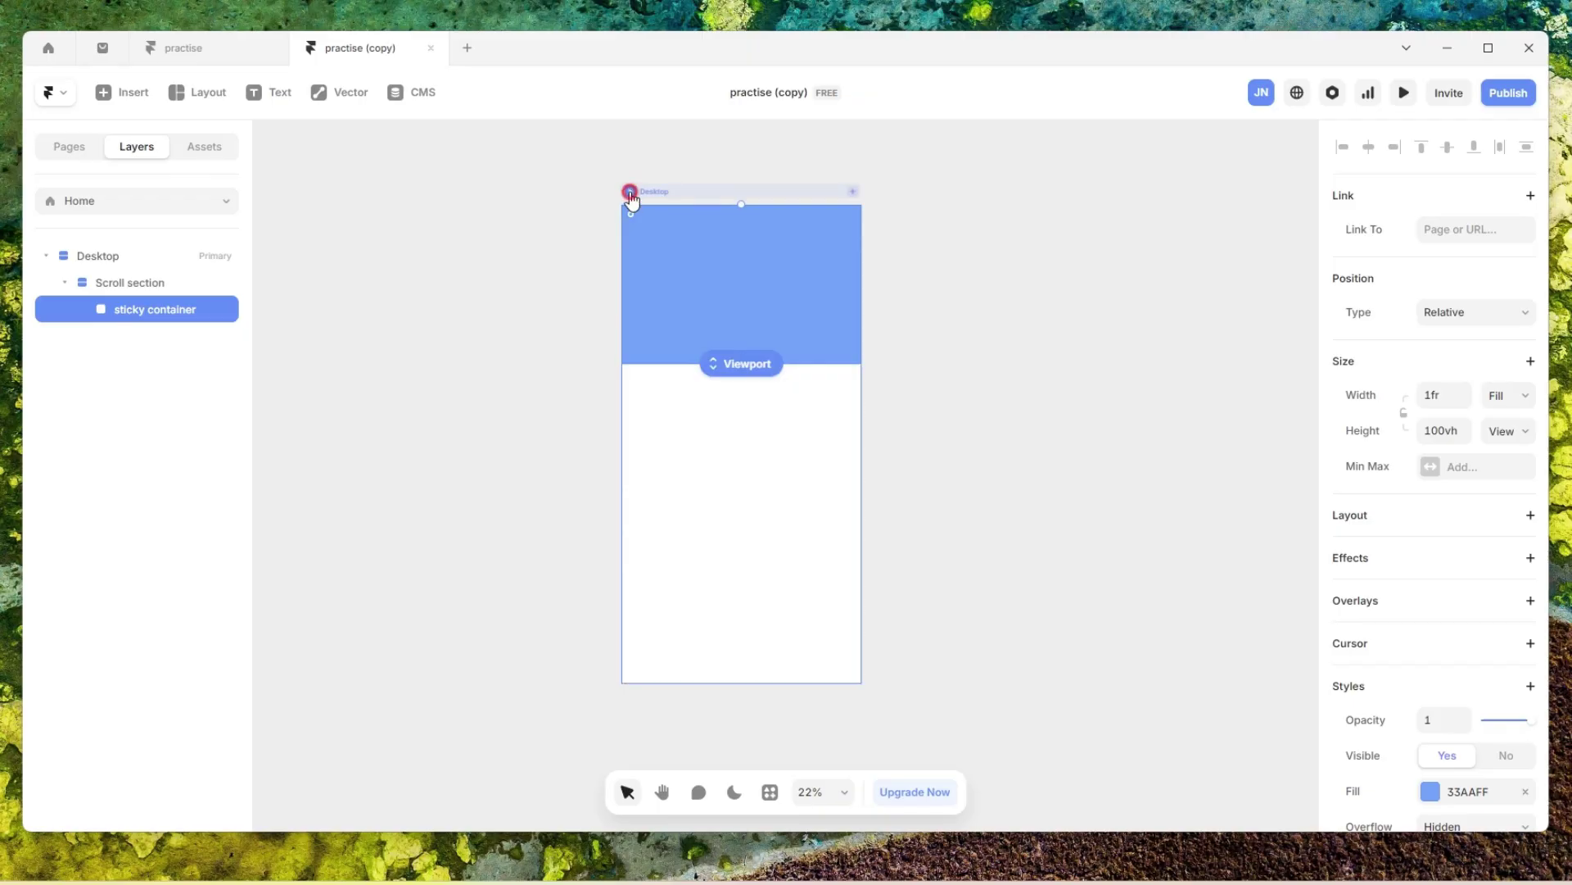
click(208, 92)
scroll(1169, 442, down, 5)
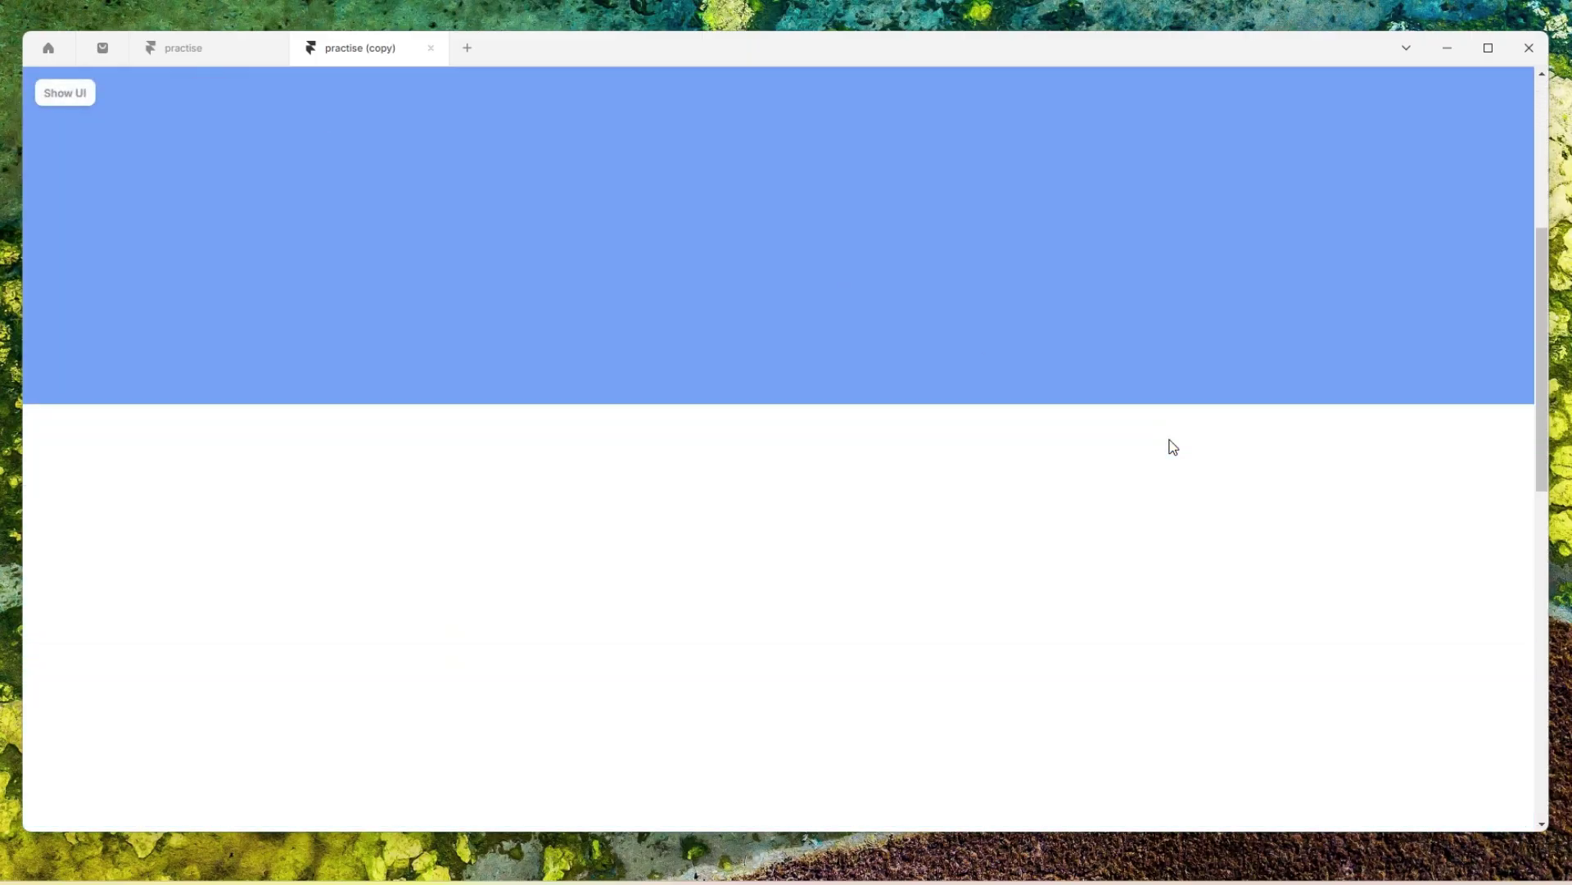
scroll(1167, 479, down, 3)
scroll(999, 369, down, 2)
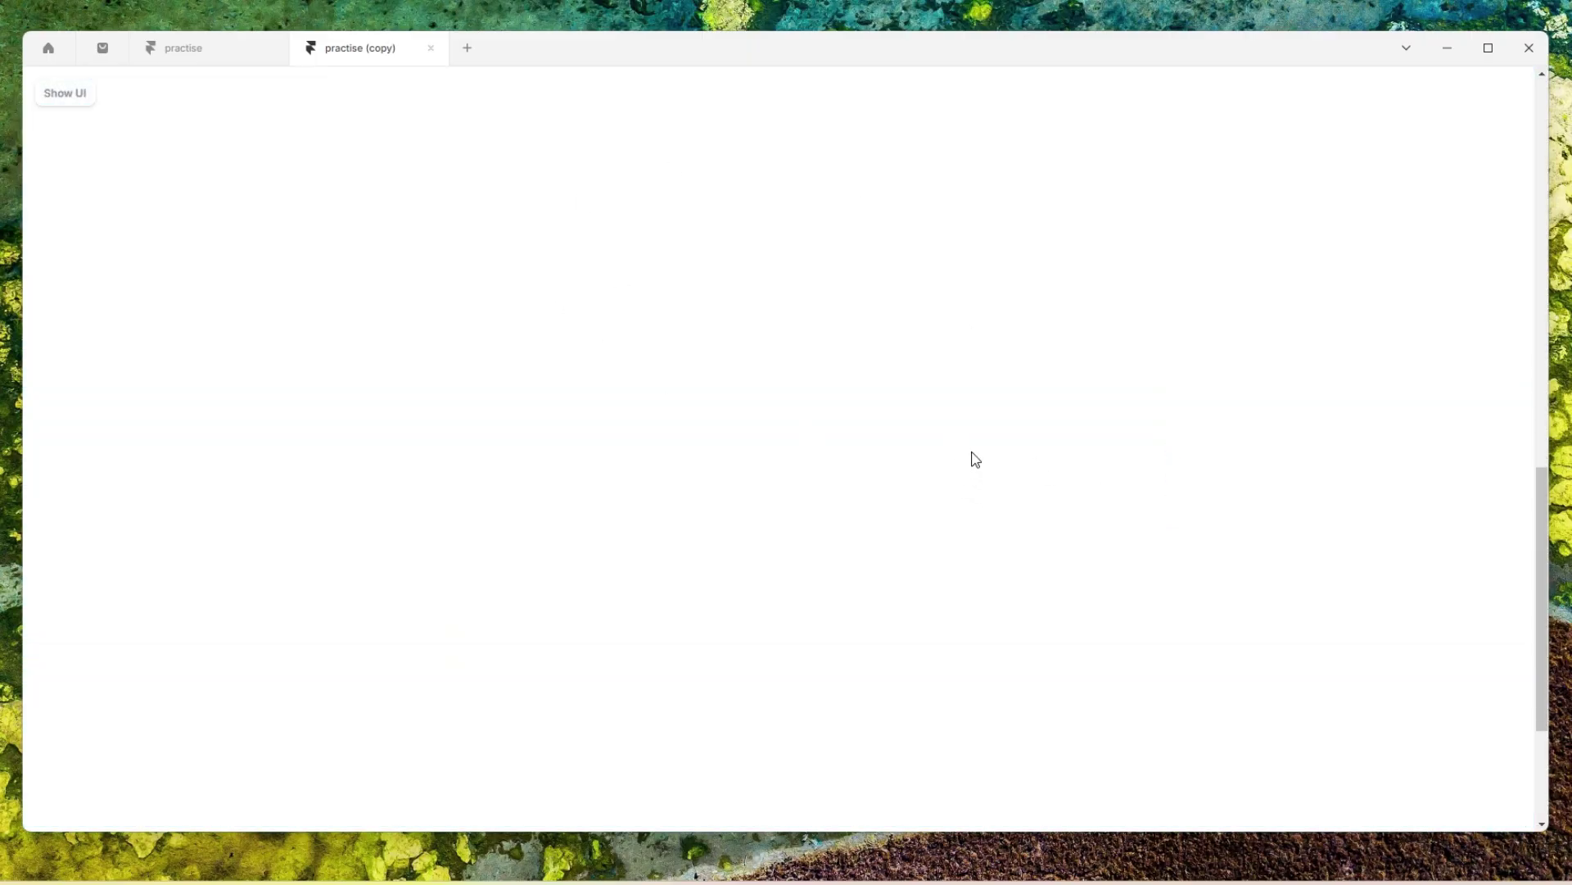
scroll(1006, 475, up, 5)
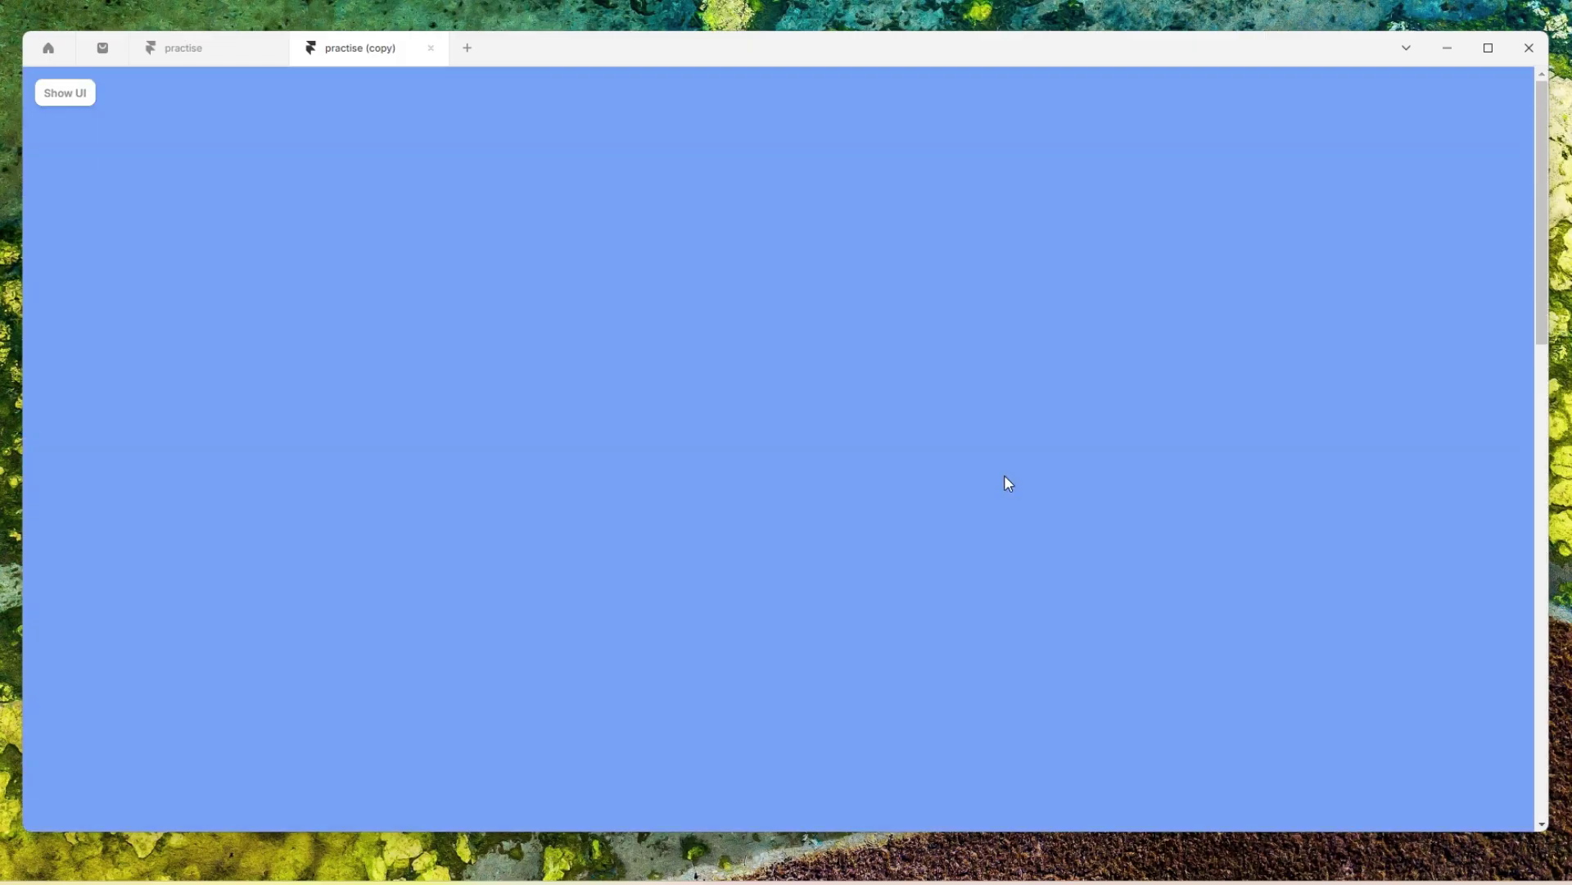
scroll(1004, 474, down, 3)
scroll(1008, 483, down, 5)
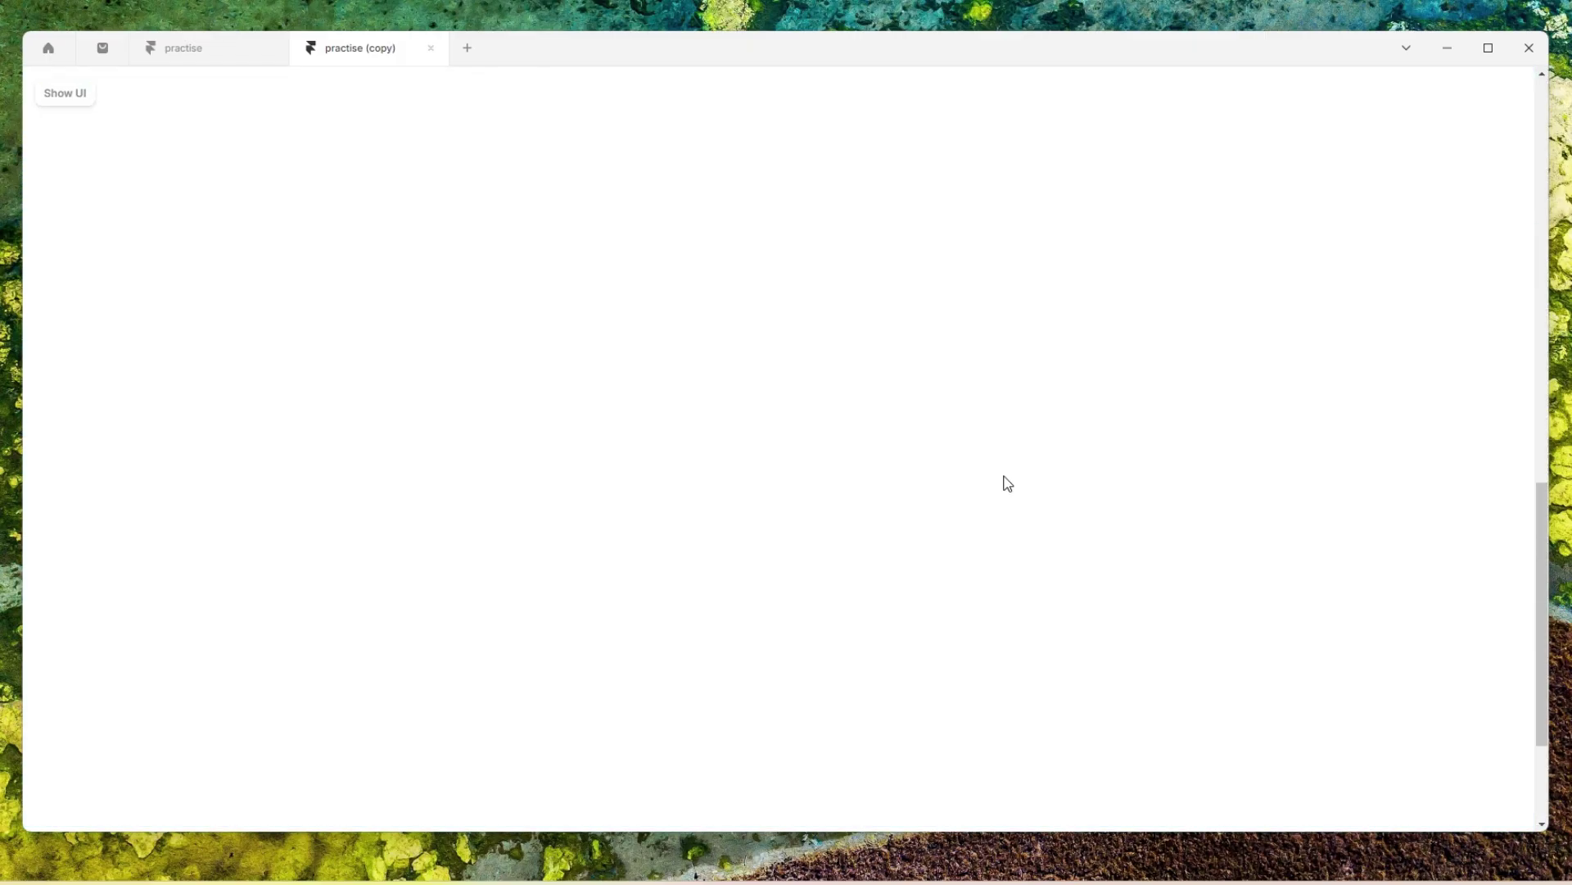
scroll(1010, 482, up, 6)
scroll(1007, 481, up, 3)
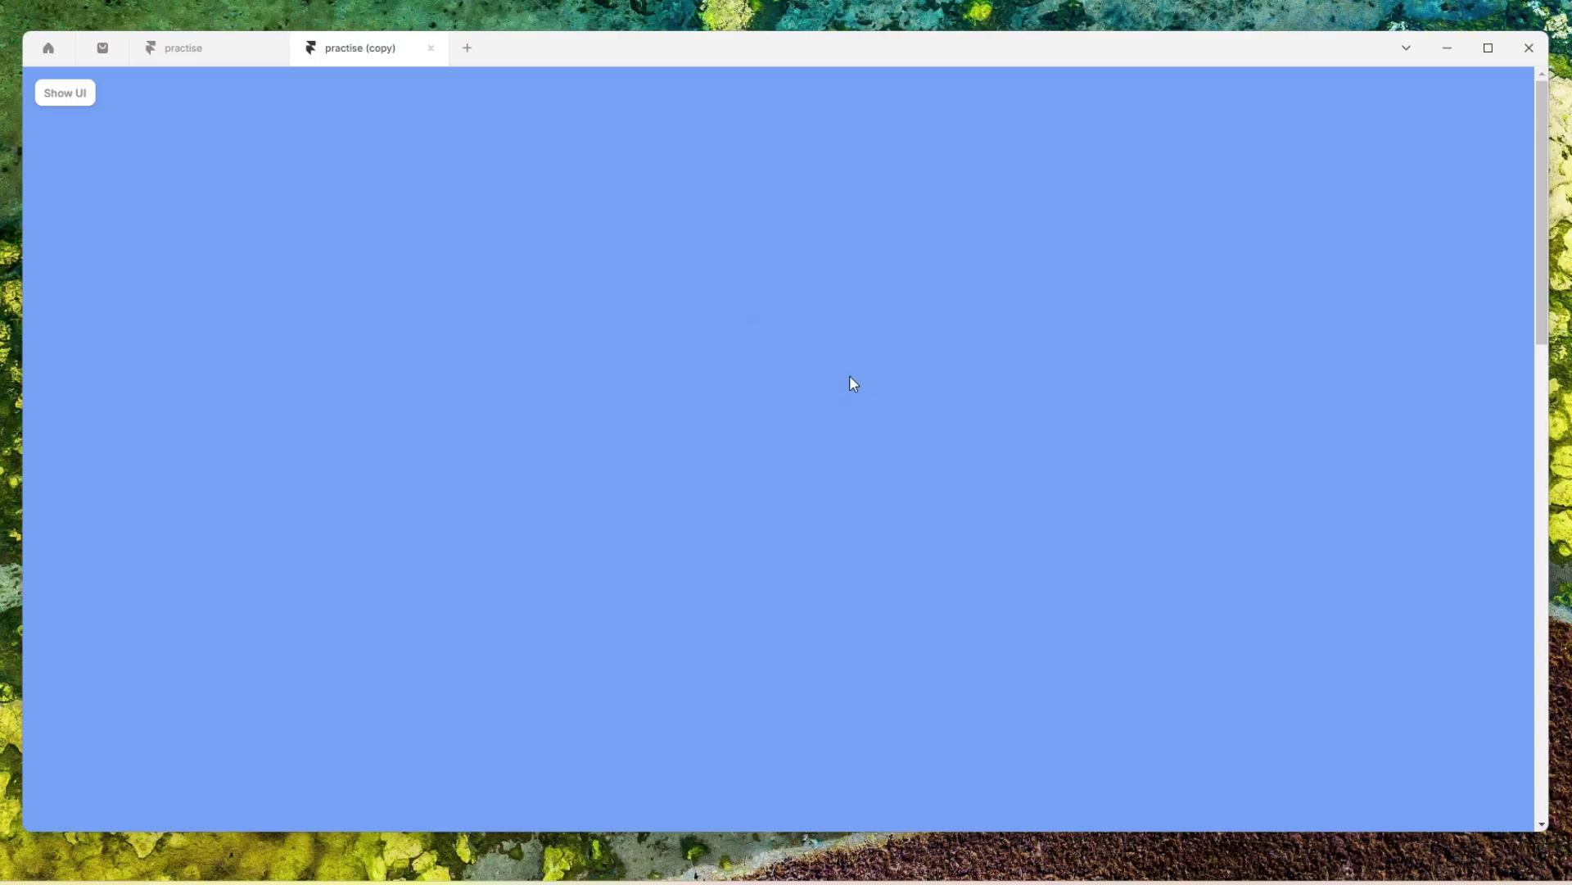
click(58, 97)
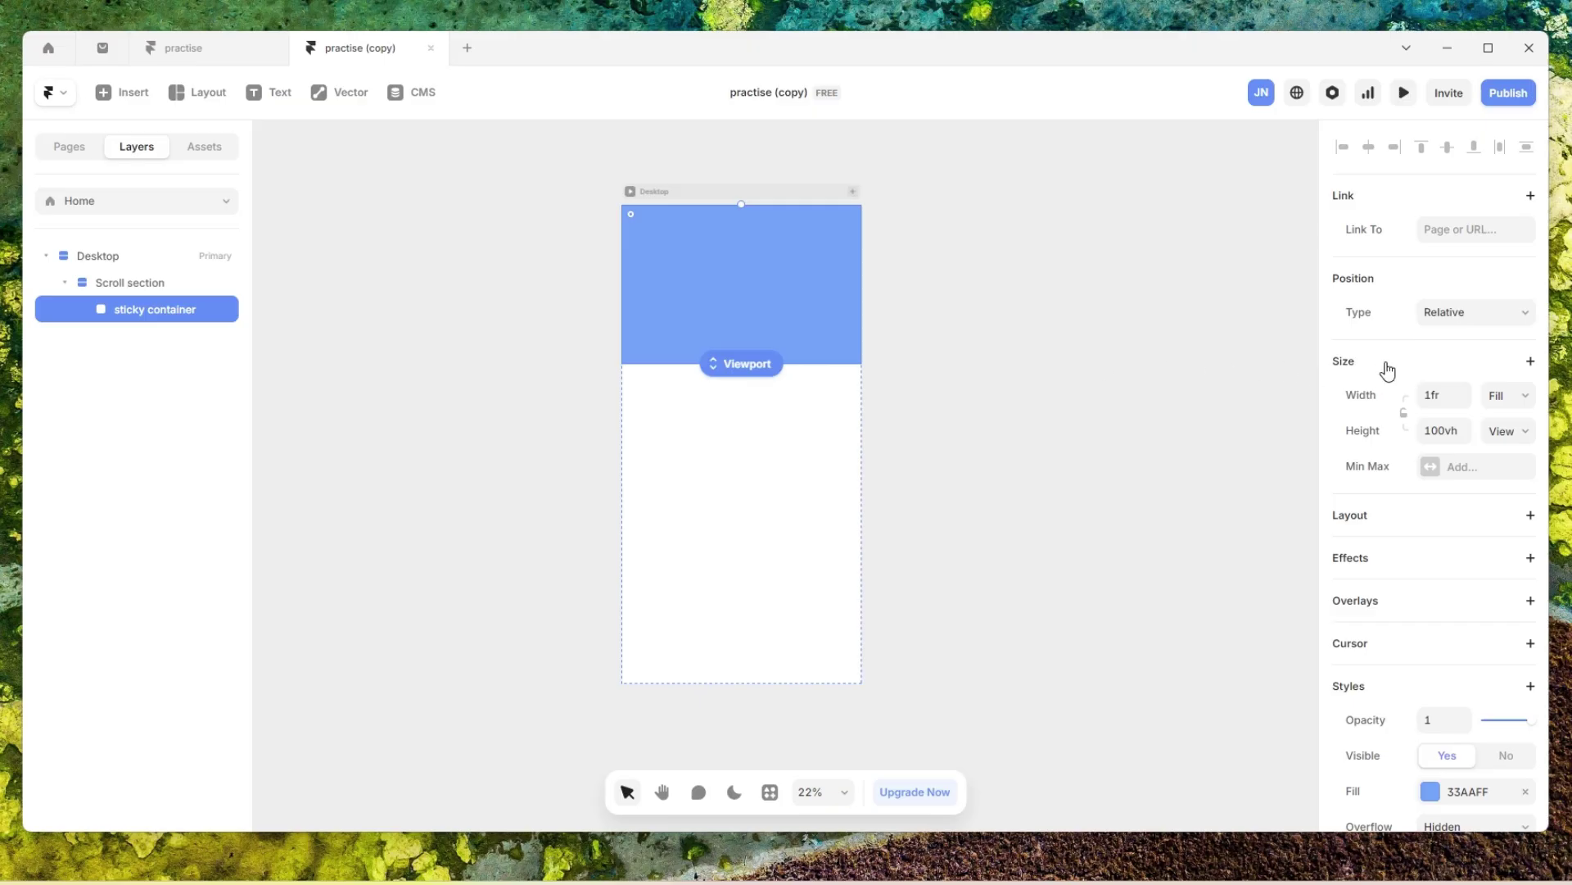
- Set the sticky container's position type to Sticky and its height to 100vh
click(1457, 321)
click(1439, 401)
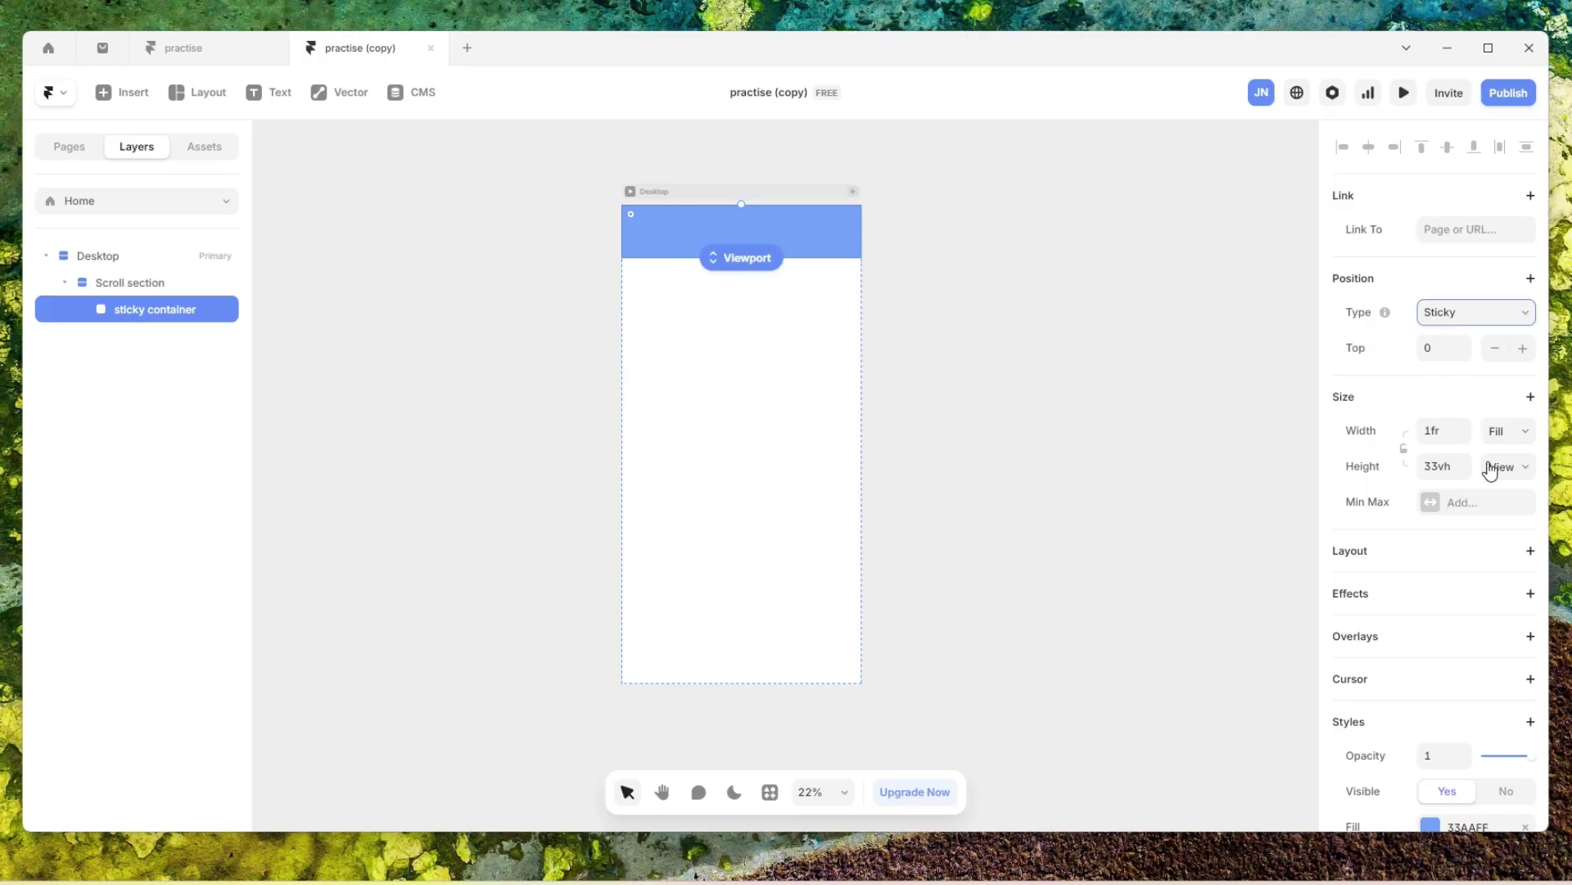
click(1449, 465)
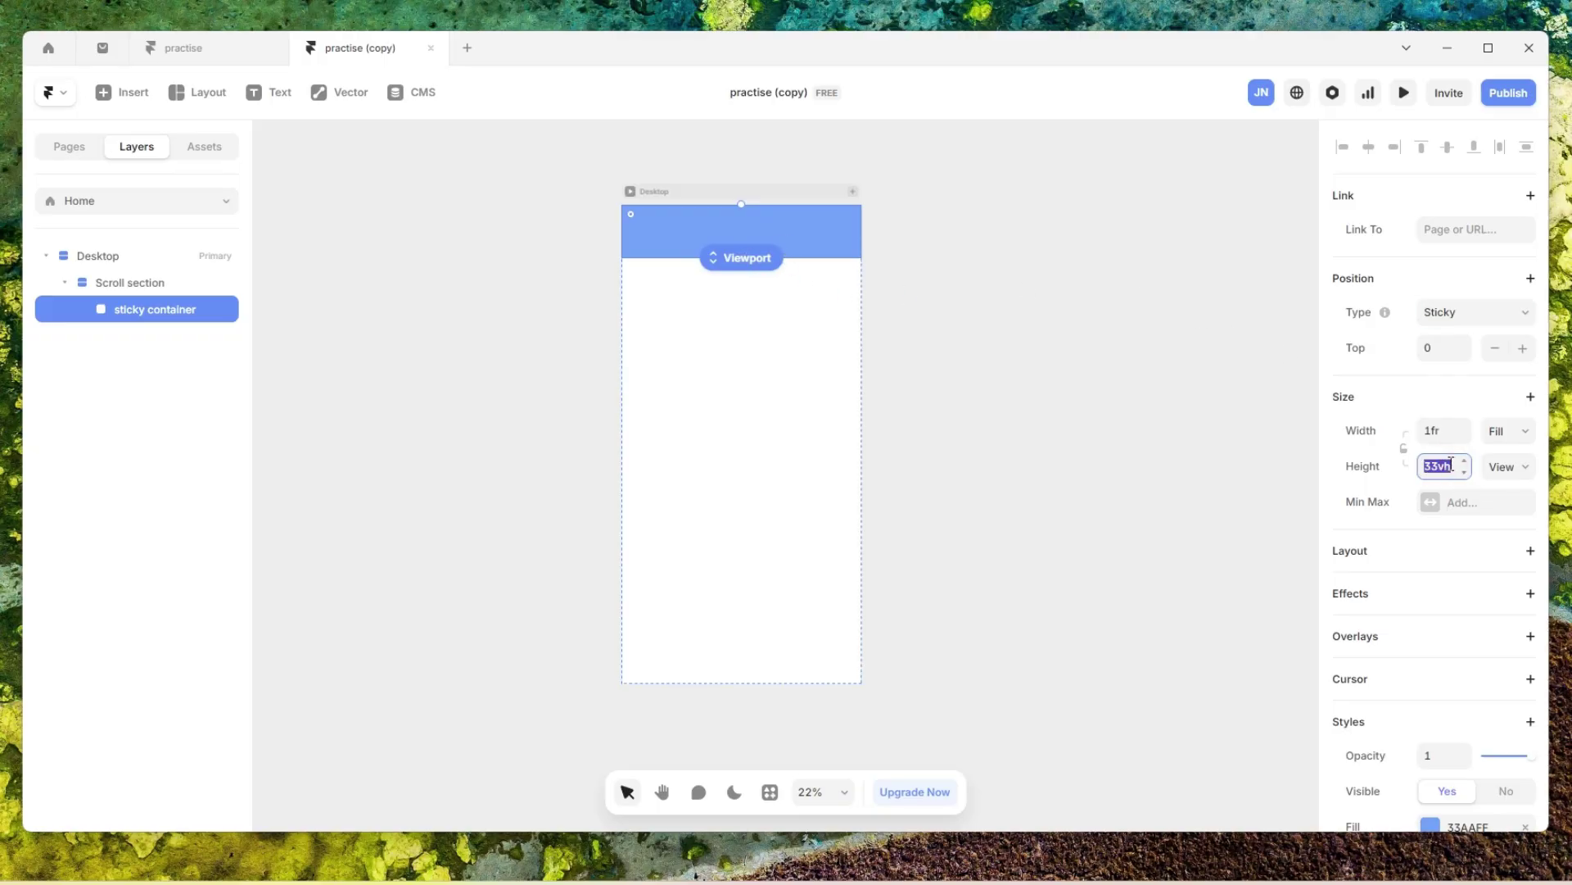
text(100vh)
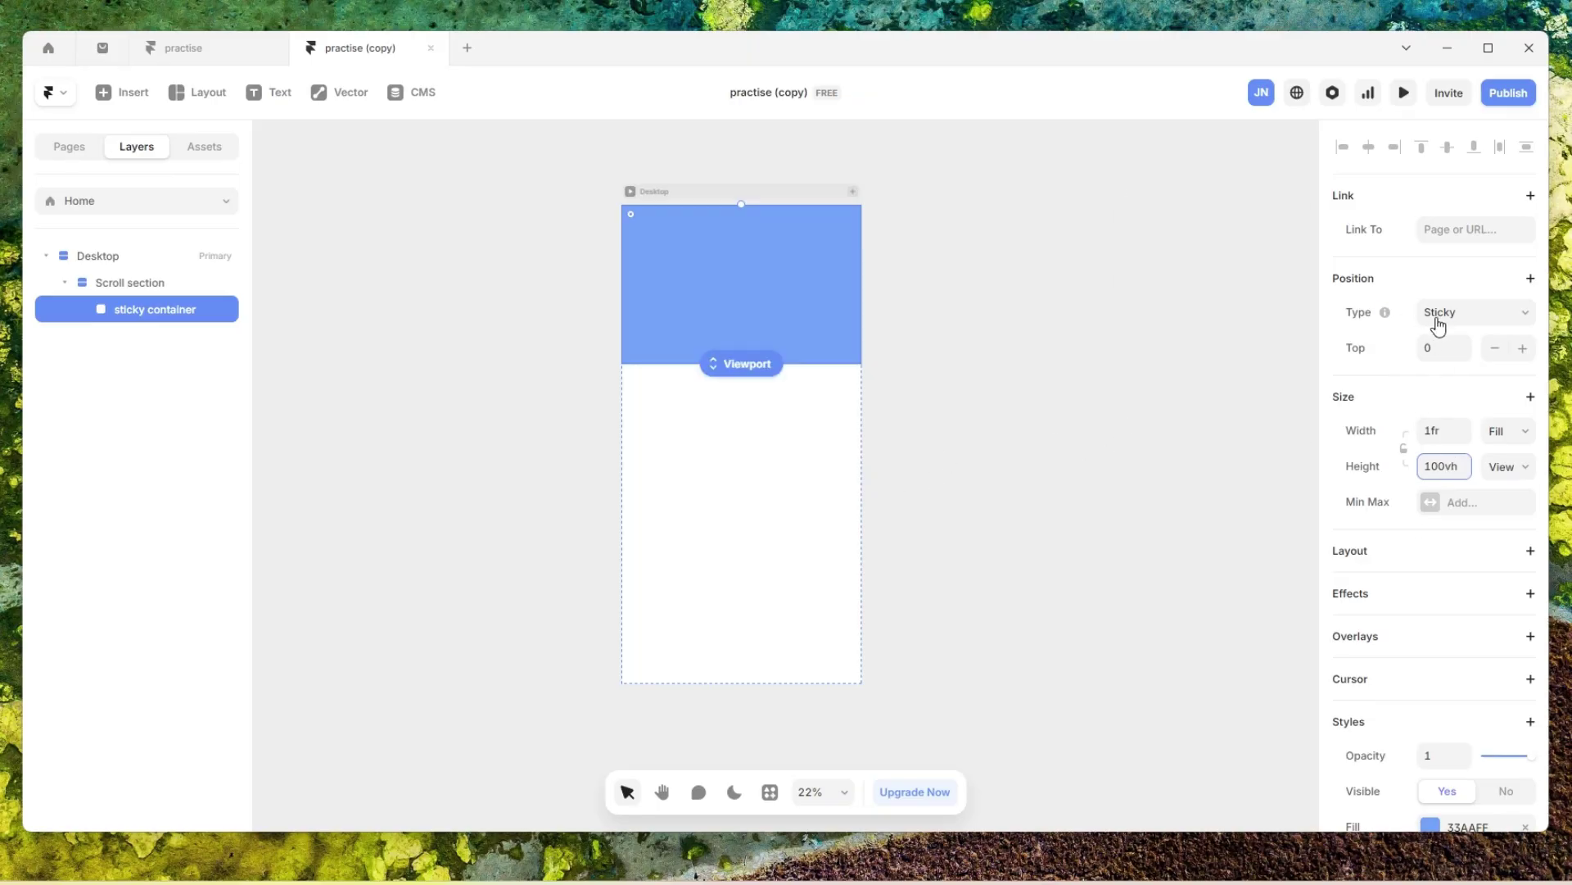
- Read the sticky positioning note and set the Scroll section's overflow to Visible
mouse_move(1384, 312)
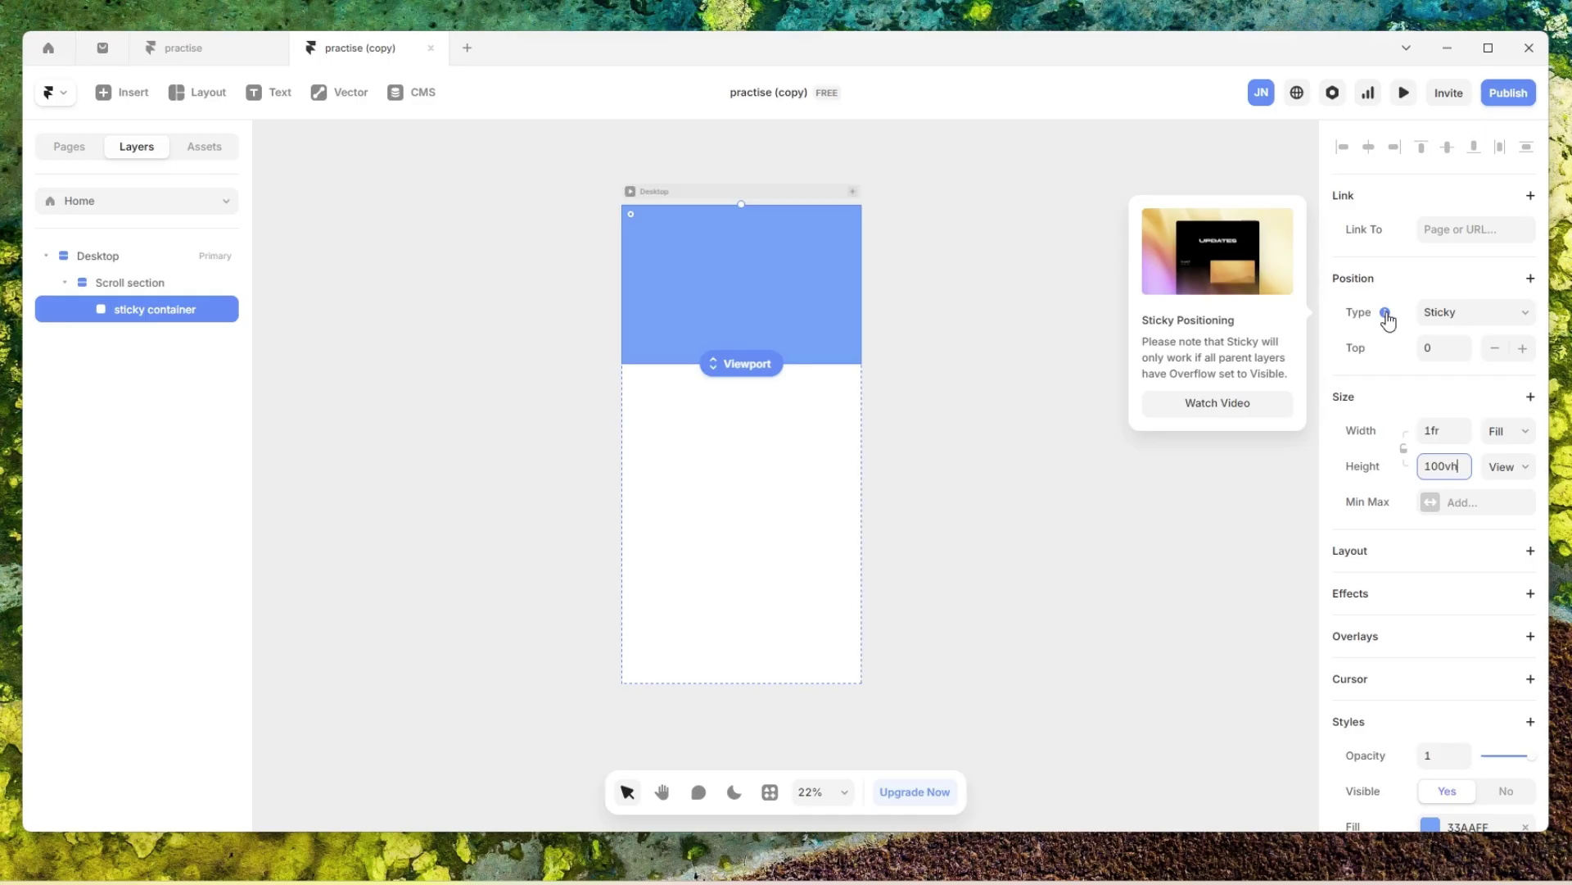
click(177, 283)
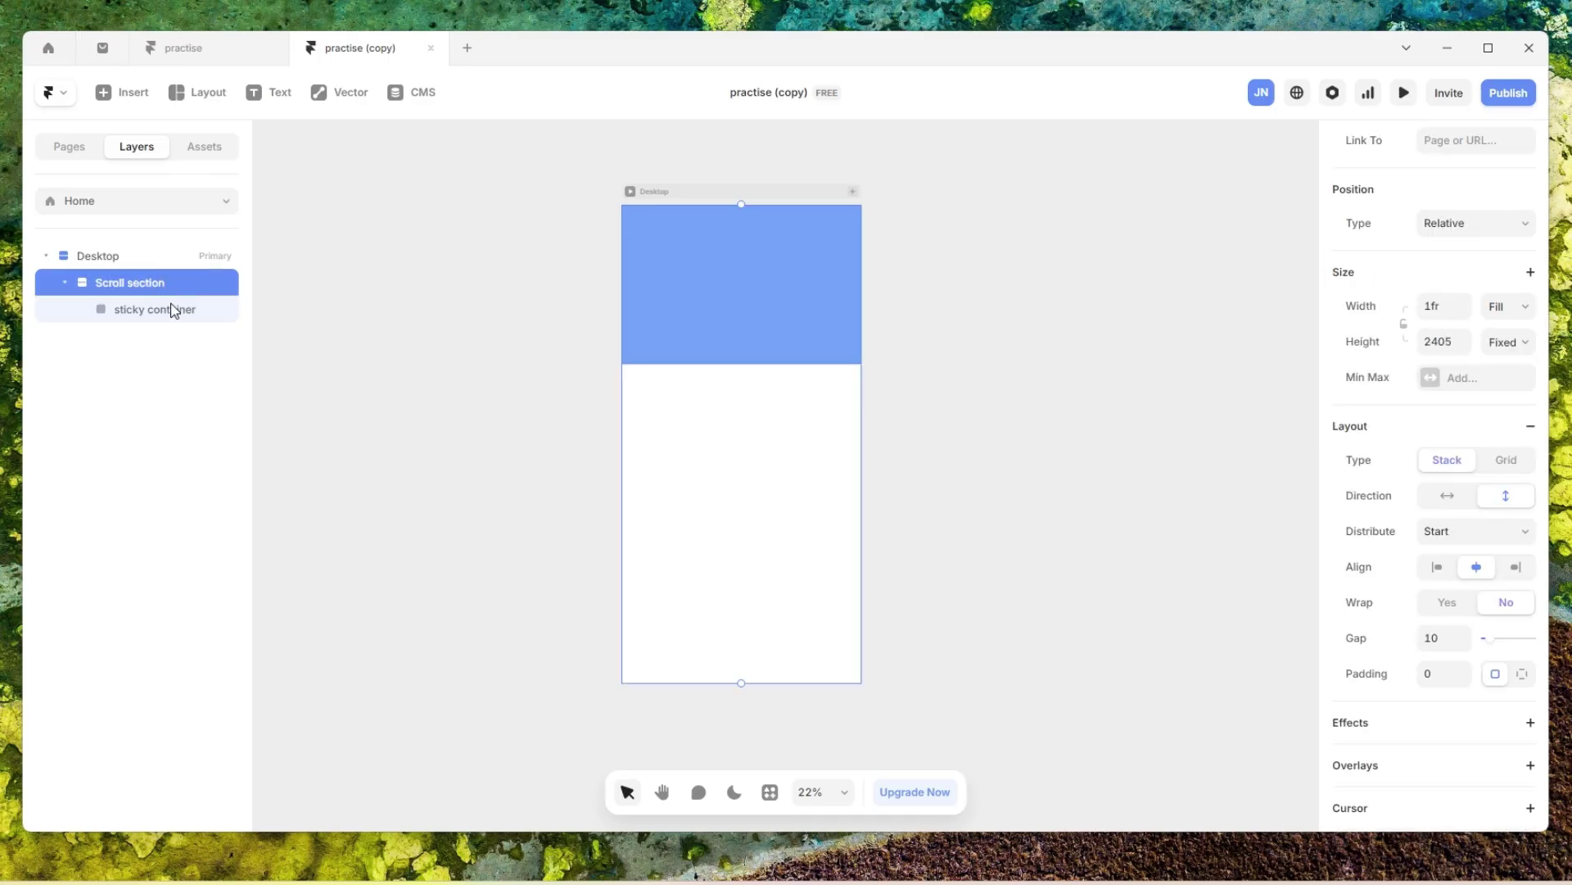
click(174, 310)
click(172, 286)
scroll(1419, 562, down, 5)
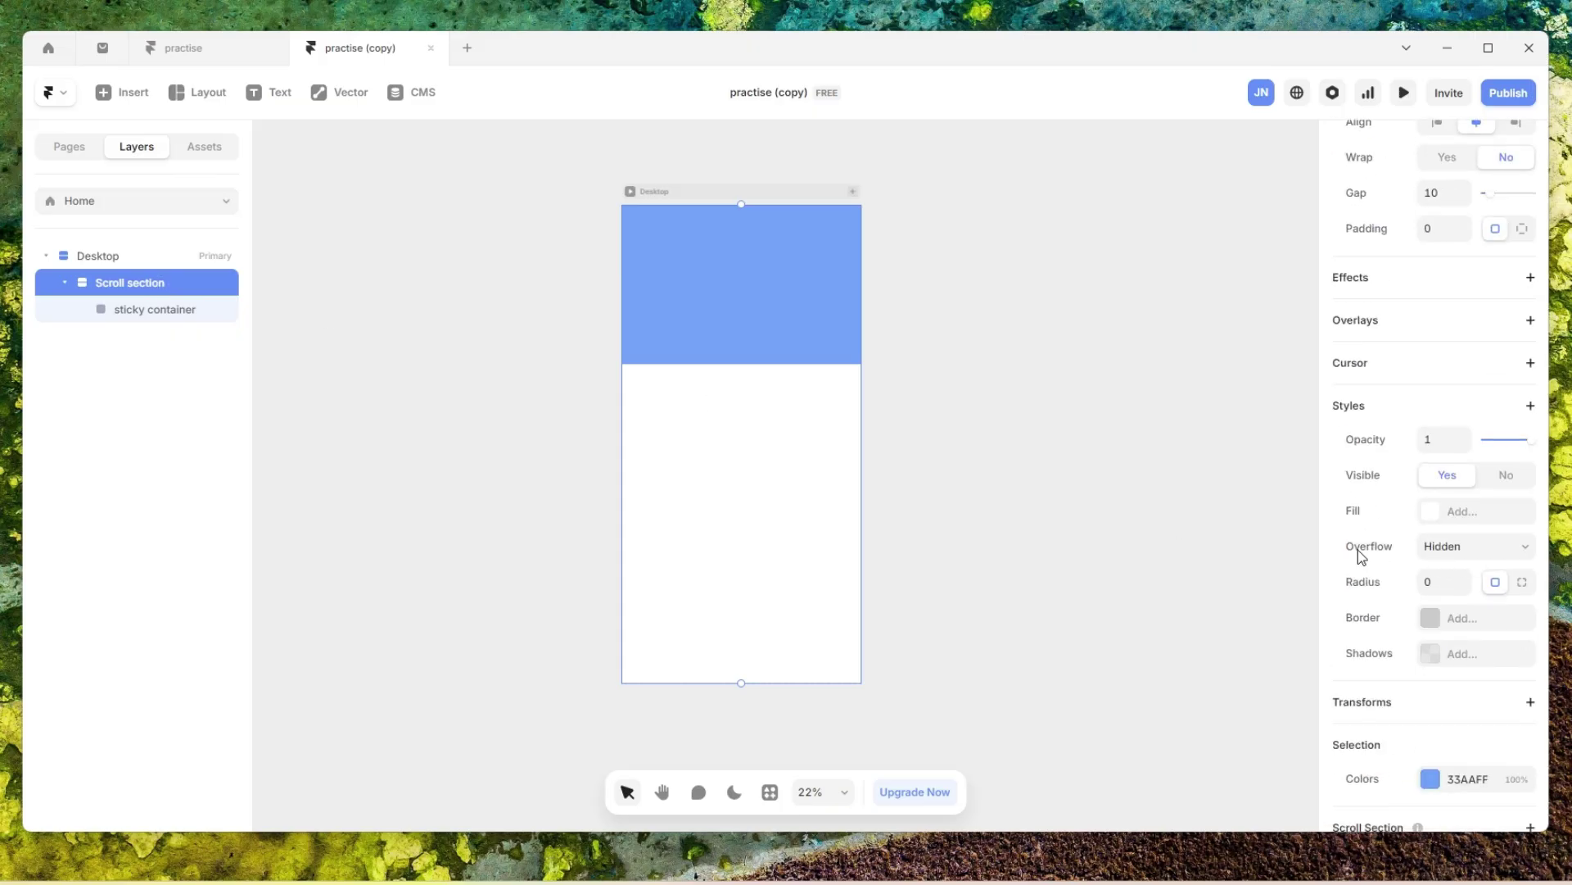
click(1445, 550)
click(1440, 594)
- Check that the Desktop frame's overflow is set to Visible
click(149, 259)
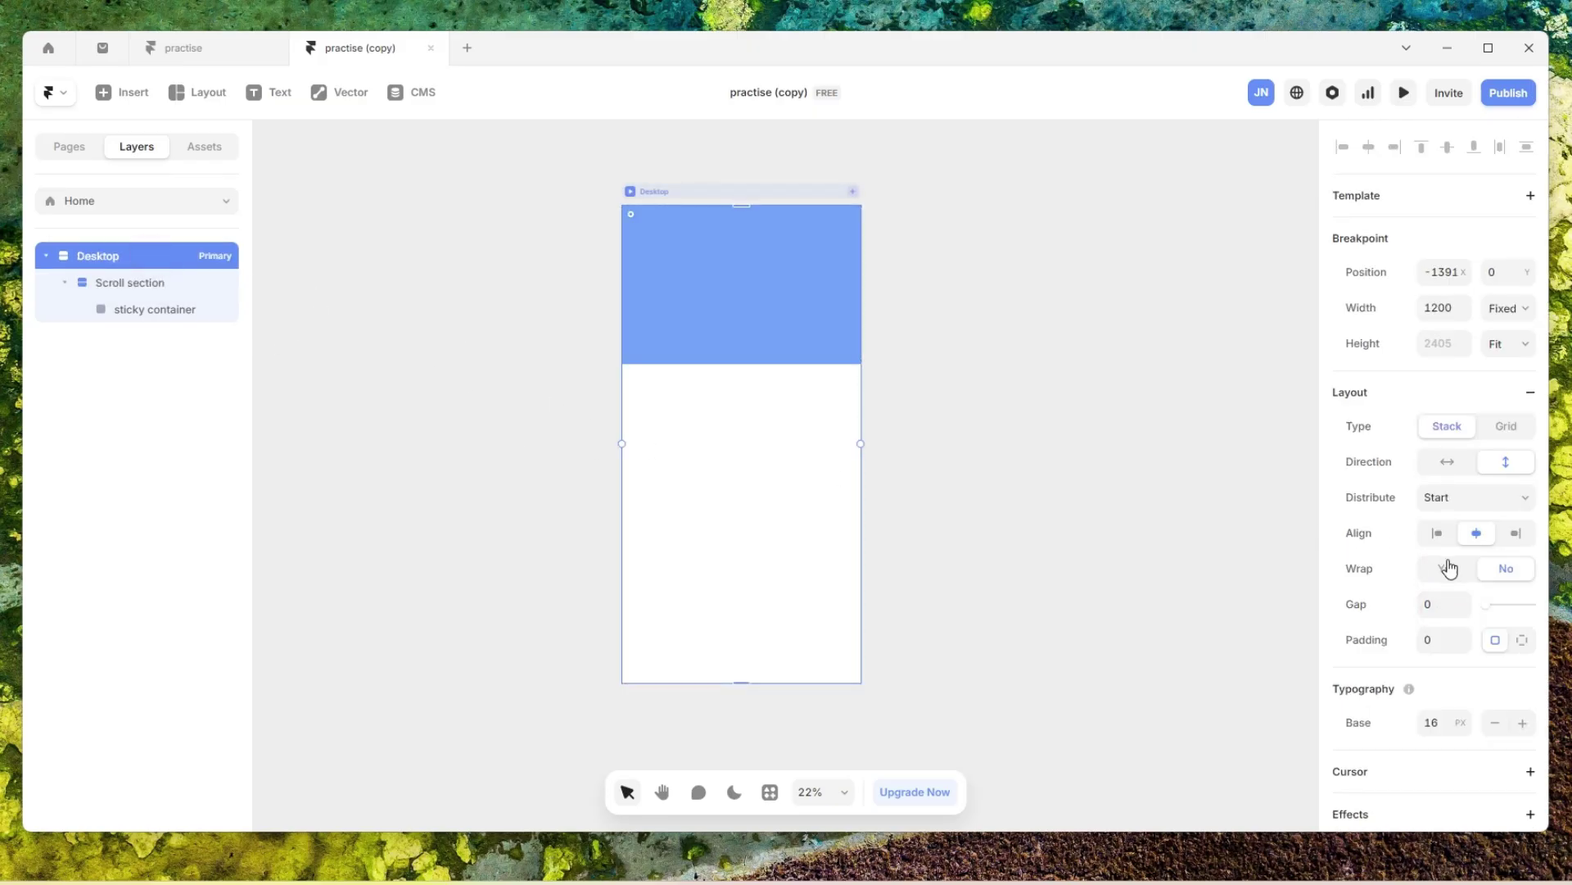
scroll(1477, 541, down, 4)
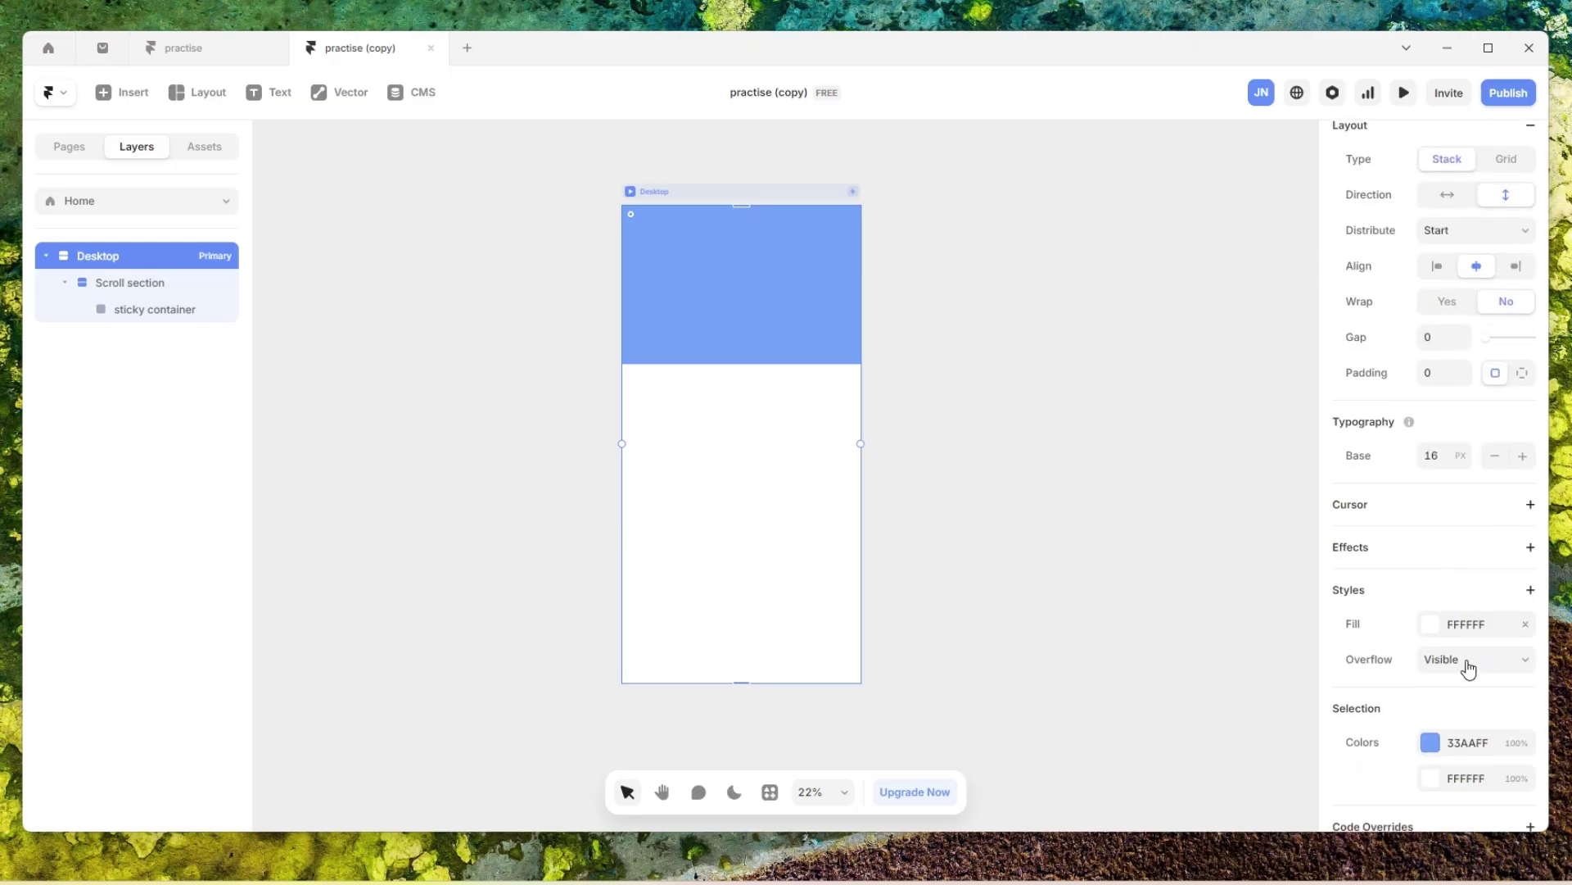
click(1467, 664)
click(1466, 663)
- Preview the Desktop page again to test the container's sticky behaviour while scrolling, and return to the editor
scroll(784, 357, up, 1)
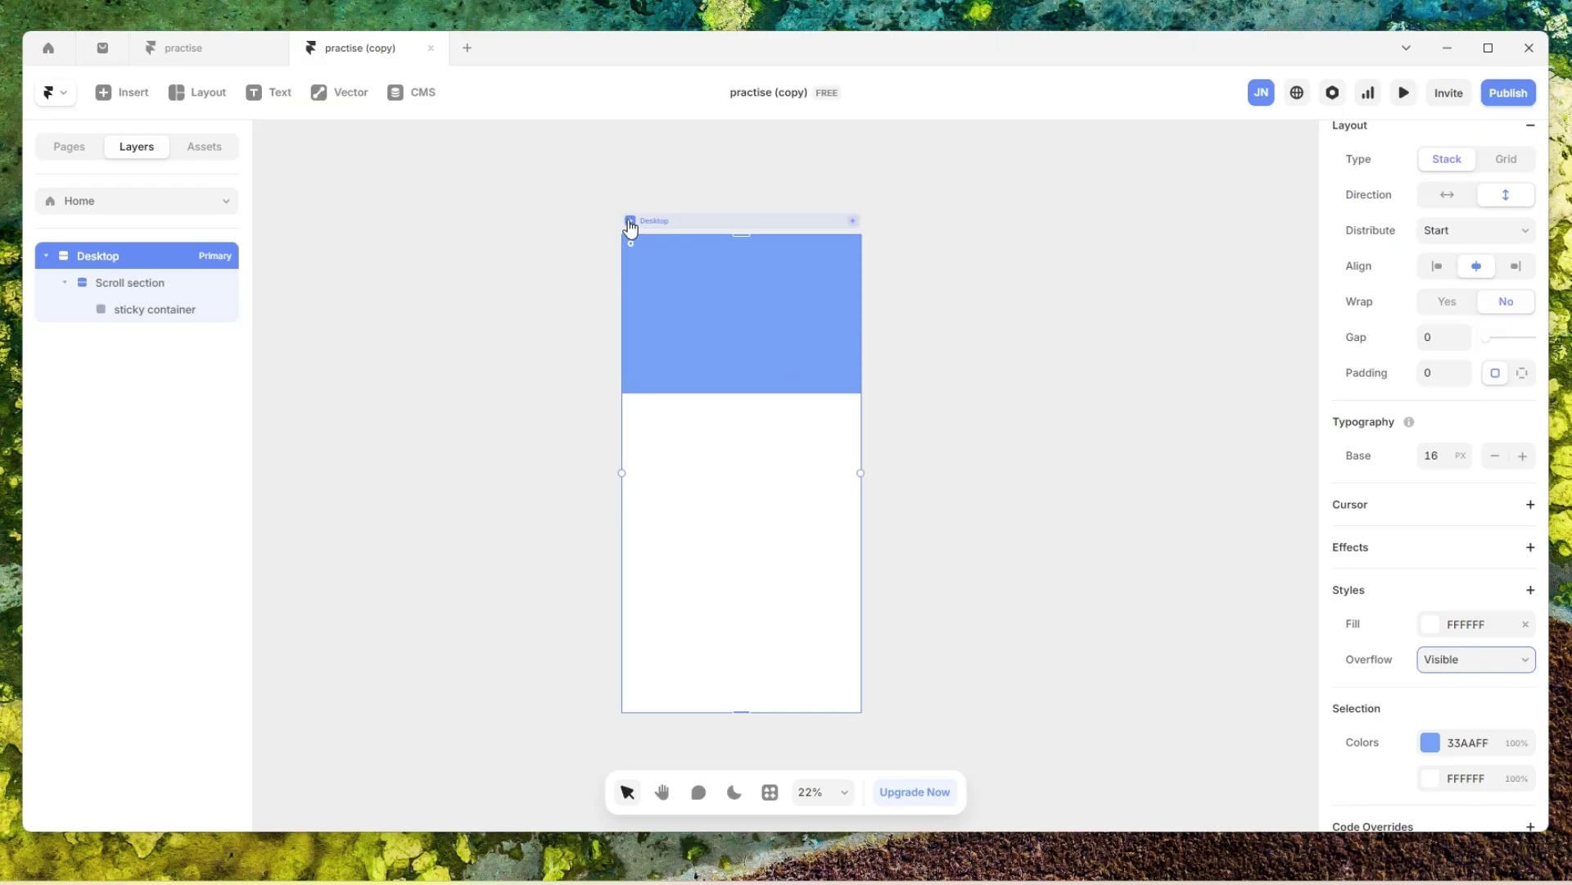
click(631, 227)
click(205, 97)
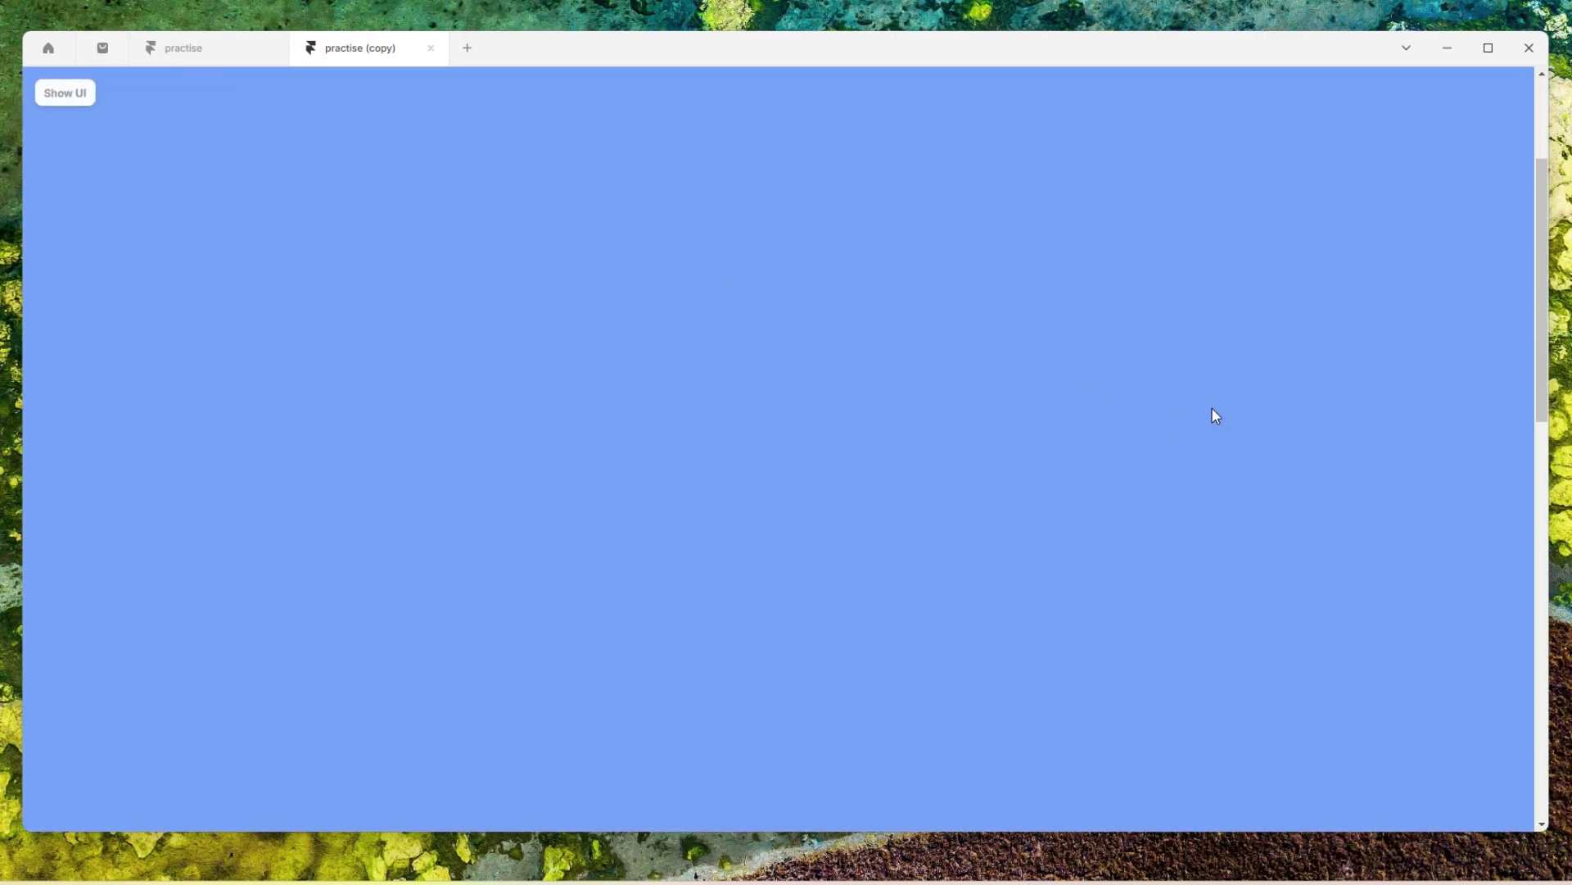
scroll(1211, 408, down, 1)
scroll(1184, 500, down, 10)
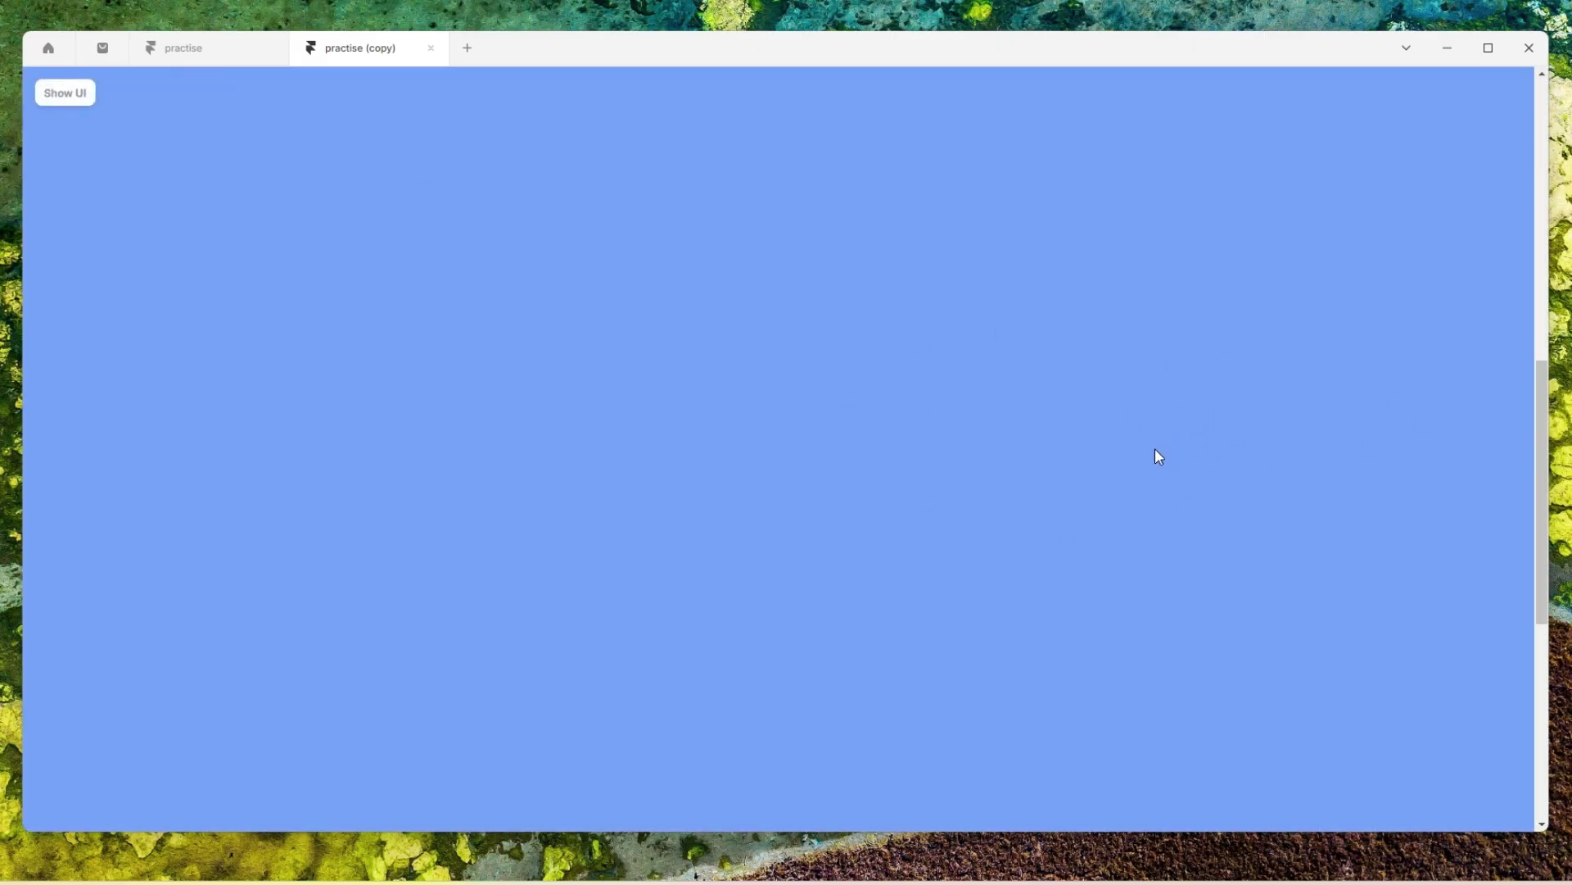
scroll(396, 369, up, 10)
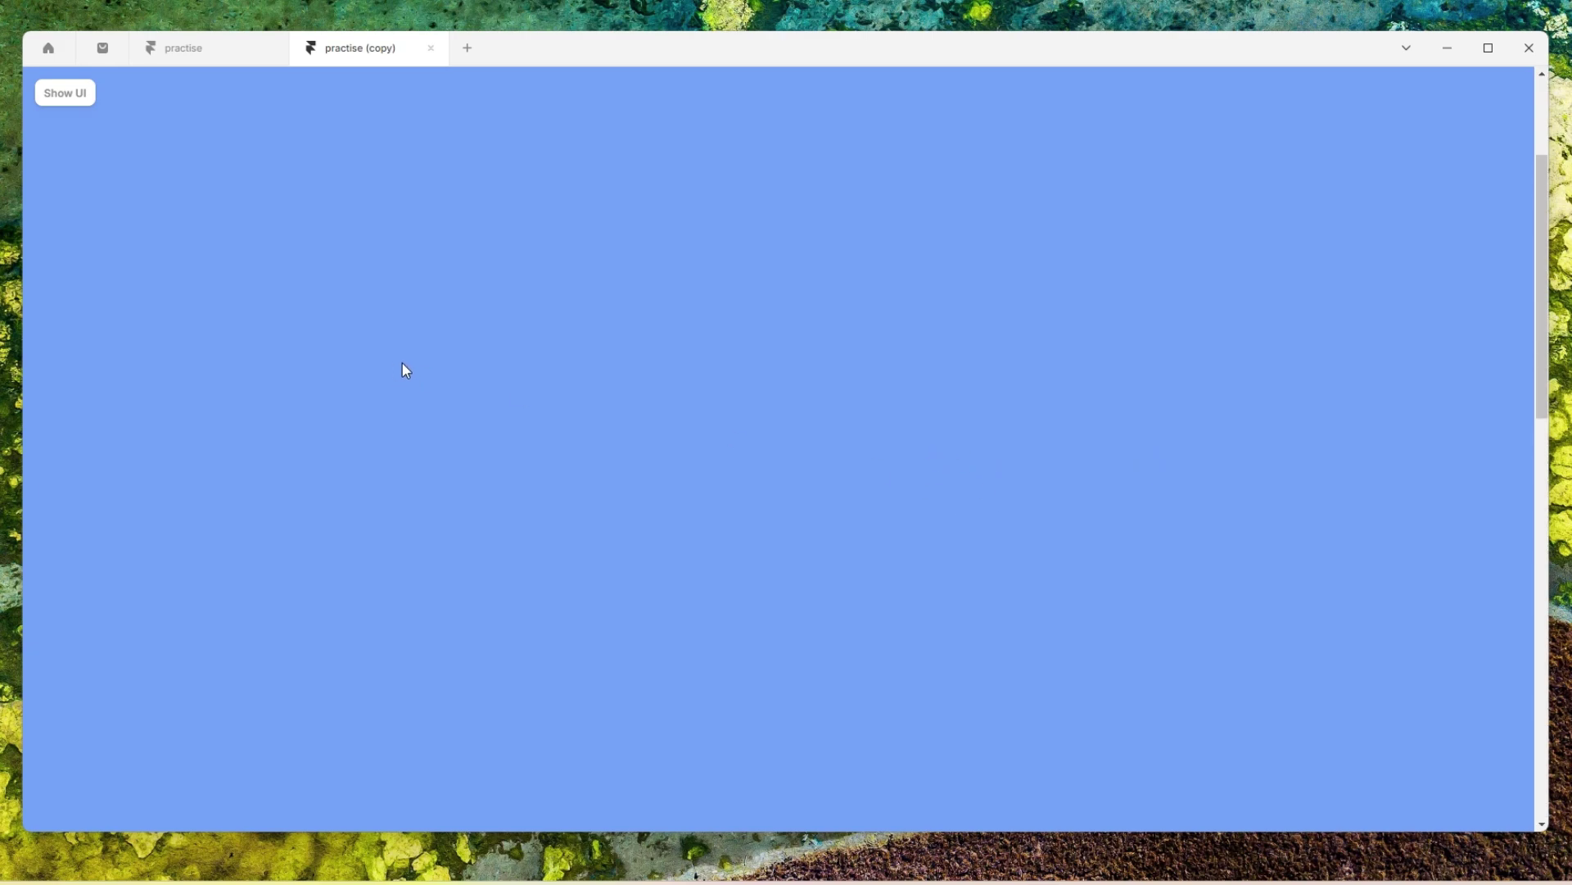
click(58, 93)
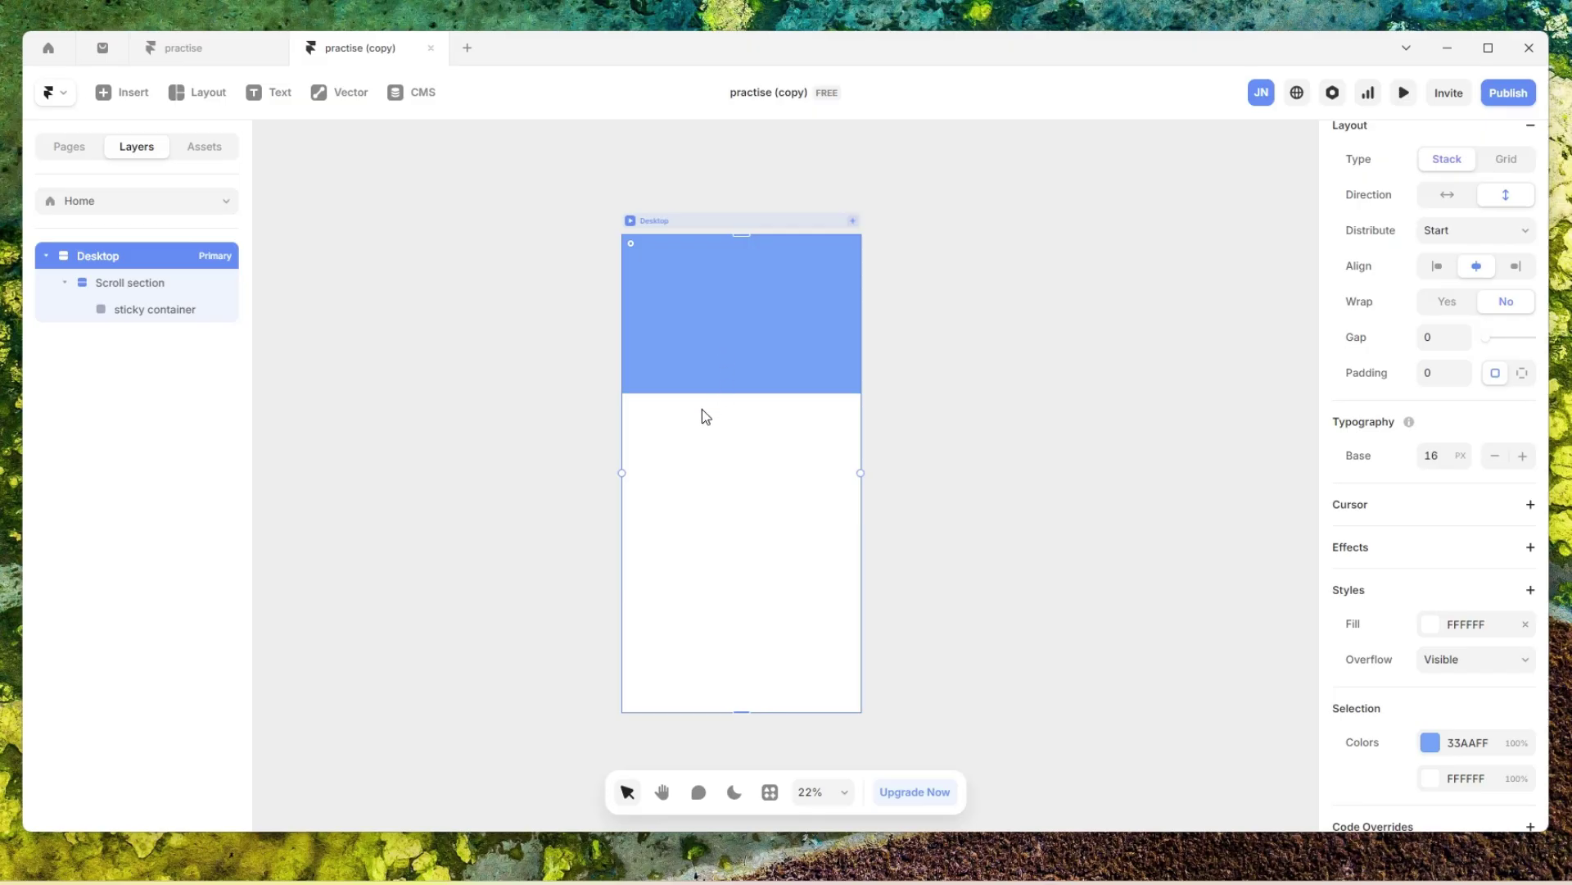
- Remove the blue fill from the sticky container
scroll(706, 331, up, 5)
scroll(743, 386, up, 5)
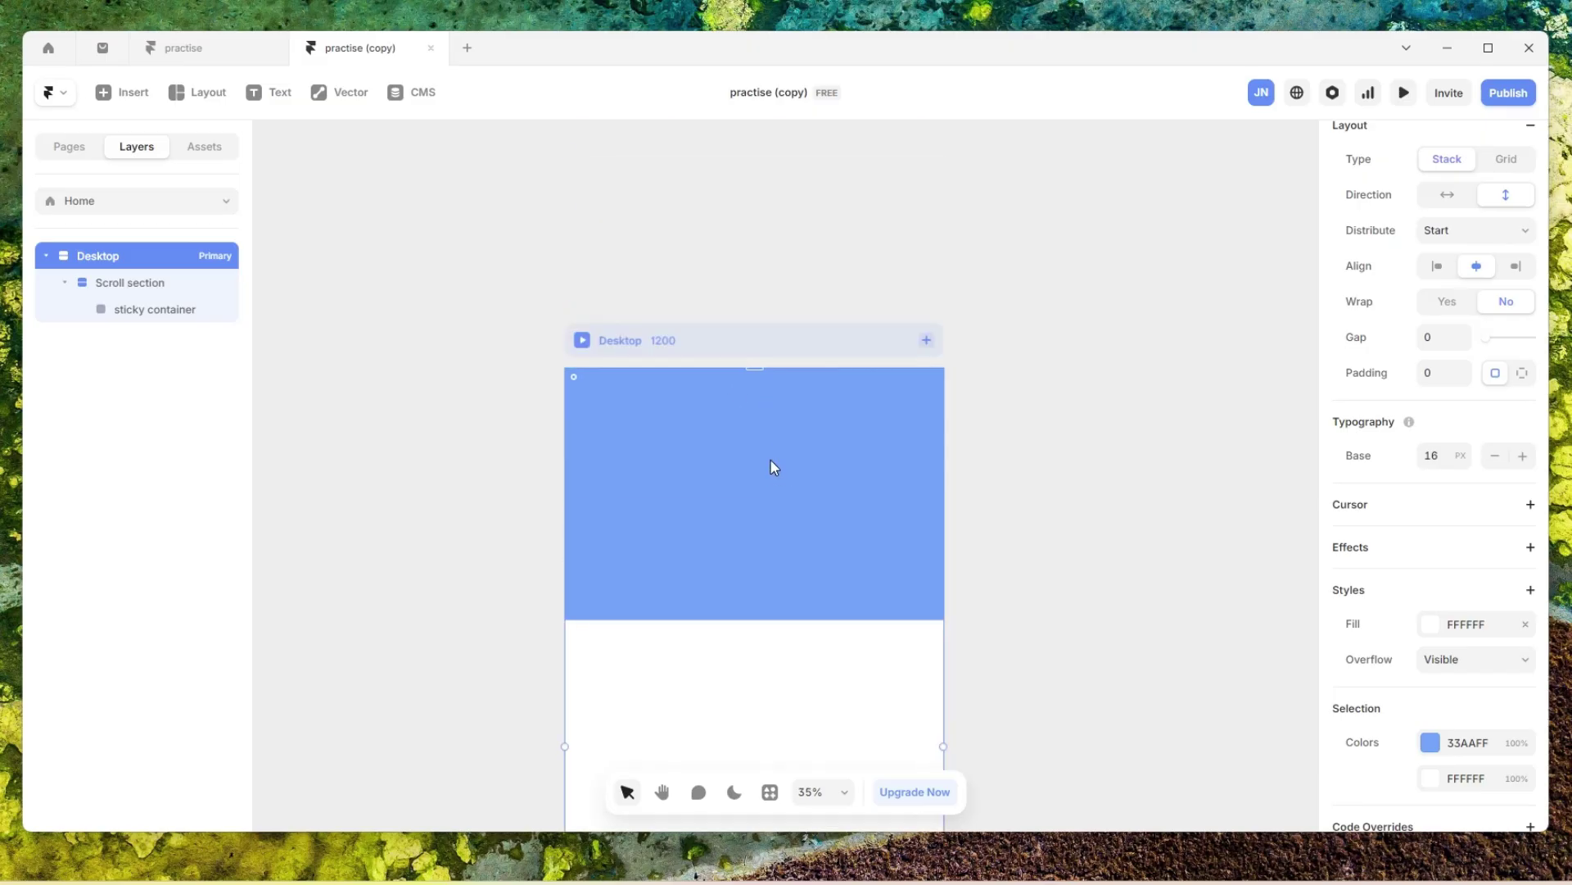
click(179, 312)
scroll(1390, 614, down, 4)
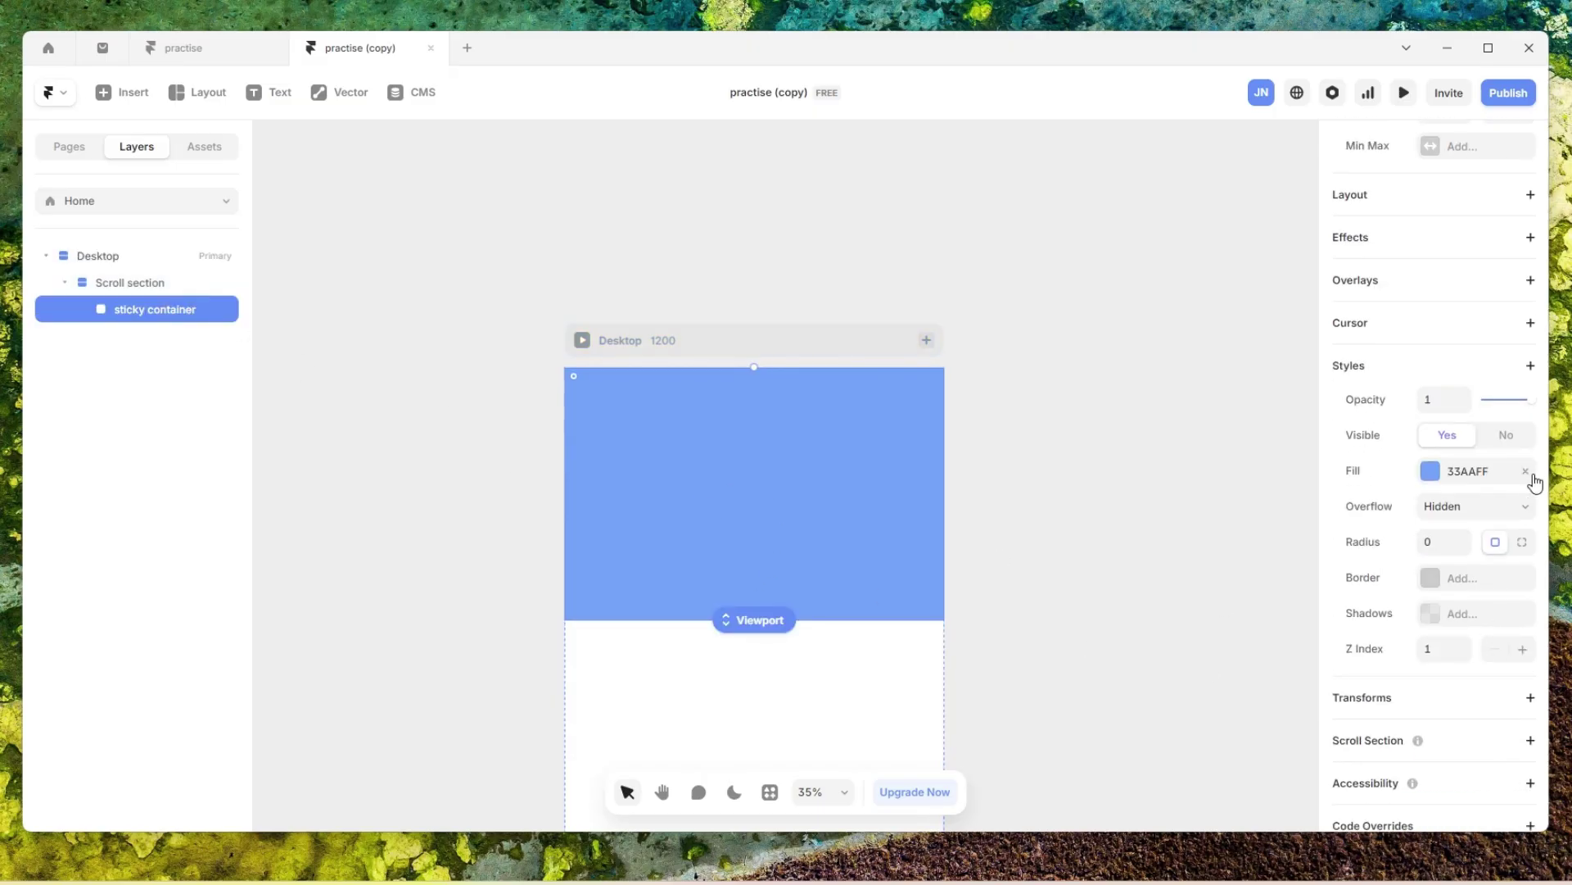
click(1529, 471)
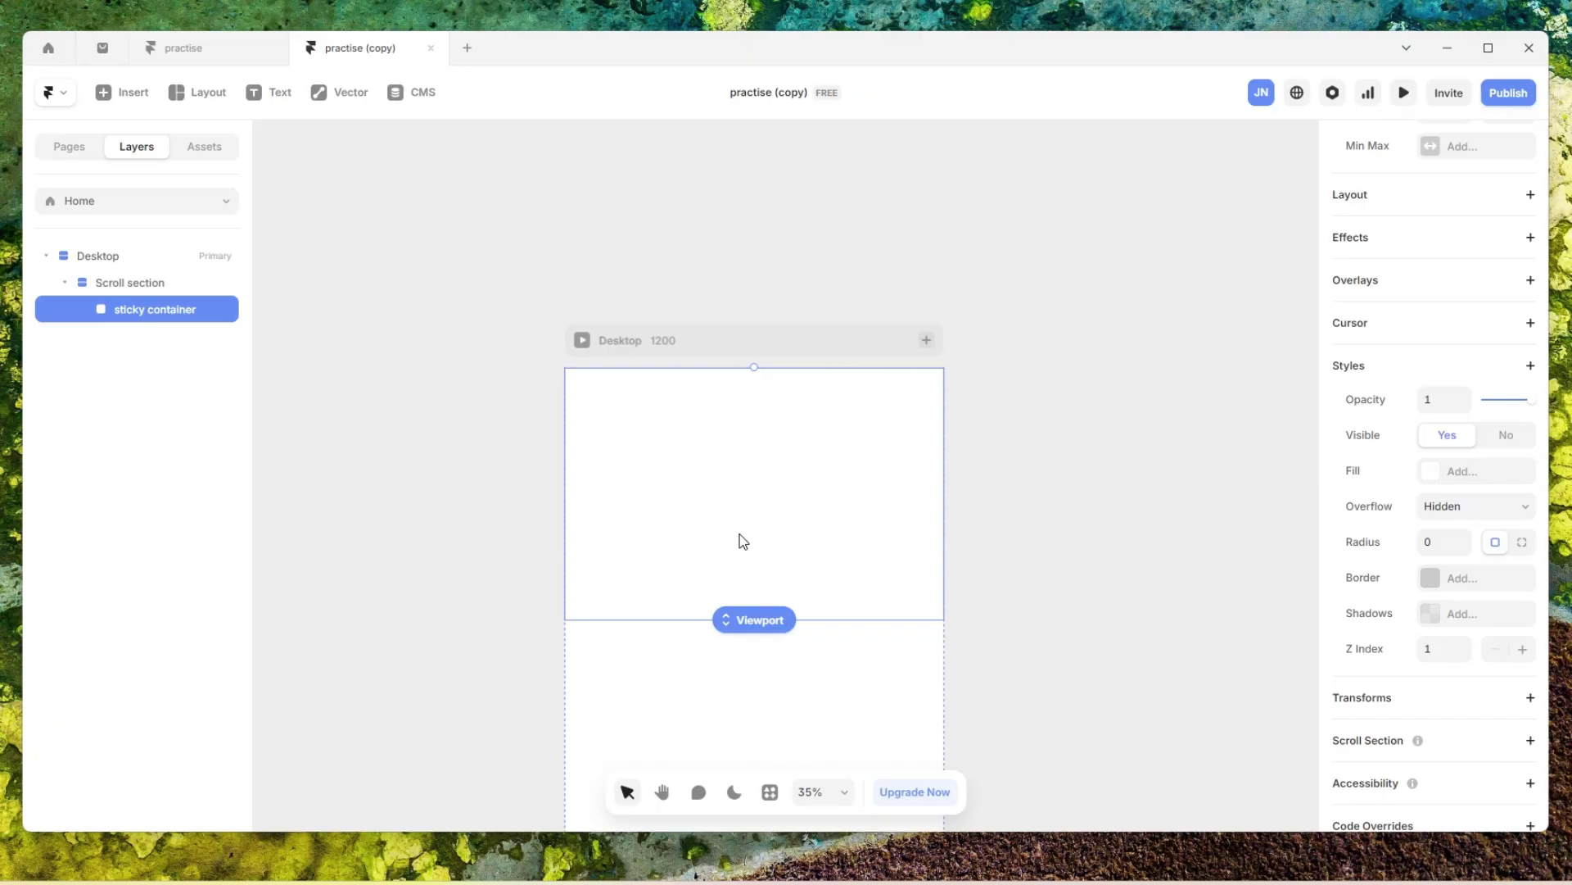
- Draw a frame about 965 by 621 px inside the sticky container and rename it "bg image"
key(f)
drag(607, 401, 911, 596)
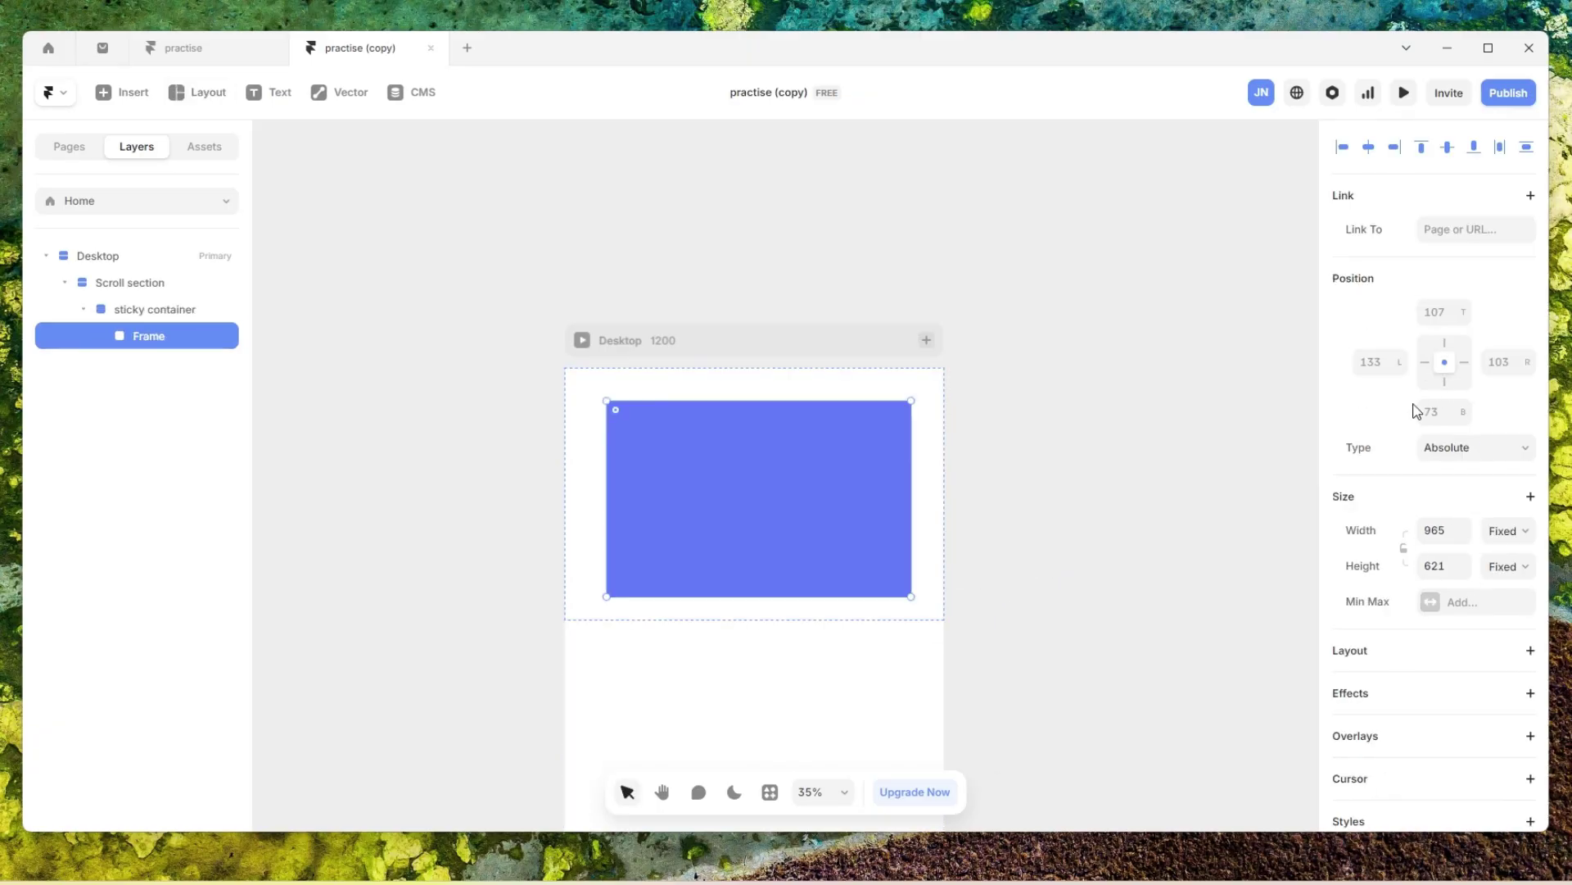
double_click(181, 344)
text(bg image)
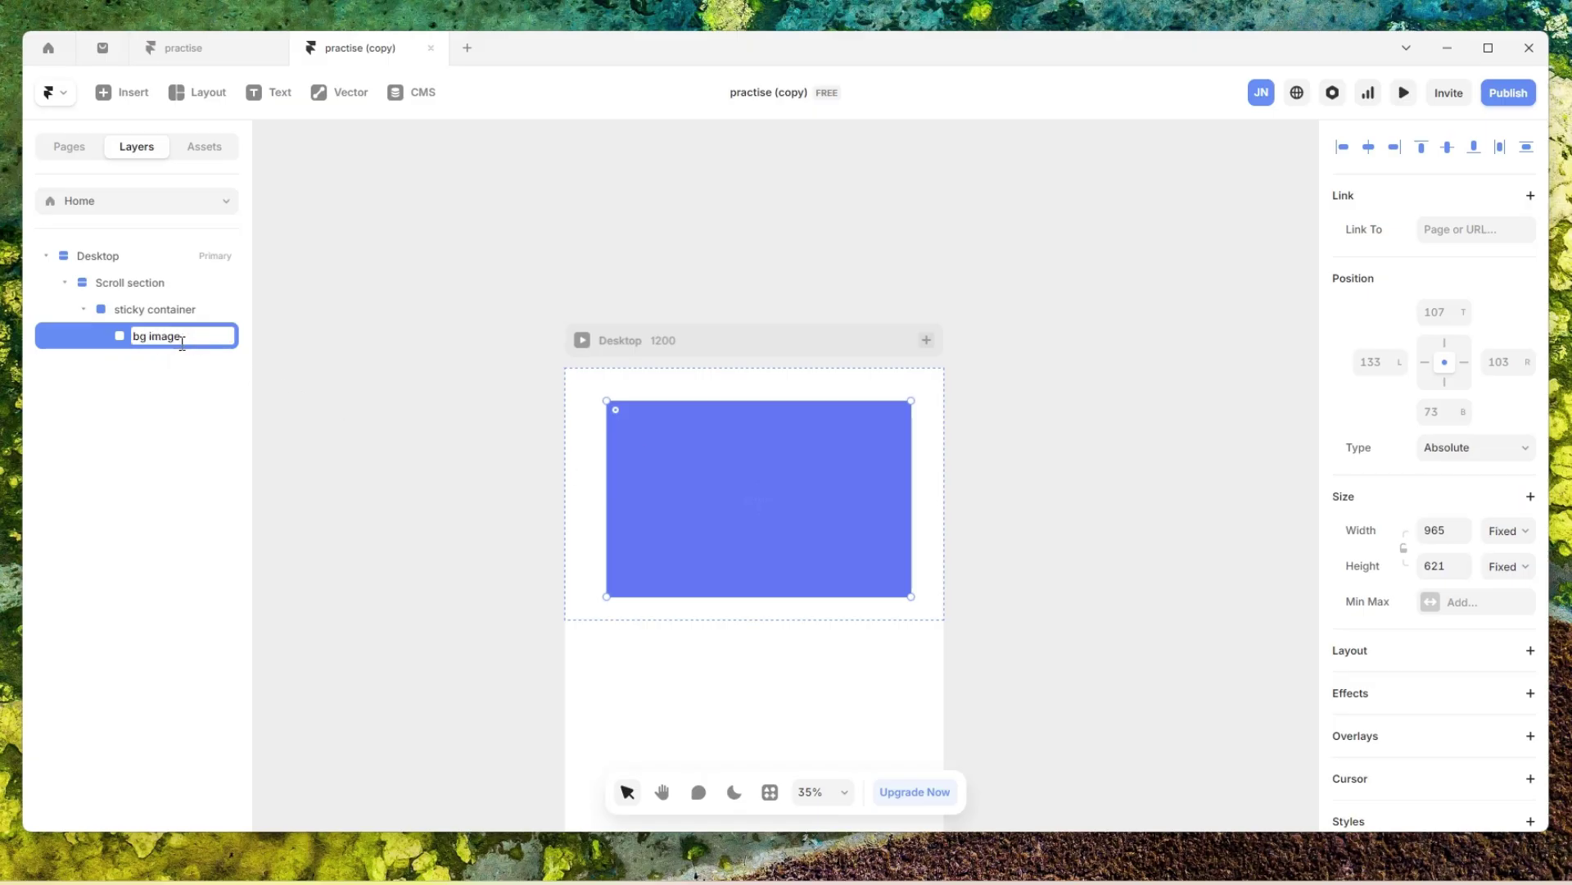
key(Return)
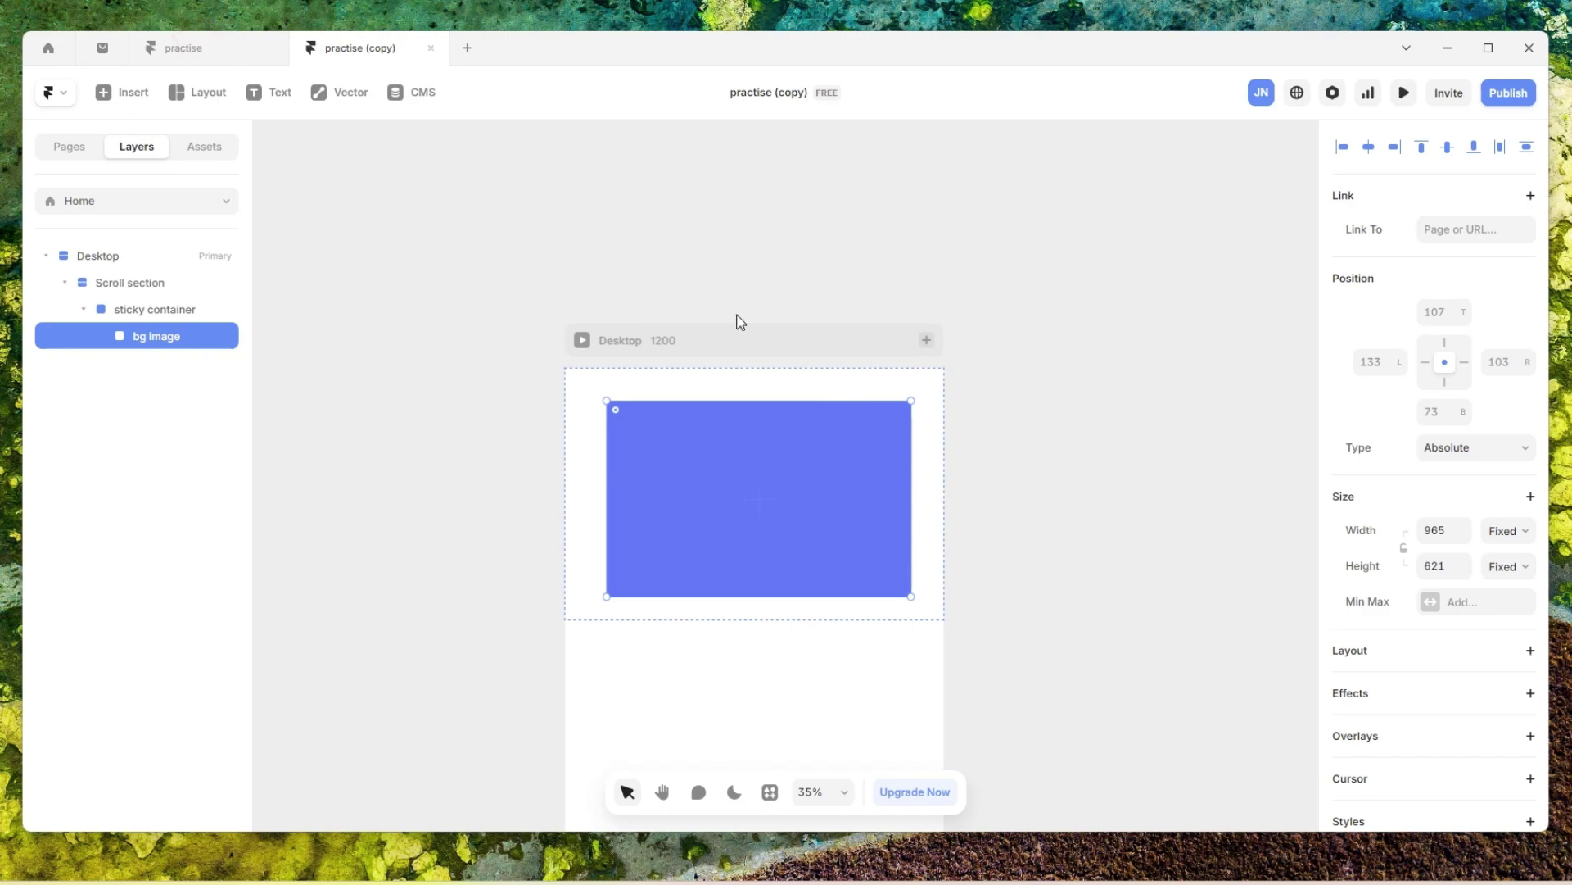
- Review the finished scroll effect in the "practise" project's preview and return to the "practise (copy)" project
click(210, 47)
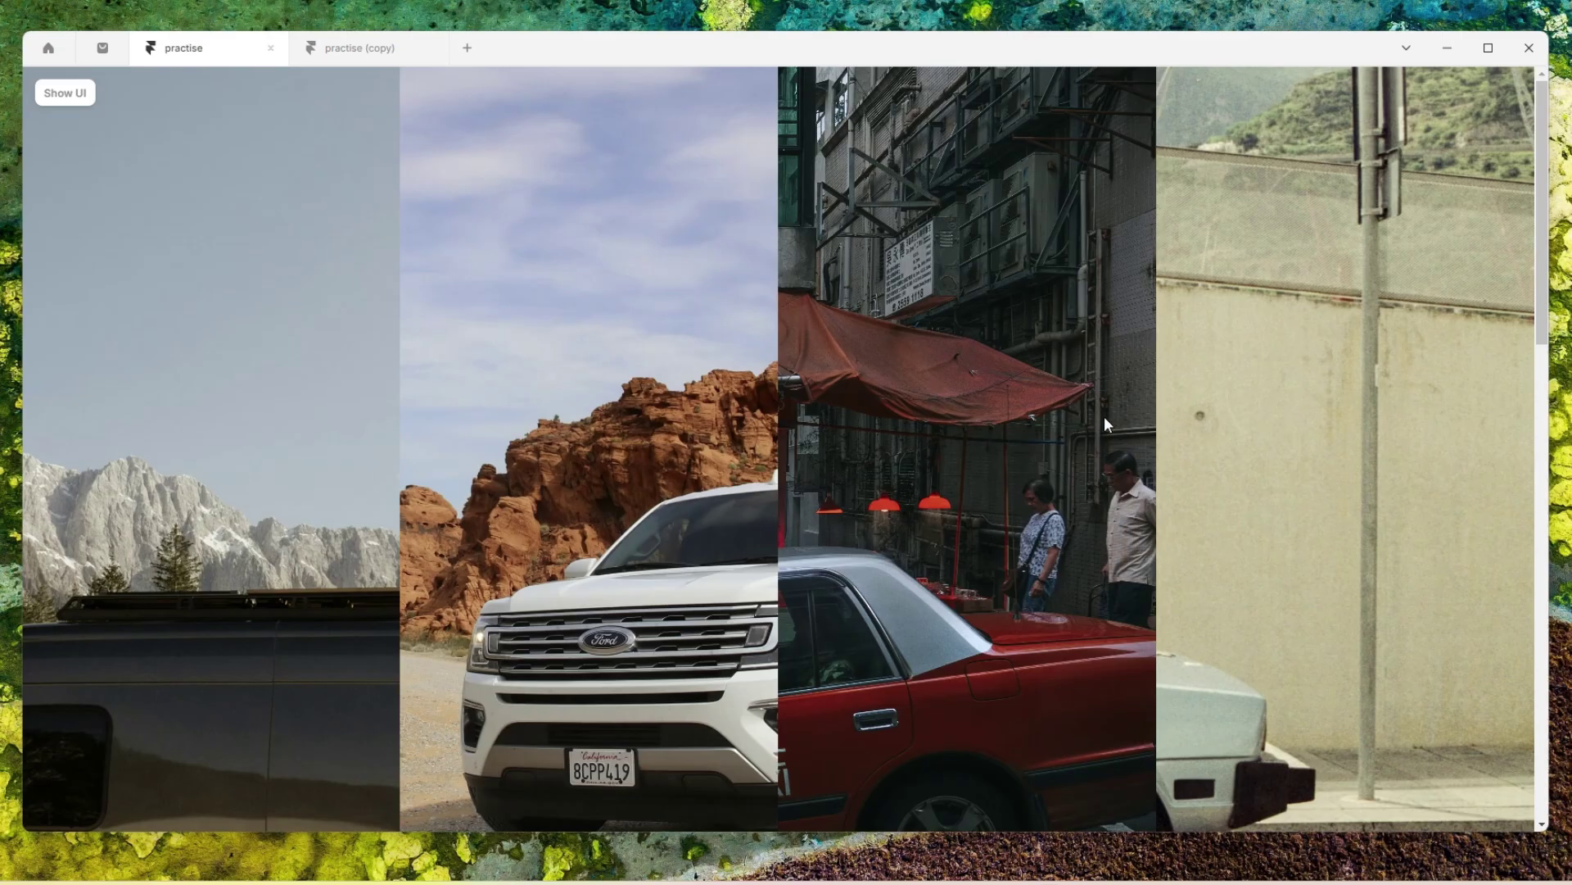
scroll(966, 412, down, 5)
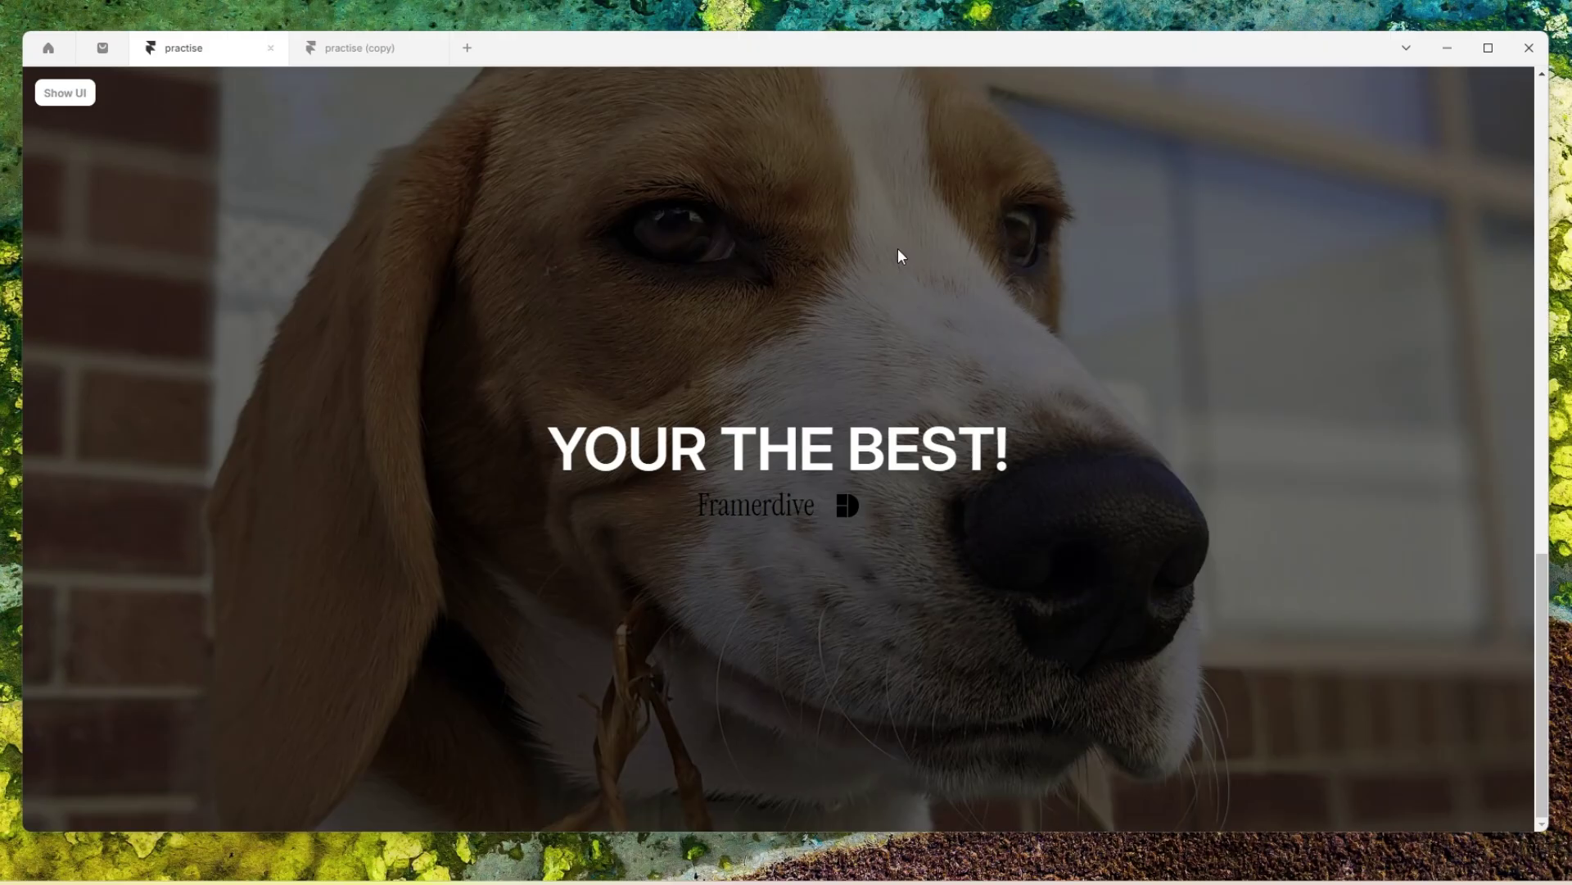
click(354, 47)
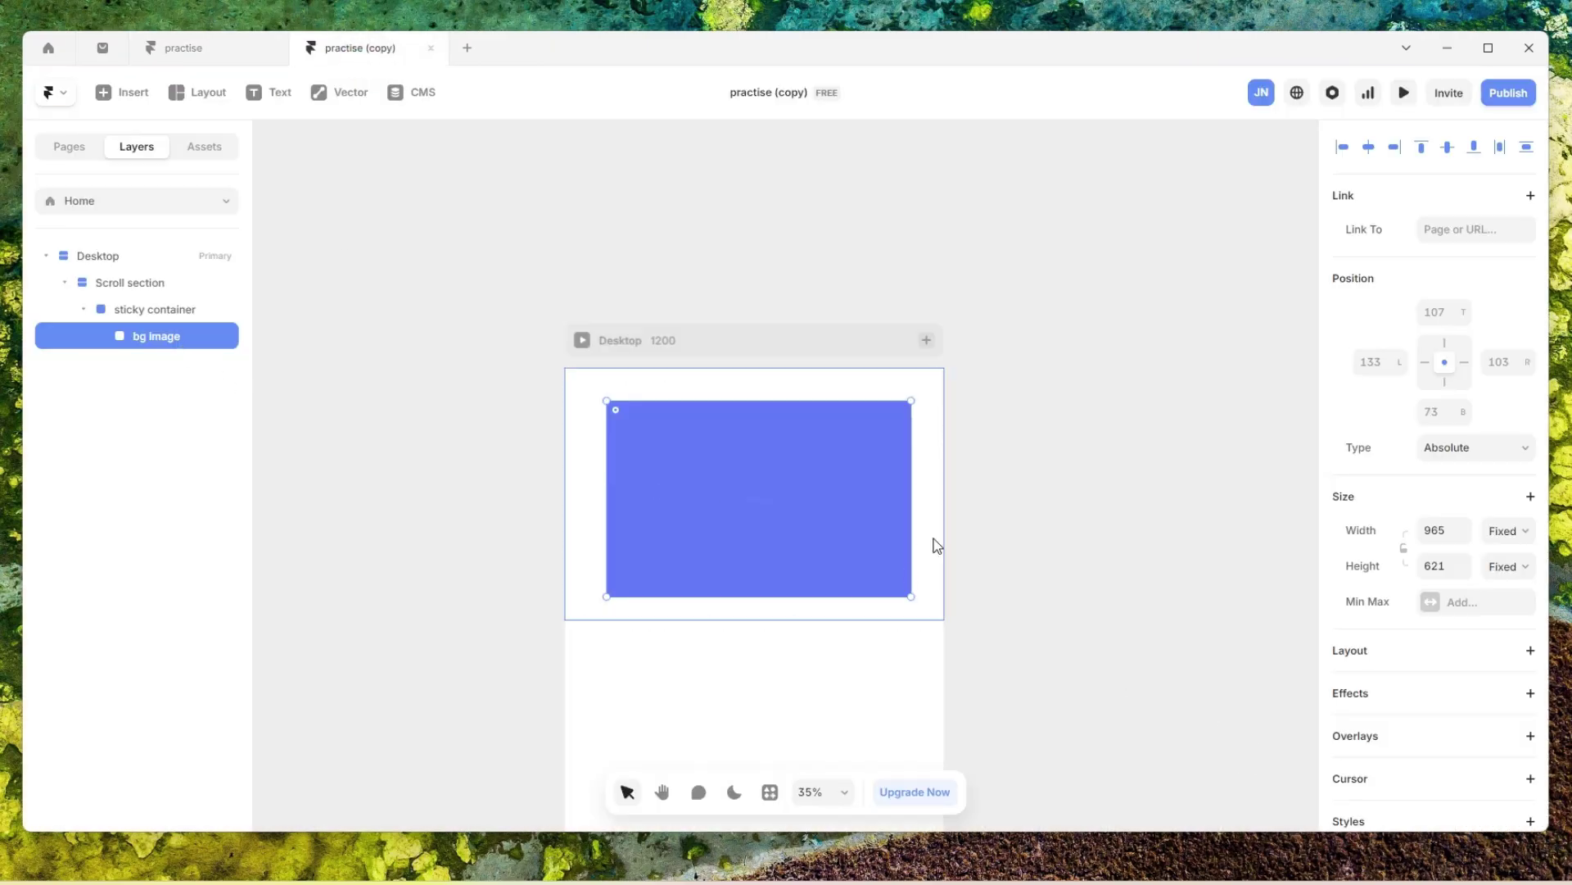
- Pin the bg image frame to the sticky container's top and right edges with 0 offsets
click(1447, 343)
click(1446, 313)
text(0)
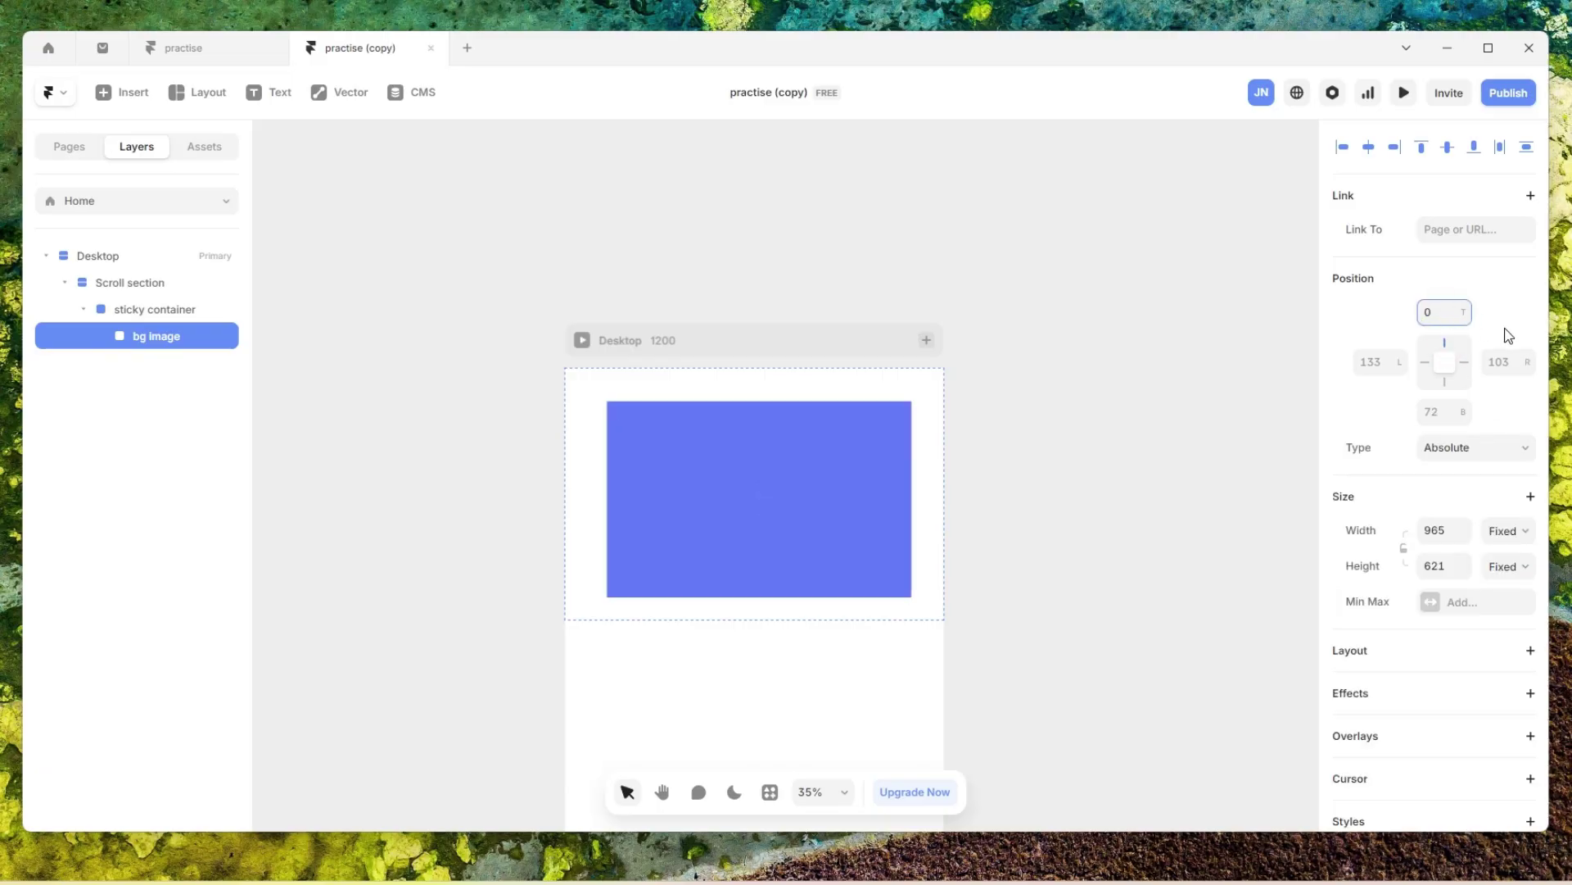
key(Return)
click(1464, 361)
text(0)
click(1507, 325)
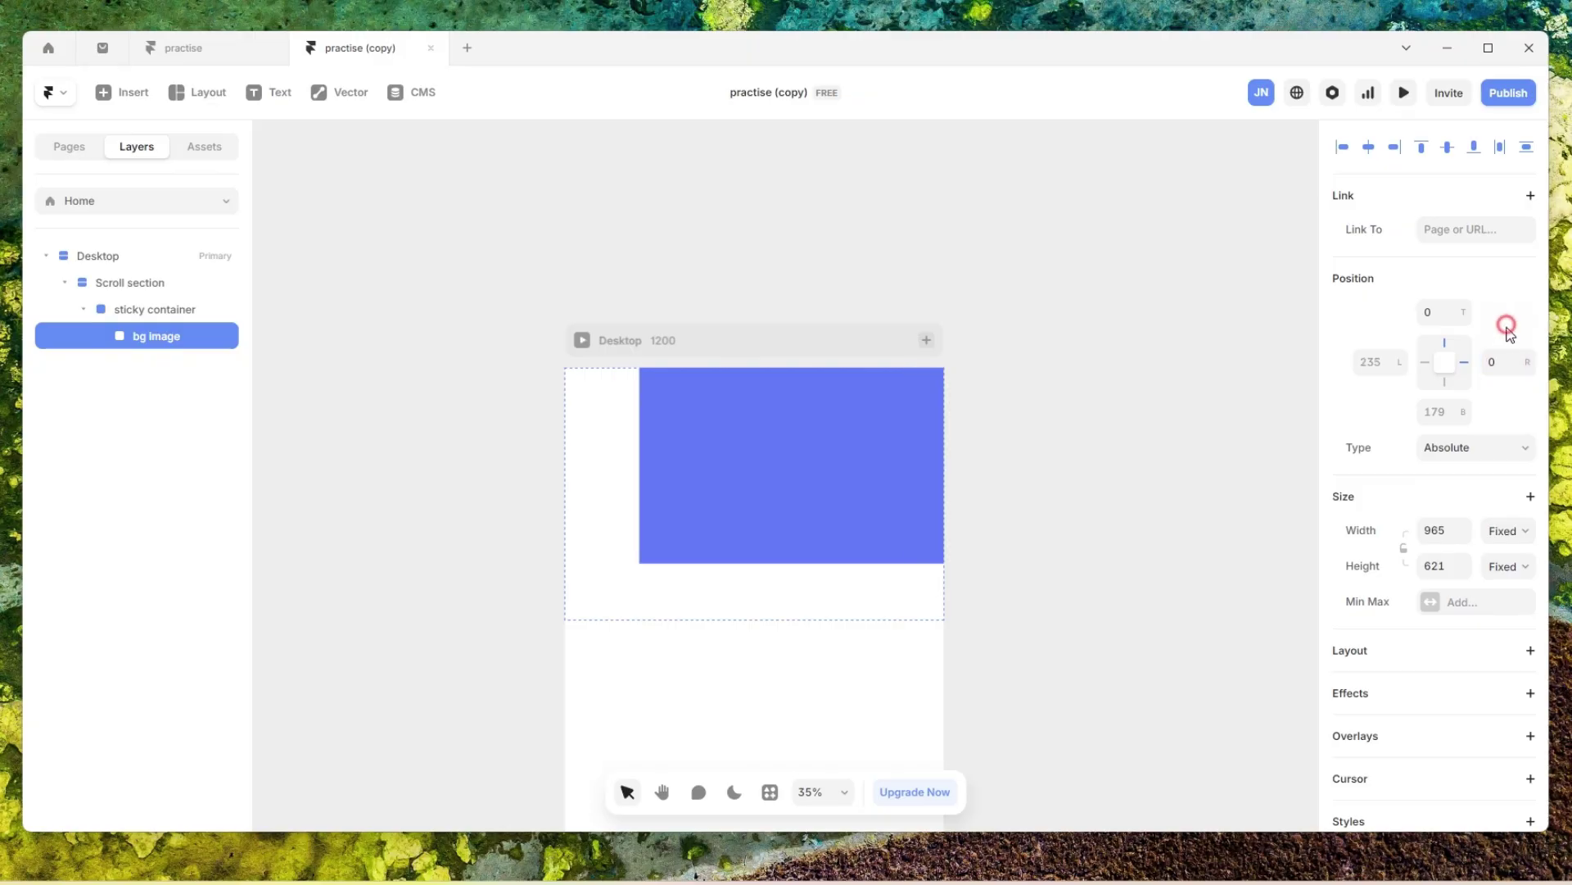
- Pin the bg image frame to the sticky container's bottom and left edges with 0 offsets
click(1444, 381)
click(1435, 411)
text(0)
click(1516, 405)
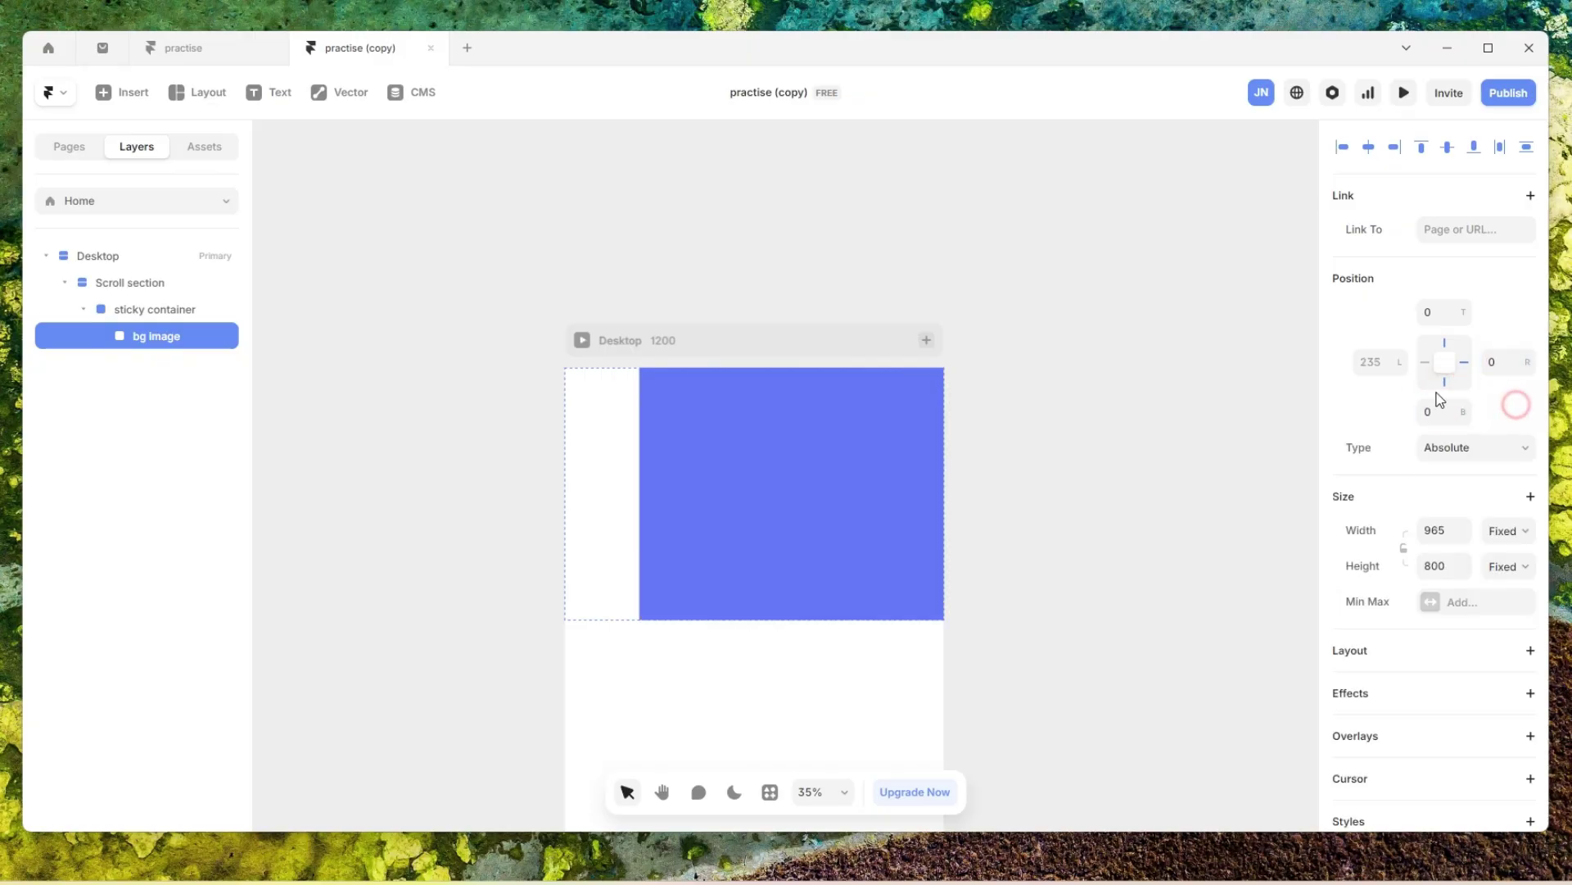
click(1426, 361)
click(1372, 361)
text(0)
click(1376, 321)
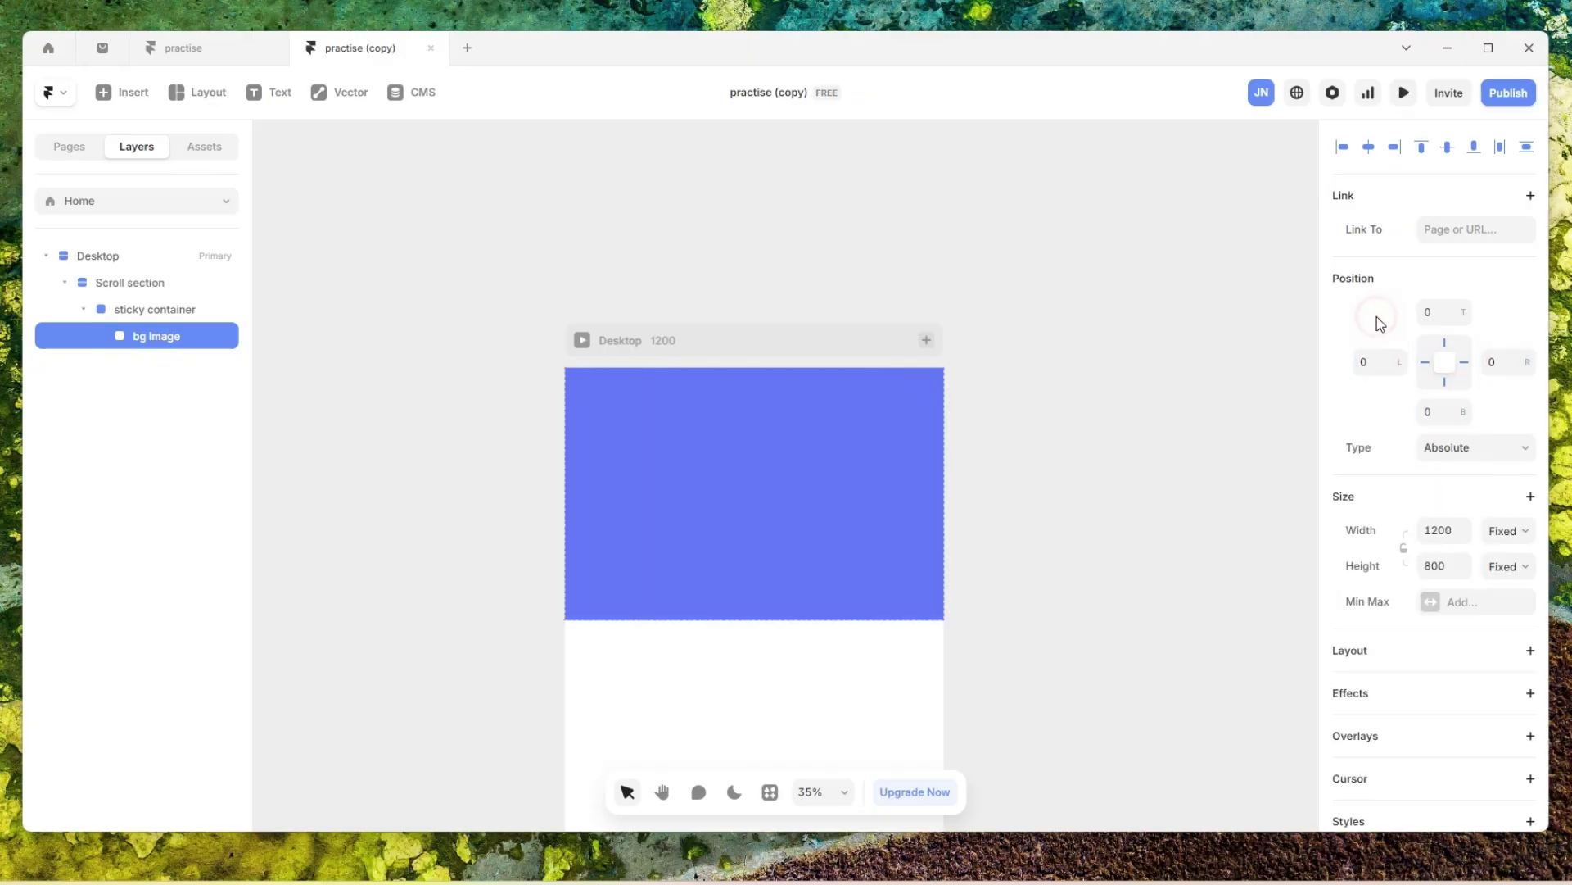
- Change the bg image frame's fill to an image, using a dark car photo from an Unsplash search for "cars"
scroll(1466, 581, down, 5)
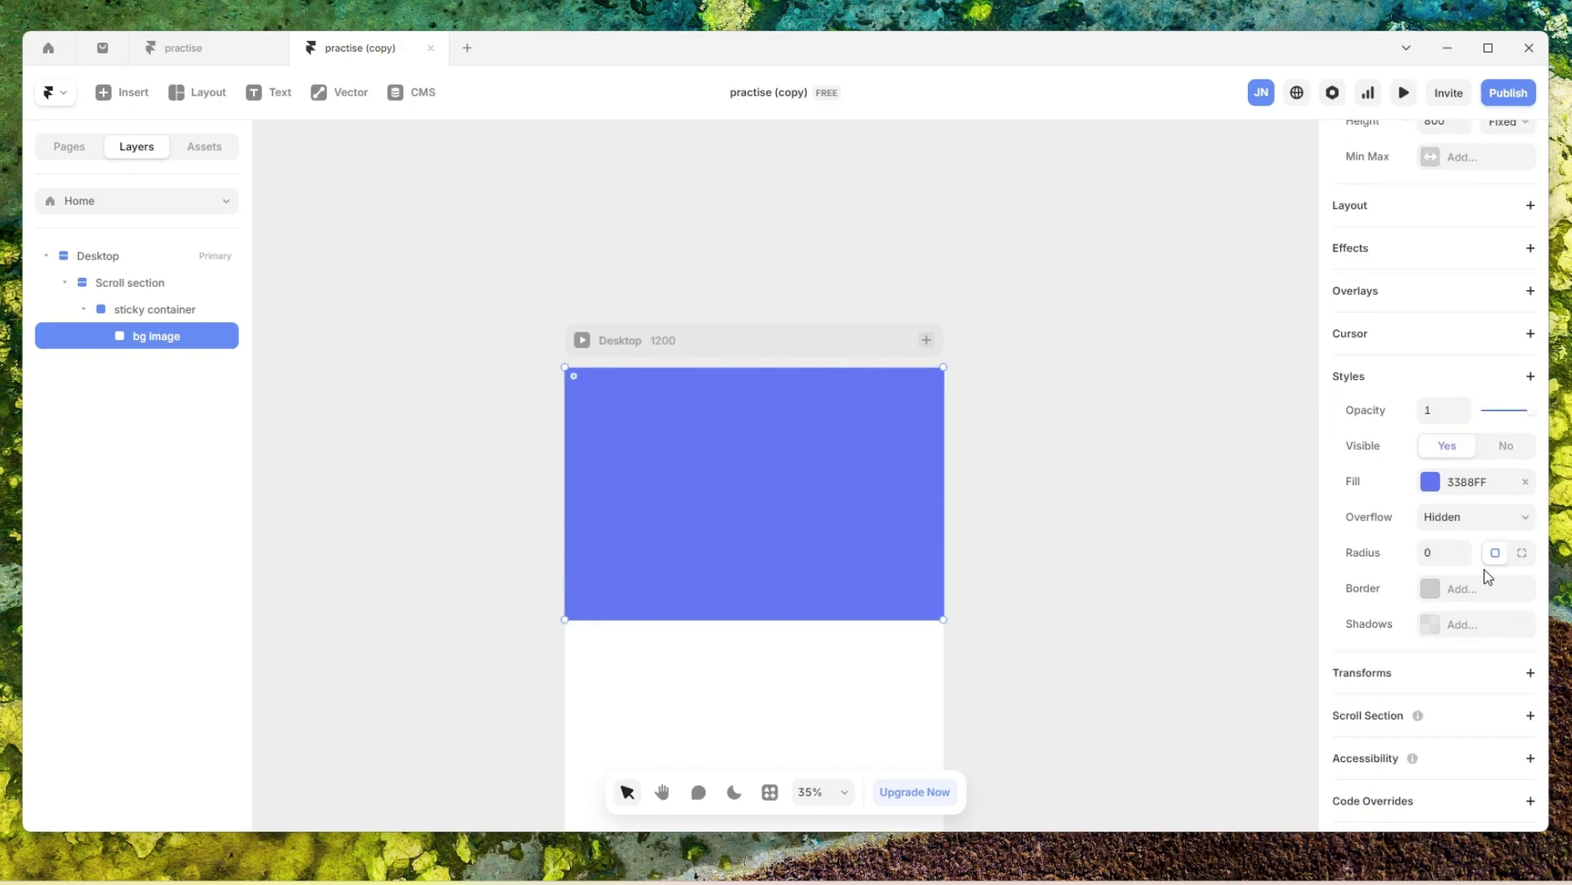
click(1426, 490)
click(1283, 519)
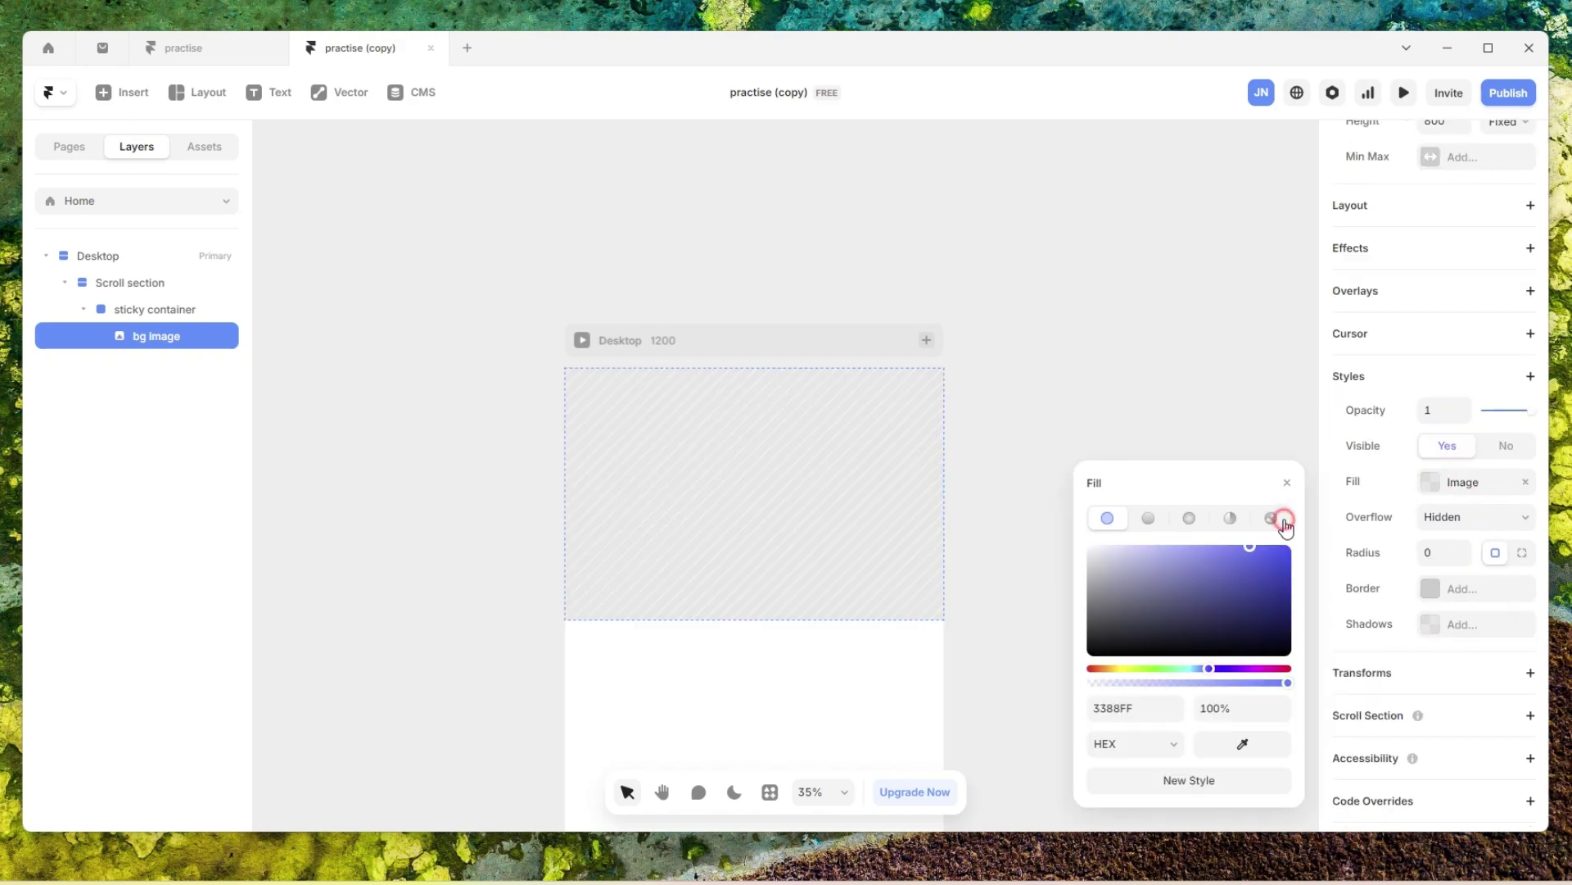
click(1248, 791)
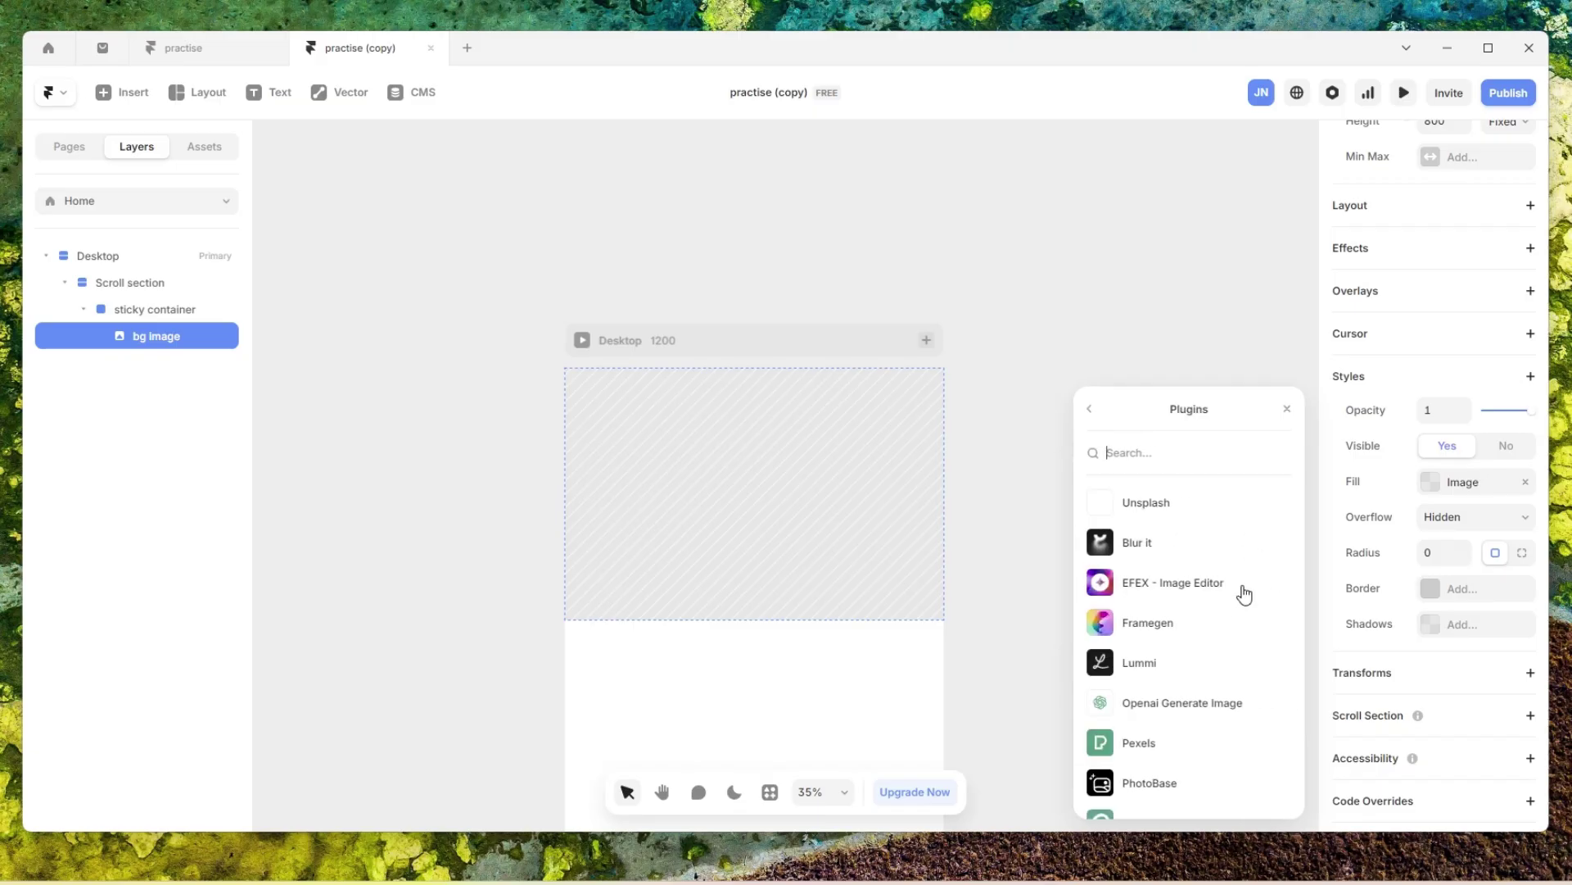
click(1163, 503)
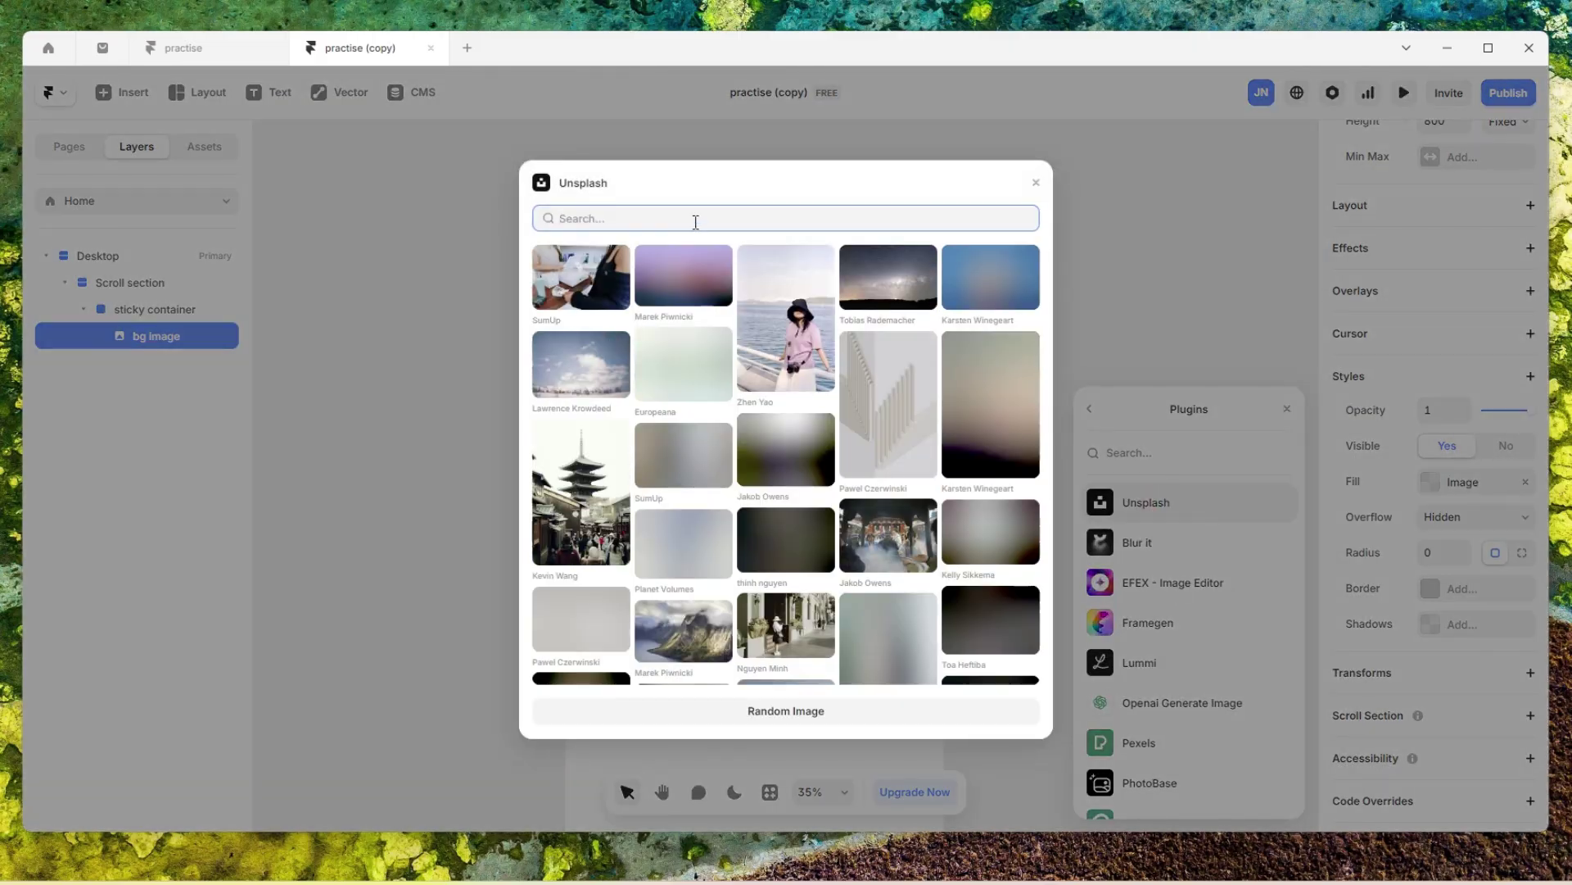
text(cars)
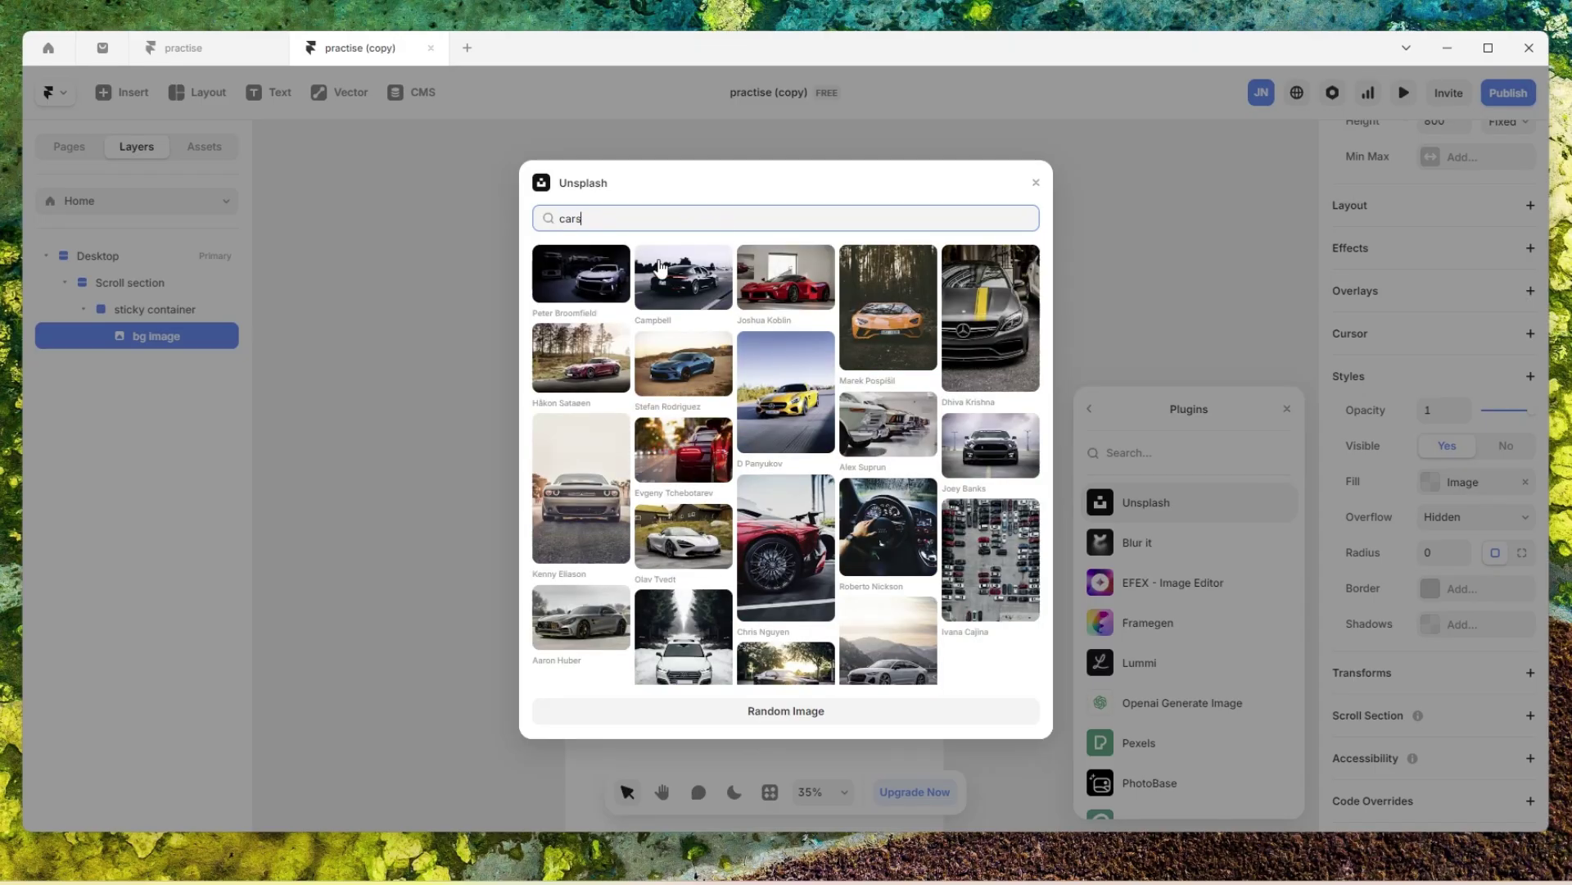
click(695, 291)
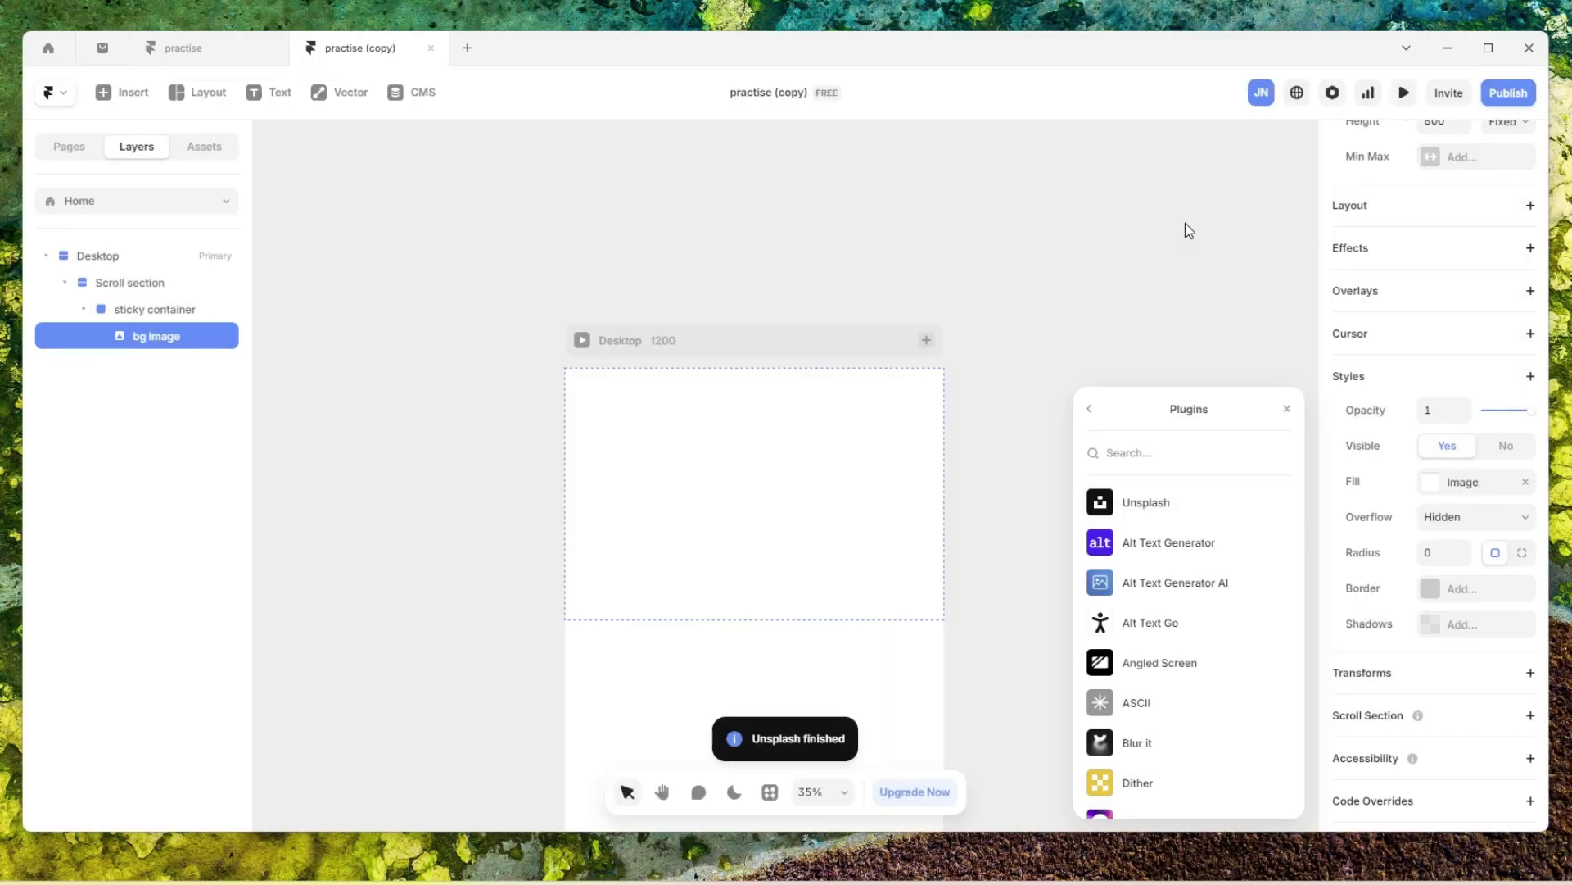
click(1186, 223)
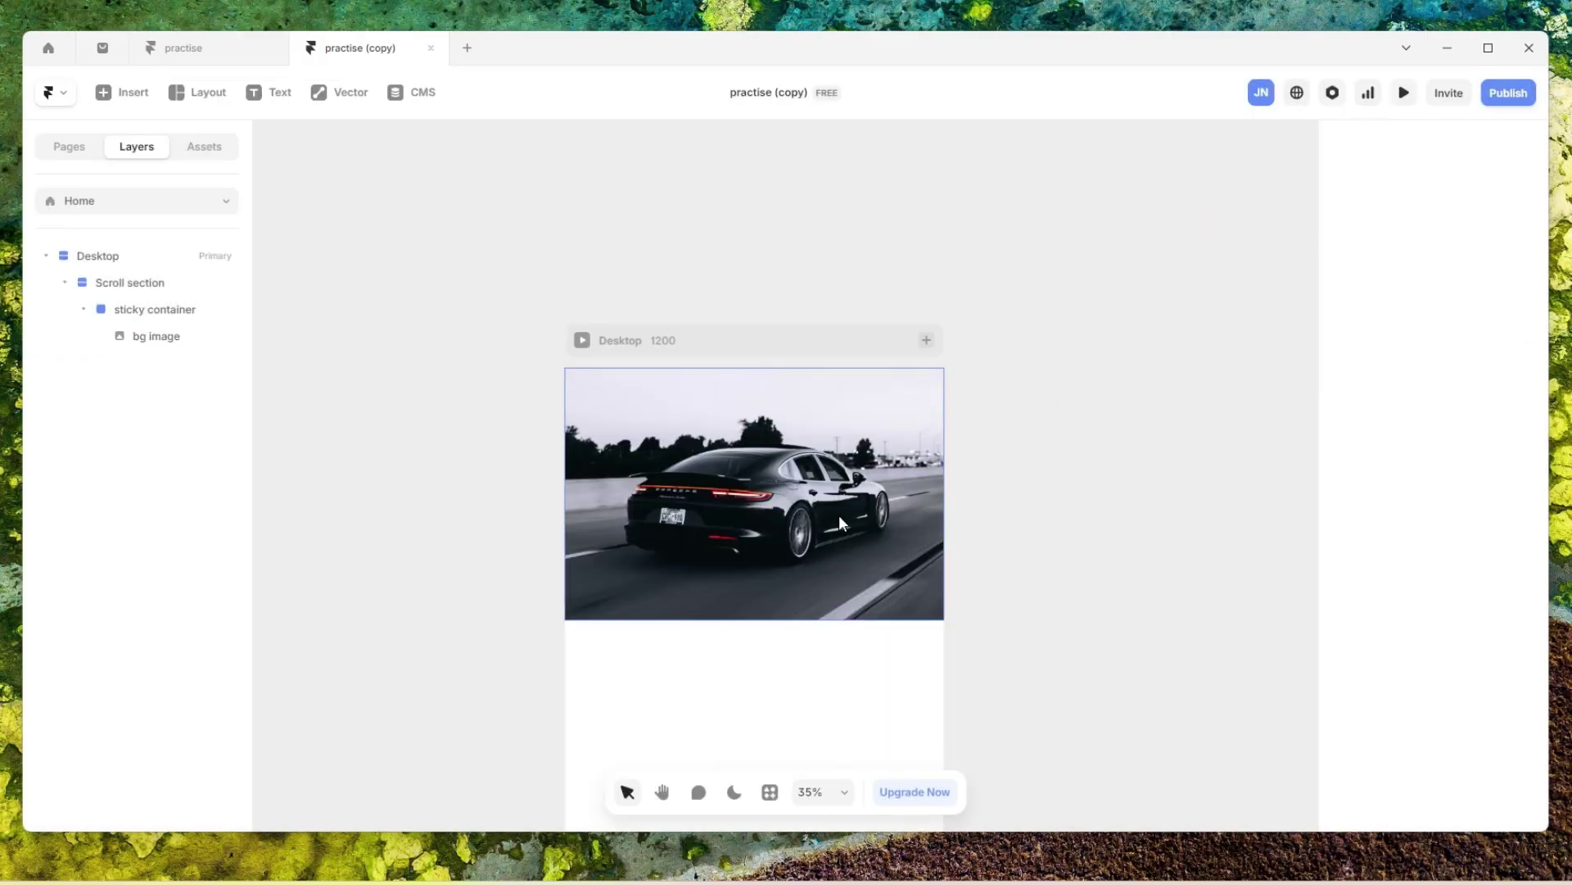
- Add the text "Lets drive this car" inside the bg image frame and enlarge it to 33 px
key(t)
click(740, 493)
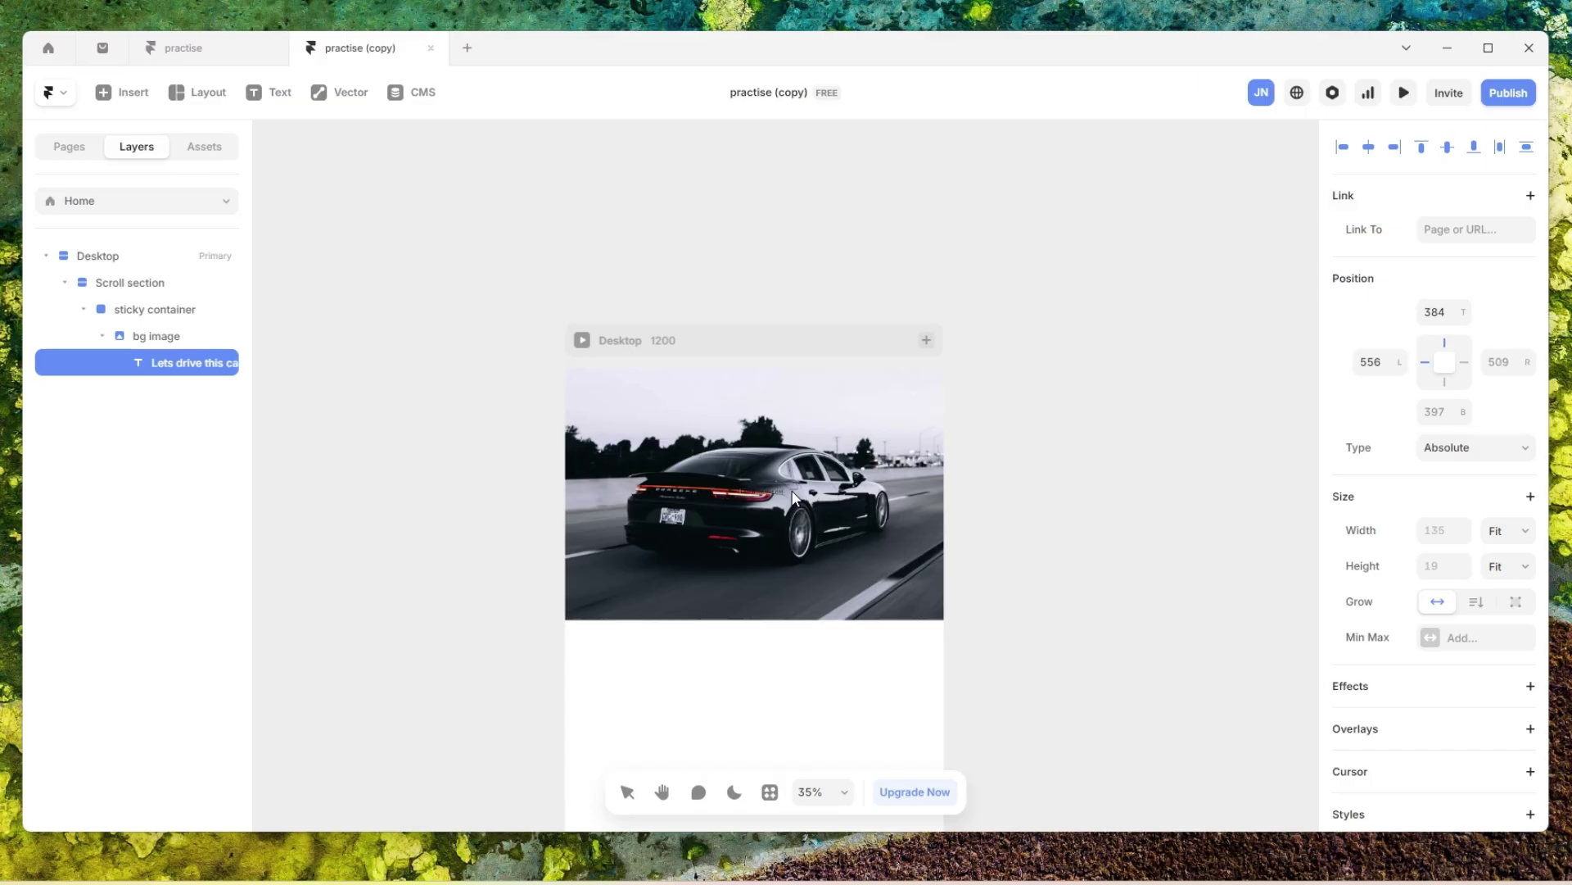
scroll(768, 512, up, 5)
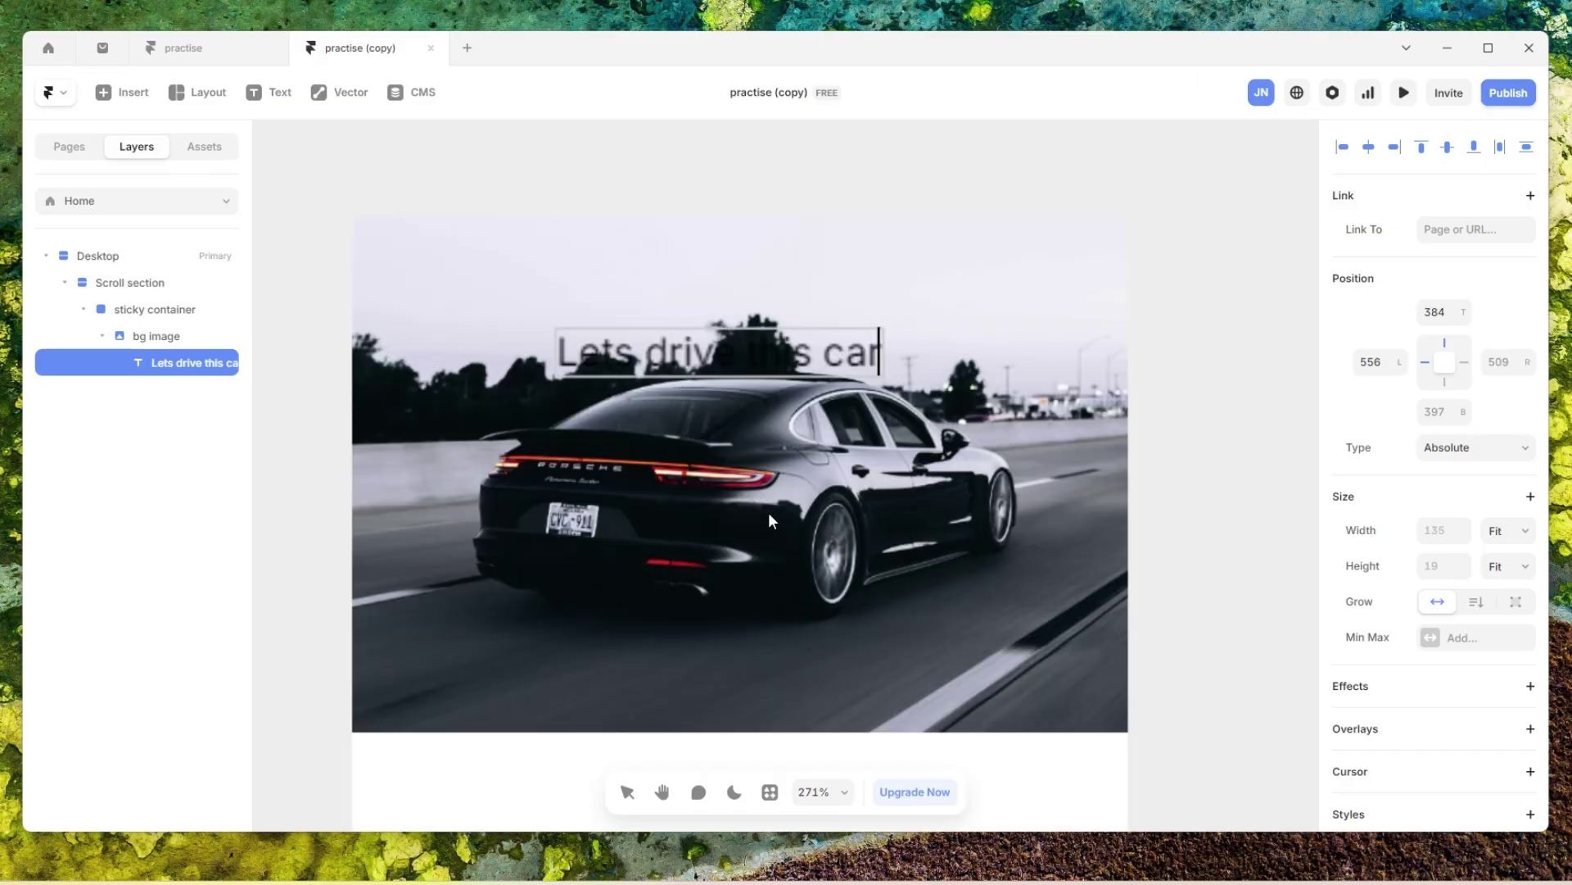
scroll(829, 370, up, 3)
scroll(678, 414, down, 3)
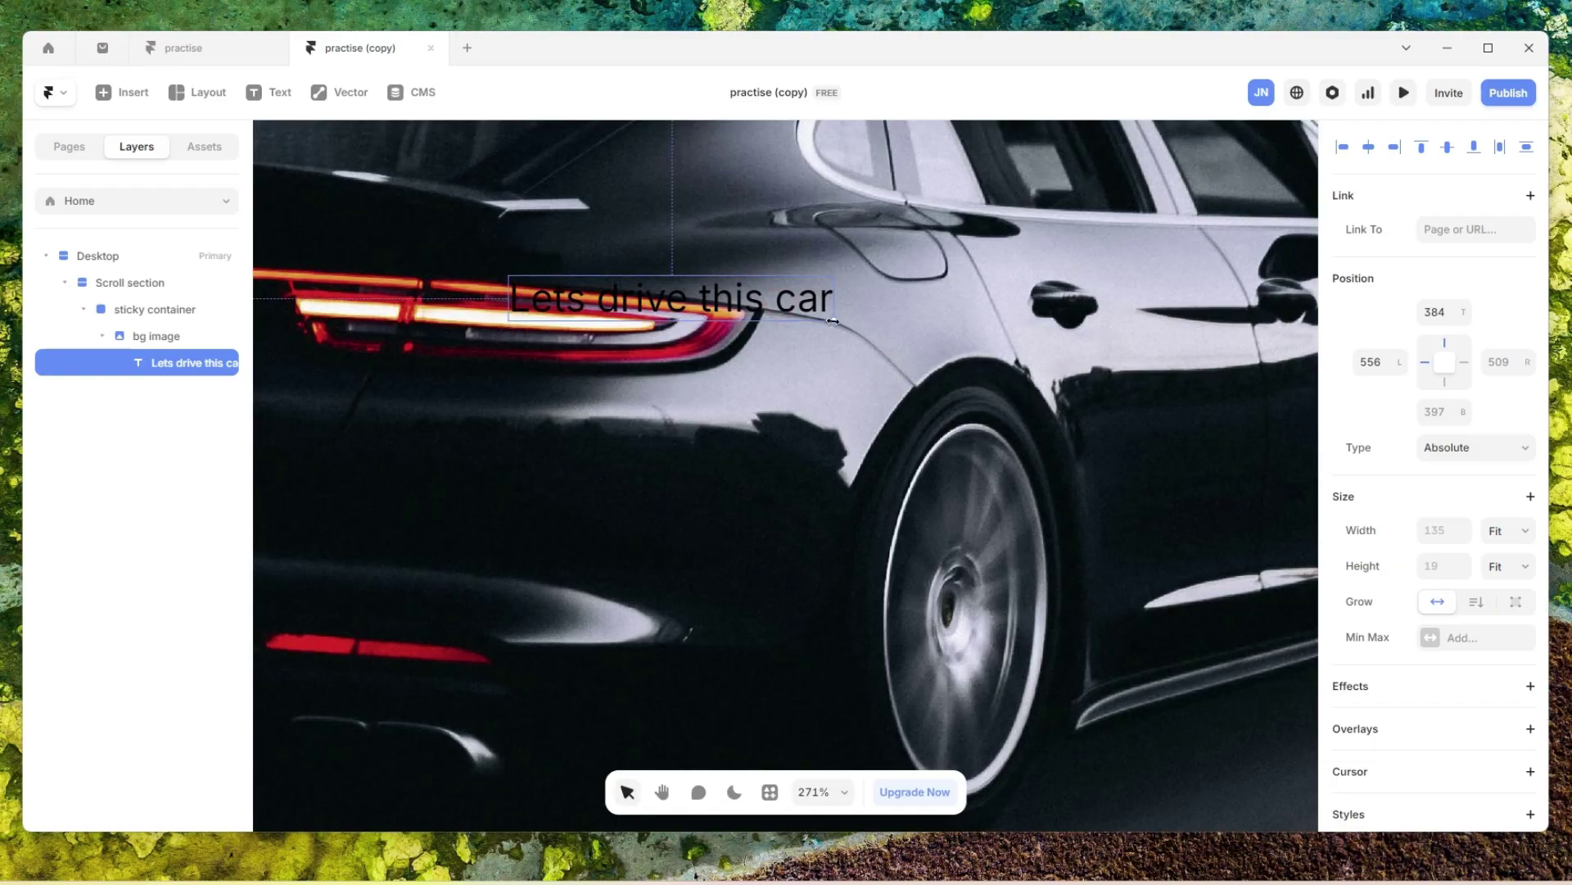
drag(833, 321, 1158, 457)
- Set the "Lets drive this car" text color to white, FFFFFF
scroll(1483, 639, down, 5)
click(1430, 706)
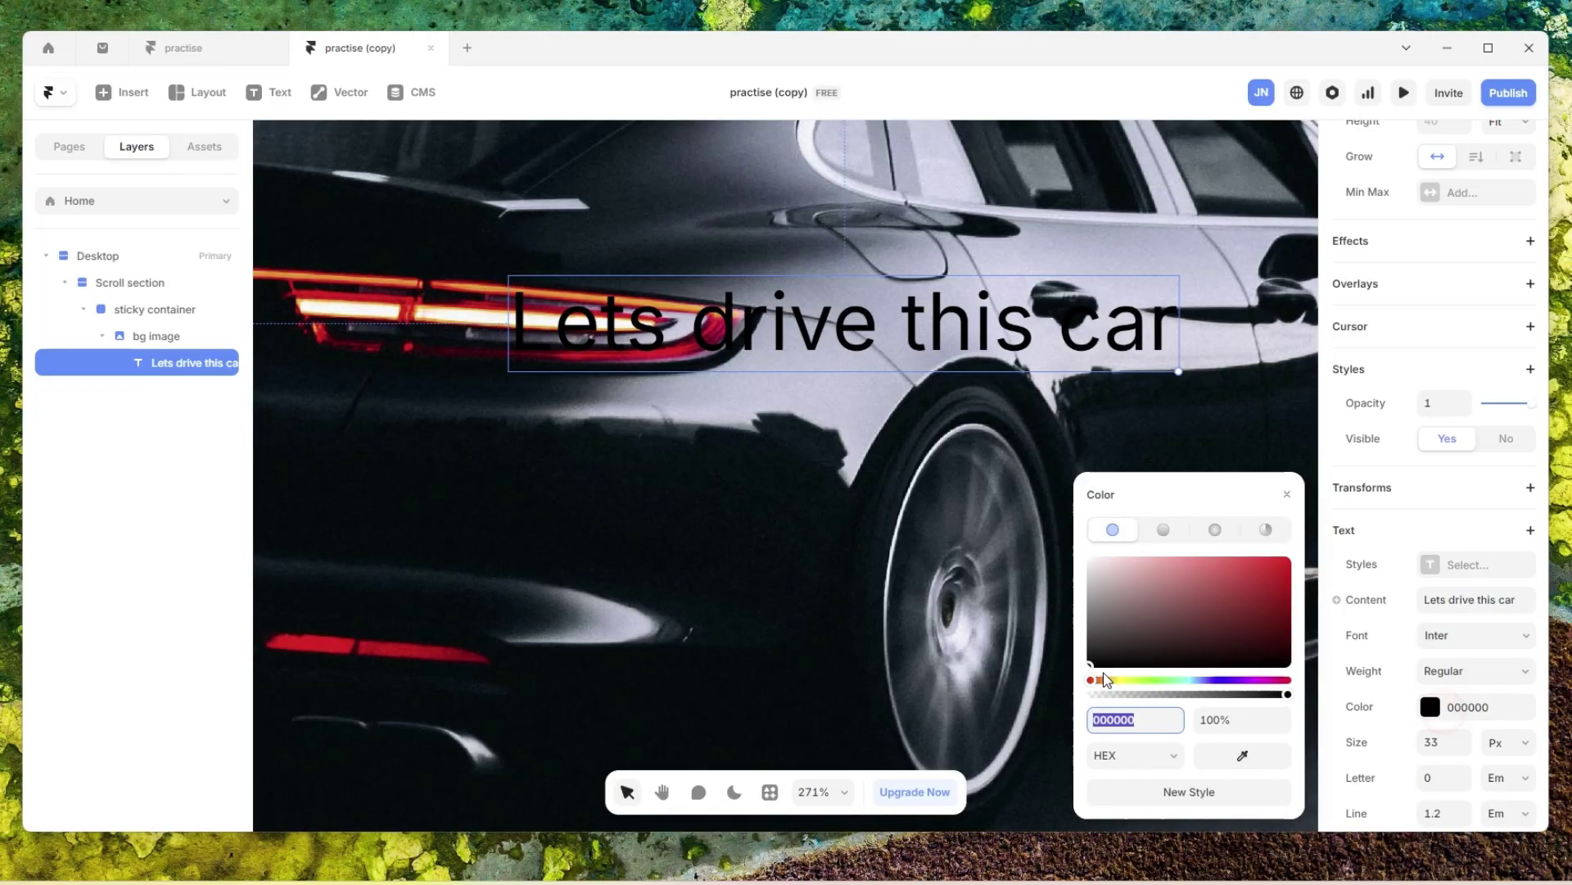
click(1093, 563)
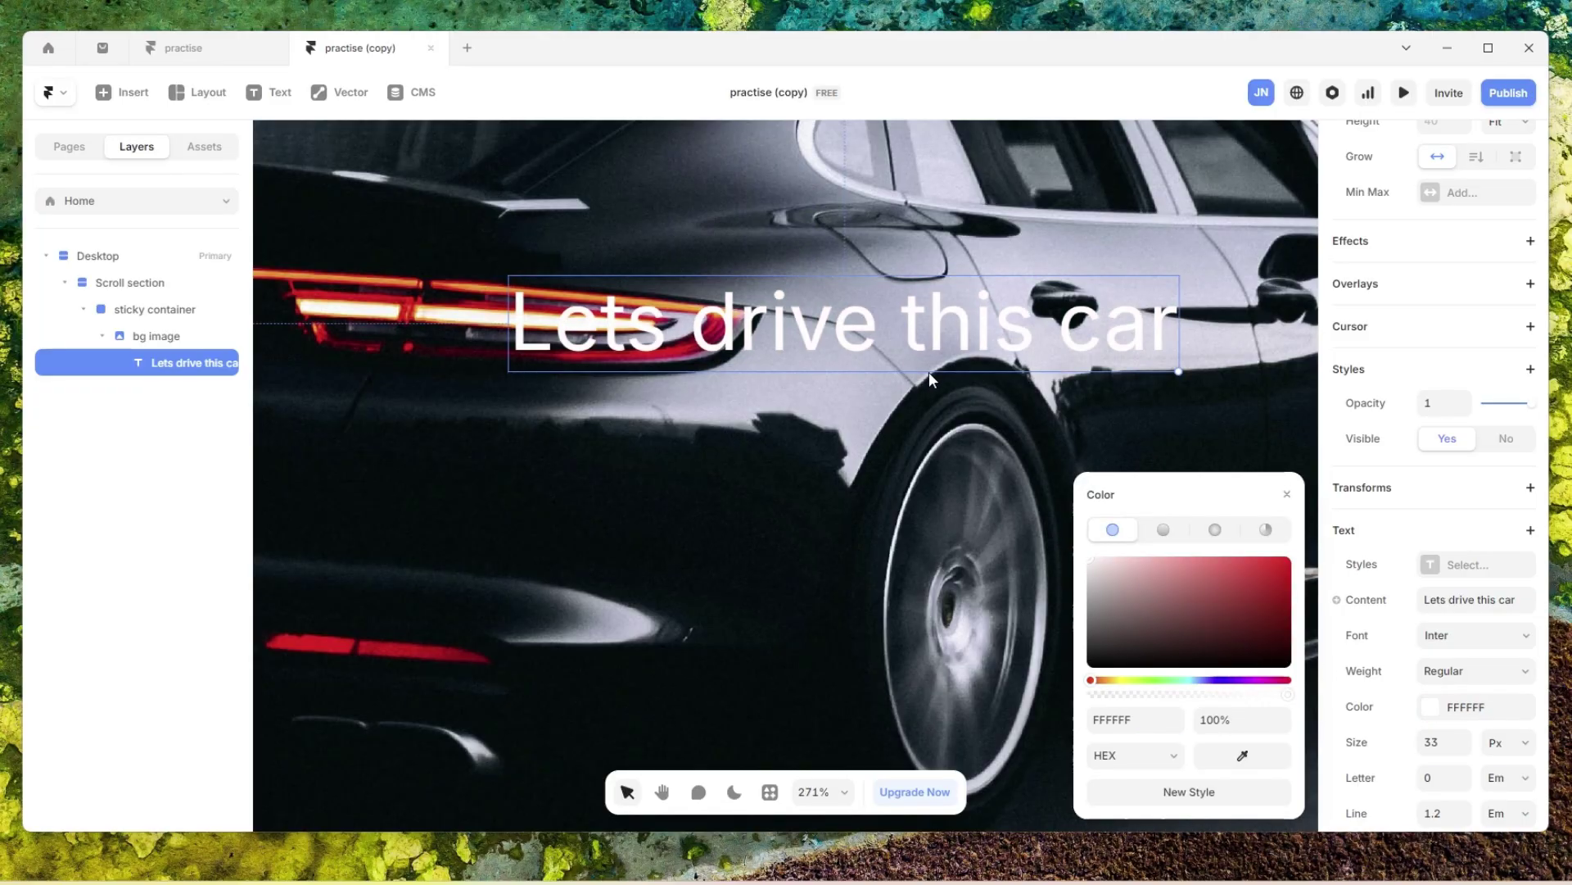
- Enlarge the text to 57 px and move it to the horizontal center of the image, just below the car
scroll(950, 366, down, 10)
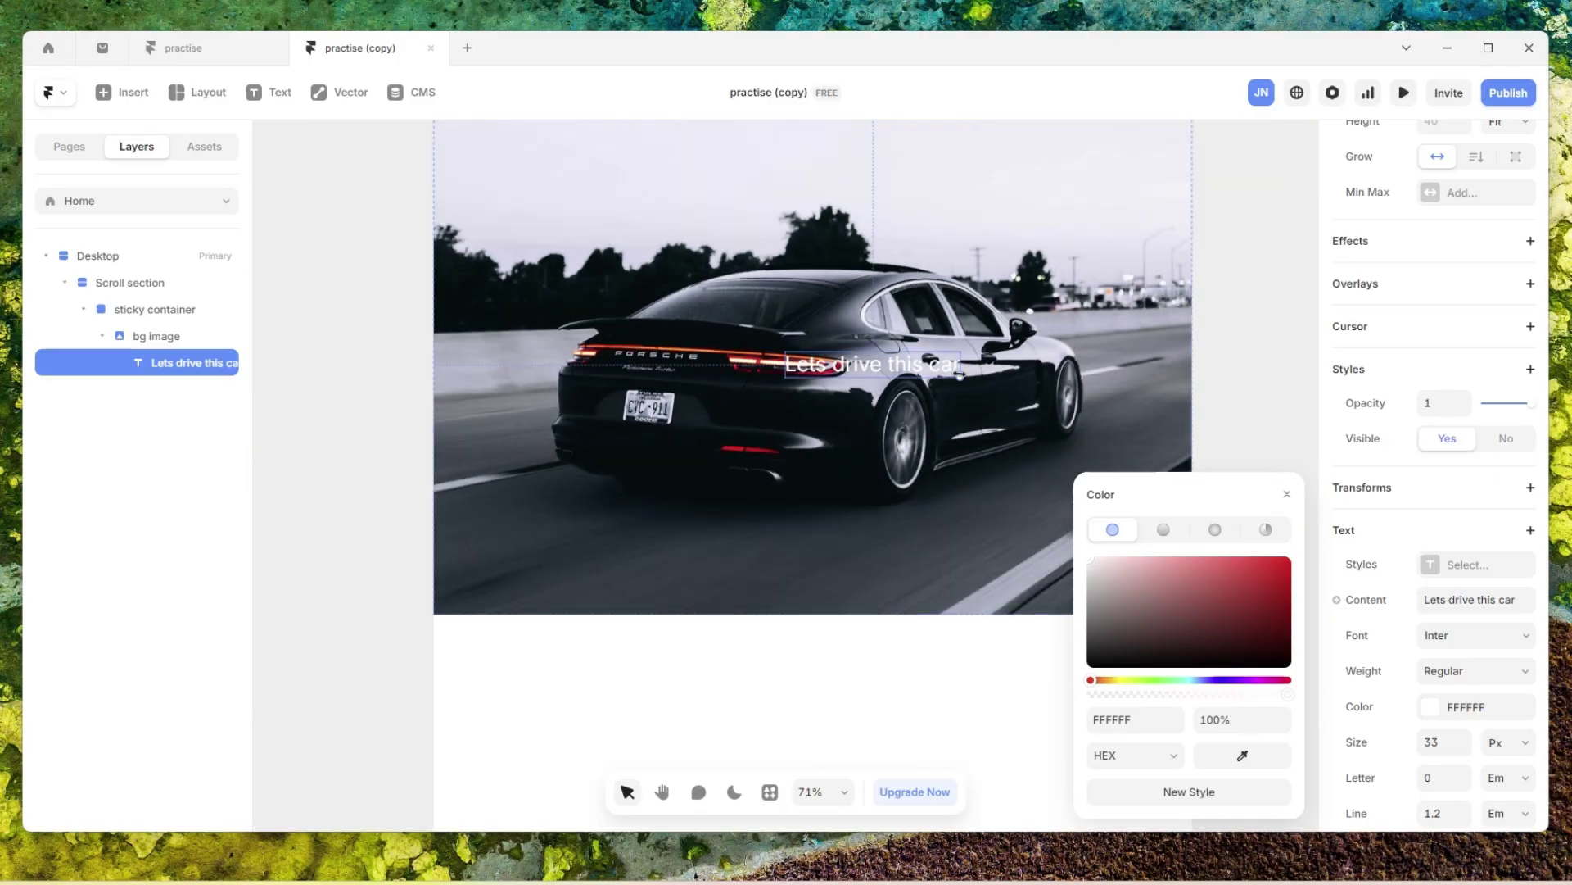
drag(960, 377, 1088, 426)
scroll(917, 460, up, 3)
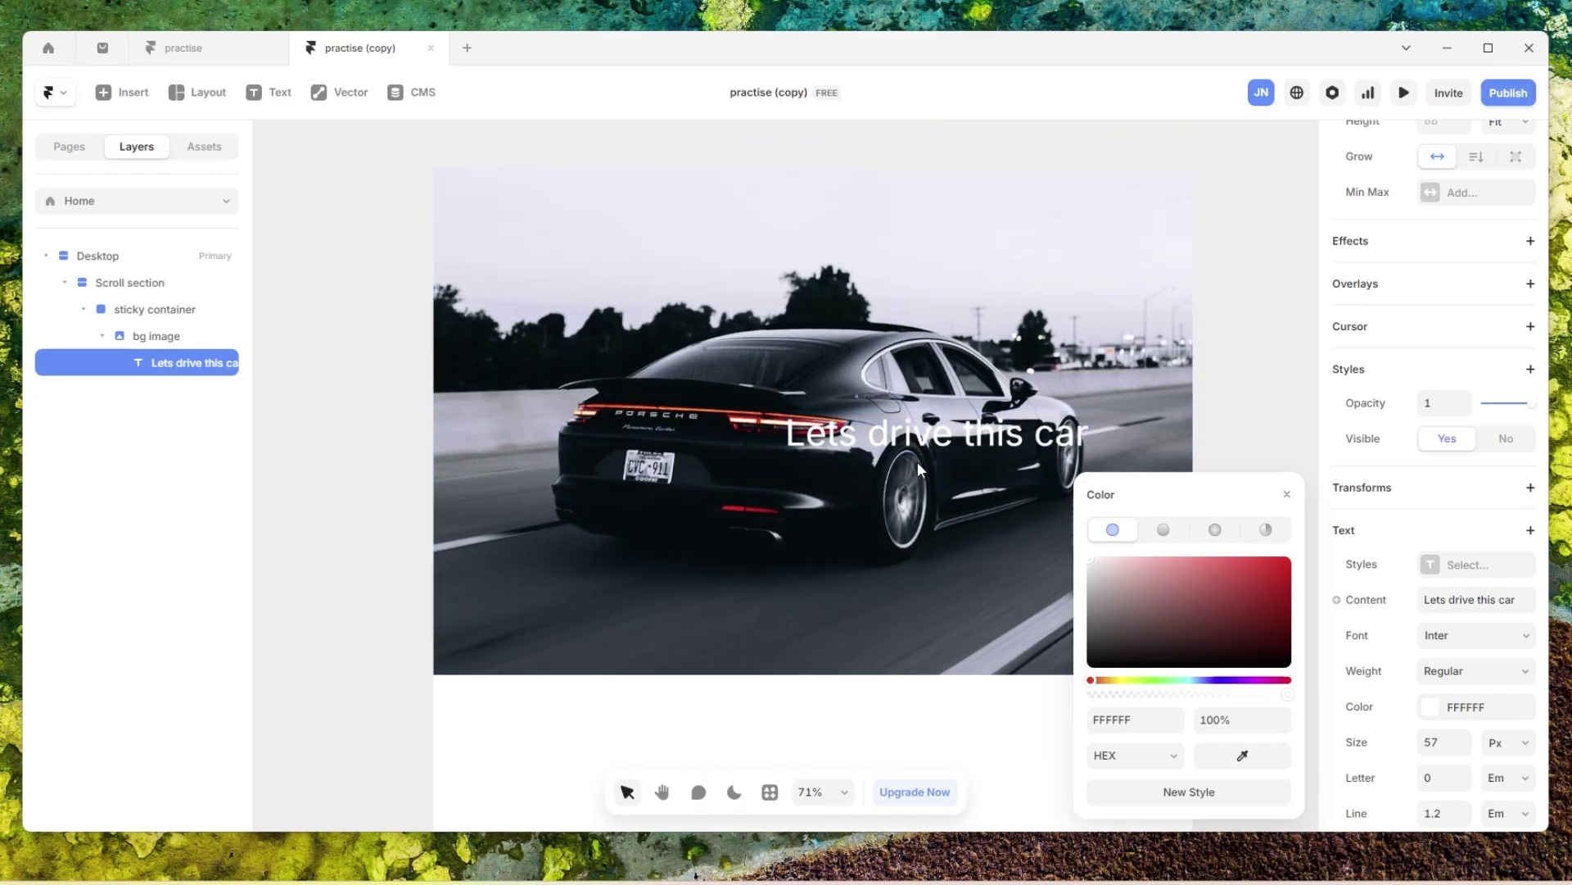
click(1231, 426)
drag(997, 449, 878, 632)
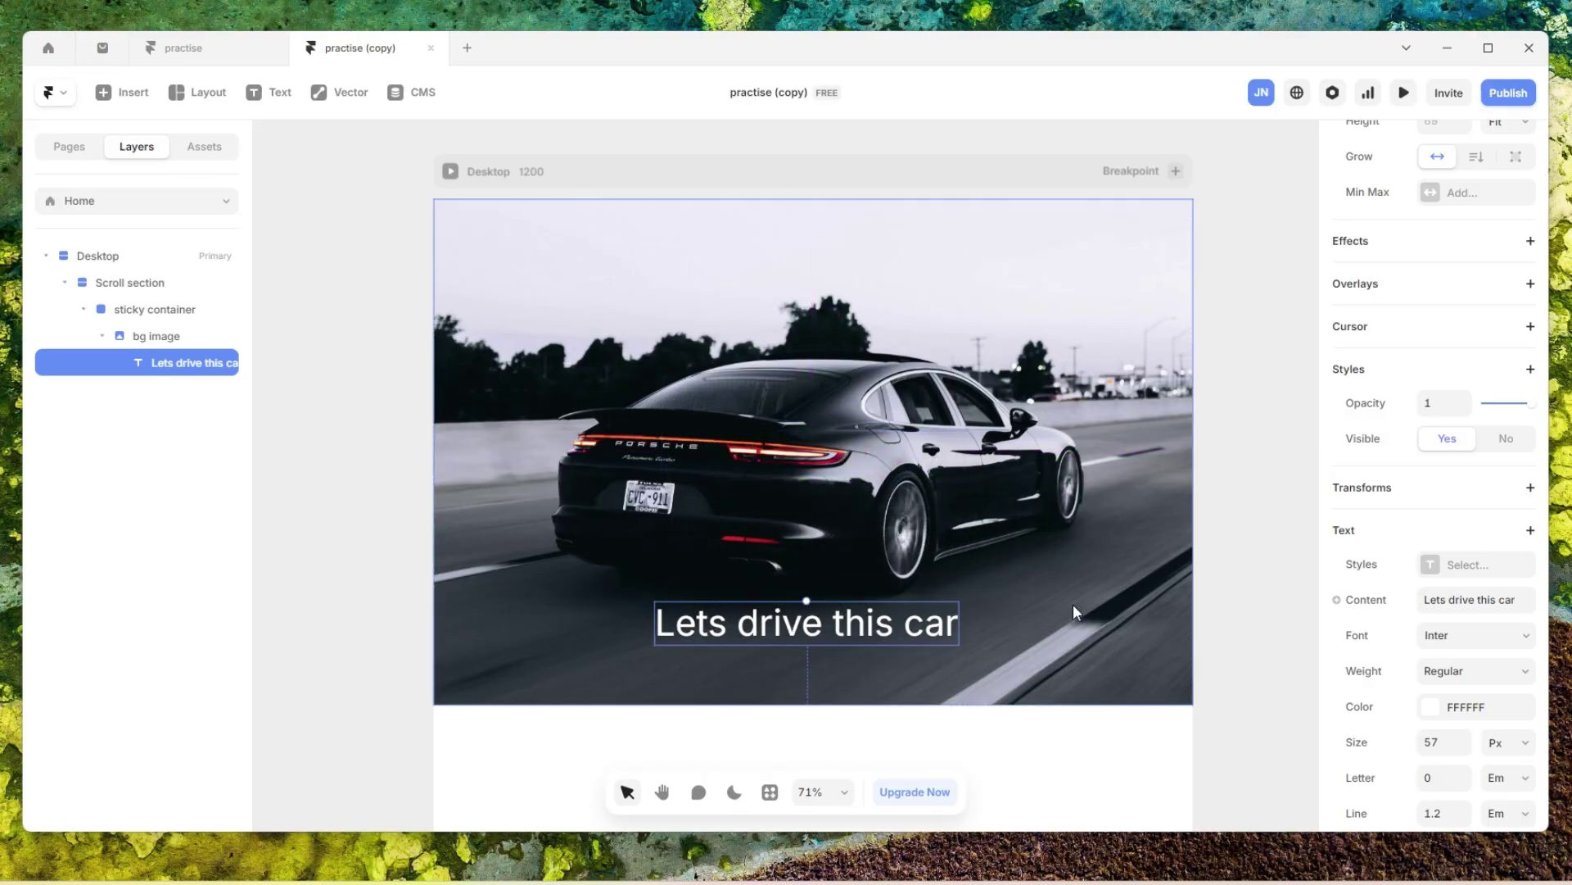
click(1290, 504)
click(770, 624)
click(1292, 470)
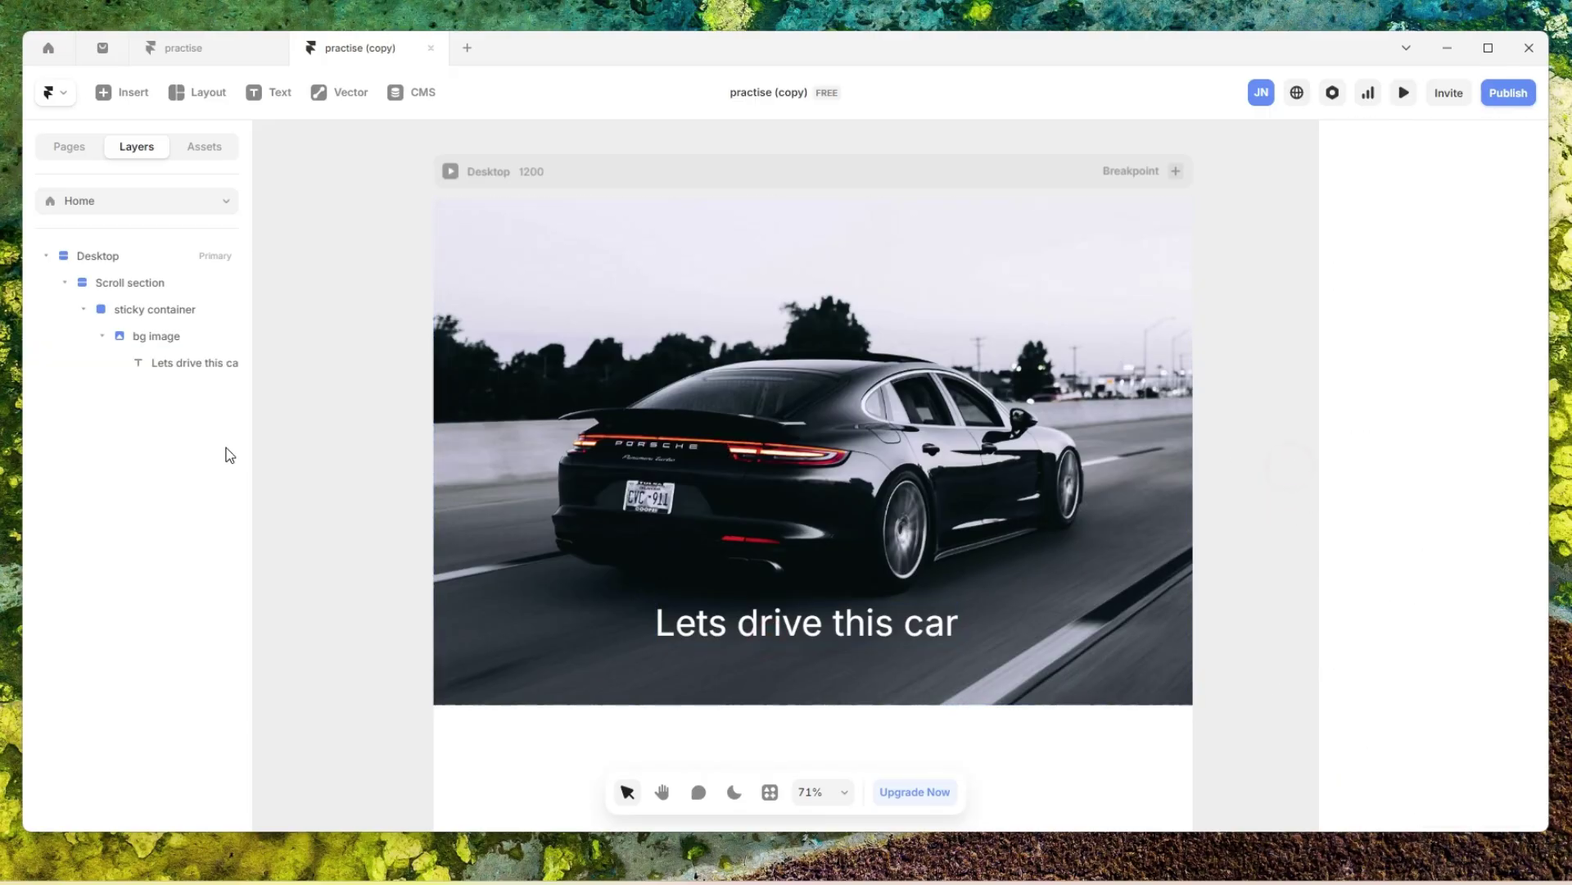
- Collapse the bg image layer in the layer tree and hide it
click(159, 336)
click(102, 335)
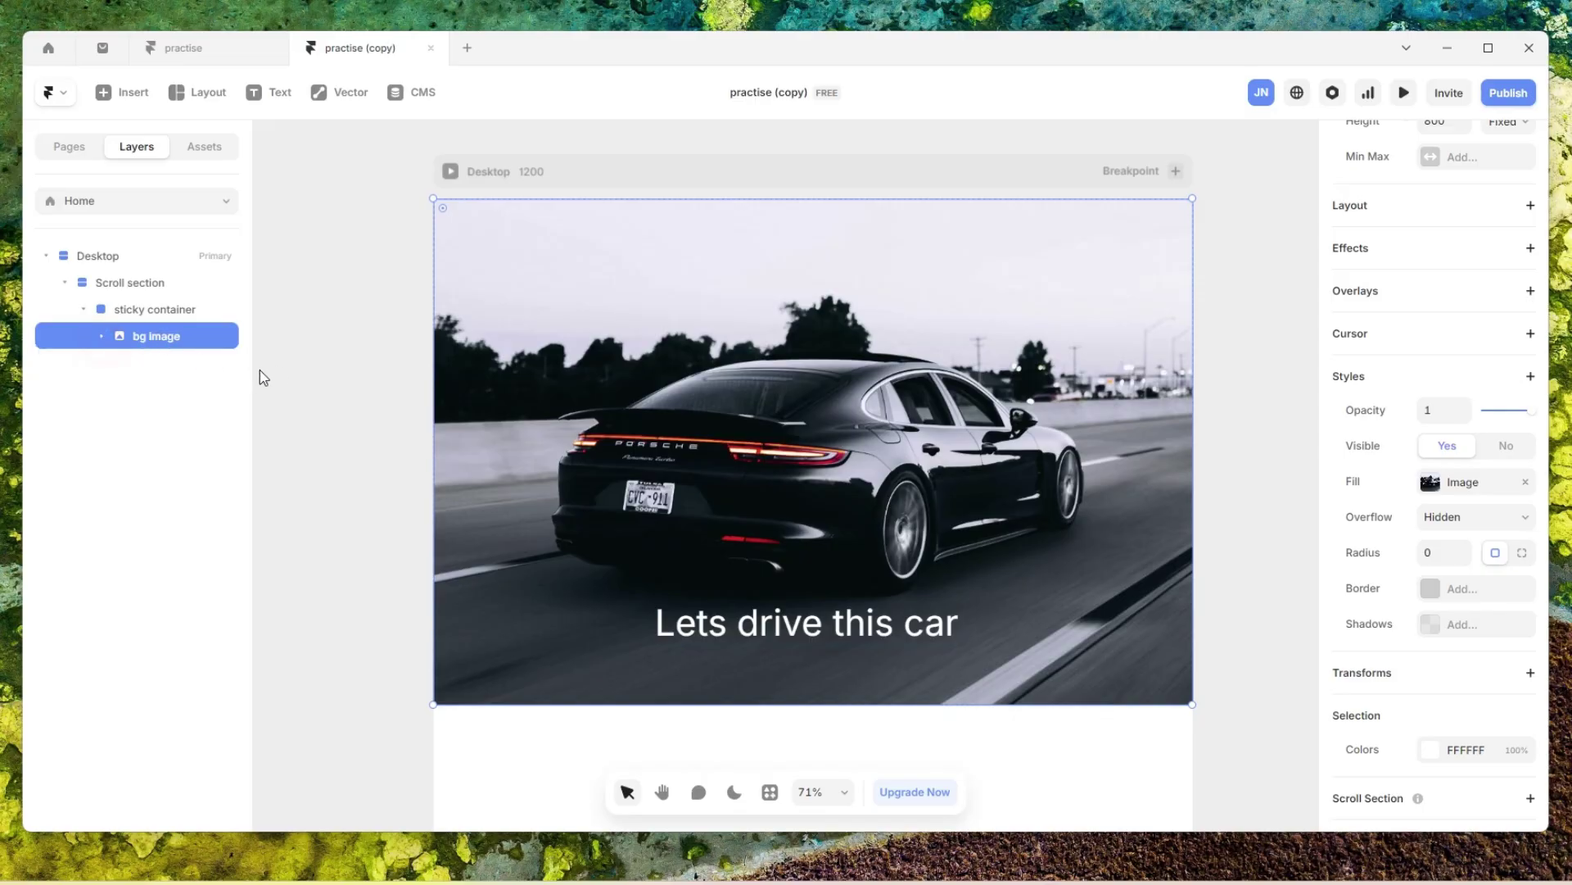
drag(250, 392, 279, 388)
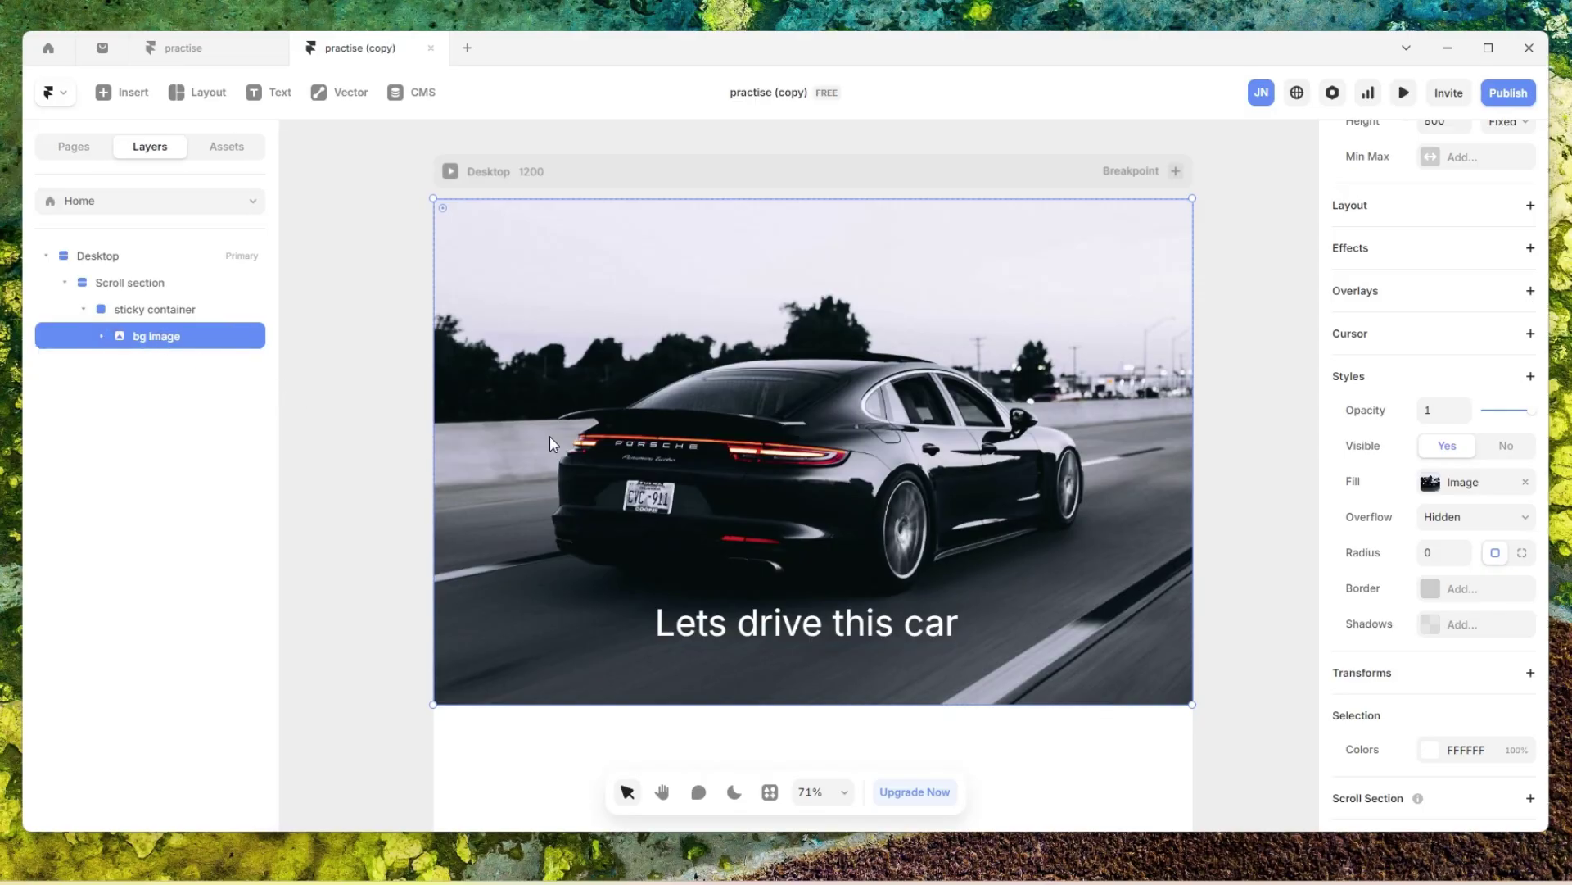
scroll(817, 448, down, 1)
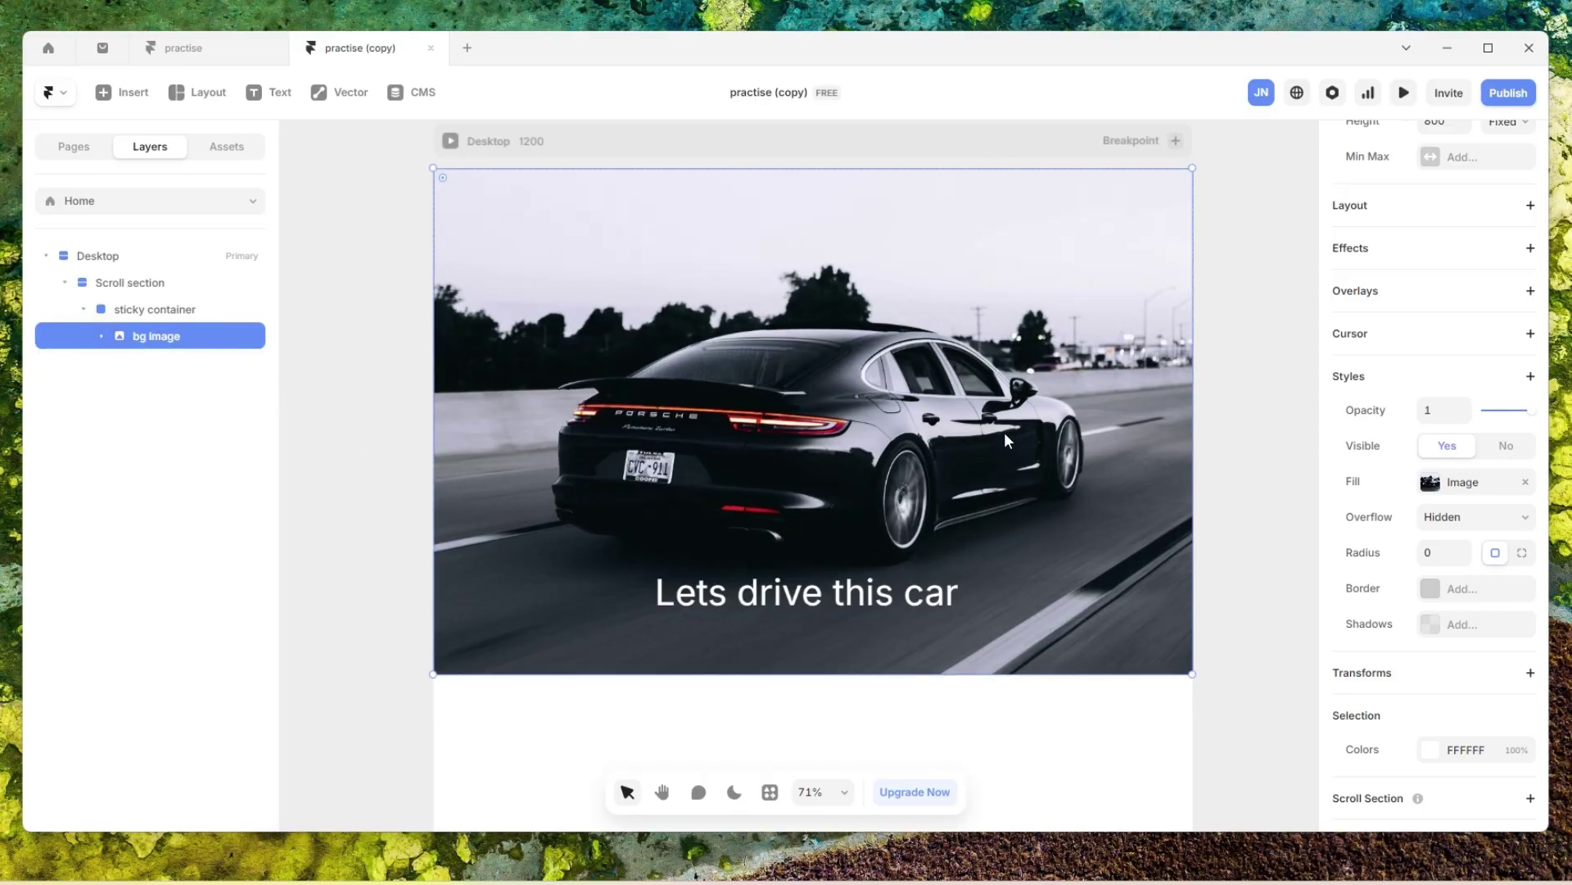
right_click(160, 352)
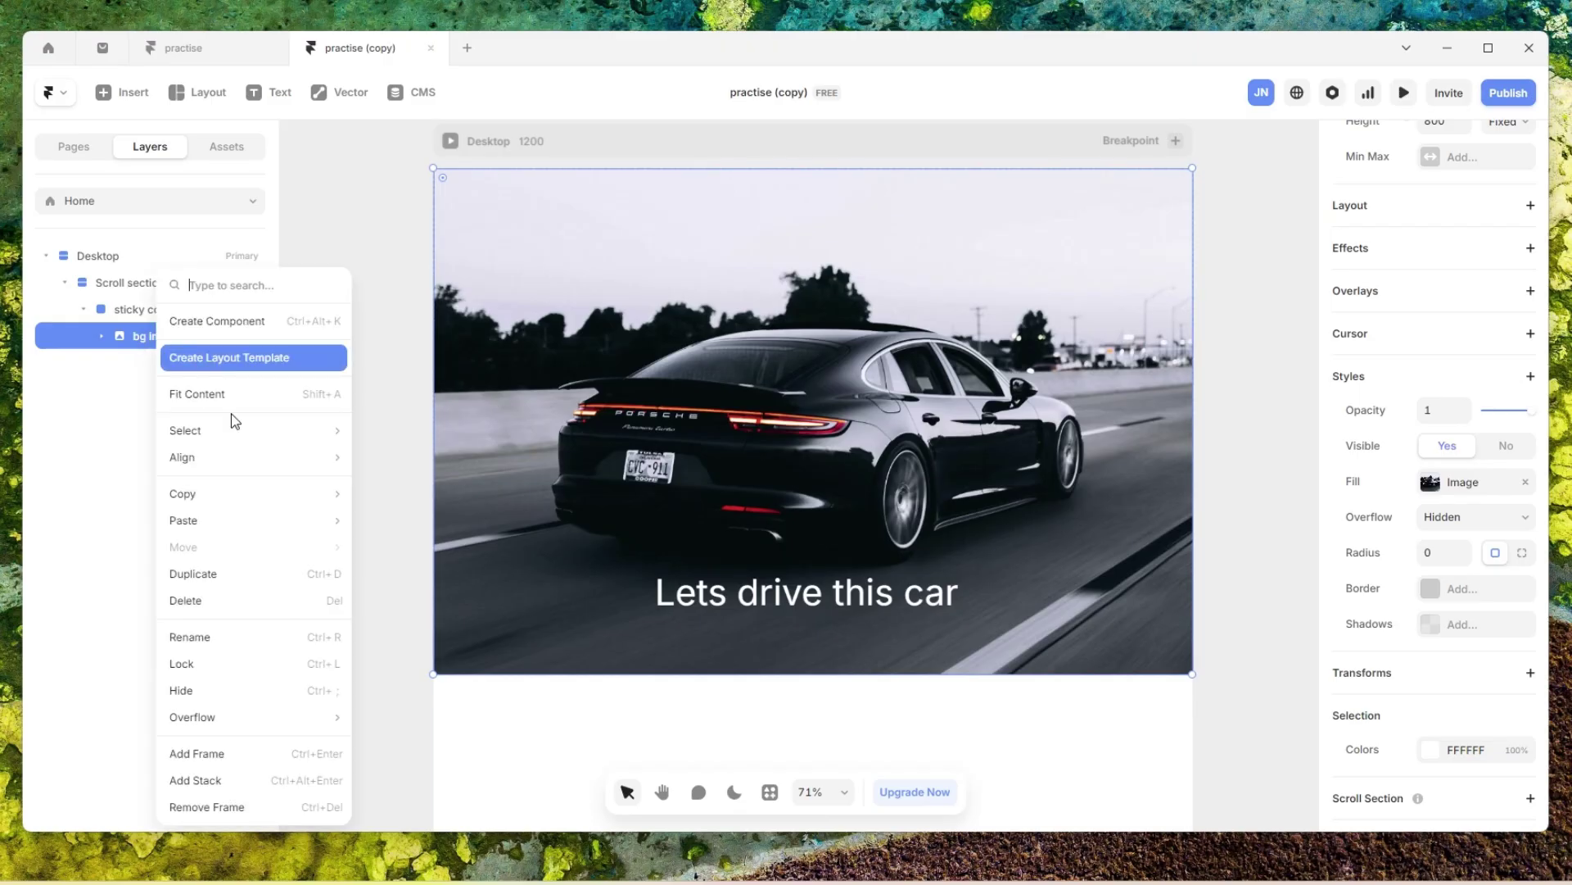
click(235, 697)
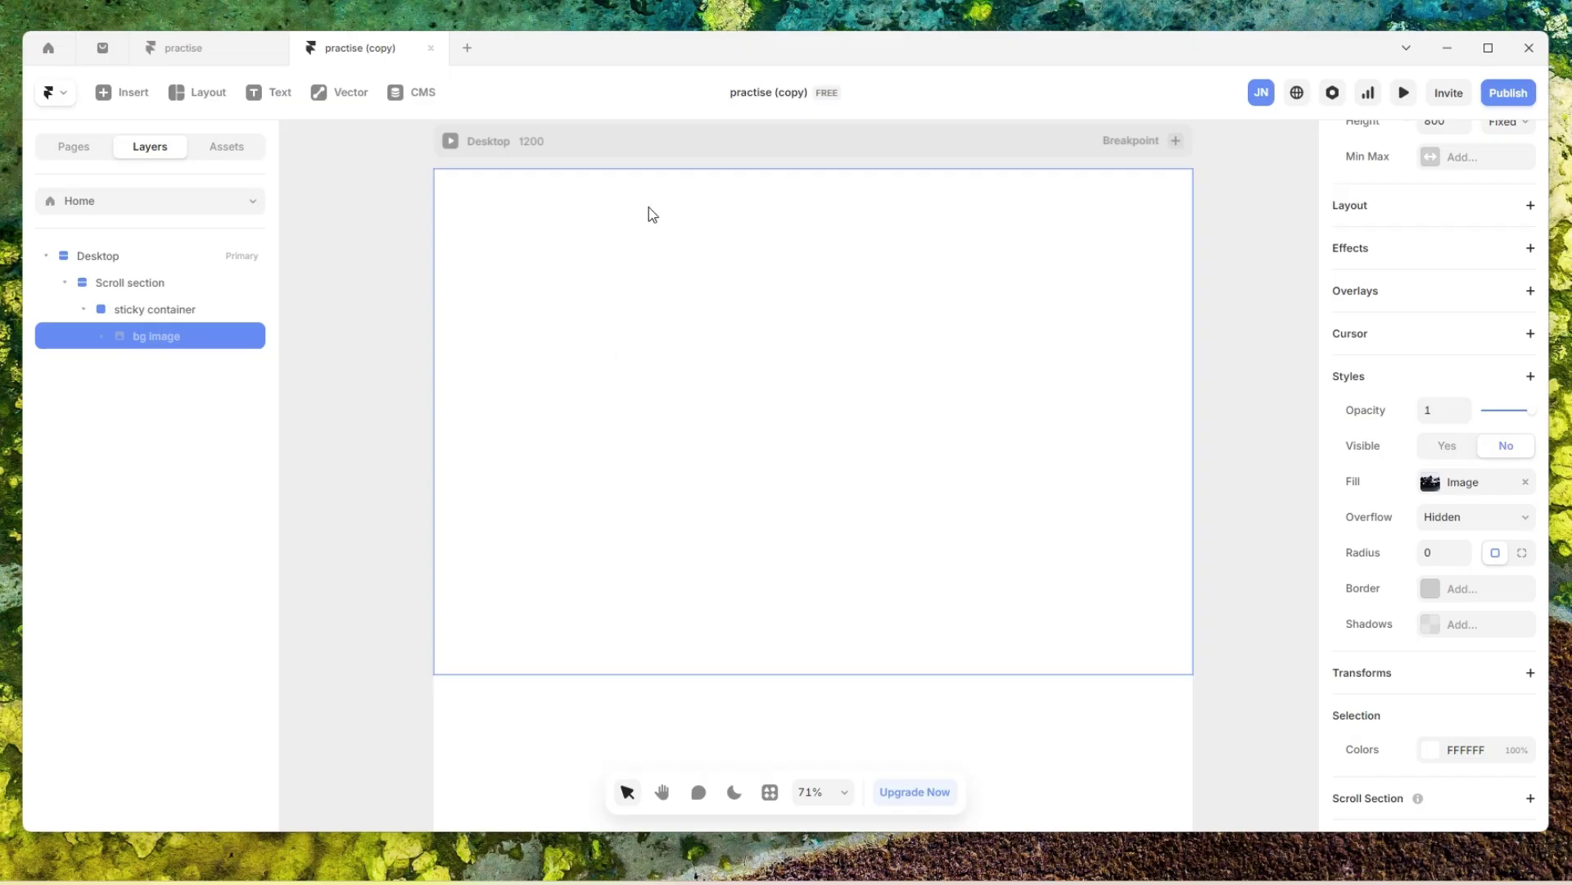
- Draw a tall frame about 246 by 674 px inside the sticky container
scroll(686, 431, up, 1)
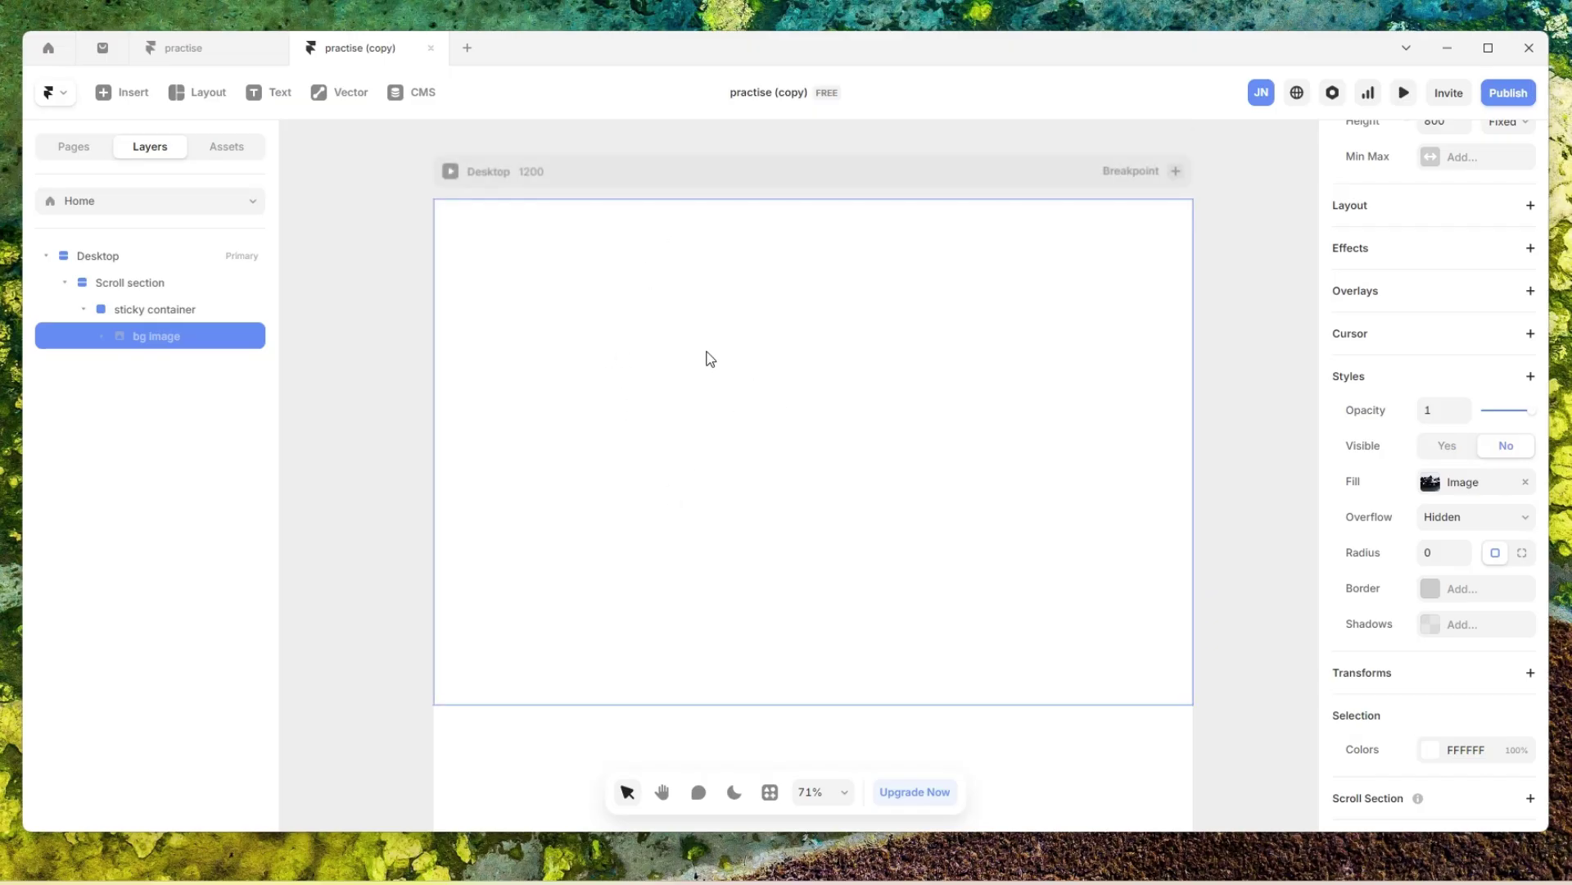
key(f)
drag(528, 229, 684, 655)
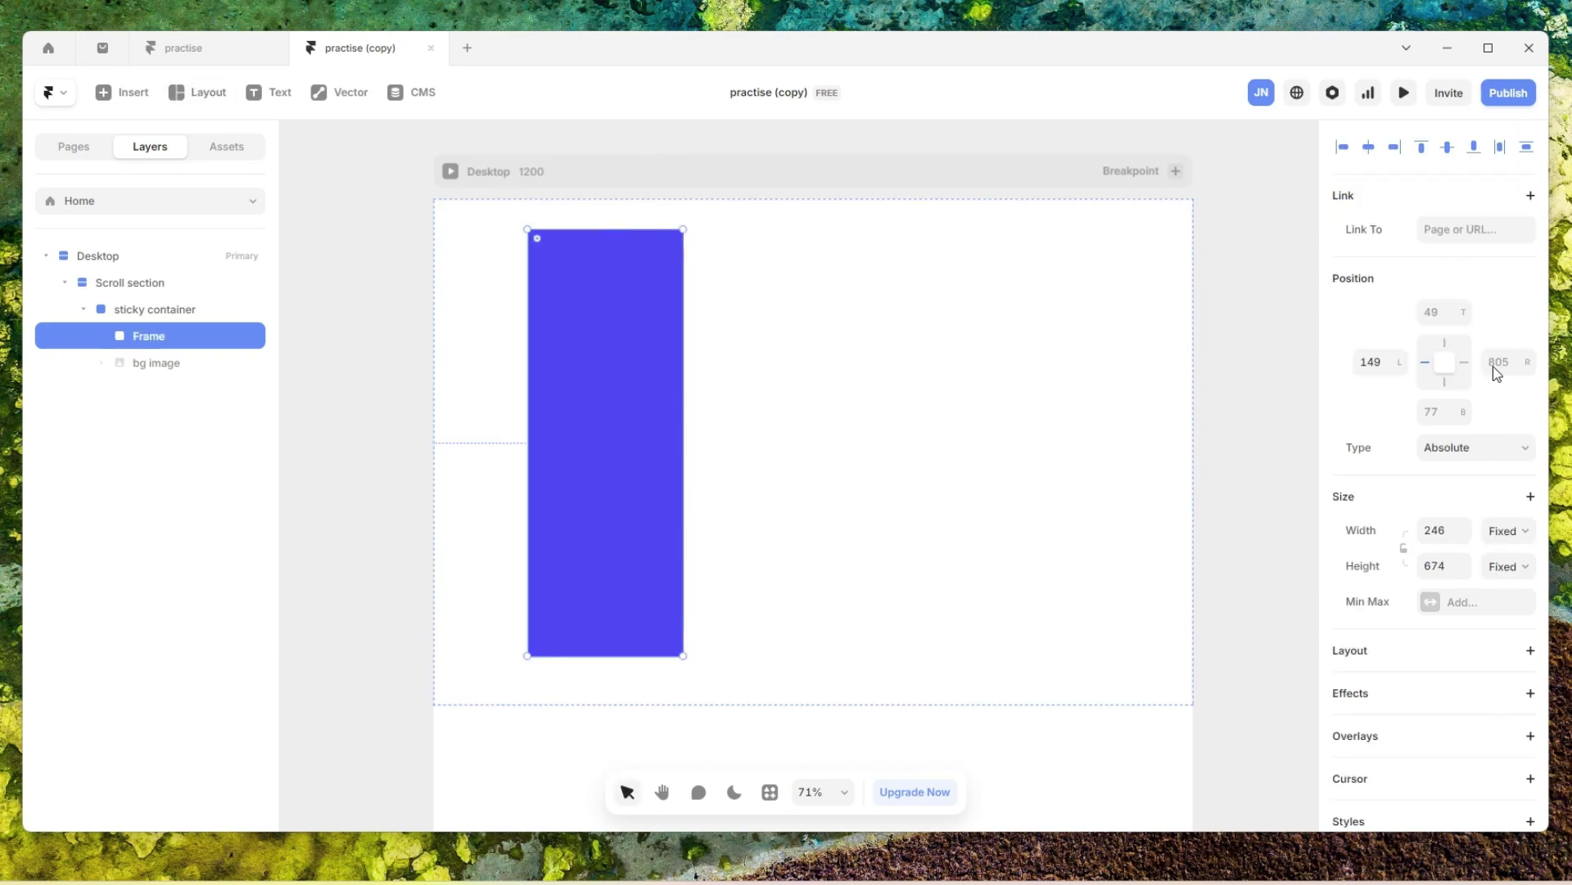
- Set the new frame's width to 25% relative and its height to a fixed 800
click(1503, 533)
click(1509, 578)
click(1440, 531)
text(25)
key(Return)
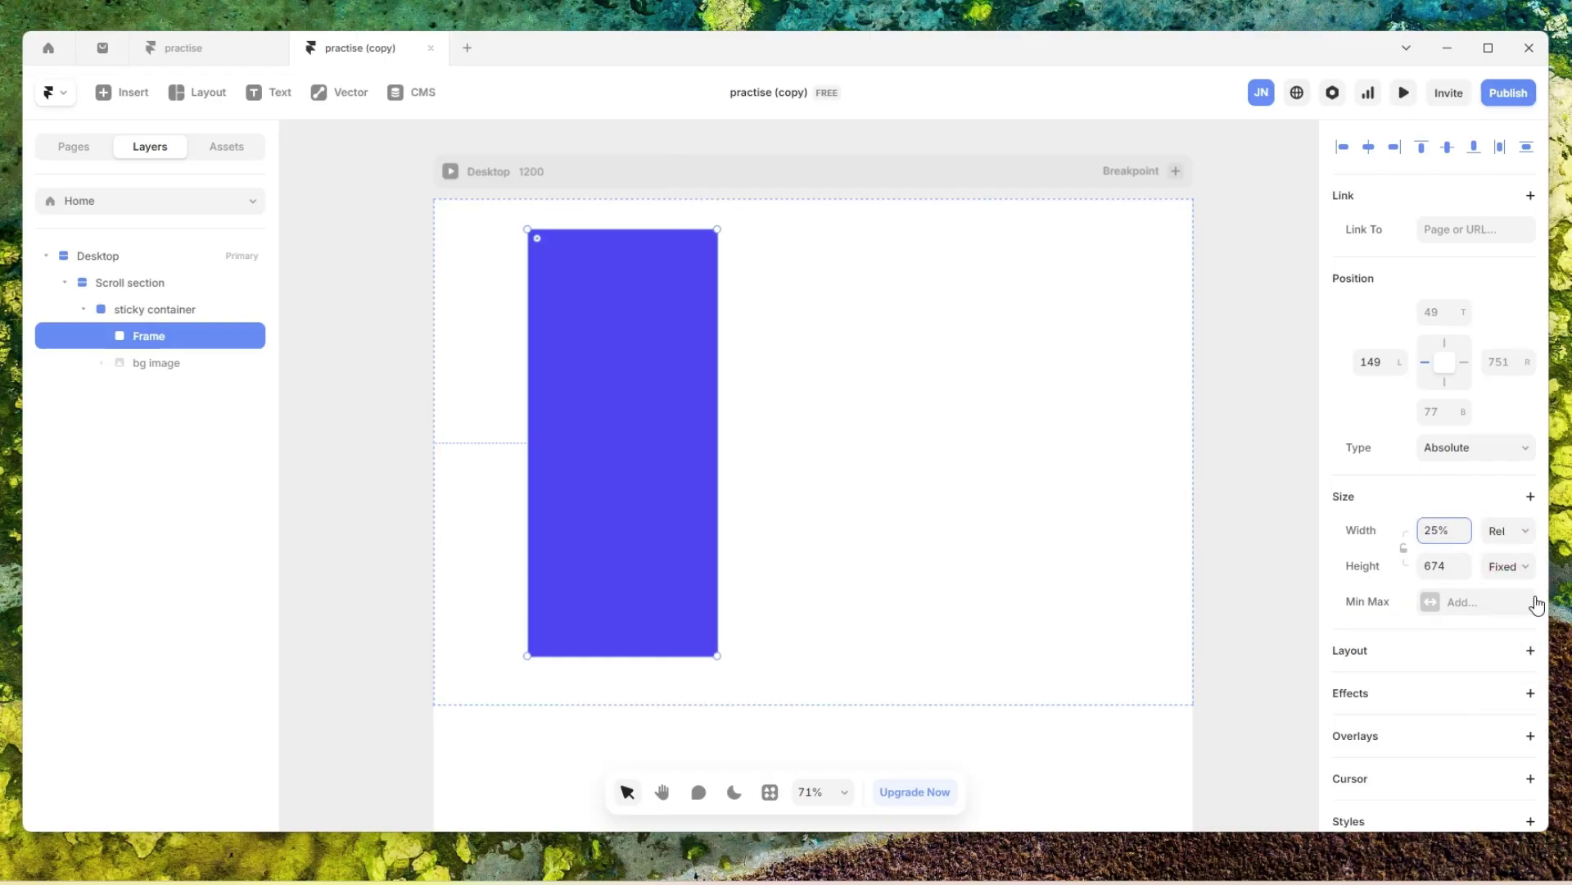
click(1451, 571)
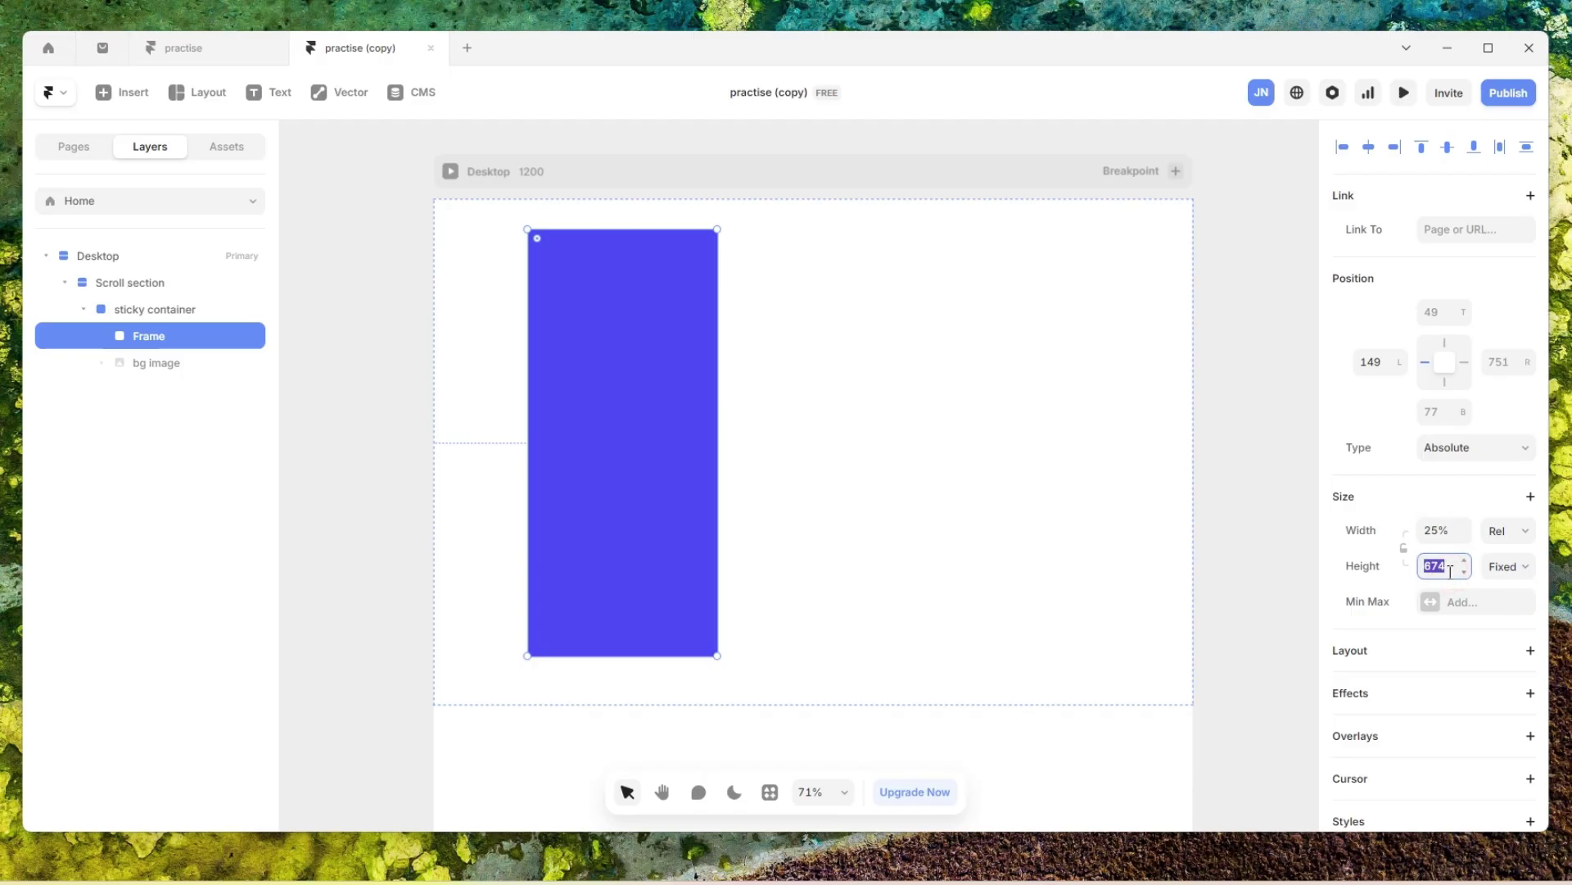
text(800)
key(Return)
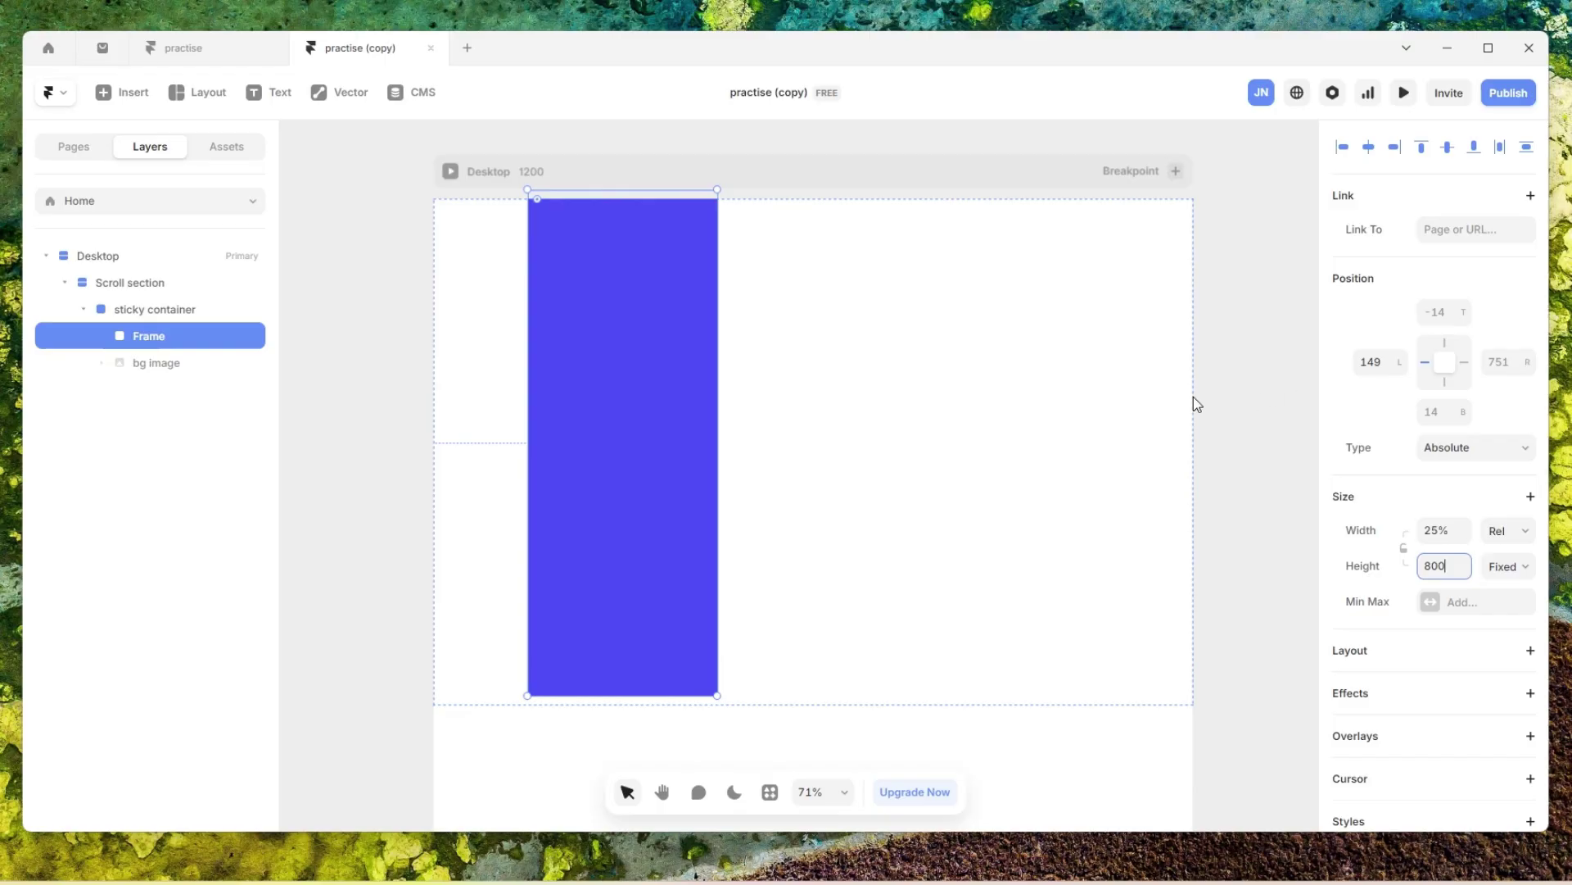
- Center the frame vertically in the sticky container and pin it to the container's left edge with a 0 offset
click(1369, 150)
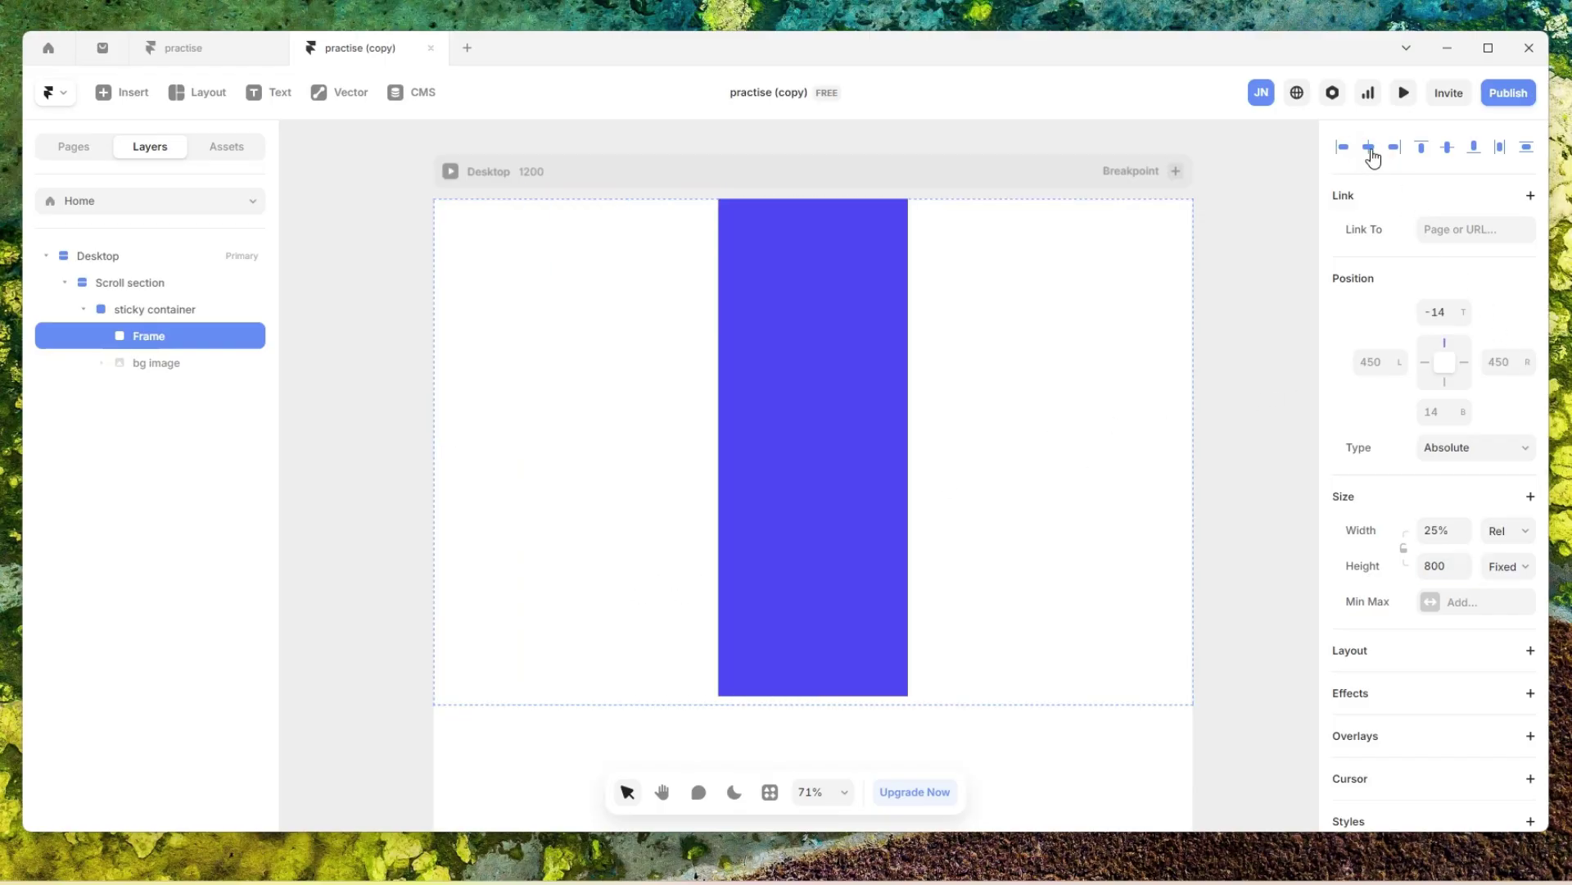
click(1446, 148)
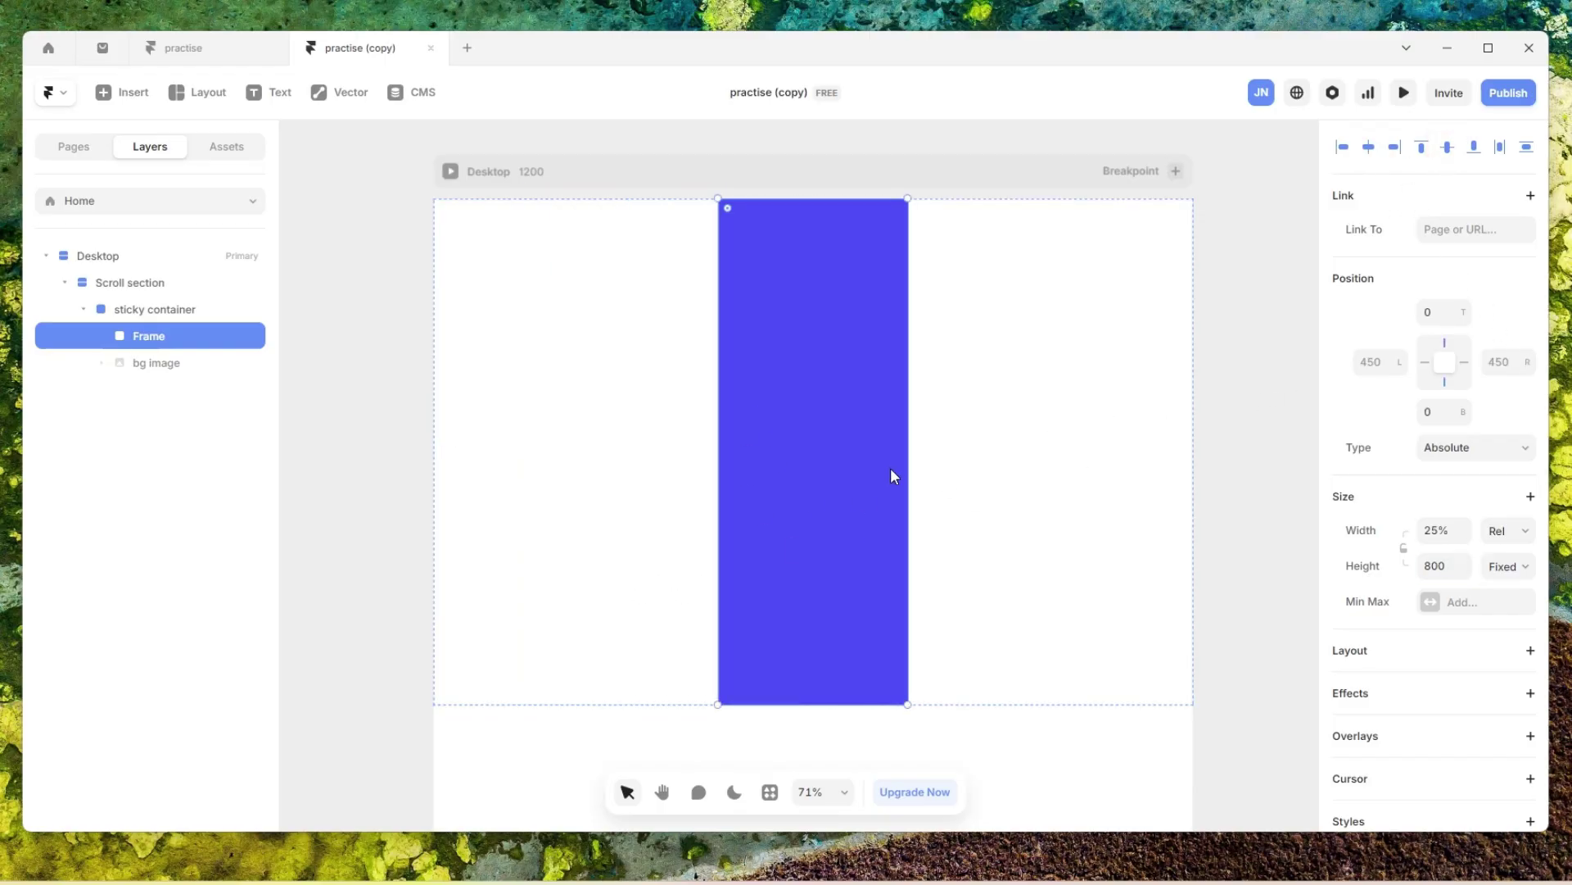
scroll(835, 412, up, 1)
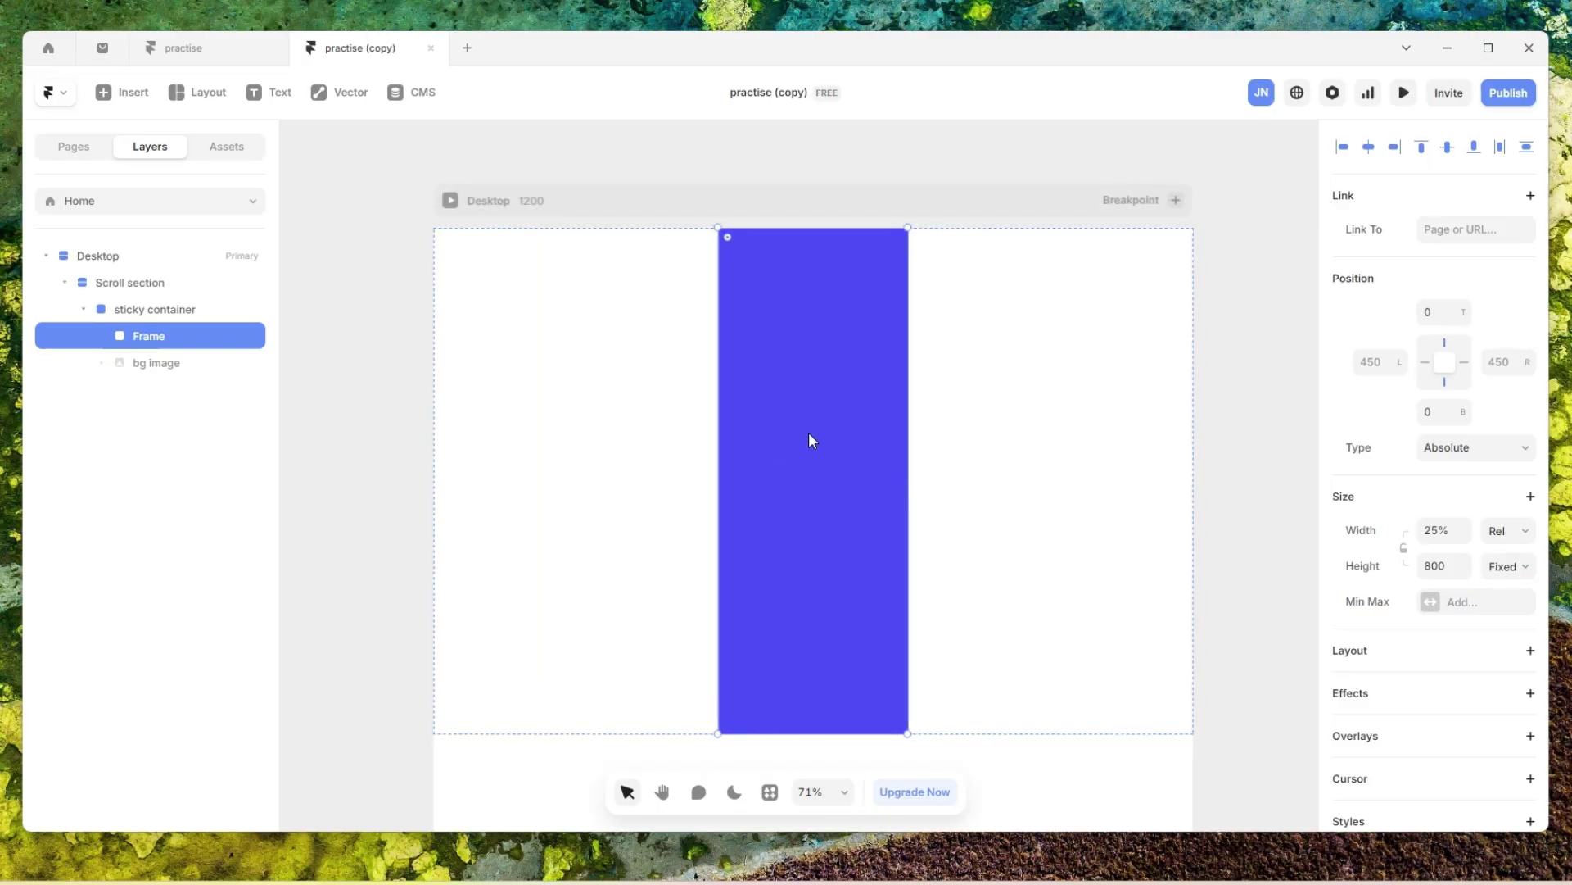
click(1427, 361)
click(1384, 360)
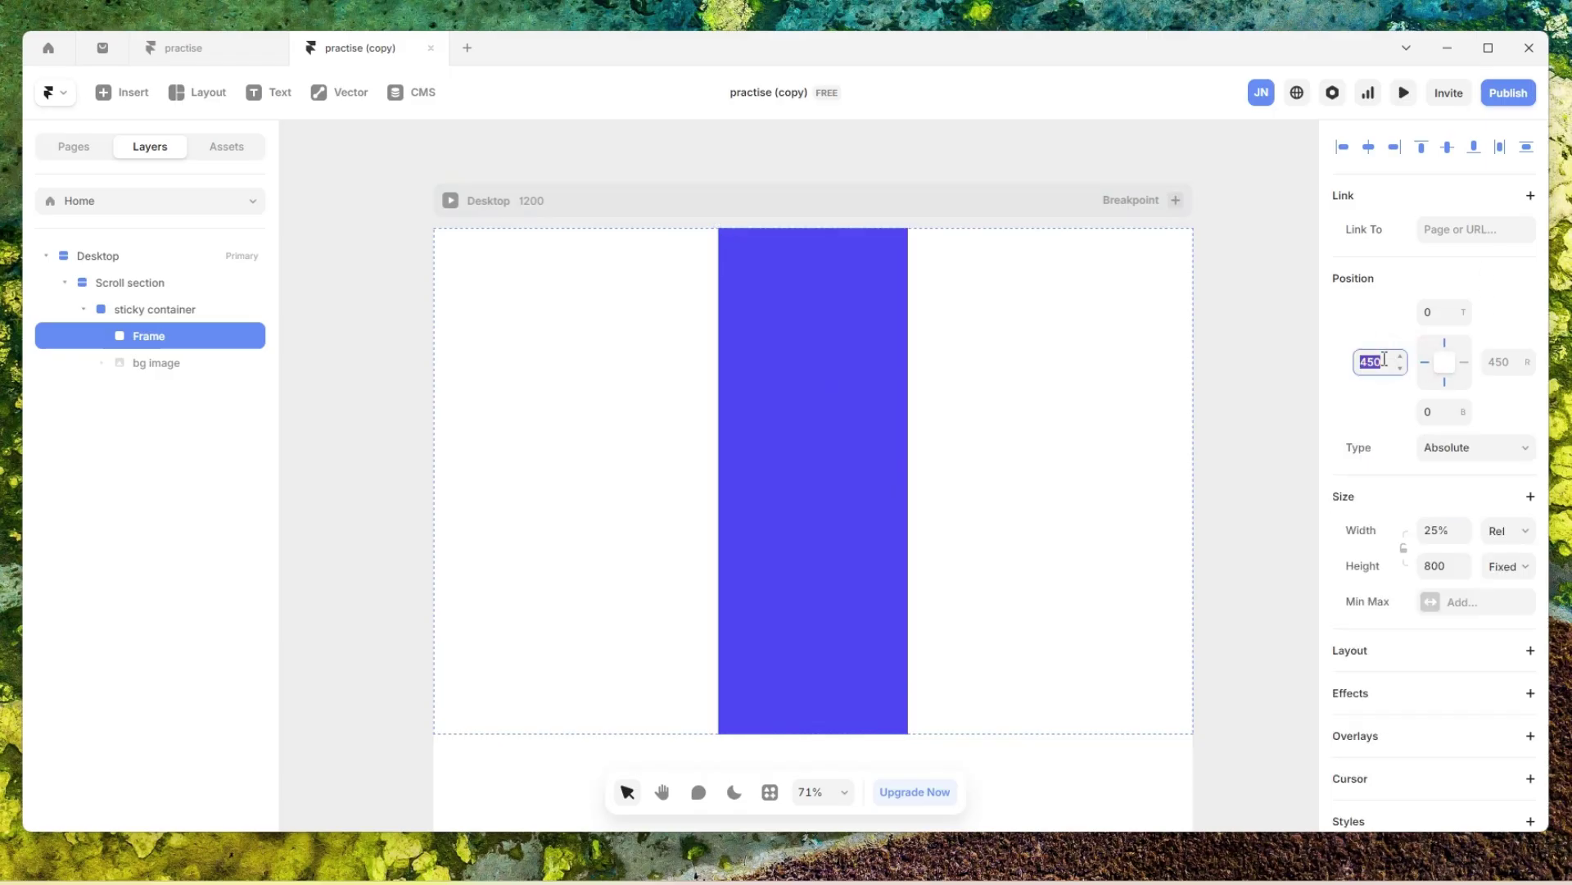
text(0)
key(Return)
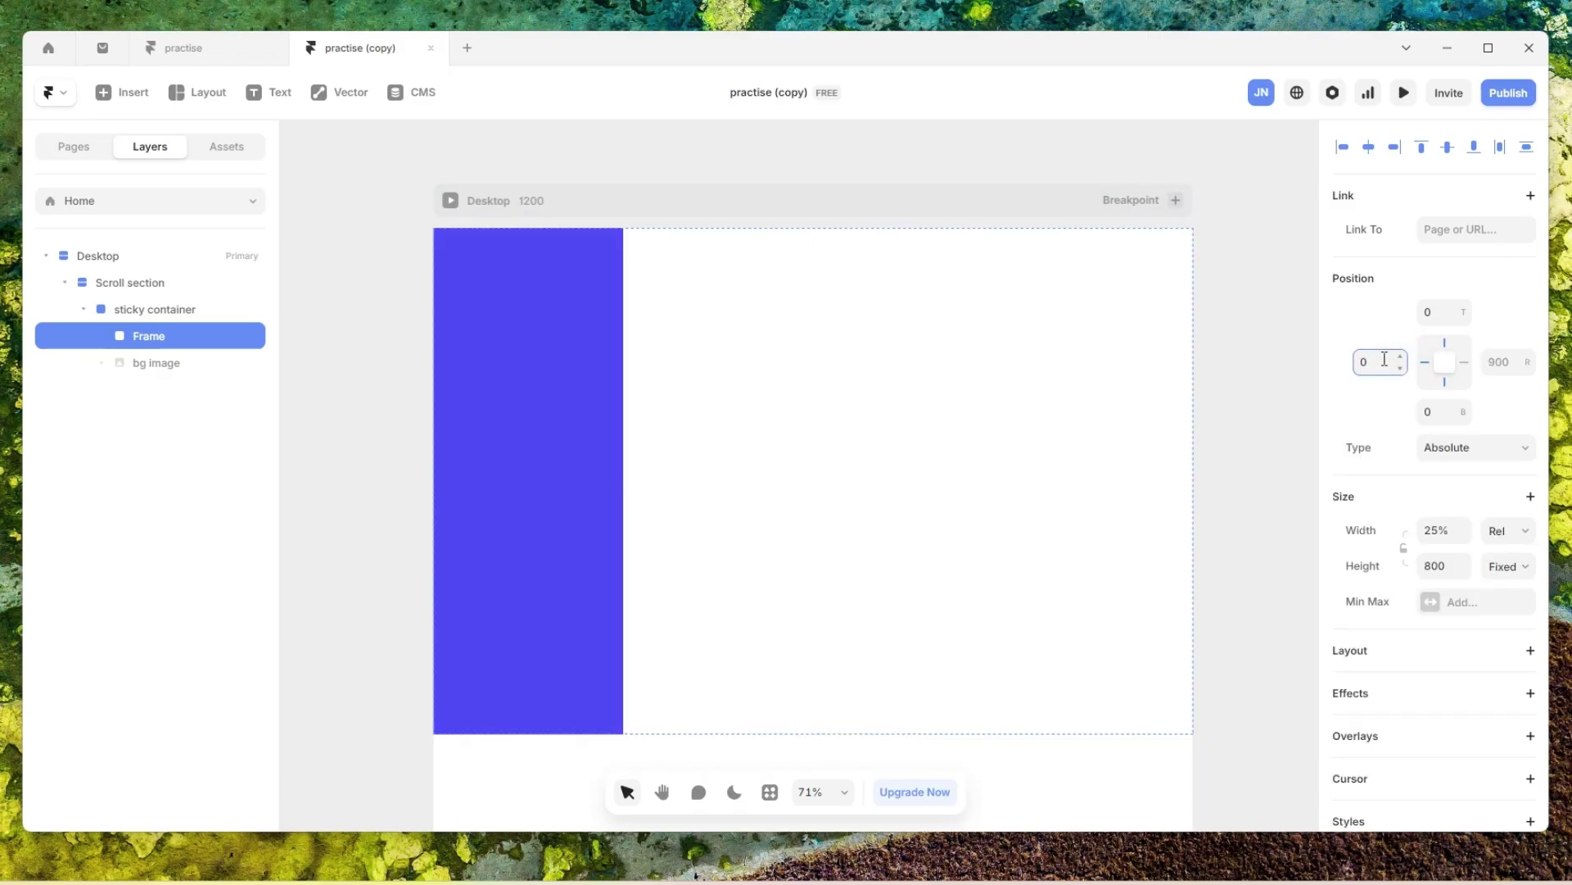
- Reorder the new frame below bg image in the layer tree and rename it "image mask"
scroll(578, 498, down, 2)
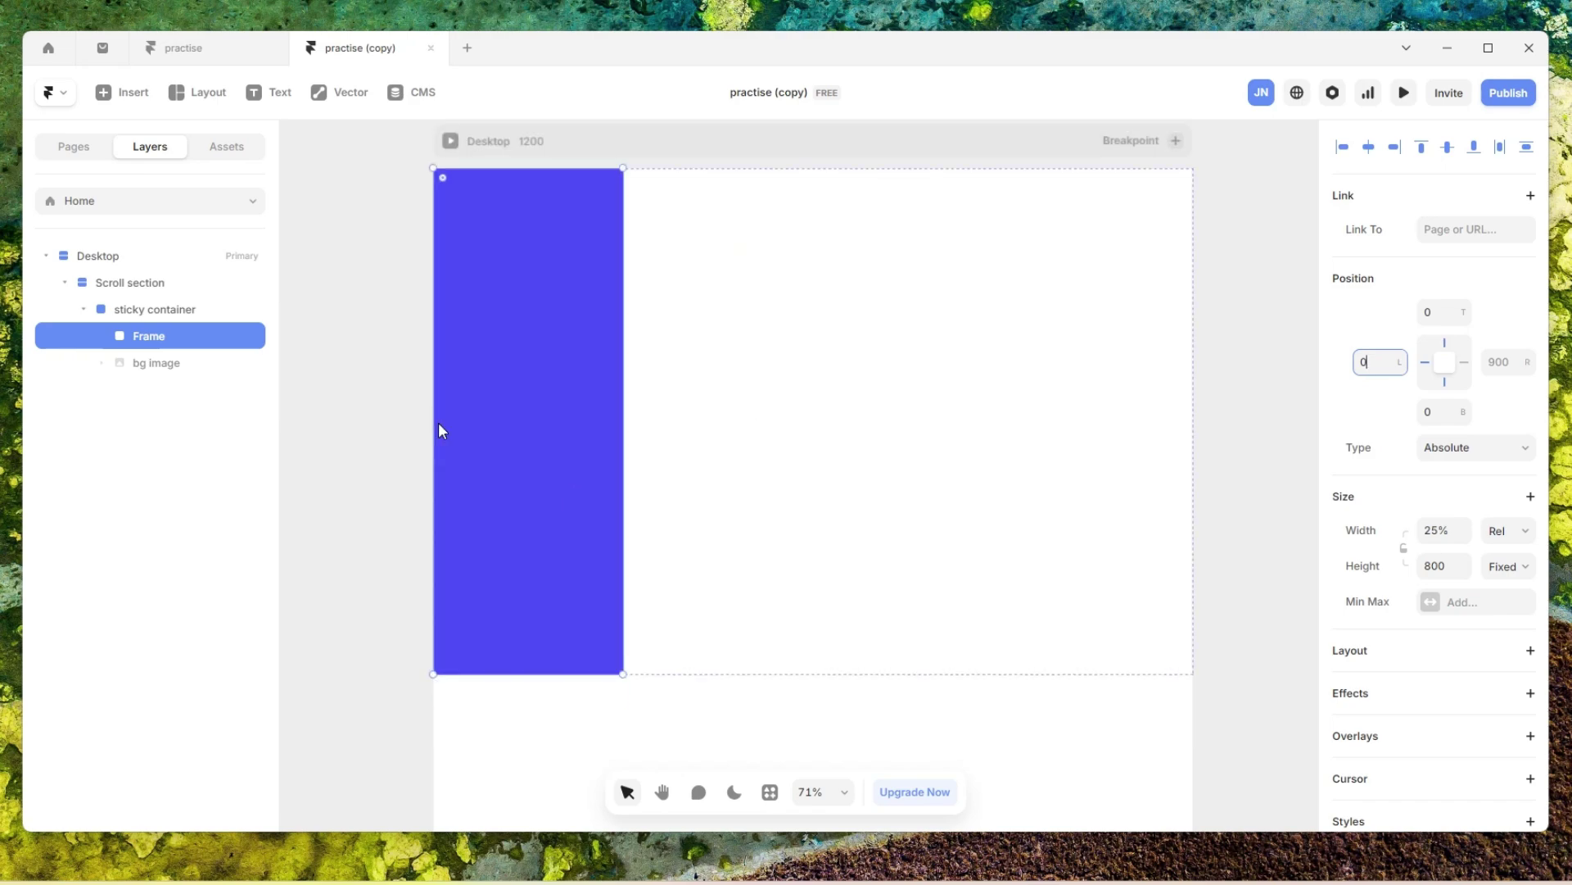
mouse_move(187, 344)
mouse_down()
mouse_move(183, 366)
mouse_move(199, 369)
mouse_up()
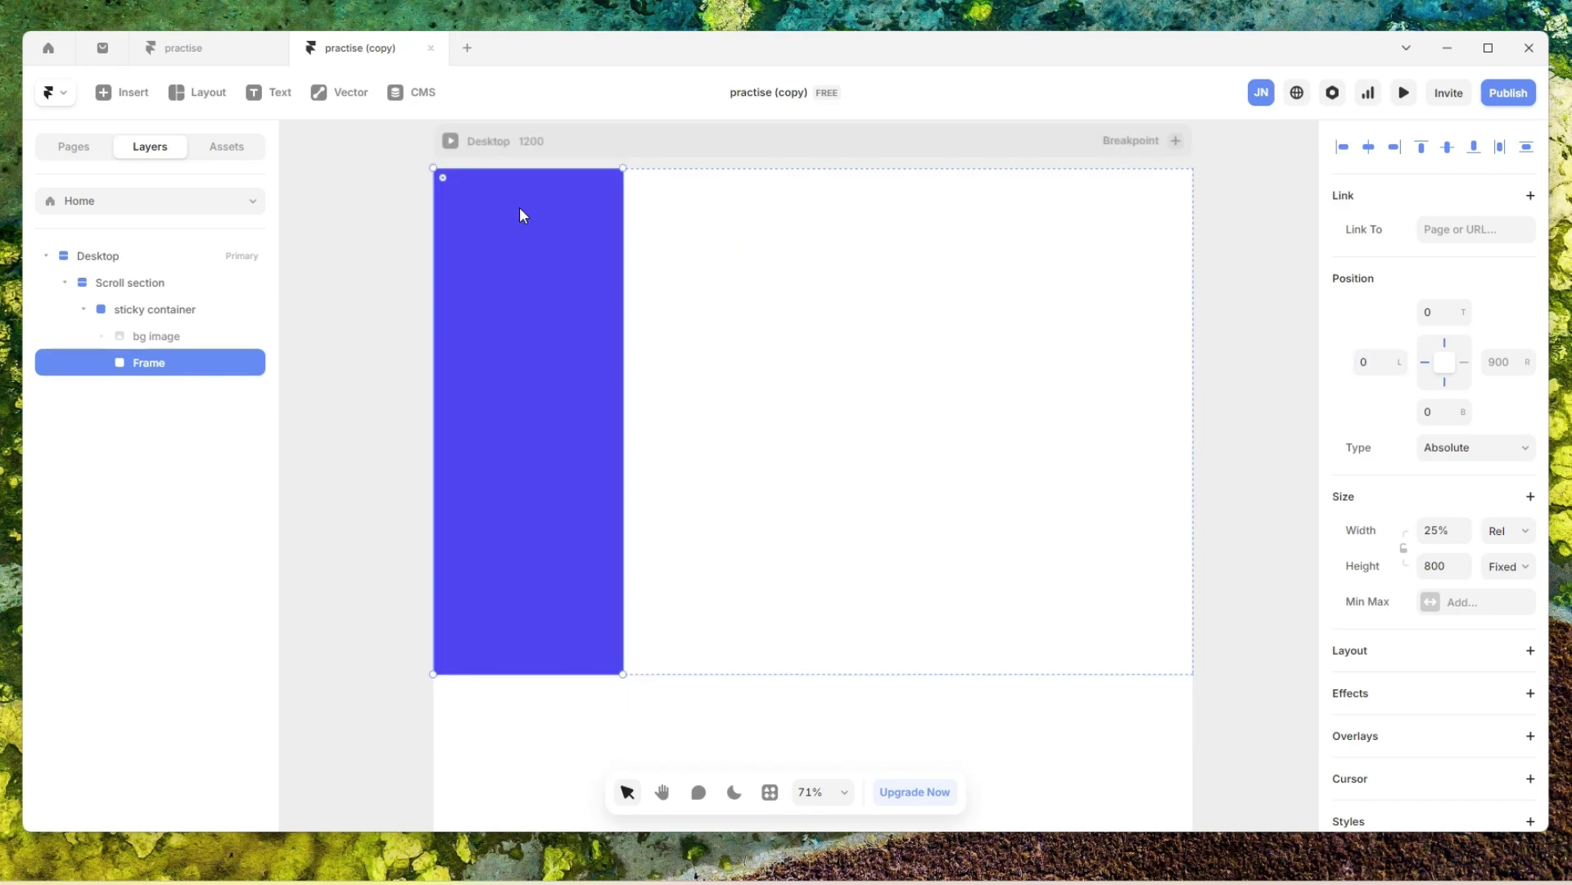
double_click(176, 363)
text(image mask)
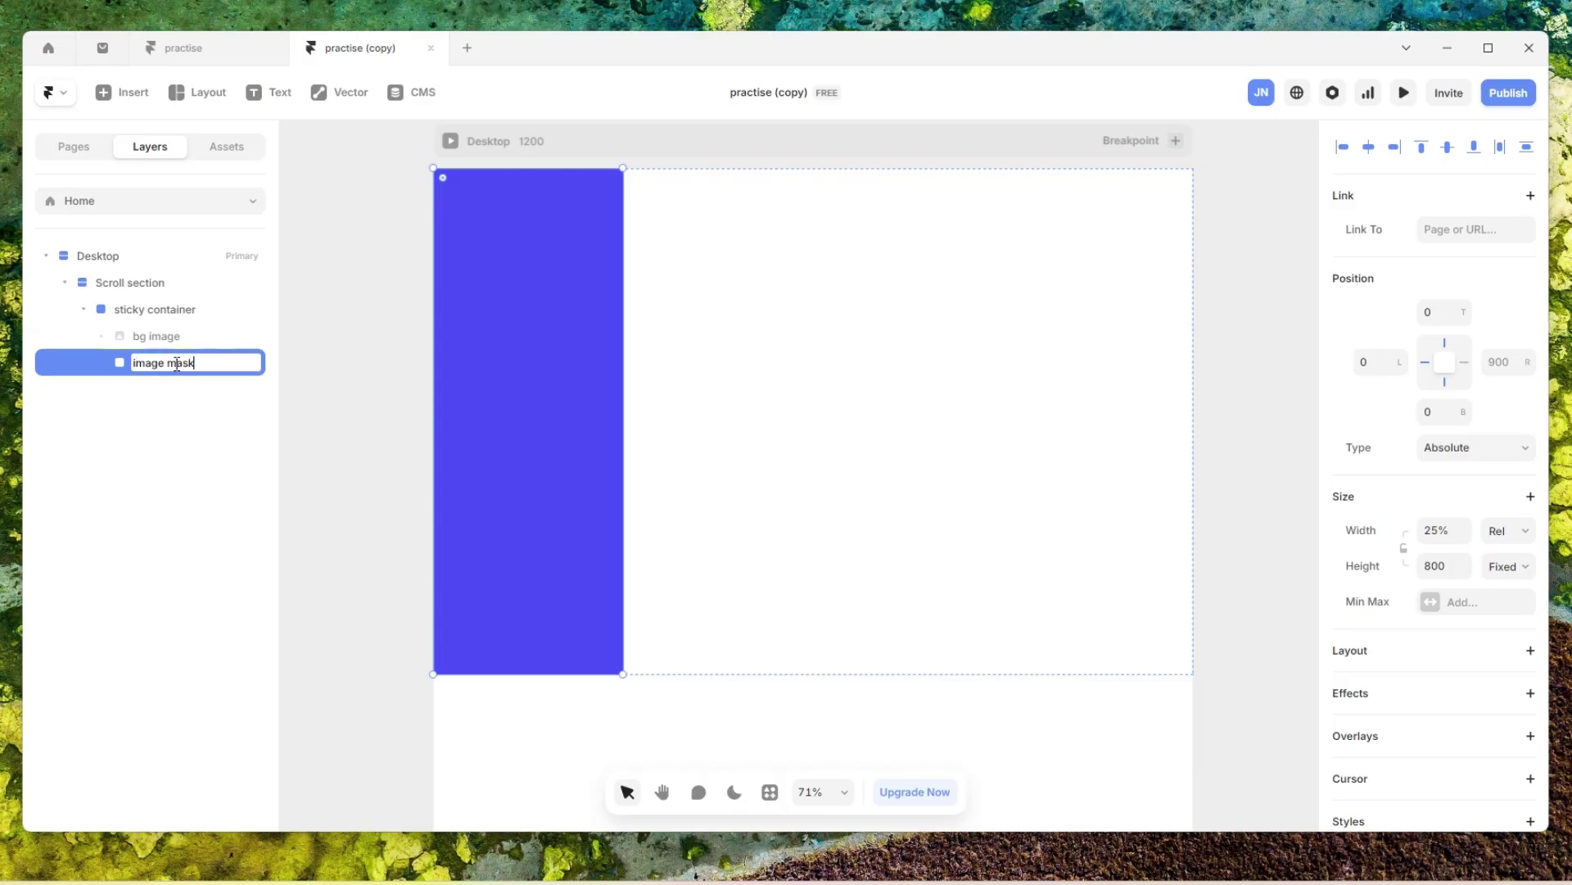
key(Return)
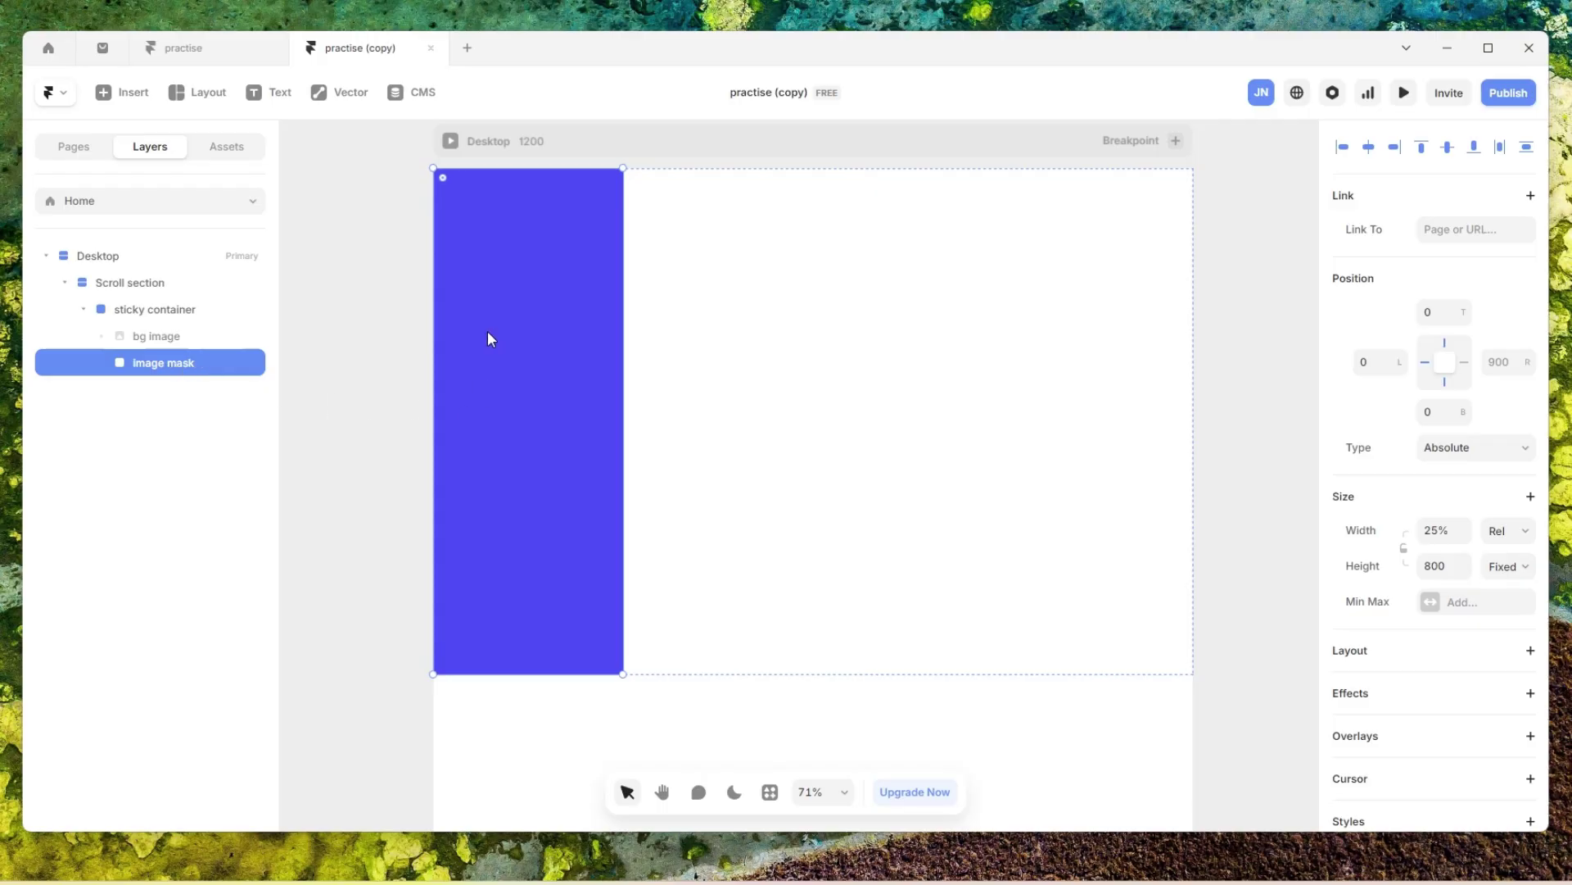
- Remove the image mask's fill and draw a frame about 189 by 515 px inside it
scroll(1408, 634, down, 3)
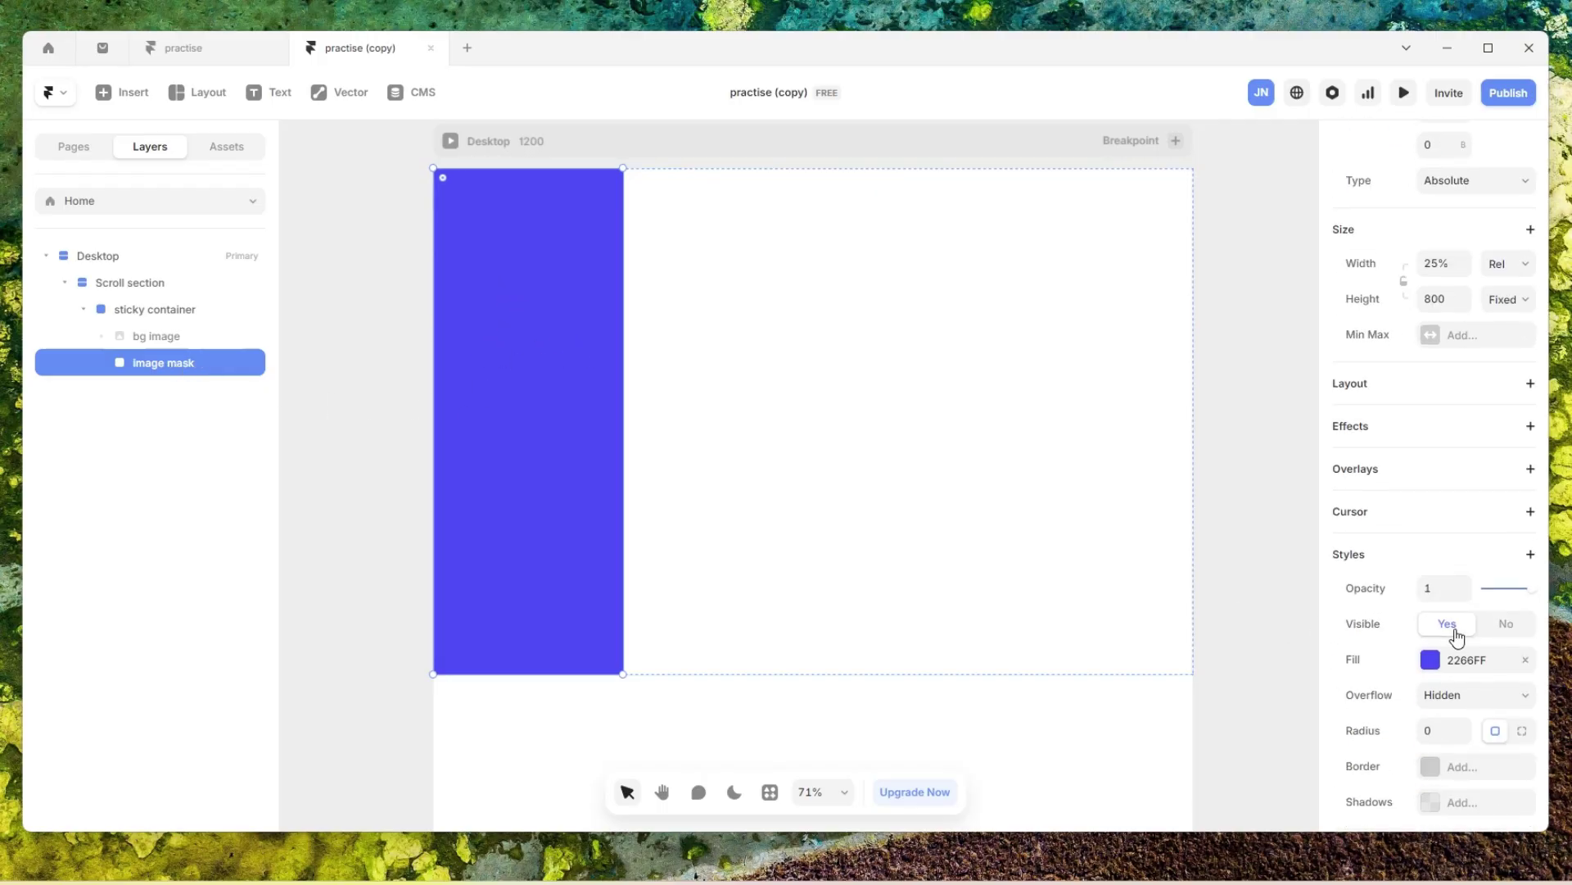
click(1525, 659)
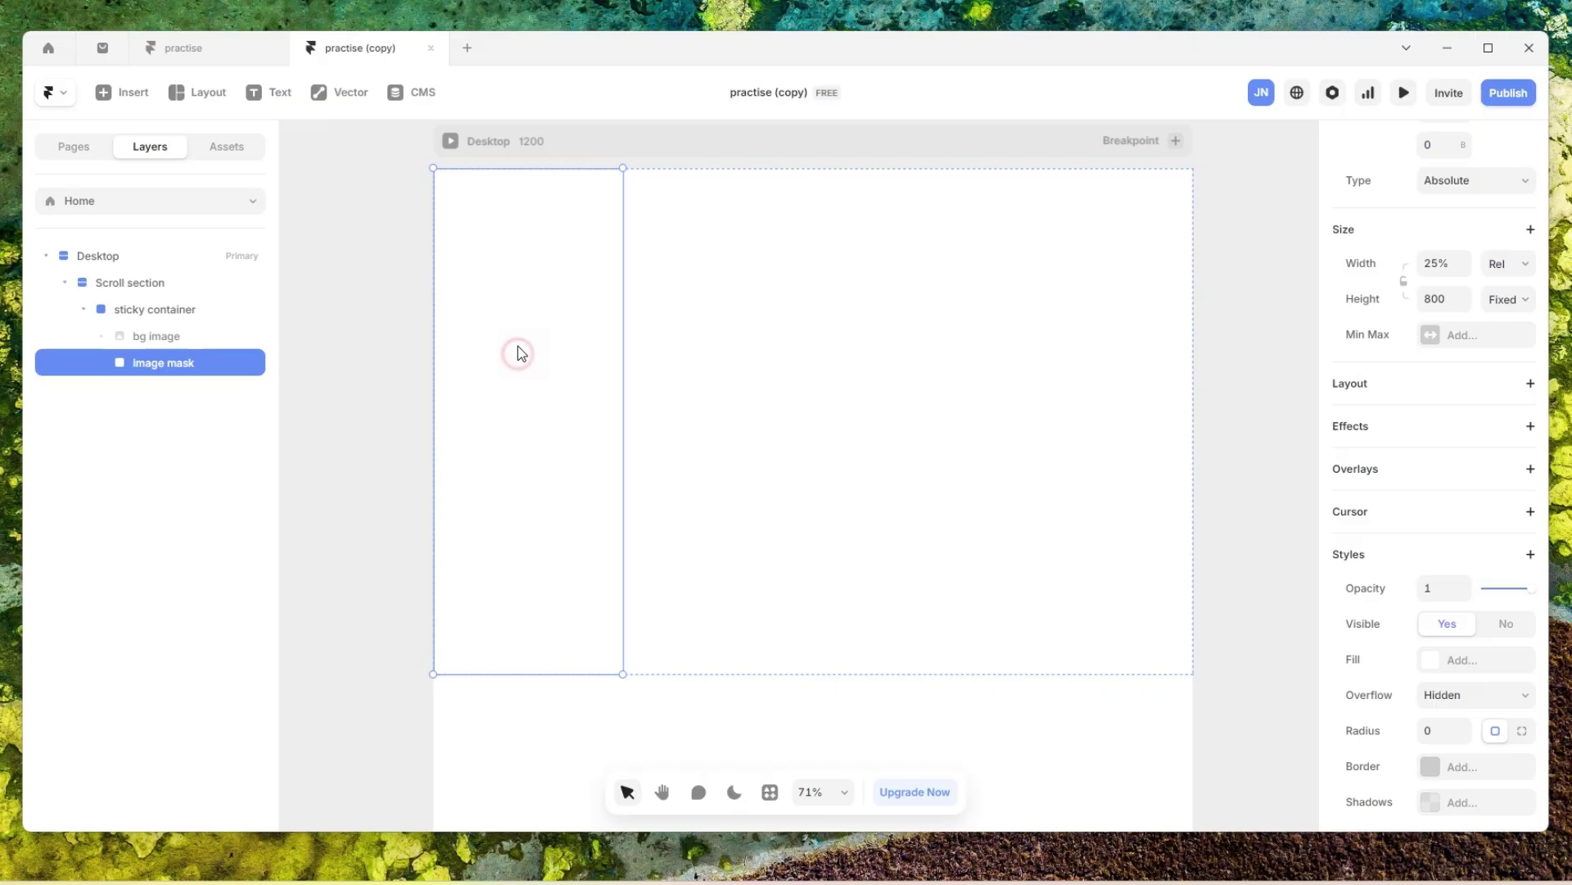
key(f)
drag(496, 273, 595, 598)
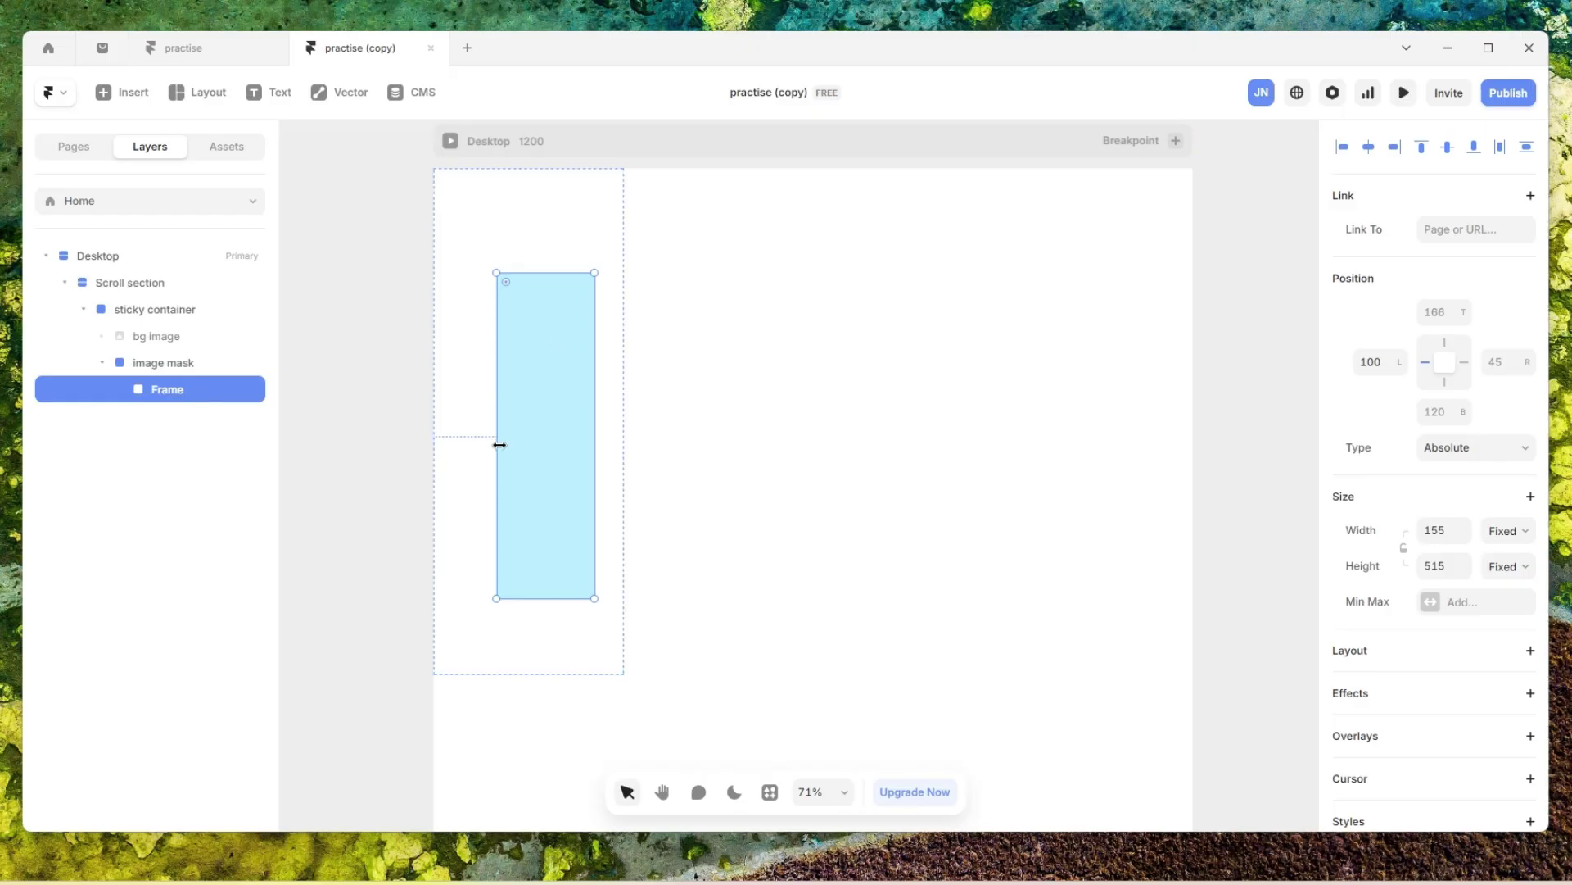
drag(497, 442, 474, 456)
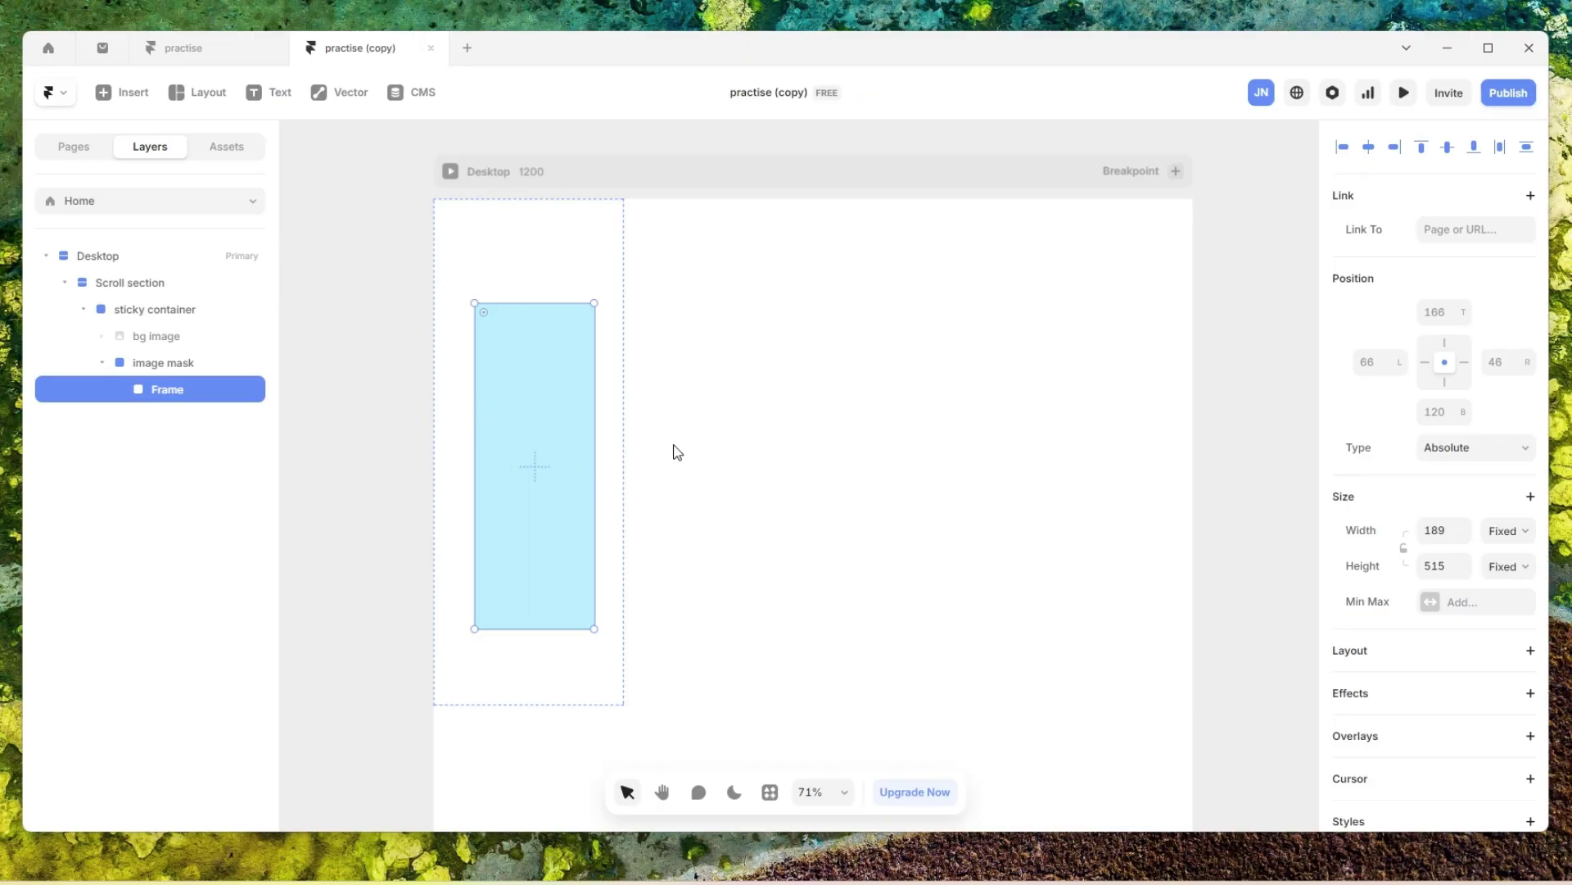
- Pin the inner frame to the left, top and bottom edges of the image mask with 0 offsets
click(1424, 362)
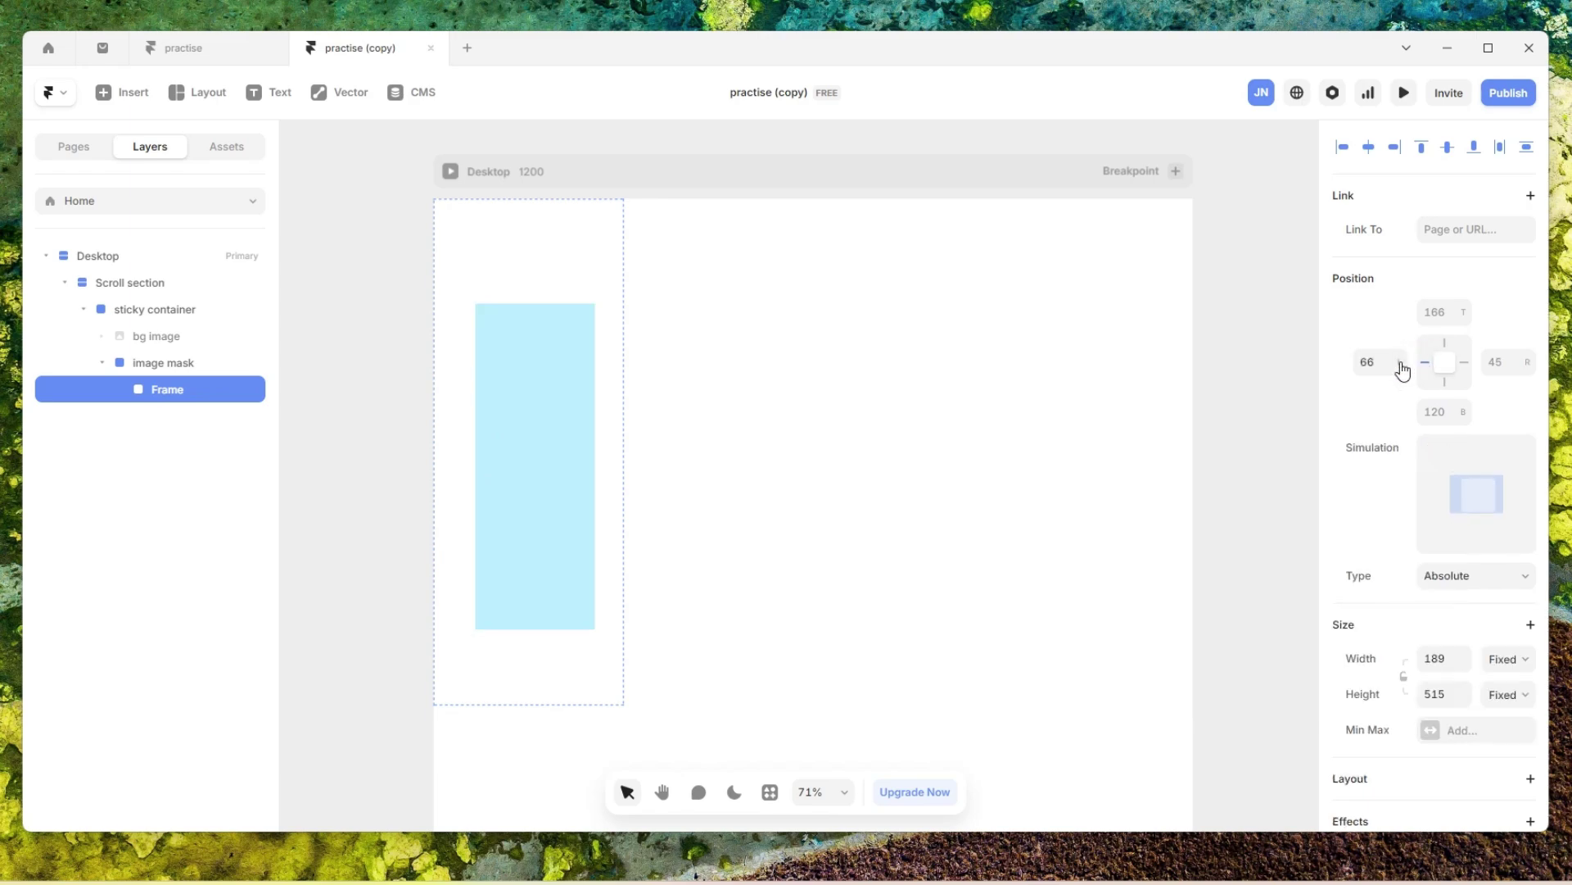
click(1375, 362)
key(Return)
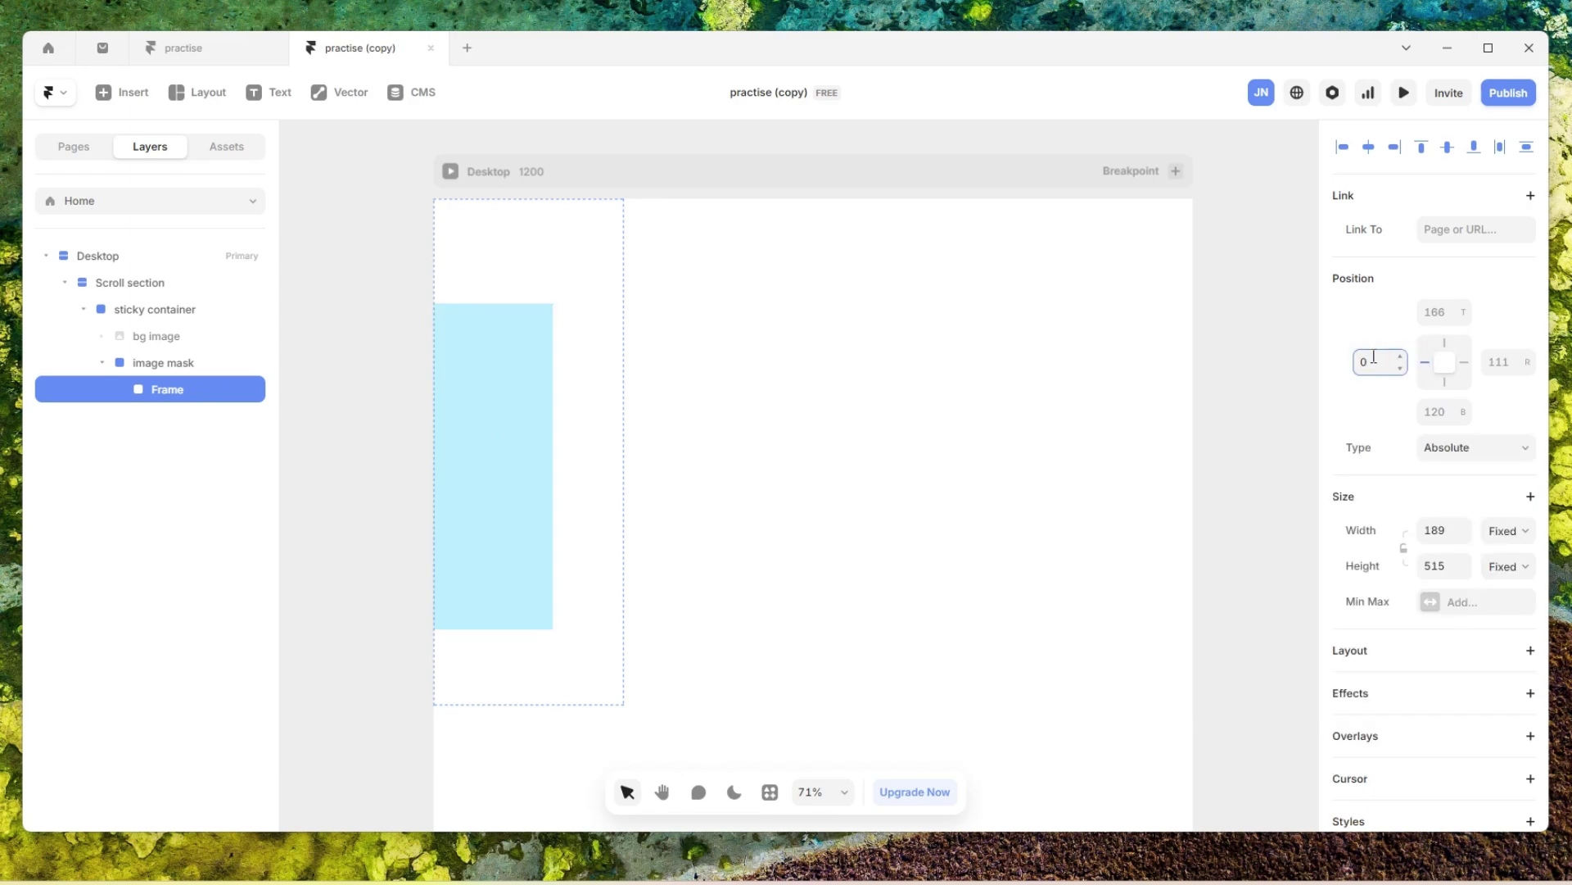
click(1444, 343)
click(1445, 313)
text(0)
key(Return)
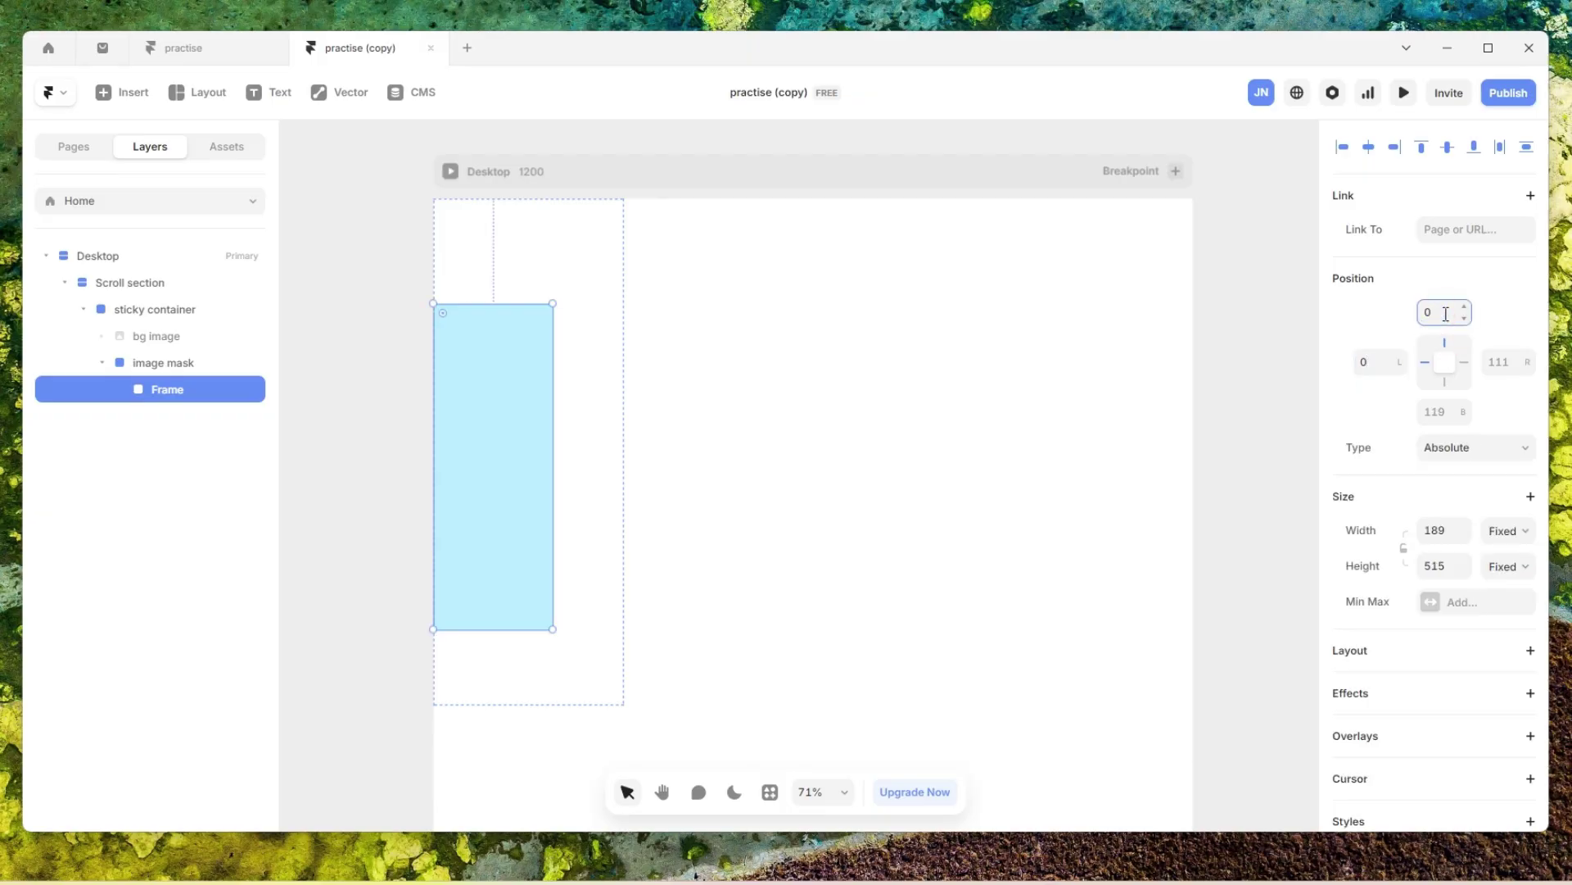
click(1445, 382)
click(1445, 412)
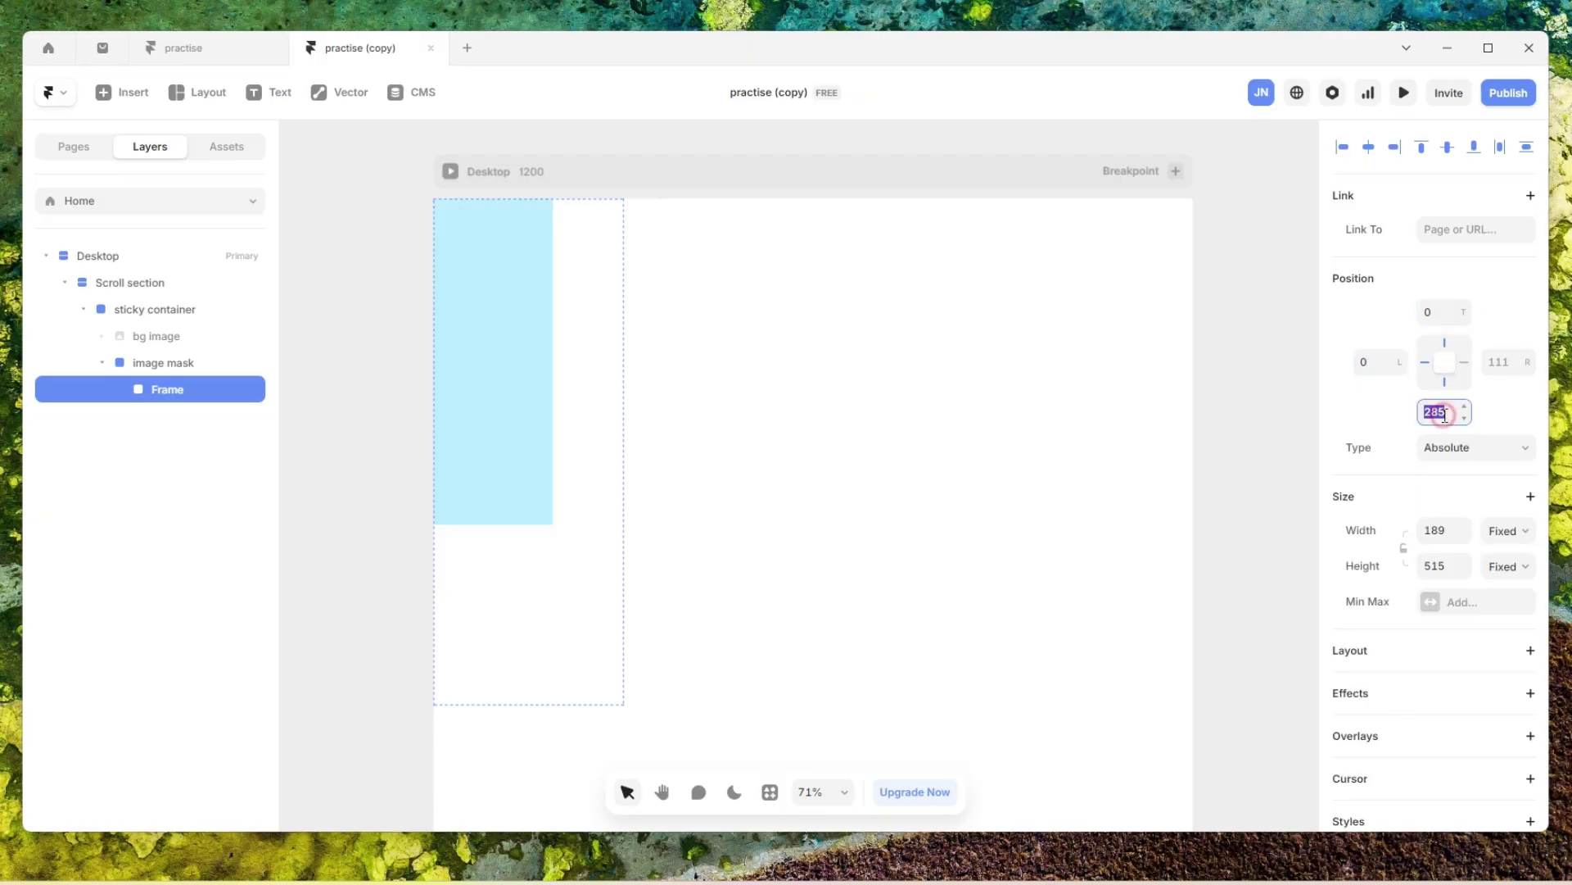
text(0)
key(Return)
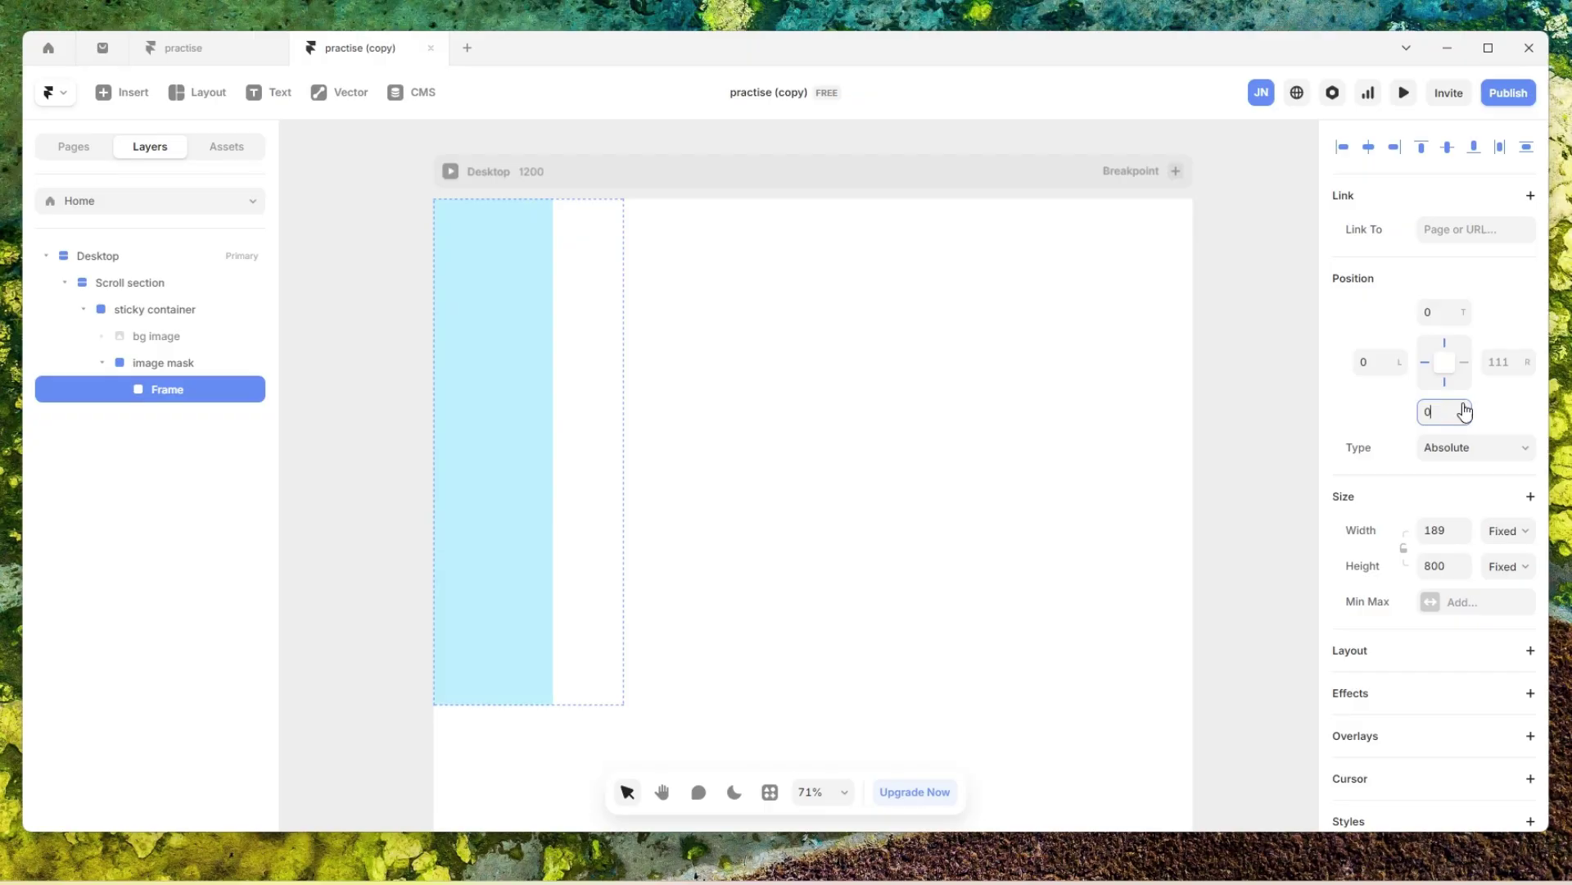
- Widen the inner frame to 1200 px so it spans the full width of the sticky container
drag(553, 403, 1192, 456)
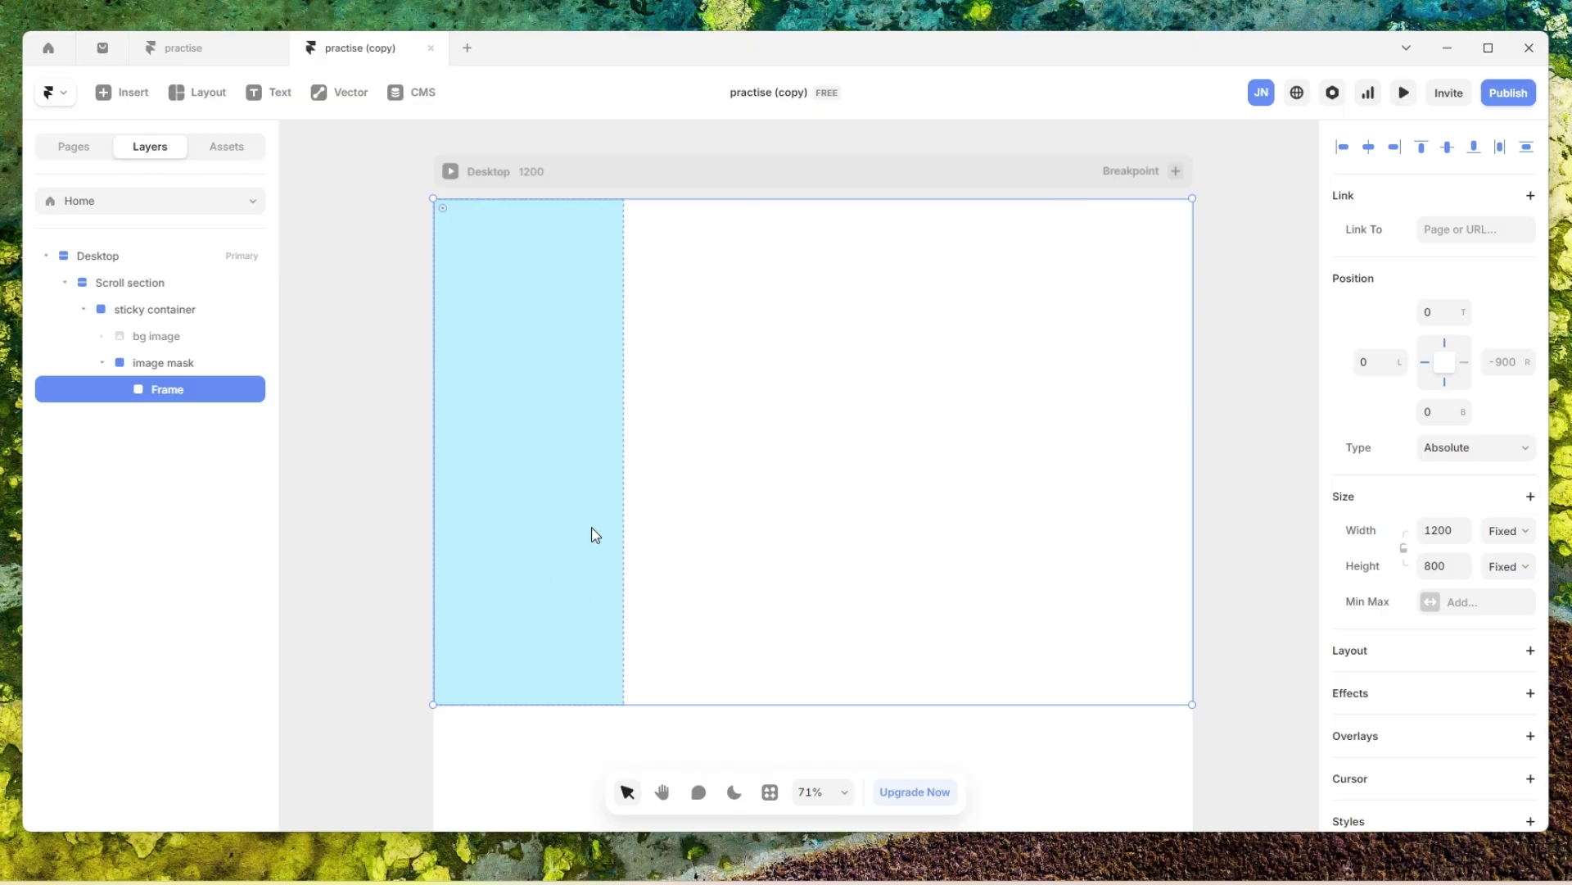
click(156, 363)
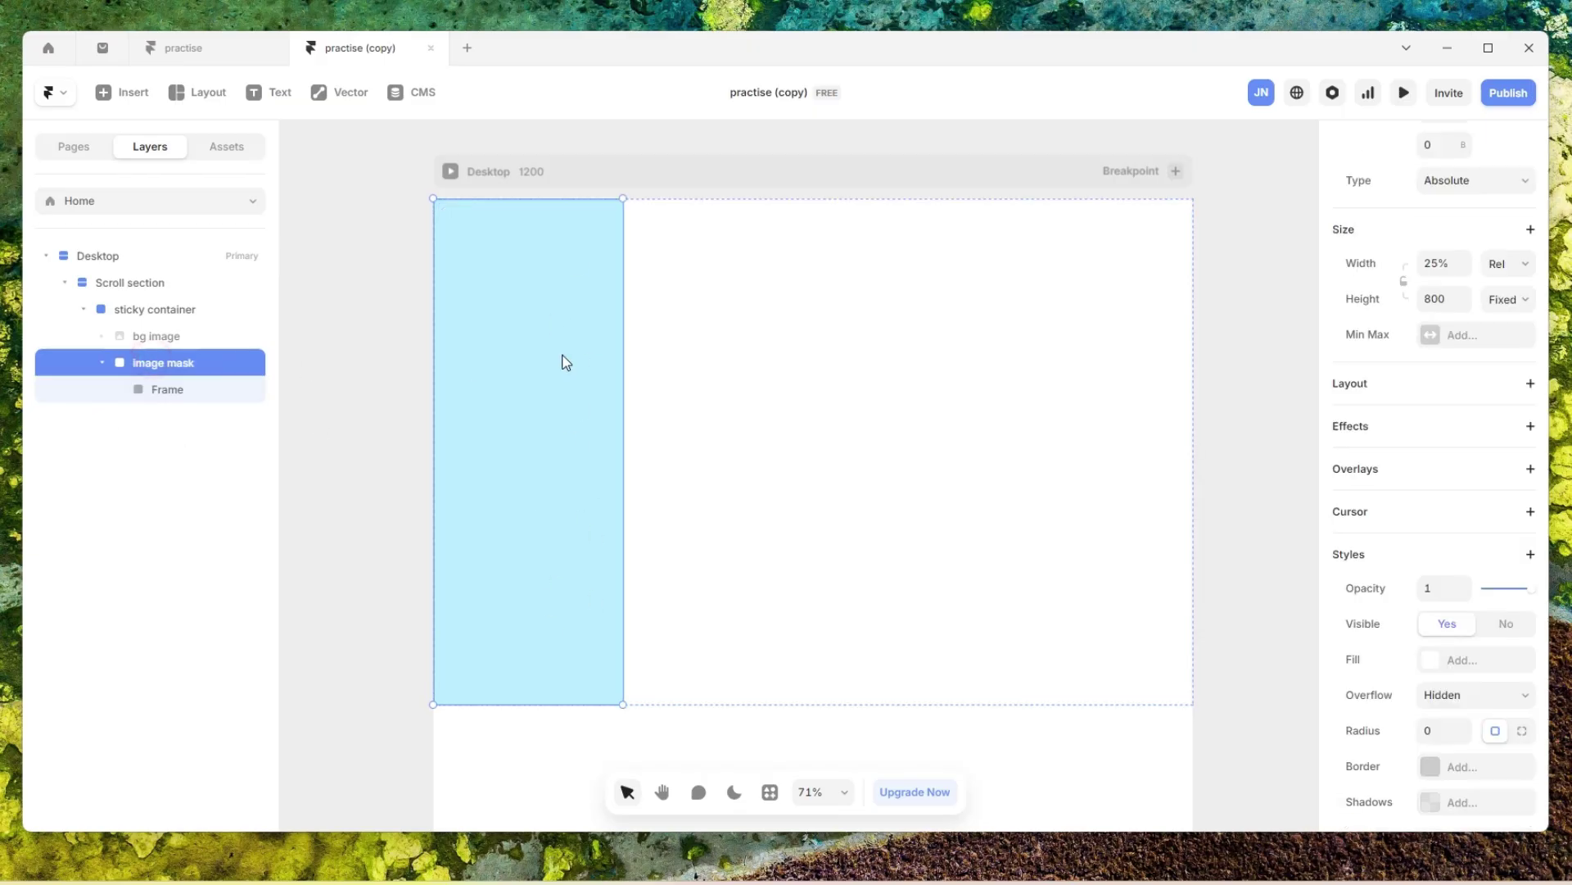
click(155, 389)
click(162, 363)
scroll(1510, 302, up, 5)
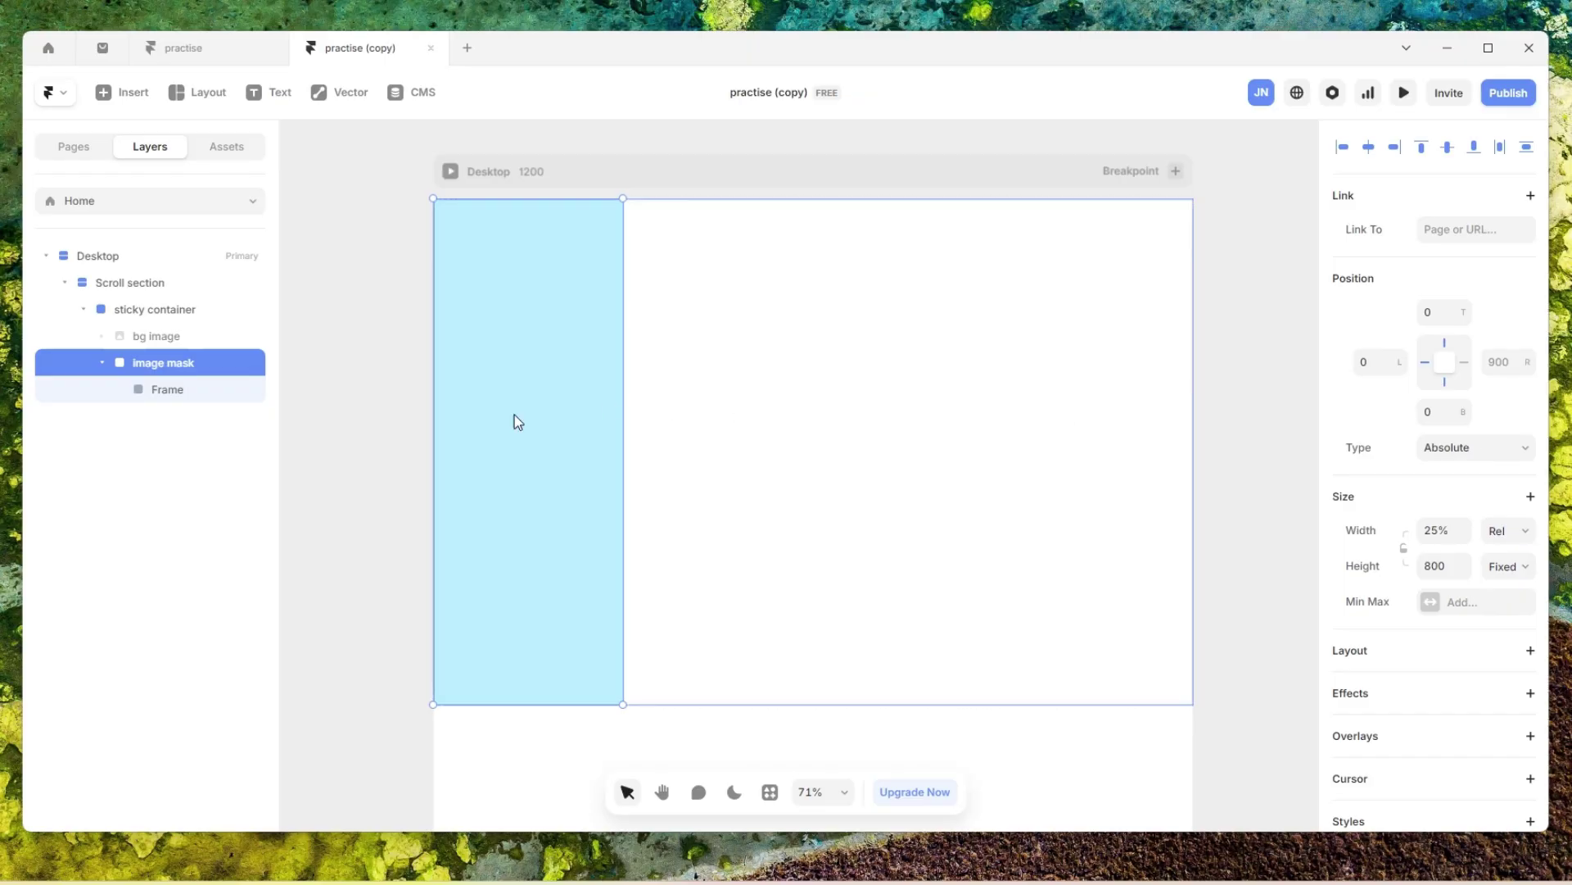
- Change the inner frame's fill to an image, using the Unsplash plugin to search for "car" and insert a desert road photo
click(202, 397)
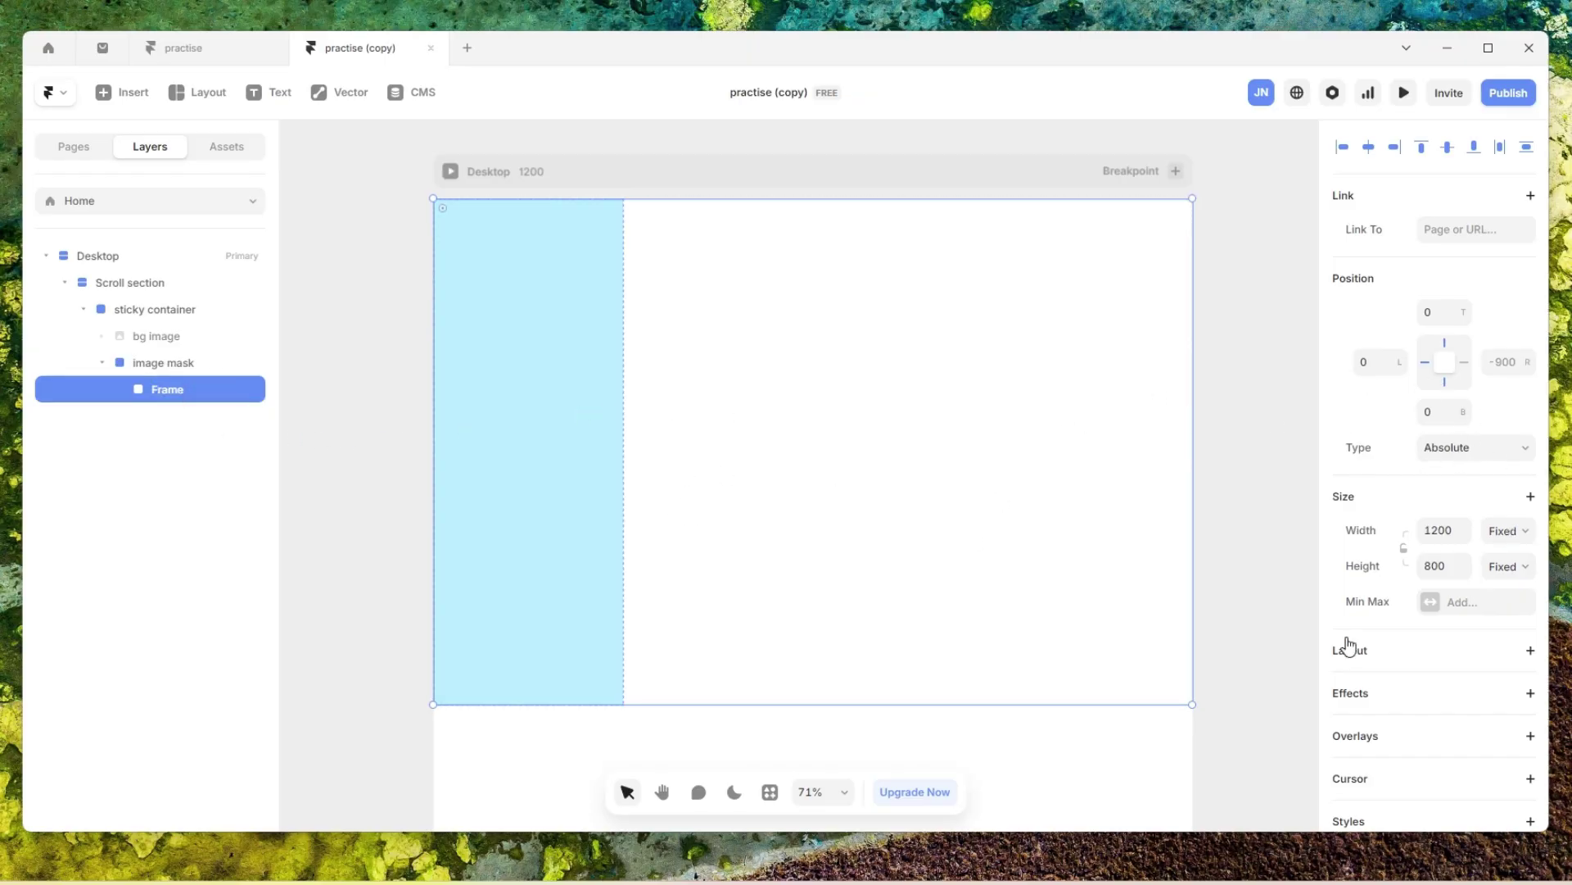
scroll(1434, 639, down, 5)
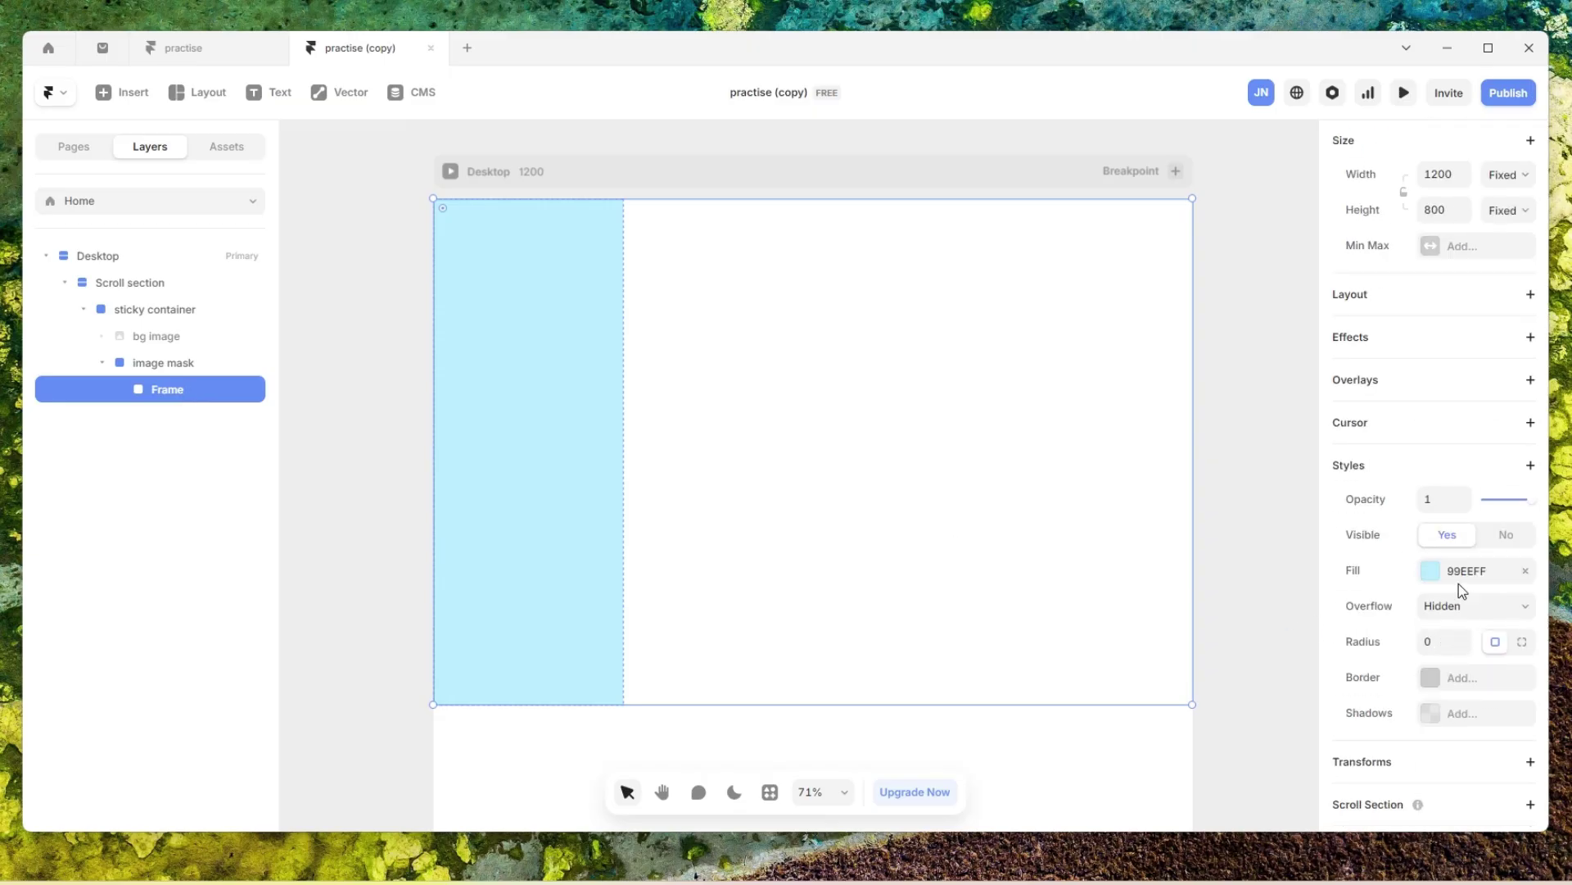
click(1466, 571)
click(1271, 531)
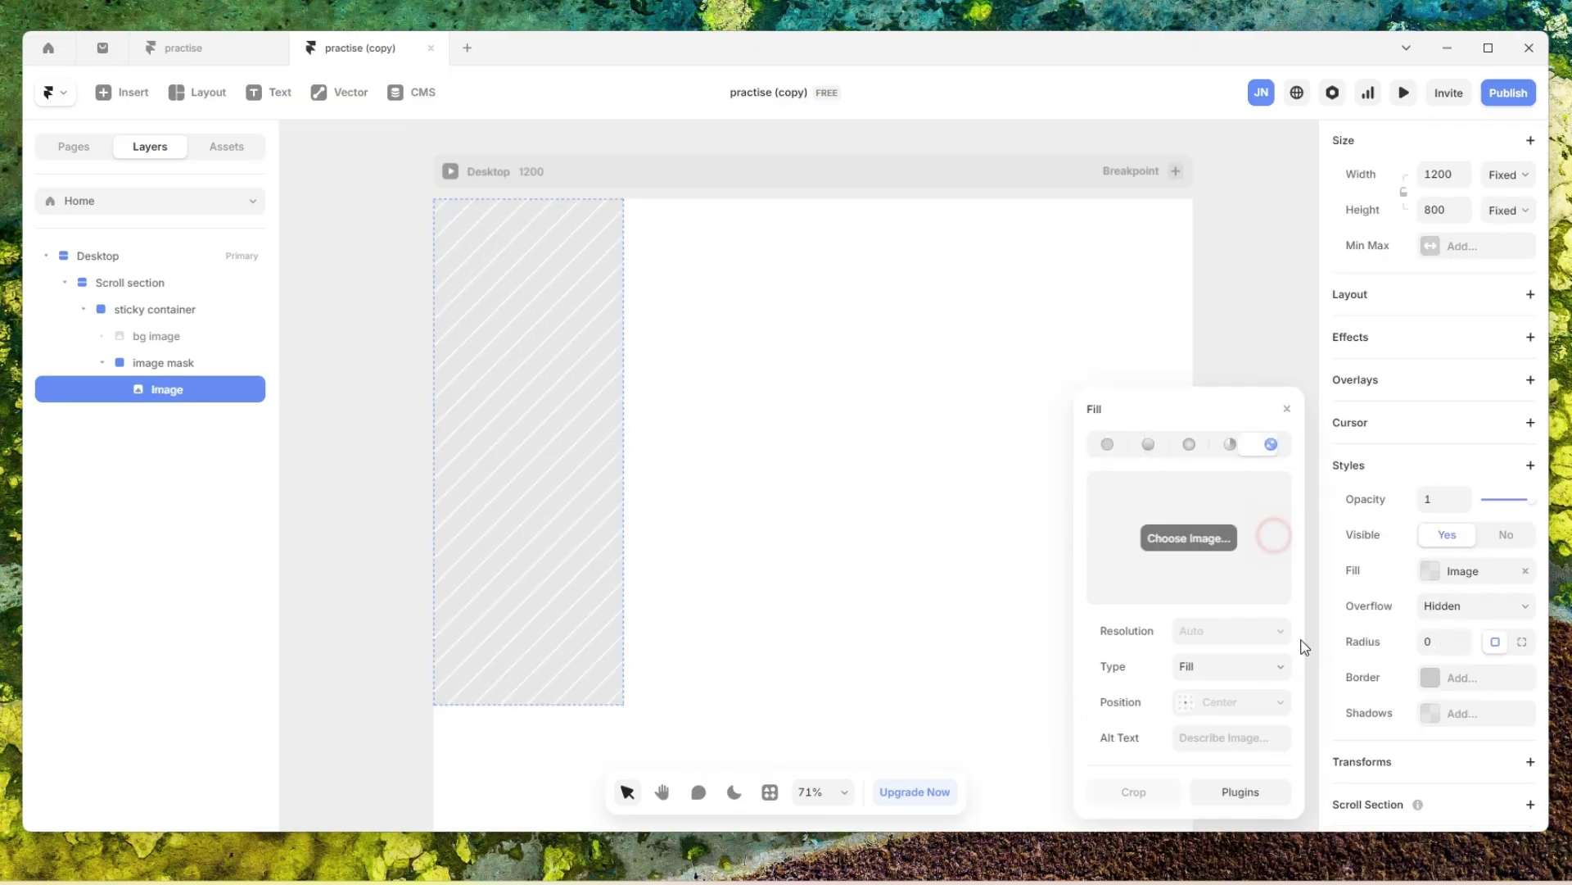
click(1241, 791)
click(1188, 492)
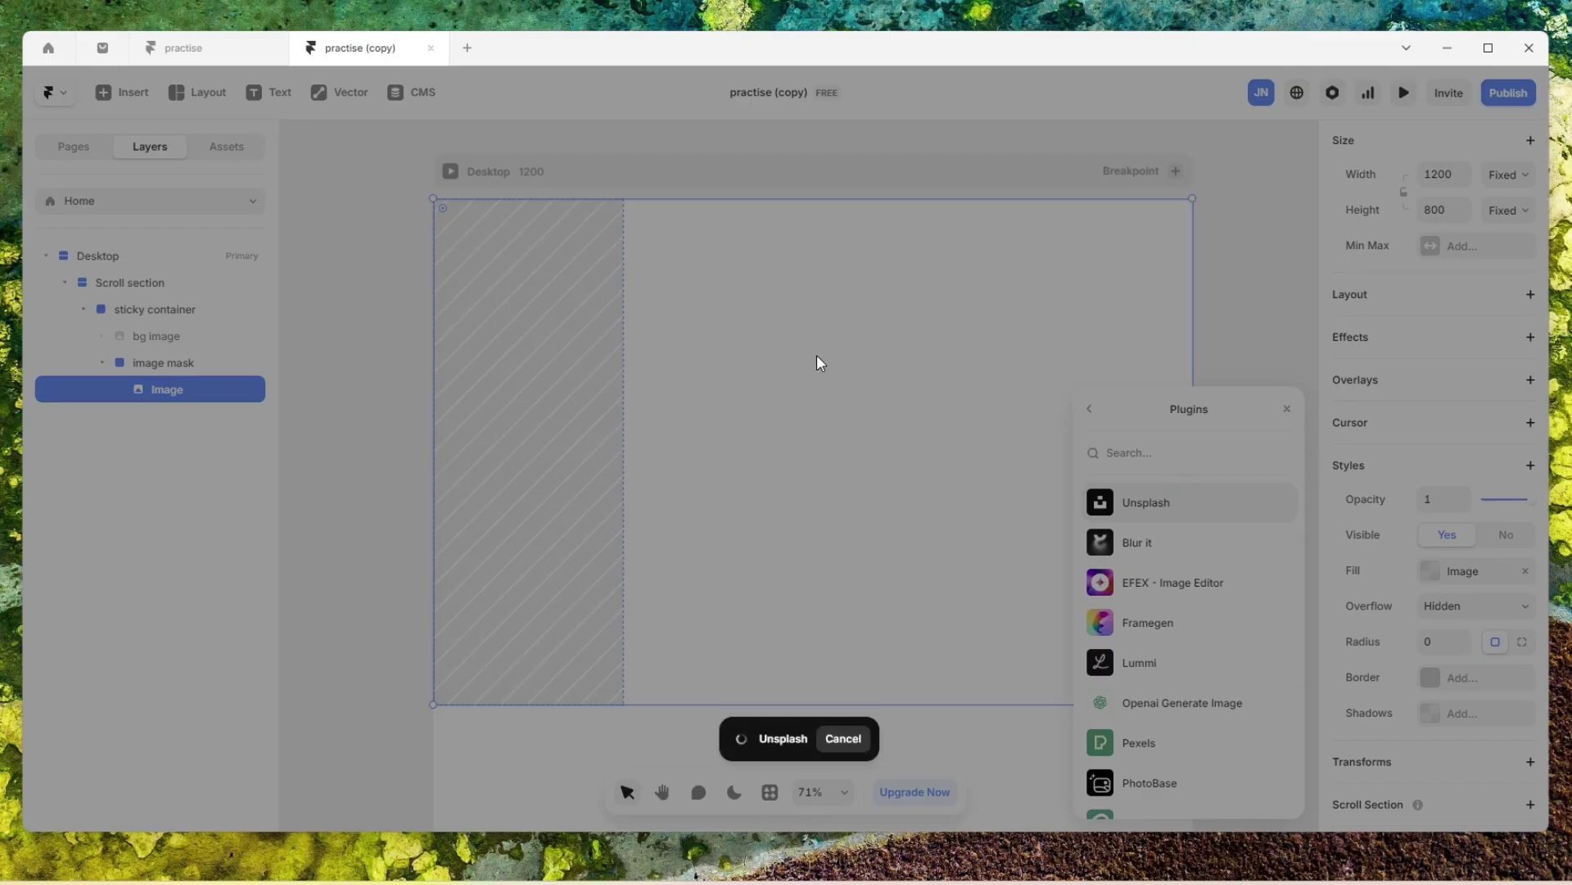
text(car)
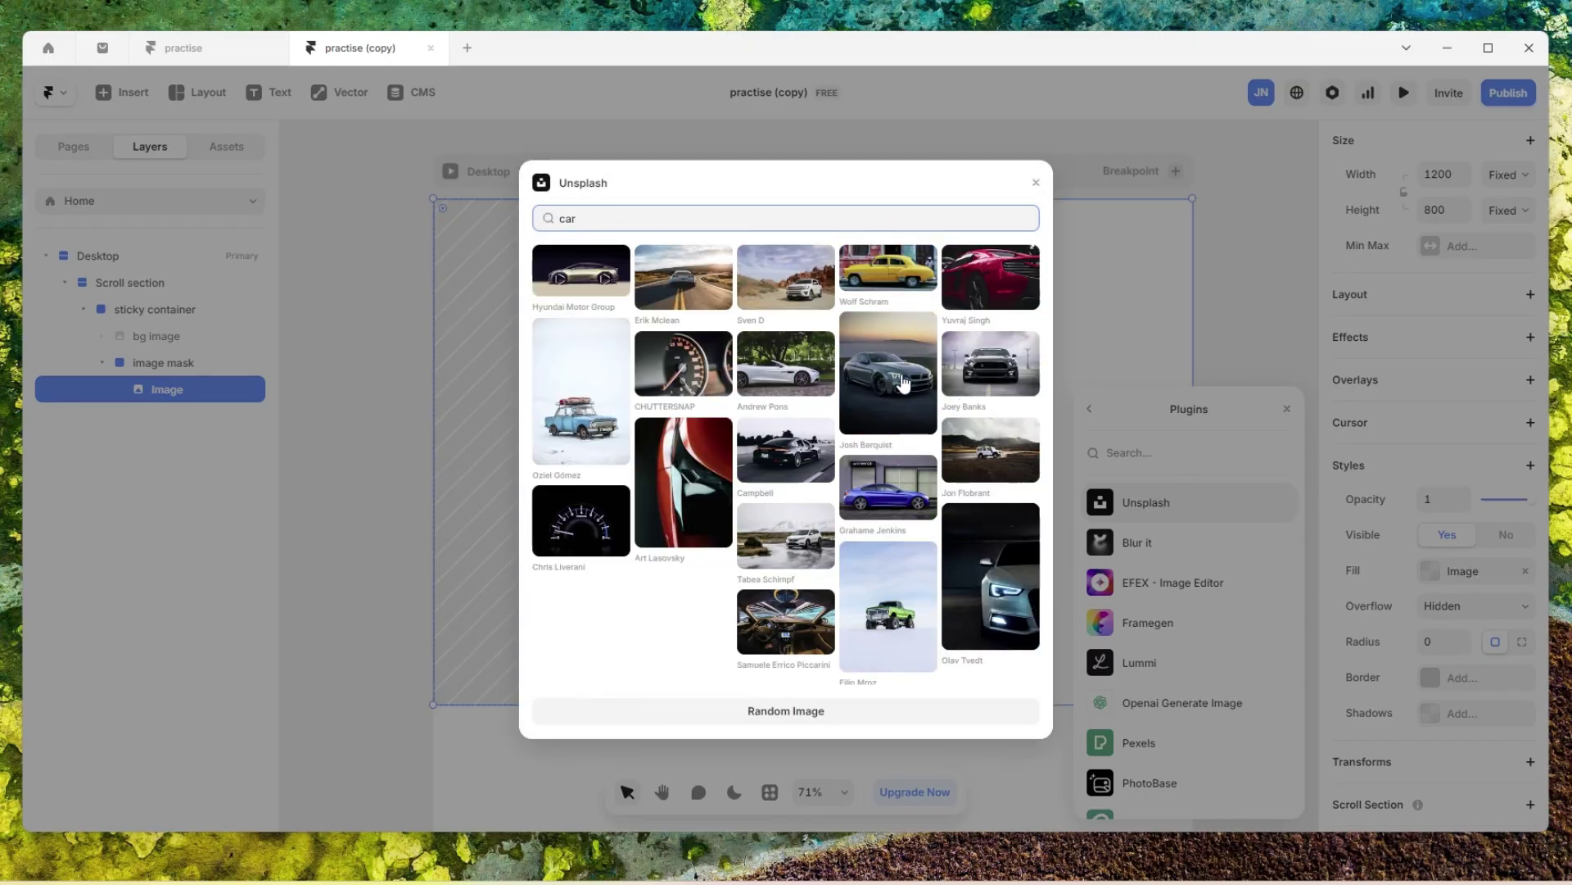
click(835, 243)
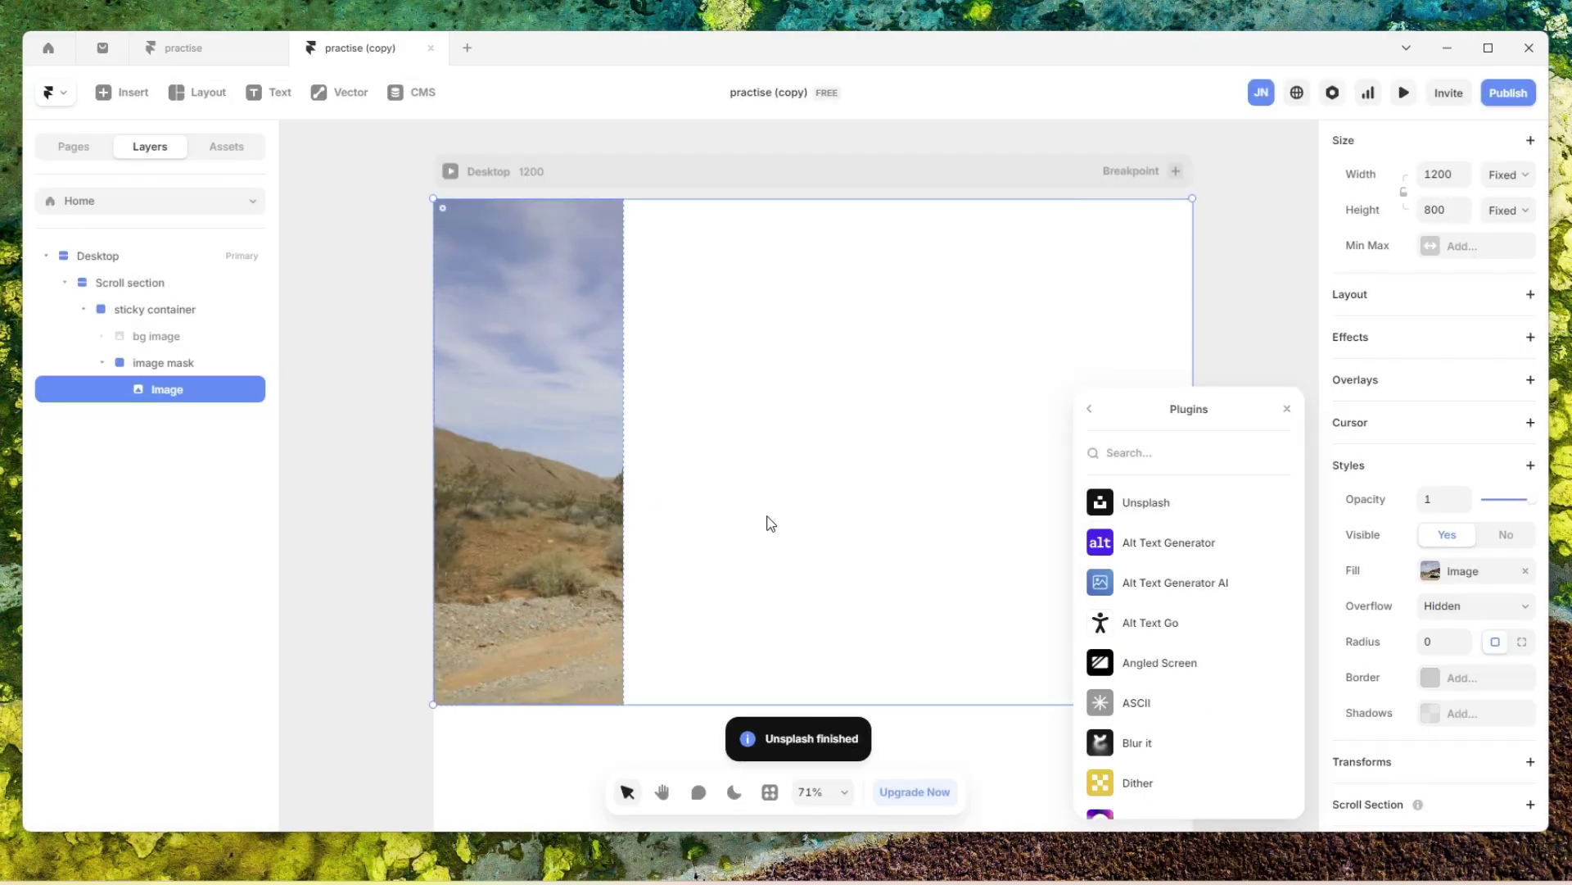
click(354, 246)
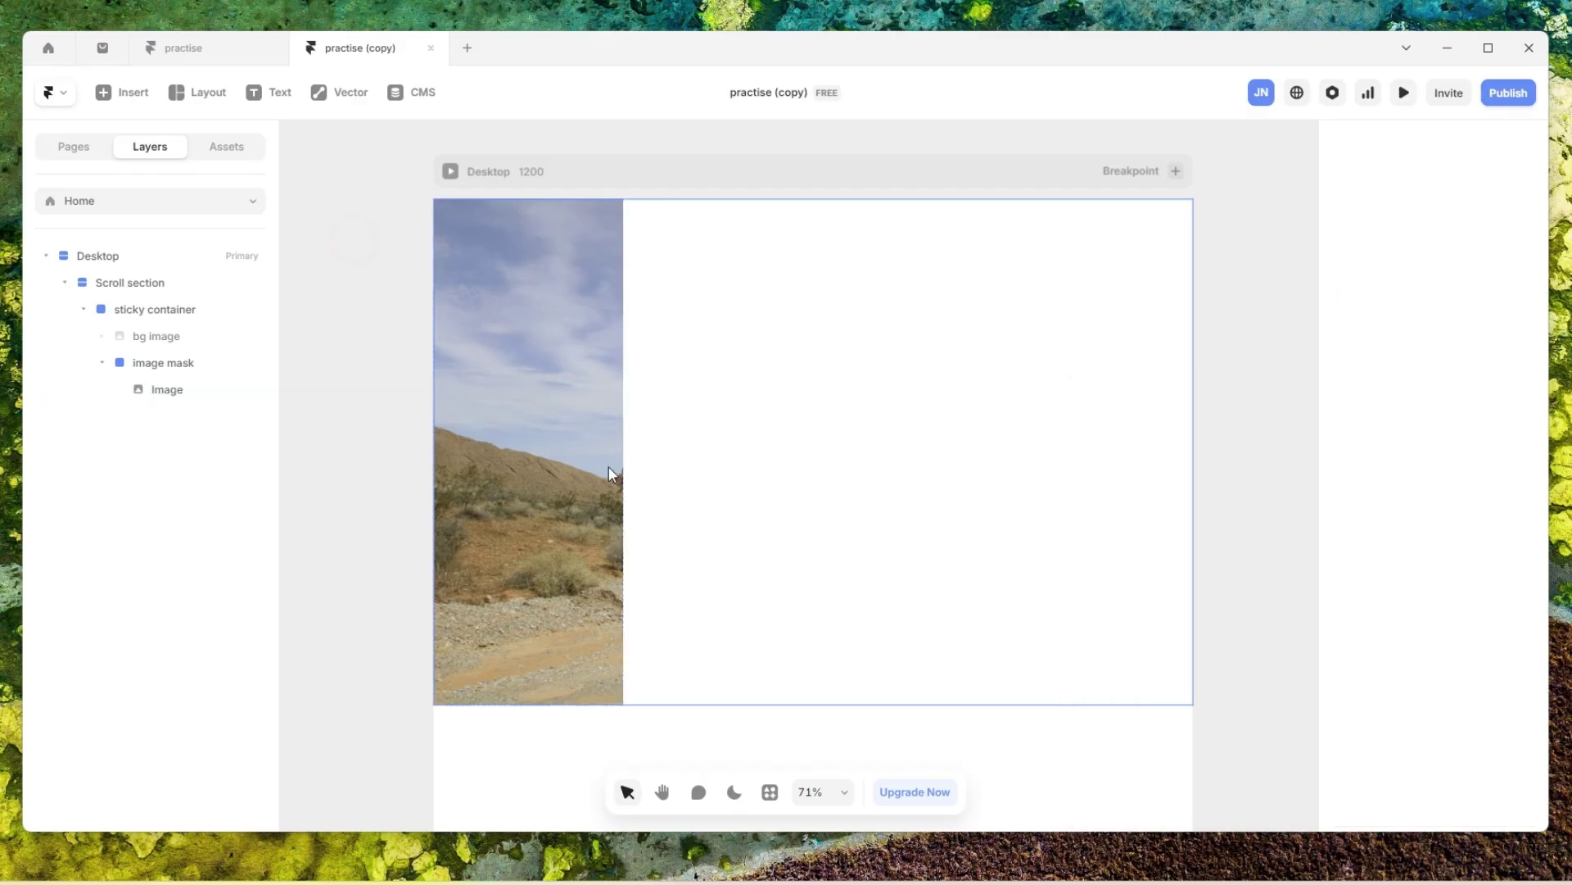
- Duplicate the image mask together with its nested image three times
click(197, 363)
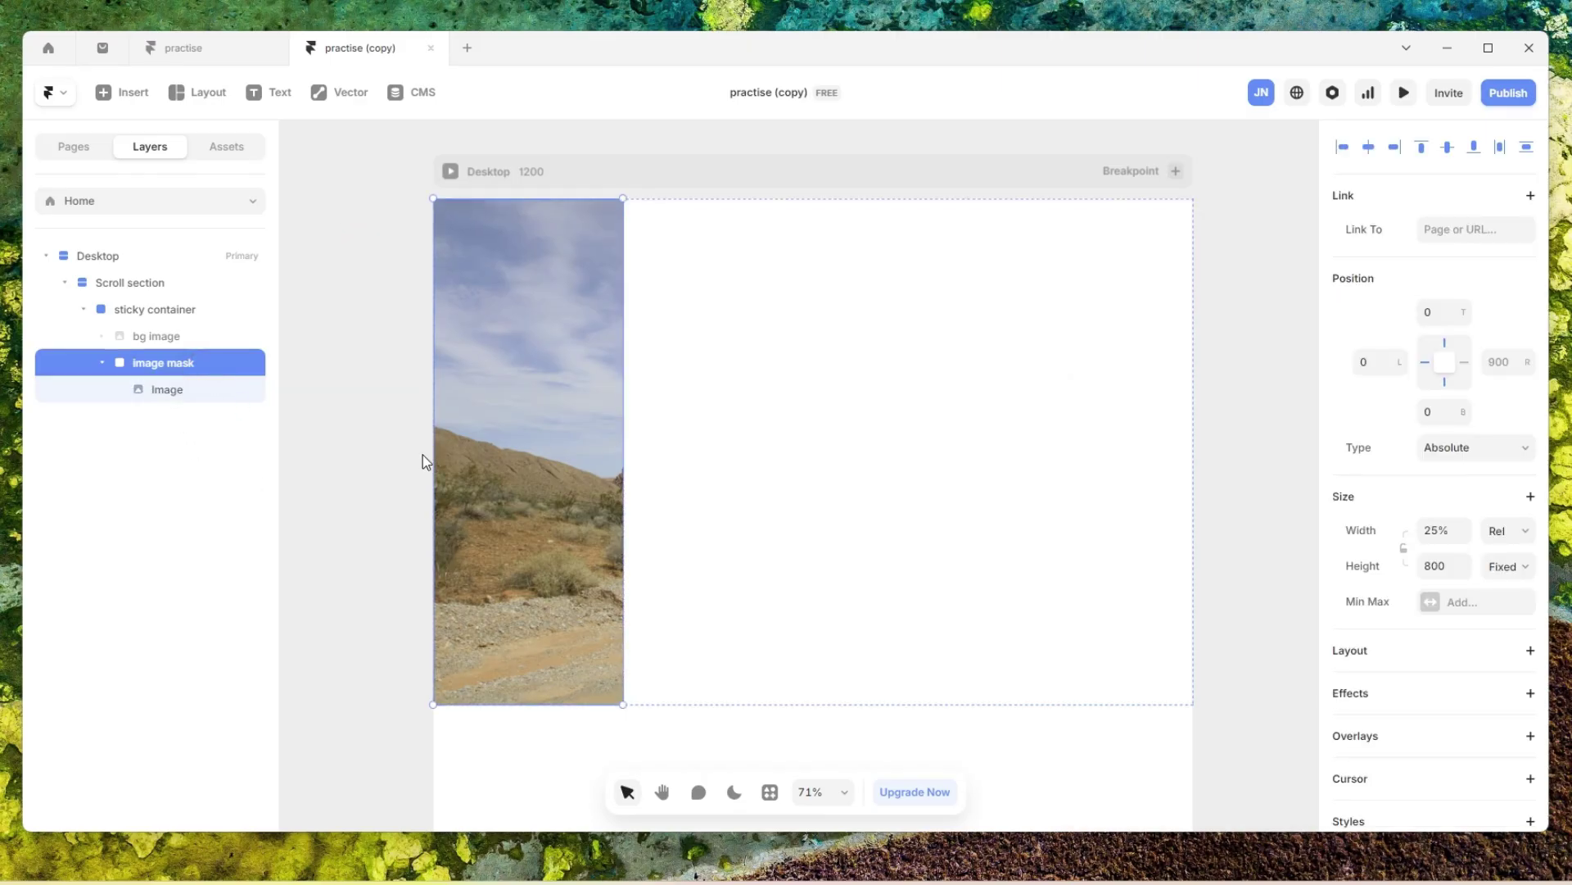
click(1241, 328)
click(138, 397)
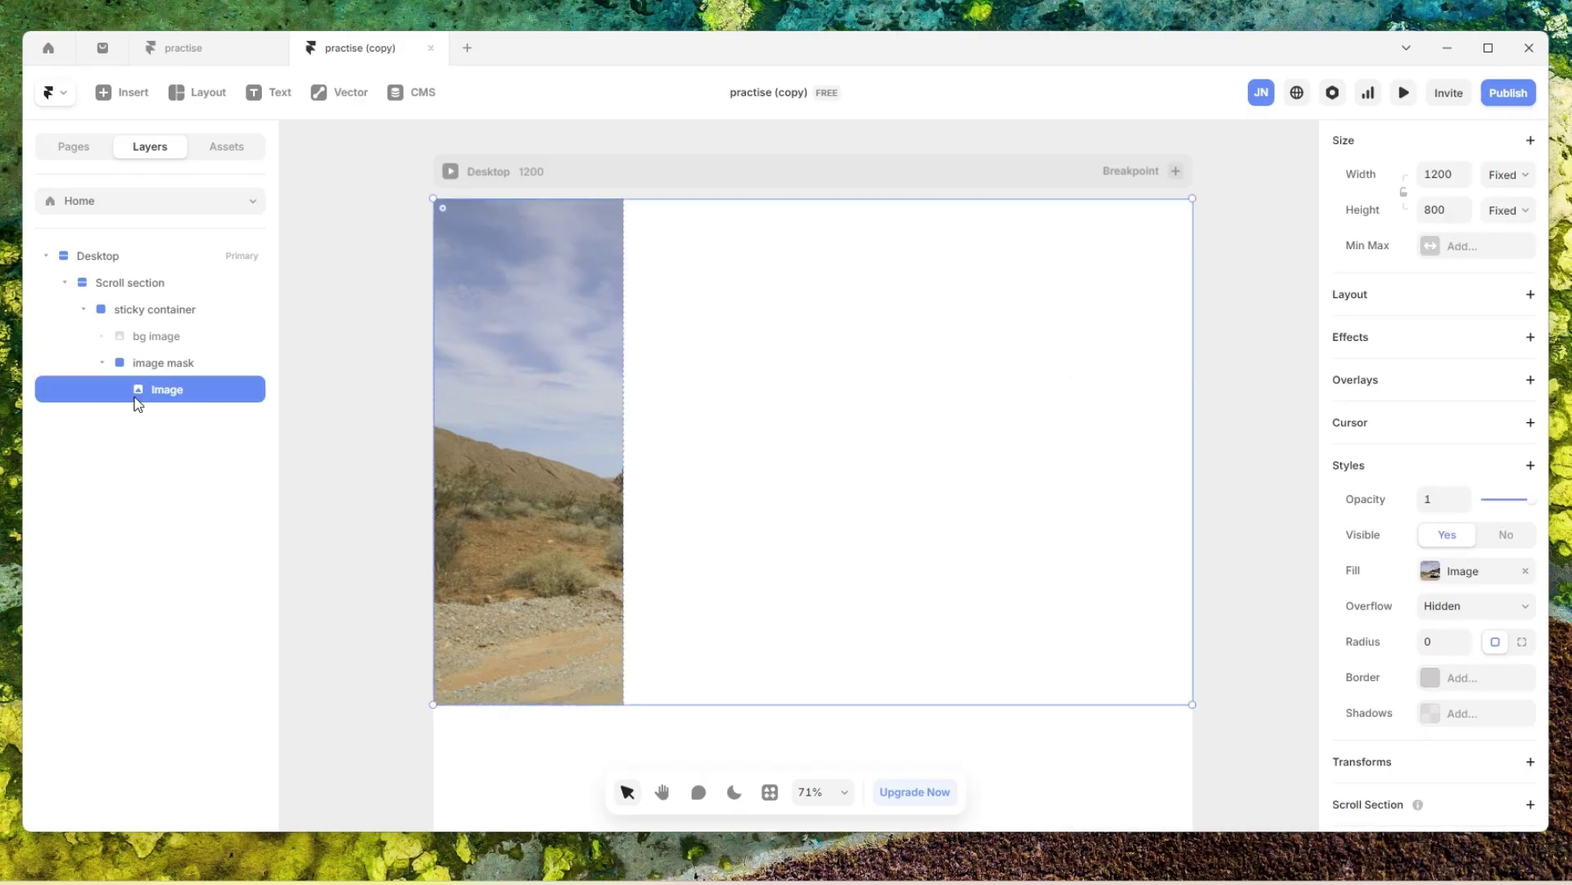
click(141, 362)
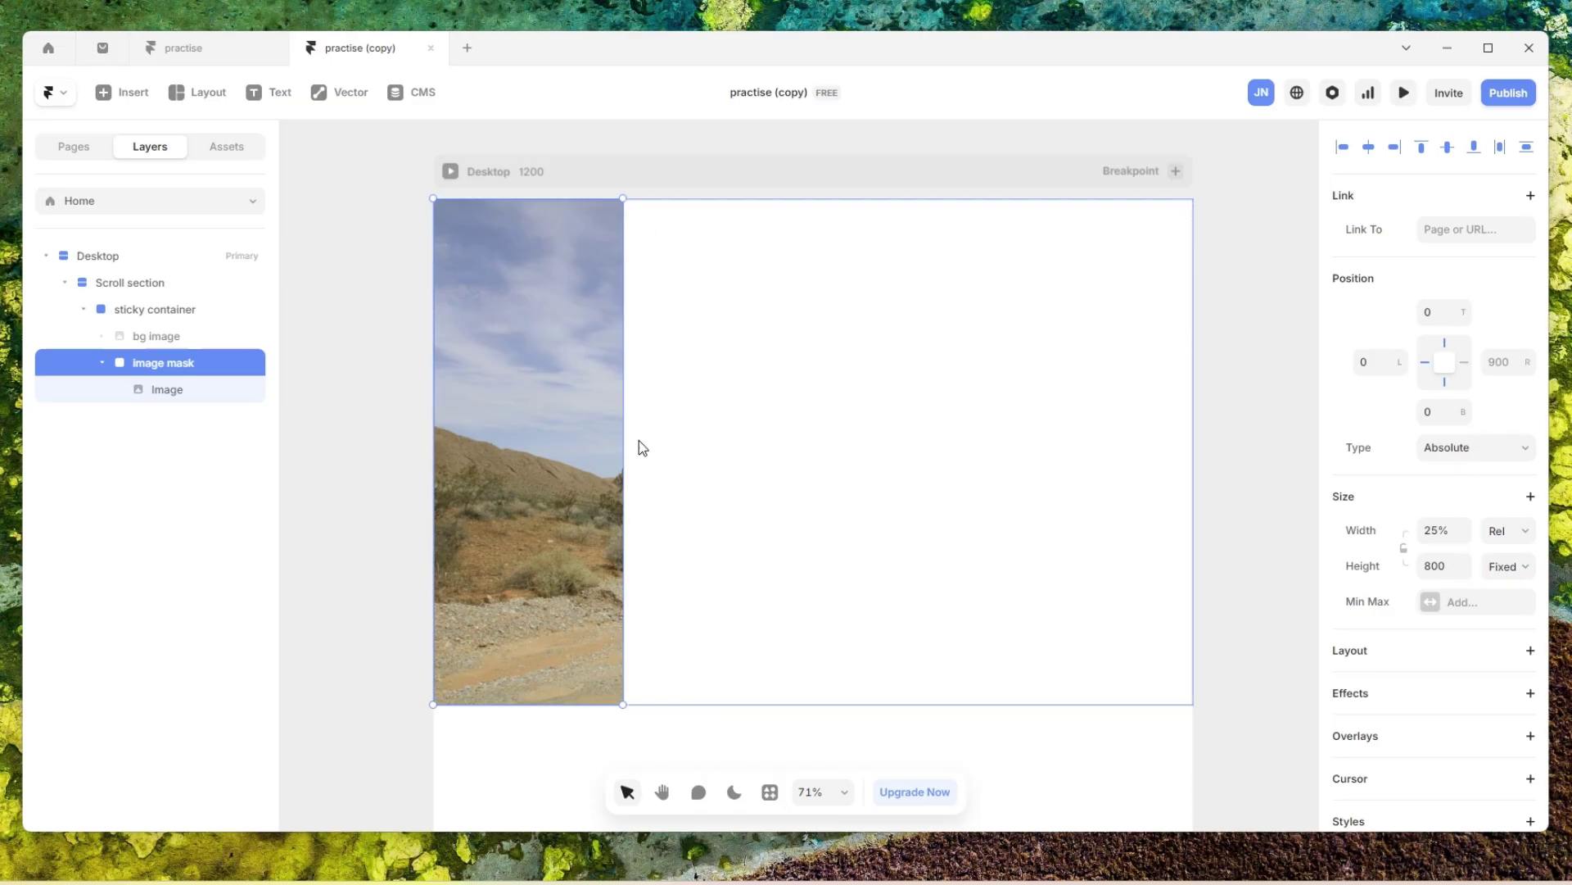
key(ctrl+d)
key(ctrl+d)
key(ctrl+d)
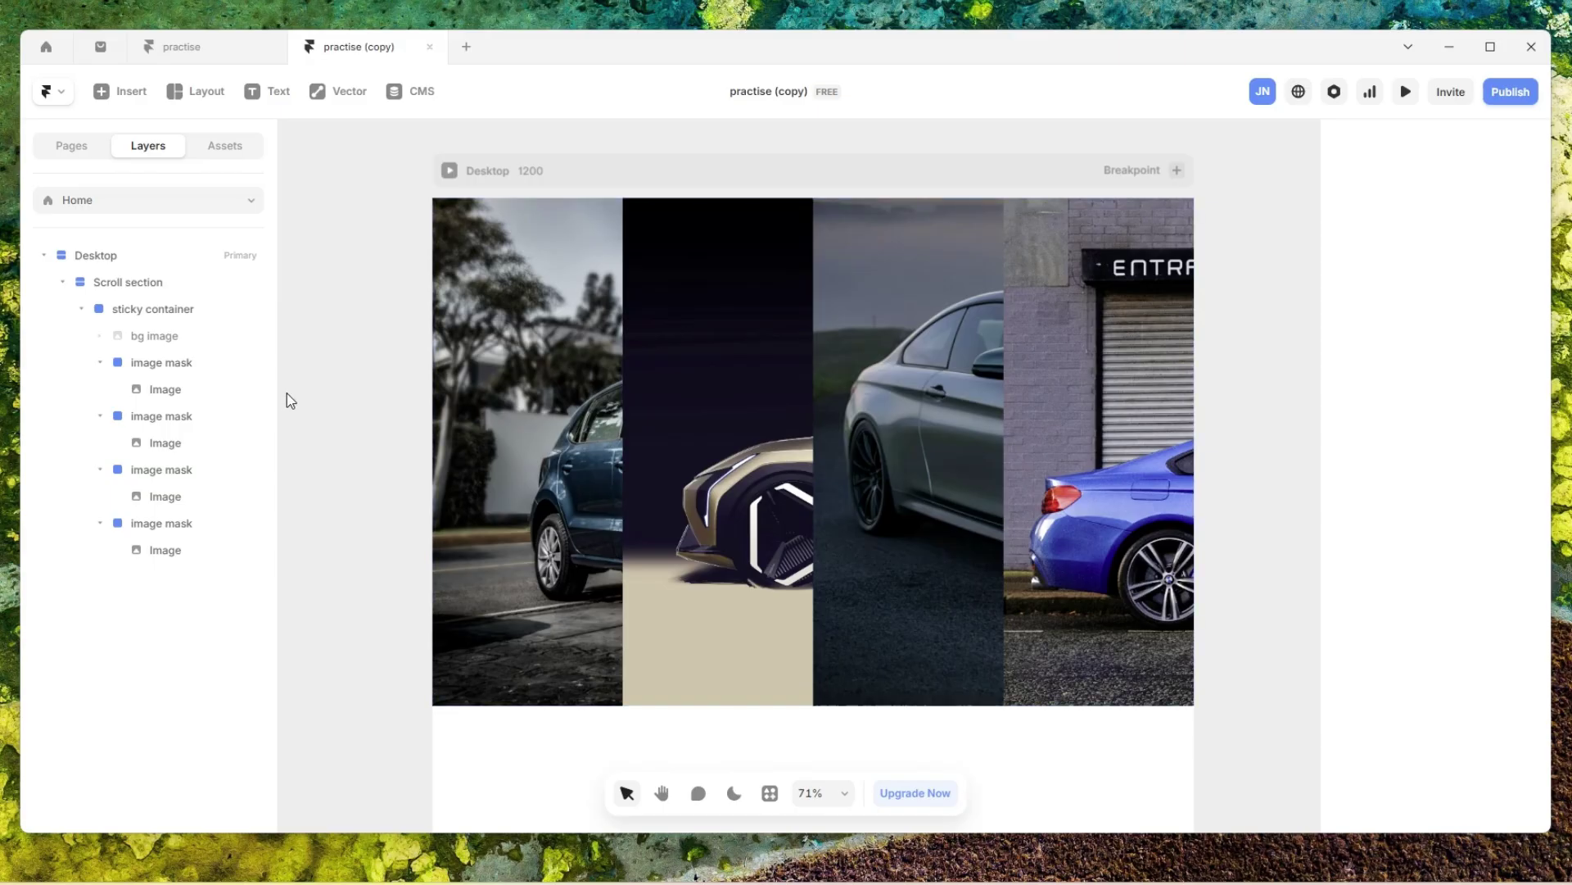
- Release the left pin on the second and third image masks and pin the fourth mask to the container's right edge
click(176, 363)
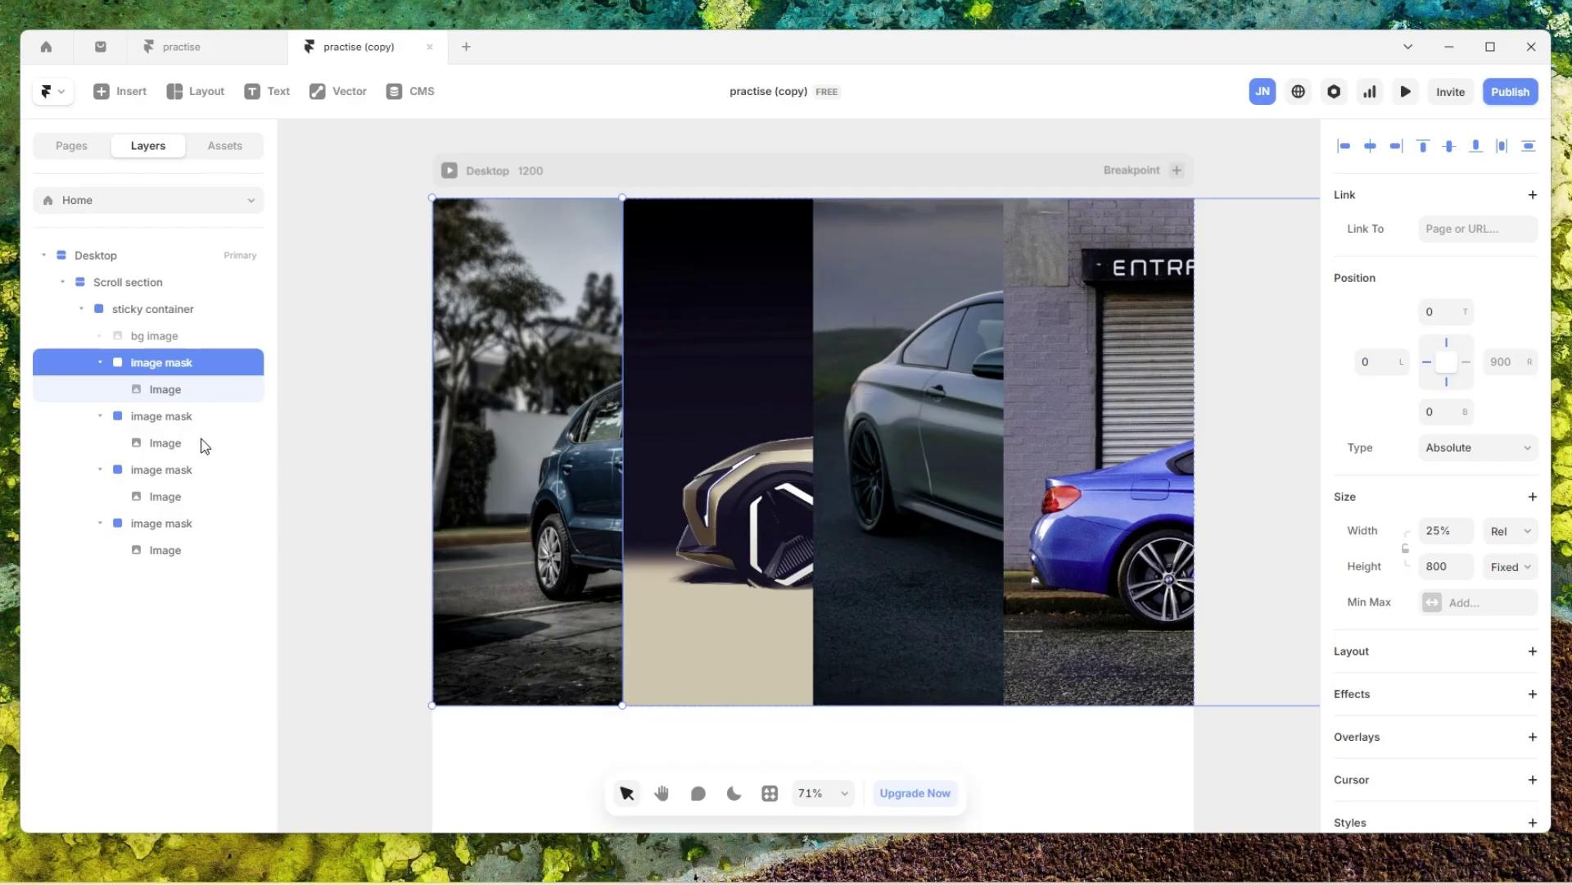
click(250, 415)
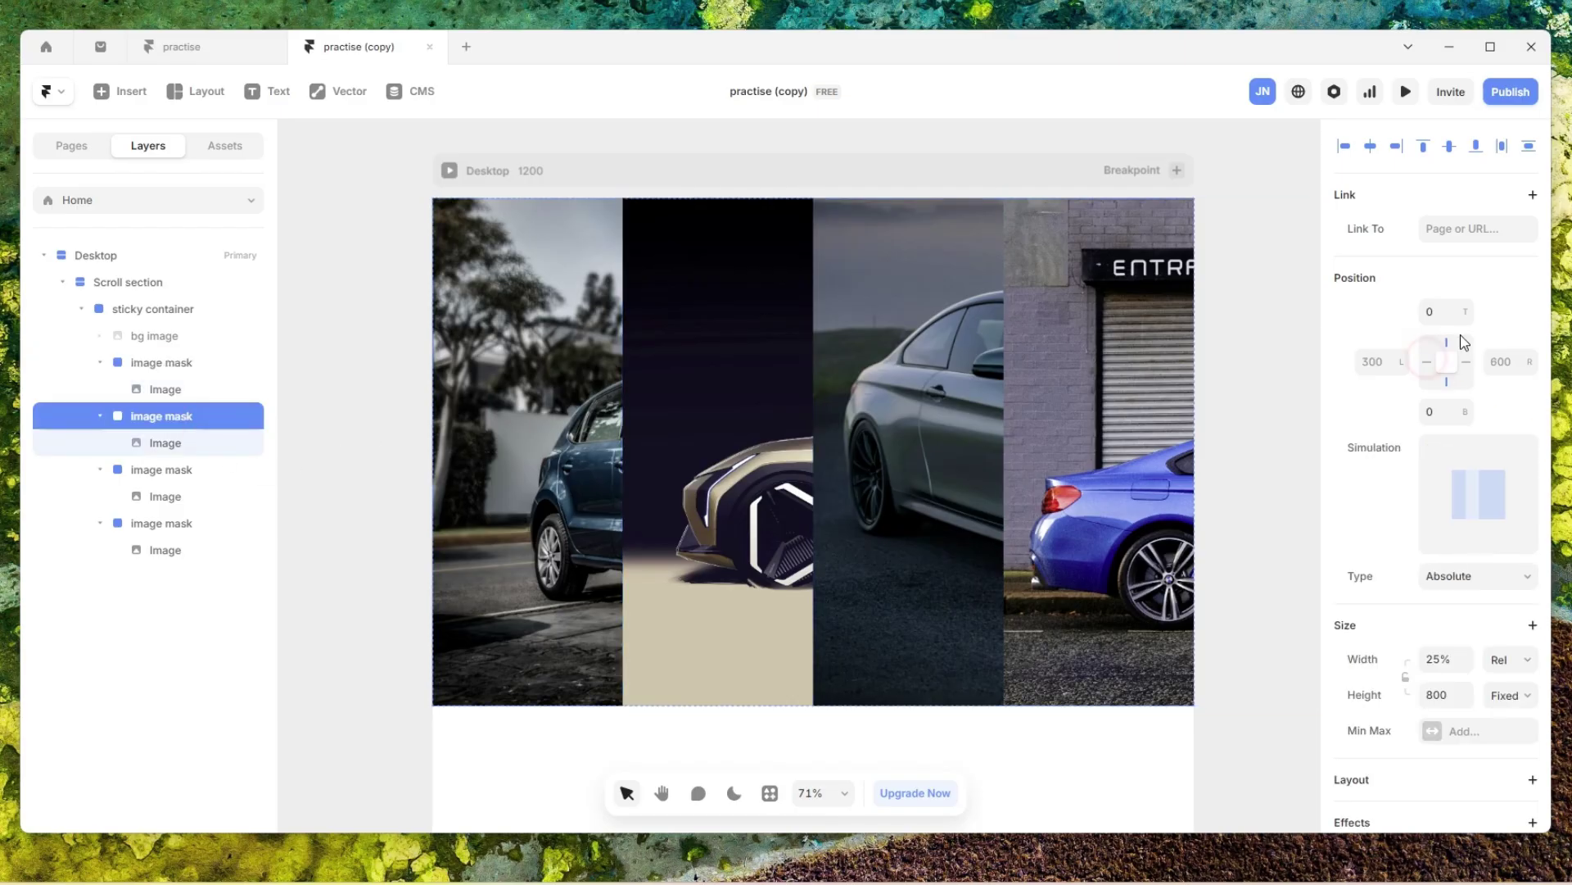
click(1426, 361)
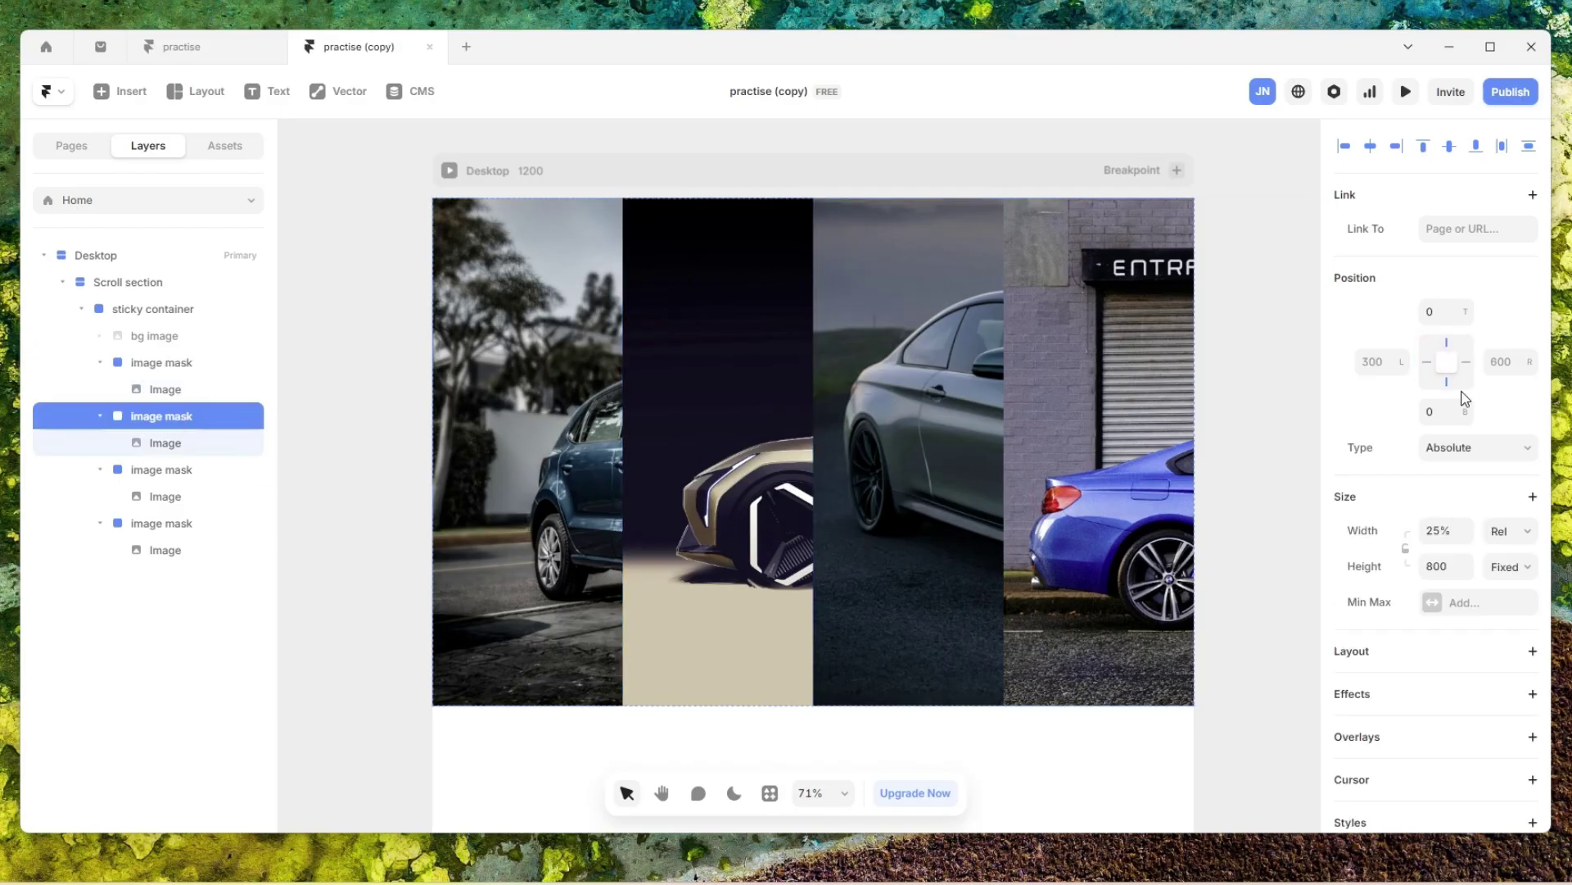
click(161, 468)
click(1427, 361)
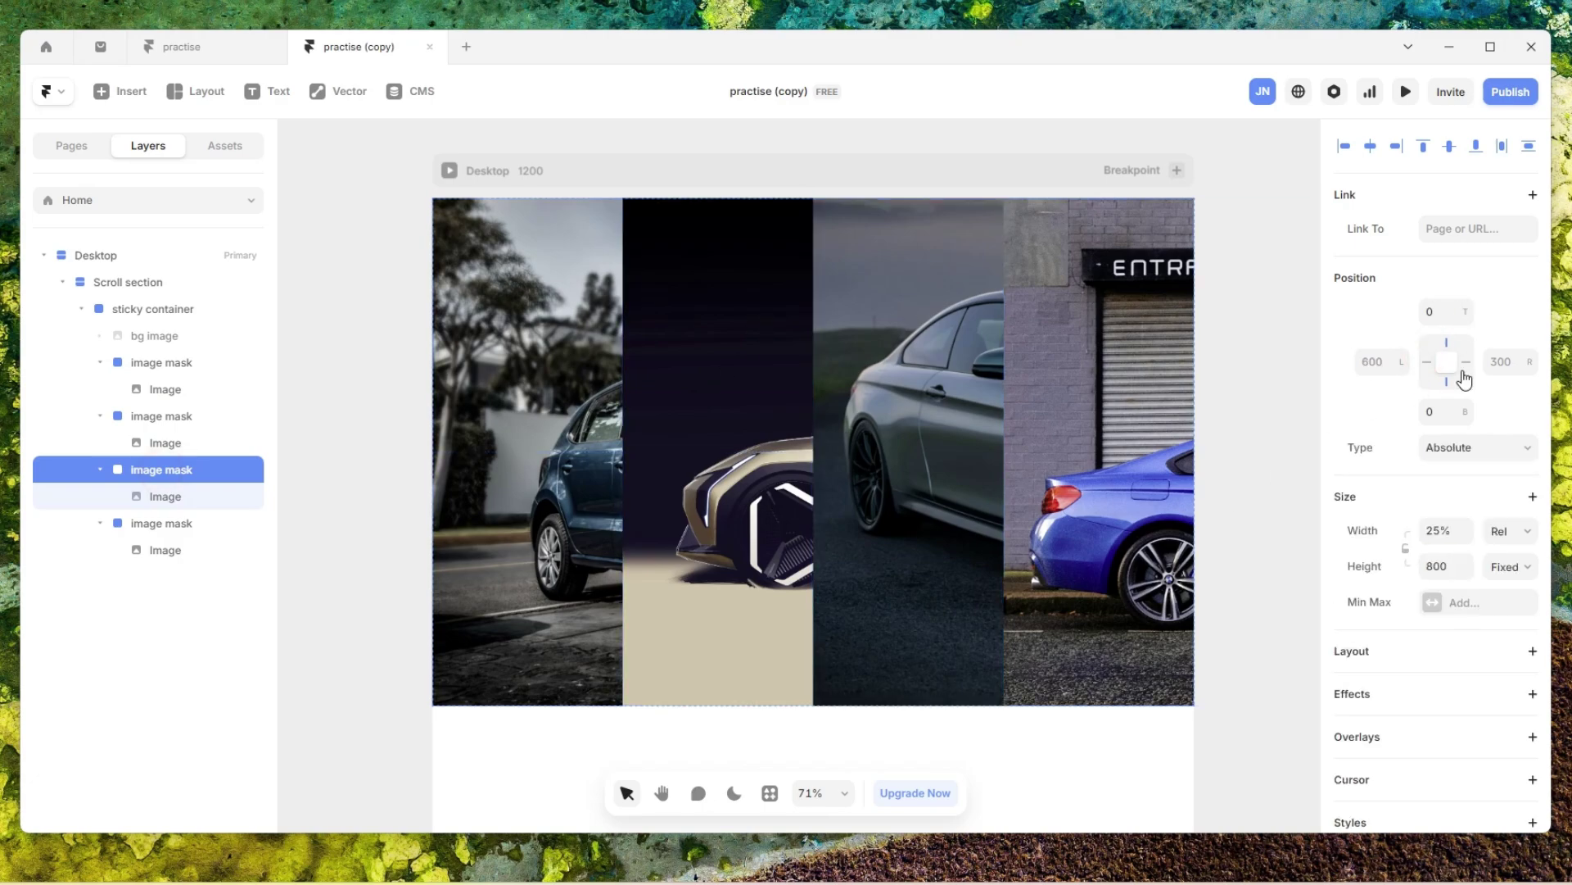
click(187, 525)
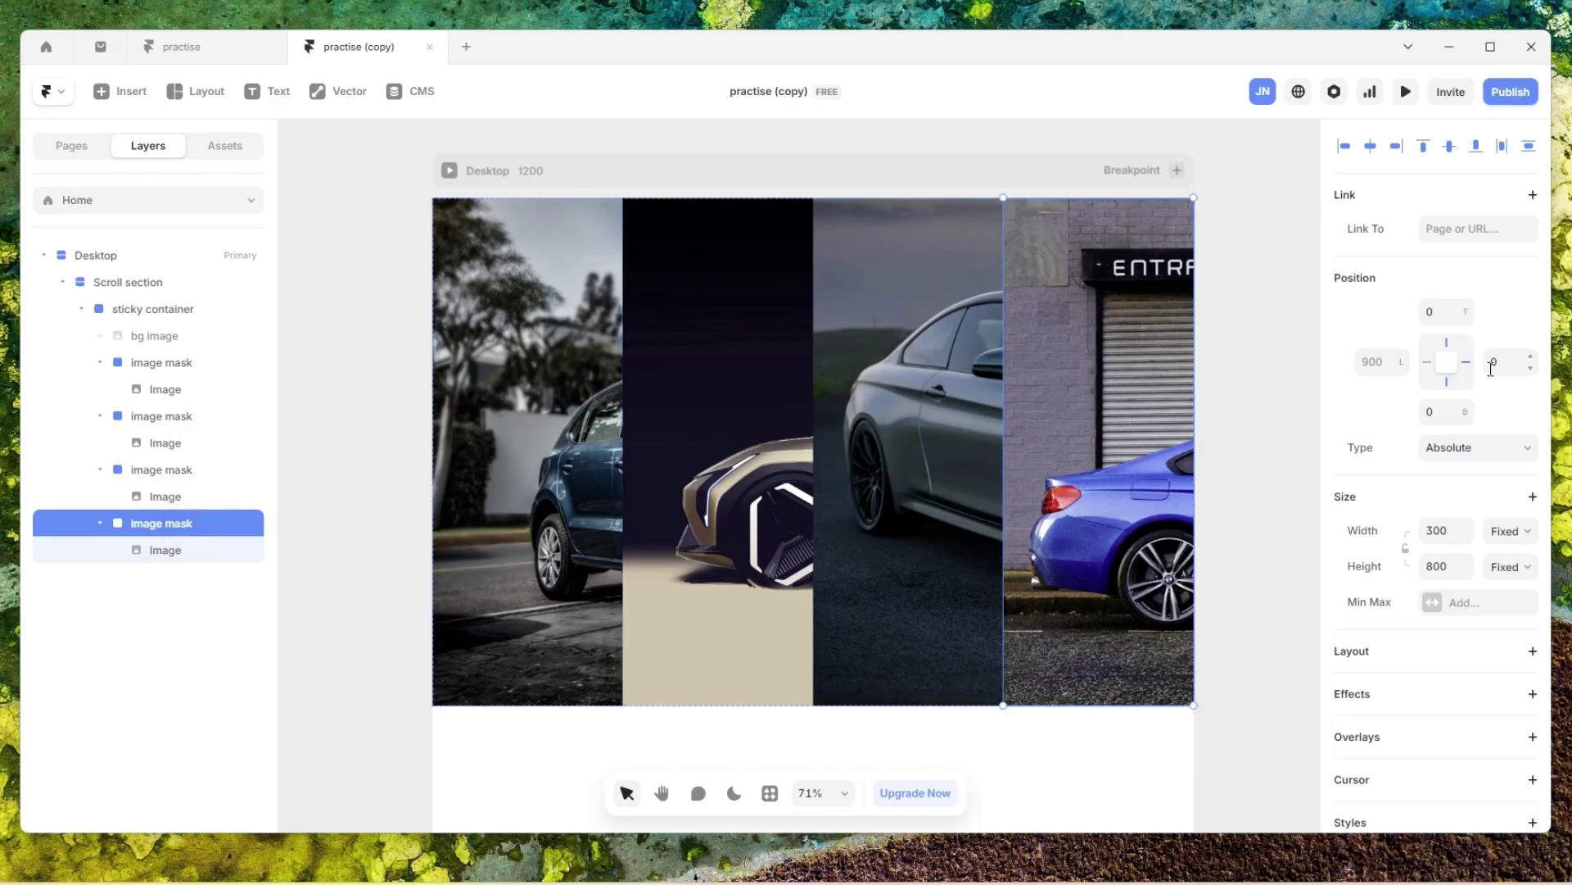
- Preview the page in fullscreen, leave fullscreen and widen the preview to 1656 px to check the masks' responsiveness
scroll(886, 484, down, 1)
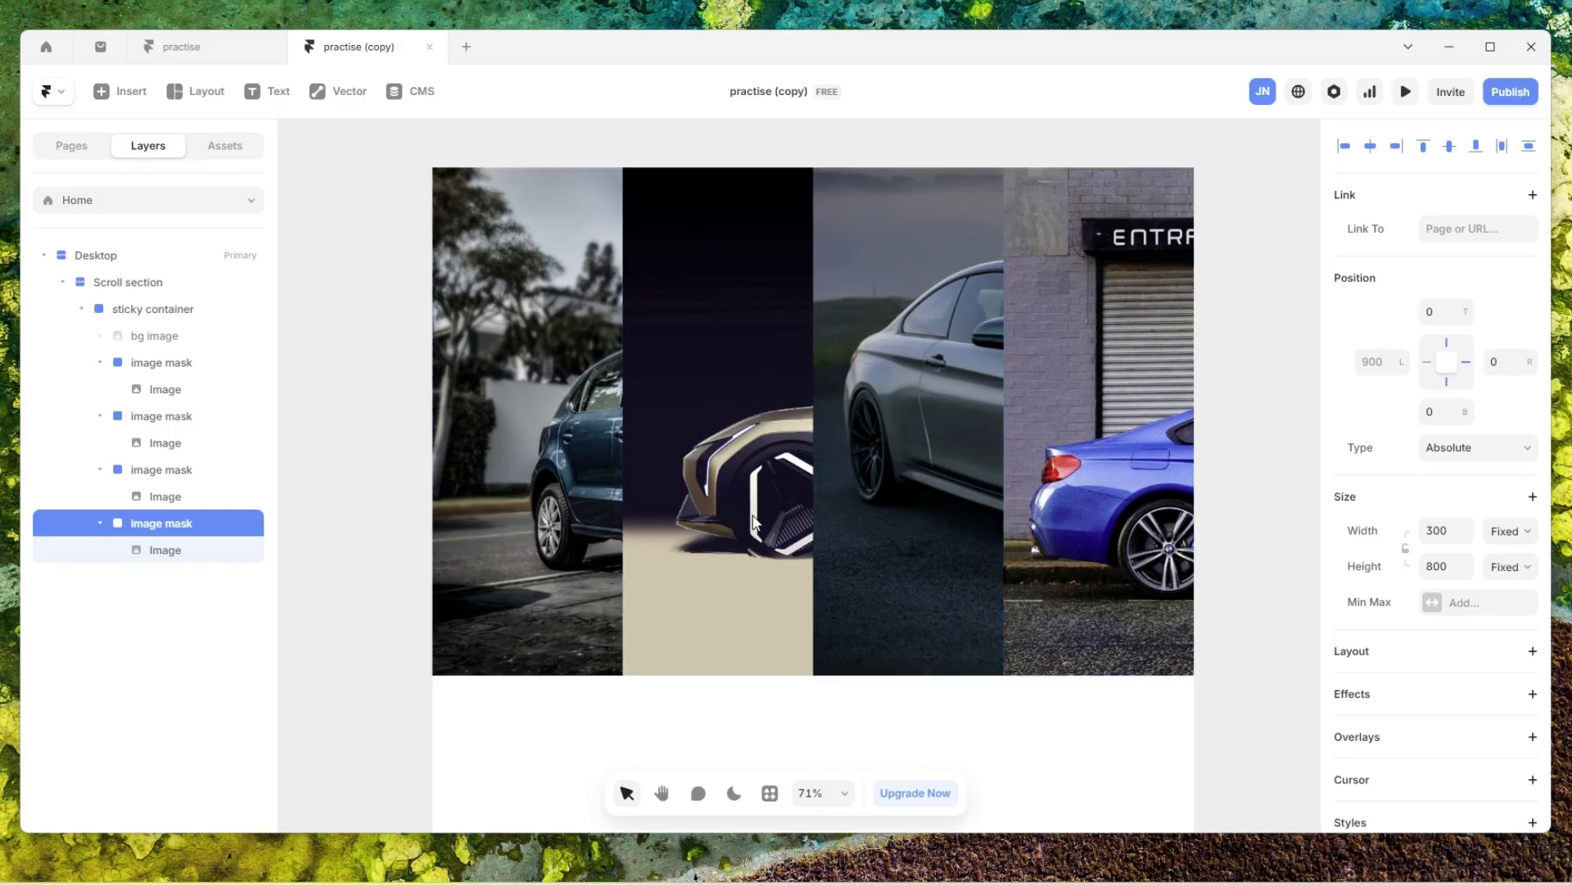
scroll(765, 533, up, 2)
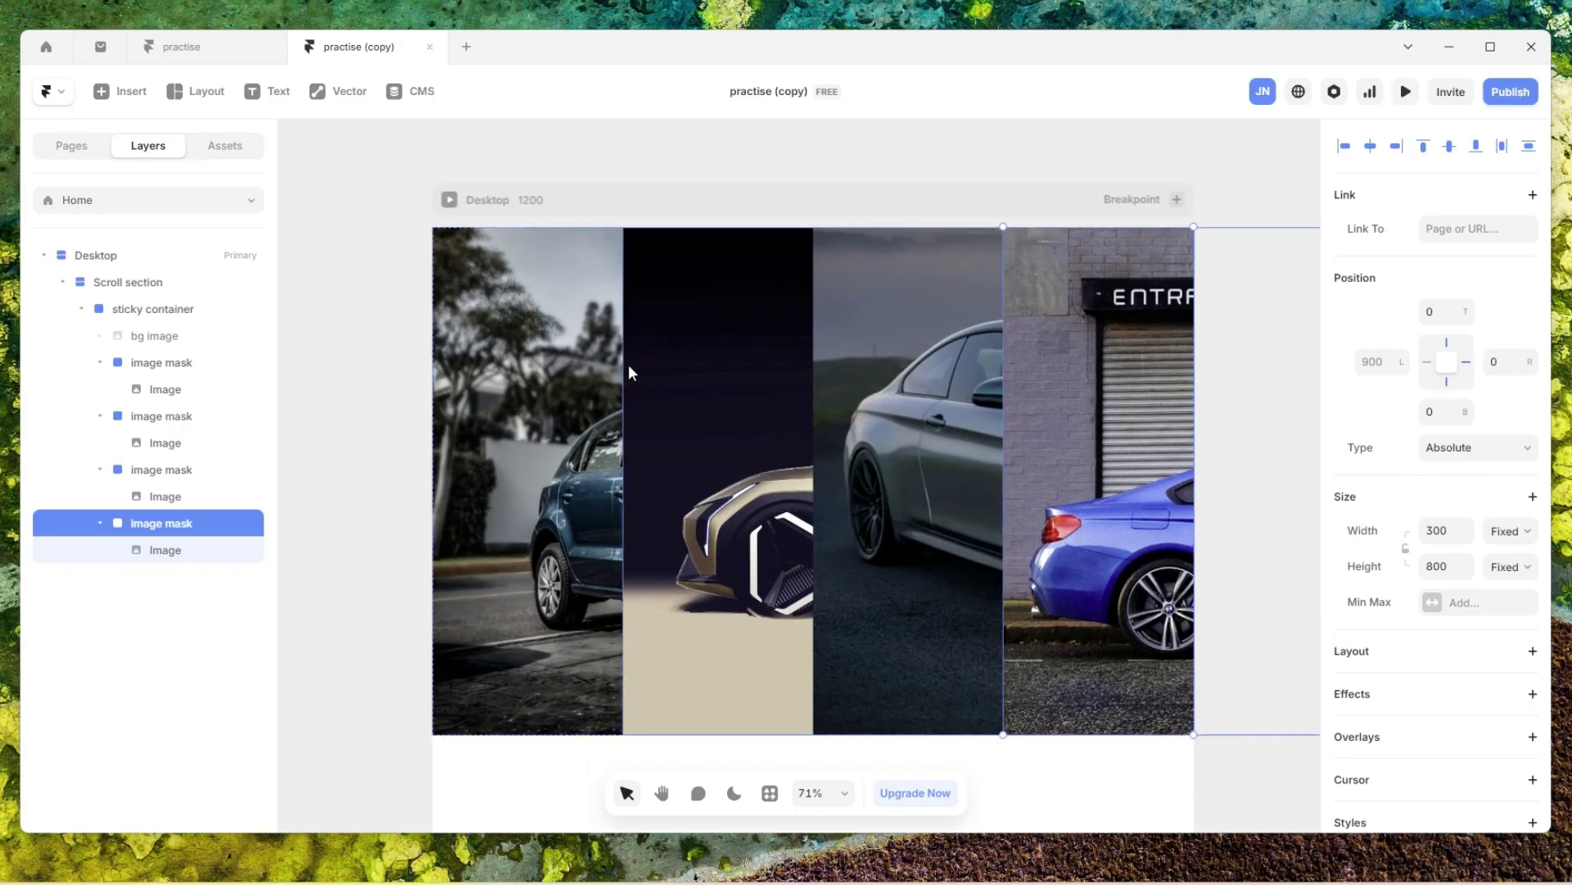
scroll(713, 432, down, 3)
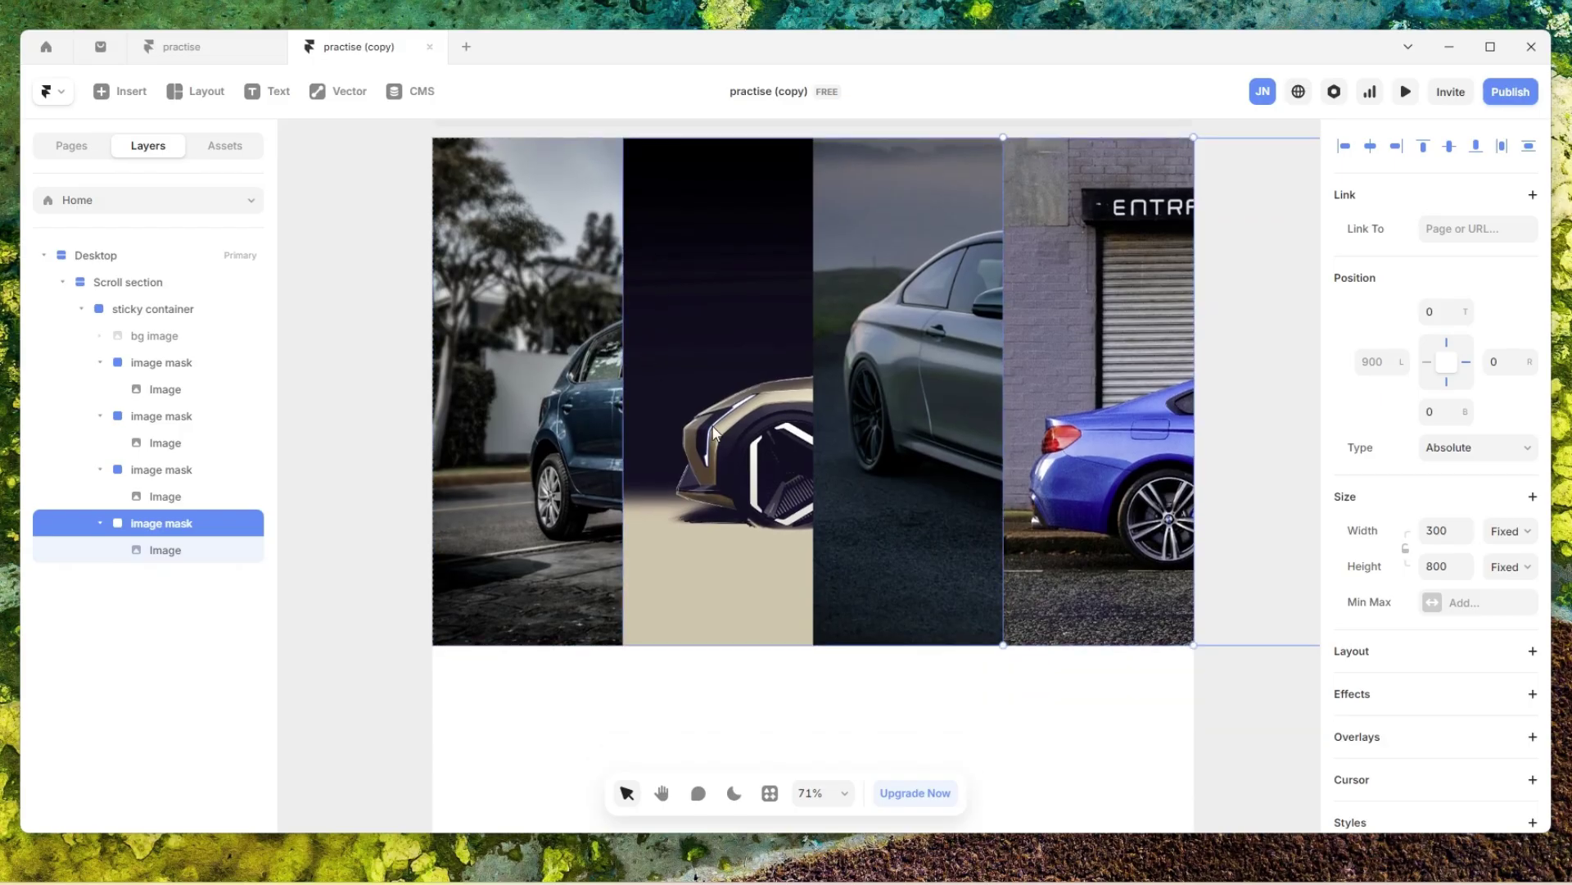
scroll(705, 442, down, 2)
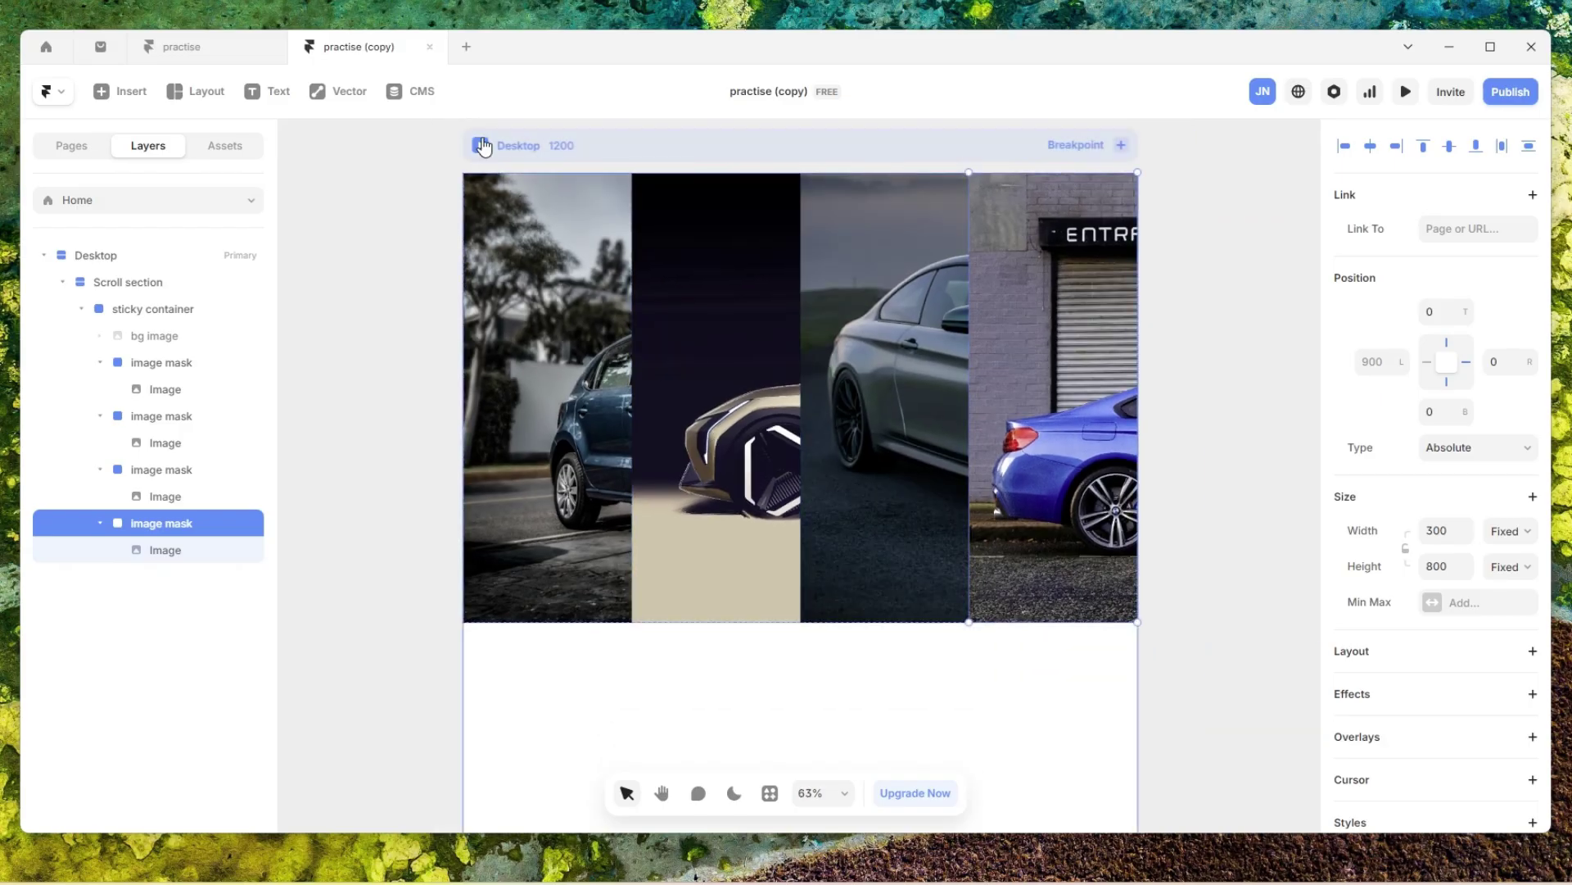
key(ctrl+p)
click(186, 92)
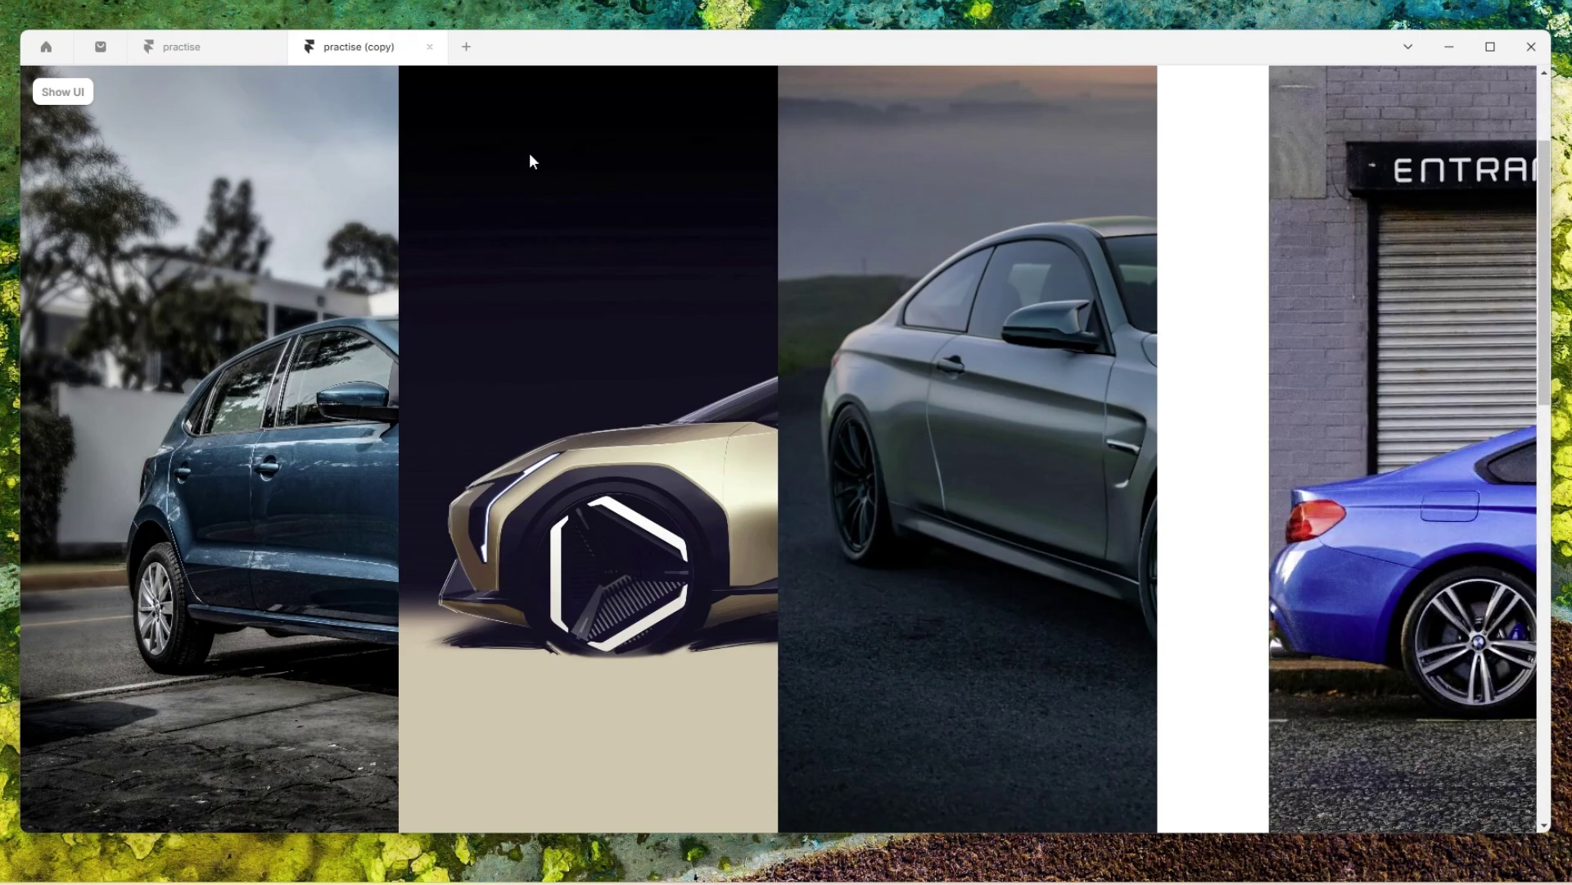
click(66, 93)
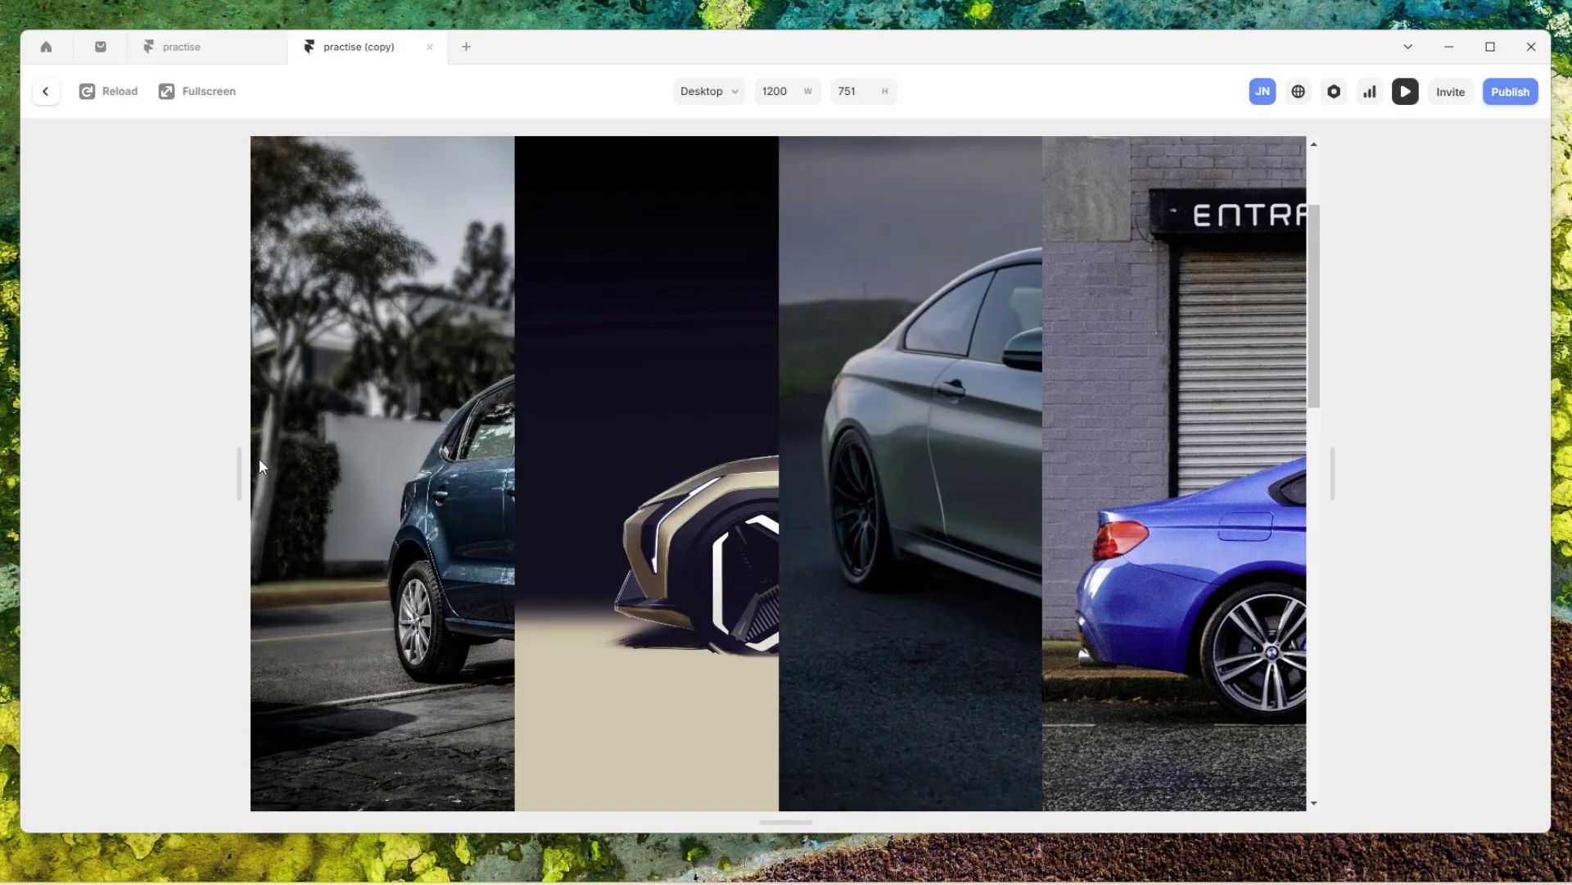
drag(240, 473, 27, 509)
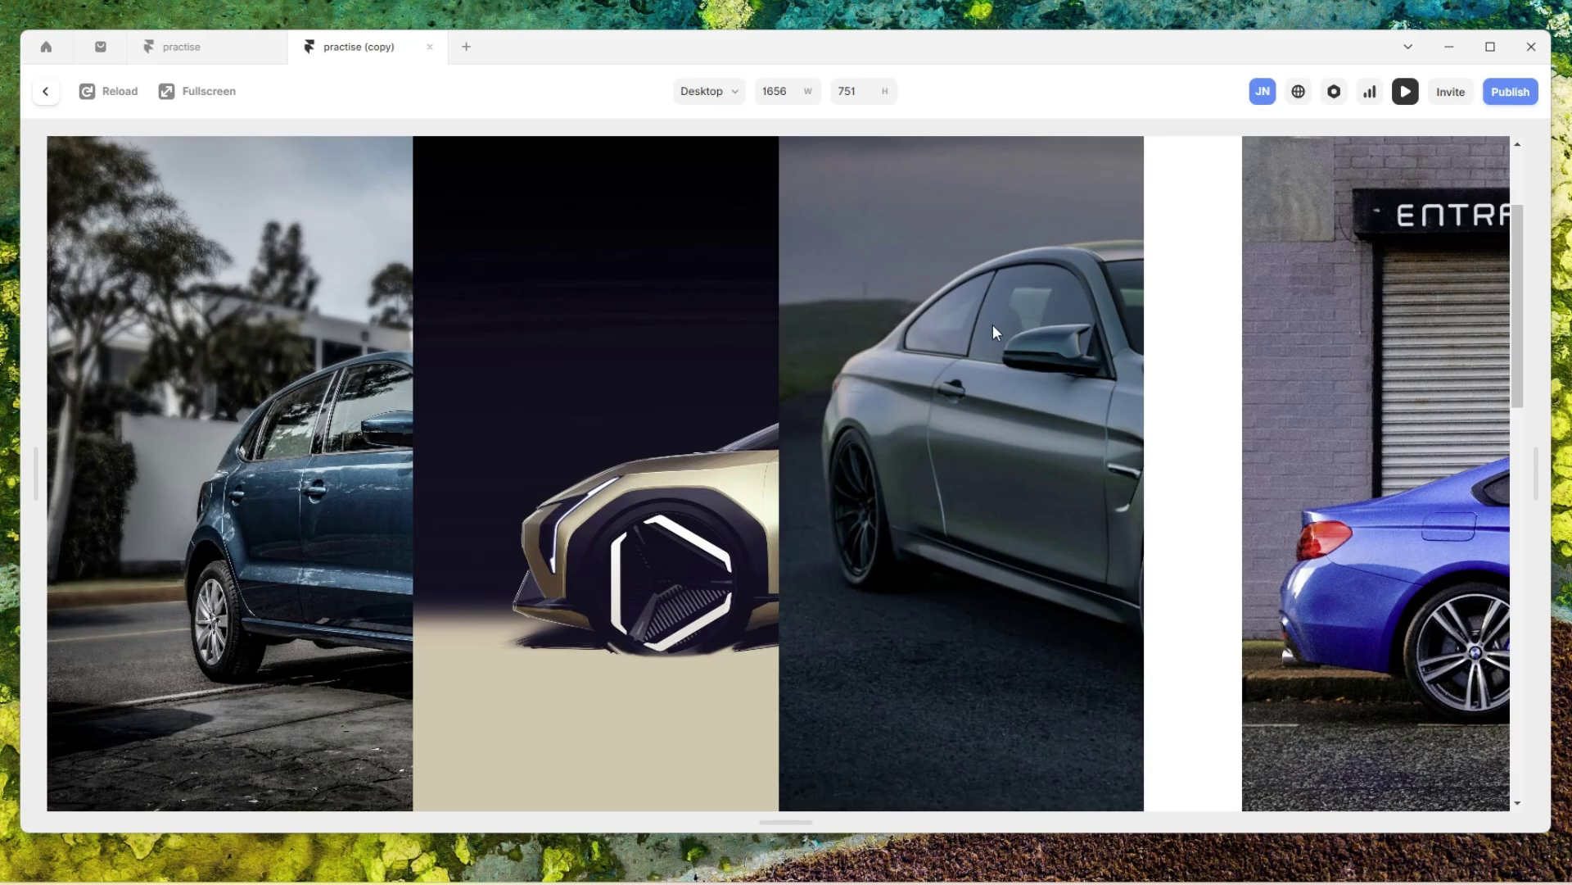
- Check the page preview in fullscreen, leave fullscreen and return to the design canvas
key(f)
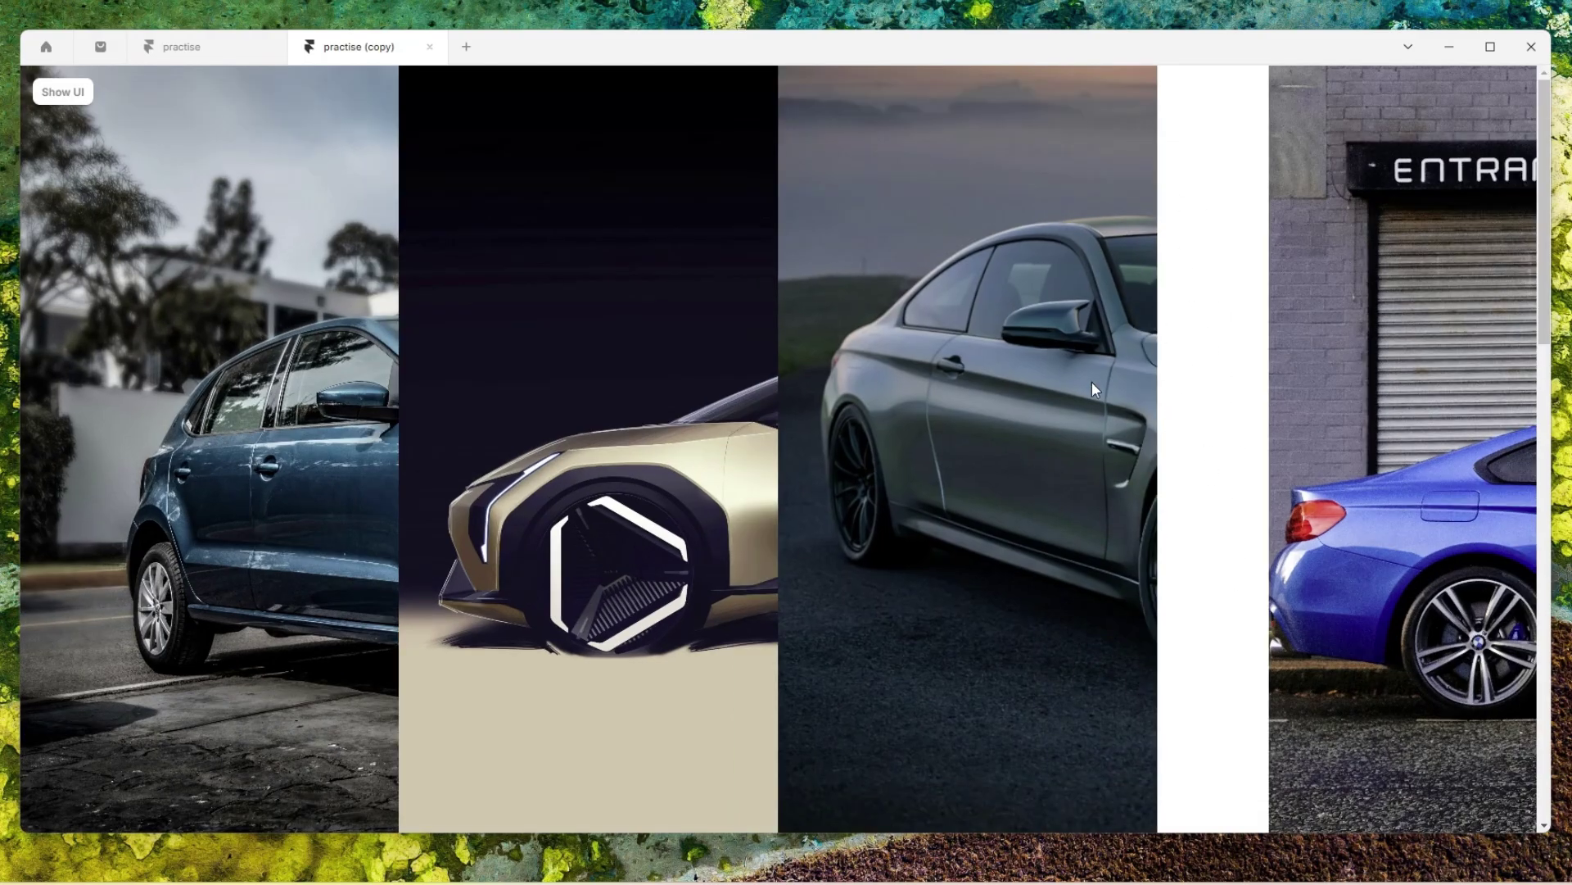
click(62, 92)
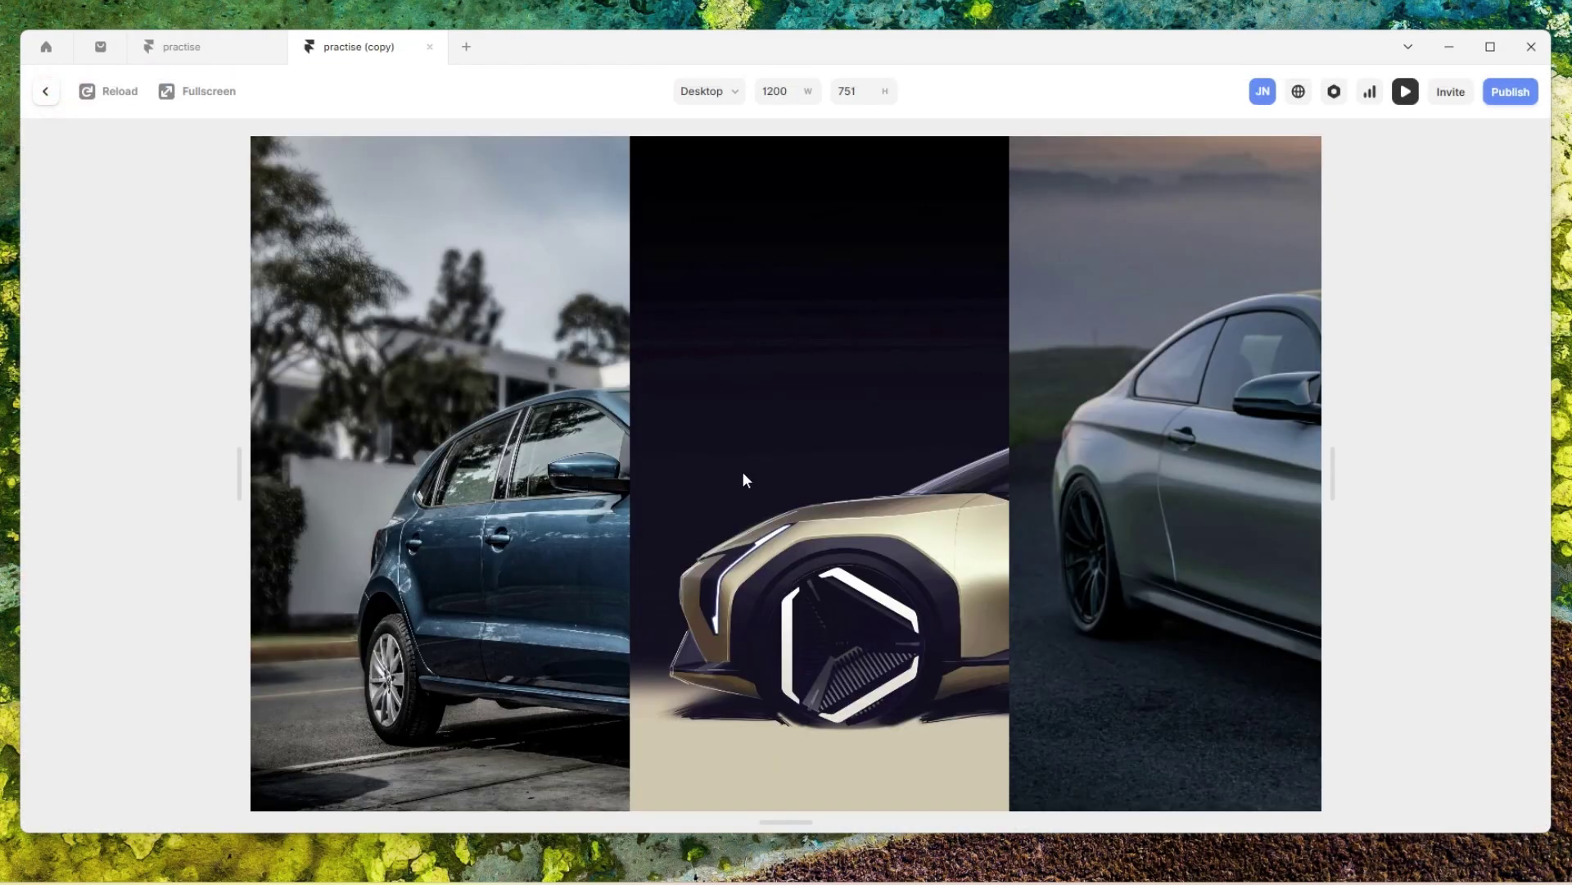
key(Escape)
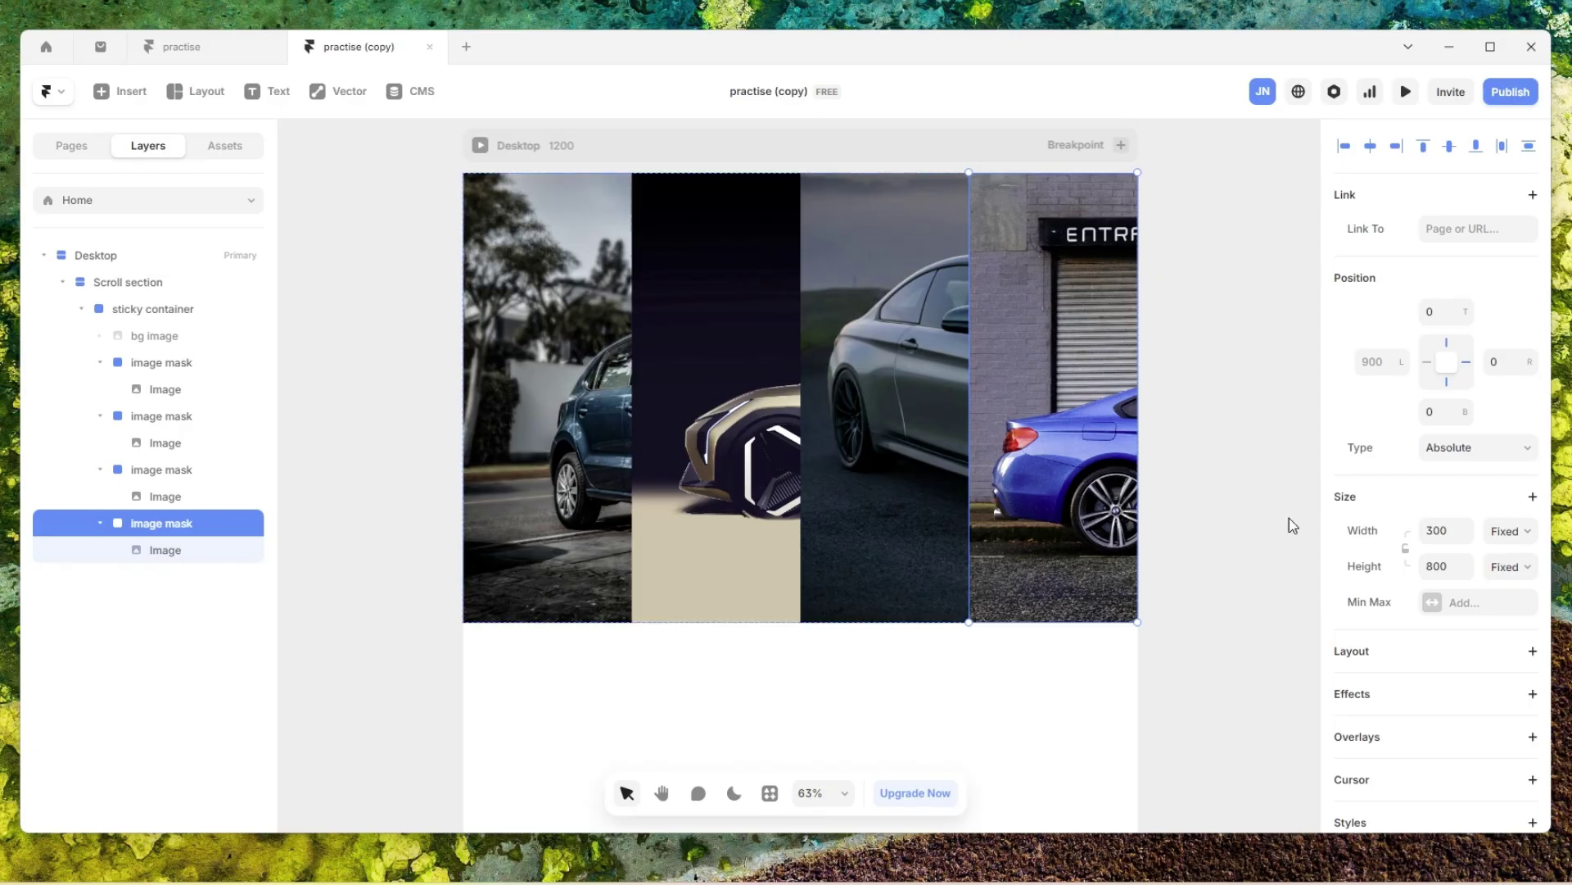
- Switch the fourth image mask's width from fixed to relative sizing and deselect it
click(1511, 531)
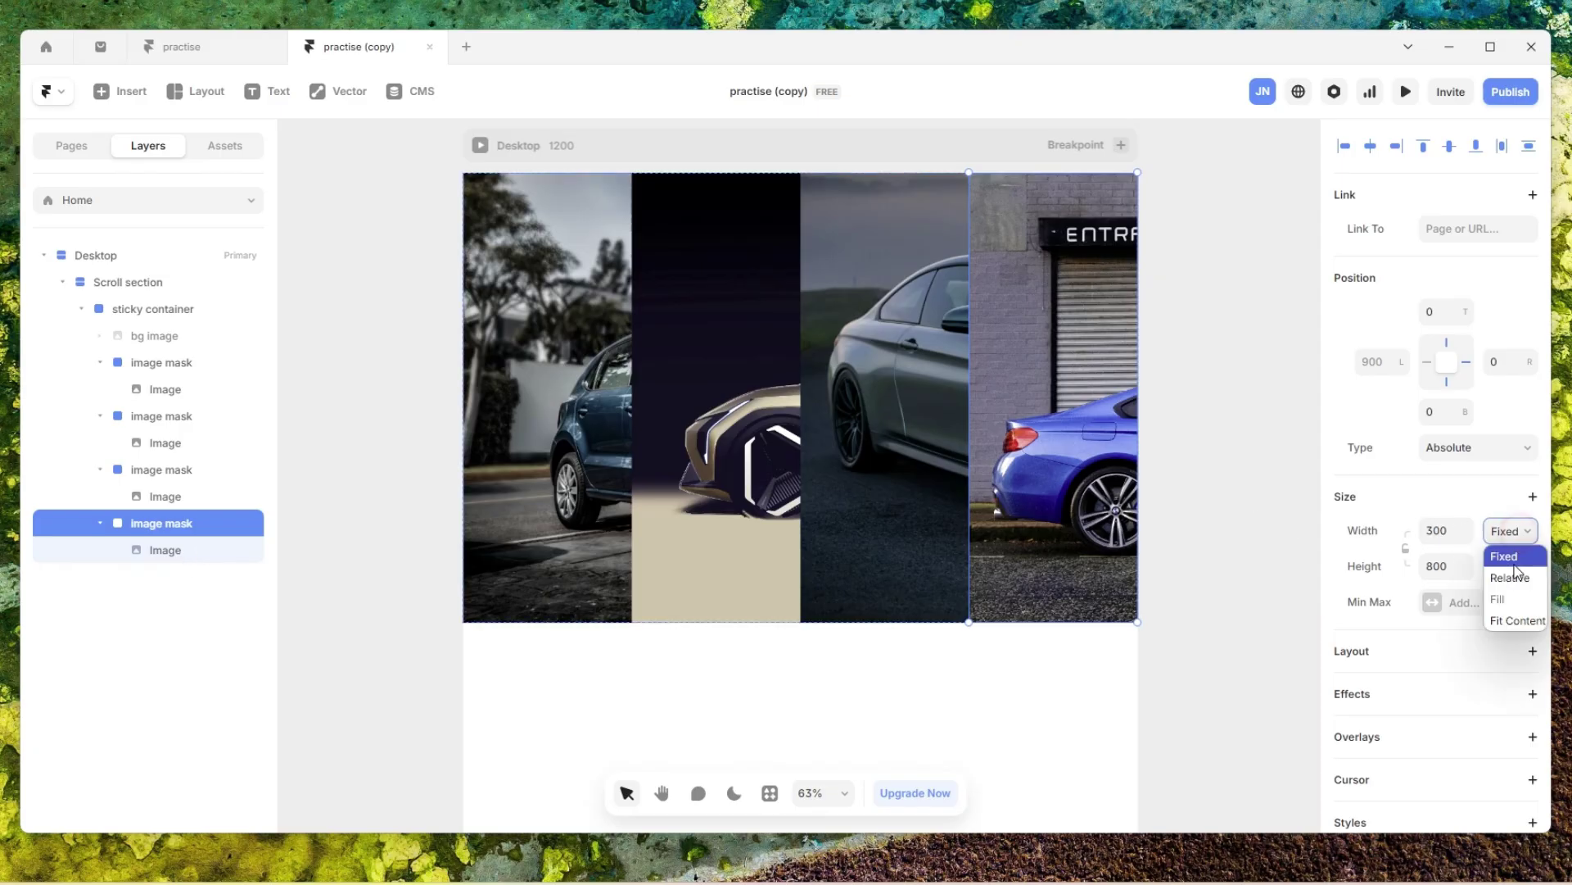
click(1509, 575)
click(1211, 235)
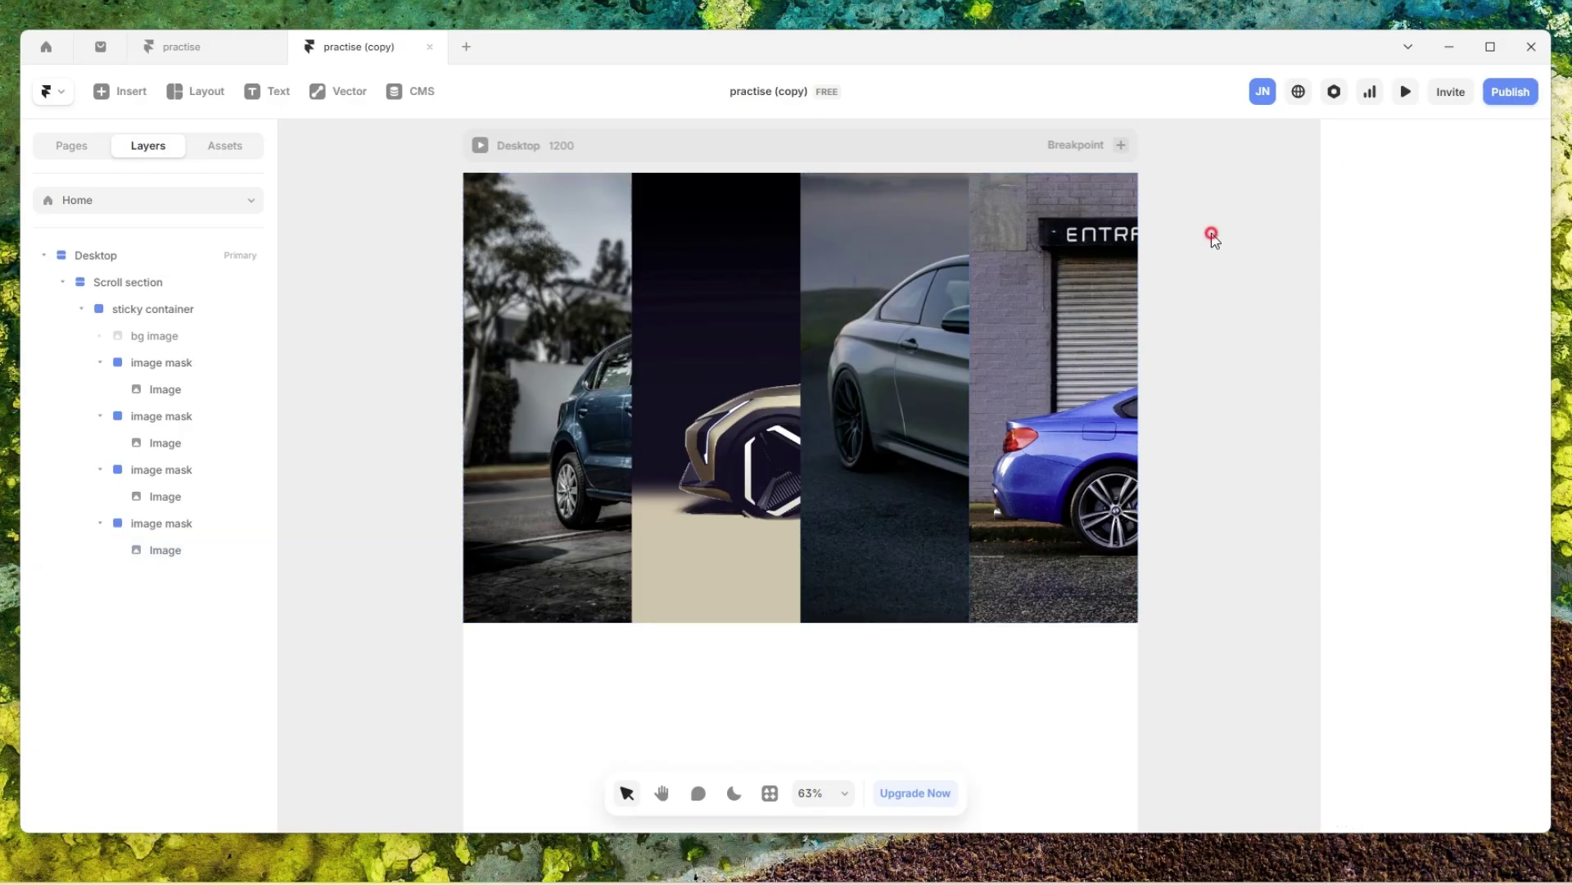
- Preview the desktop page, reload it, scroll through the section and back, and return to the canvas
click(477, 147)
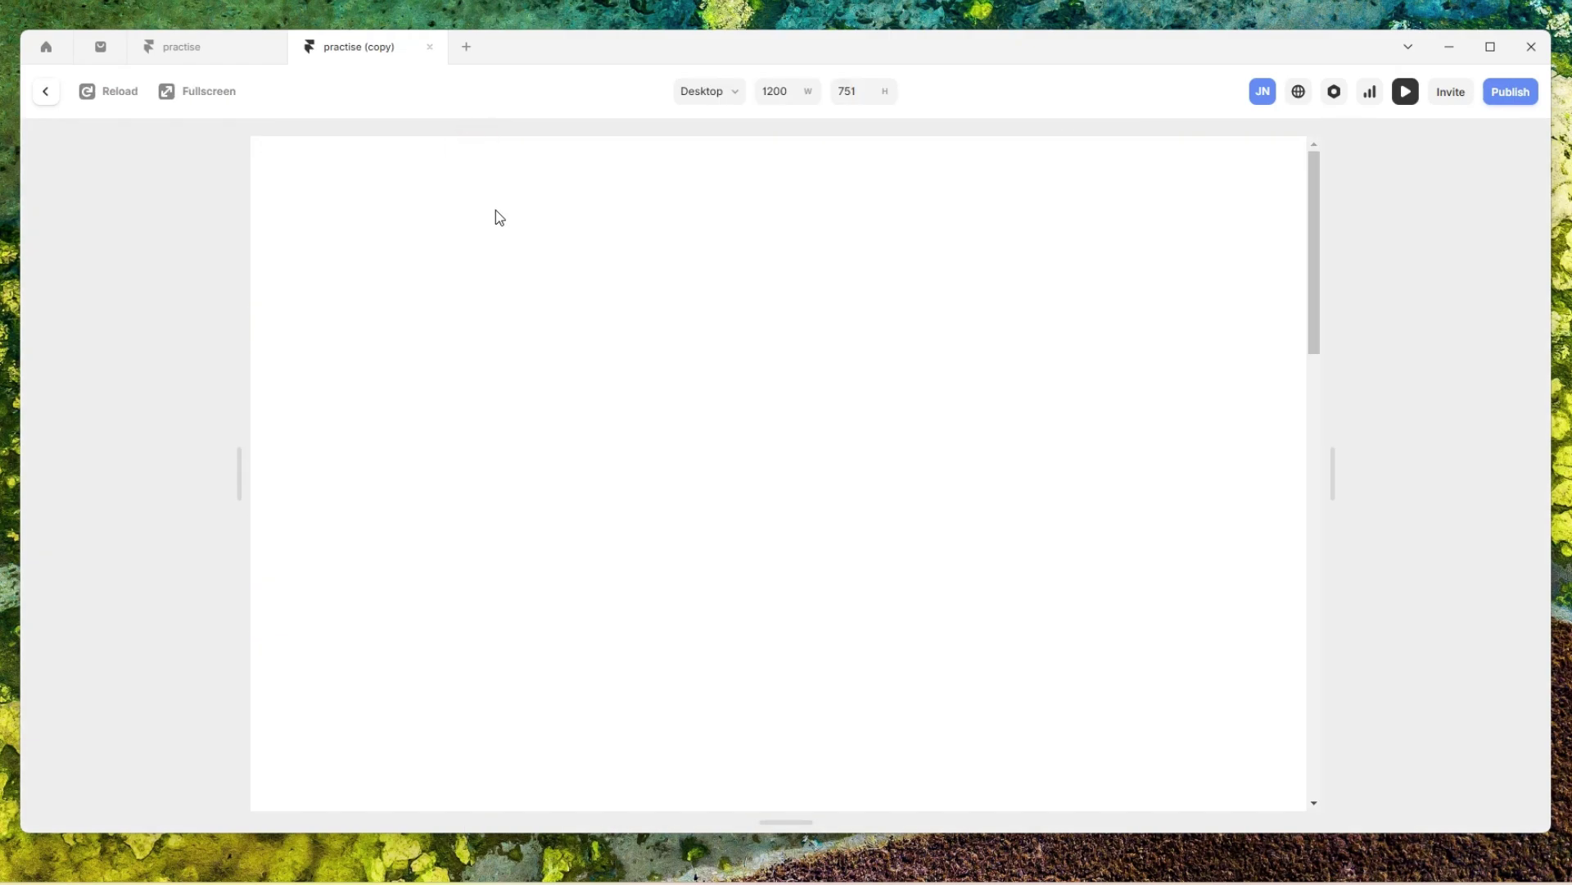
click(87, 91)
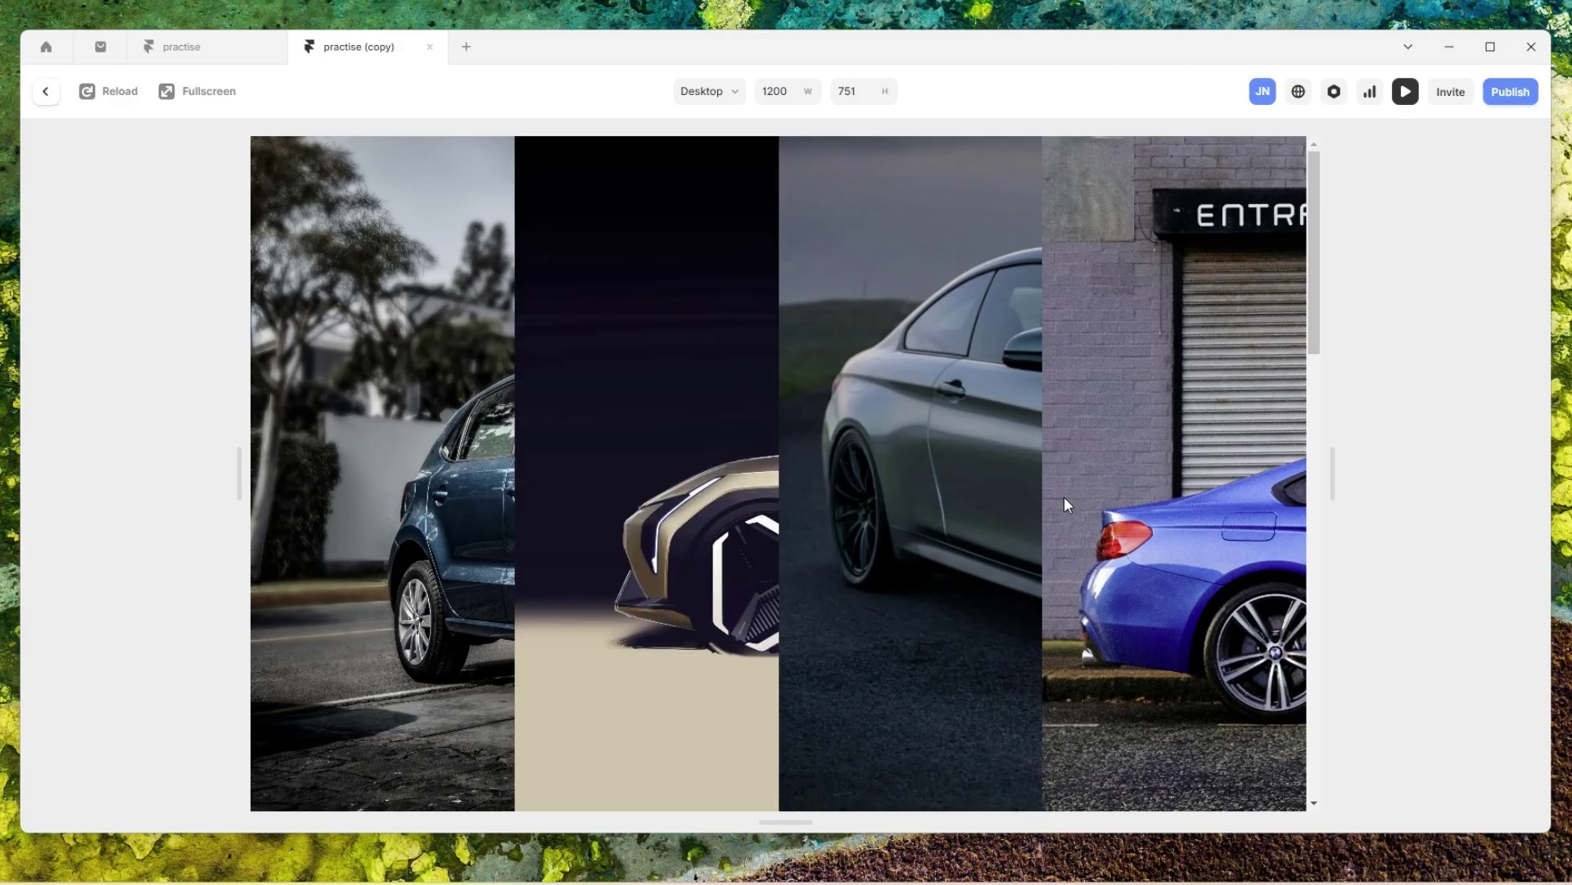
scroll(1074, 488, down, 3)
scroll(1074, 488, down, 5)
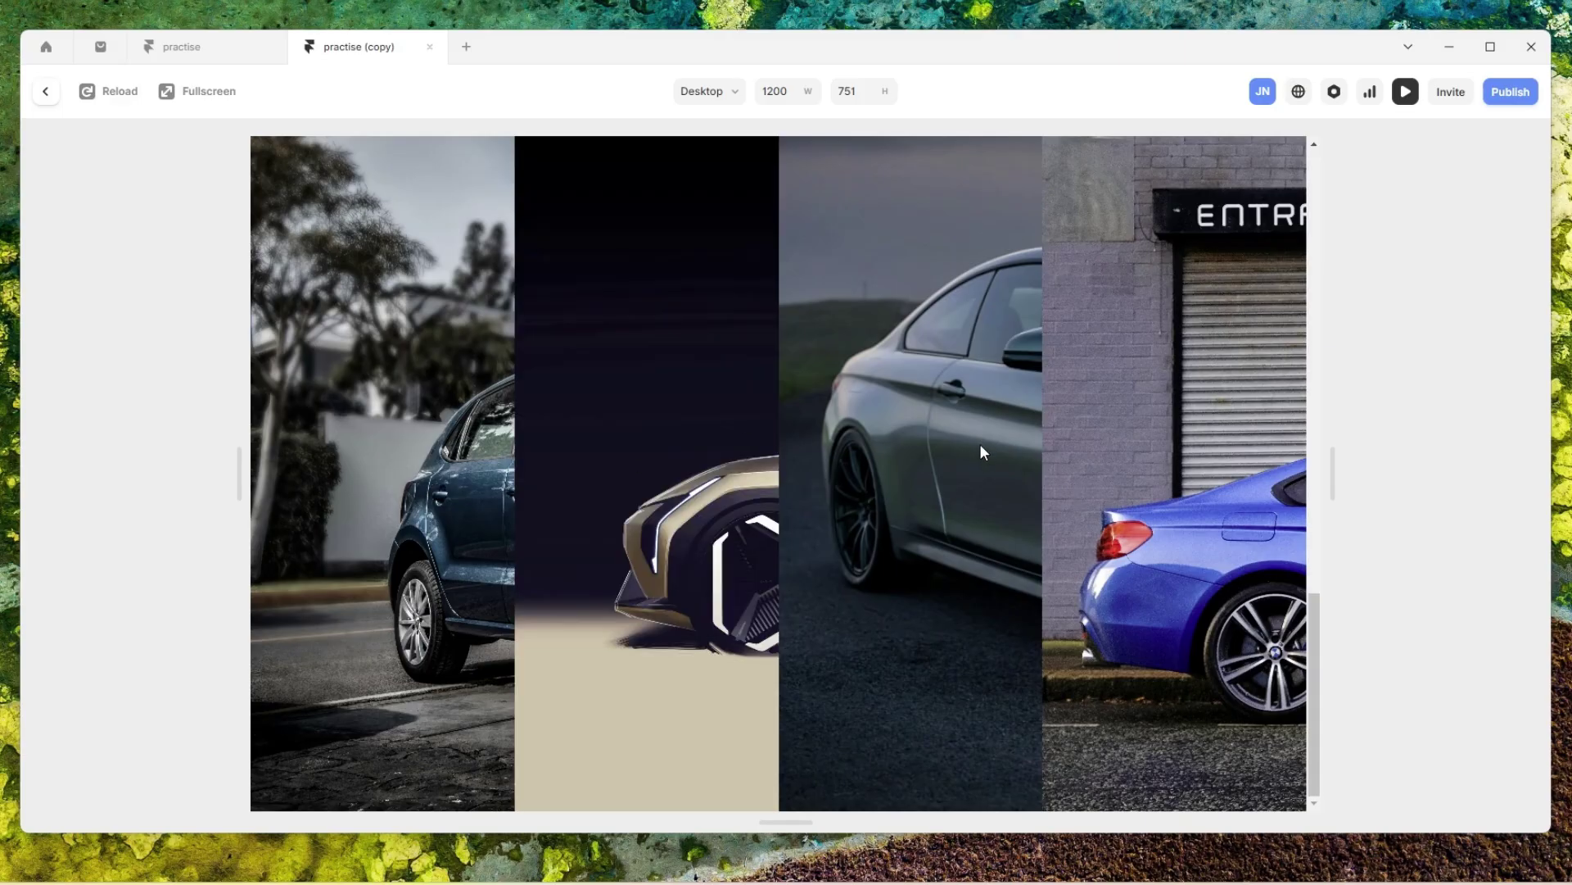
scroll(979, 443, up, 3)
scroll(982, 456, up, 5)
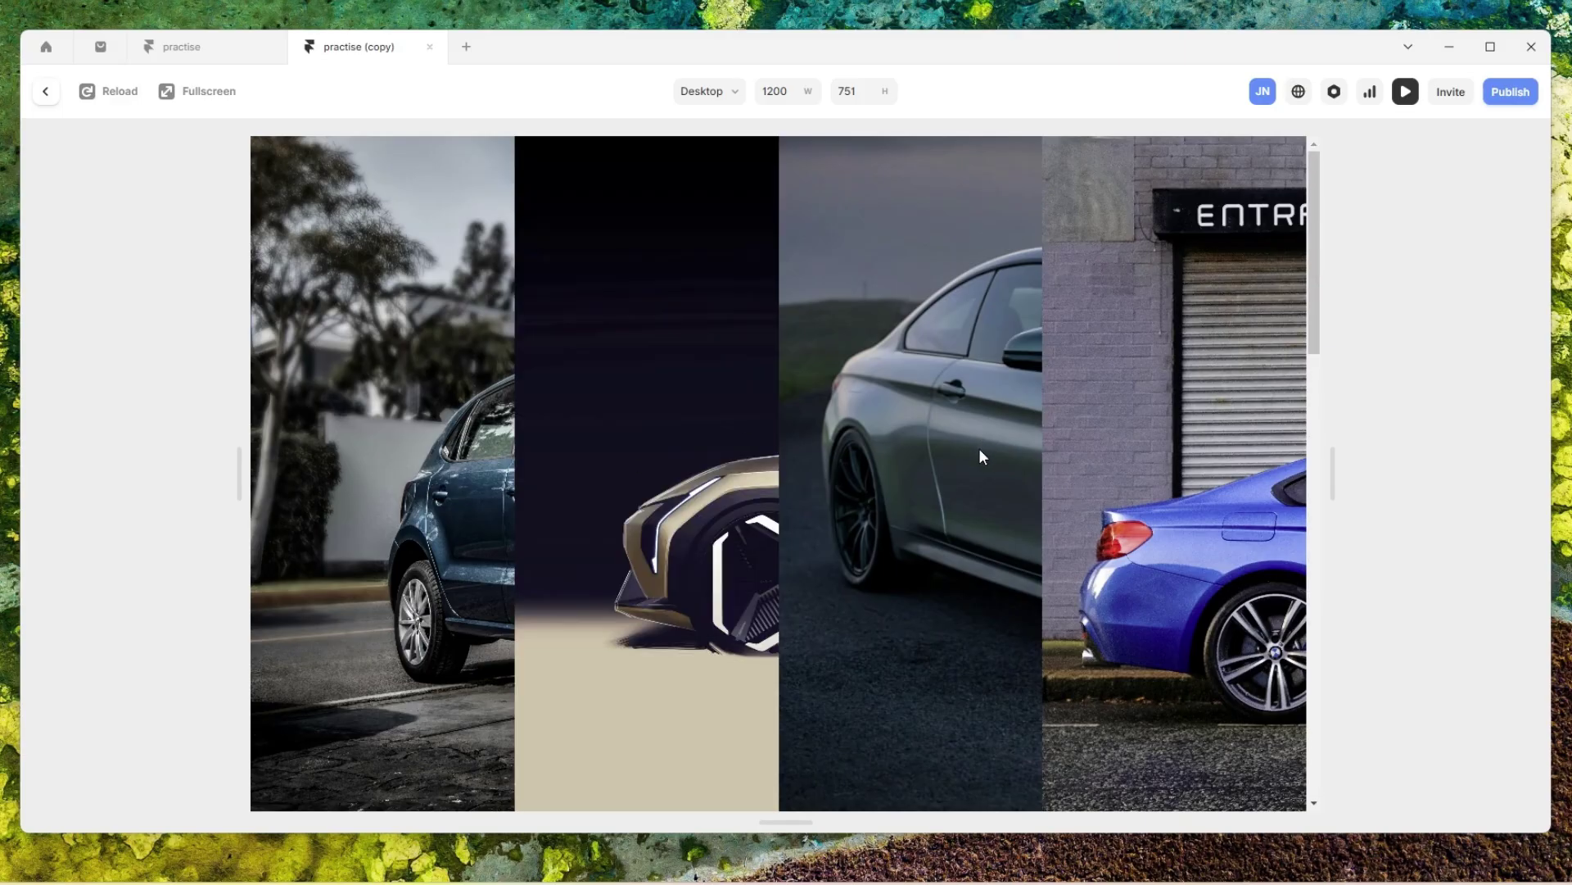
click(45, 91)
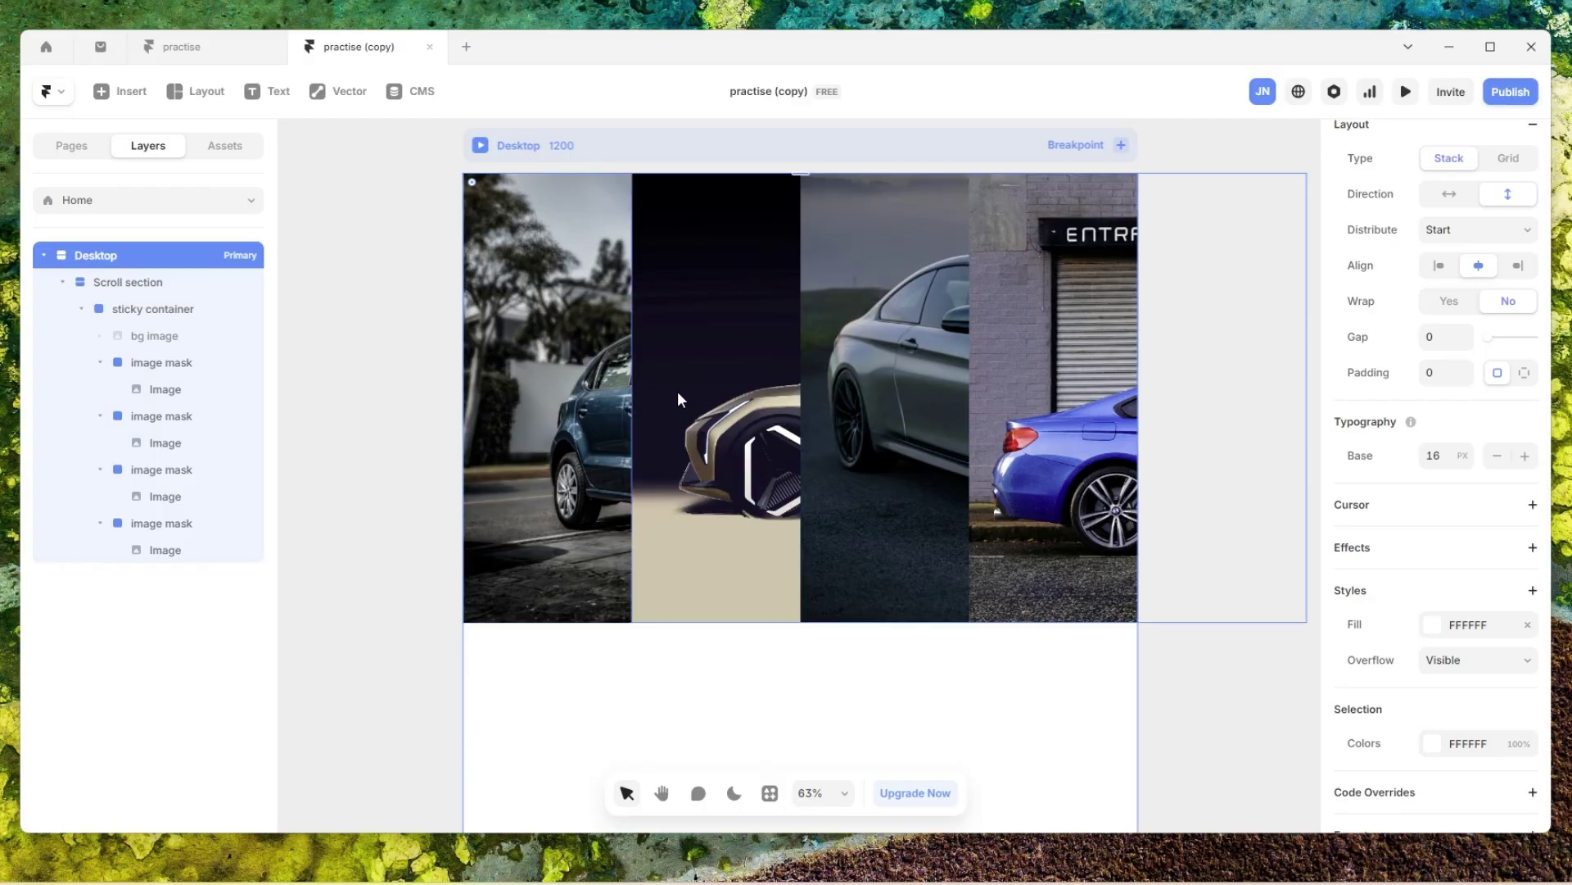
- Add a Scroll Transform effect to the first image mask
click(170, 364)
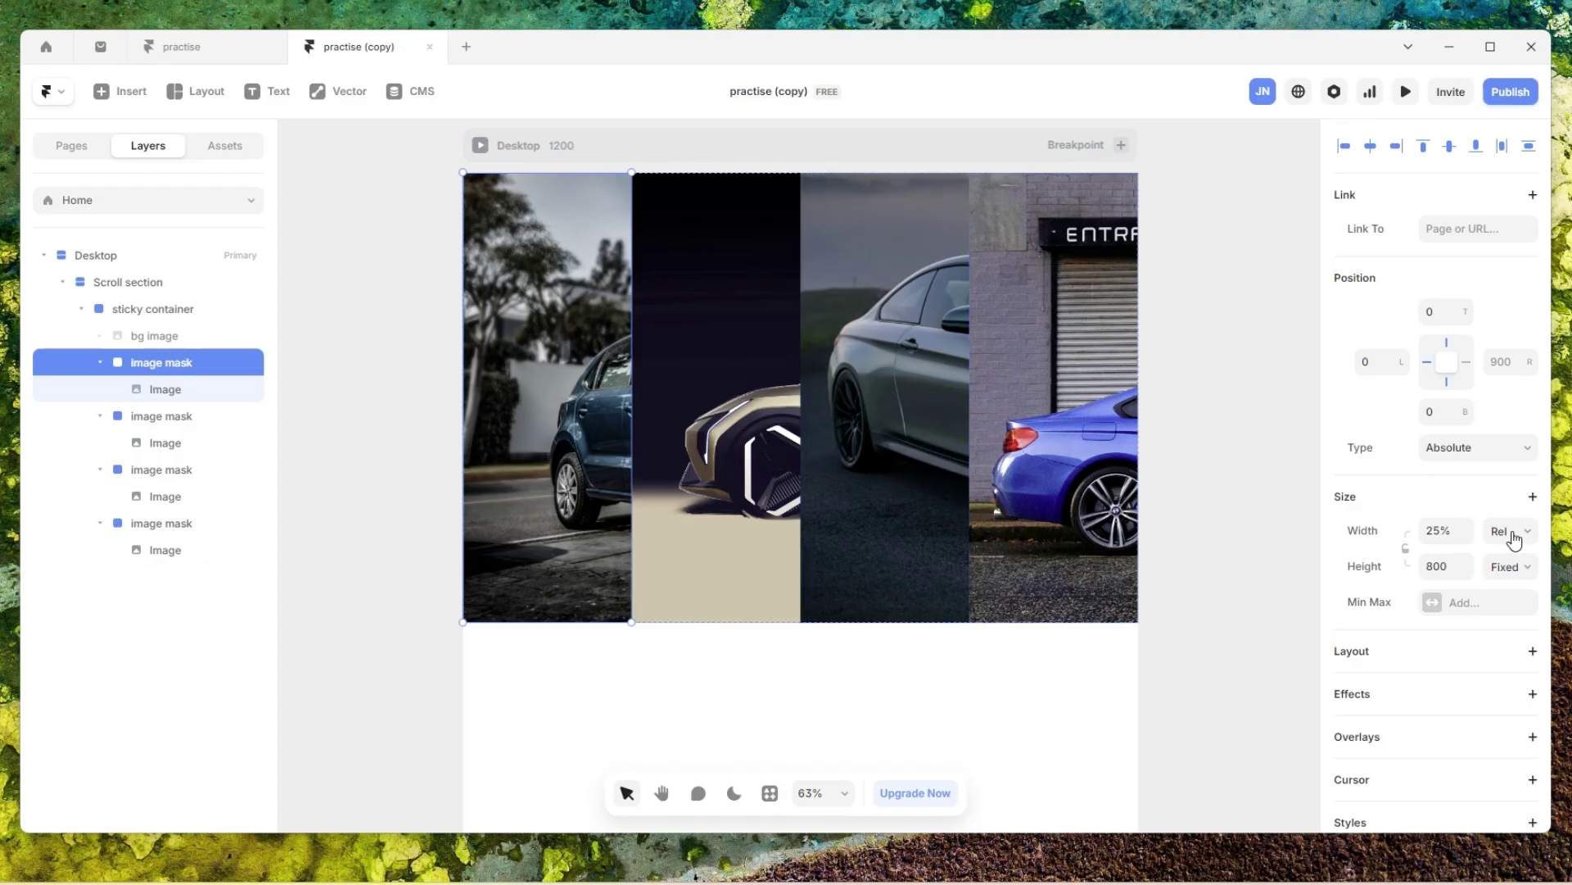
scroll(1513, 537, down, 3)
click(1532, 426)
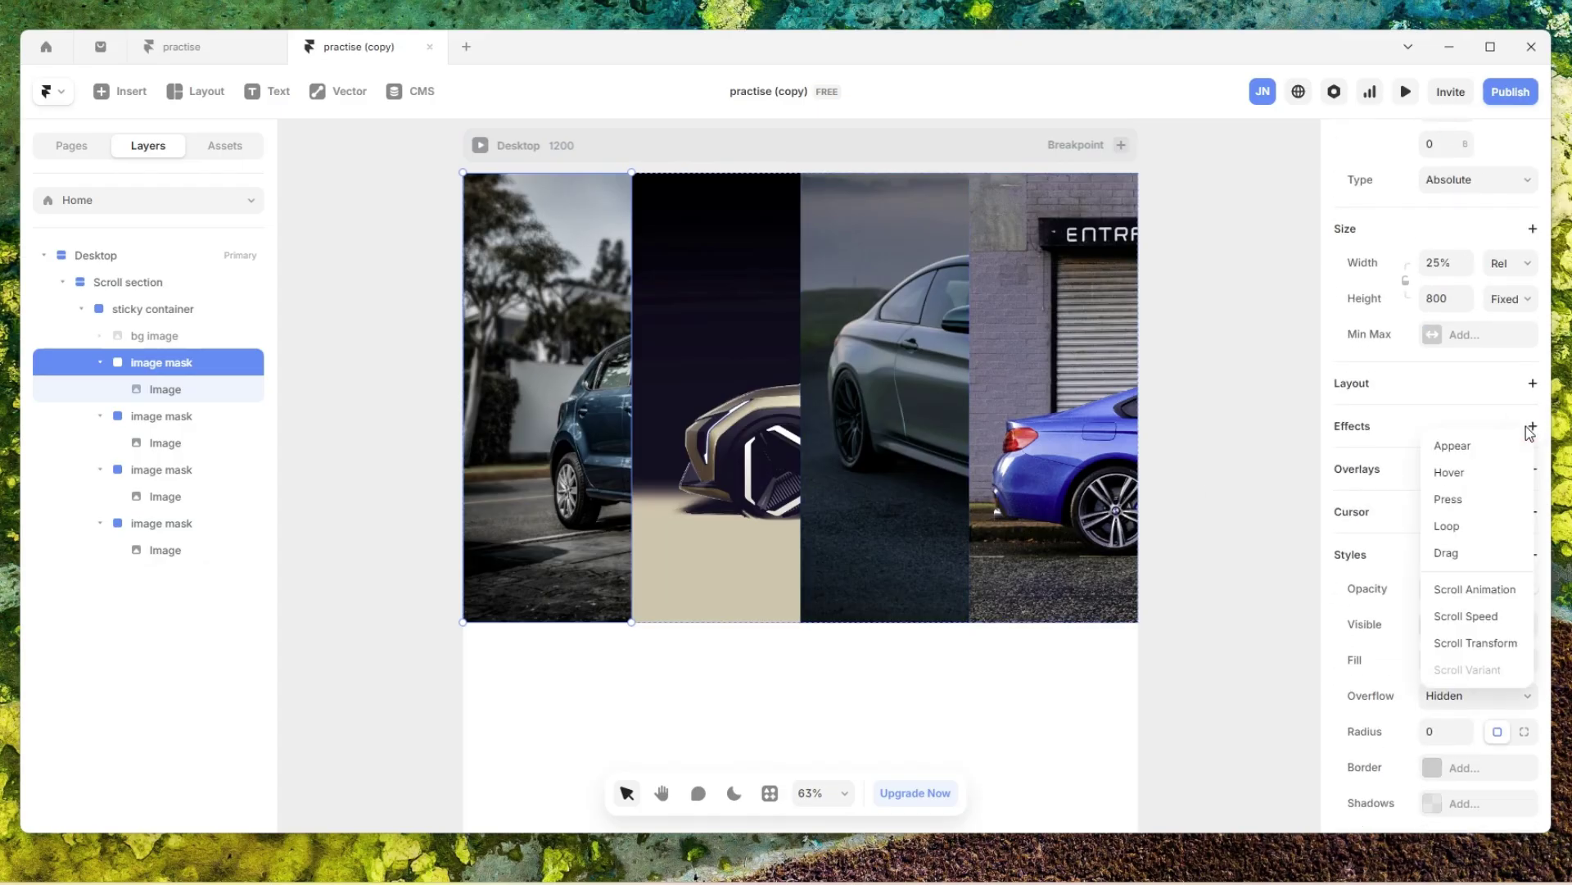
click(1500, 649)
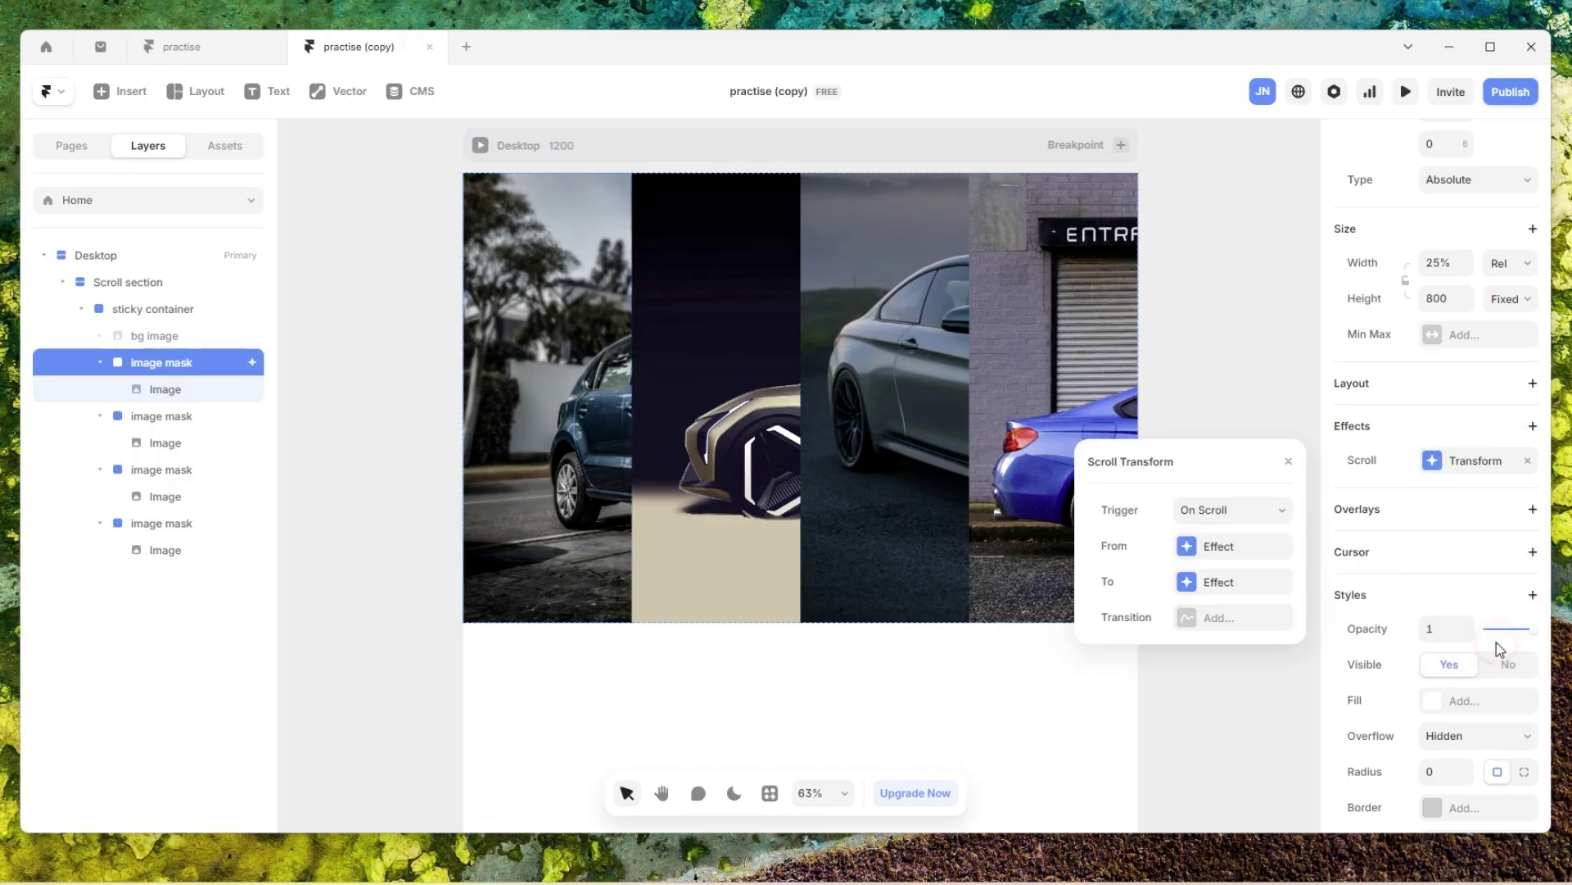
- Set the first image mask's From effect to opacity 1, scale 1 and an X offset of -1200
click(1233, 547)
click(1202, 512)
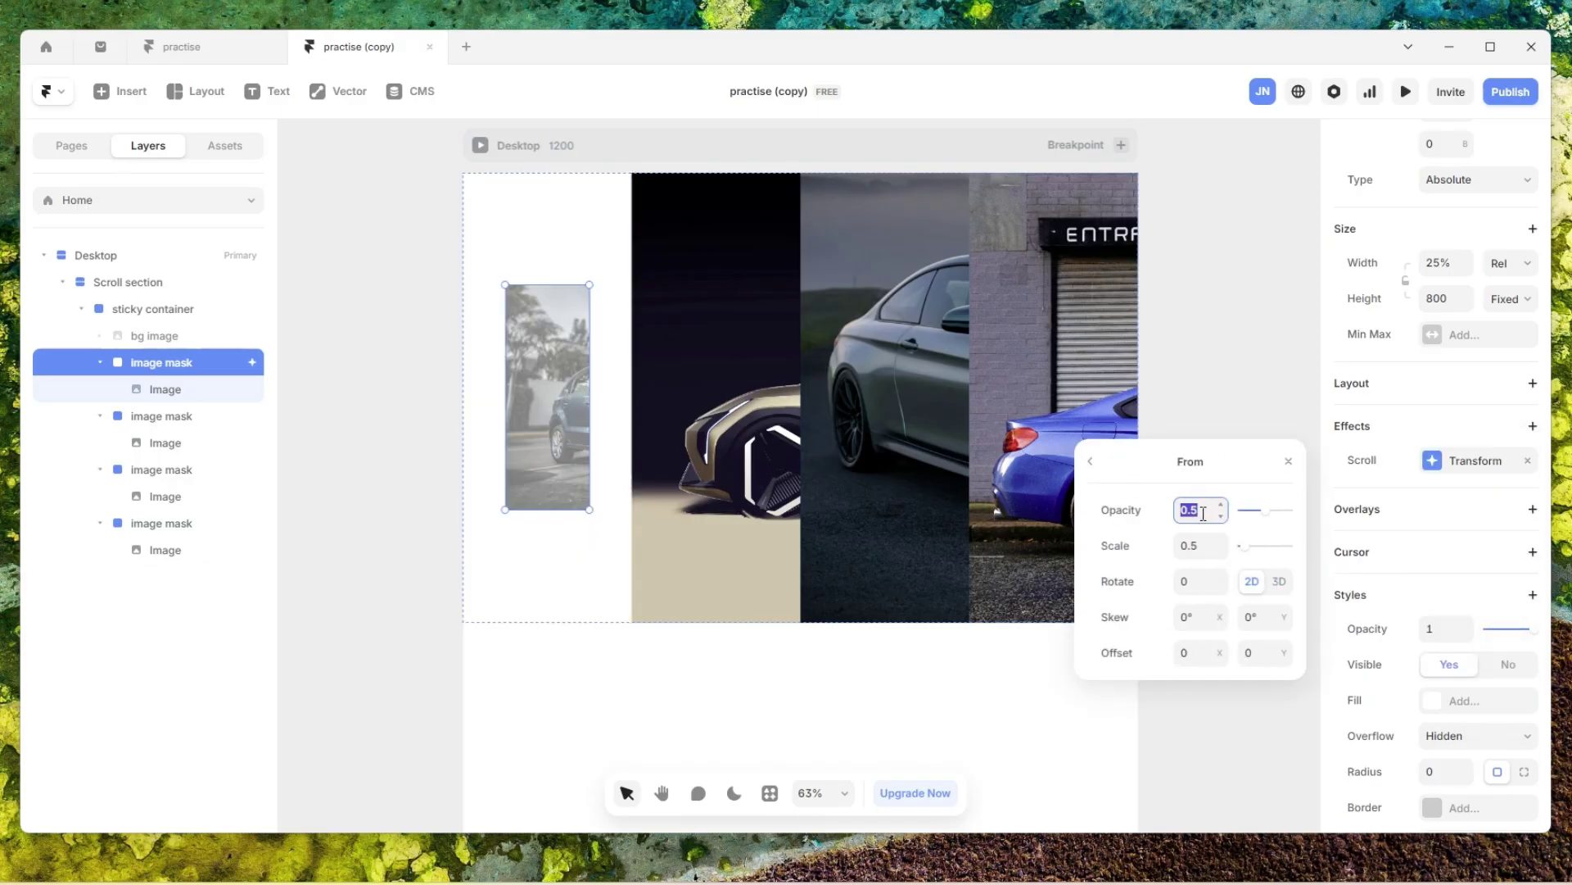
text(1)
click(1204, 546)
text(1)
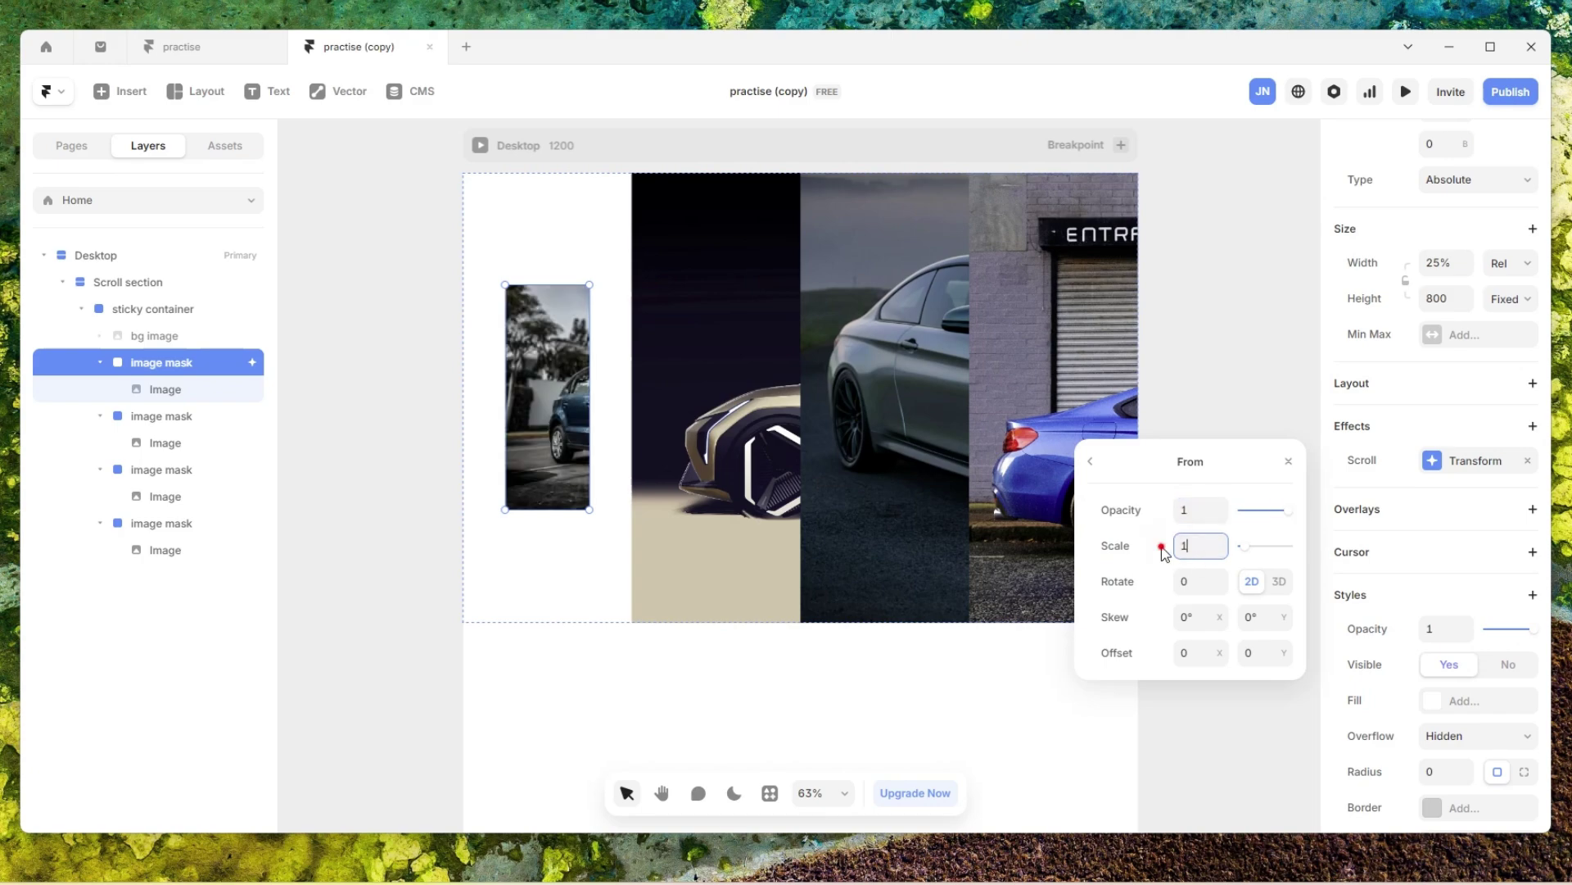
key(Return)
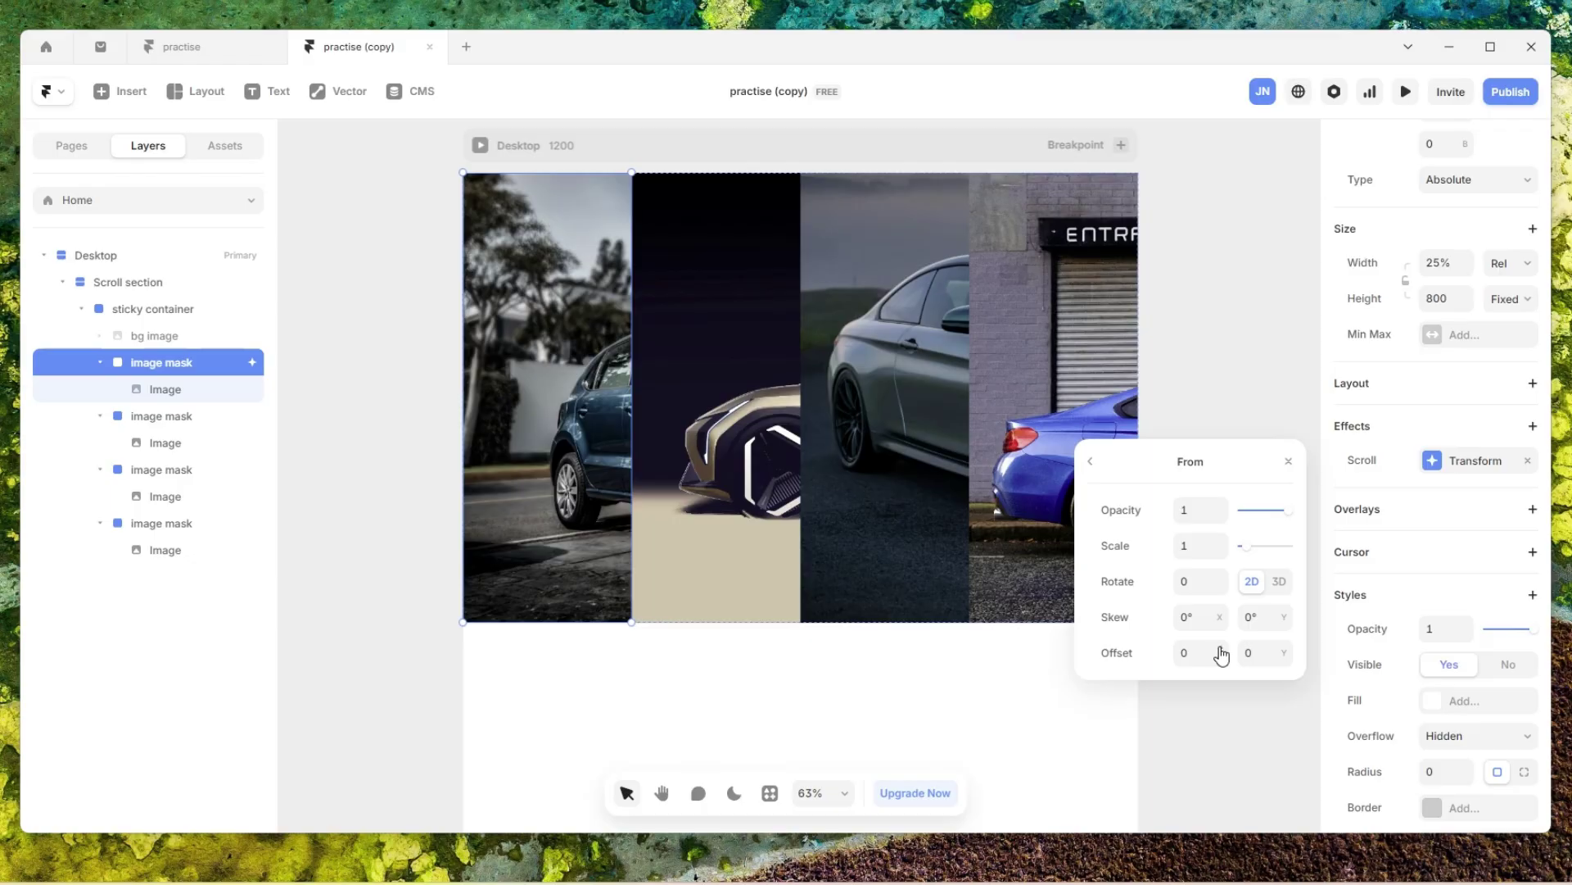
drag(1222, 653, 1229, 710)
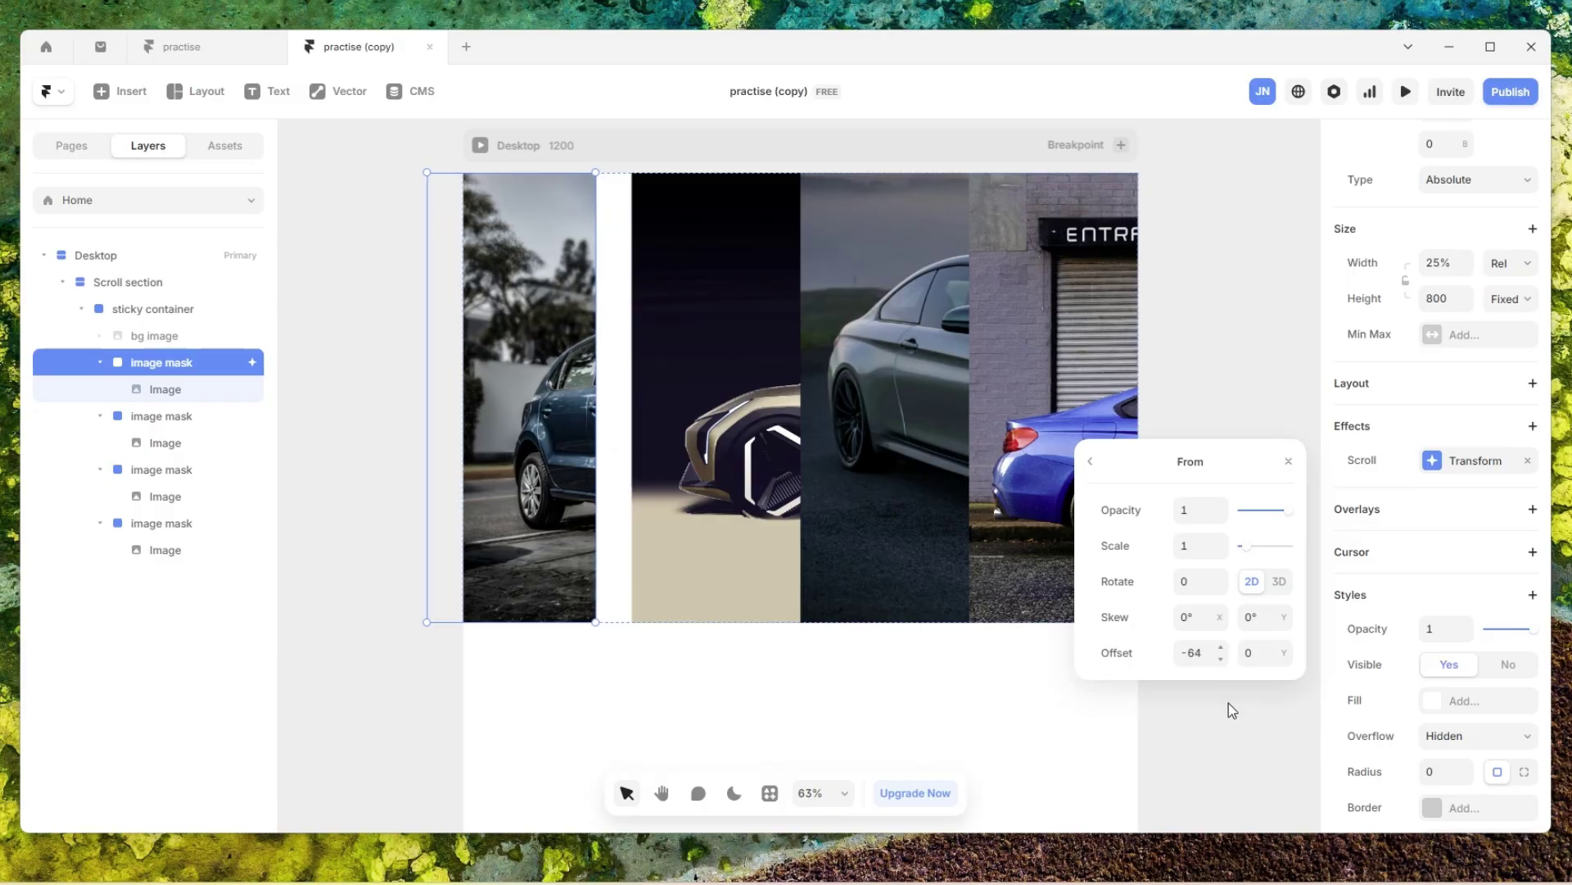
click(1201, 654)
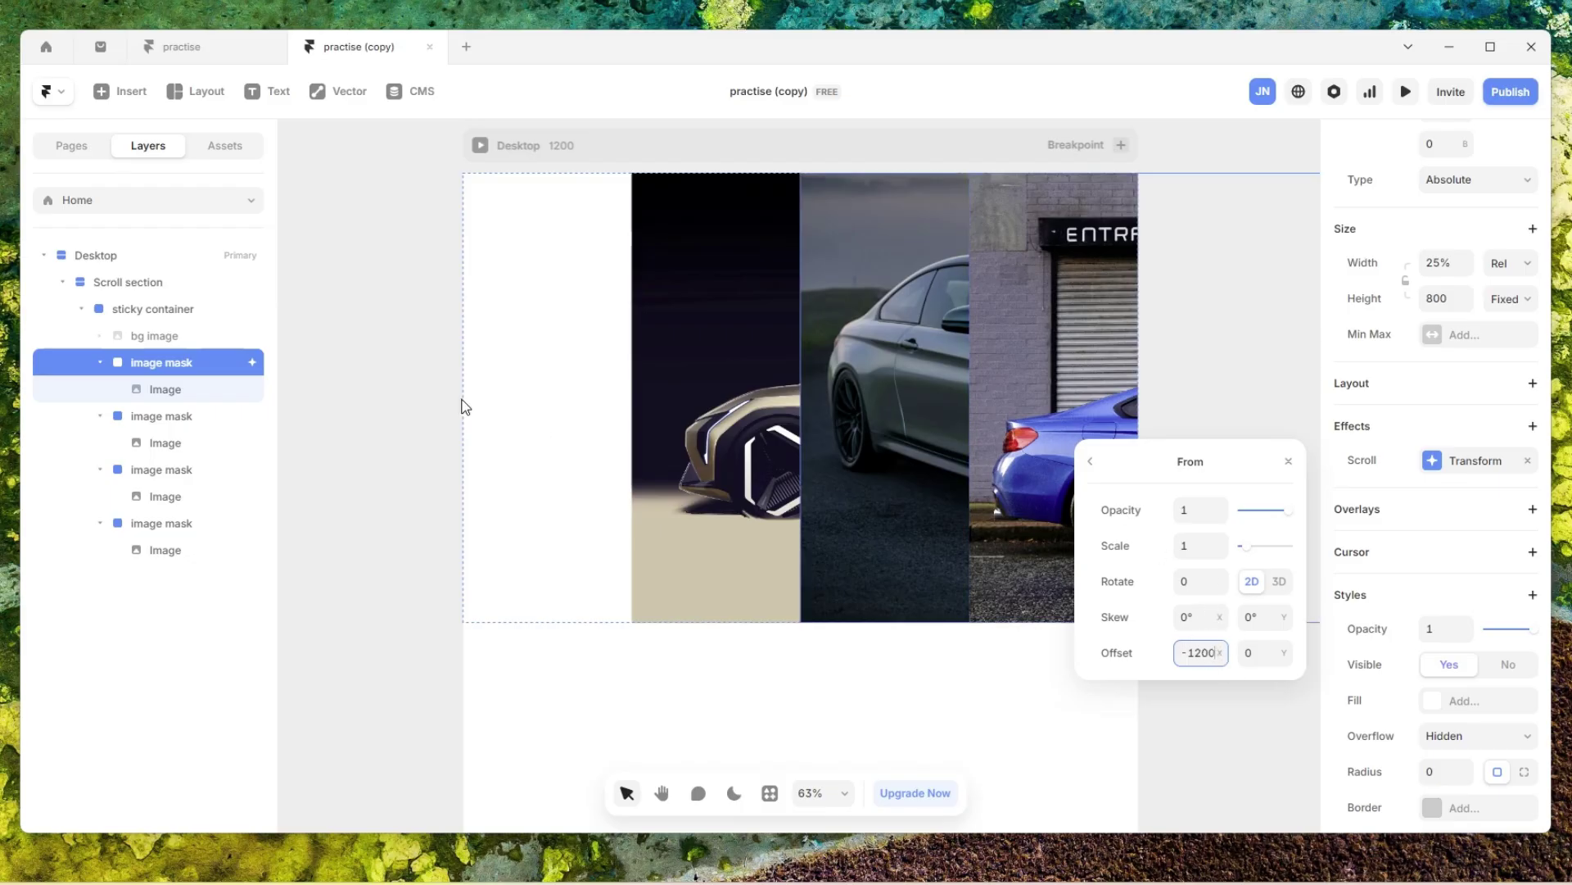
- Add a Scroll Transform effect to the image nested in the first image mask
click(227, 399)
click(201, 393)
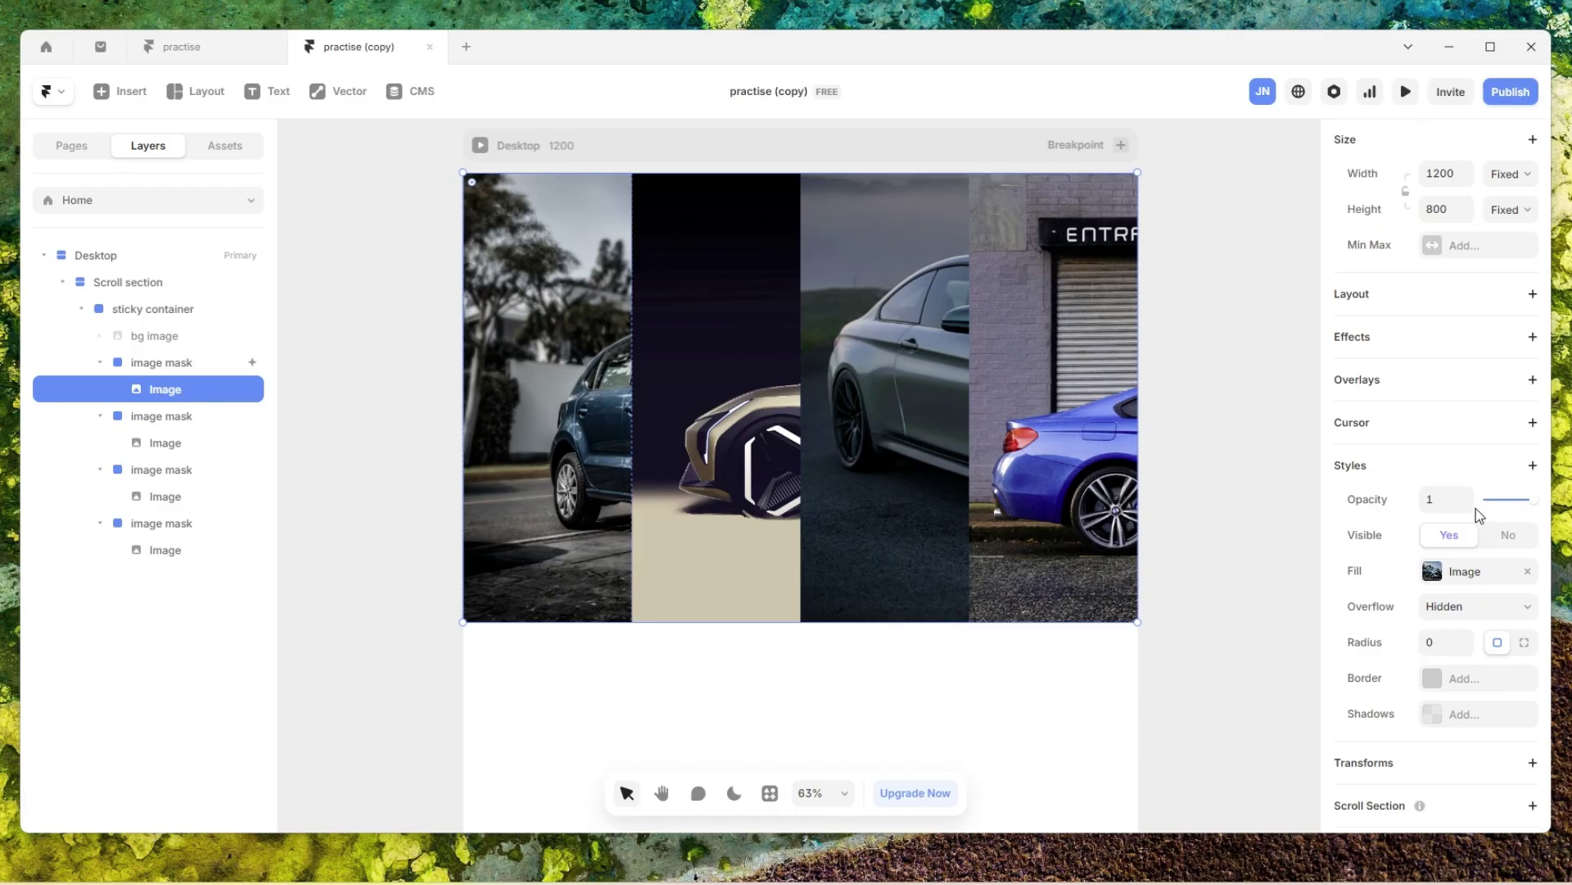
click(1532, 338)
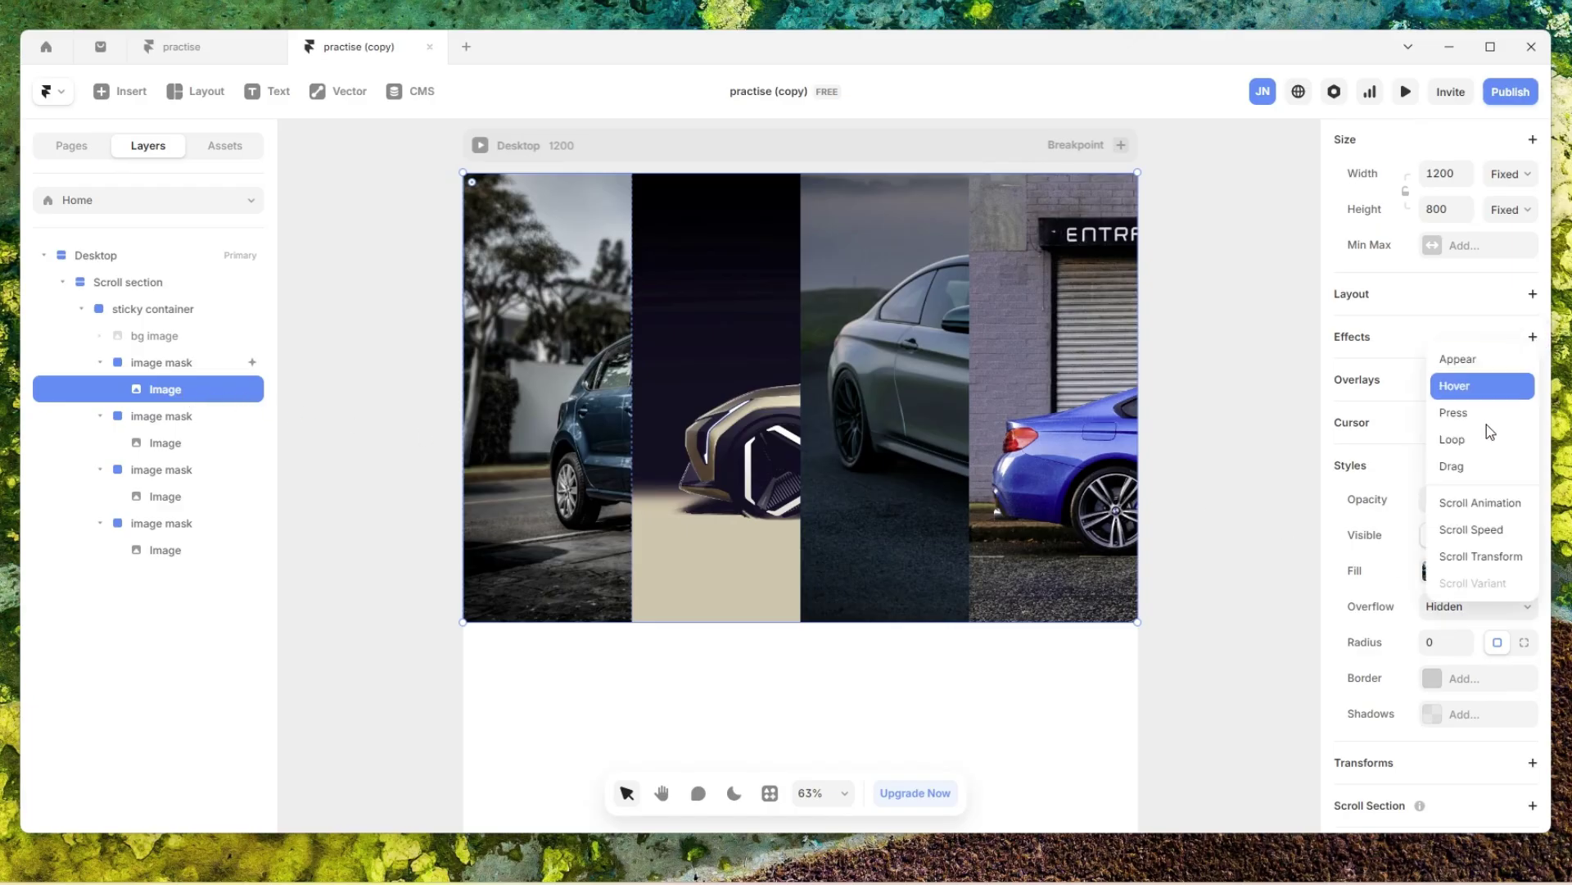
click(1481, 550)
- Set the nested image's From effect to opacity 1, scale 1 and an X offset of 1200
click(1233, 464)
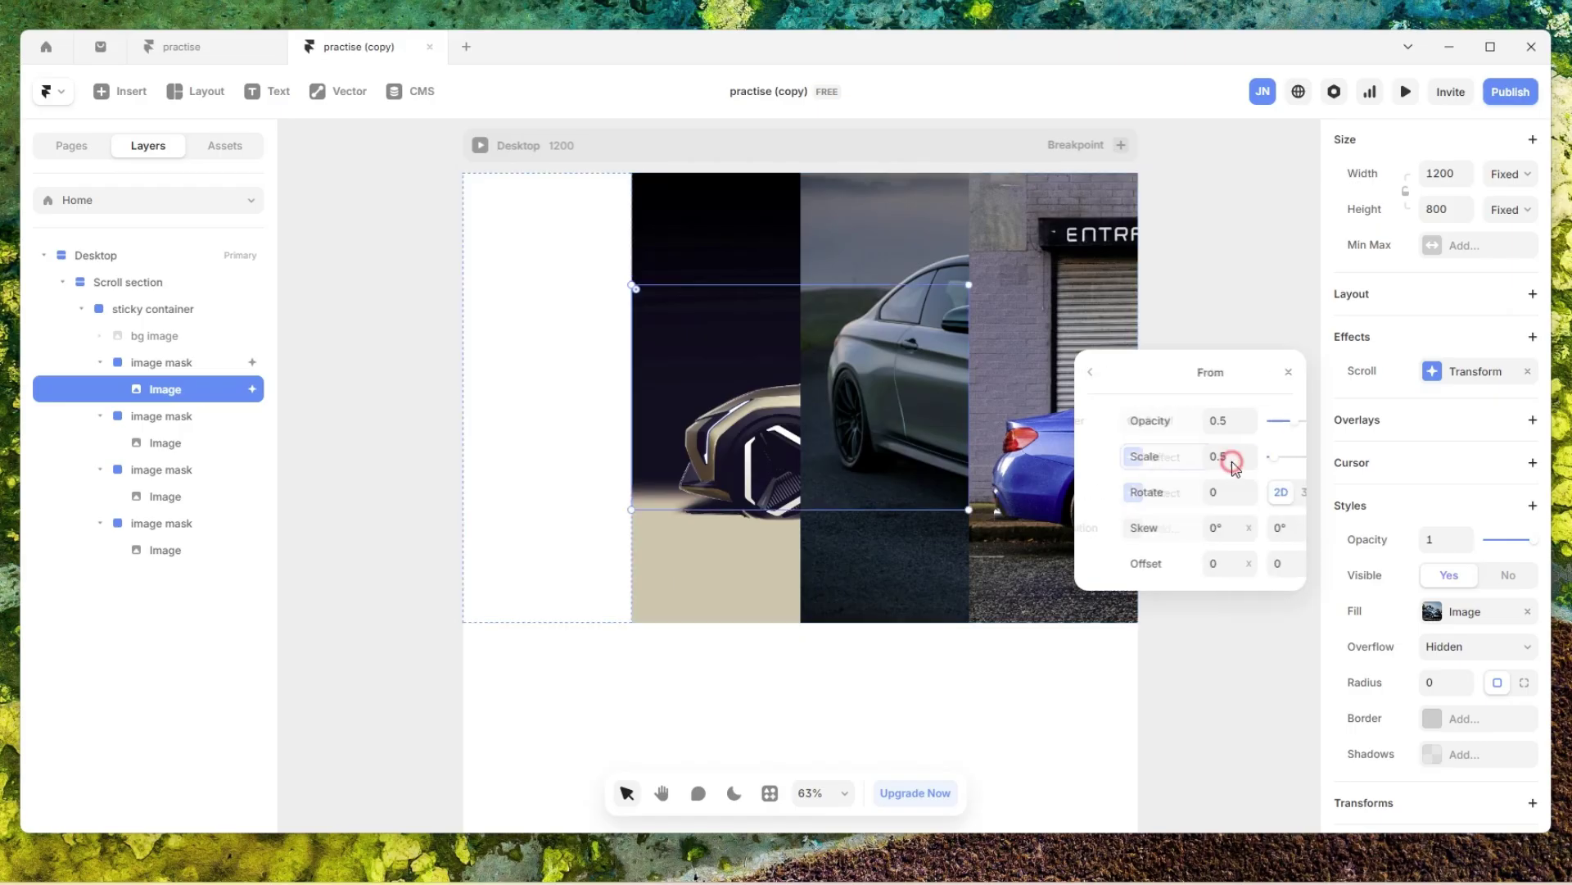
click(1200, 420)
text(1)
click(1188, 452)
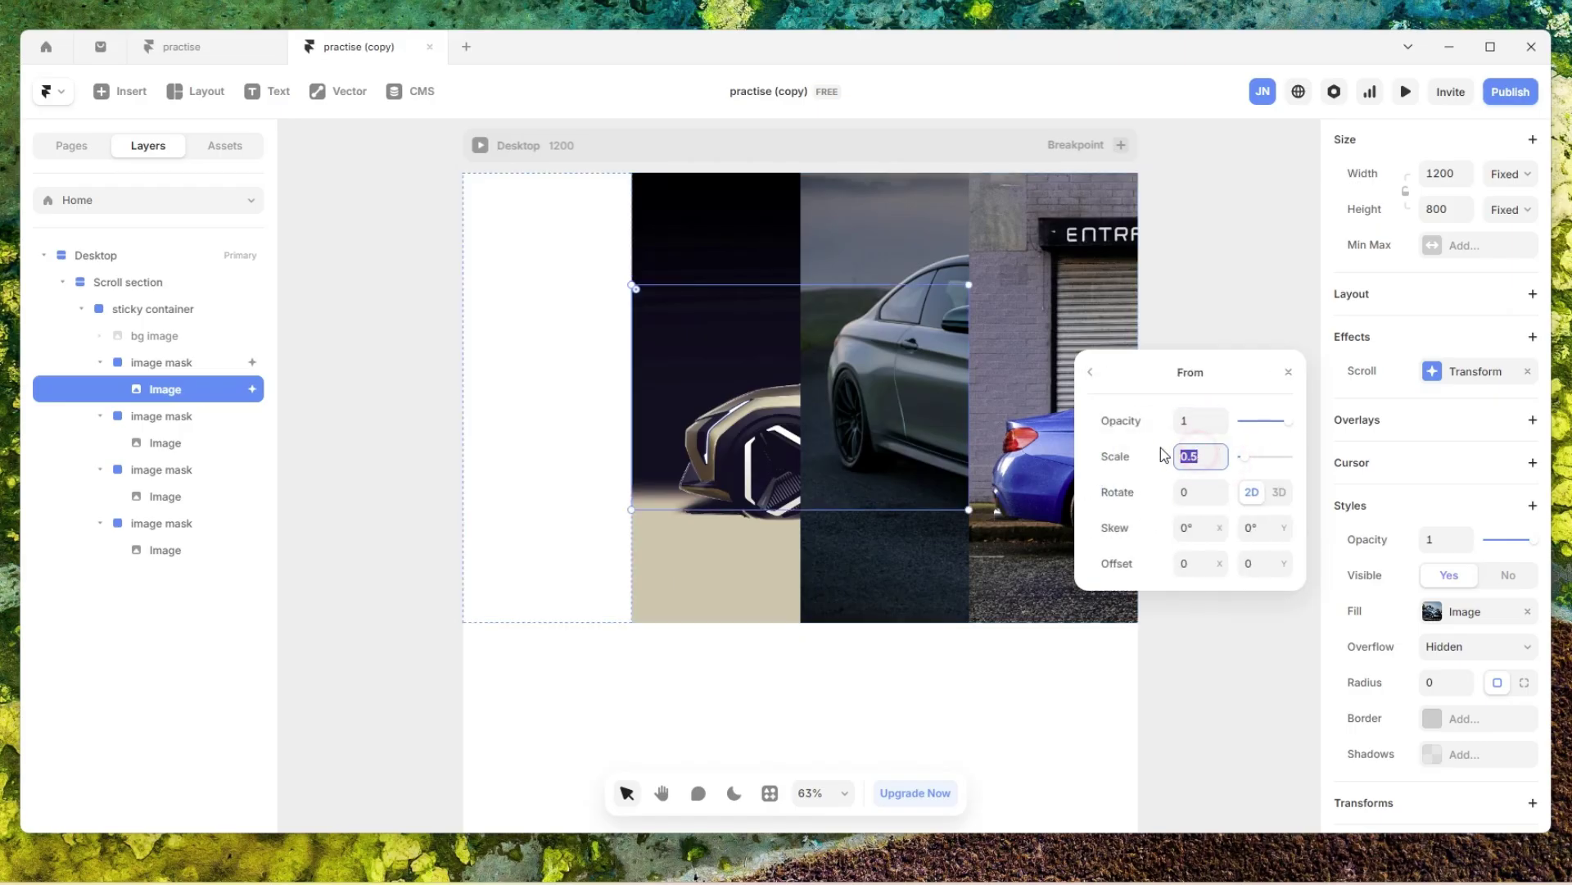
text(1)
click(1204, 562)
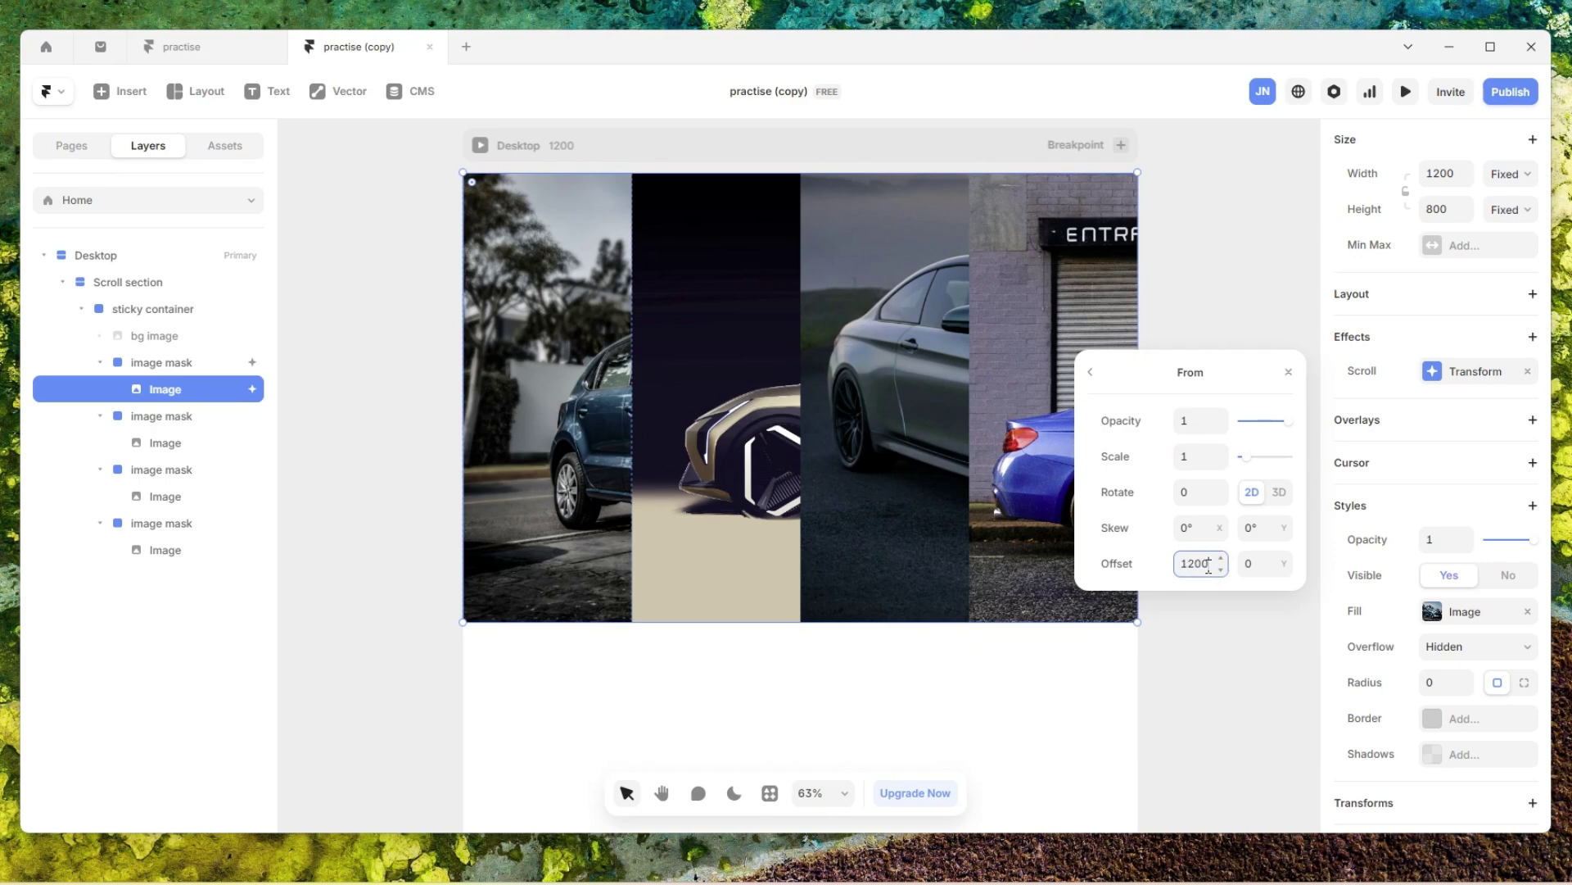
key(Return)
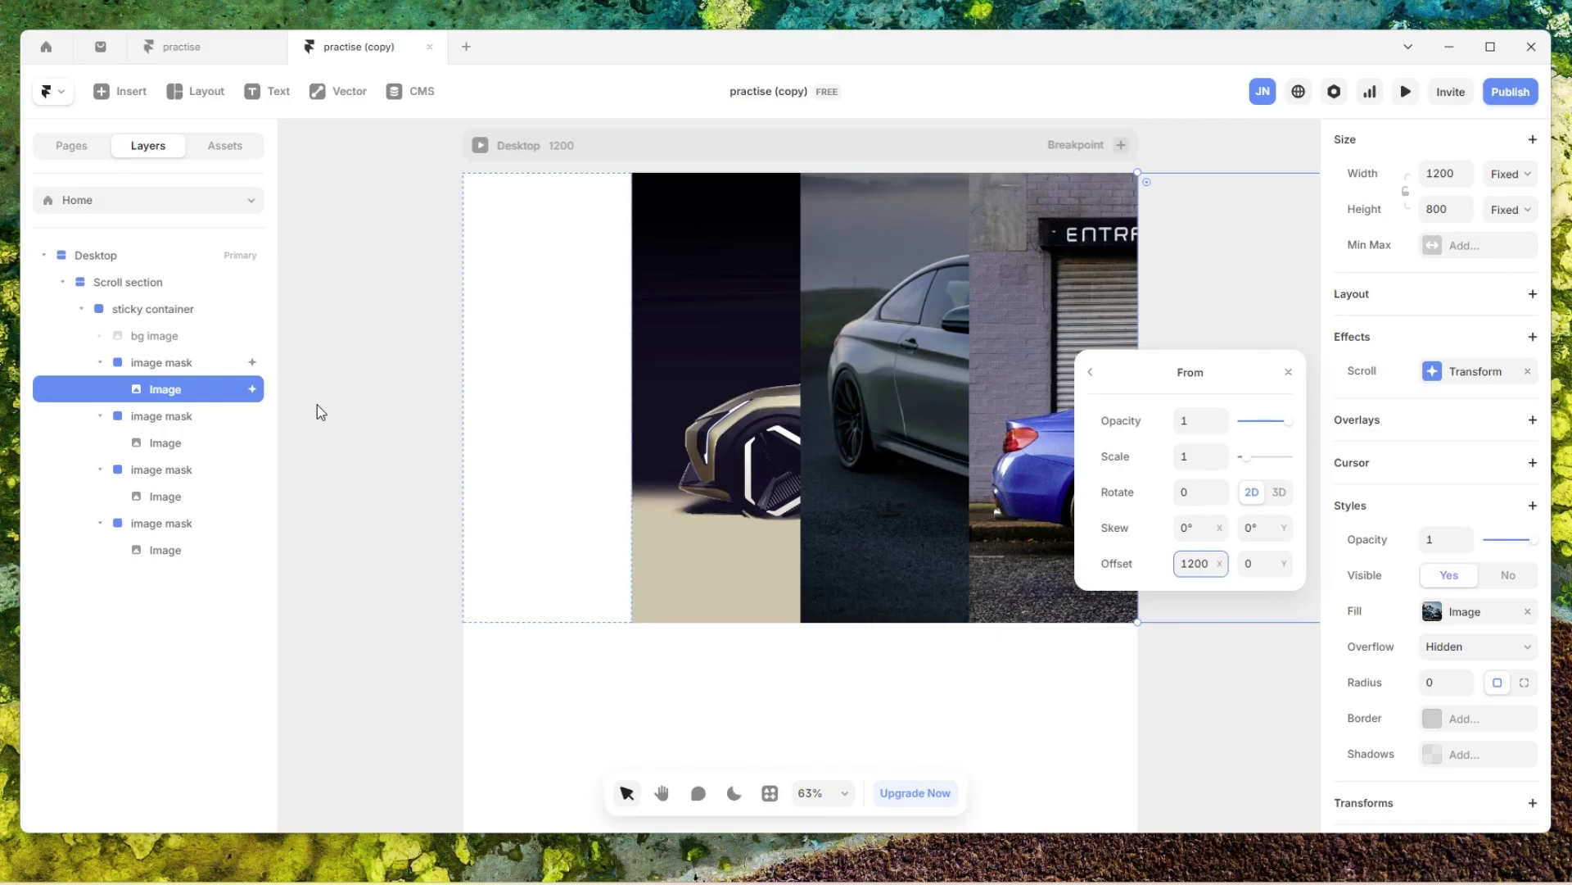
click(242, 362)
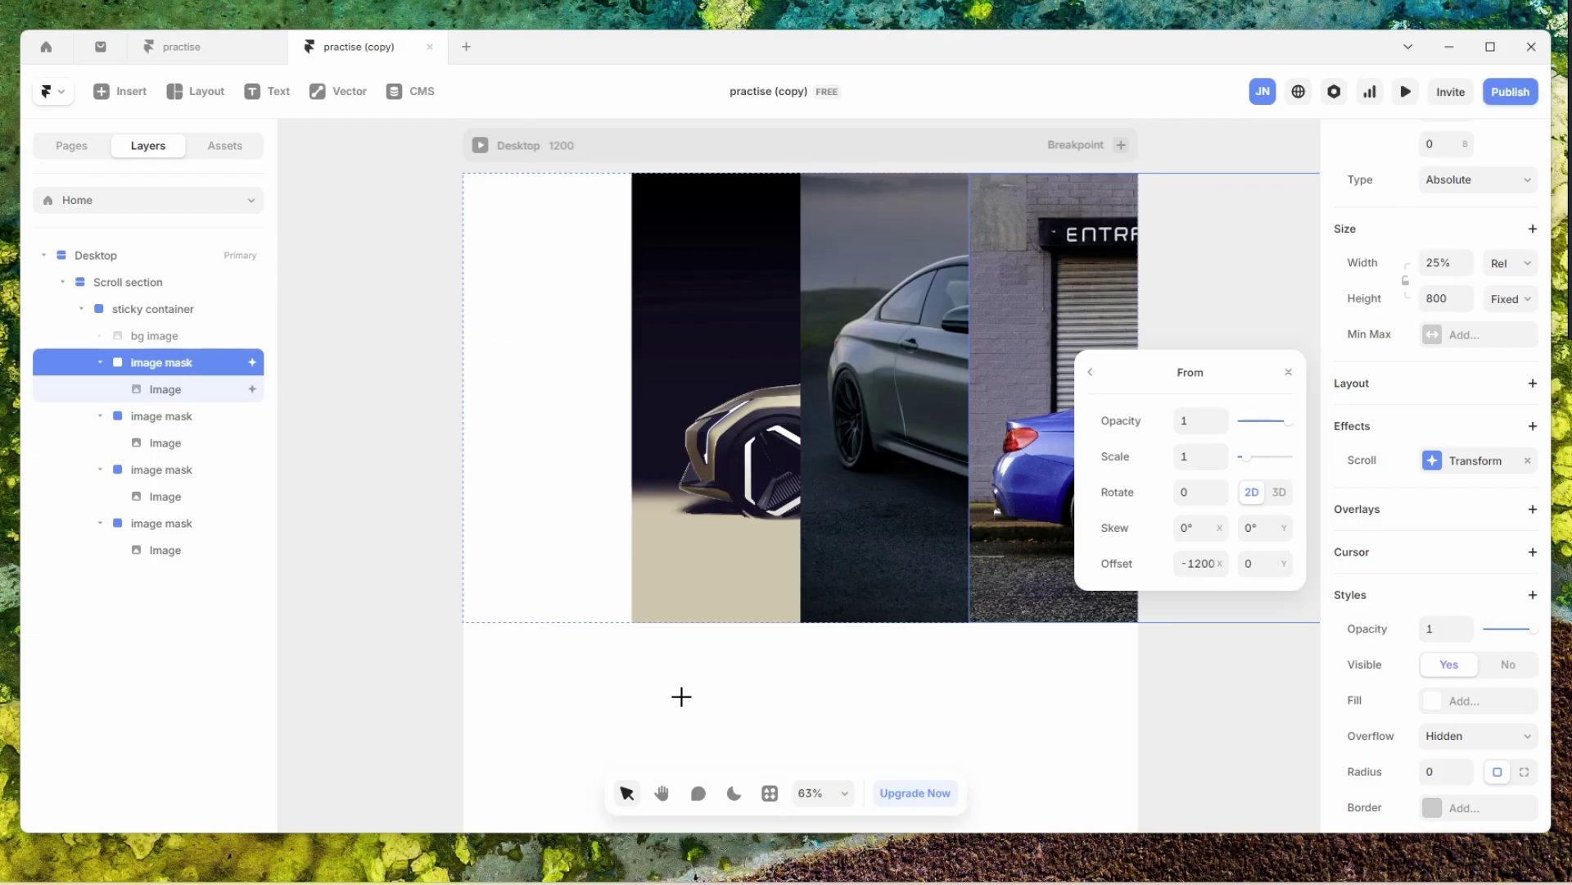
drag(699, 682, 382, 680)
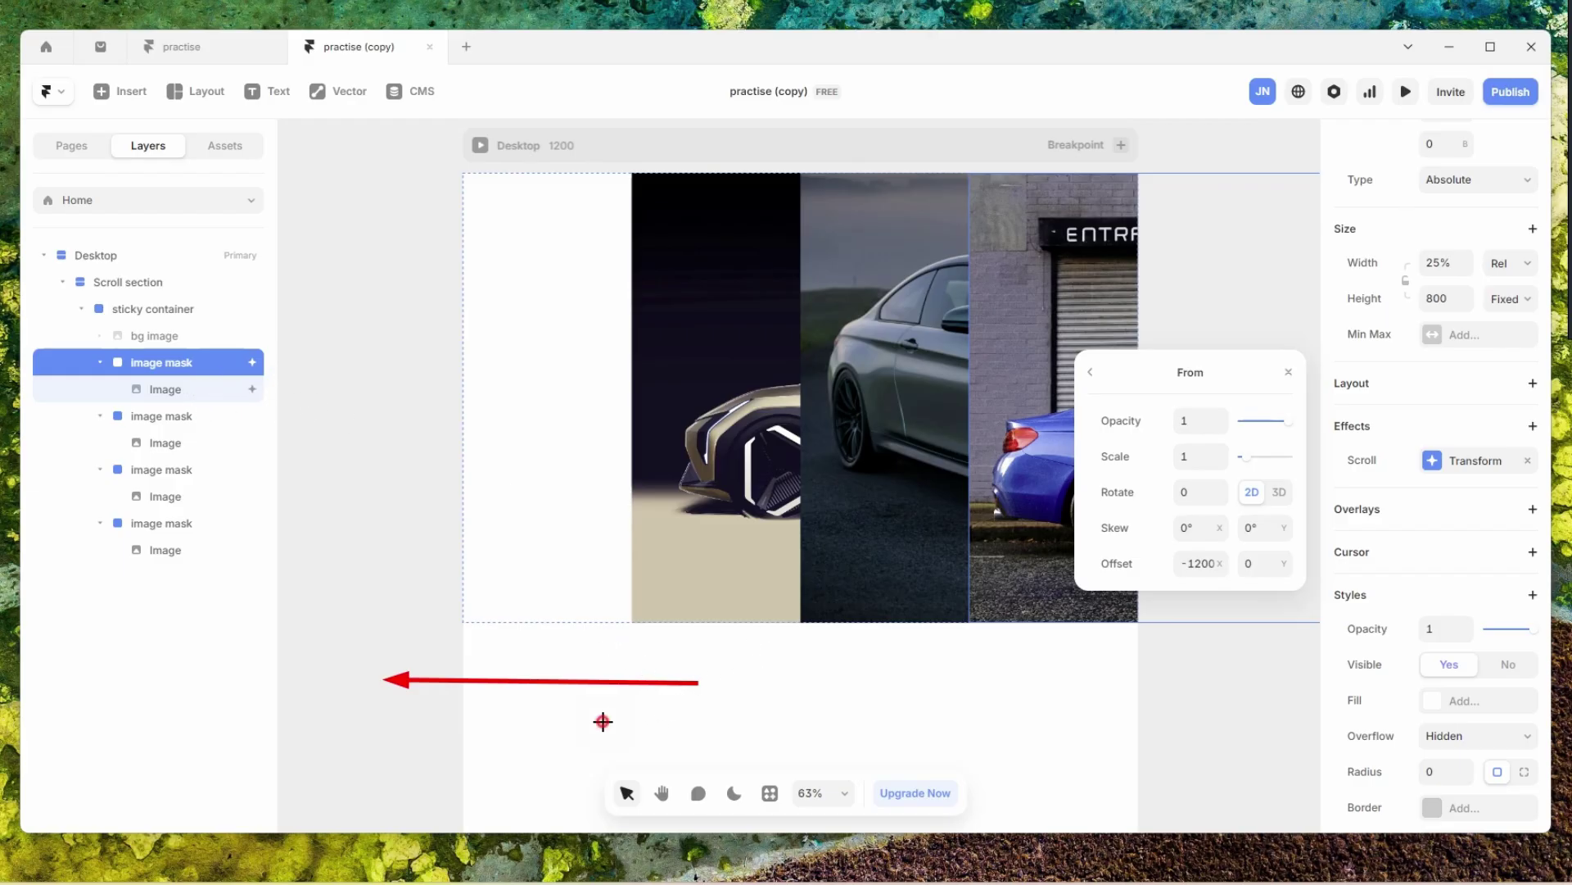
drag(603, 721, 957, 721)
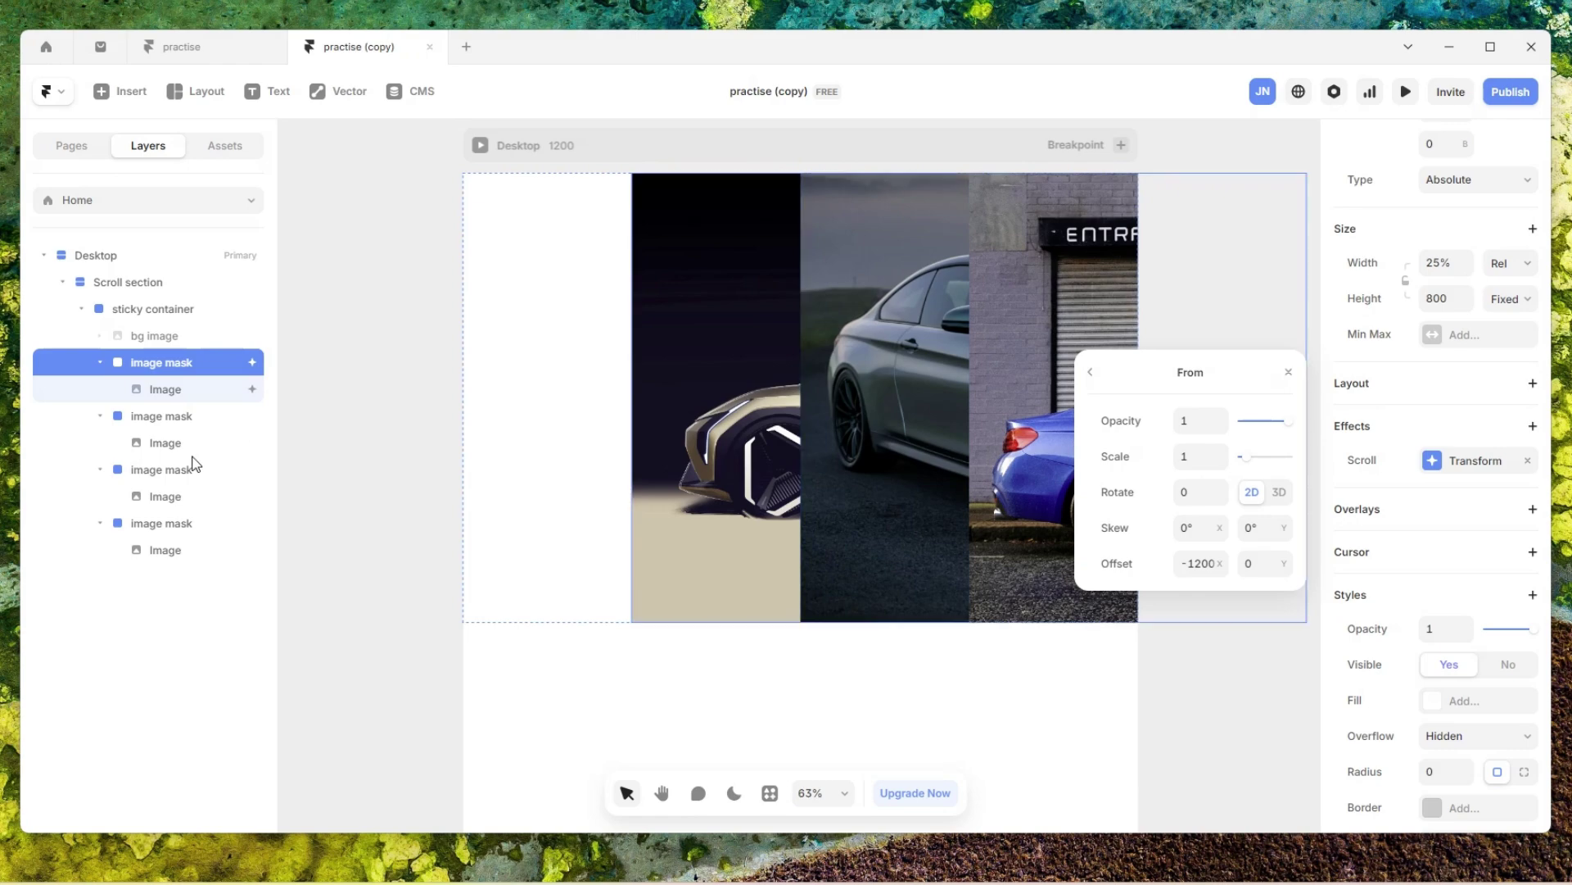
- Copy the Scroll Transform effect from the first image mask
click(215, 414)
scroll(1475, 503, down, 3)
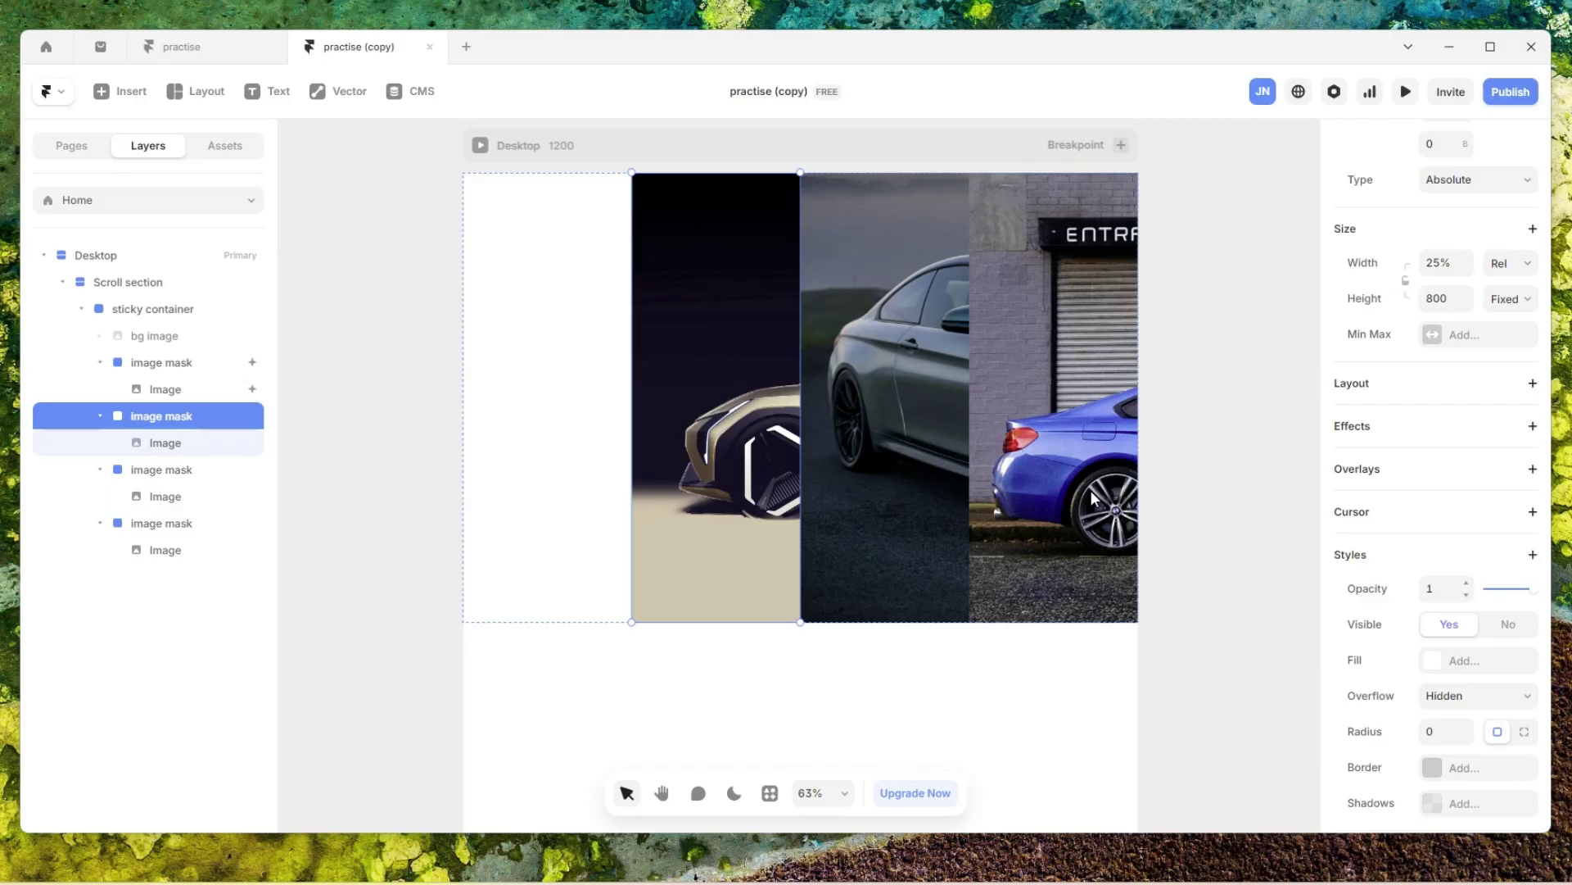
click(199, 364)
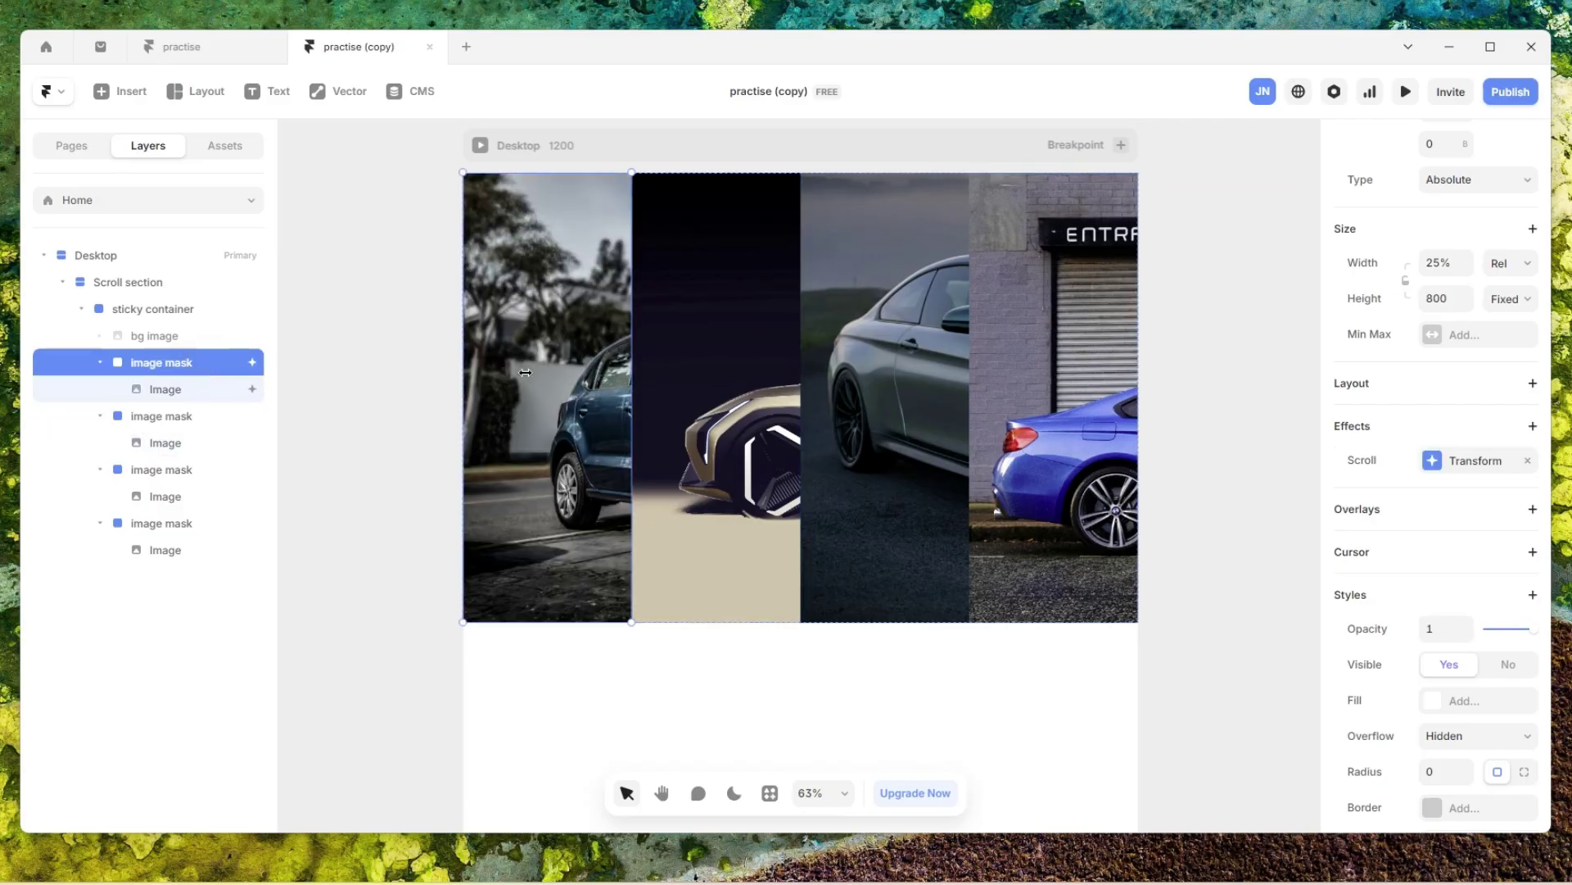
right_click(1468, 464)
click(1485, 490)
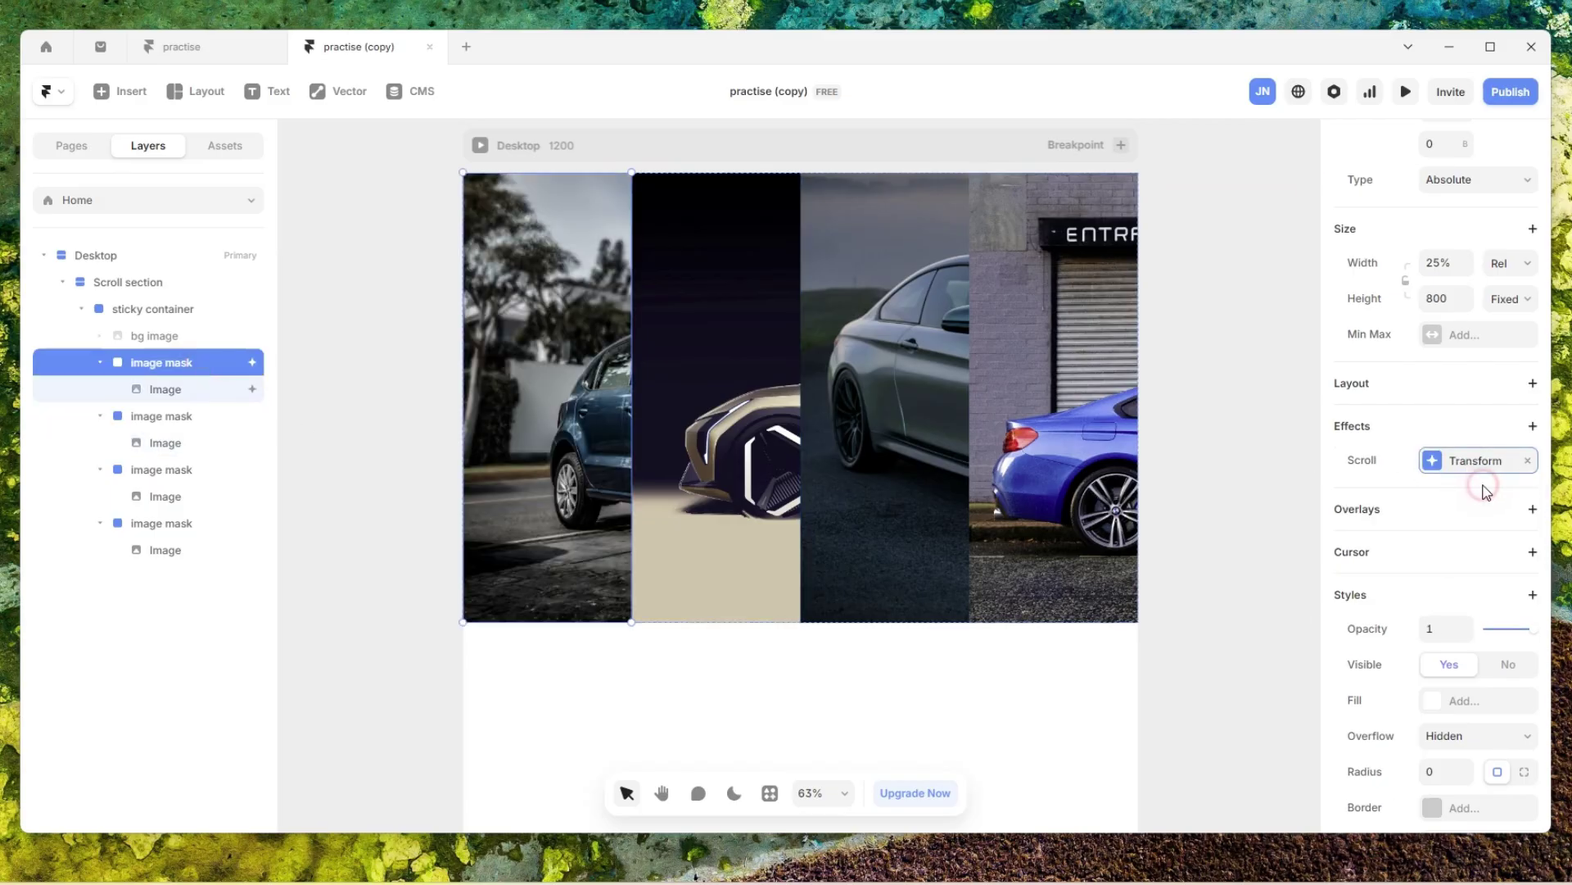
- Paste the copied Scroll Transform effect onto the second image mask and open its settings
click(204, 415)
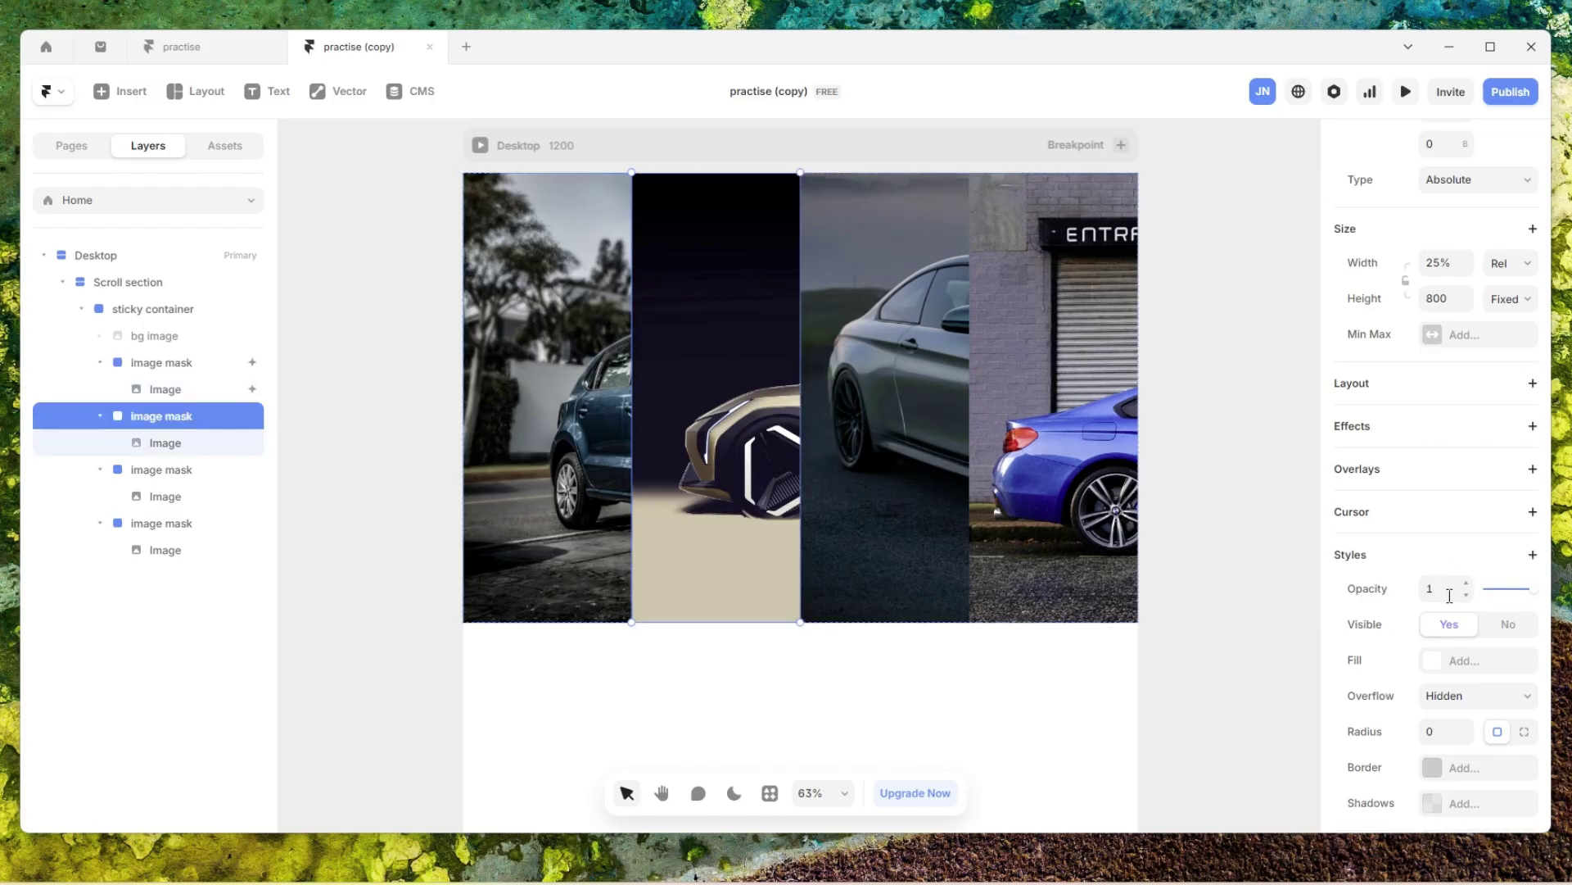
scroll(1477, 491, down, 4)
scroll(1474, 508, up, 5)
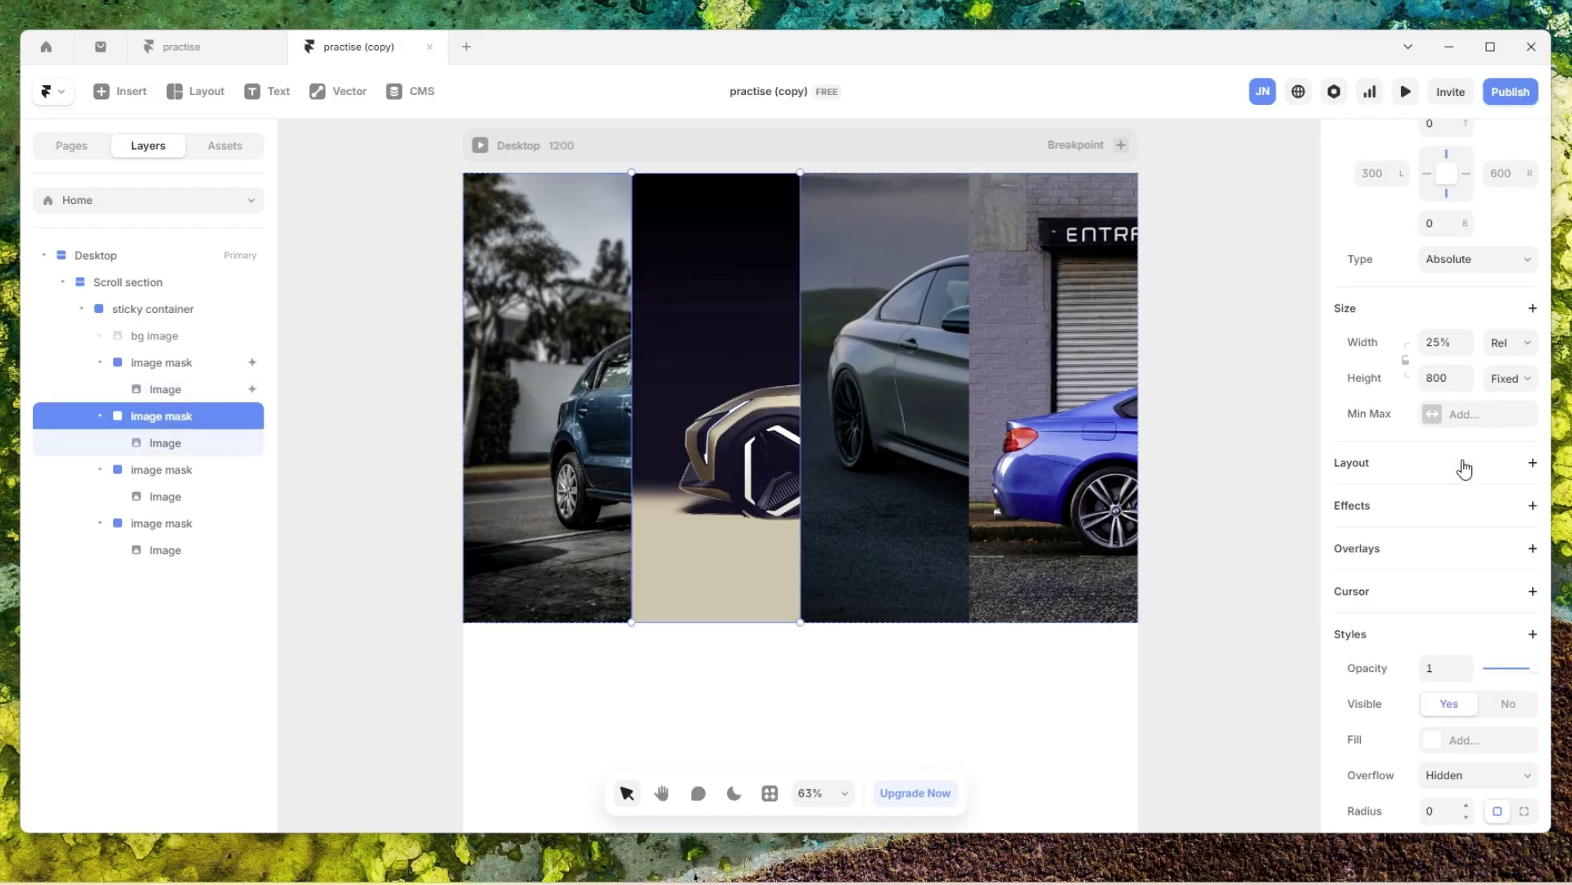
click(1443, 514)
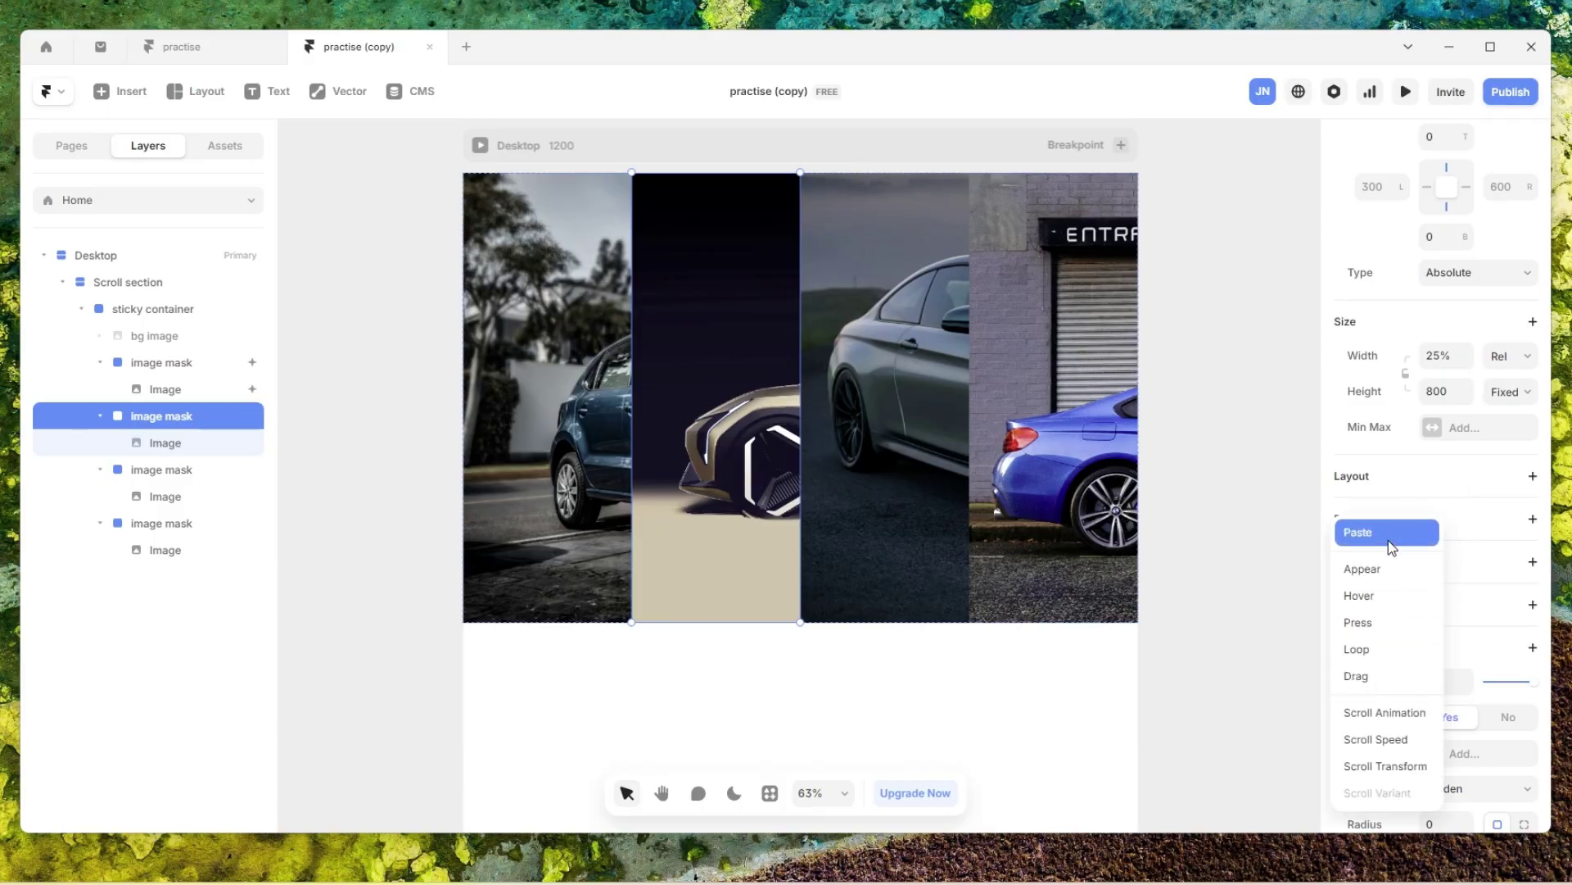
click(1466, 510)
click(1460, 516)
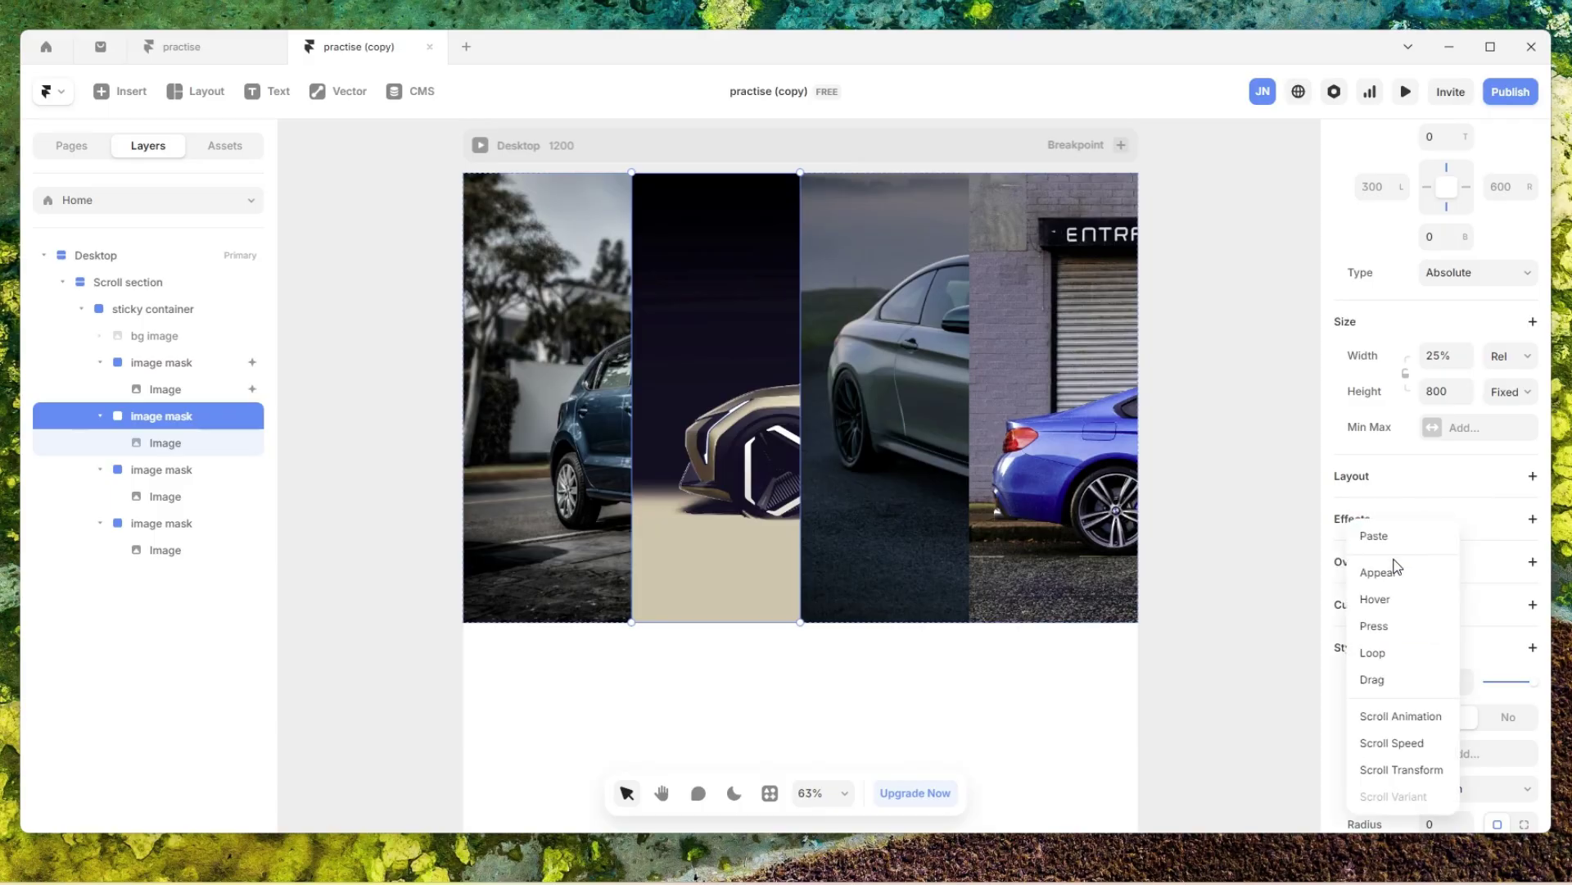
click(1384, 536)
click(1484, 554)
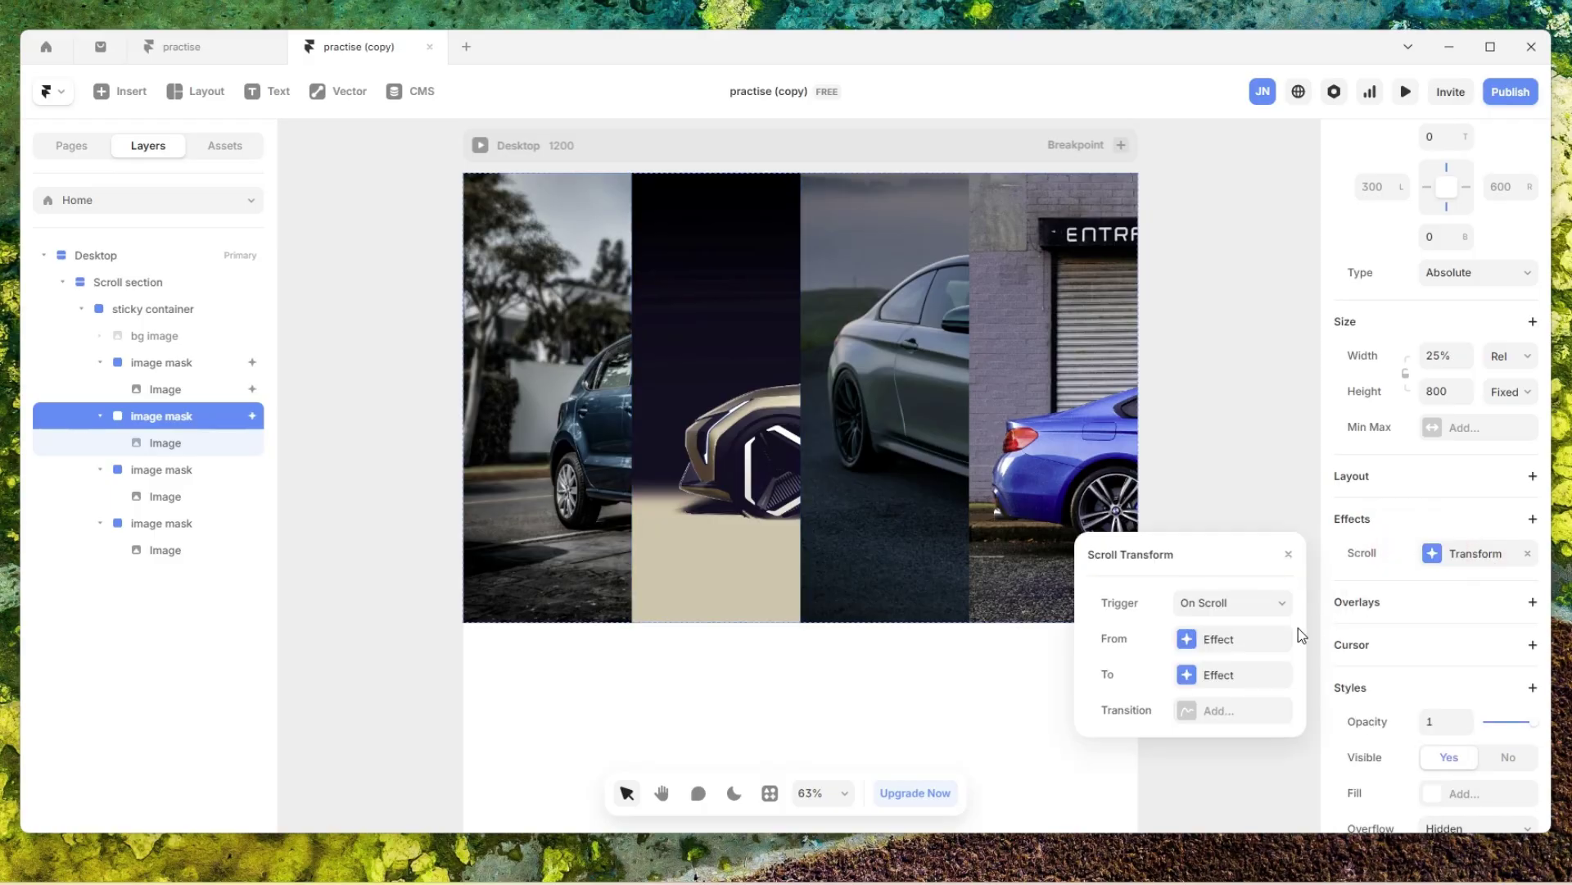
- Examine the From and To effect settings of the second image mask's Scroll Transform
click(1214, 638)
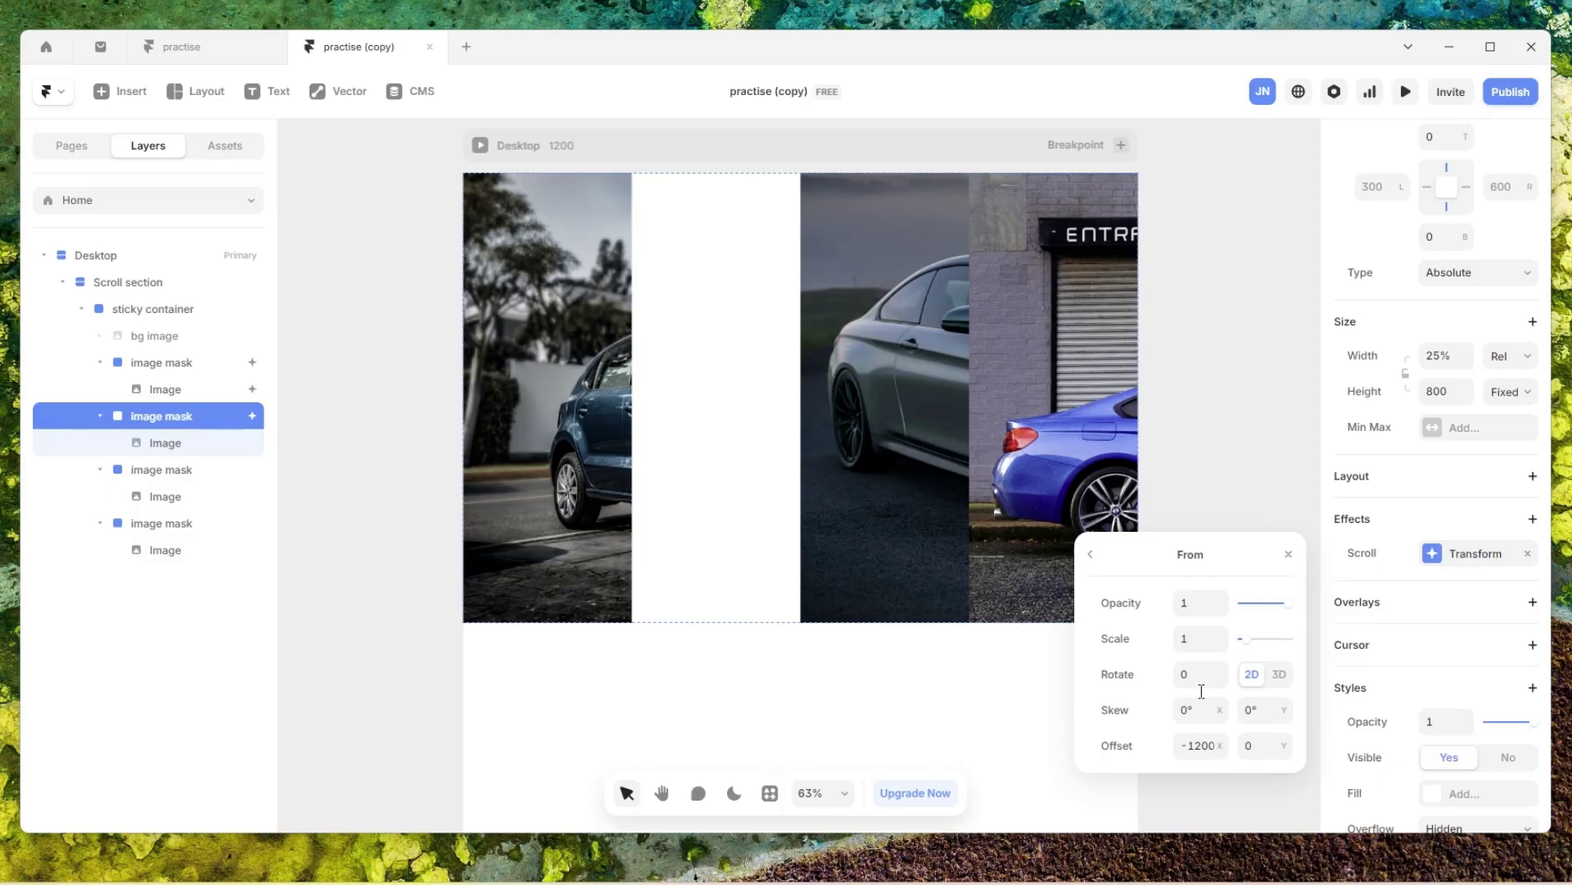
click(1092, 556)
click(1236, 673)
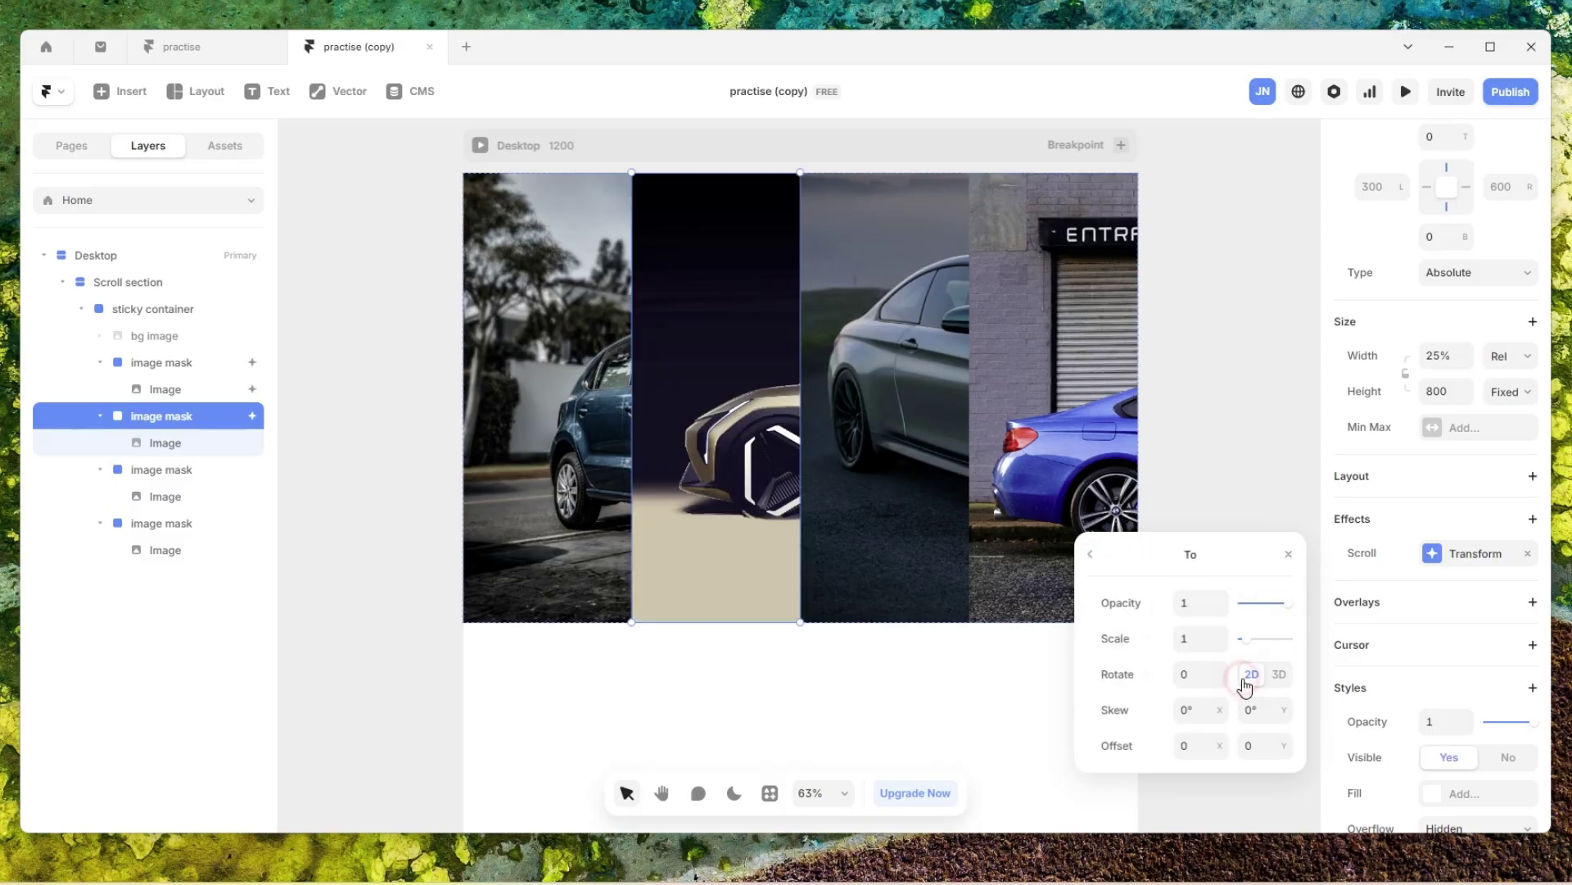
click(1091, 554)
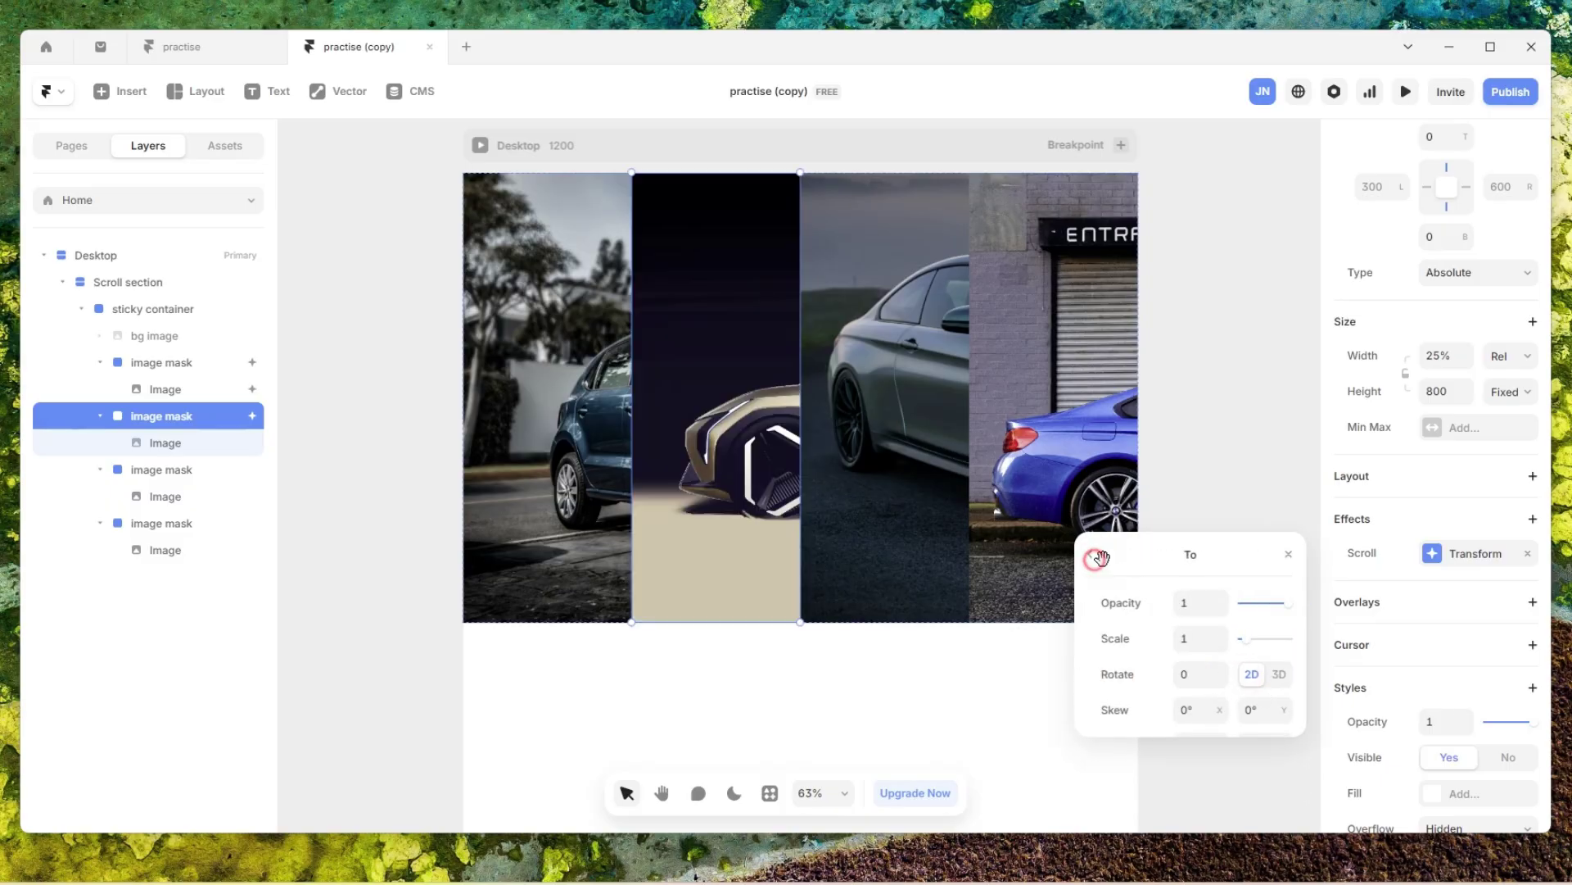
click(1212, 674)
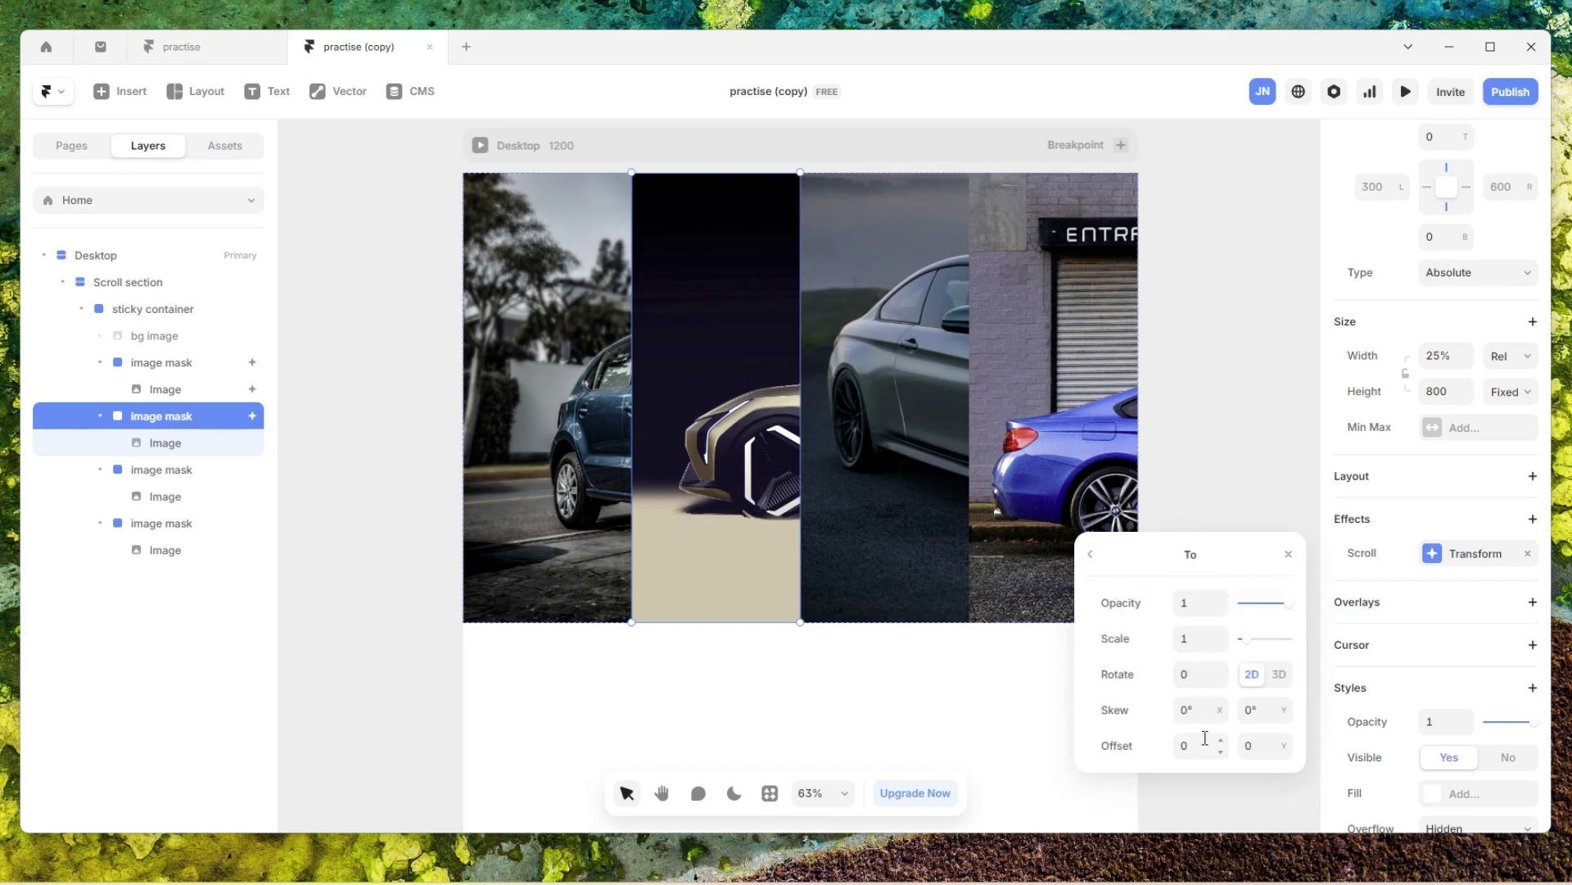
click(1092, 554)
click(1243, 642)
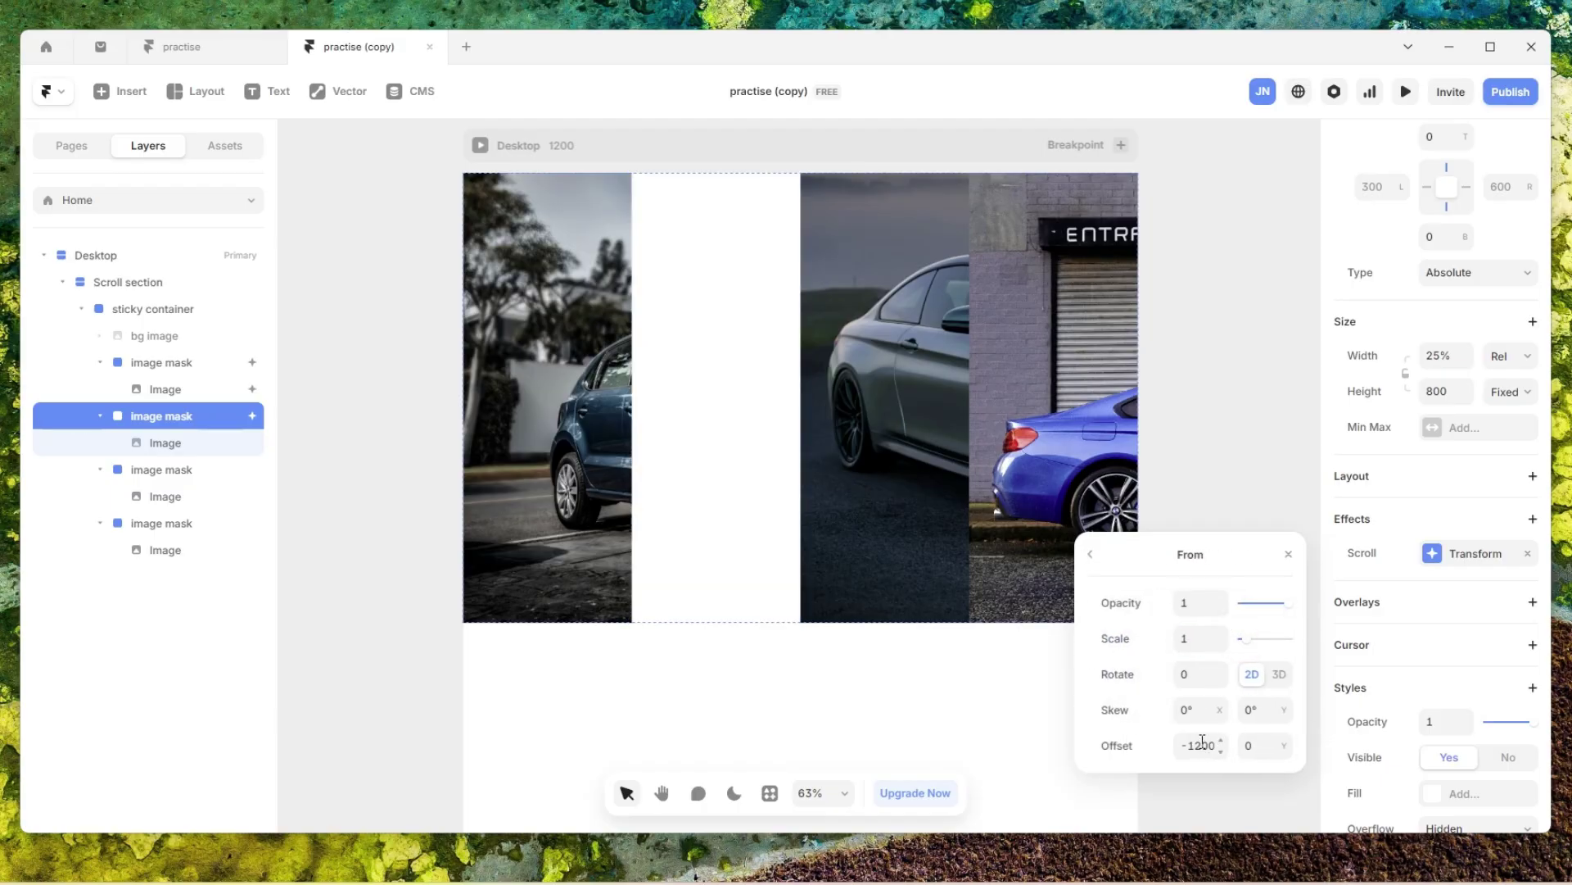
click(1289, 554)
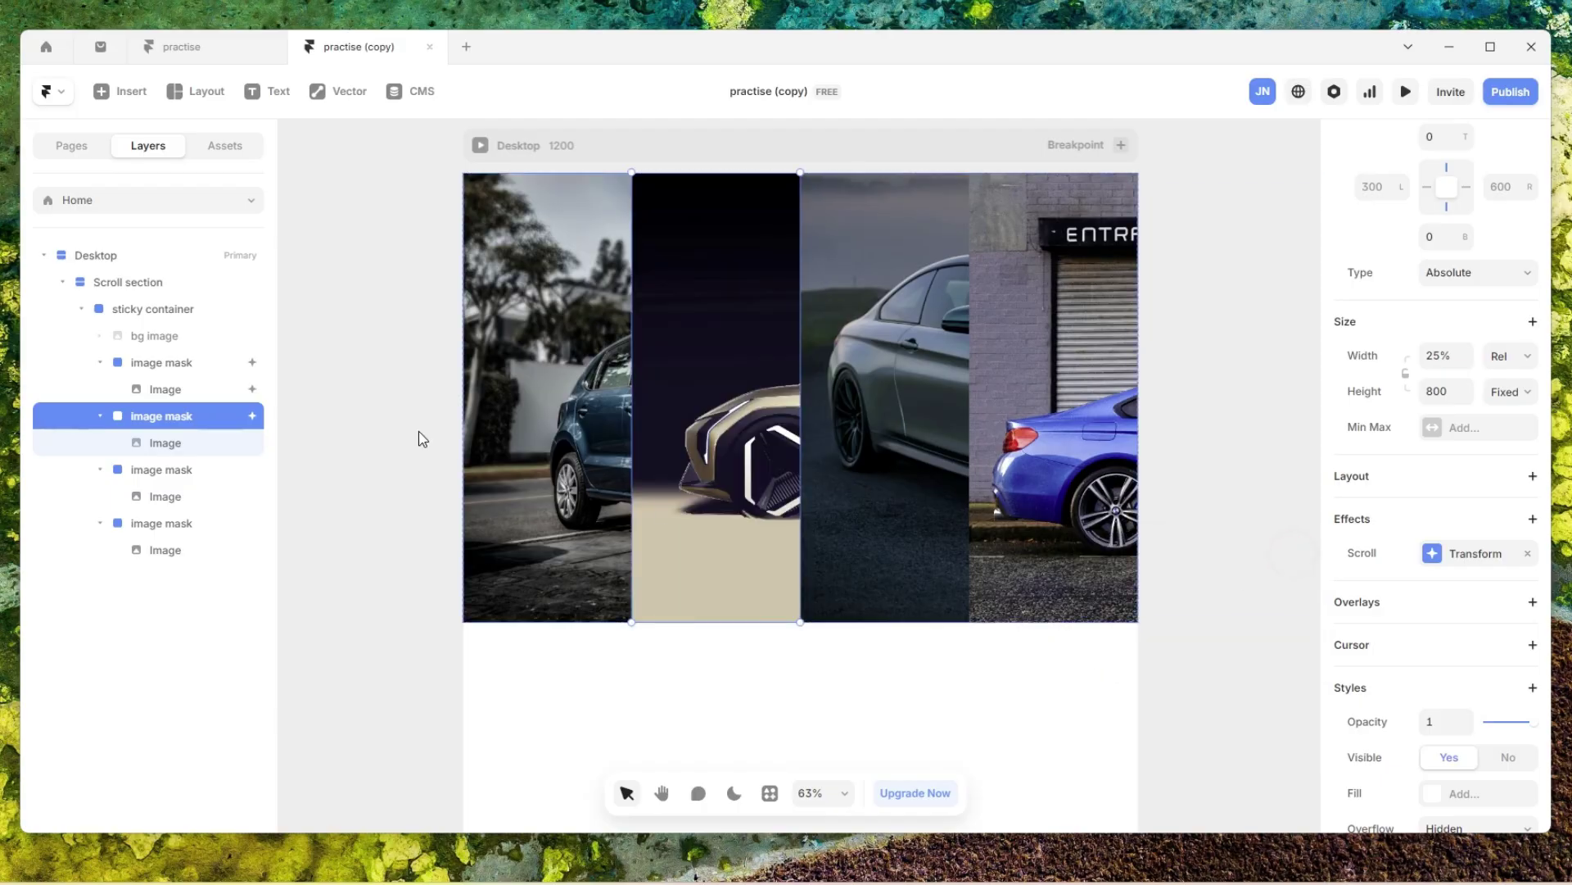
- Set the From effect's X offset to 0 in the first image mask's Scroll Transform
click(183, 363)
click(1474, 462)
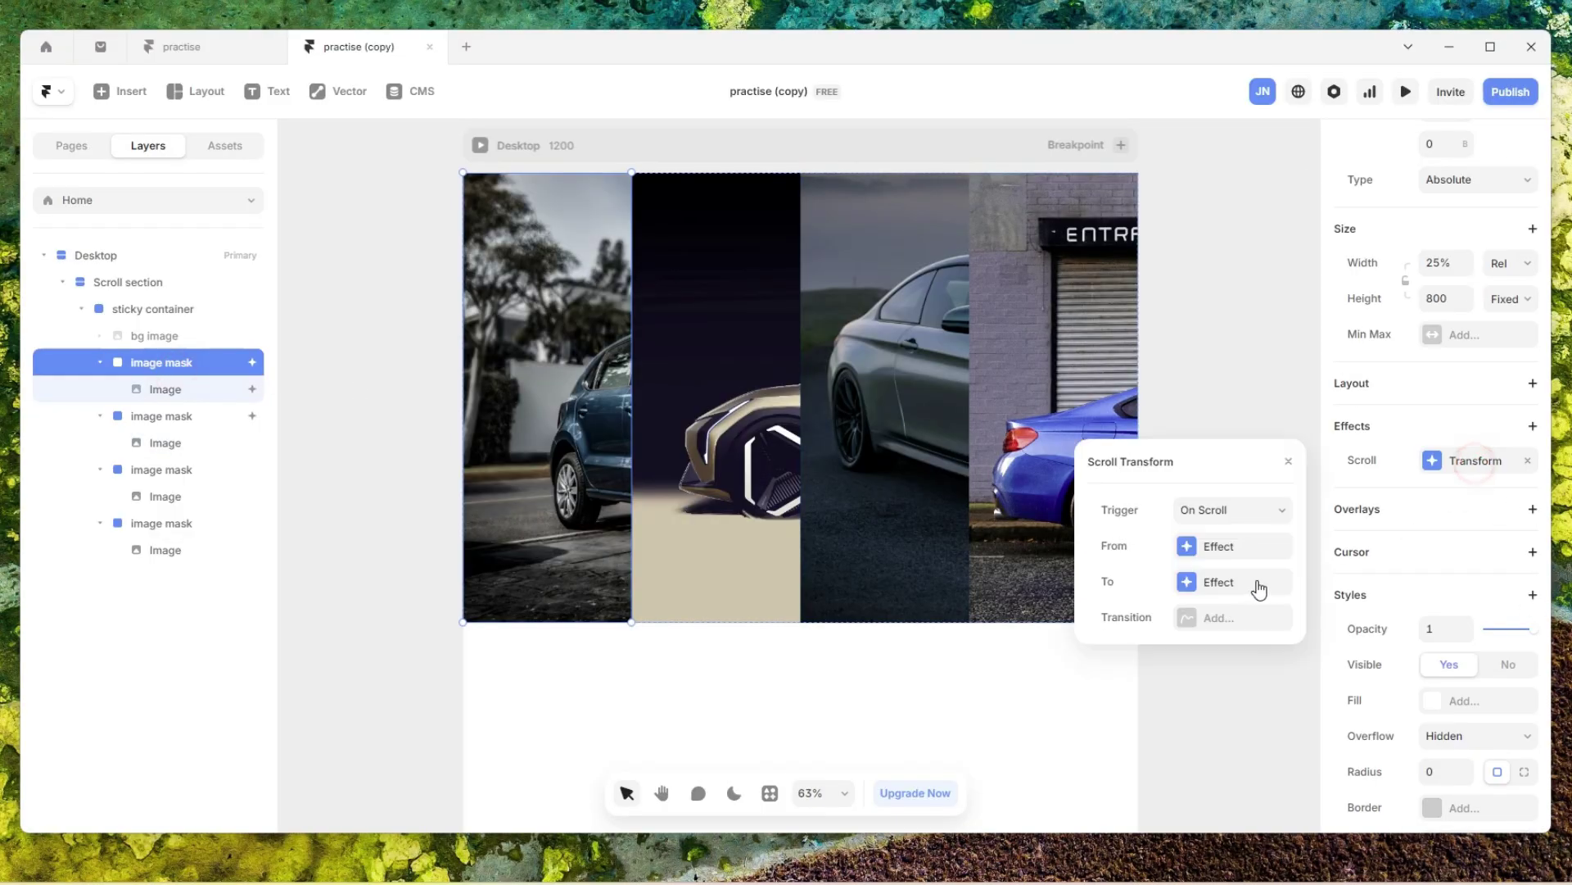
click(1227, 551)
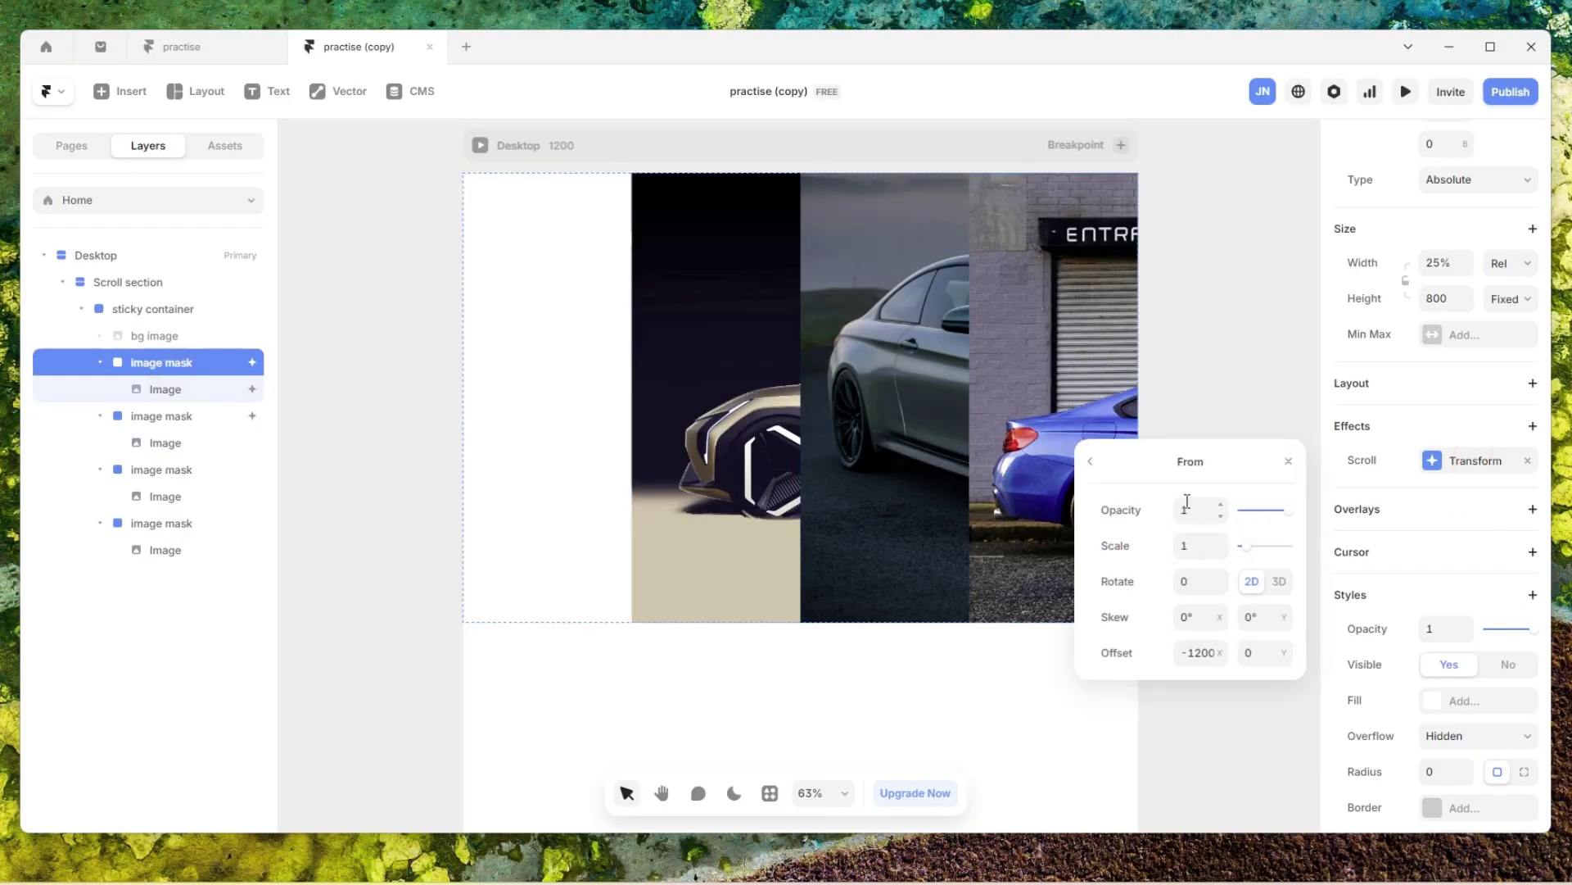
click(1201, 652)
text(0)
key(Return)
click(1091, 463)
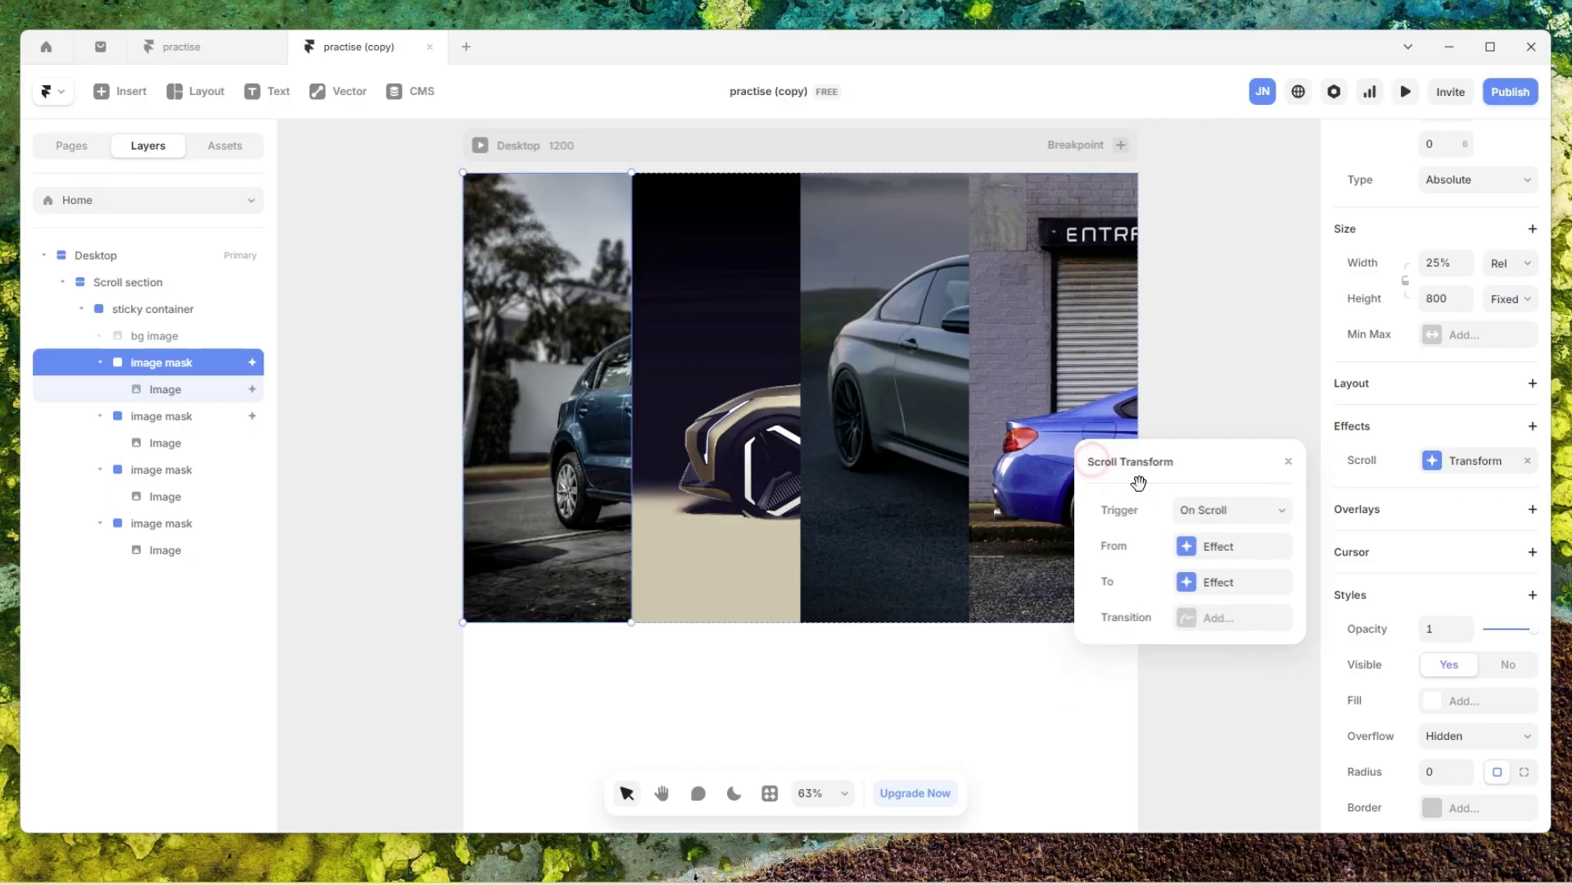
- Set the To effect's X offset to -1200 in the first image mask's Scroll Transform
click(1218, 581)
click(1199, 651)
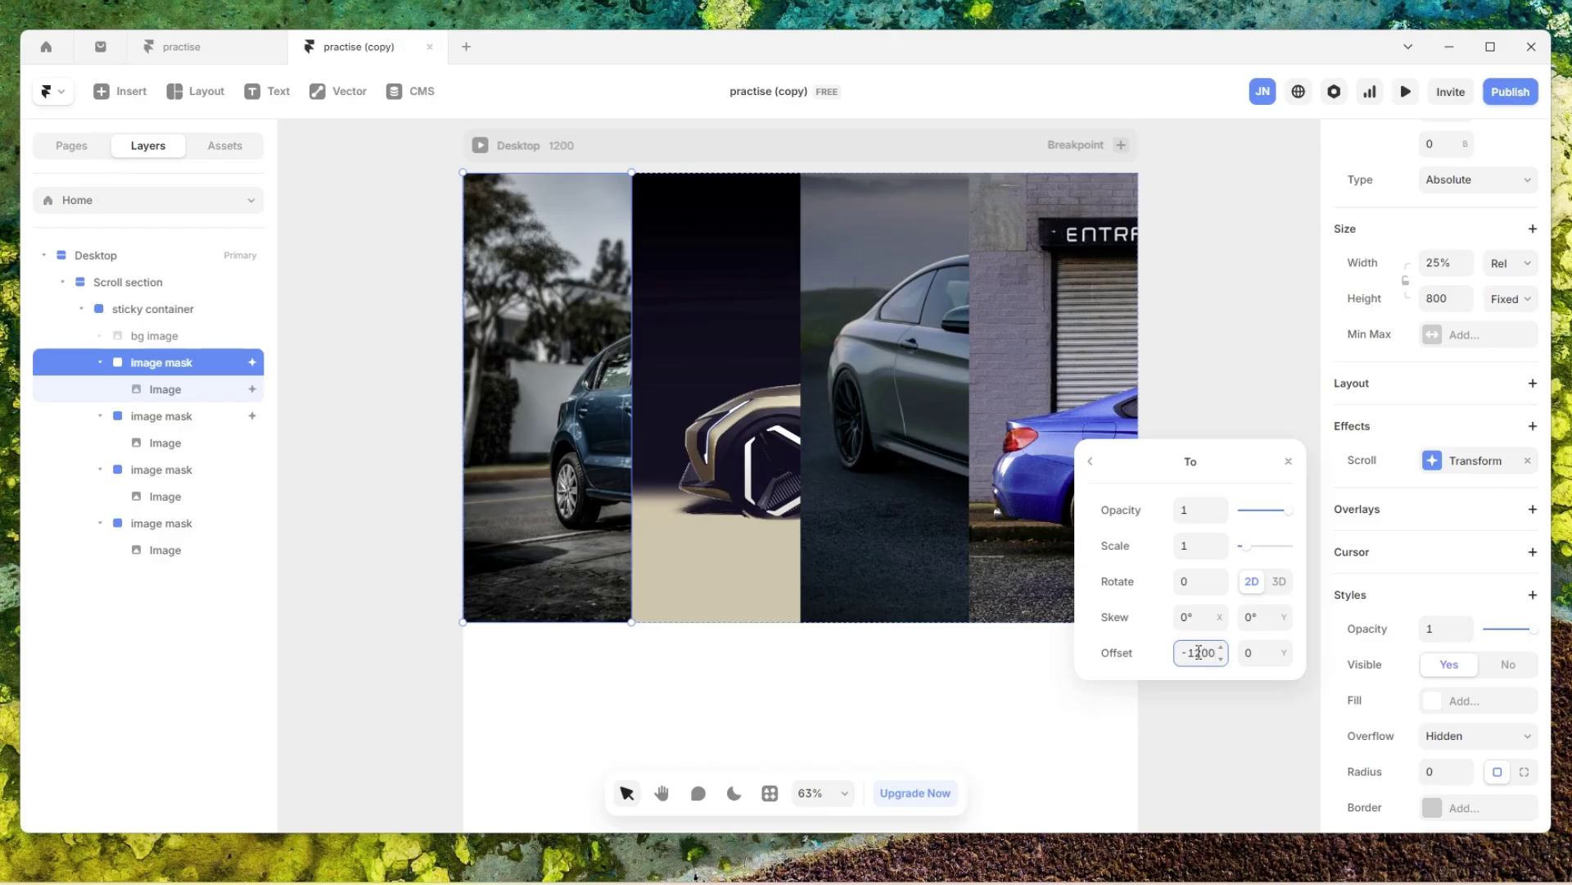
text(-1200)
key(Return)
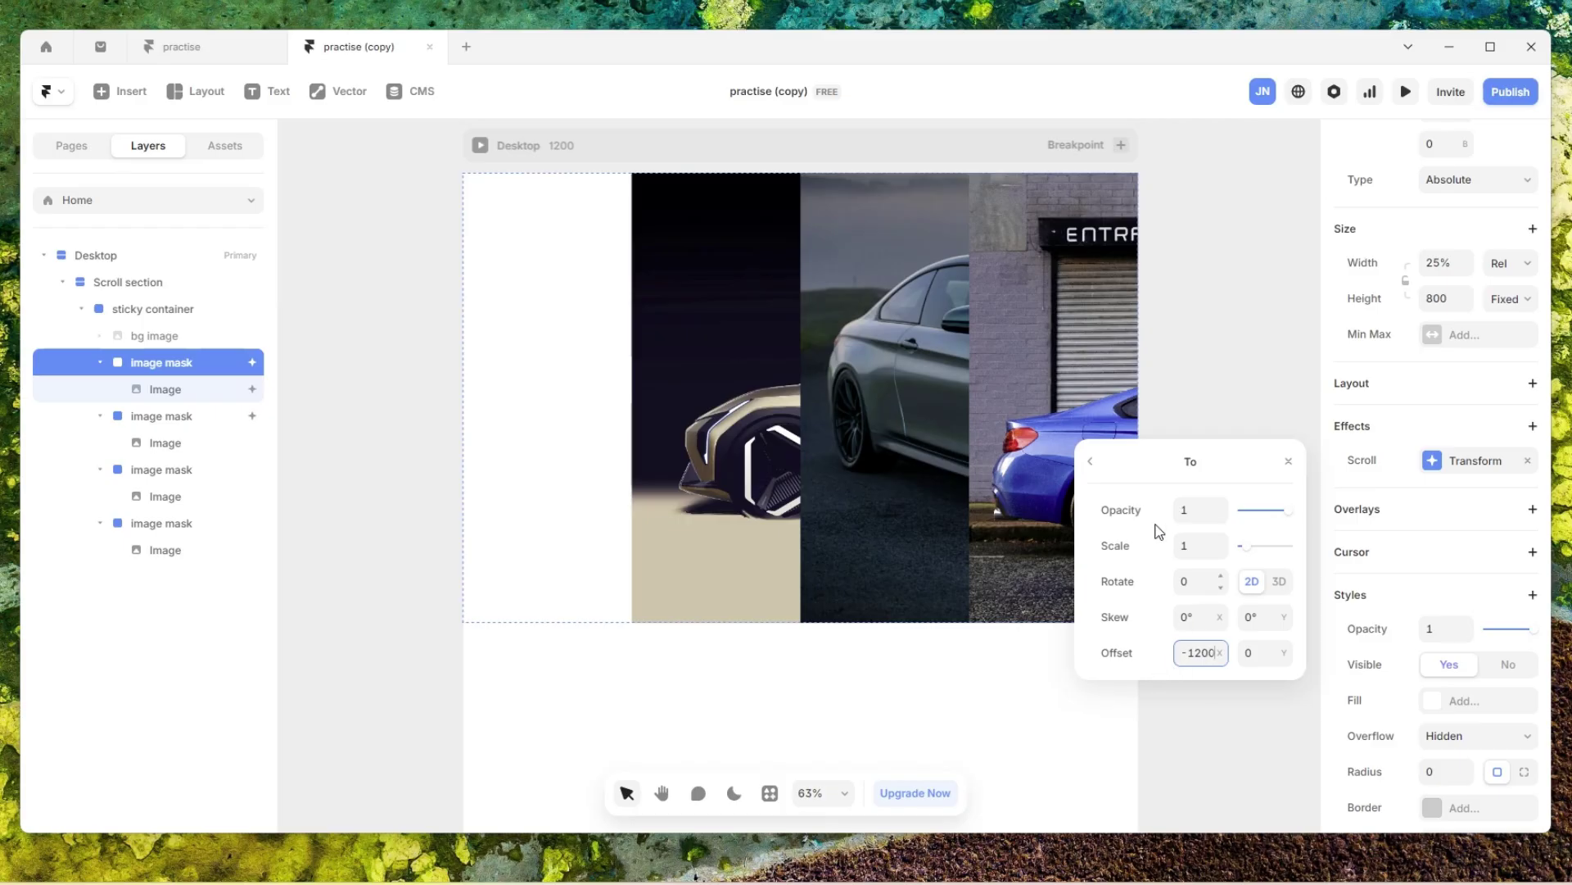
click(1090, 461)
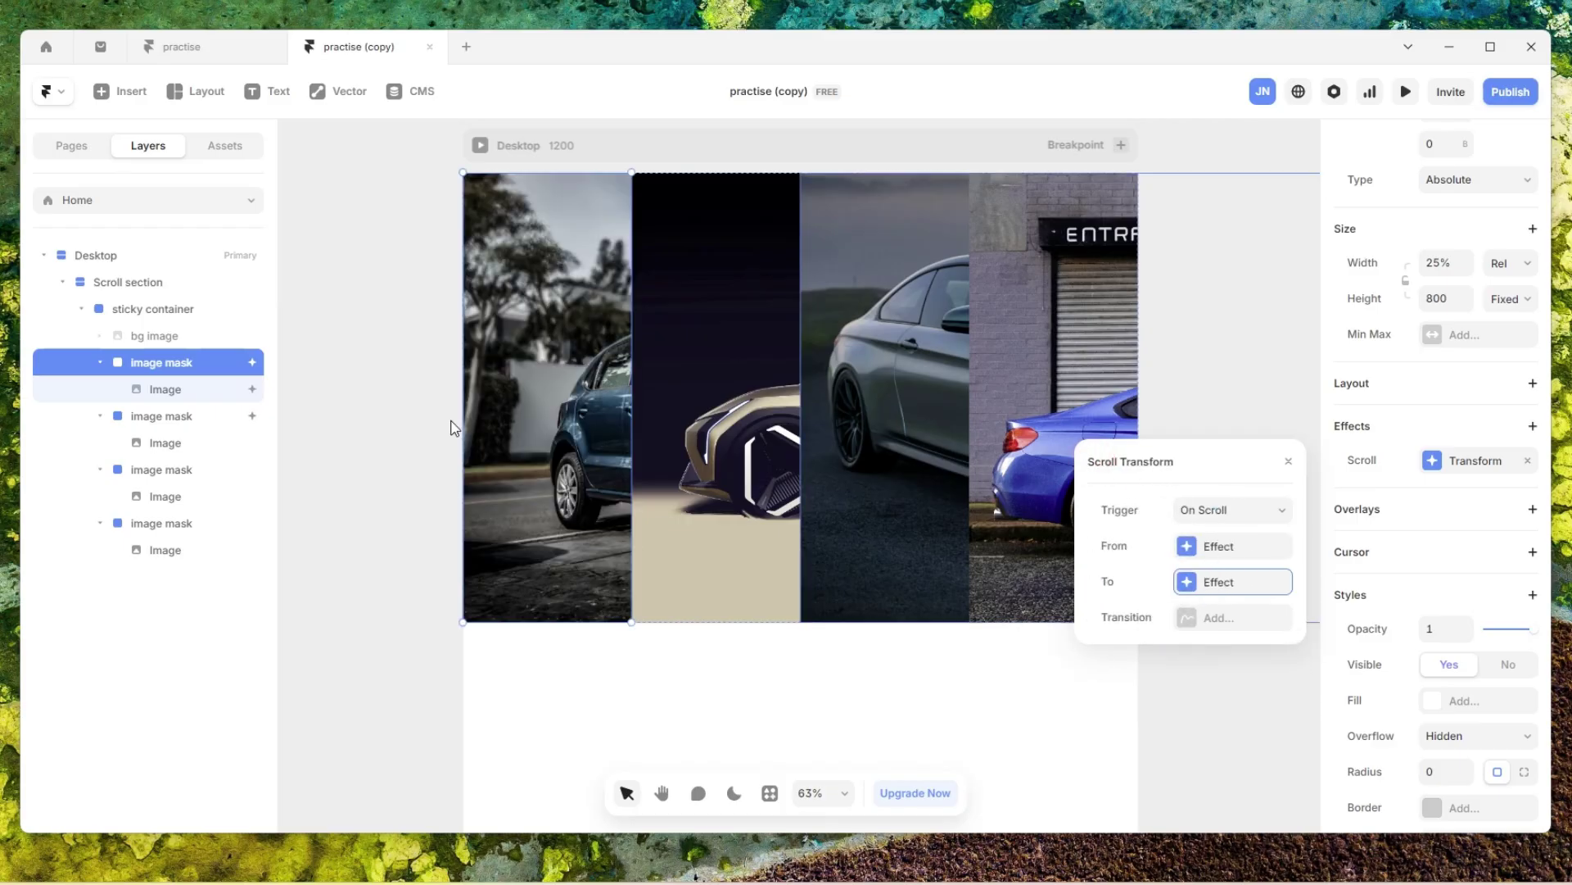
- Set the From effect's X offset to 0 in the second image mask's Scroll Transform
click(192, 417)
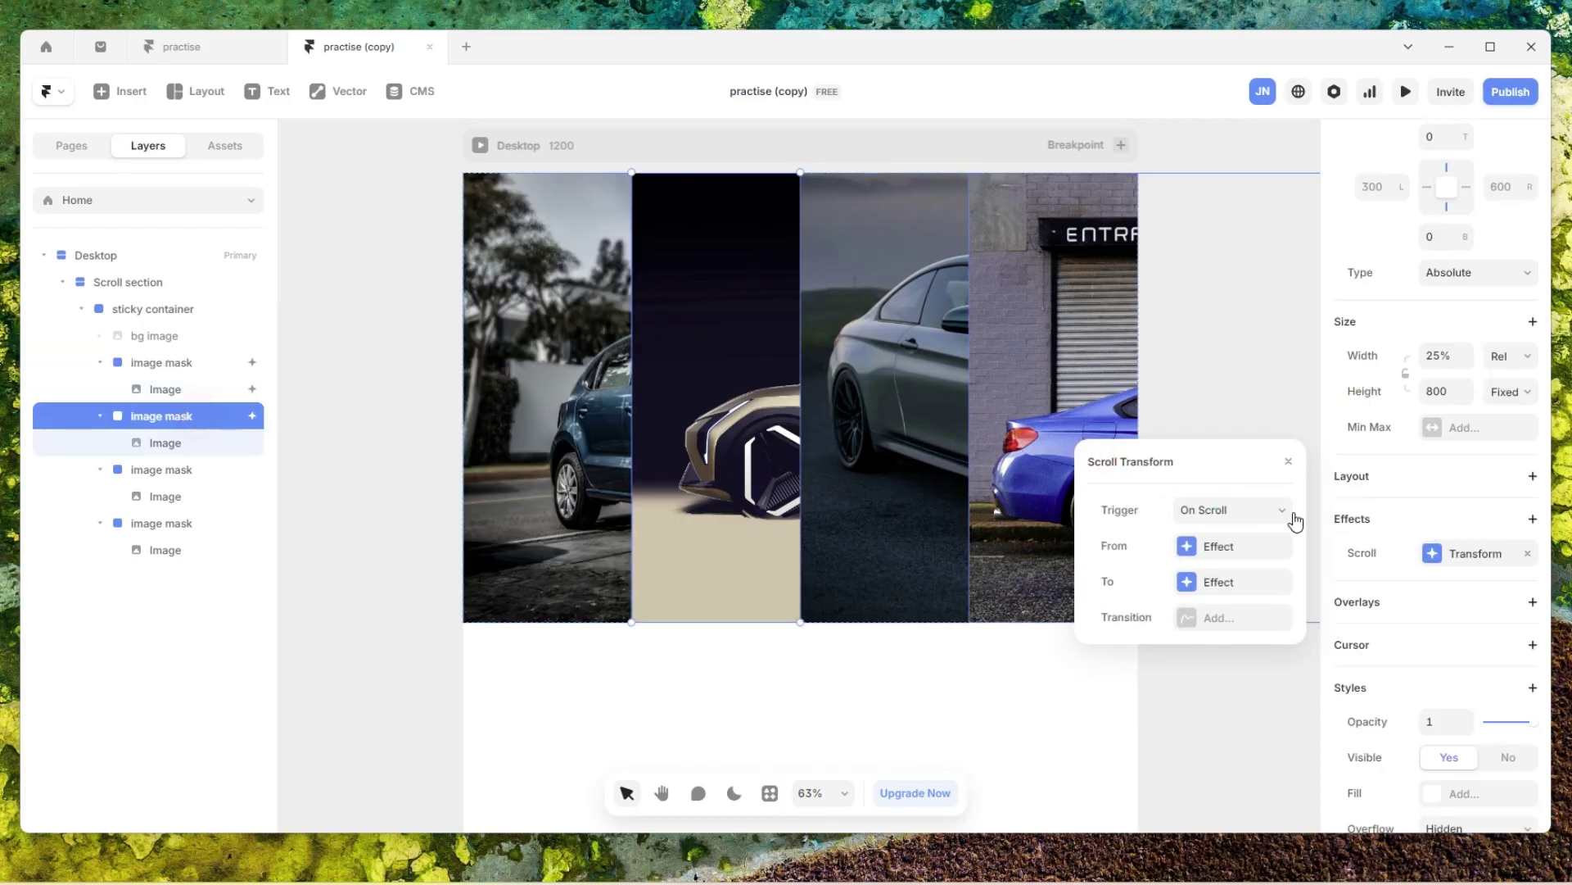
click(1459, 557)
click(1219, 643)
click(1198, 742)
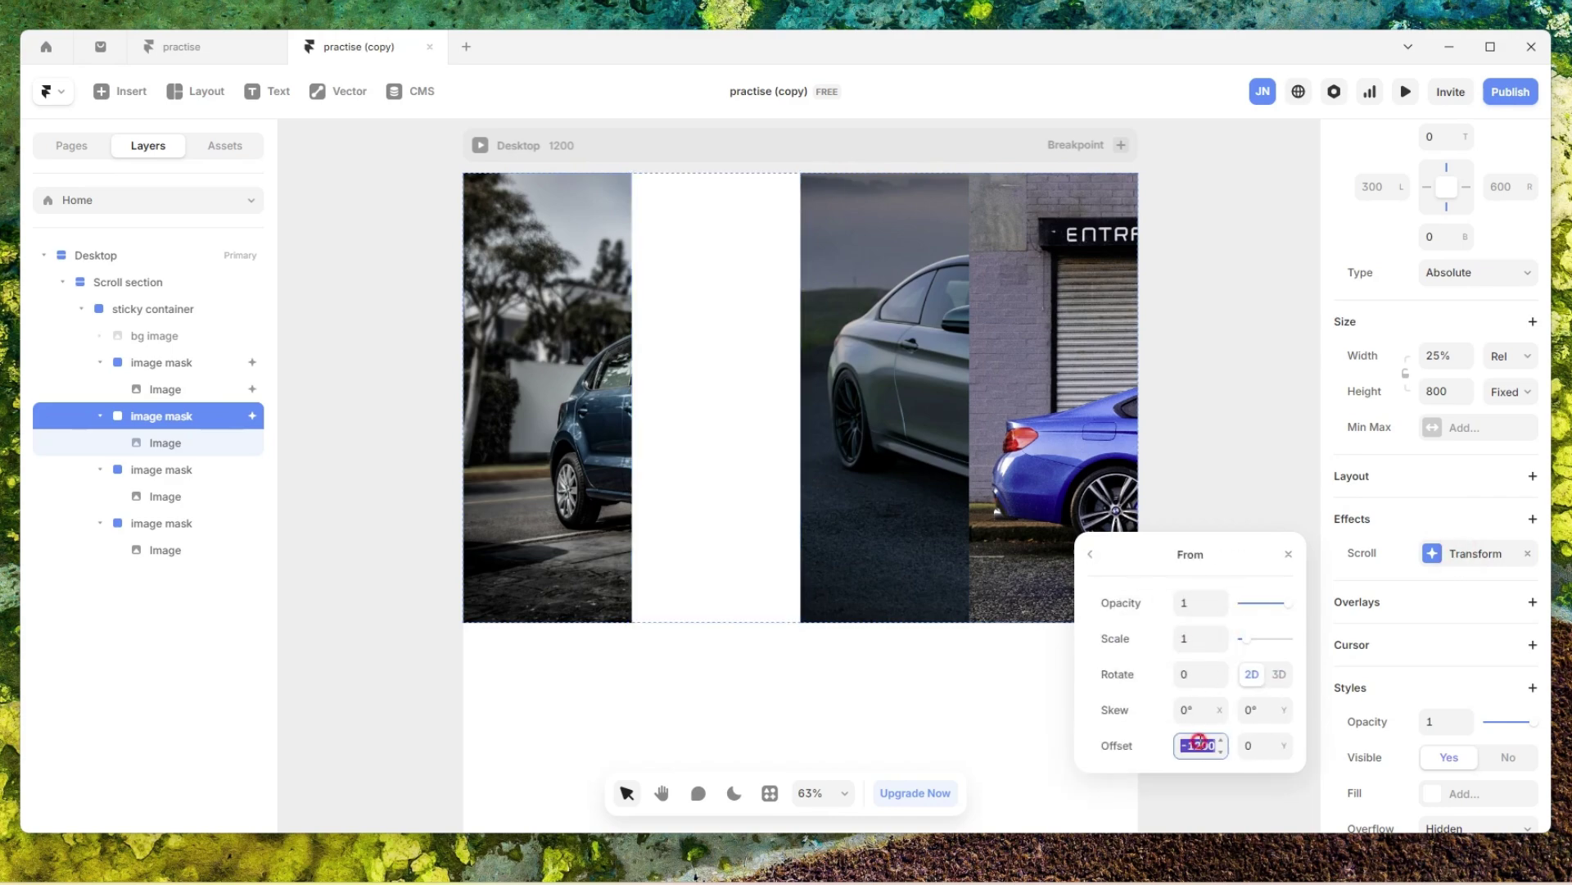
text(0)
key(Return)
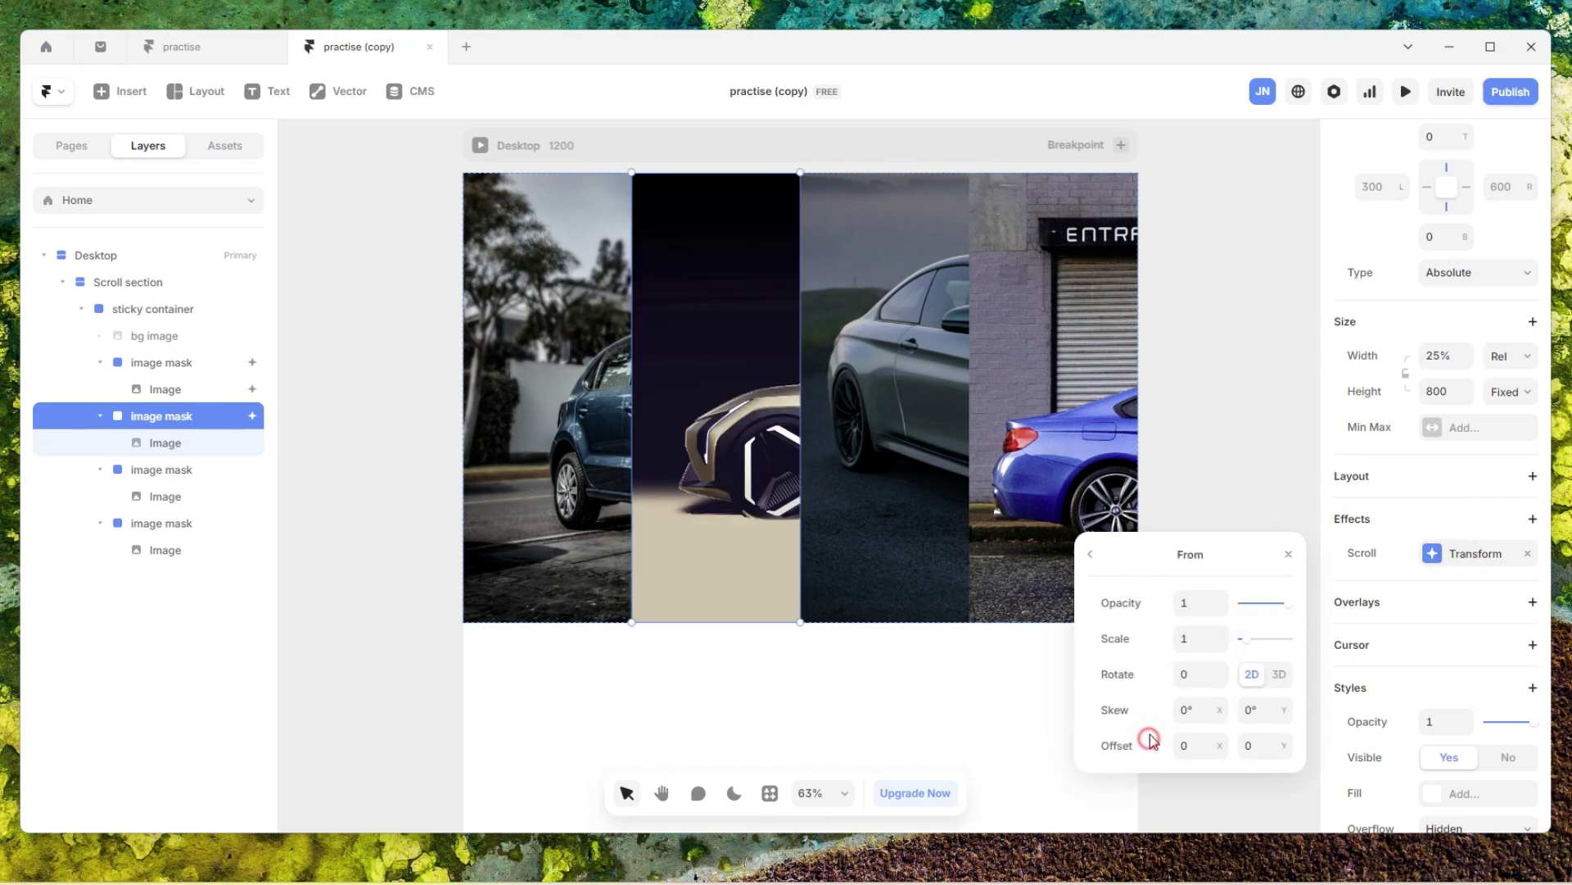
- Set the To effect's X offset to -1200 in the second image mask's Scroll Transform
click(1092, 557)
click(1238, 675)
click(1192, 745)
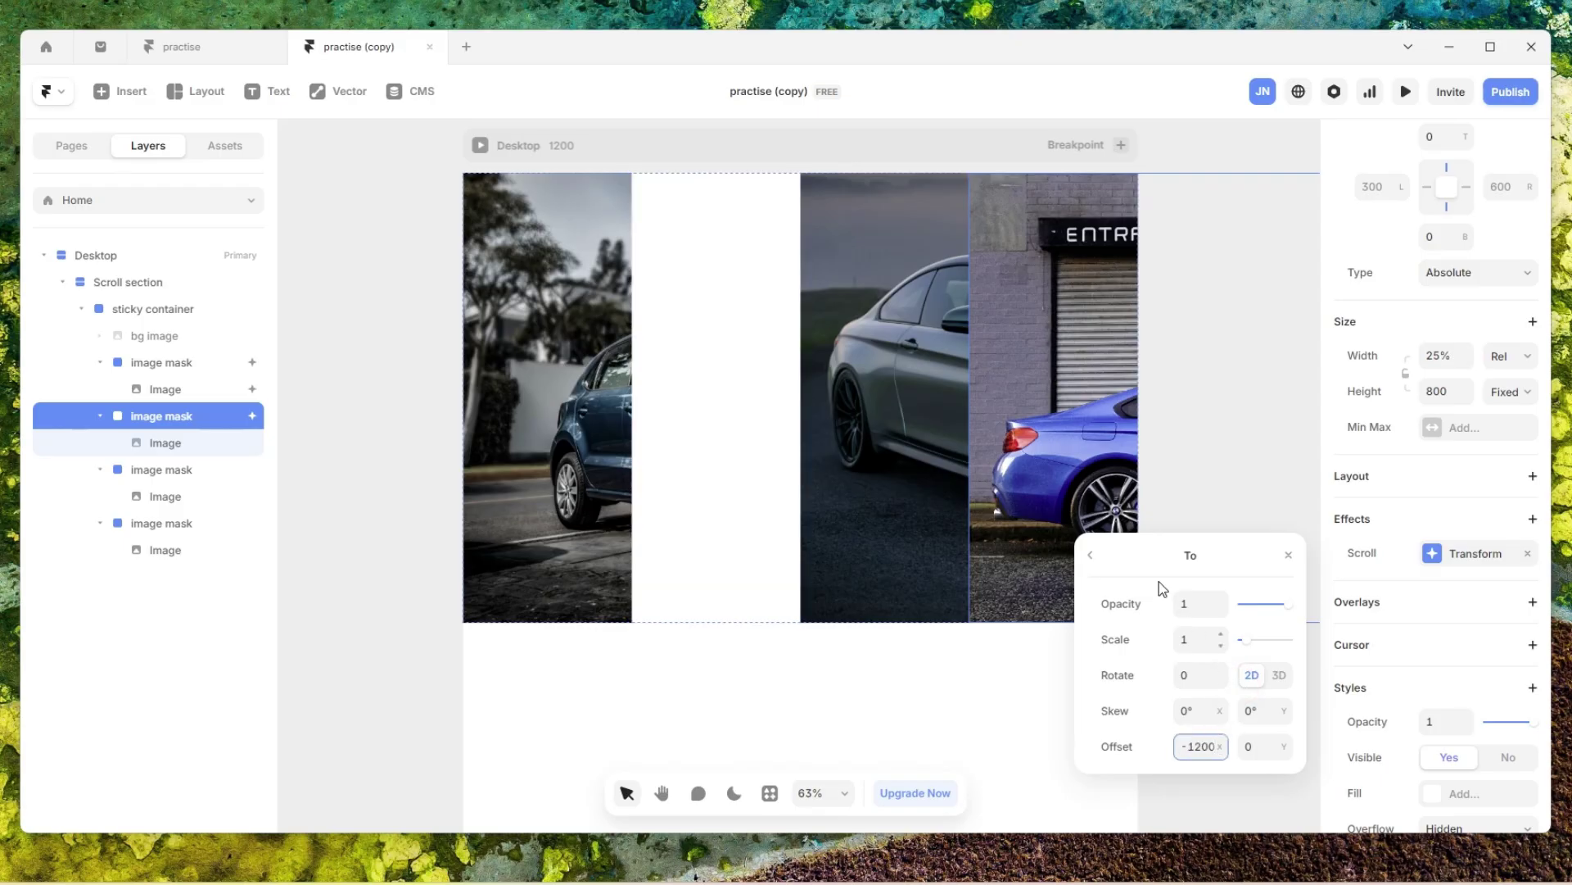
- Copy the Scroll Transform effect from the second image mask
click(214, 420)
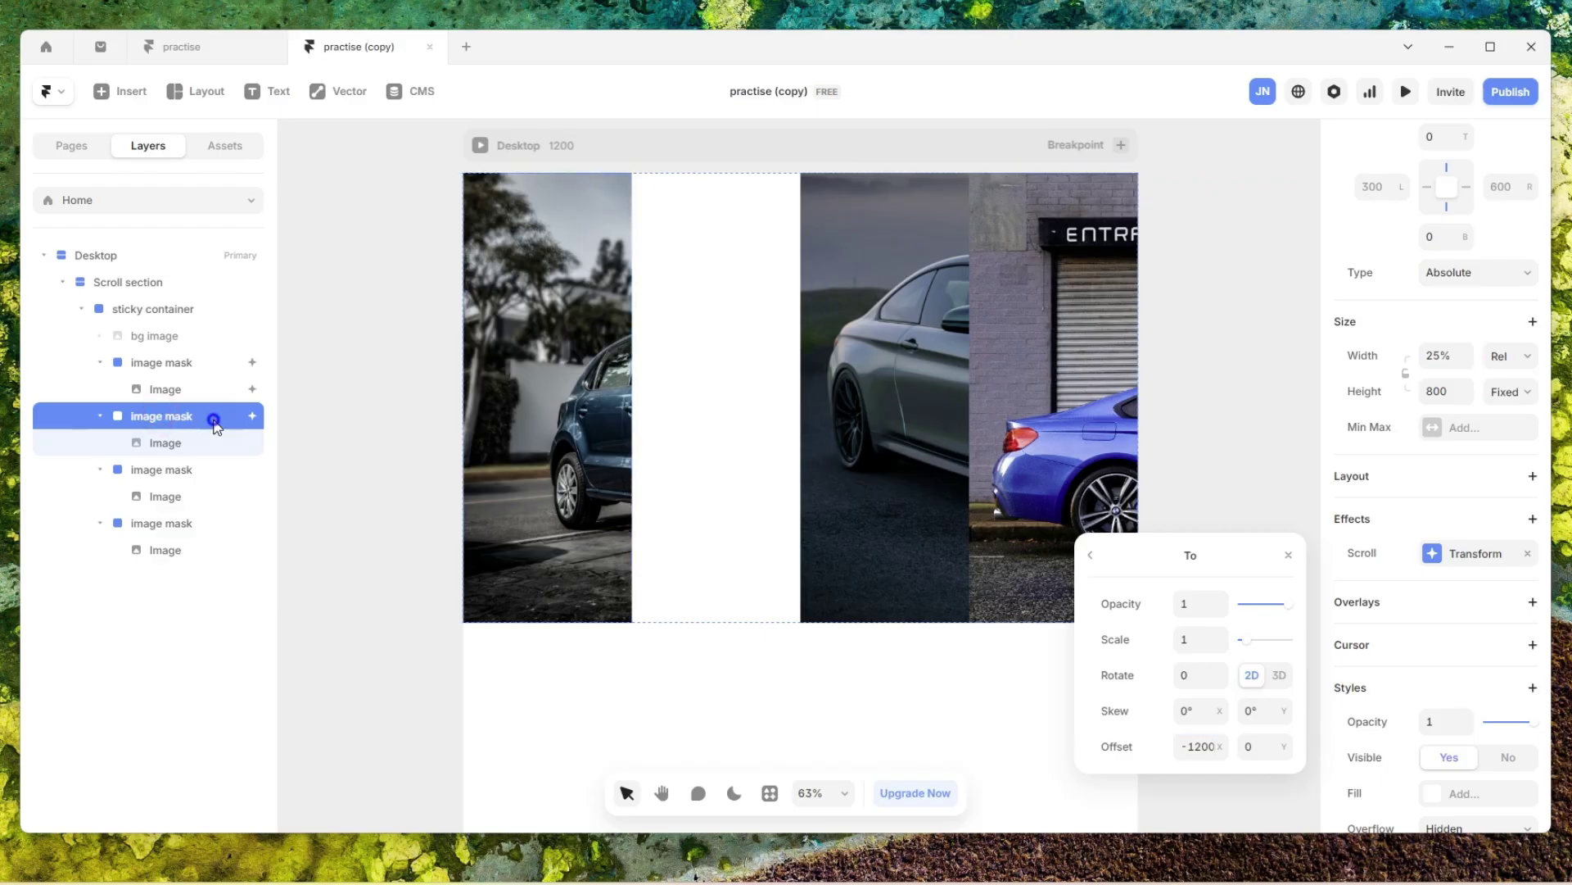
right_click(213, 419)
mouse_move(336, 465)
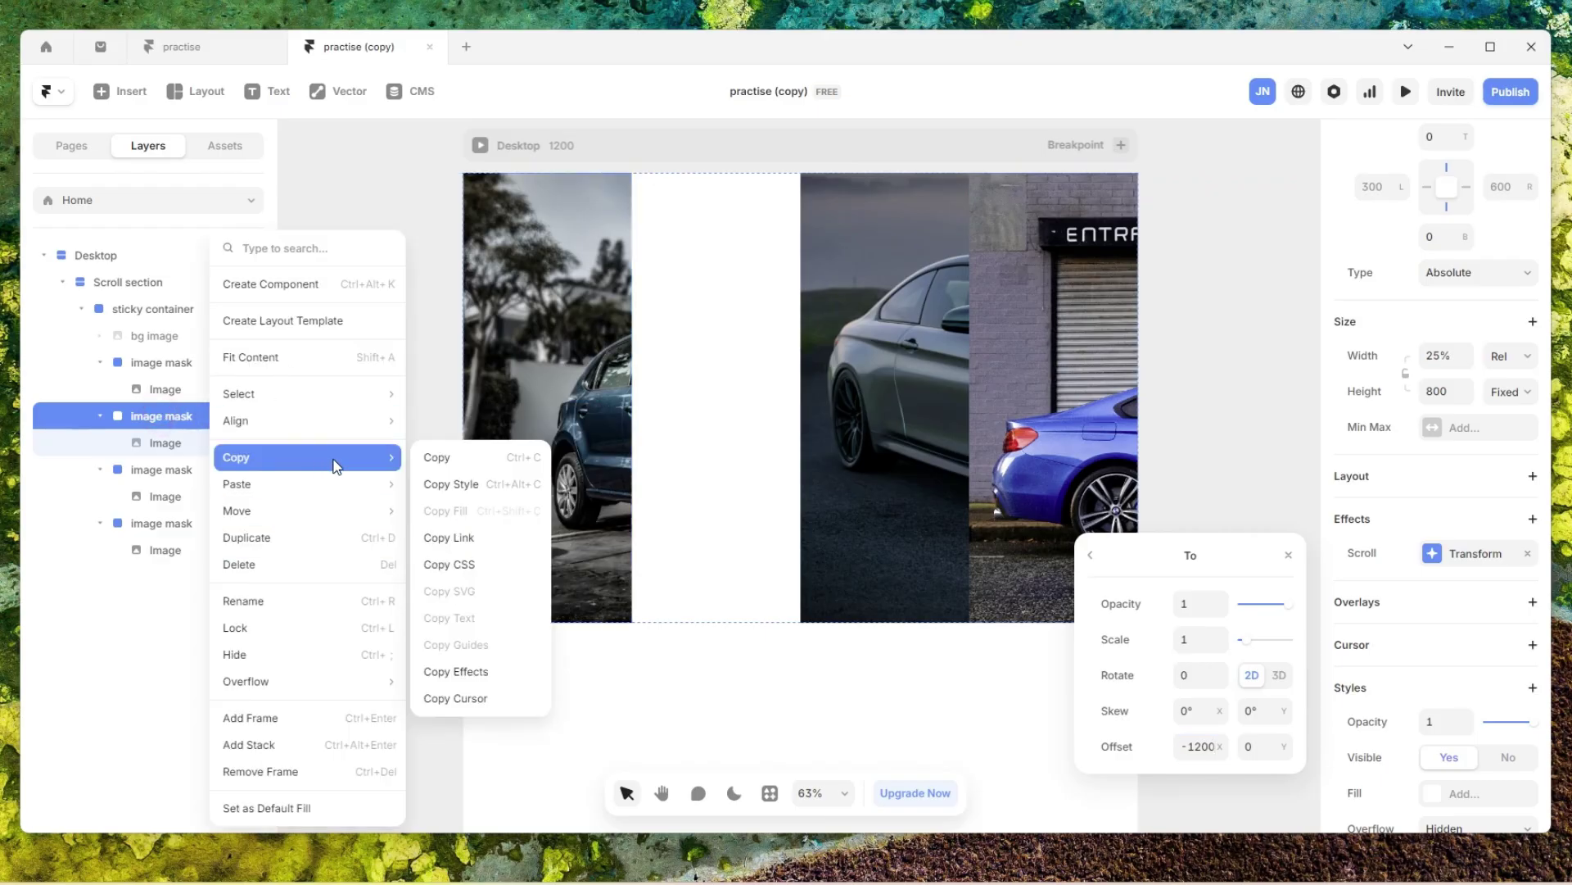
click(458, 669)
- Paste the copied Scroll Transform effect onto the third image mask
click(174, 467)
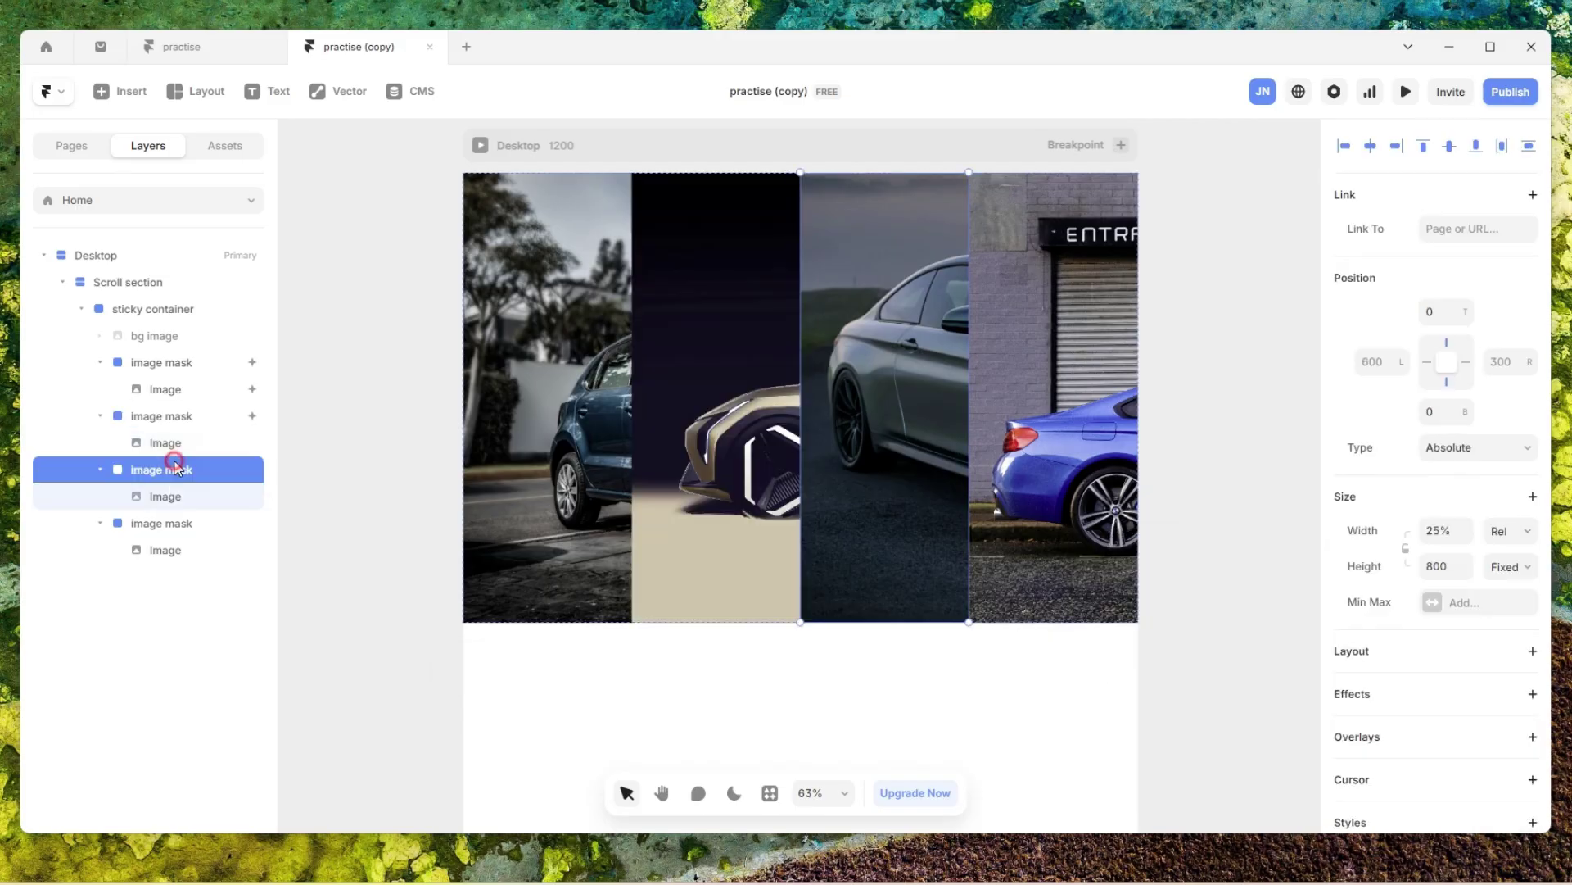
right_click(190, 473)
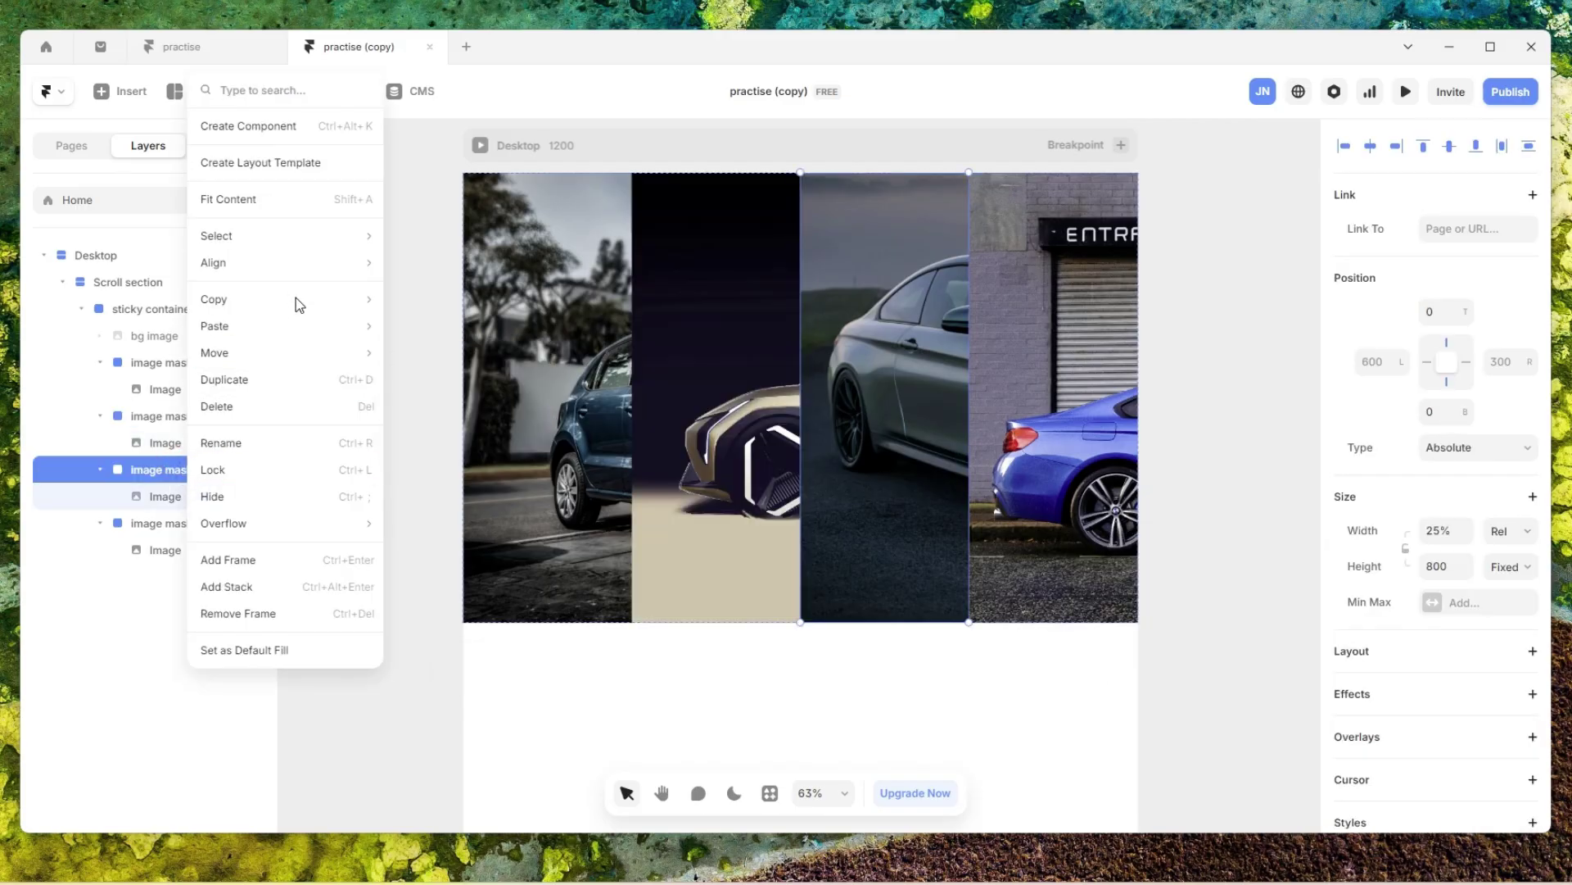
mouse_move(344, 326)
click(447, 432)
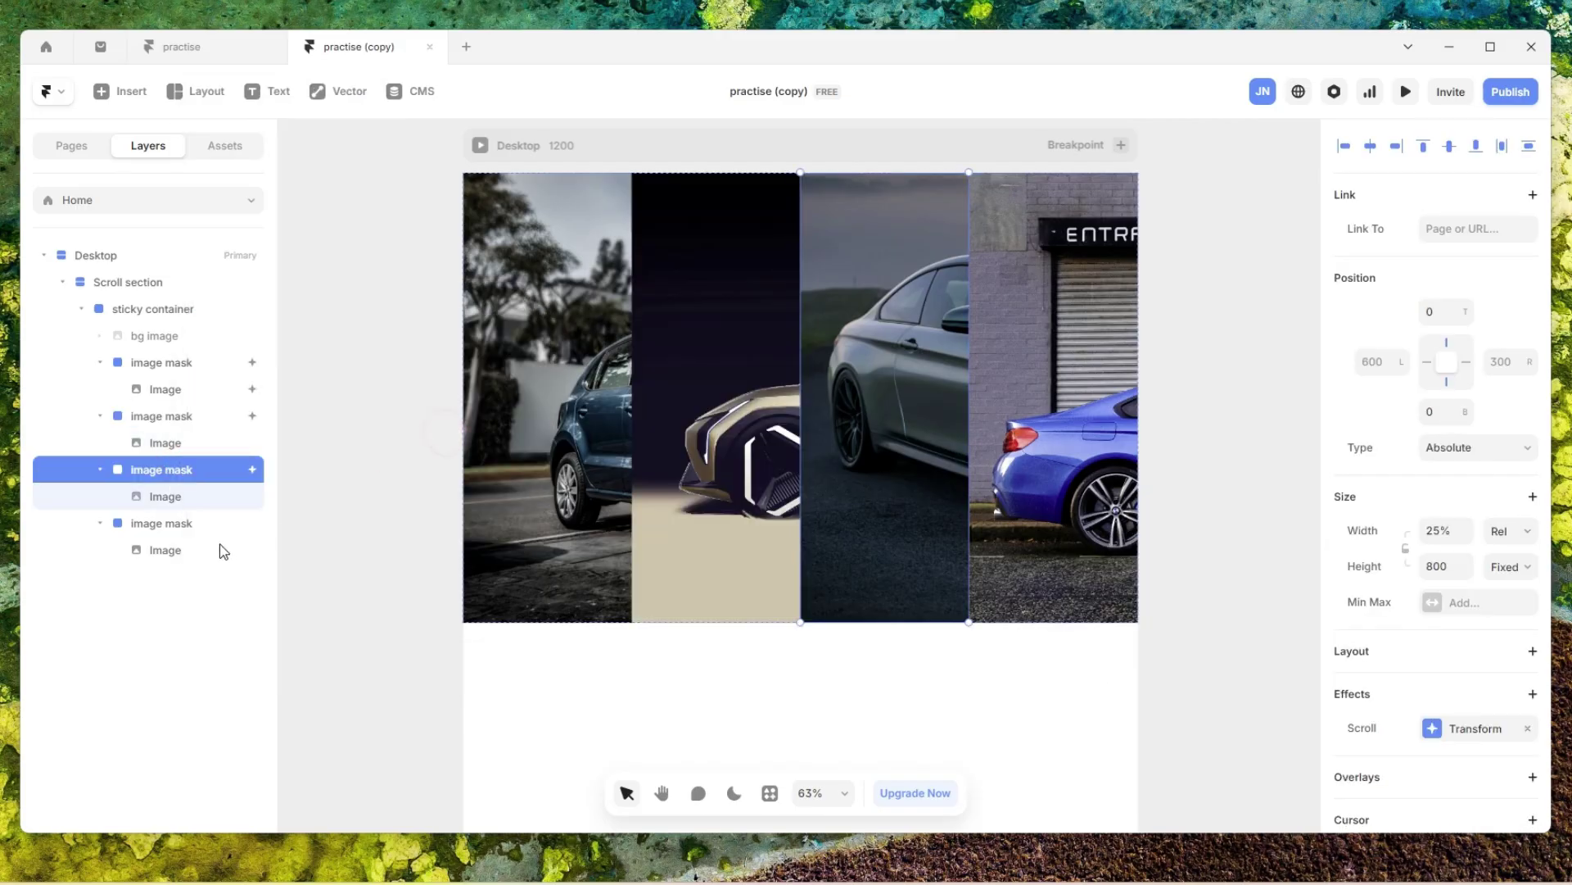
- Paste the copied Scroll Transform effect onto the fourth image mask
click(200, 524)
right_click(204, 530)
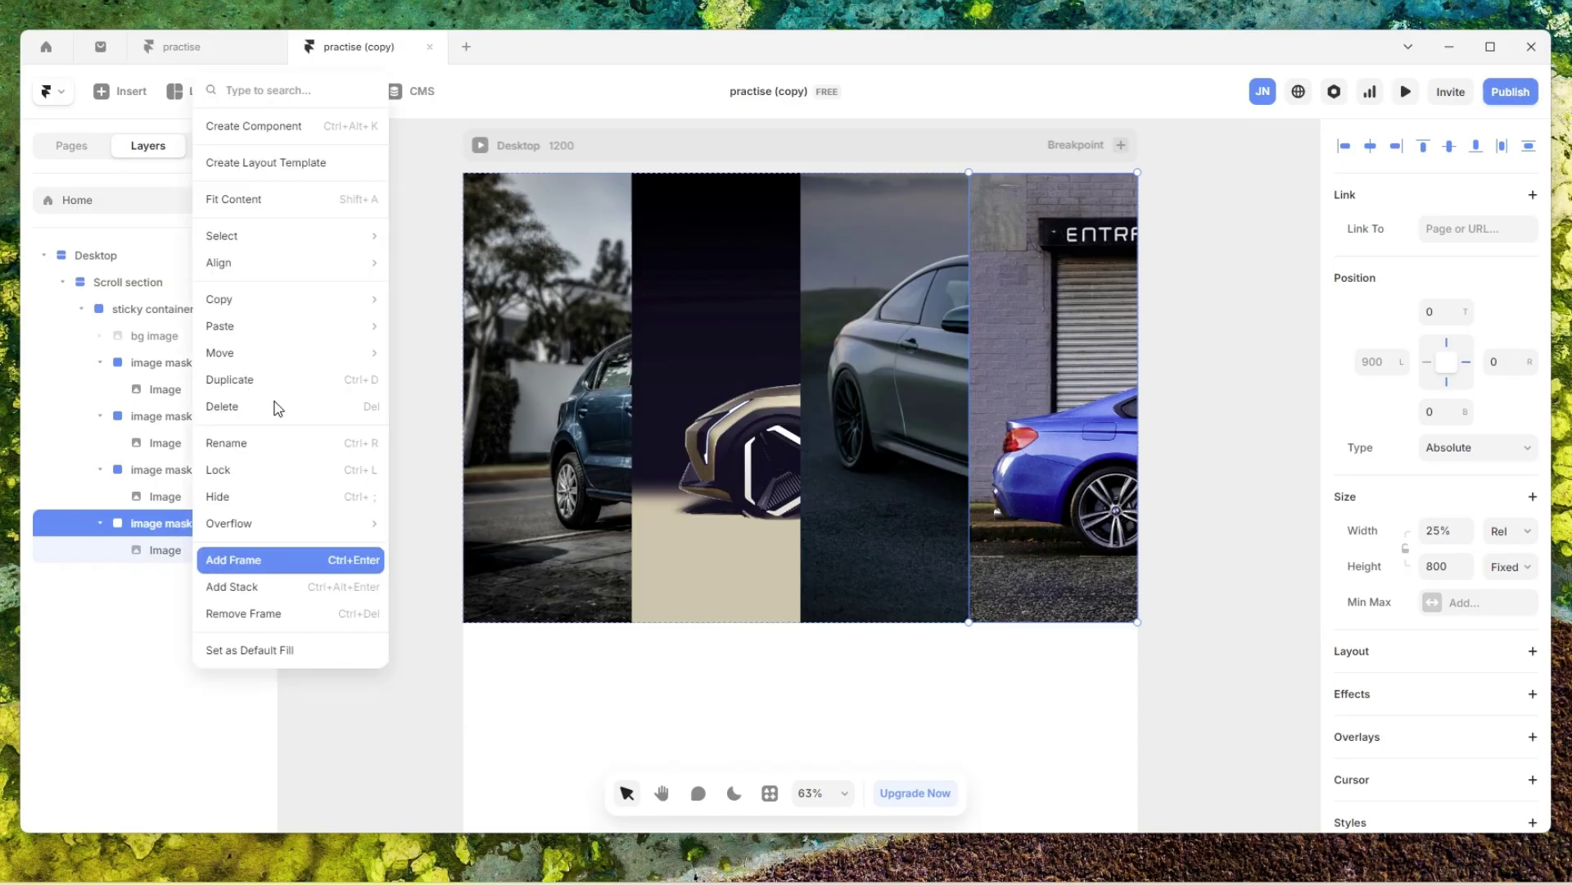
mouse_move(326, 328)
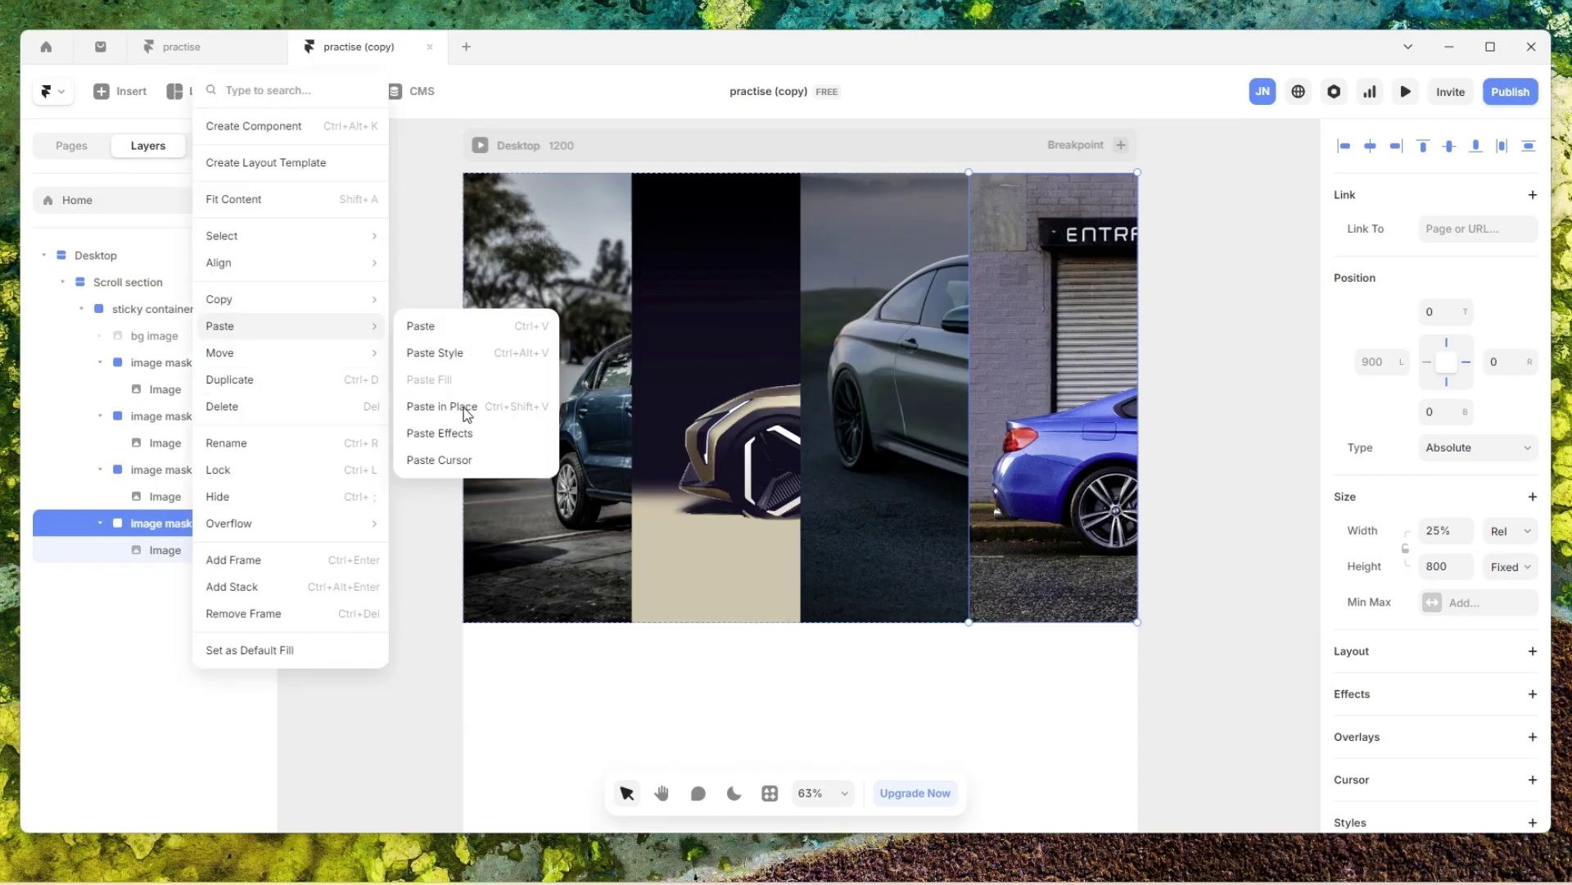
click(452, 432)
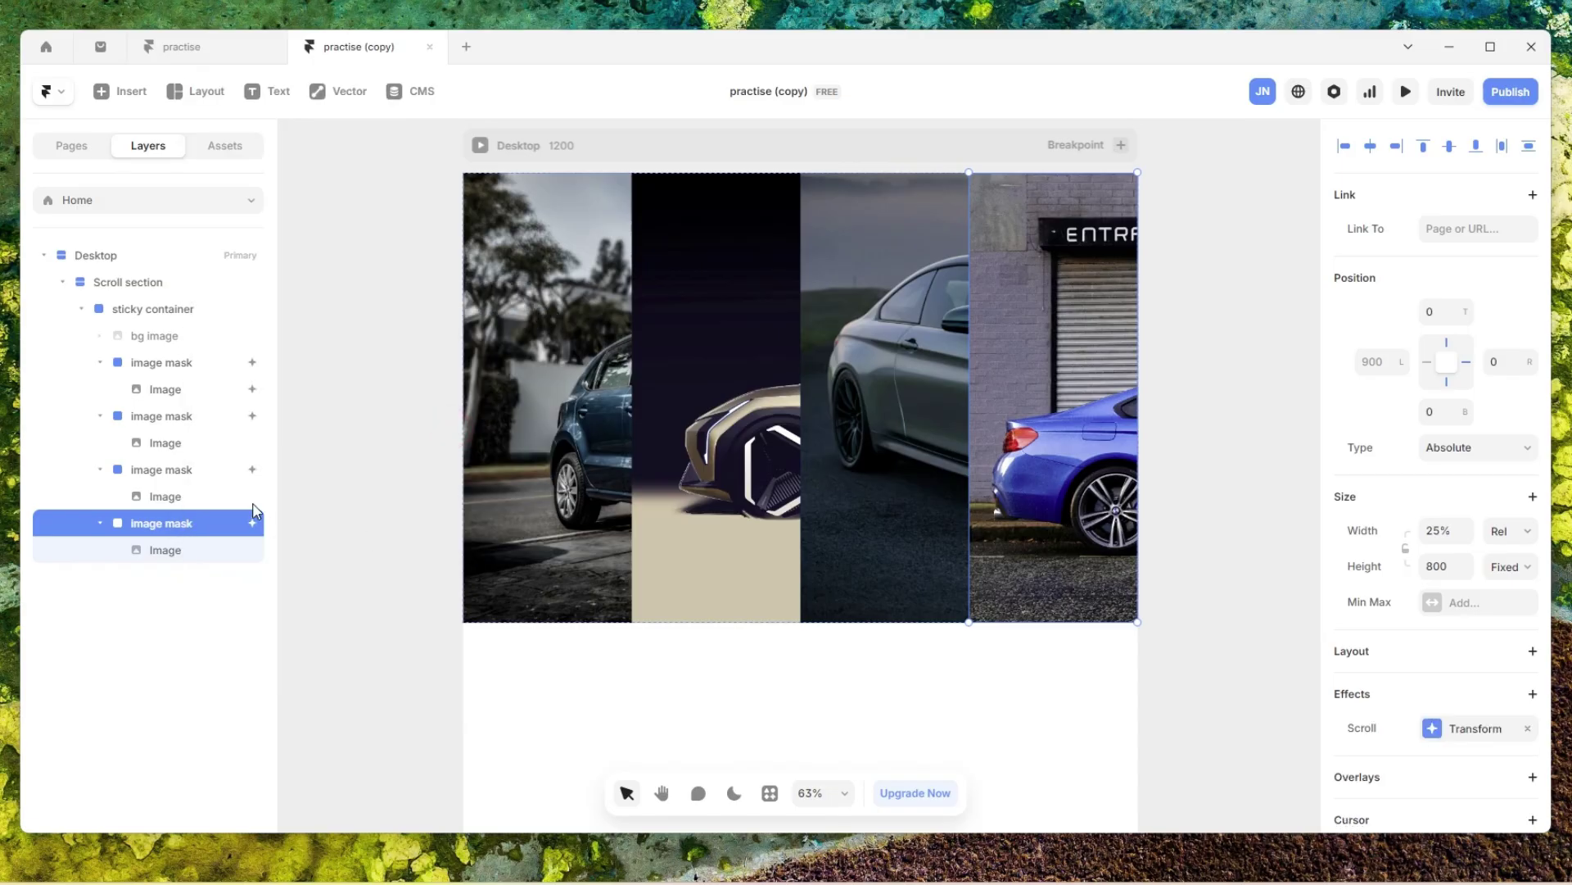
- Examine the fourth image mask's From and To offsets and the third mask's To offset, including where the offset mask sits on the canvas
click(1492, 746)
click(1223, 723)
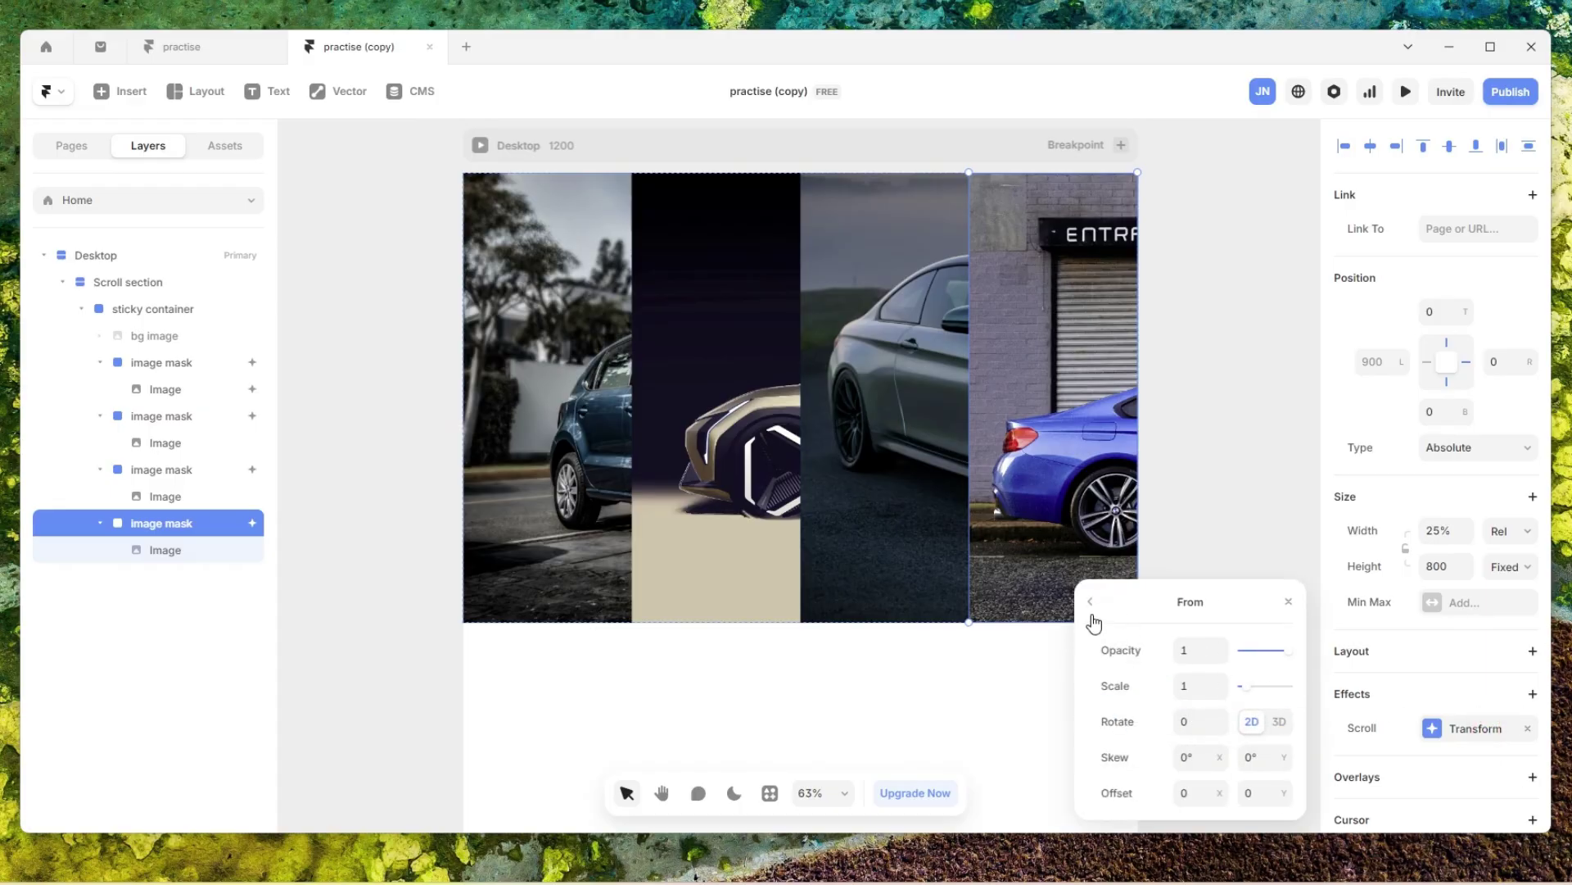
click(1090, 605)
click(1236, 727)
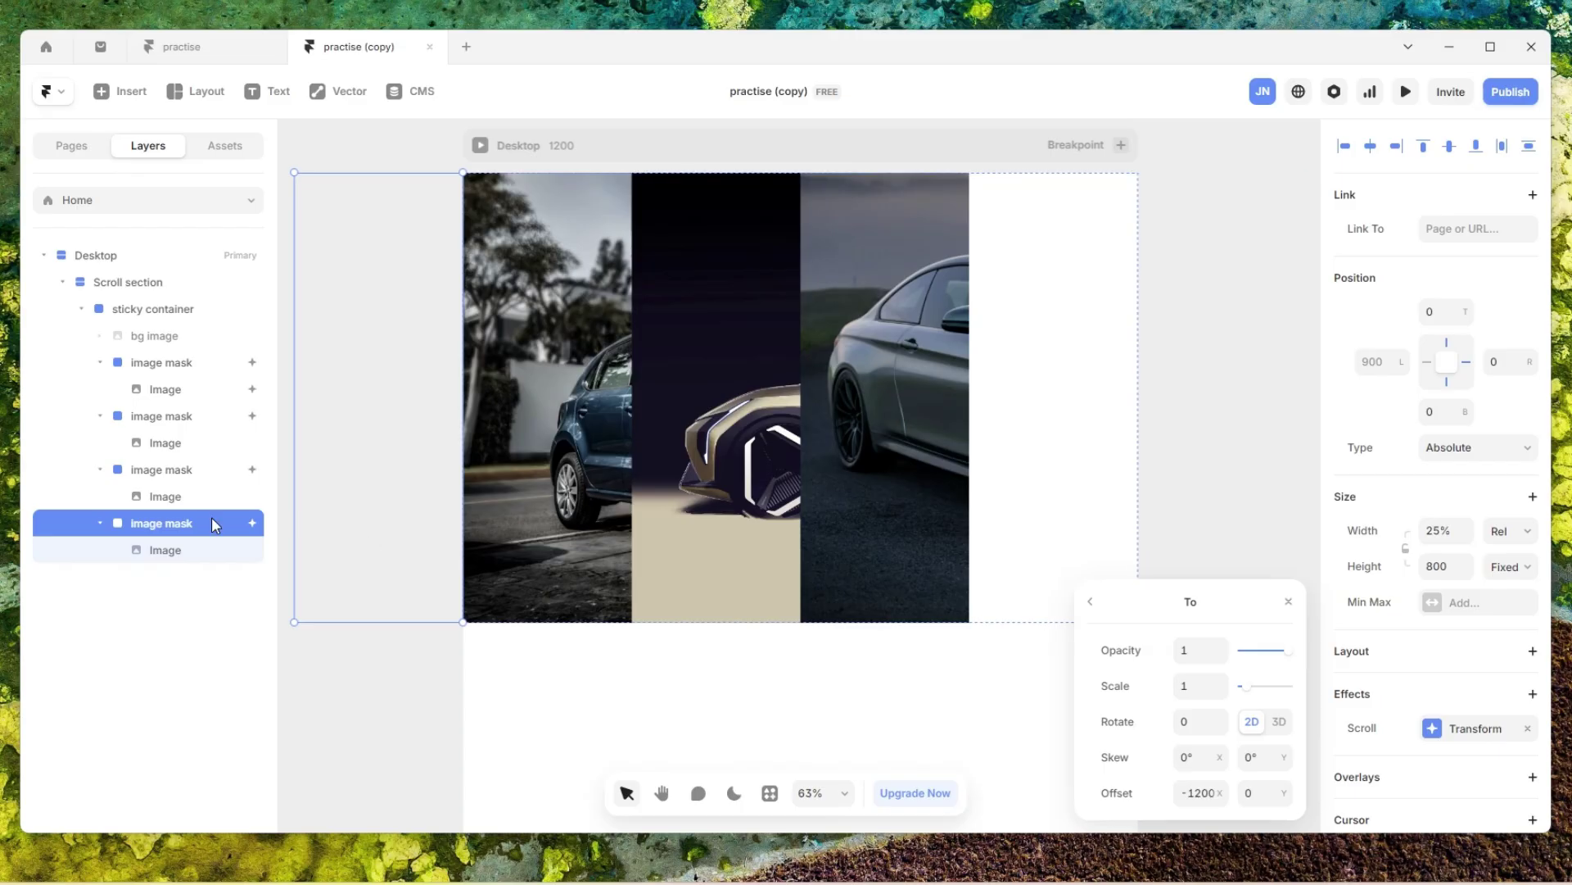
drag(212, 520, 186, 472)
scroll(755, 475, left, 5)
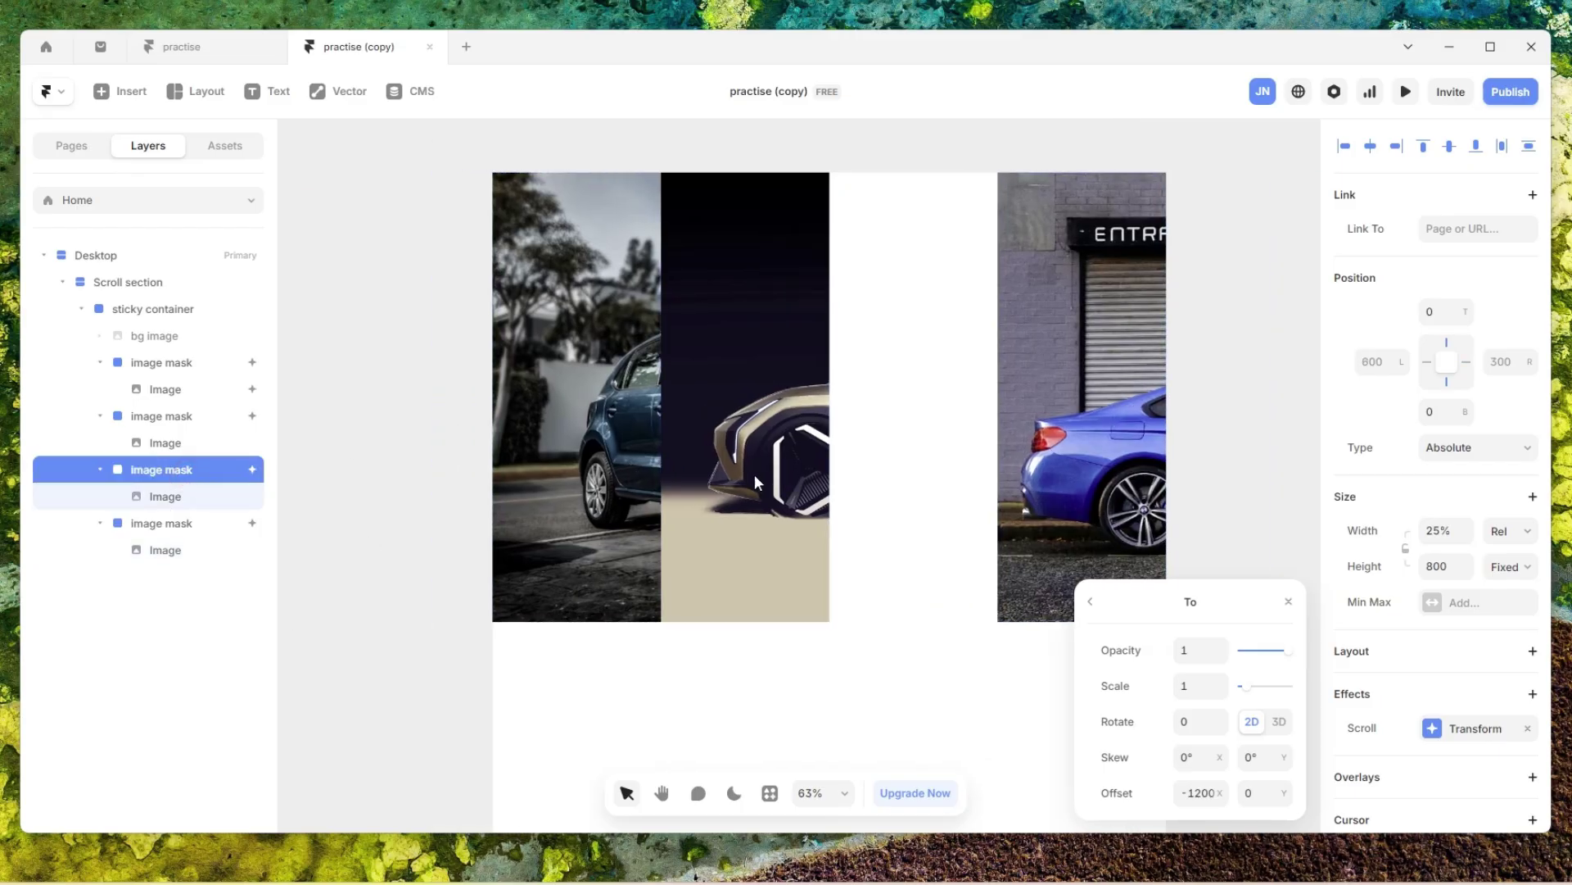
click(1201, 793)
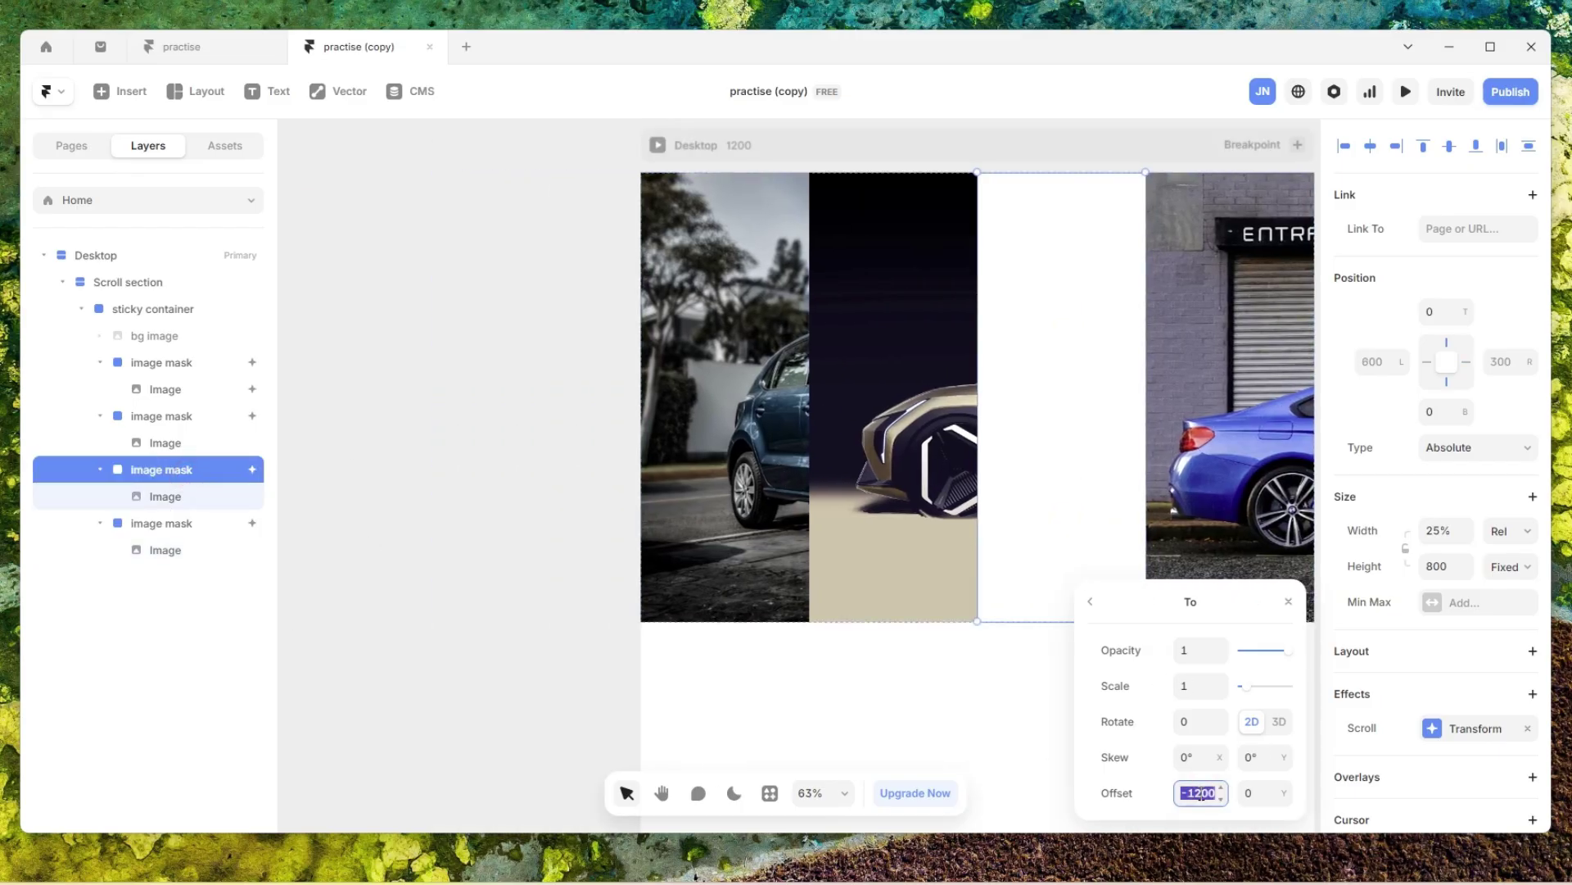
key(Return)
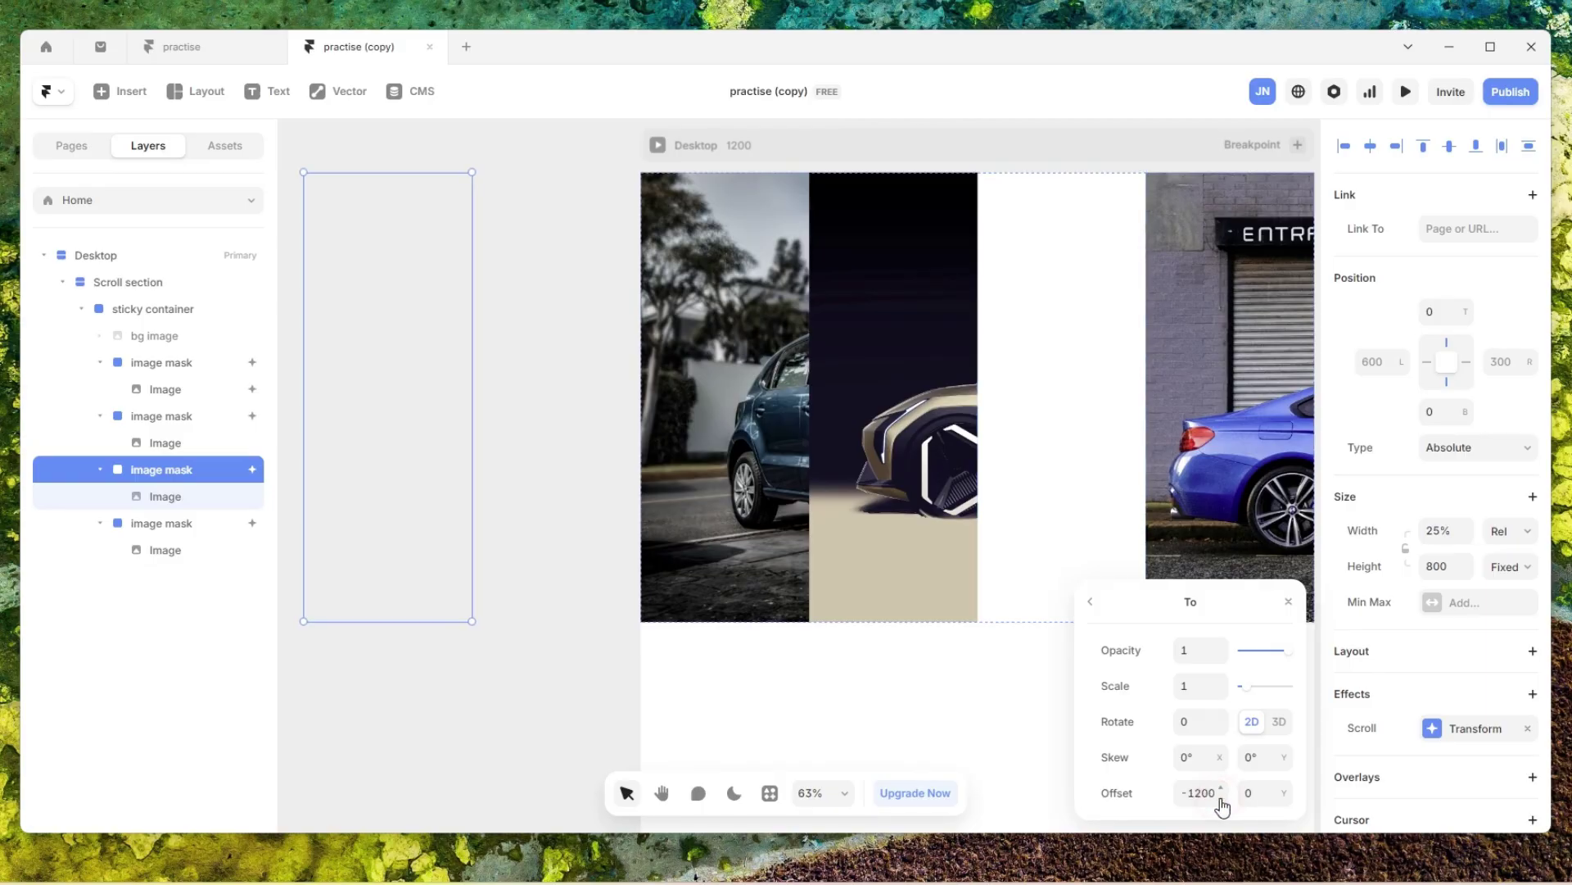
scroll(1122, 486, up, 2)
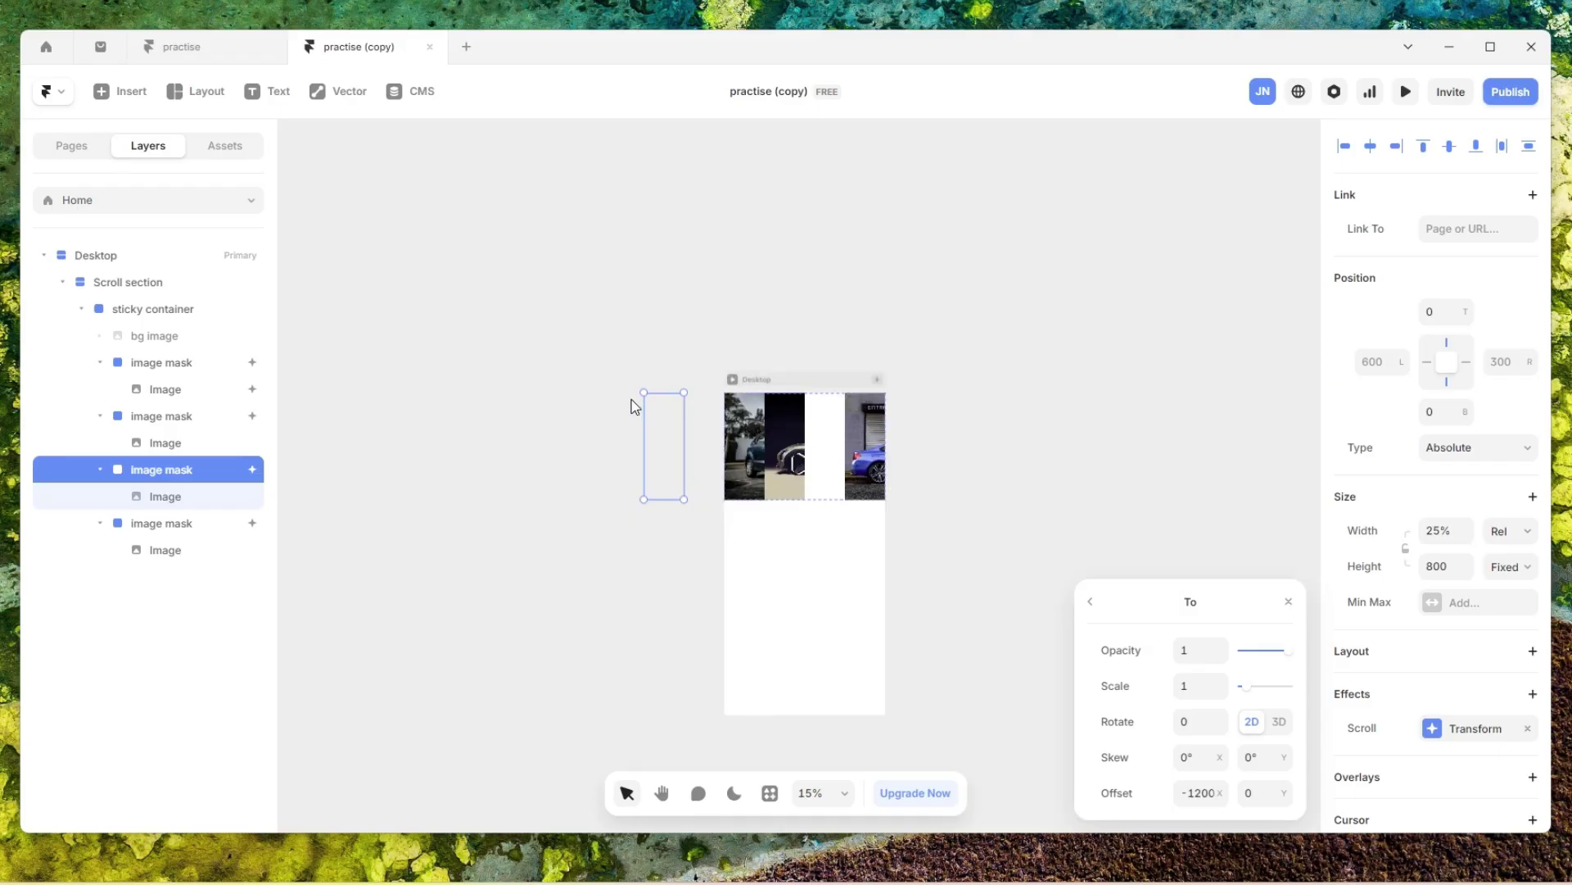
scroll(785, 431, up, 3)
click(831, 233)
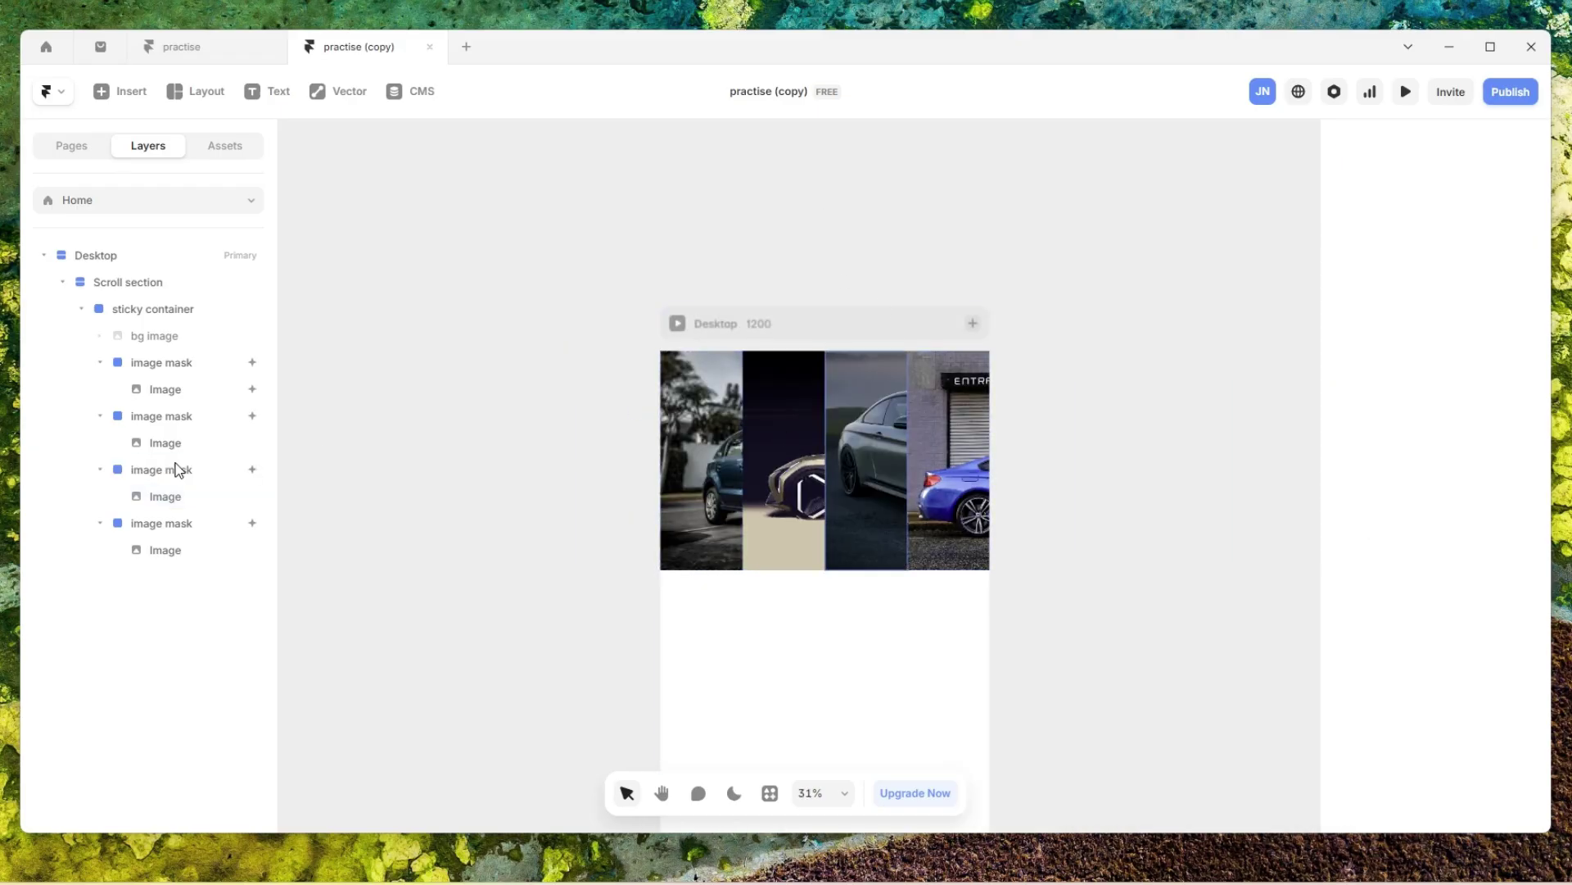
- Edit the From X offset of the Scroll Transform on the first mask's nested image and set its To X offset to 1200
click(241, 391)
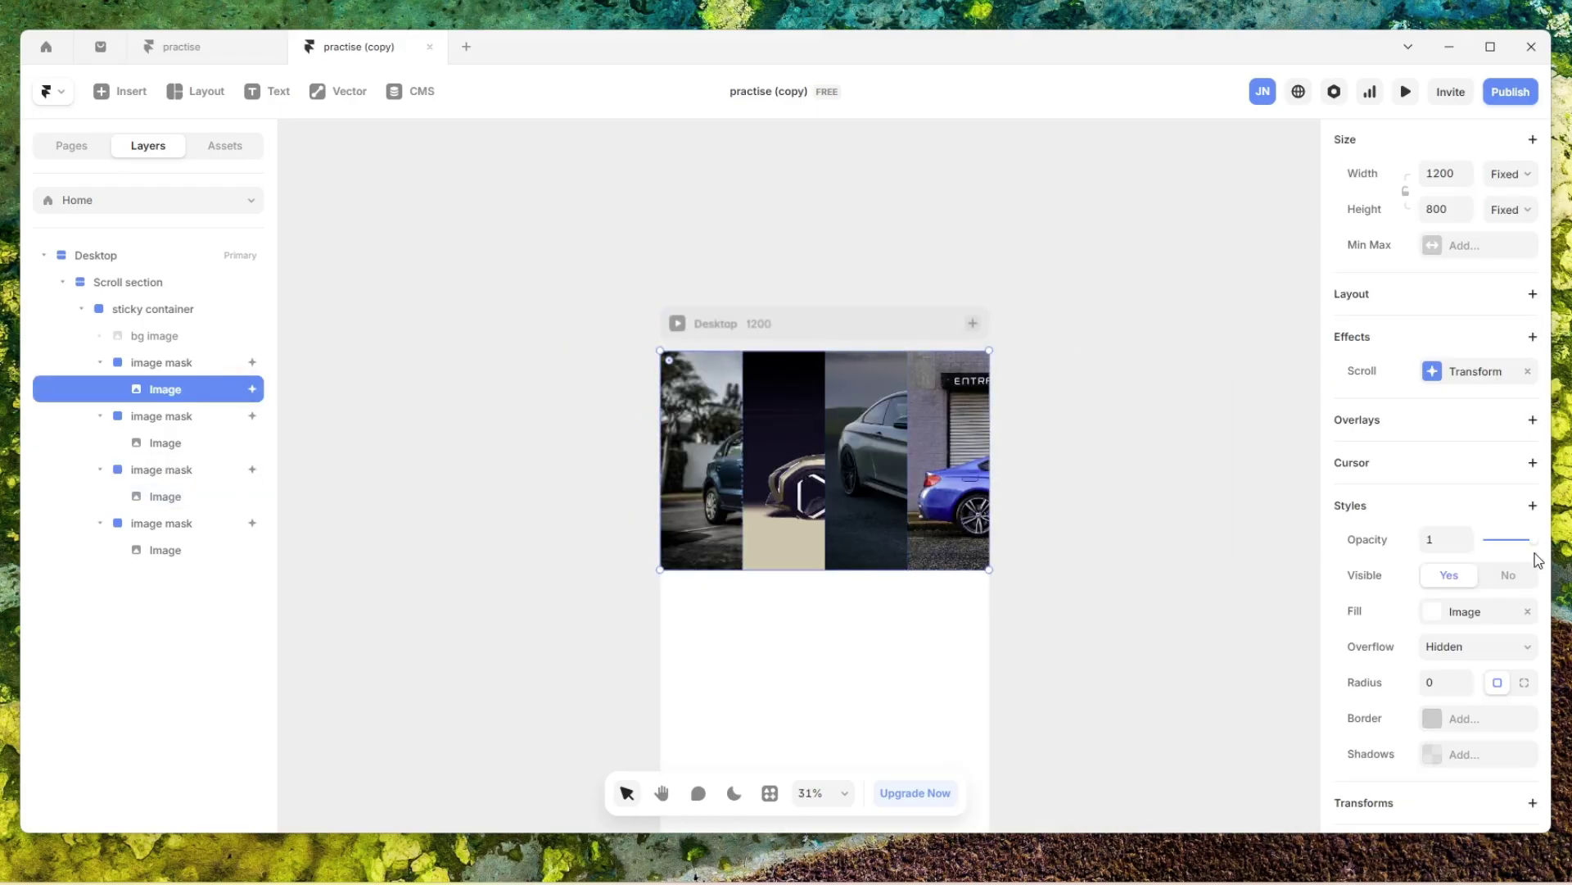
click(1446, 375)
click(1212, 455)
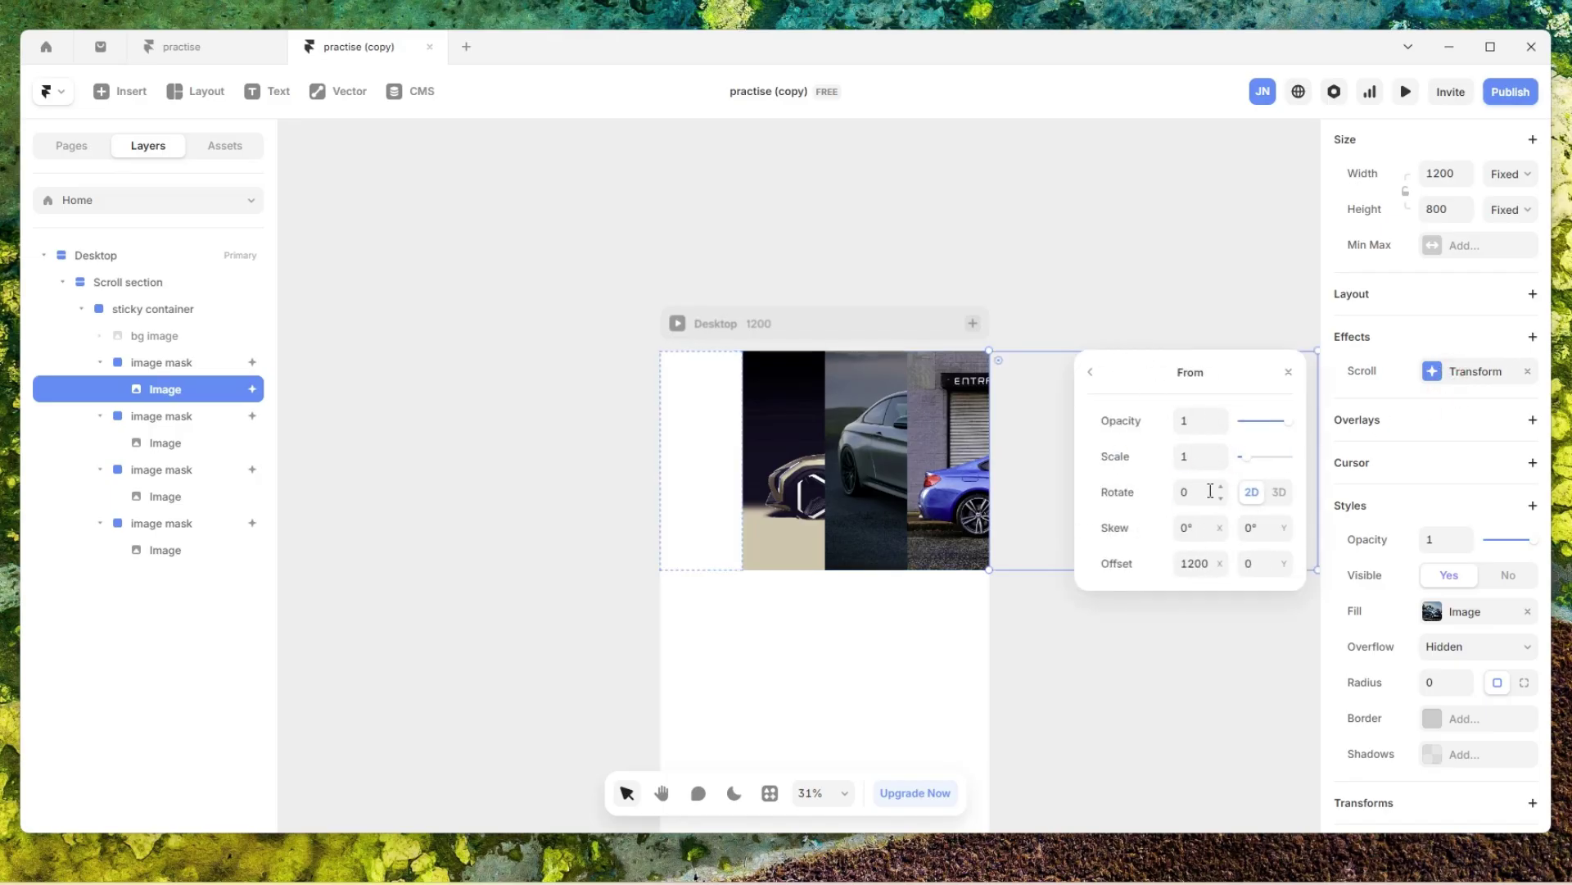
click(1200, 564)
click(1090, 372)
click(1213, 493)
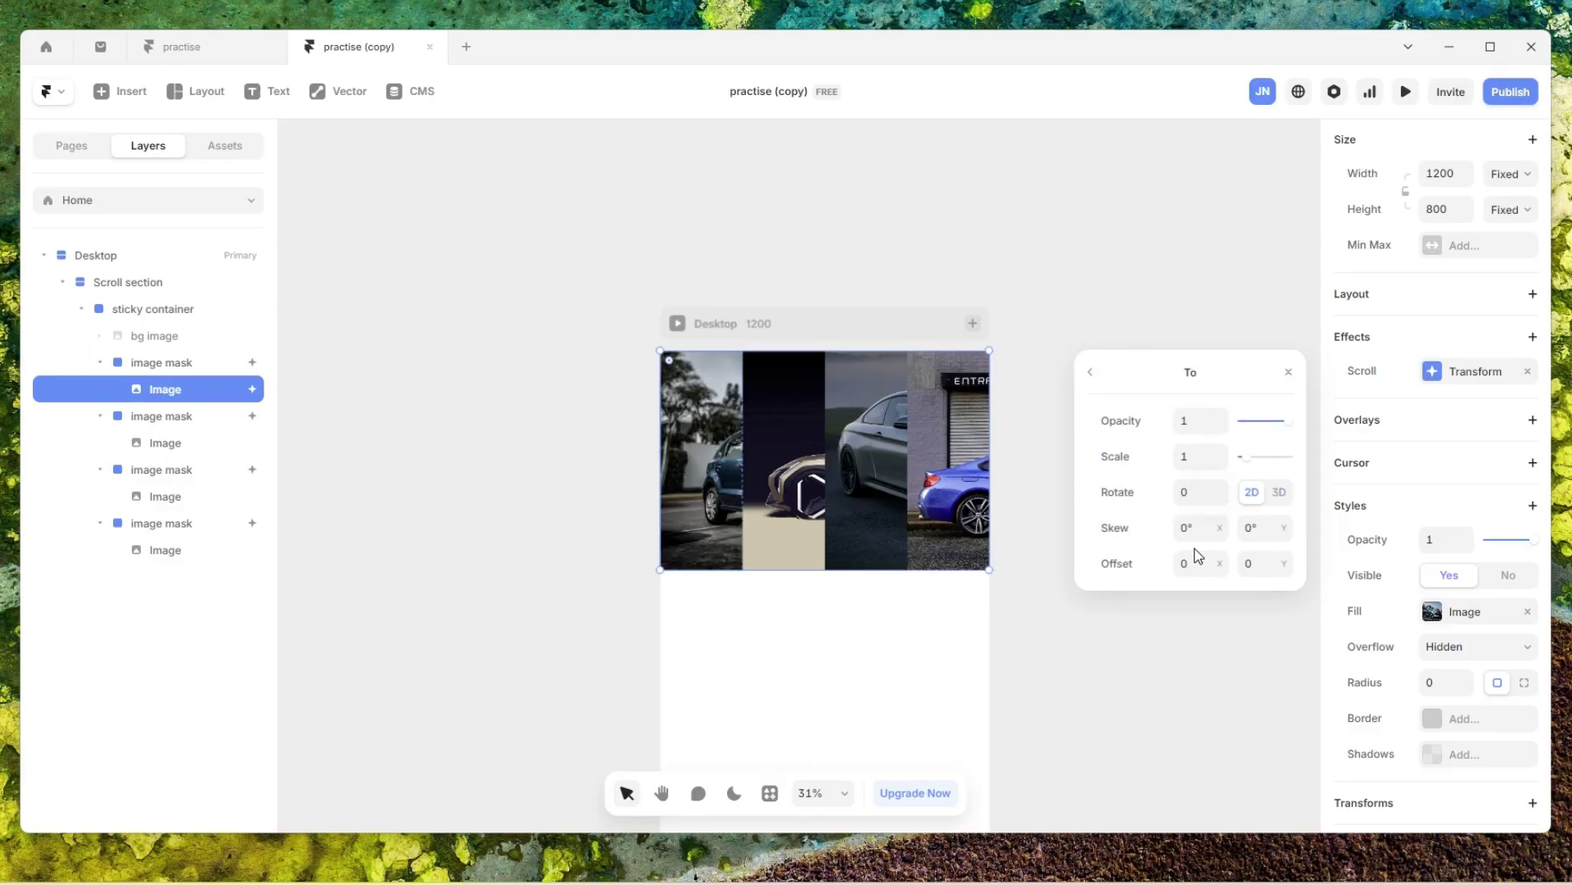
click(1192, 562)
text(1200)
click(1131, 542)
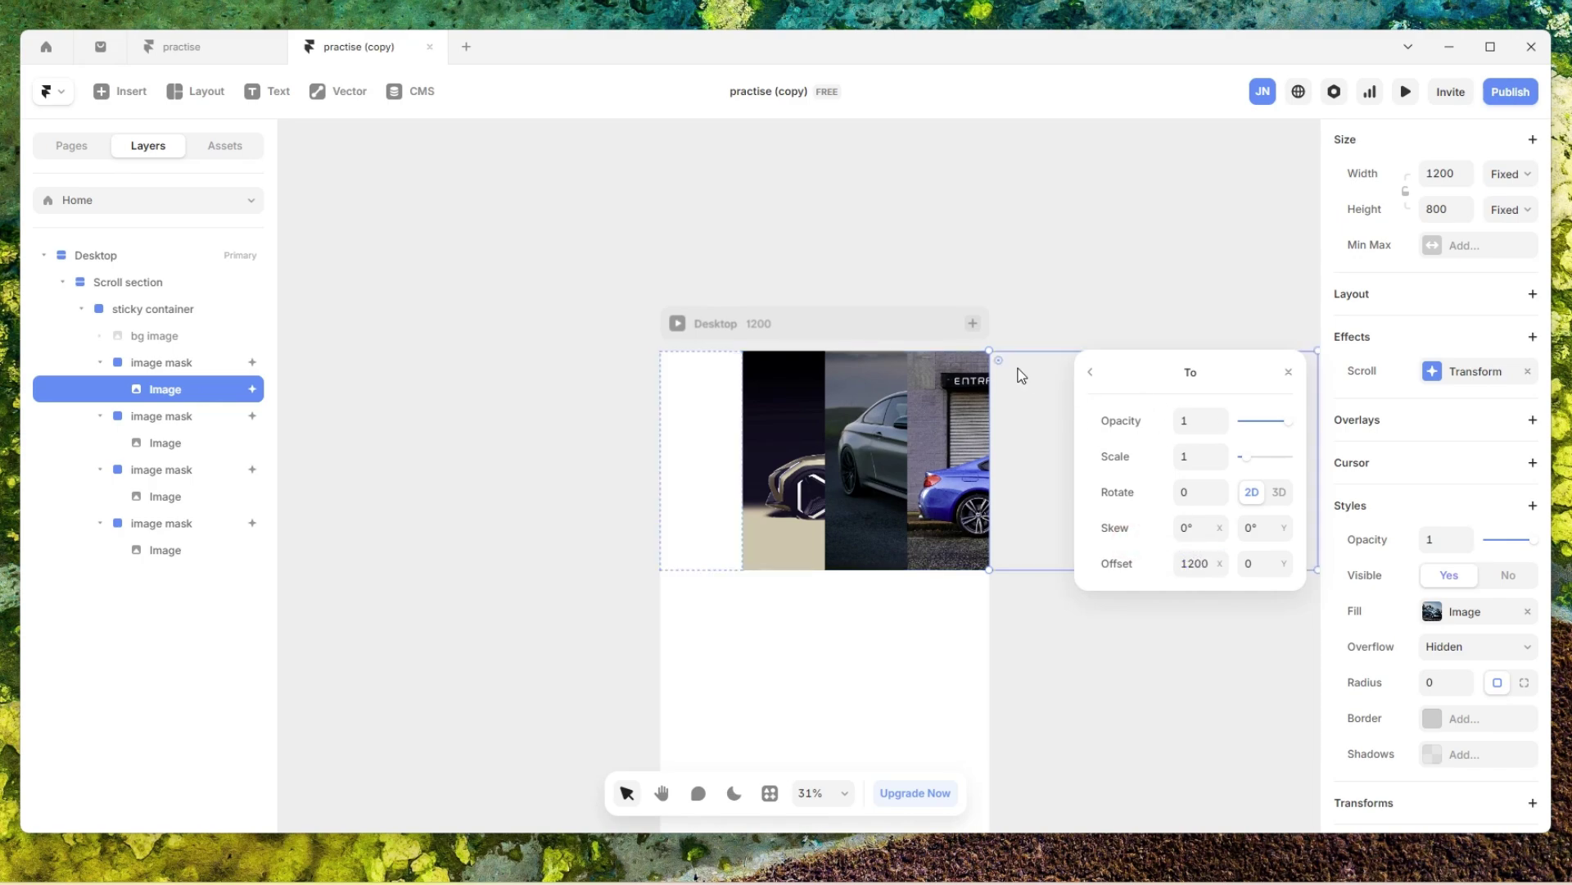
- Copy the Scroll Transform effect from the first image mask's nested image
click(395, 395)
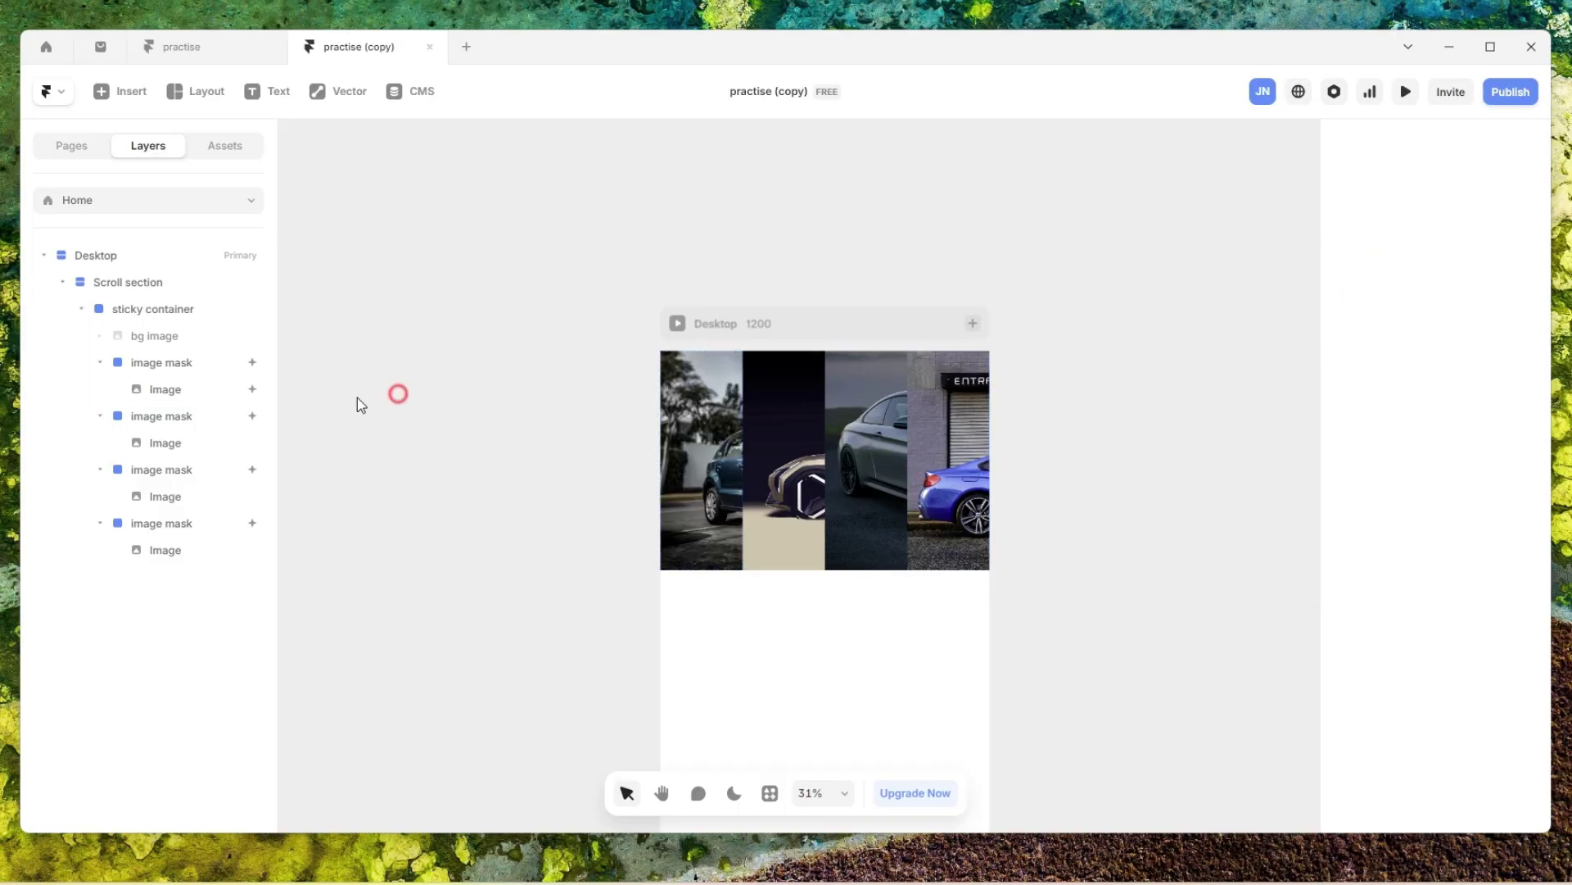
click(243, 392)
right_click(238, 394)
mouse_move(330, 499)
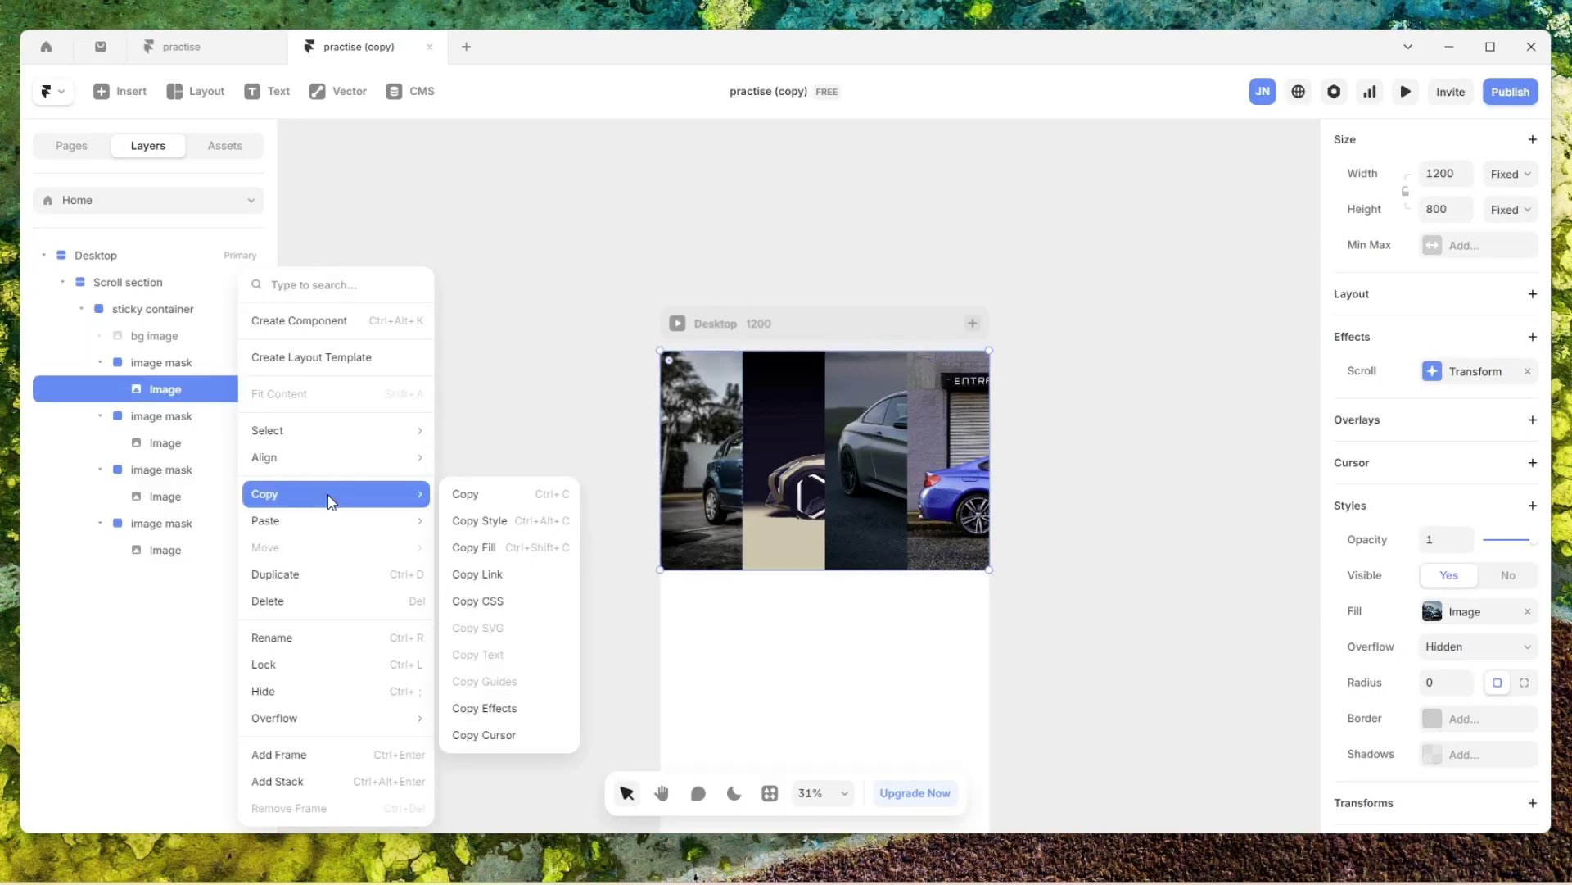
click(514, 708)
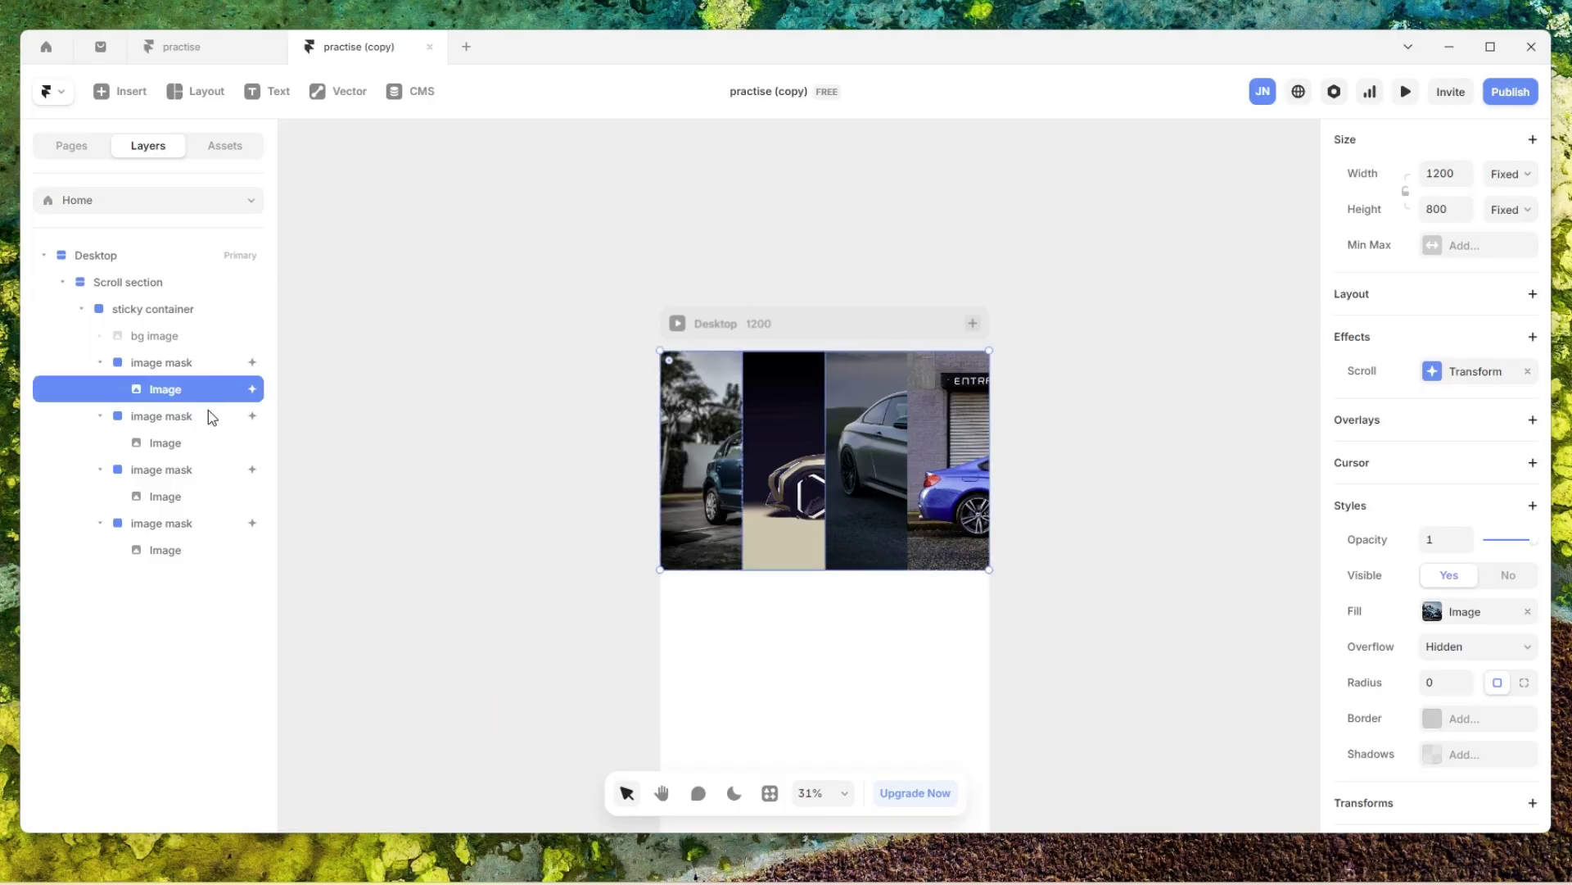
- Paste the copied Scroll Transform effect onto the second image mask's nested image
click(199, 447)
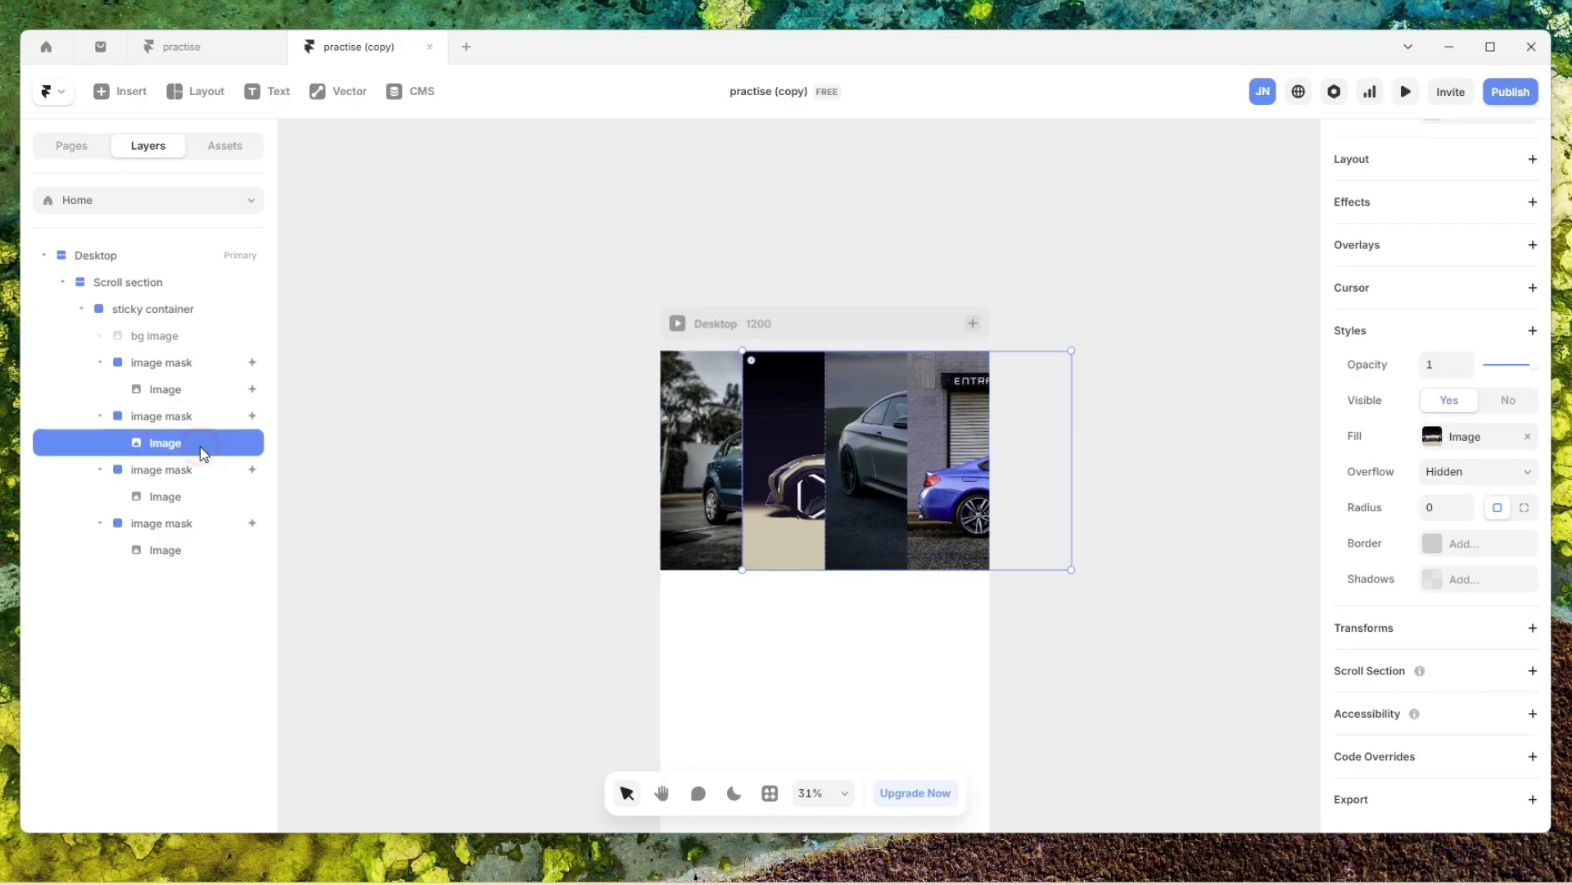
right_click(199, 446)
mouse_move(312, 520)
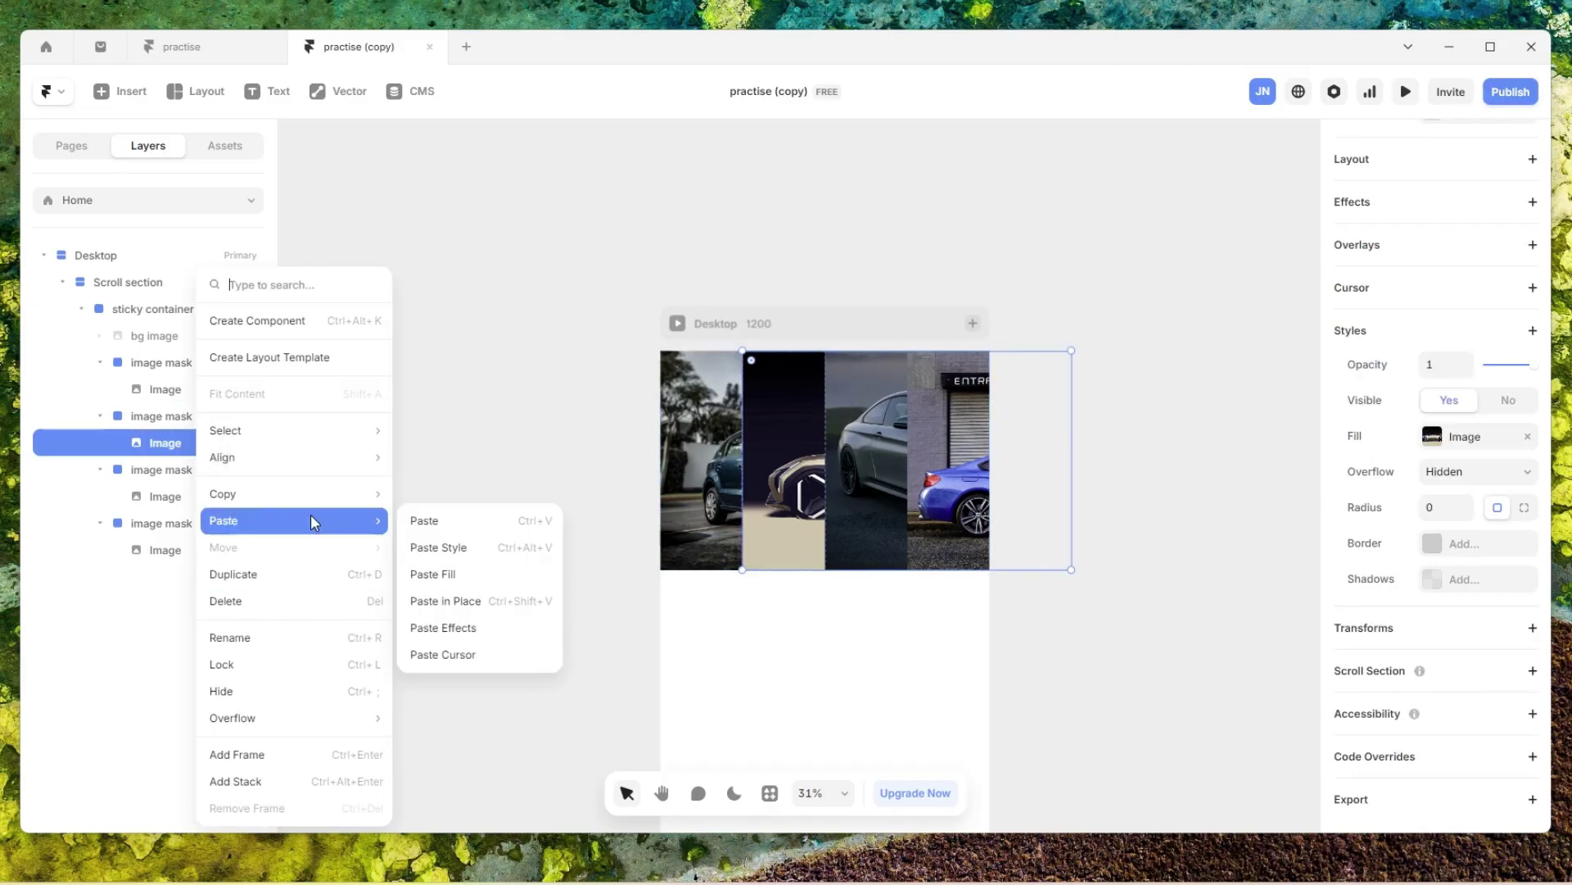
click(456, 628)
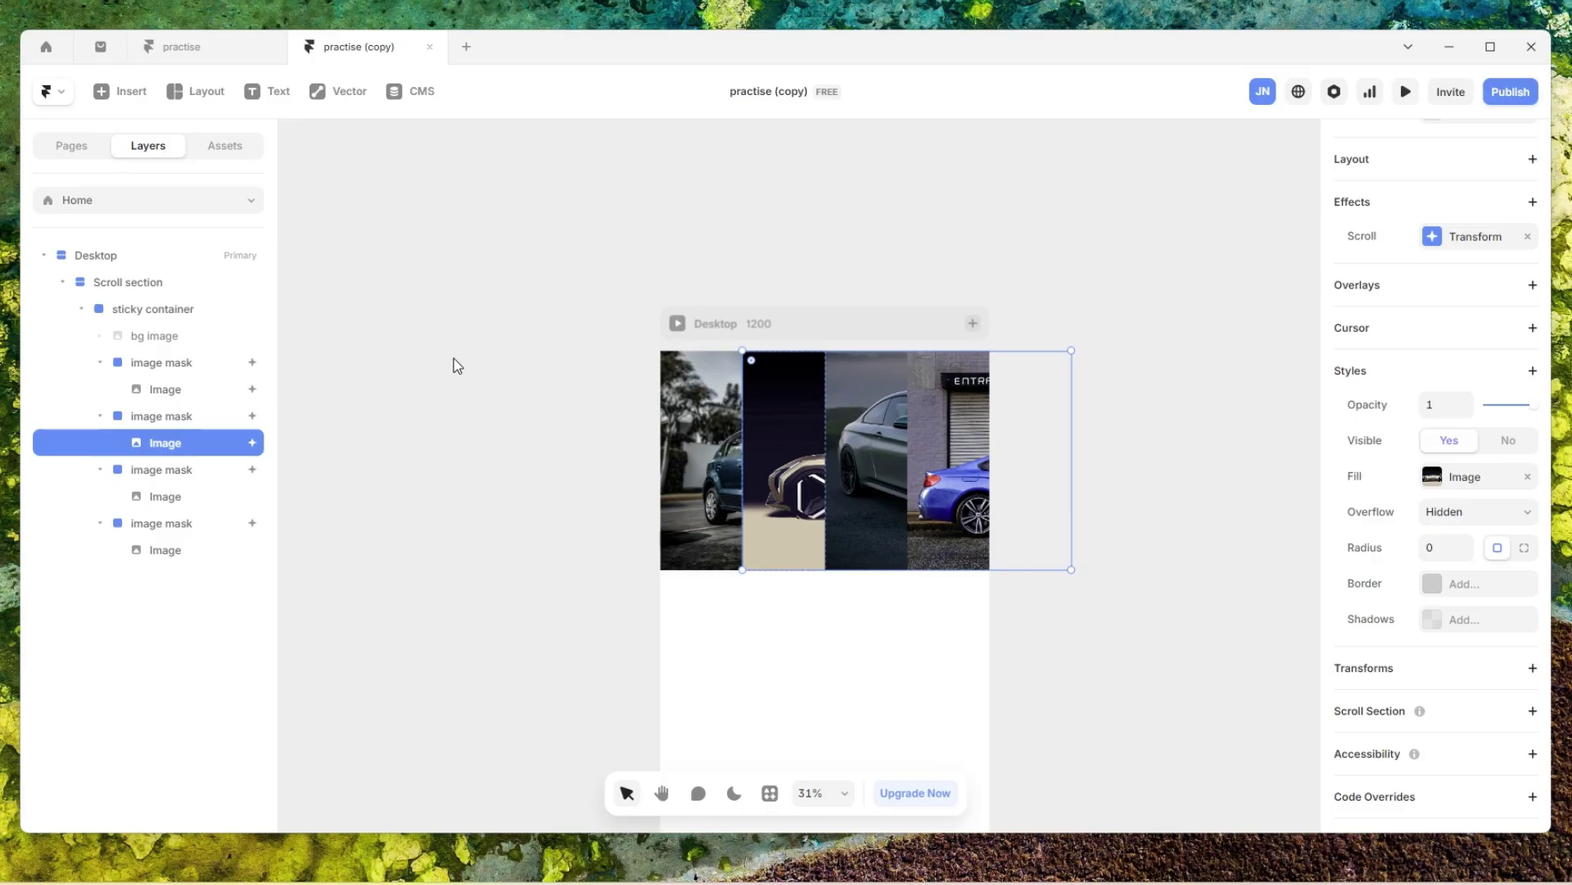
- Paste the copied Scroll Transform effect onto the nested images of the third and fourth image masks together
click(194, 496)
right_click(194, 499)
click(479, 470)
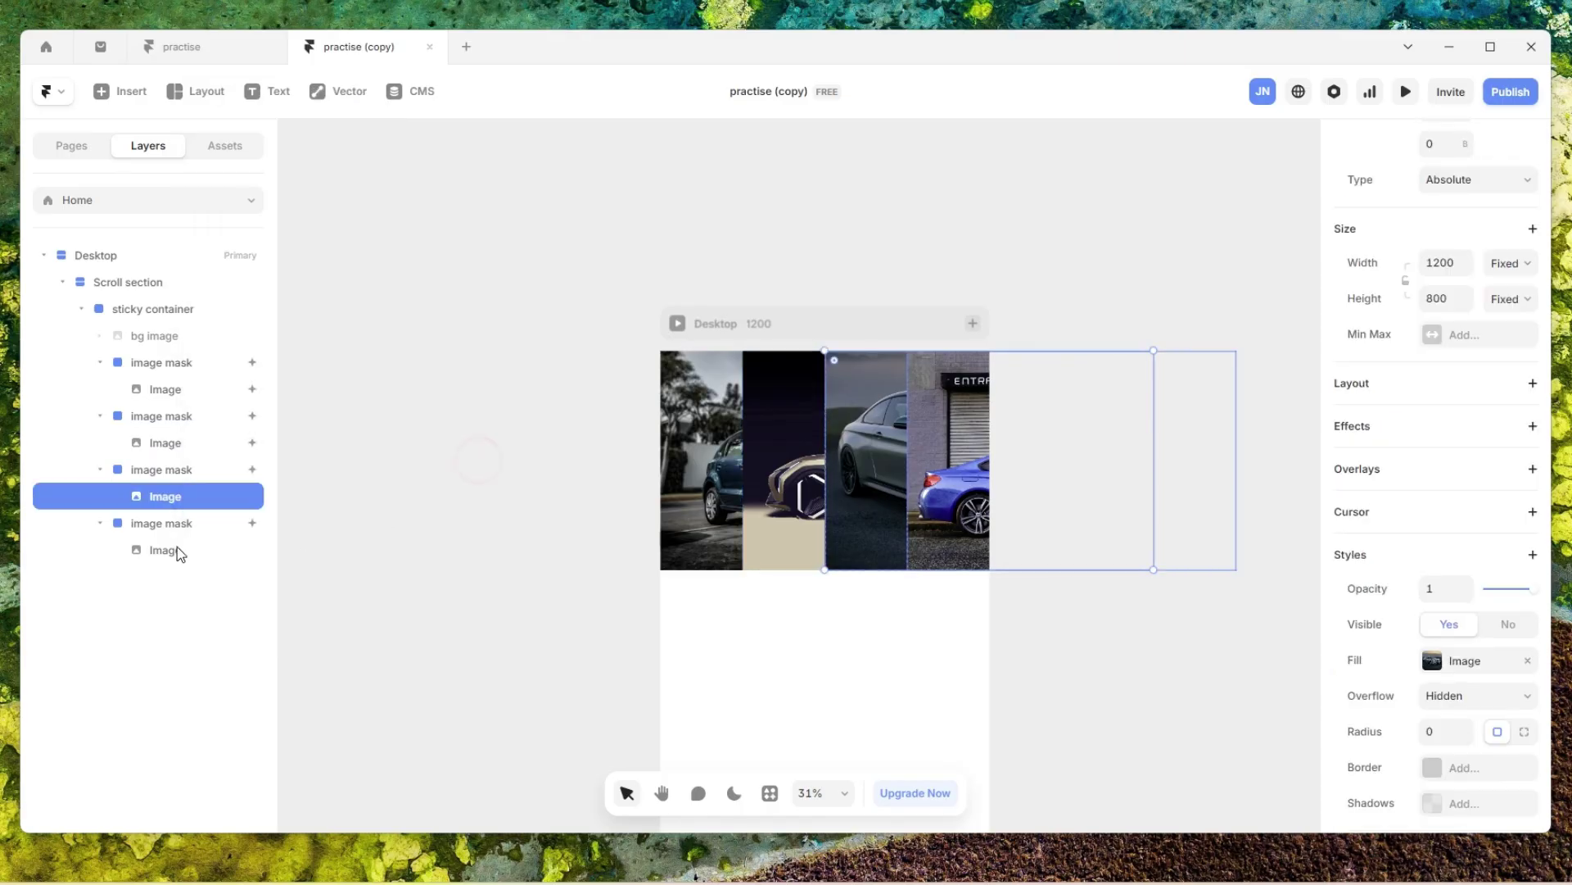
shift+click(176, 557)
right_click(173, 551)
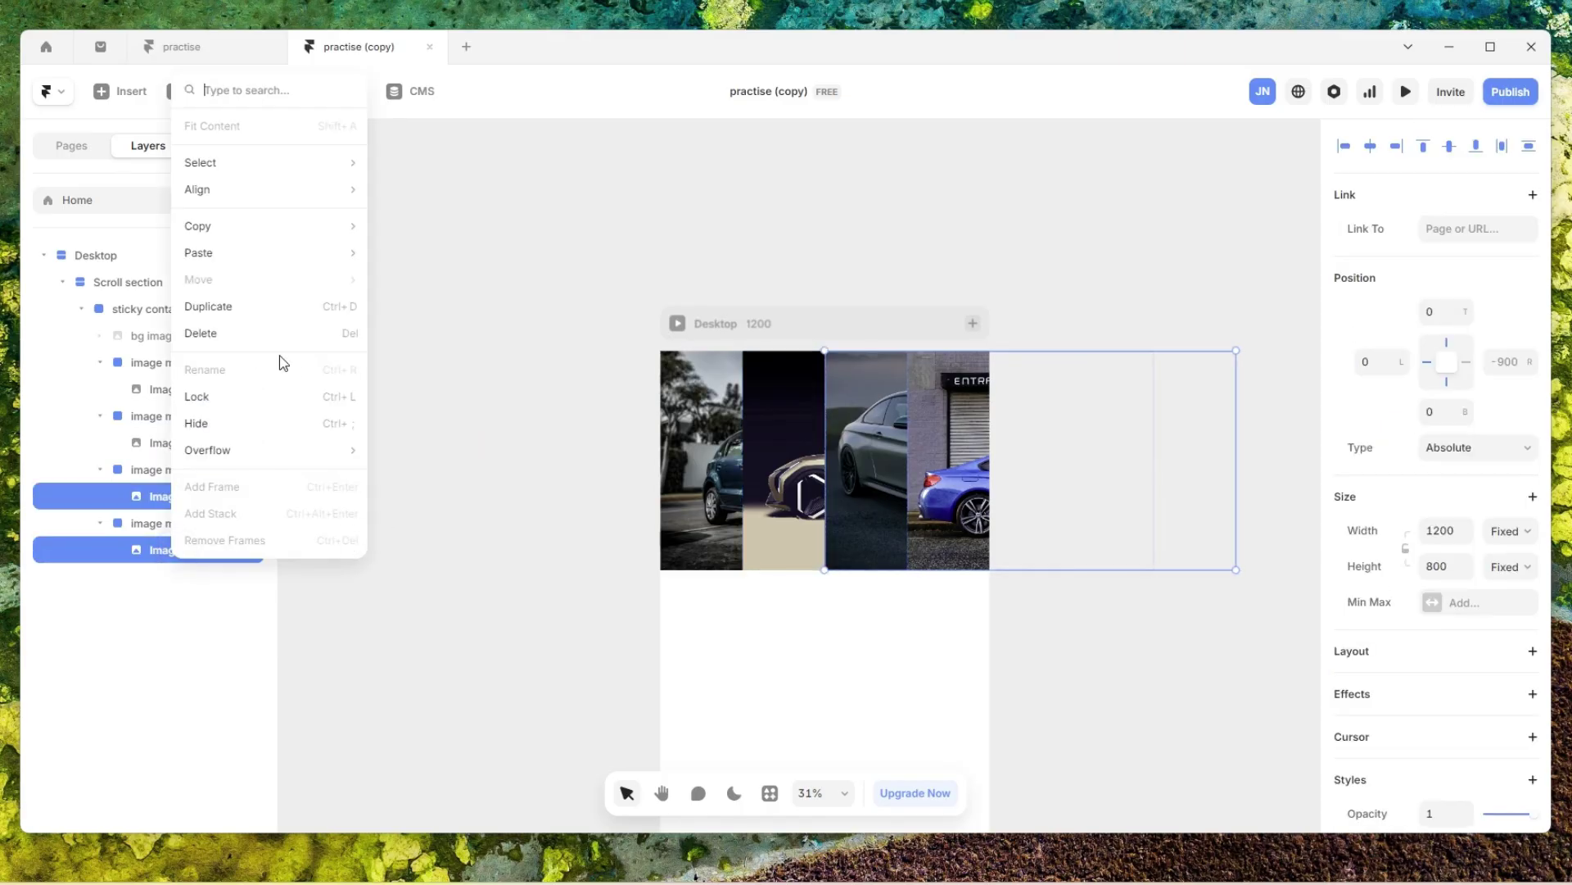
mouse_move(328, 252)
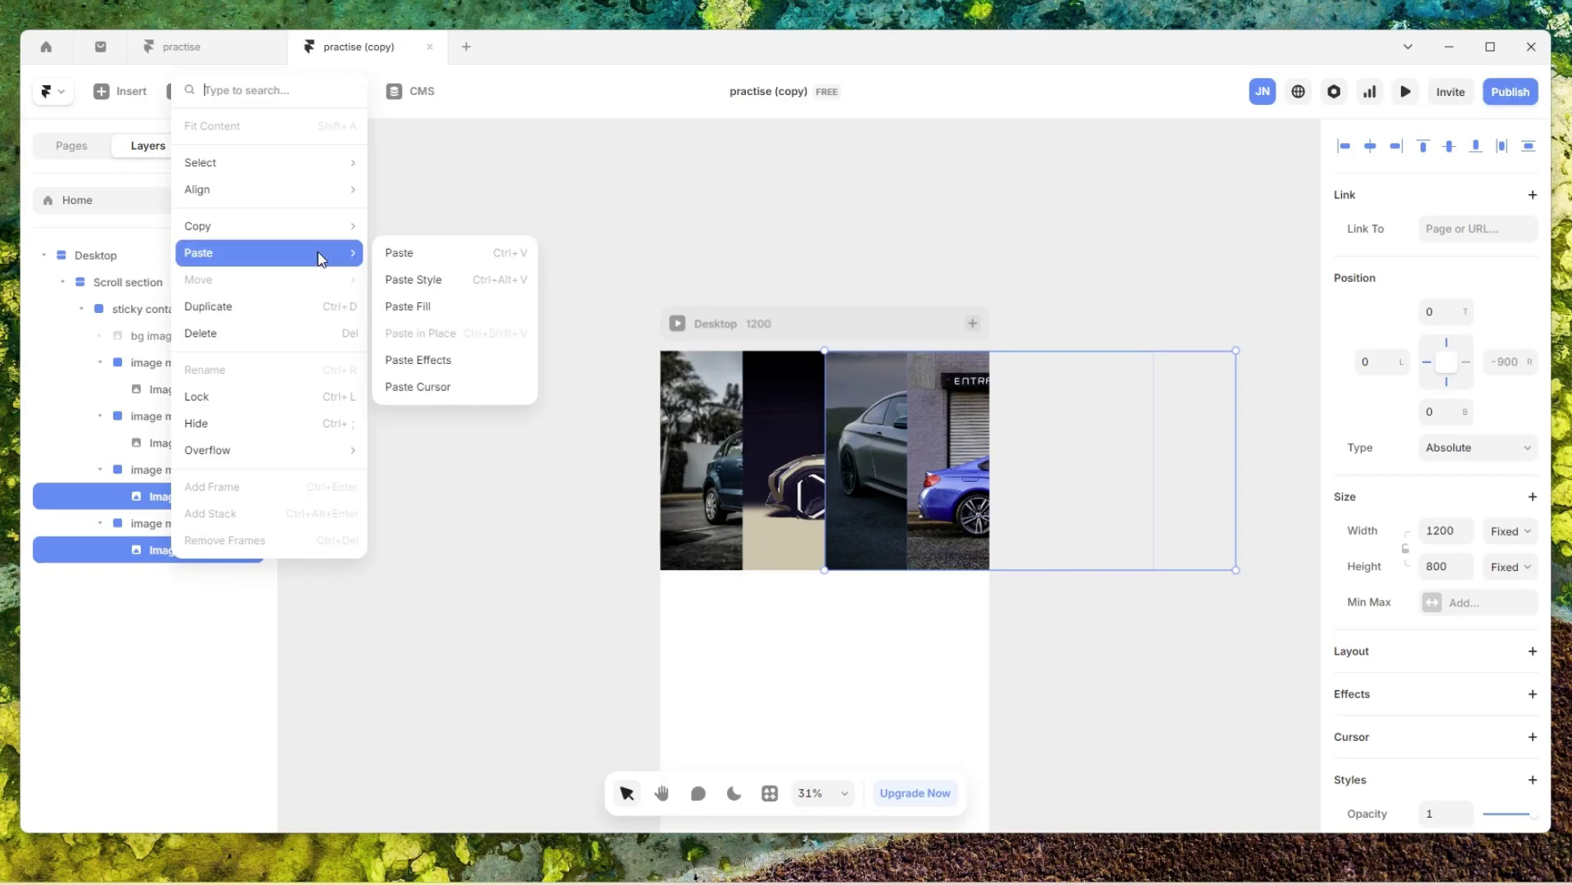
click(456, 358)
click(402, 529)
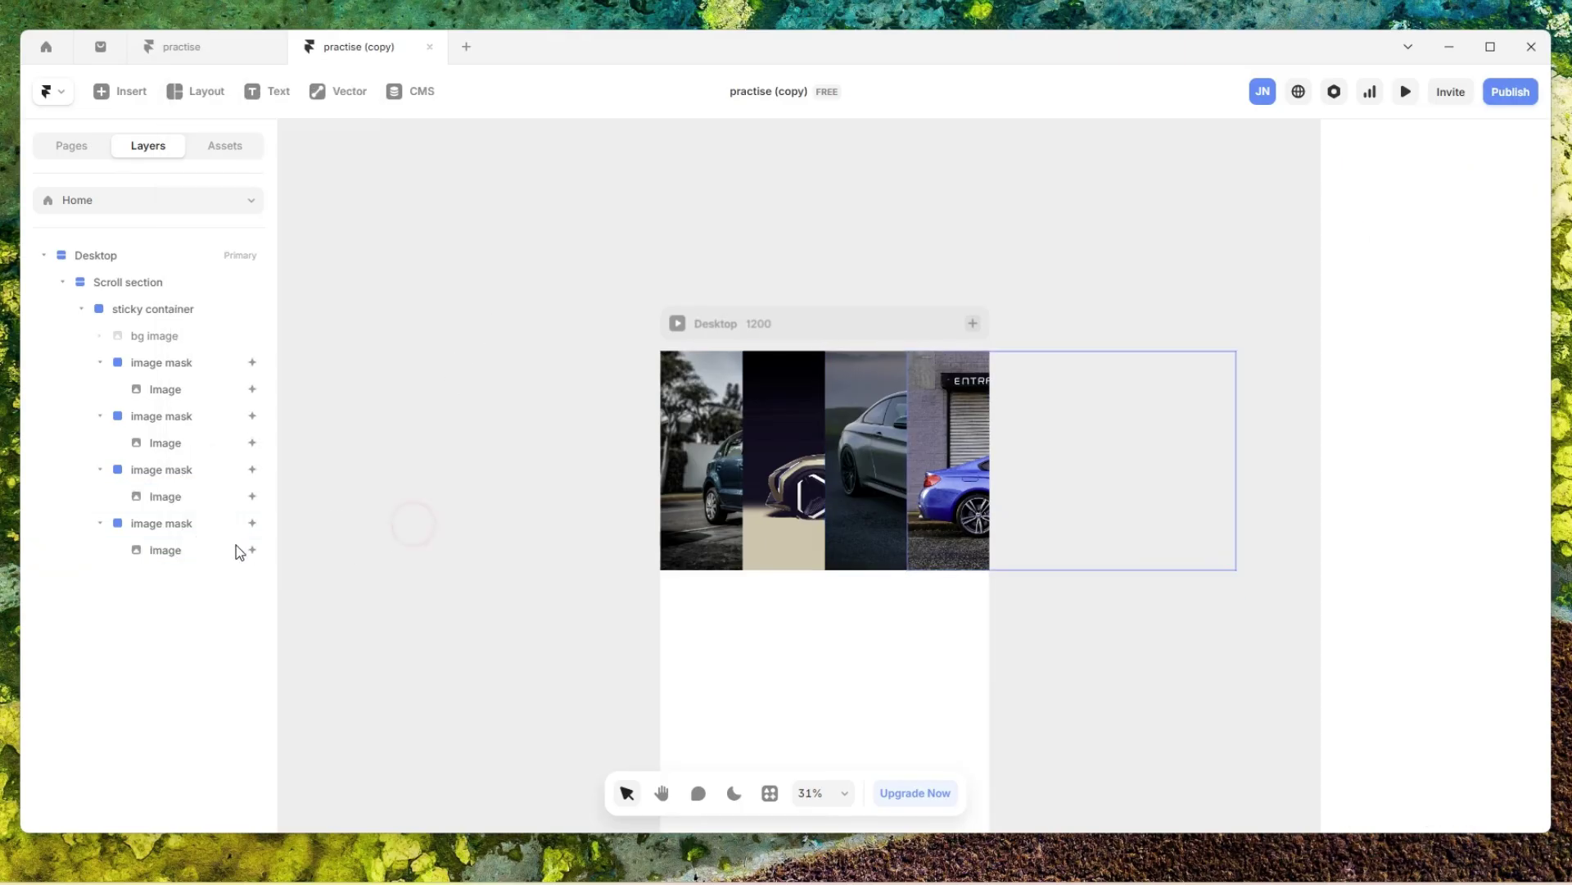
- Examine the To and From settings of the Scroll Transform on the fourth mask's nested image
click(238, 547)
click(1470, 550)
click(1212, 665)
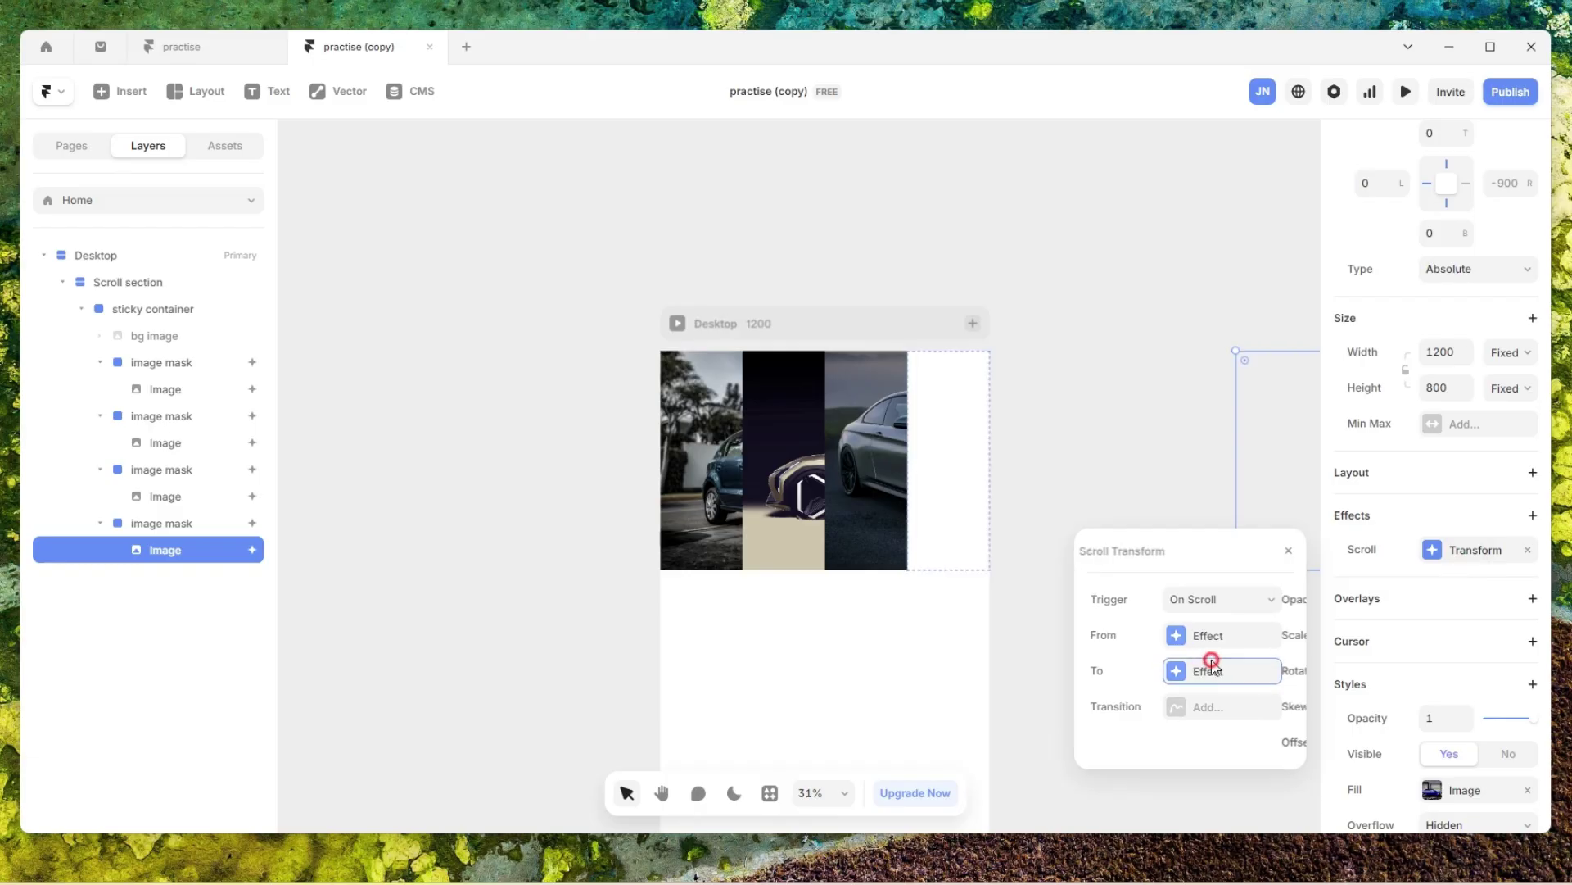
click(1094, 550)
click(1229, 636)
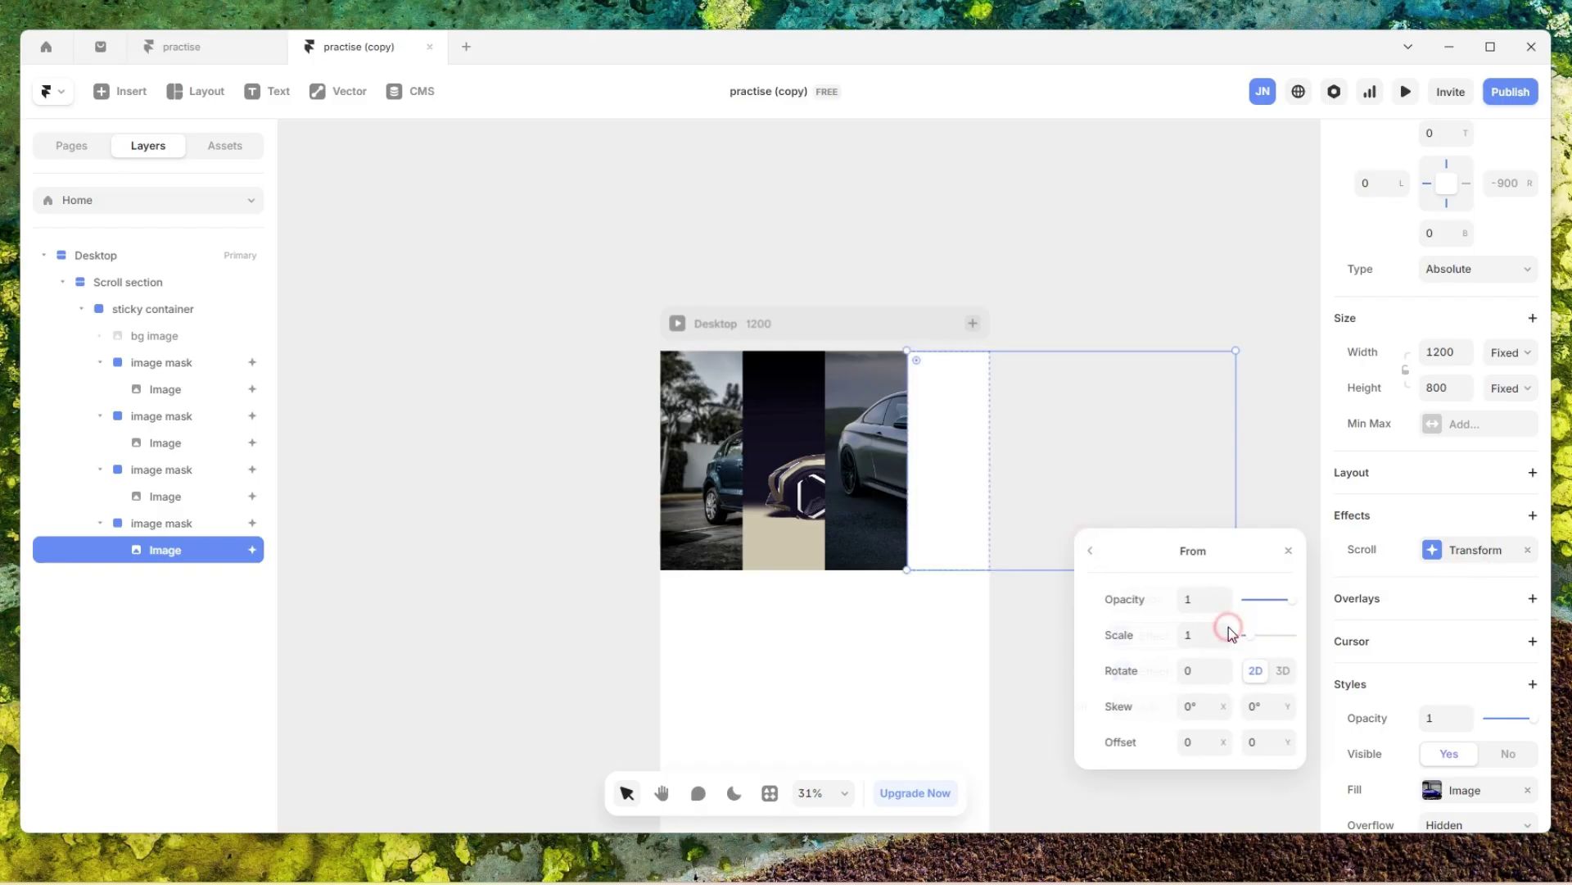
click(1067, 269)
click(833, 224)
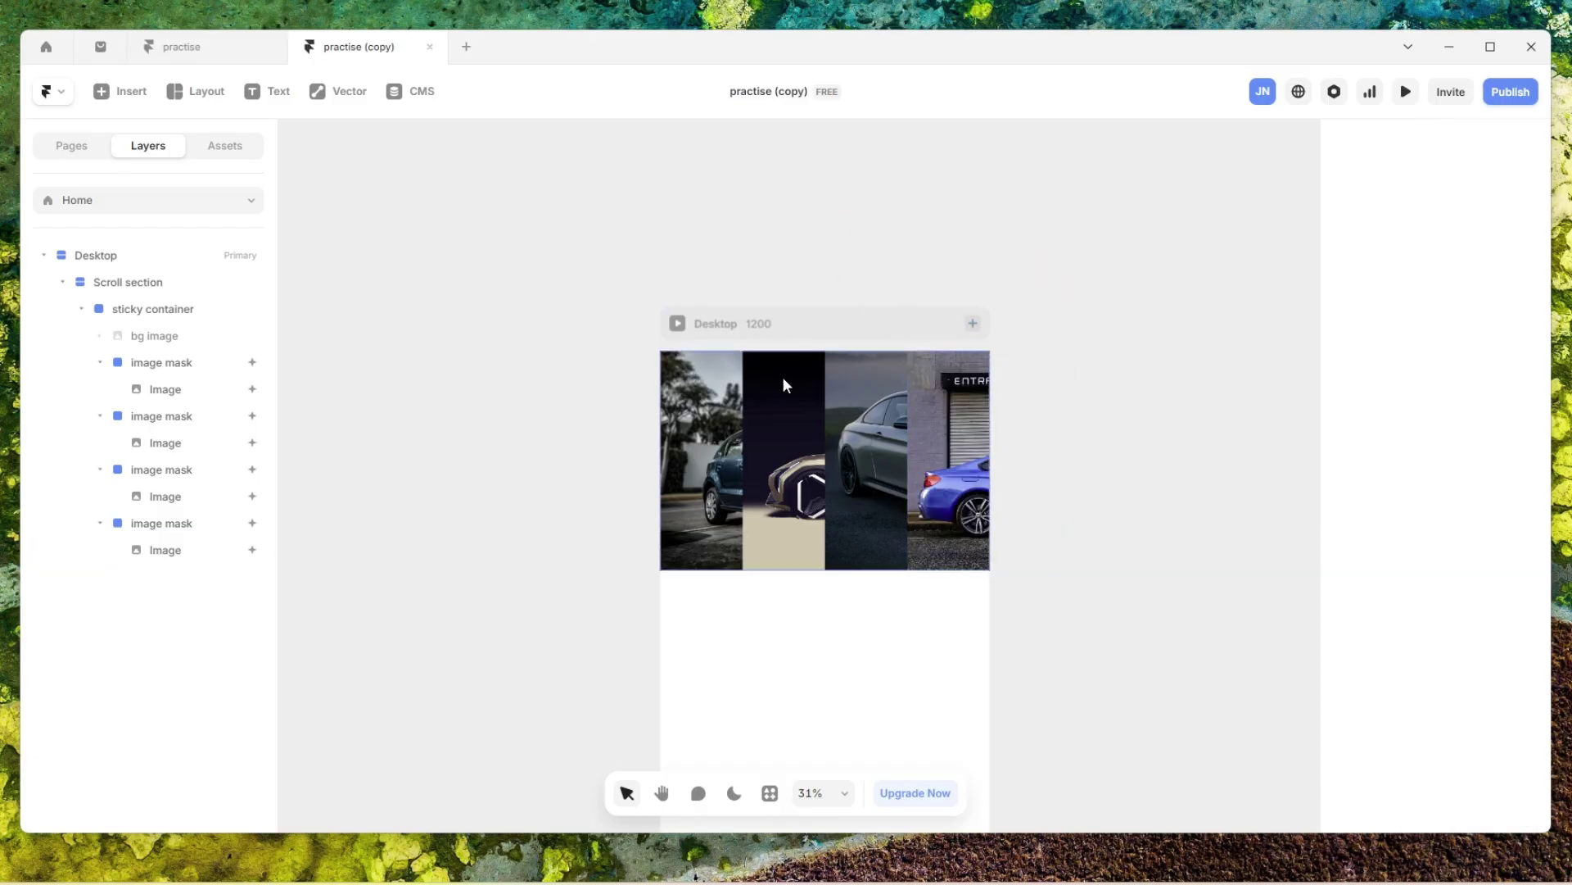
- Preview the Desktop page and scroll through it to examine how the four image strips slide away, and return to the canvas
click(679, 324)
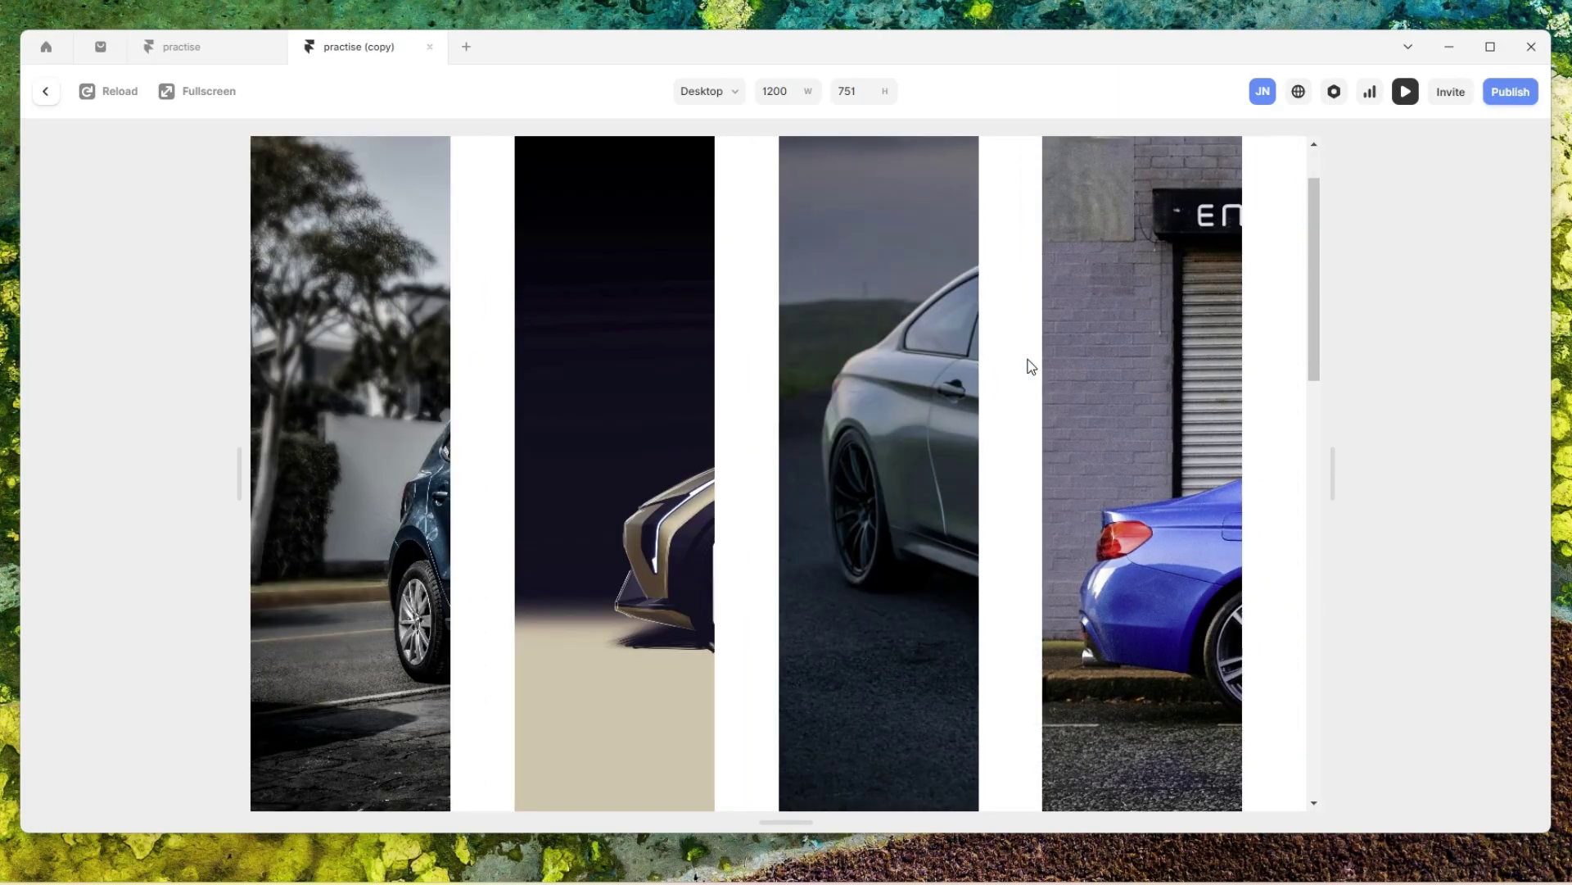
scroll(1032, 366, down, 5)
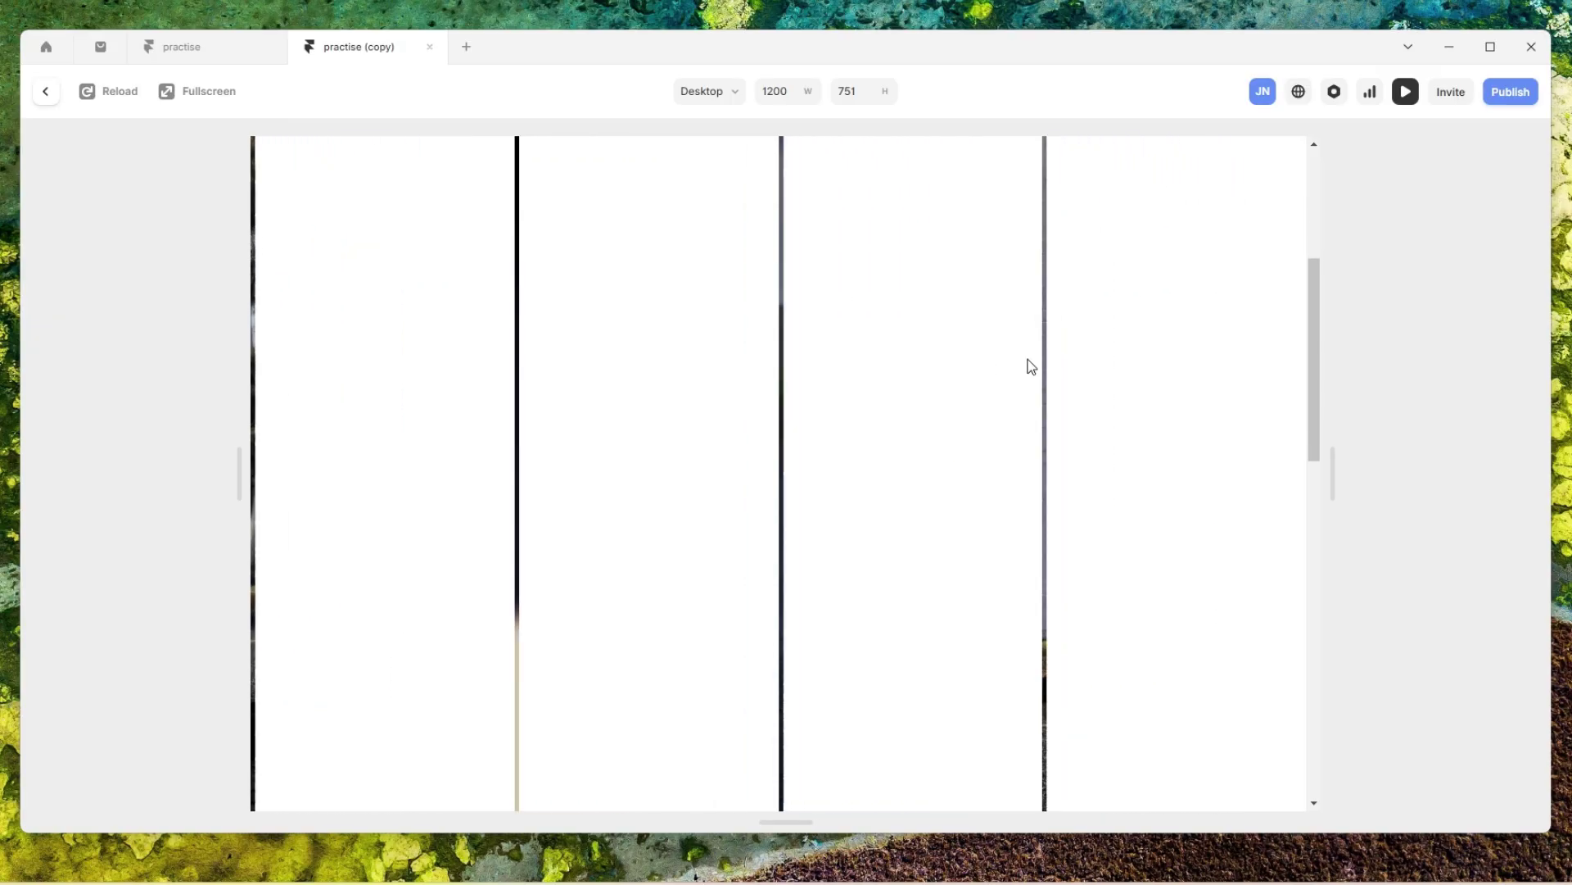
scroll(1031, 366, down, 5)
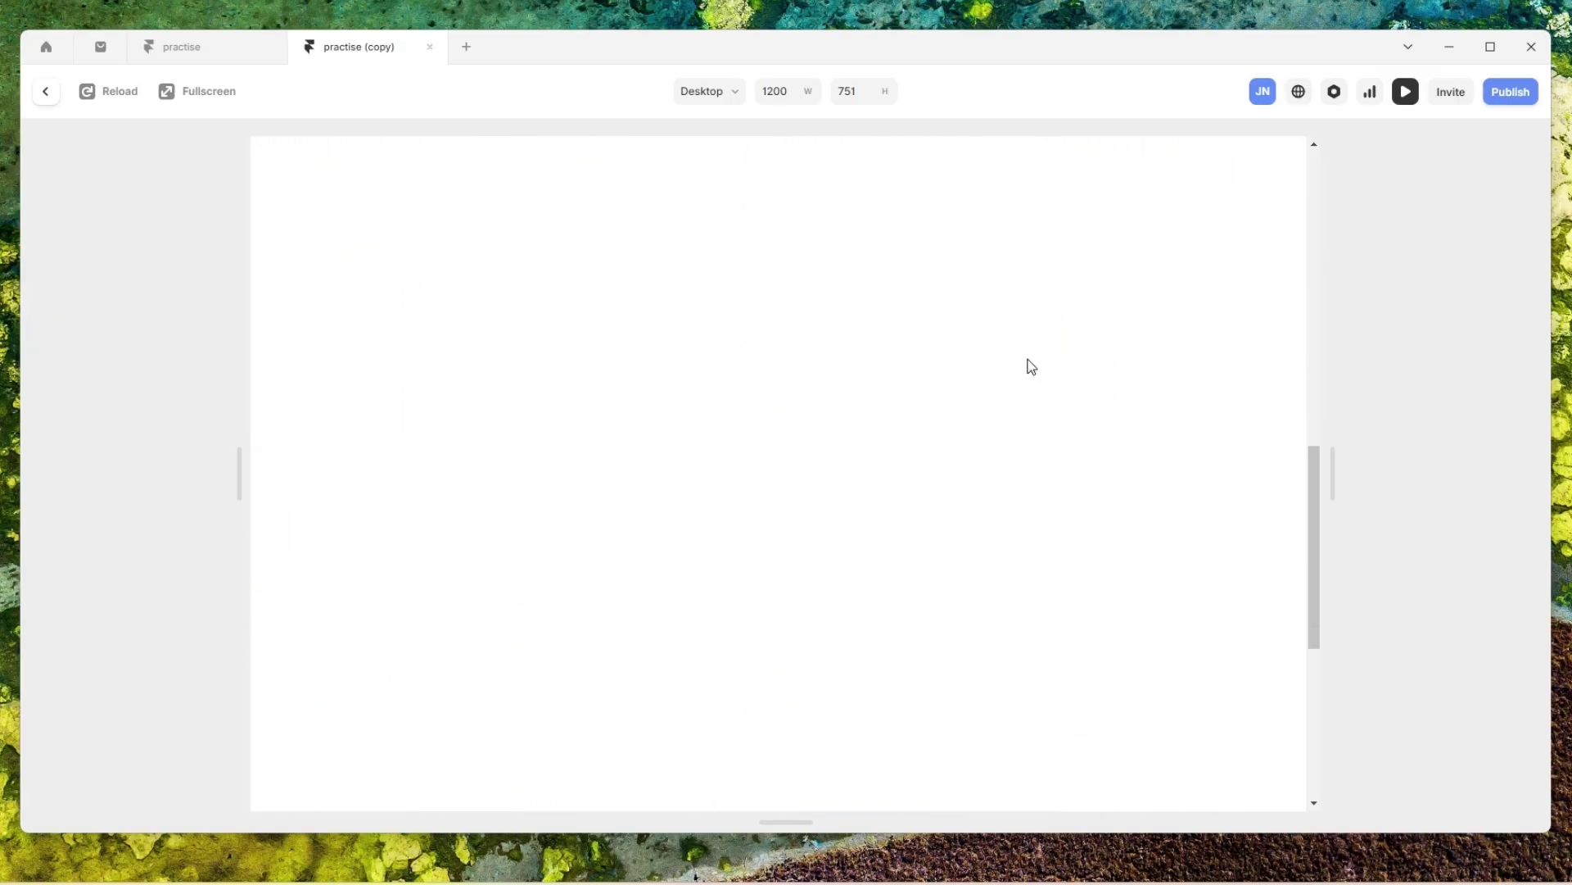
scroll(1031, 366, up, 3)
scroll(1031, 367, up, 5)
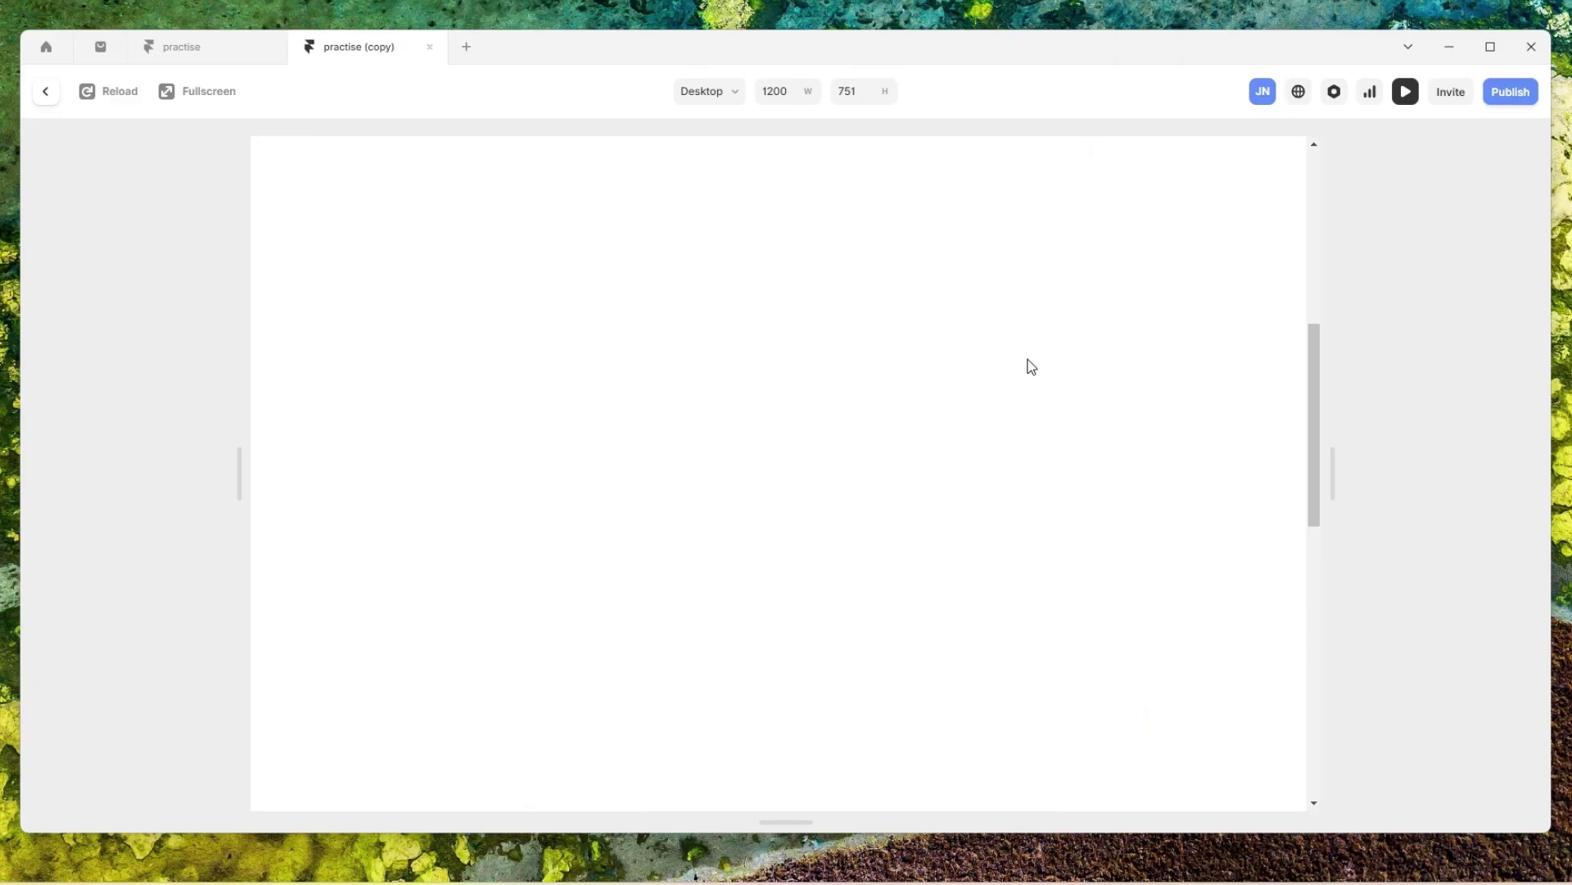
scroll(1031, 366, down, 3)
scroll(1031, 366, up, 5)
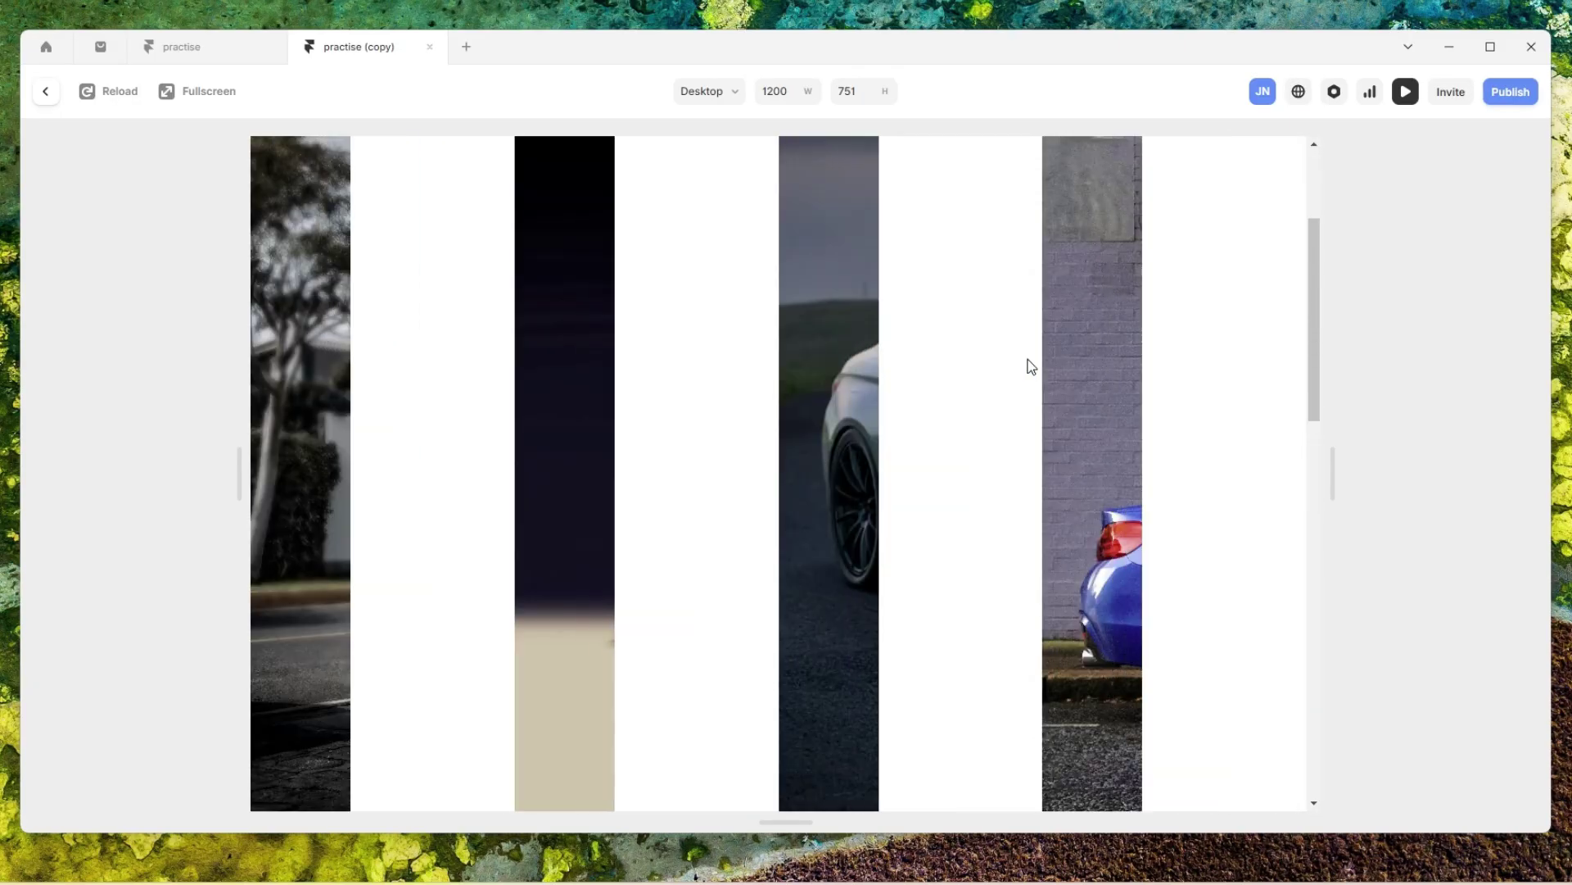
click(45, 91)
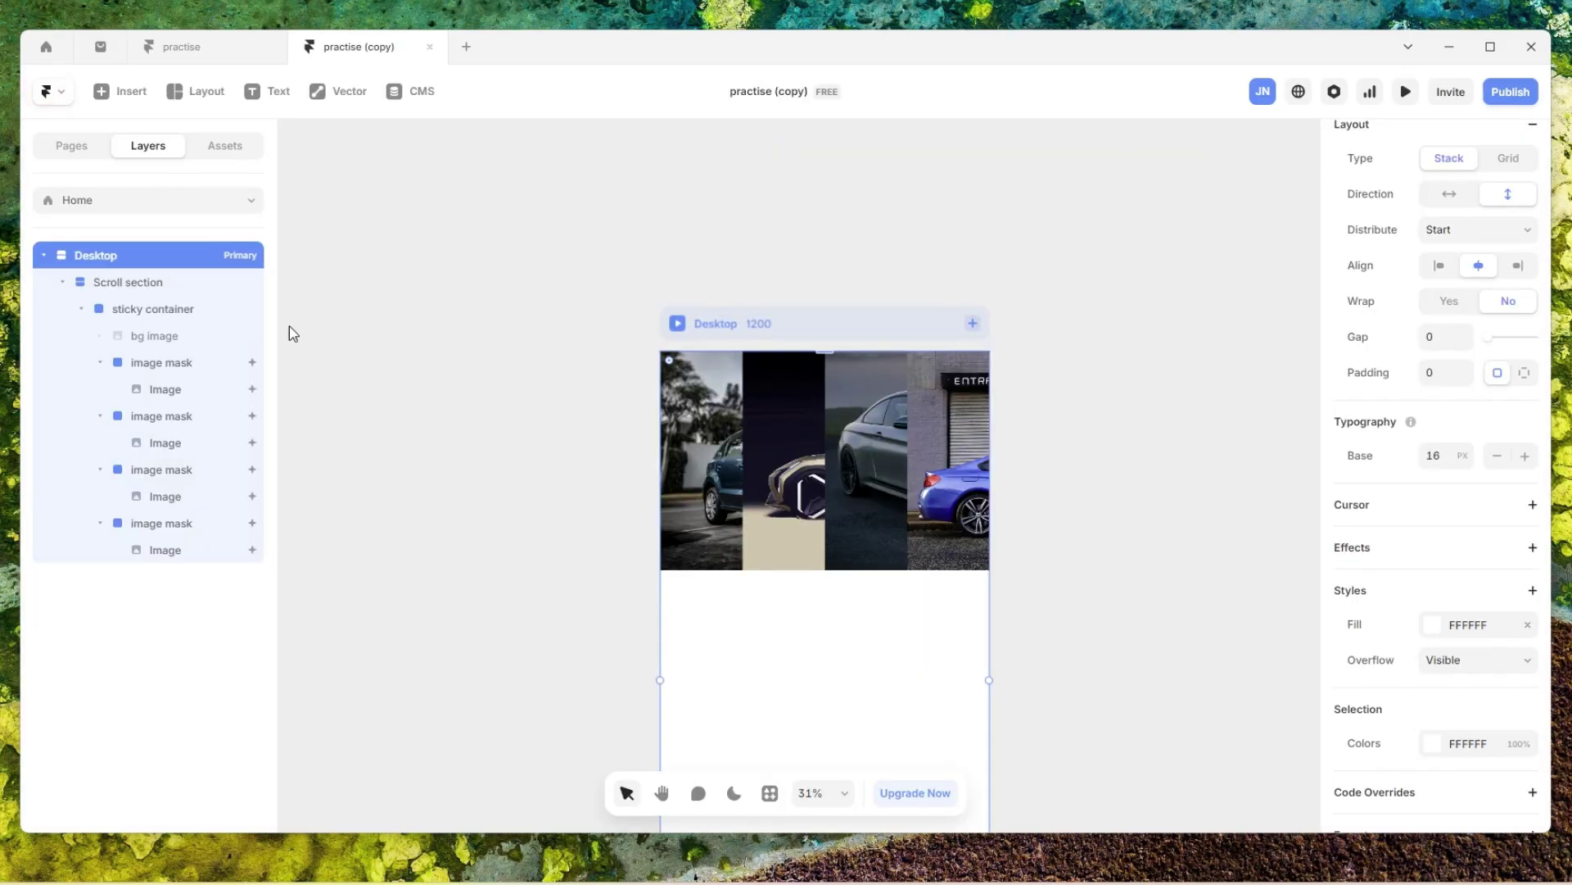
- Show the hidden bg image layer and check the page in a brief preview
click(205, 337)
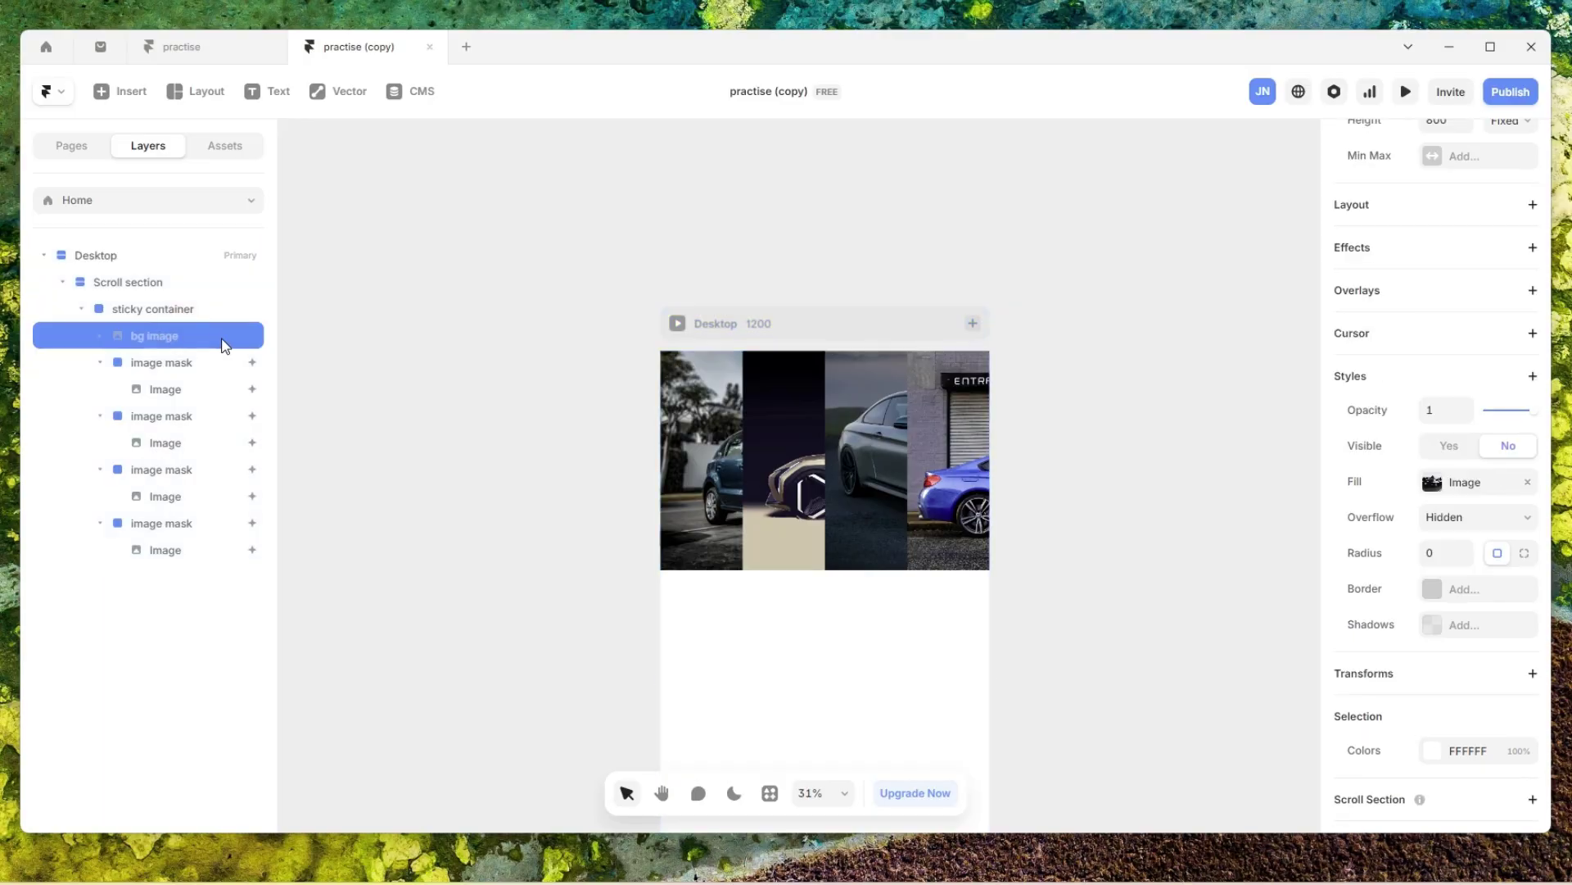
right_click(221, 338)
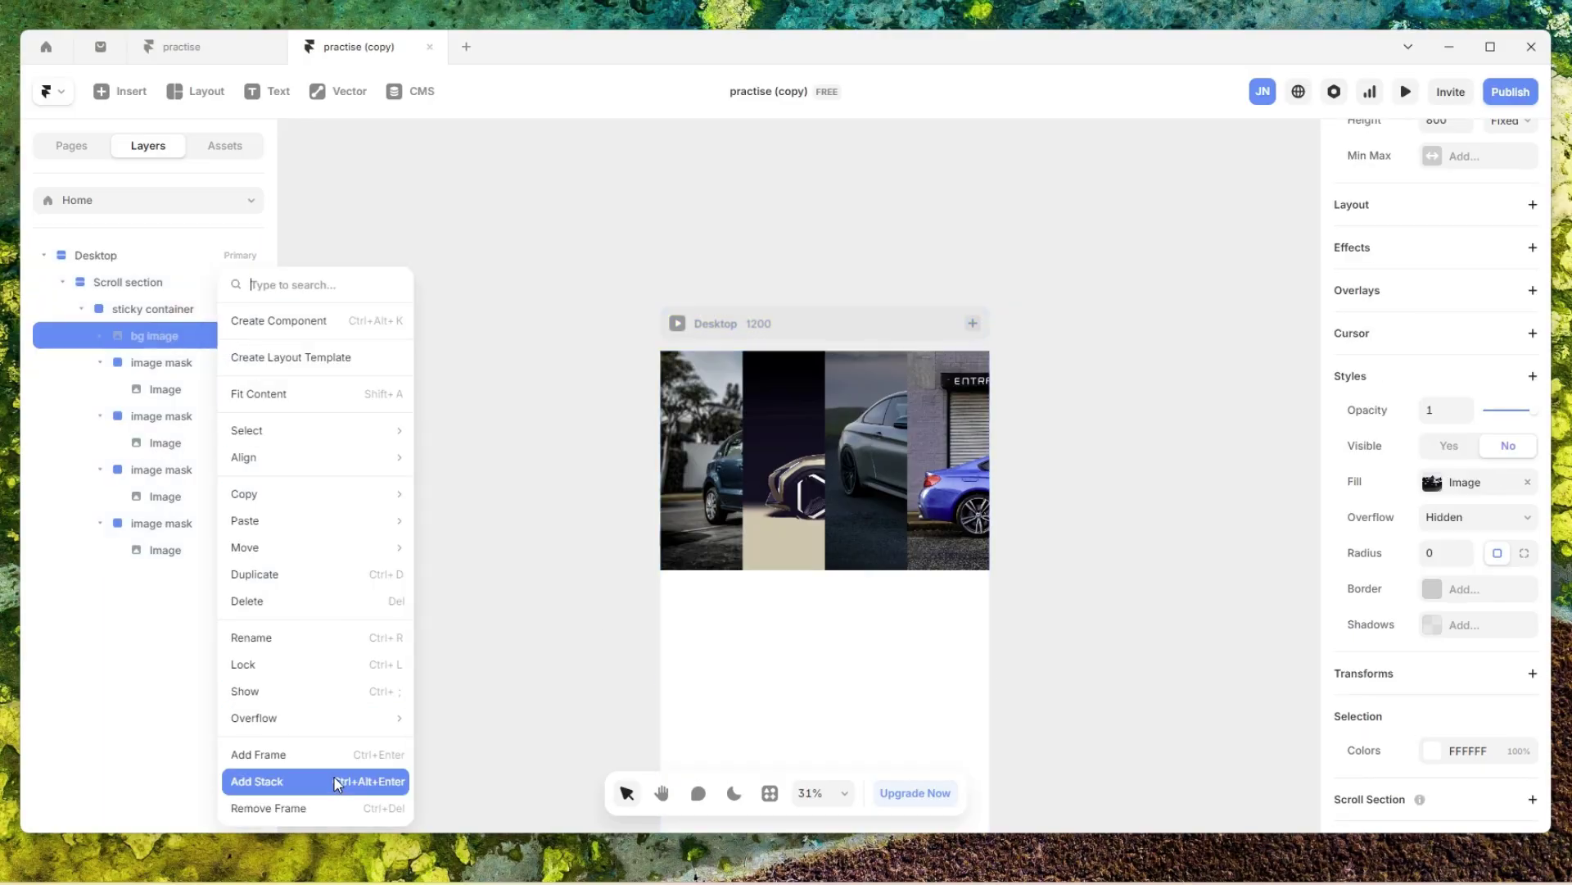
click(312, 689)
click(509, 333)
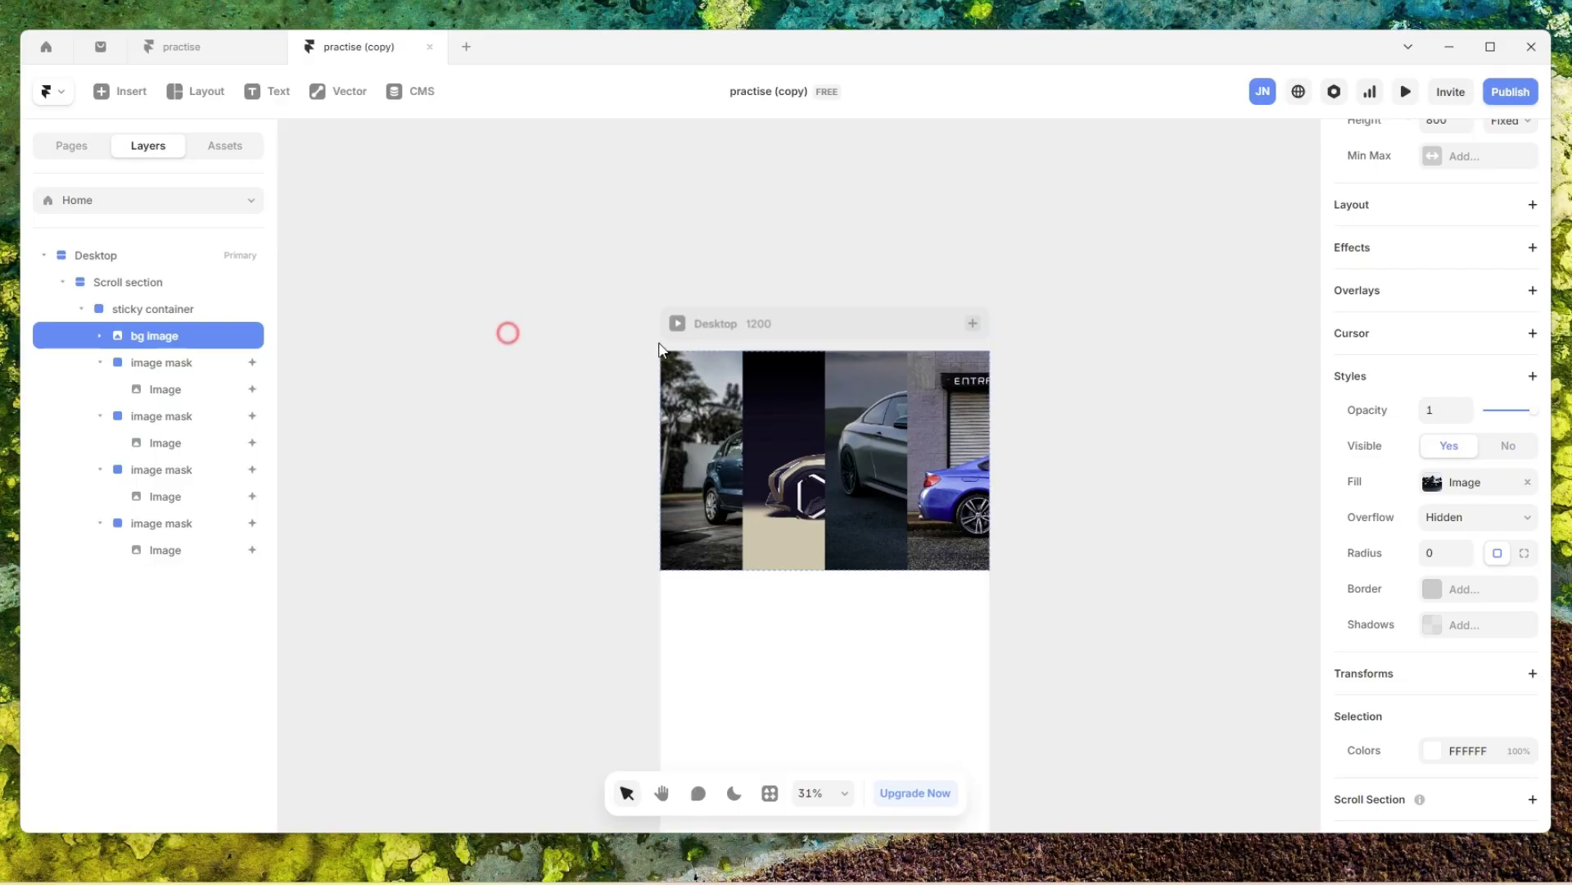
click(685, 322)
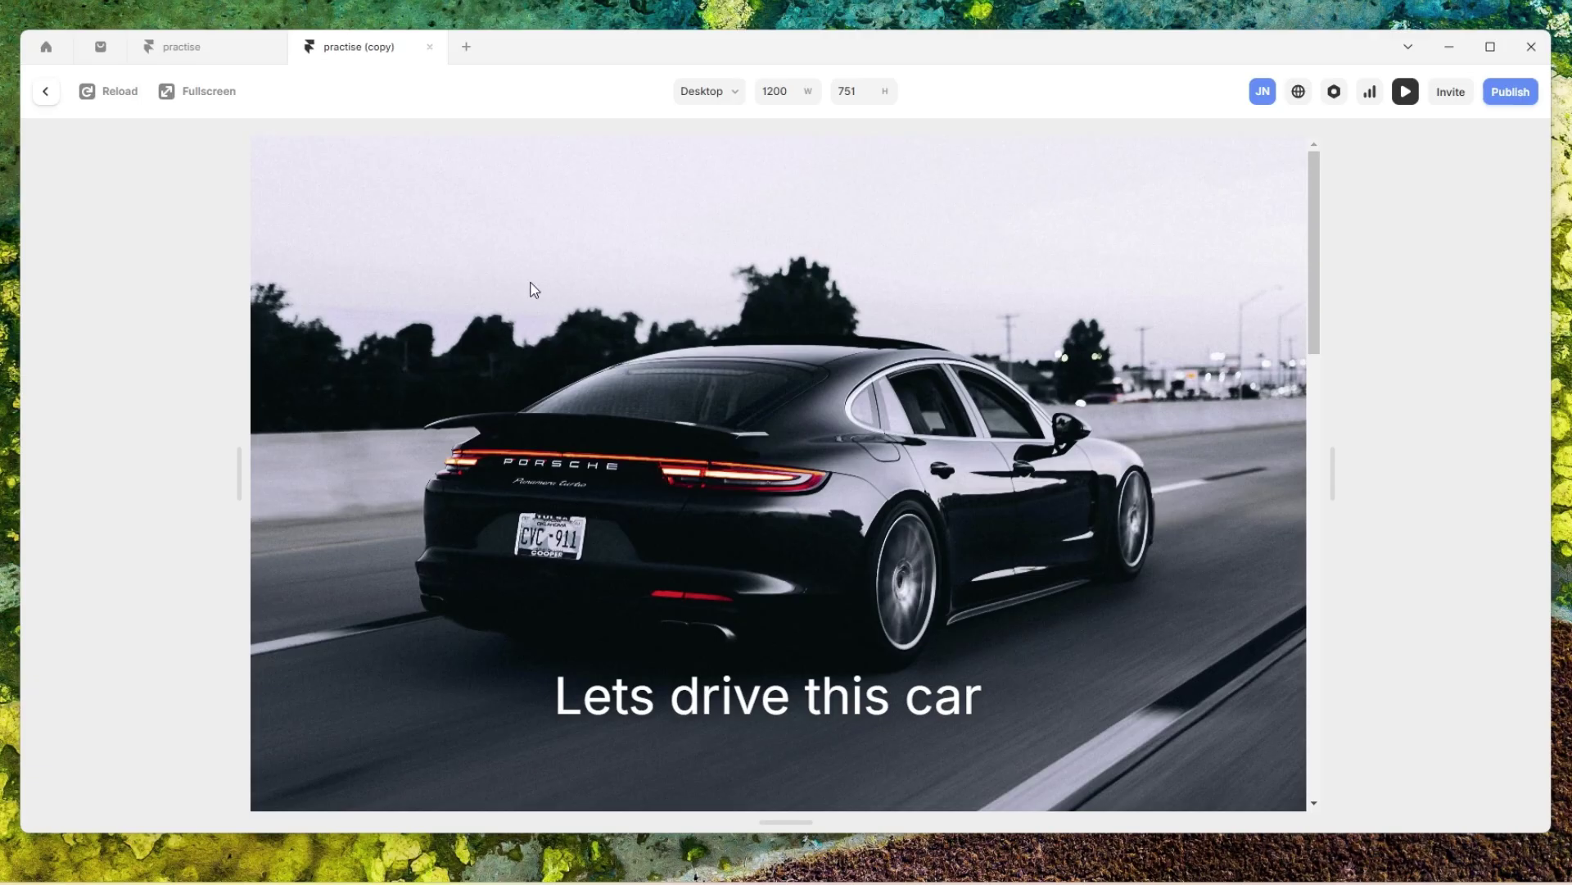
click(47, 92)
- Add a Z Index style to all four image masks together and raise it by one
click(189, 367)
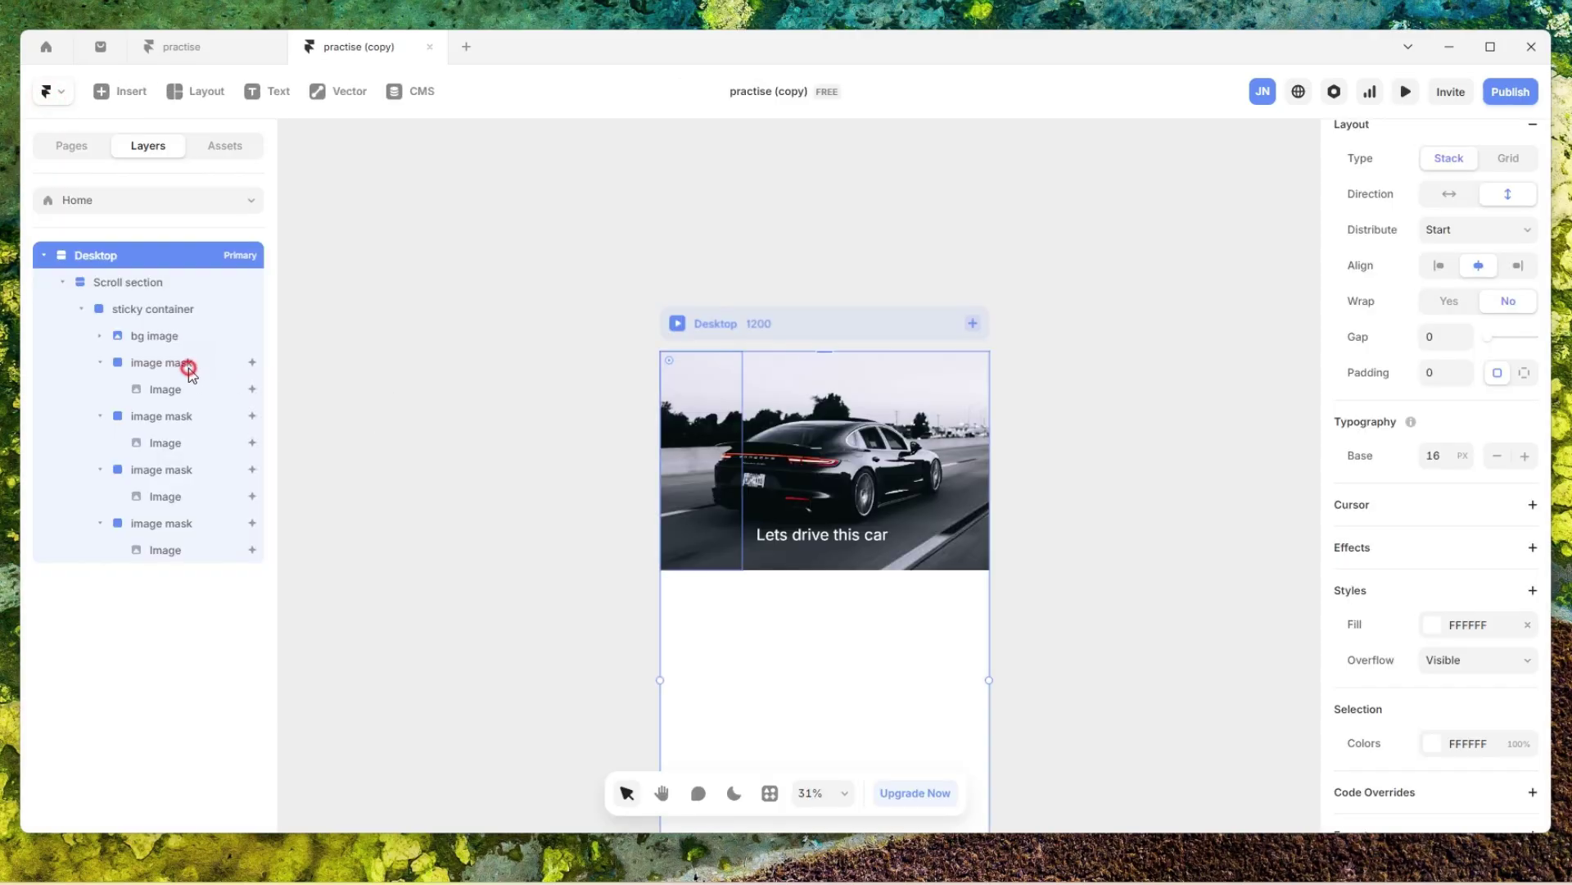
shift+click(168, 418)
shift+click(156, 469)
shift+click(155, 523)
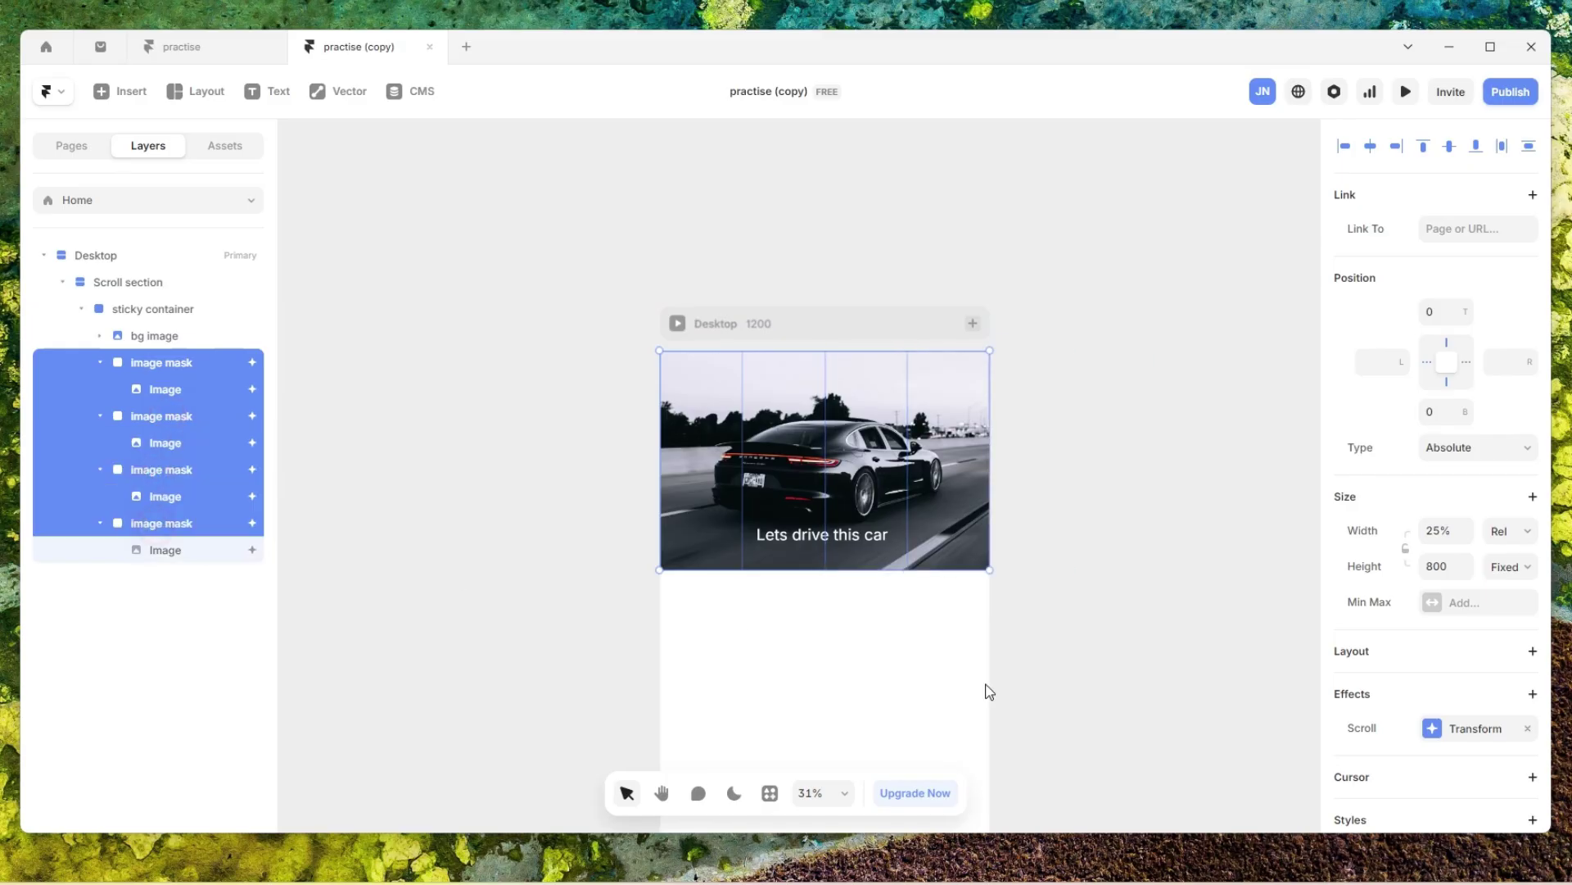
scroll(1488, 573, down, 5)
click(1532, 463)
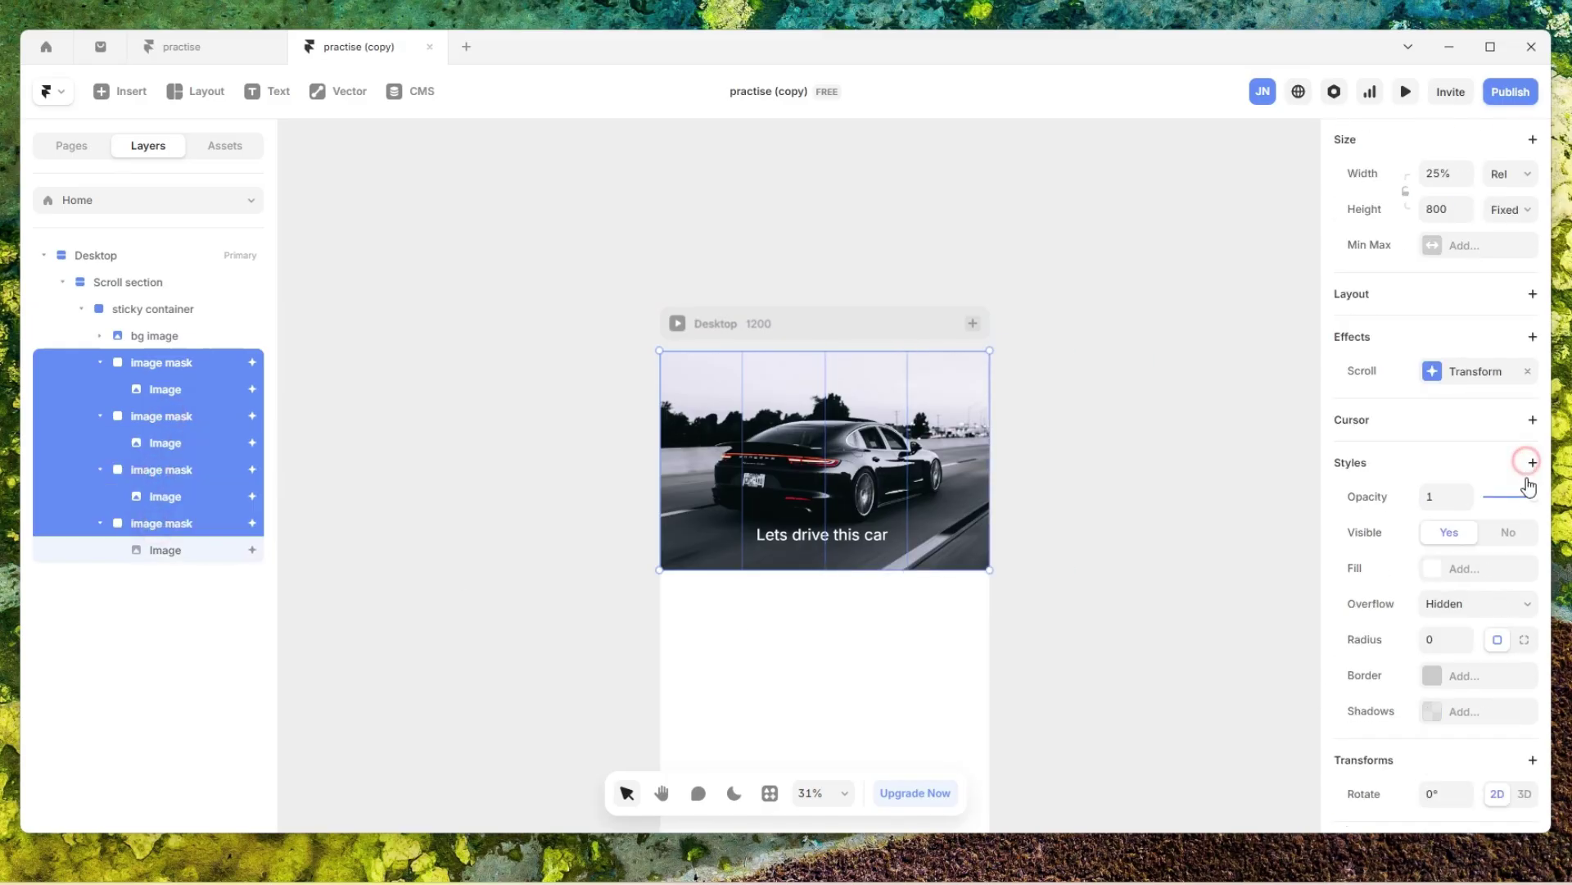
click(1471, 477)
click(1524, 745)
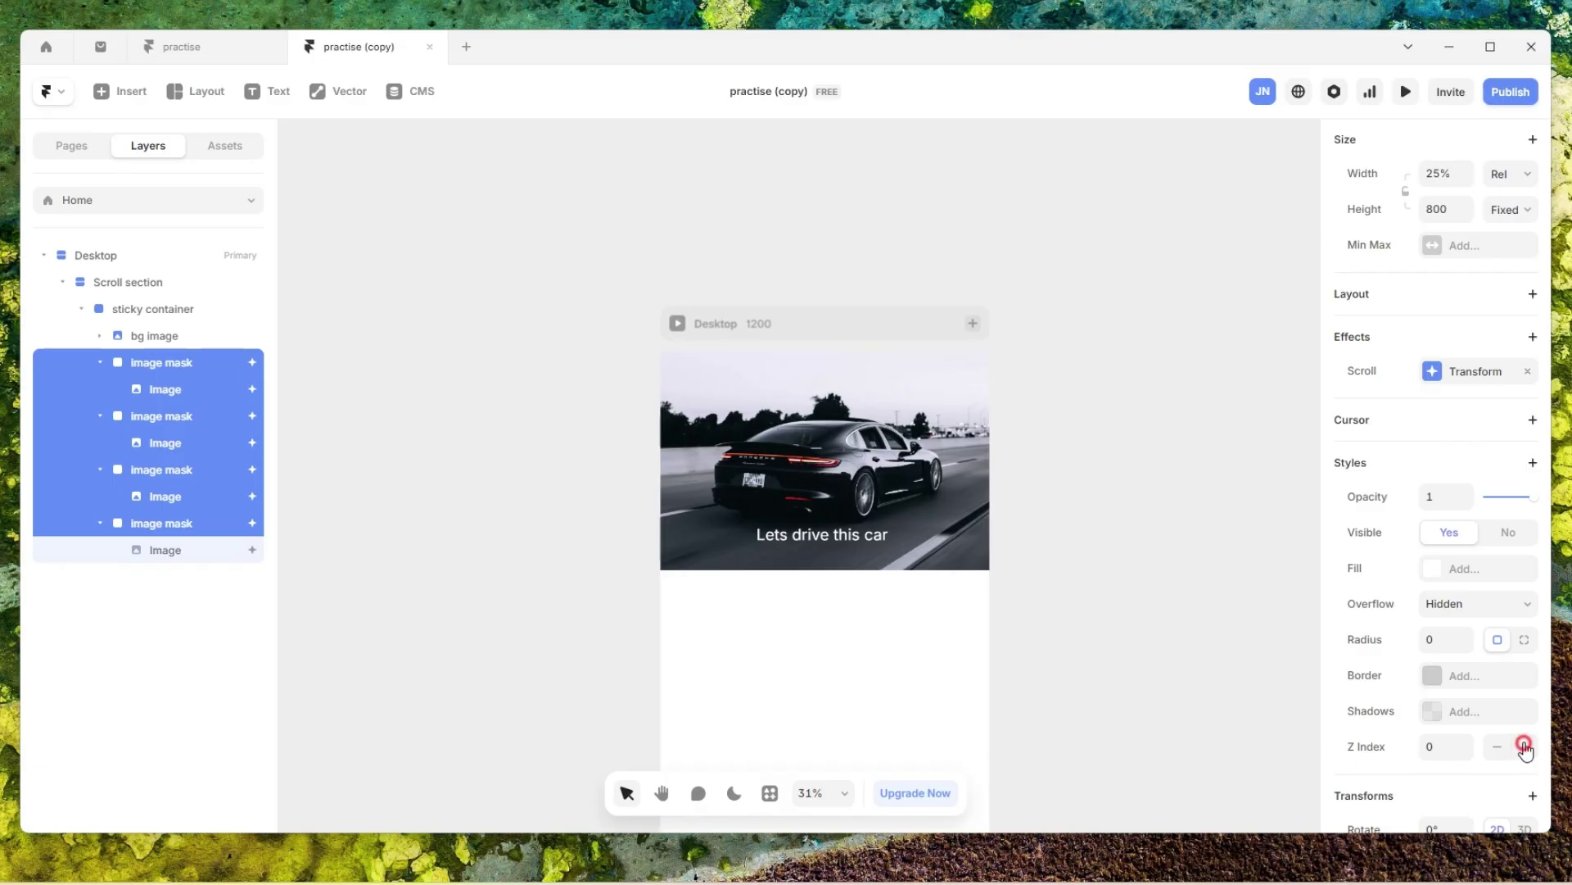
click(1205, 356)
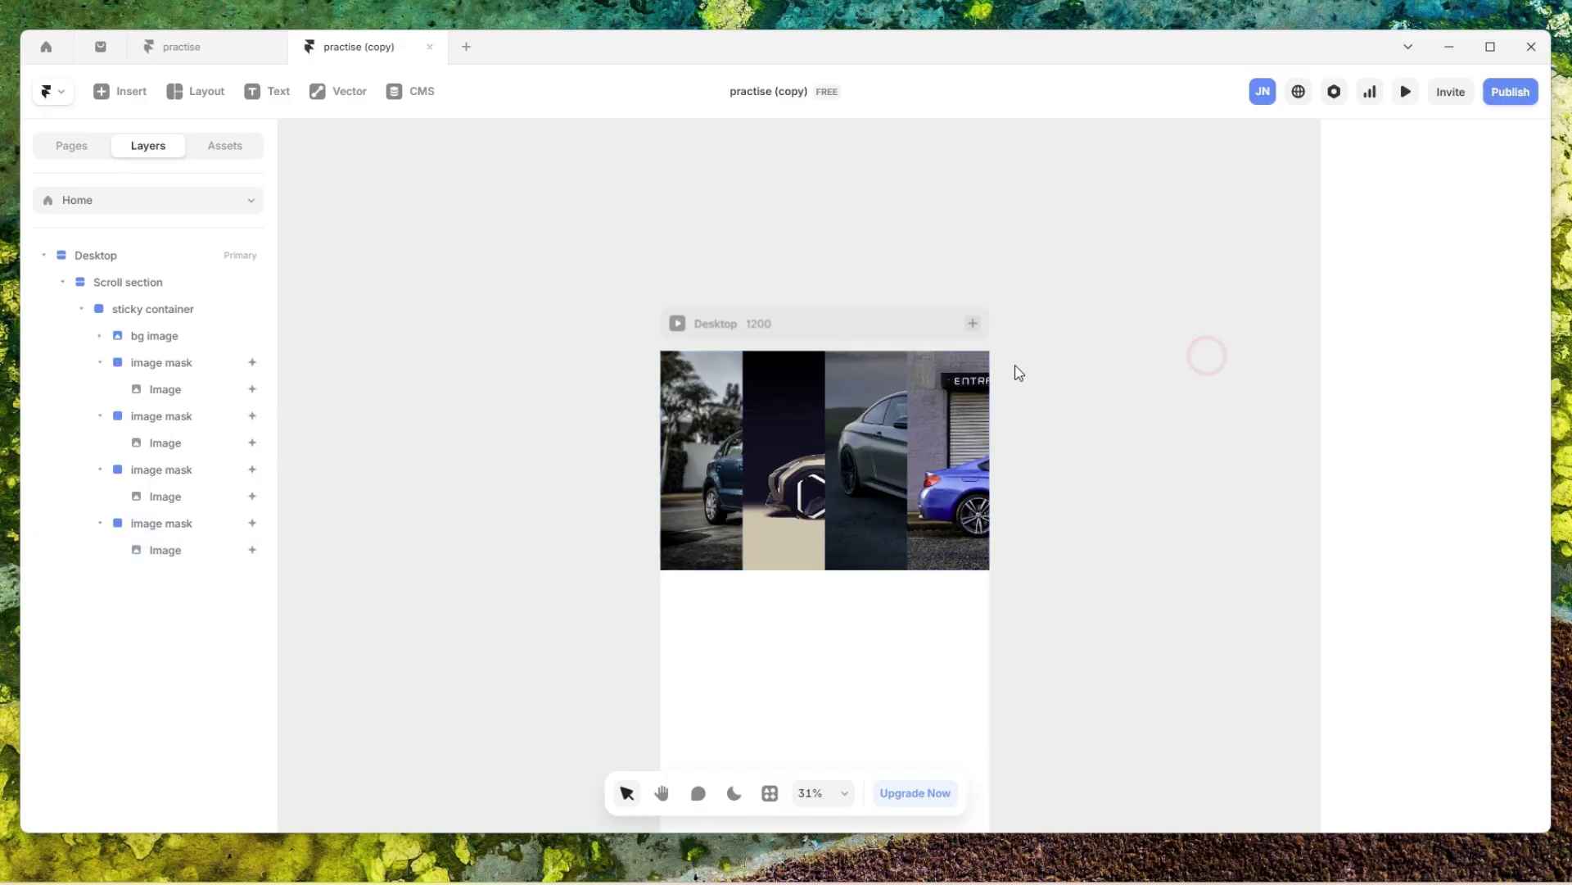
- Preview the Desktop page and scroll back and forth to examine the image strips' reveal of the background car image
click(697, 241)
click(677, 322)
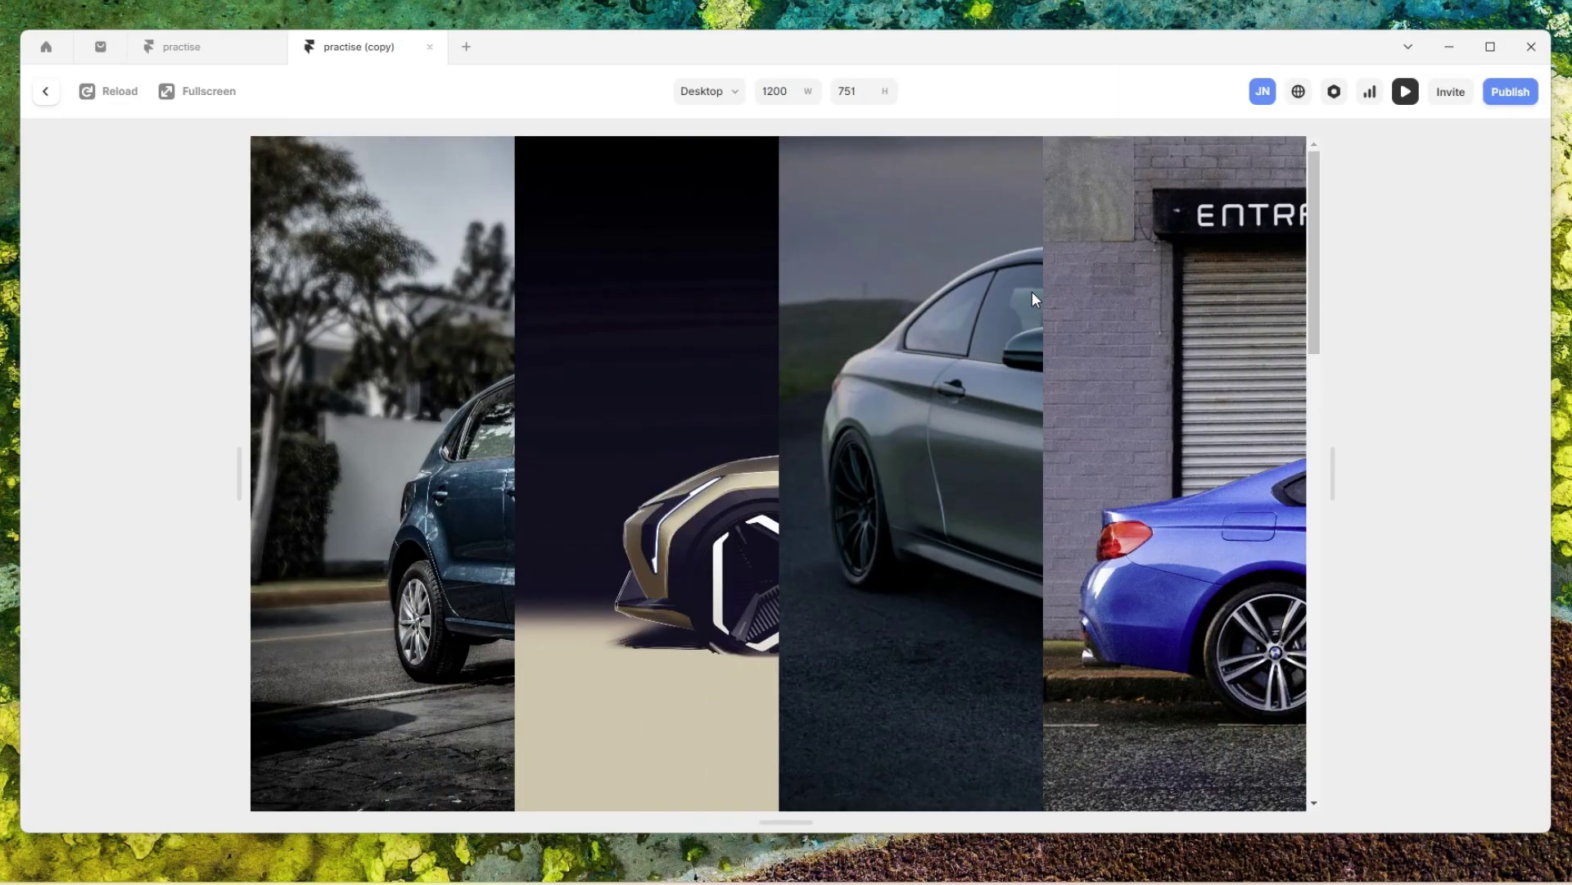
scroll(1032, 297, down, 5)
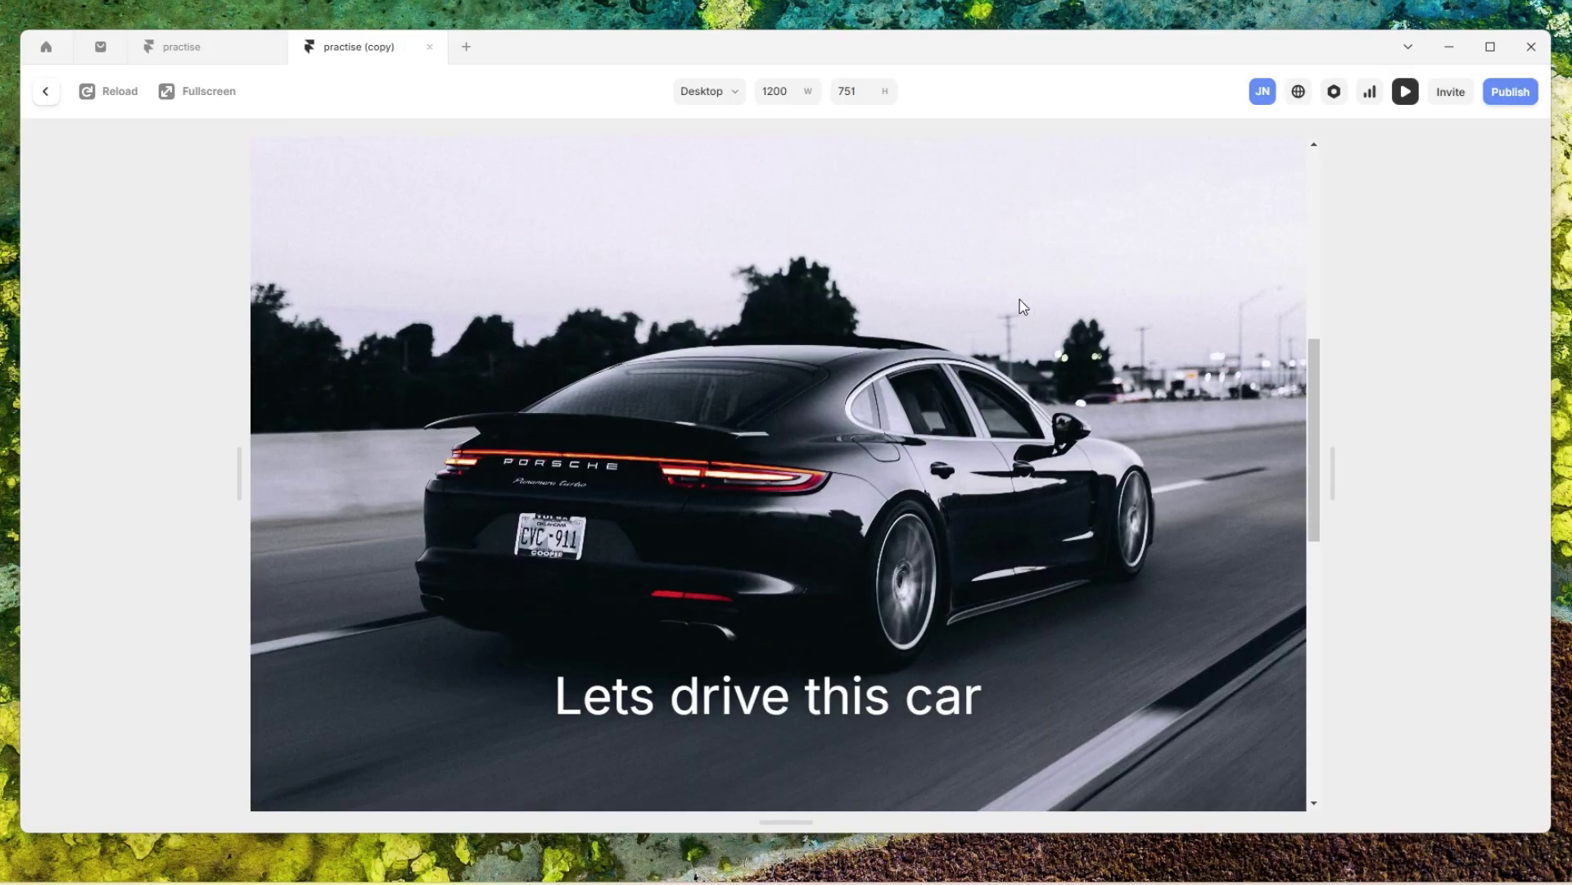
scroll(1020, 303, down, 5)
scroll(1024, 313, up, 3)
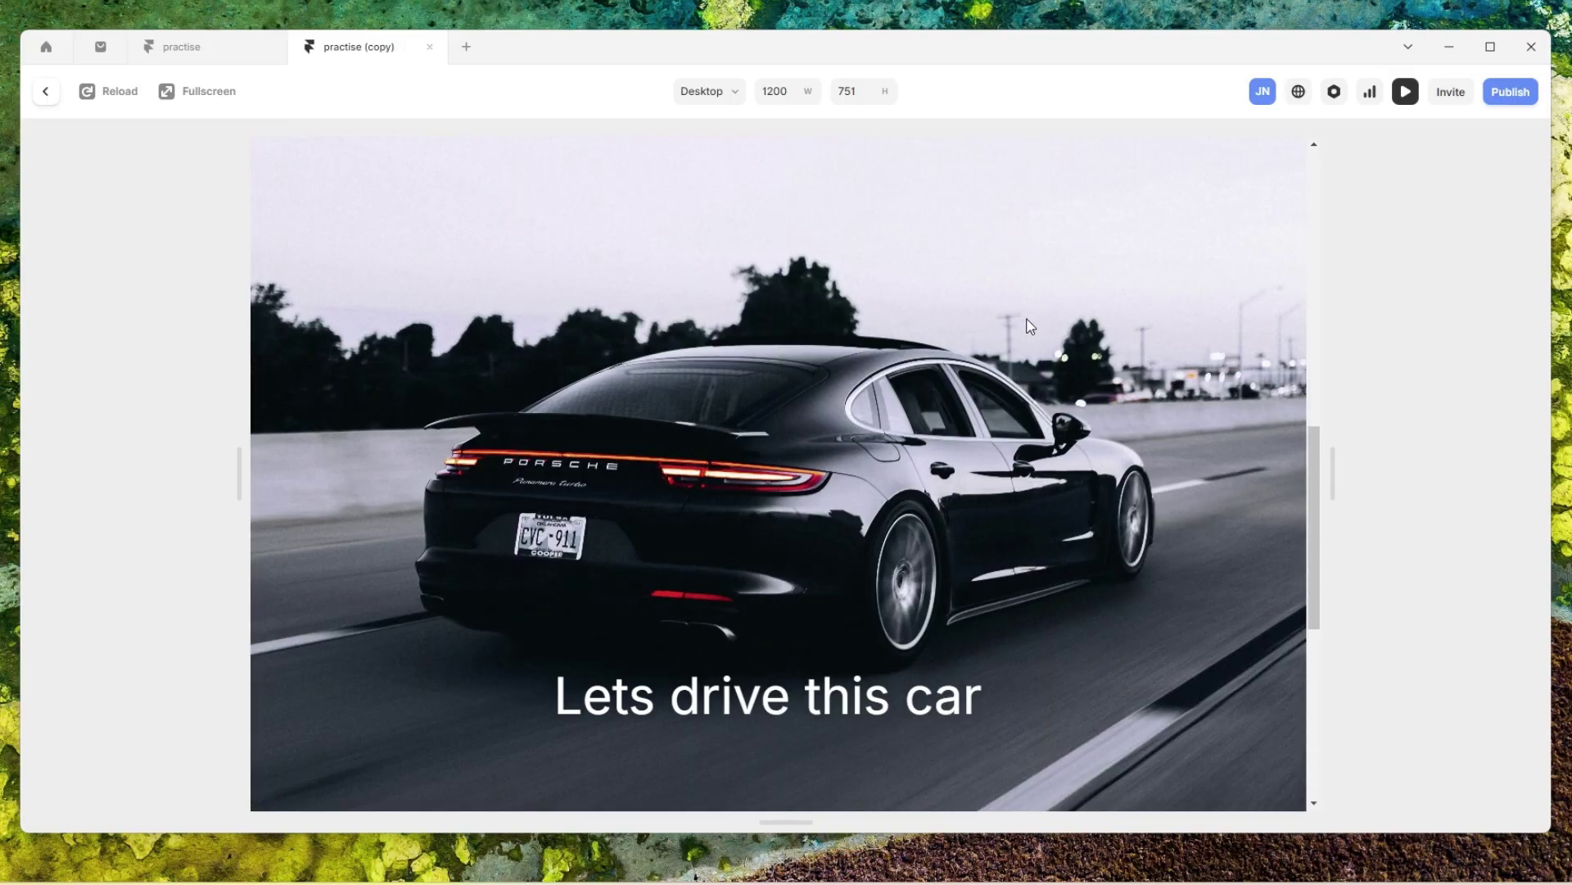
scroll(1030, 326, up, 3)
scroll(1027, 328, down, 2)
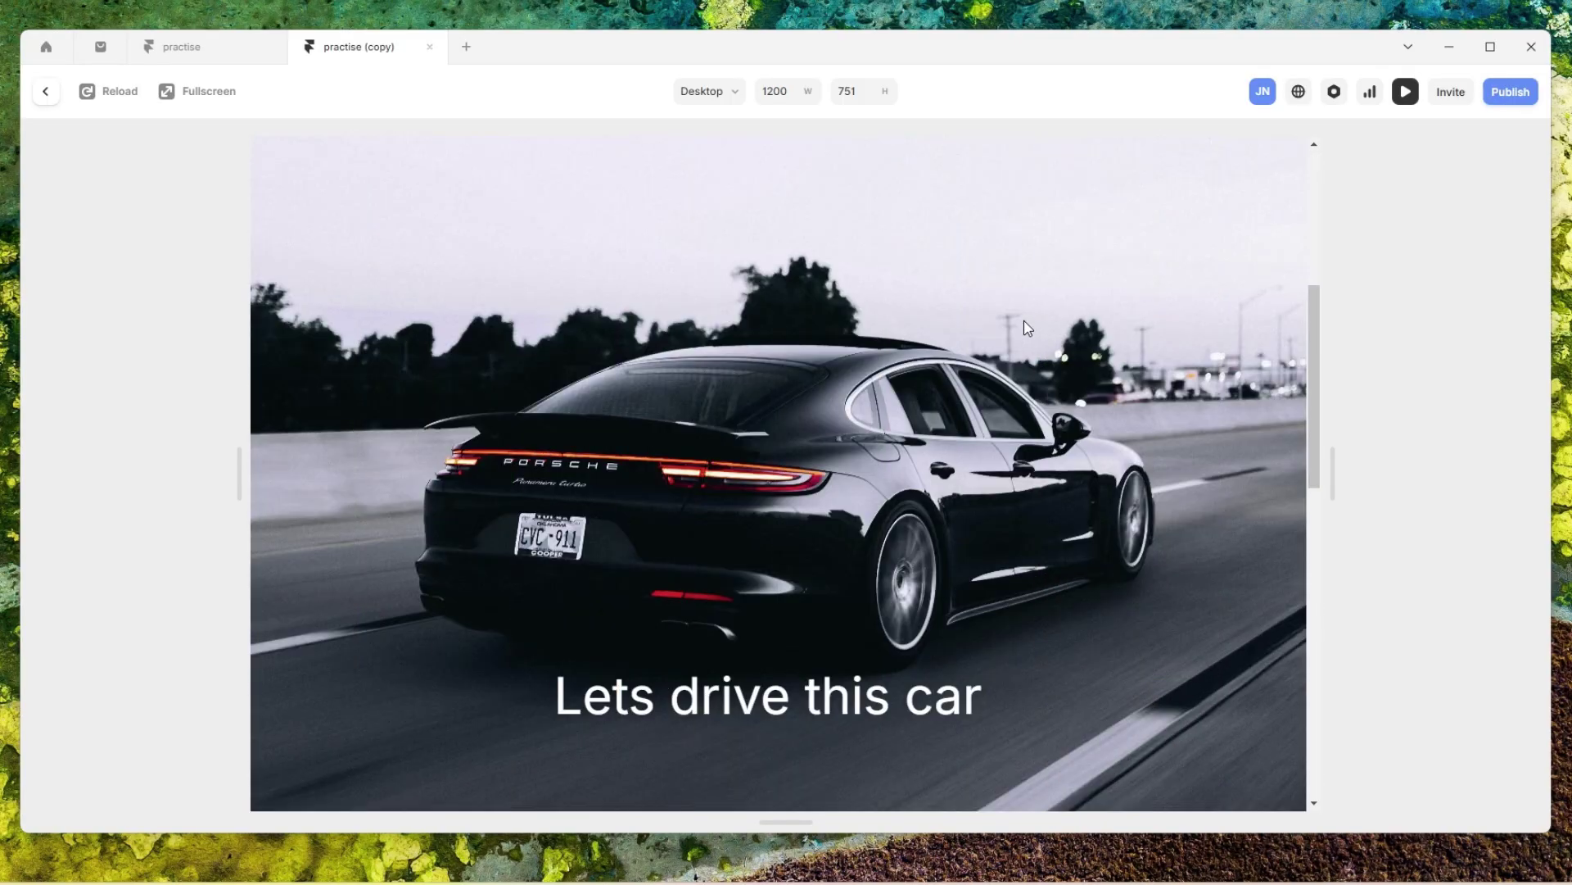
scroll(1027, 327, up, 2)
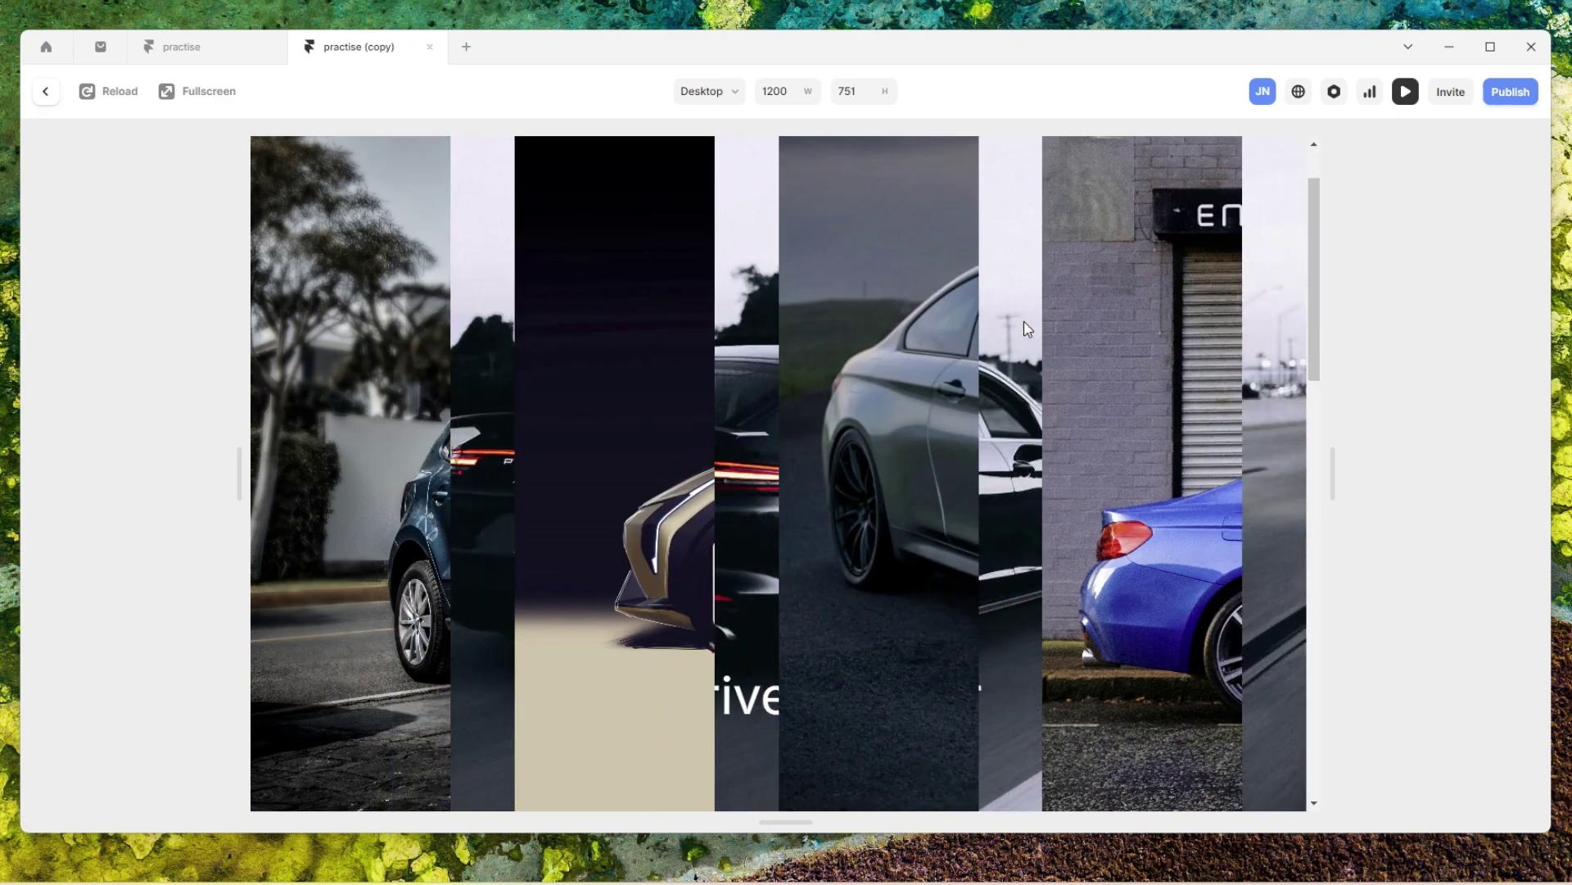
scroll(1024, 321, down, 2)
scroll(1024, 321, up, 3)
scroll(1023, 321, down, 3)
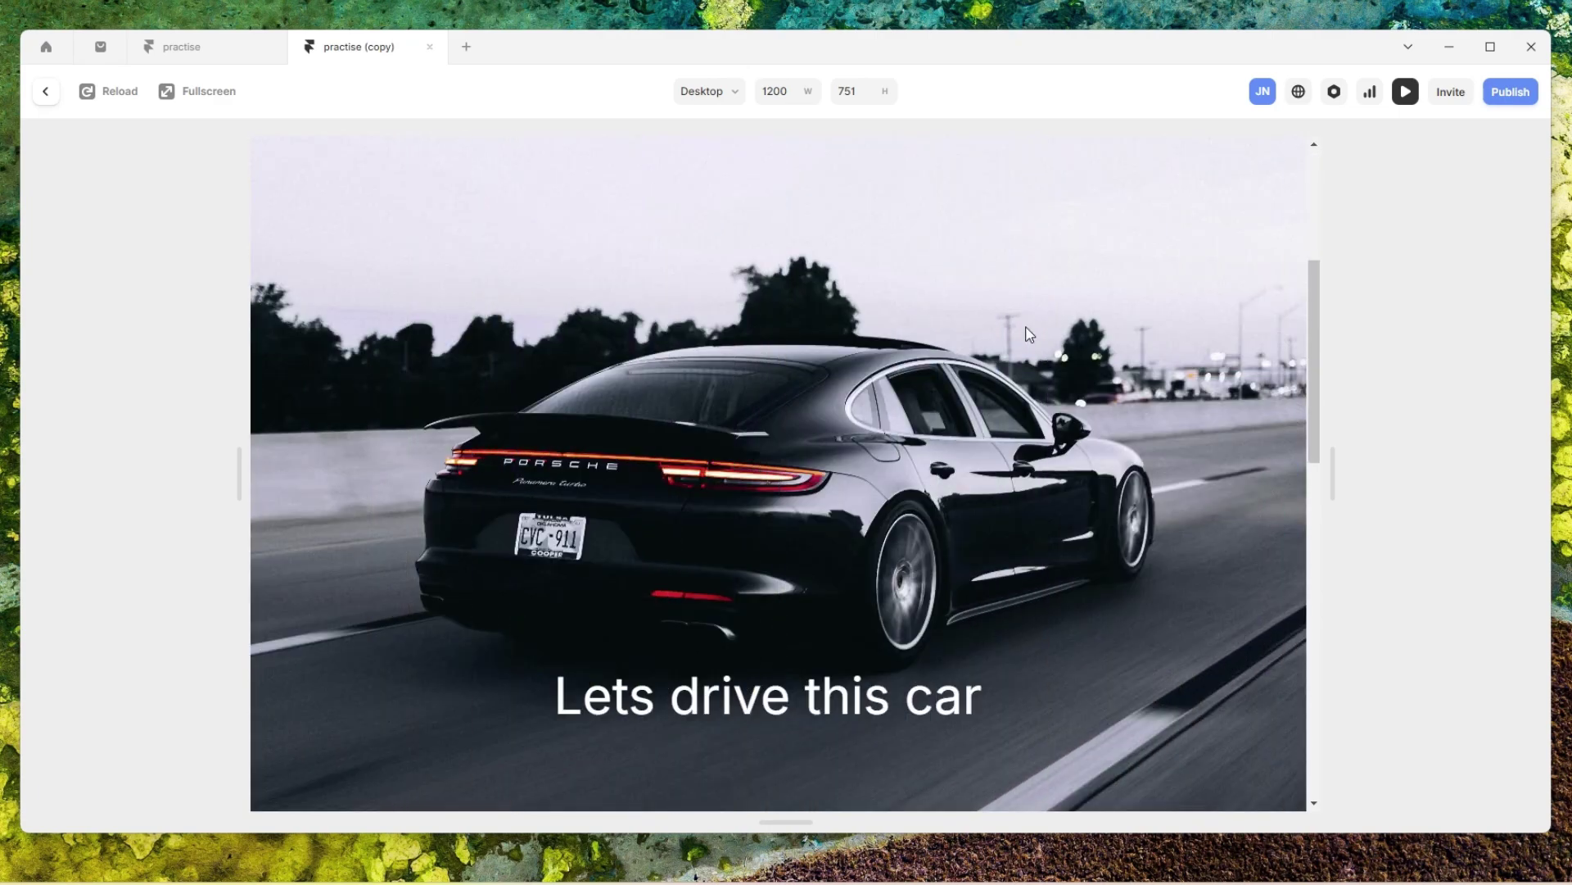
scroll(1030, 331, up, 3)
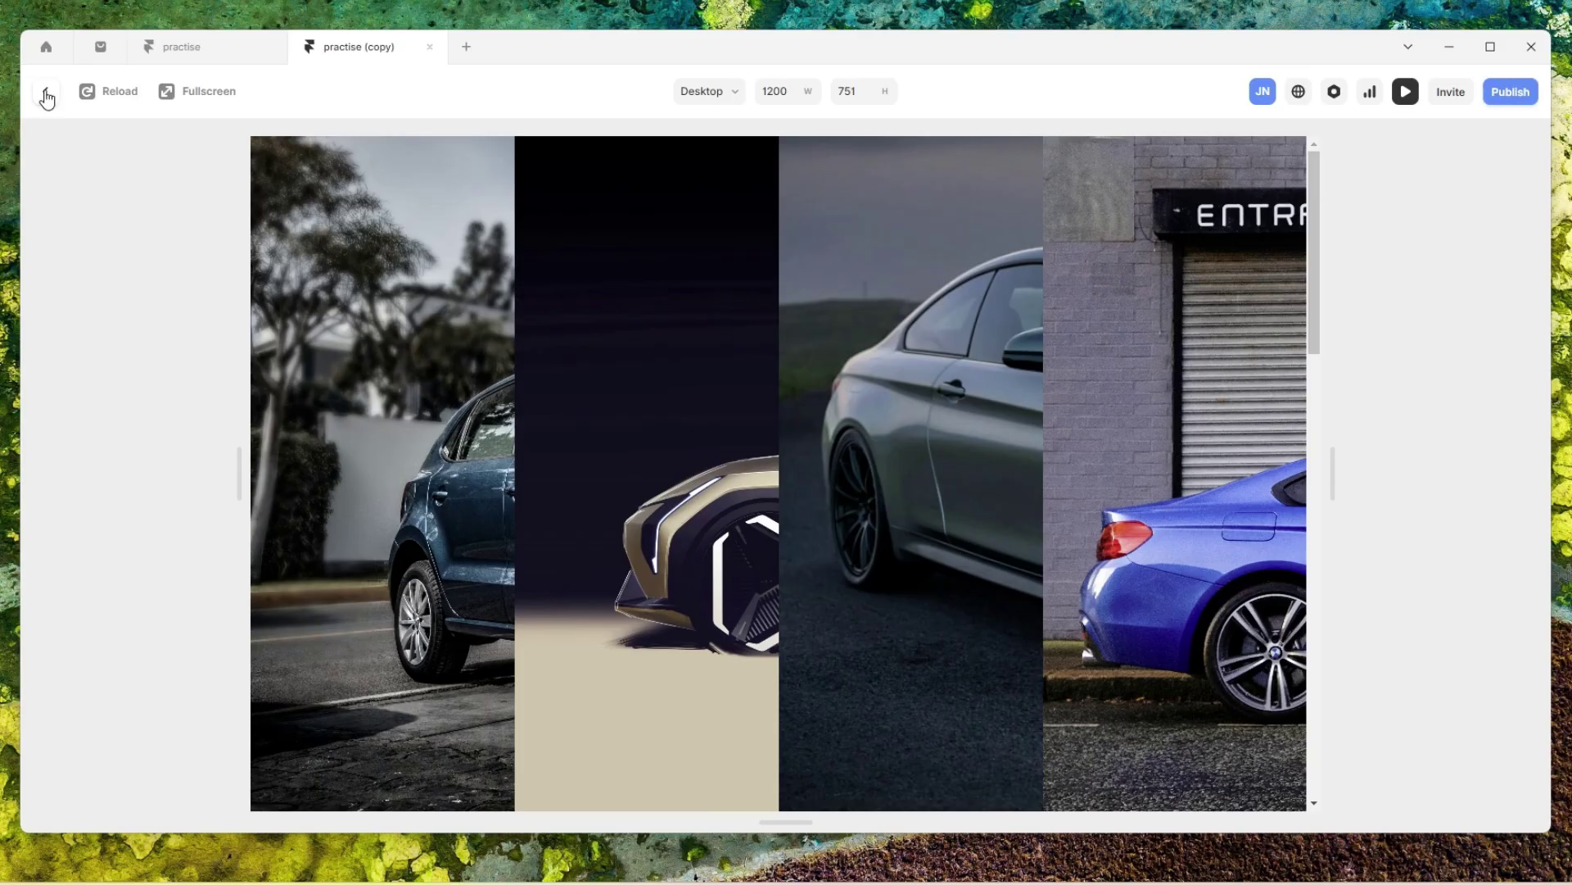
- Return to the canvas and examine the position and size of the first image mask and its nested image
click(46, 97)
click(186, 361)
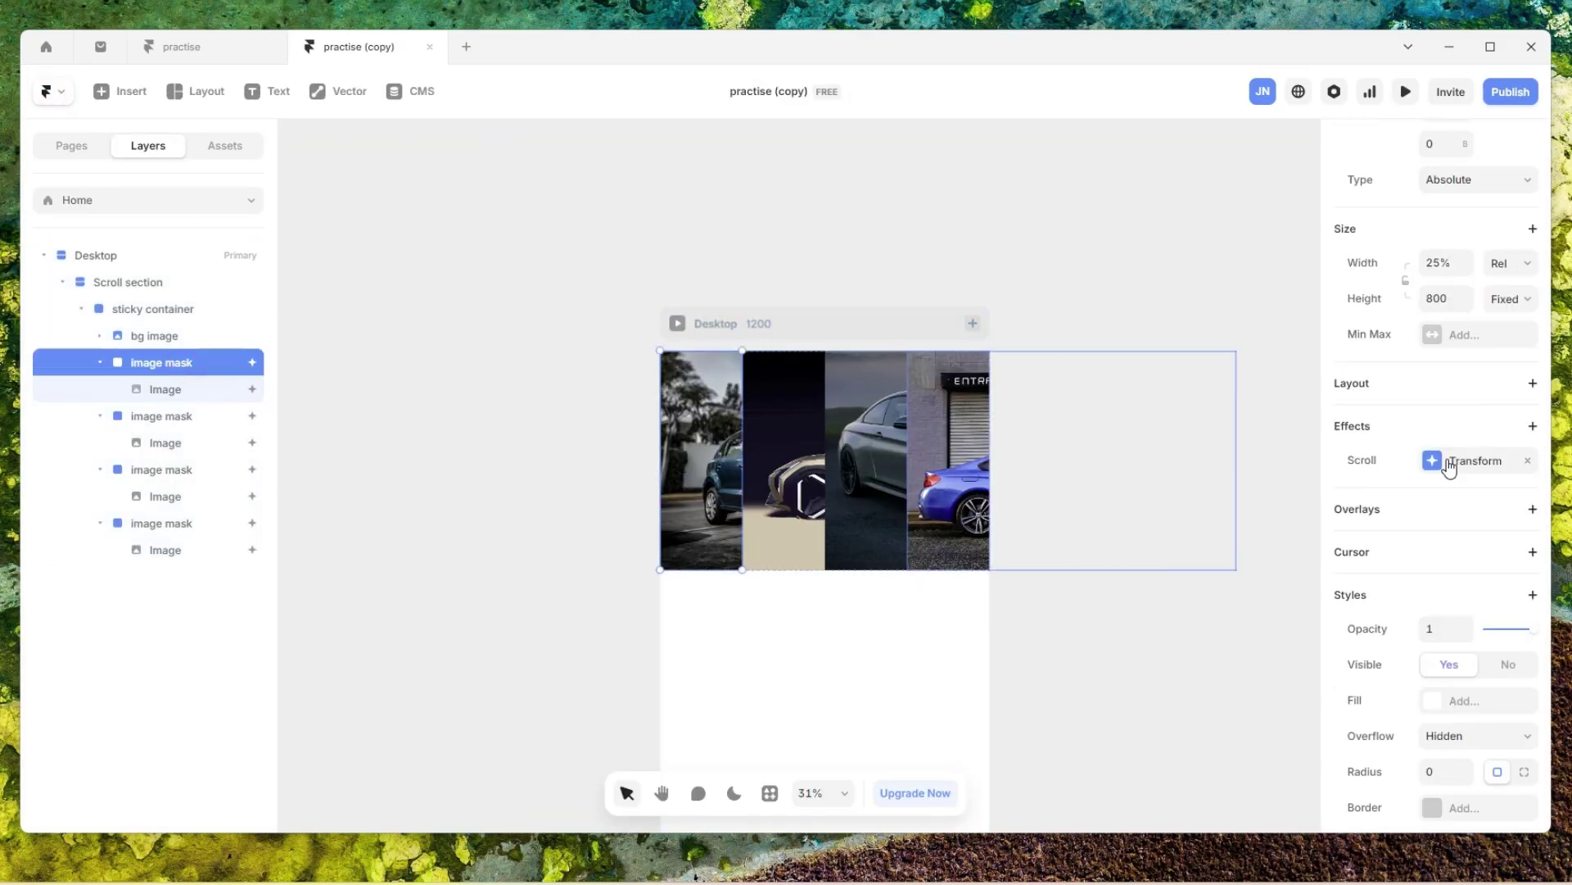
scroll(1465, 343, up, 3)
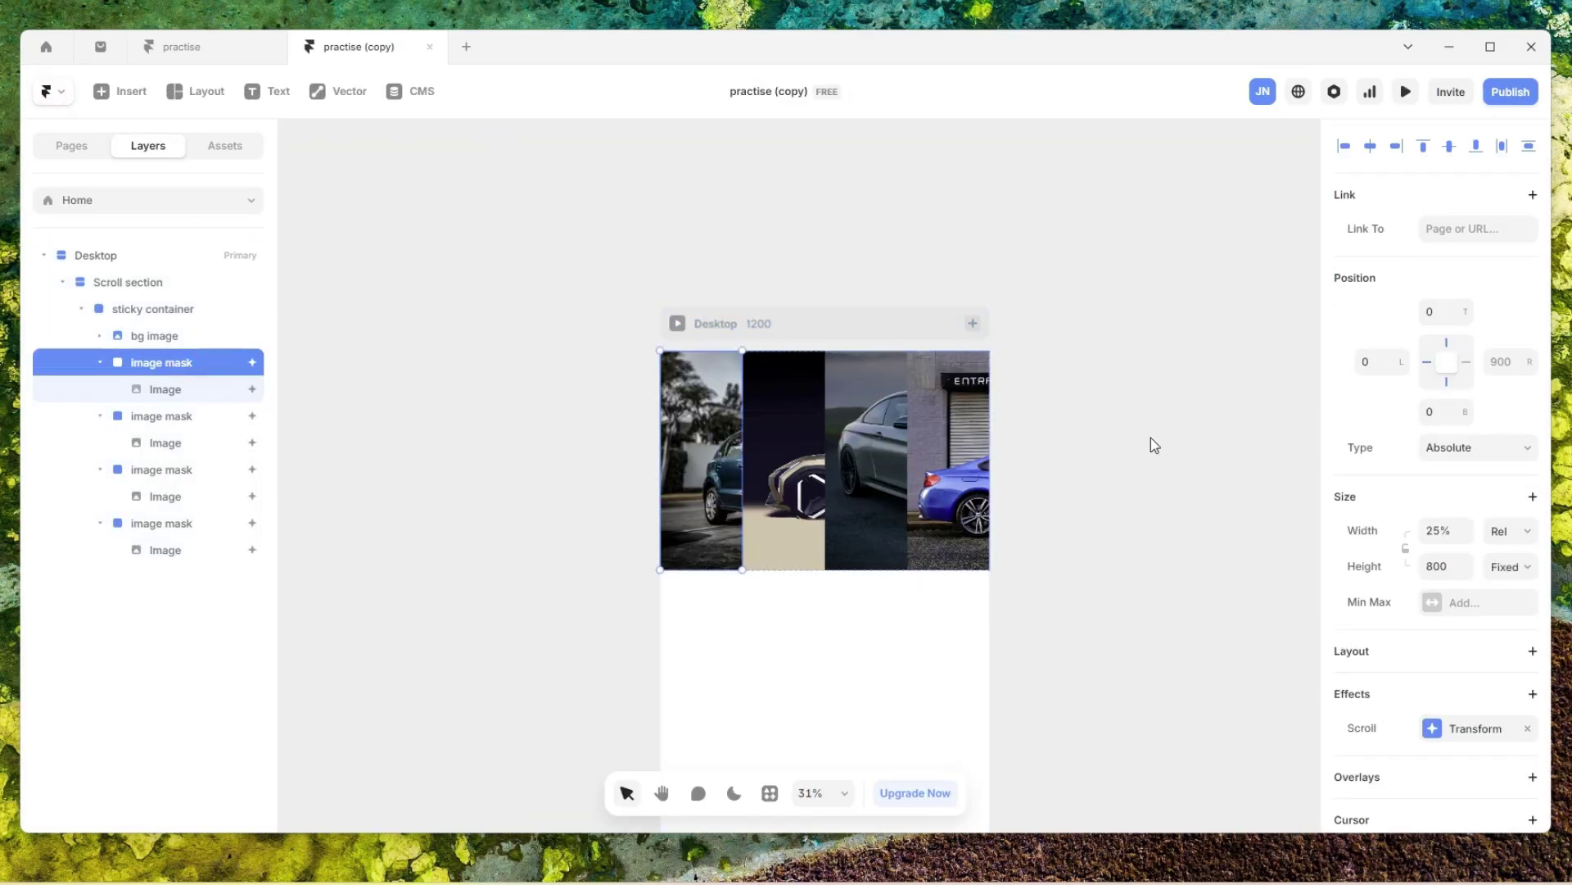
click(221, 388)
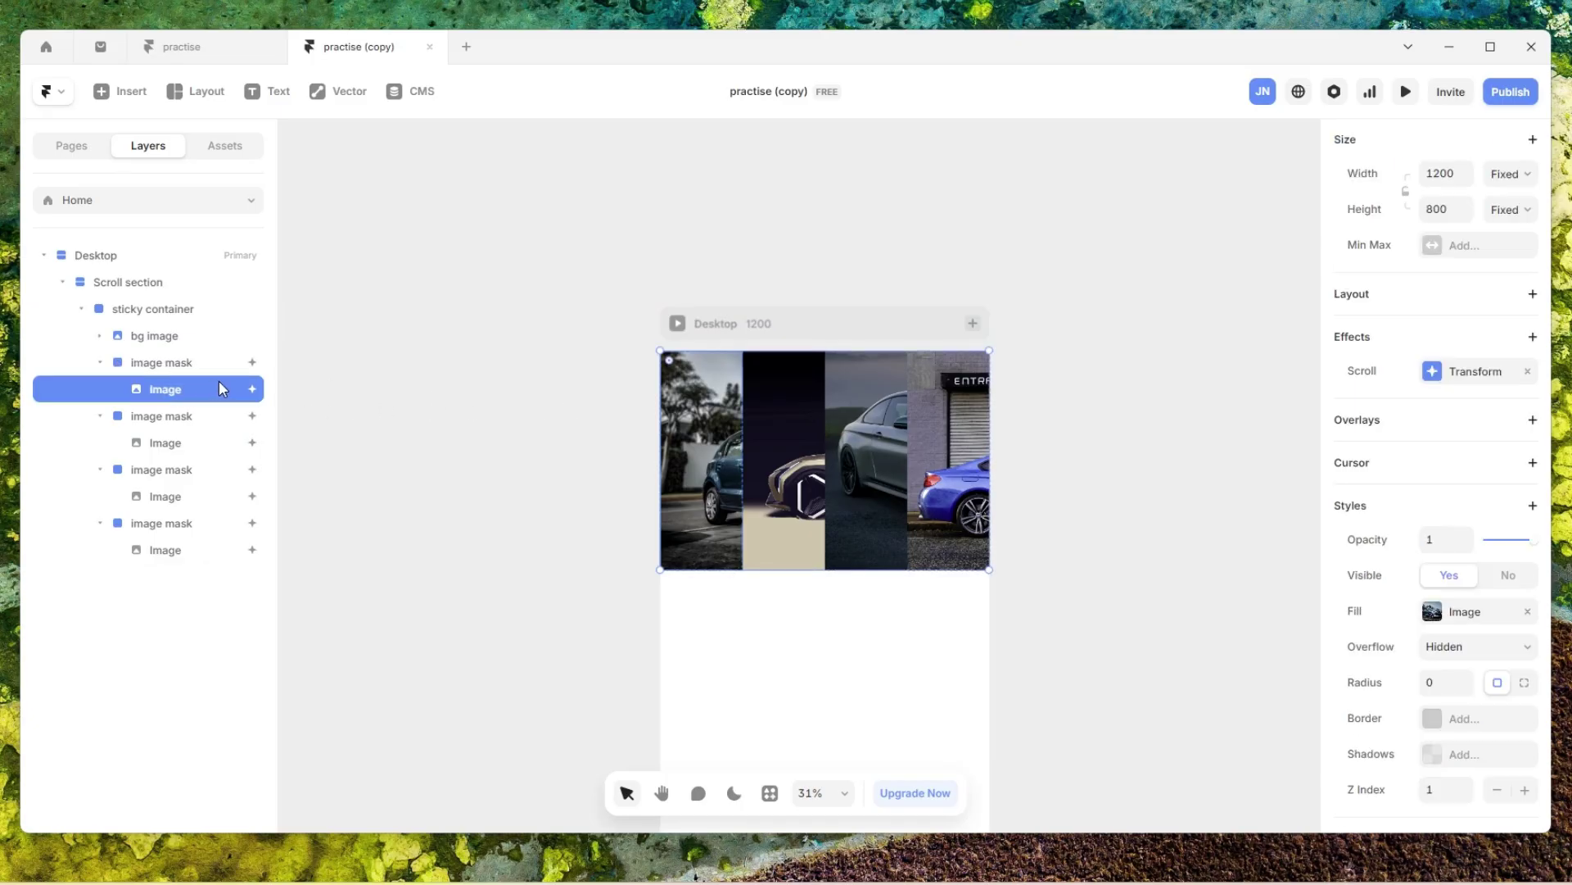
scroll(1495, 334, up, 5)
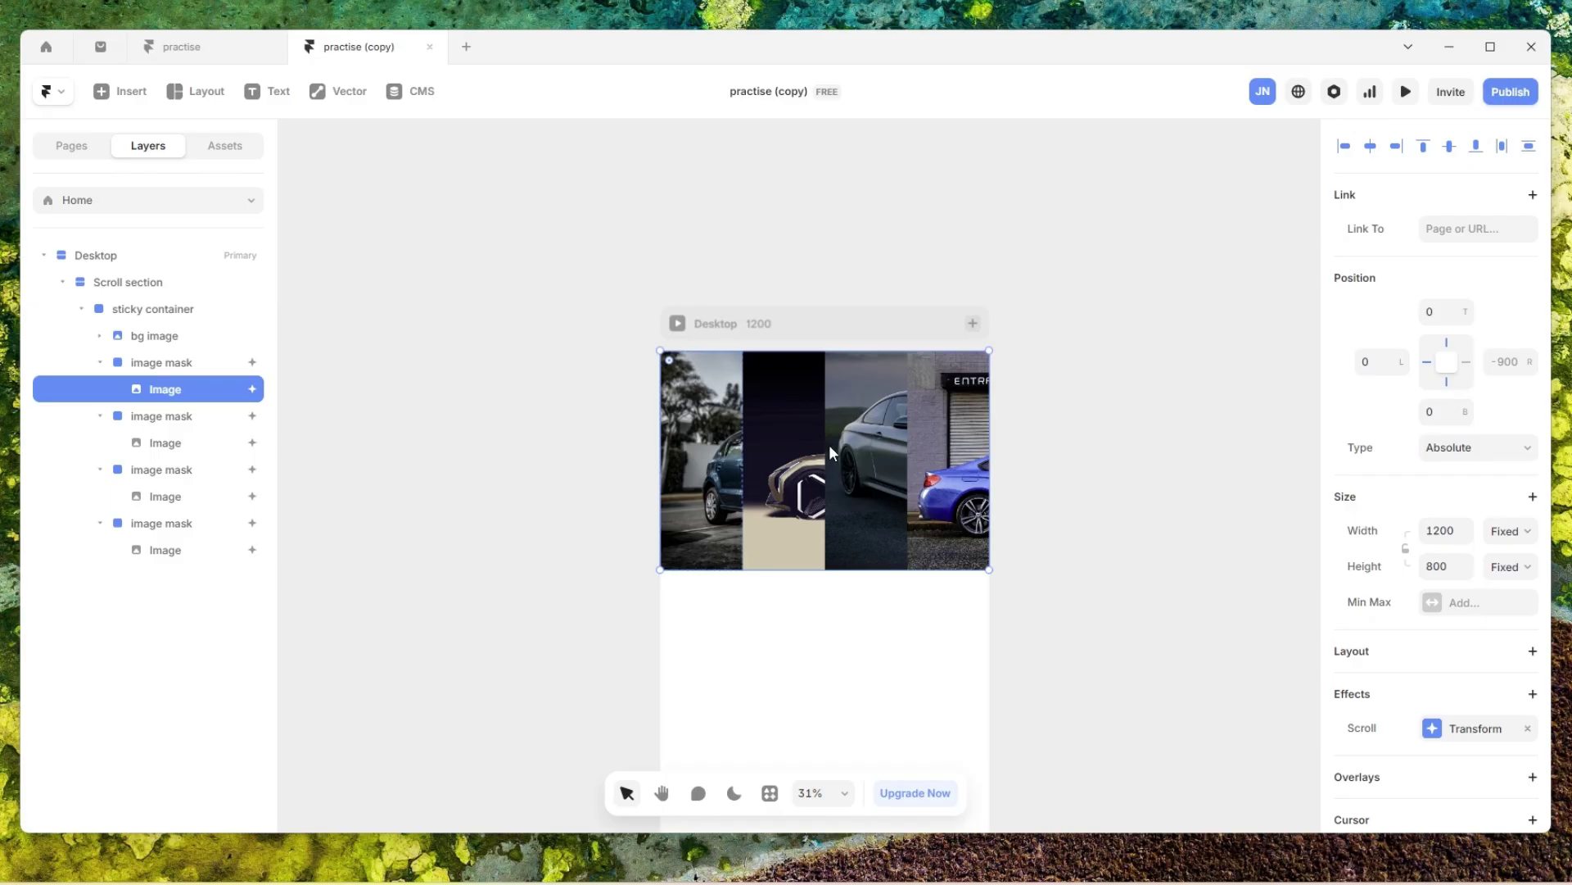
scroll(870, 501, up, 5)
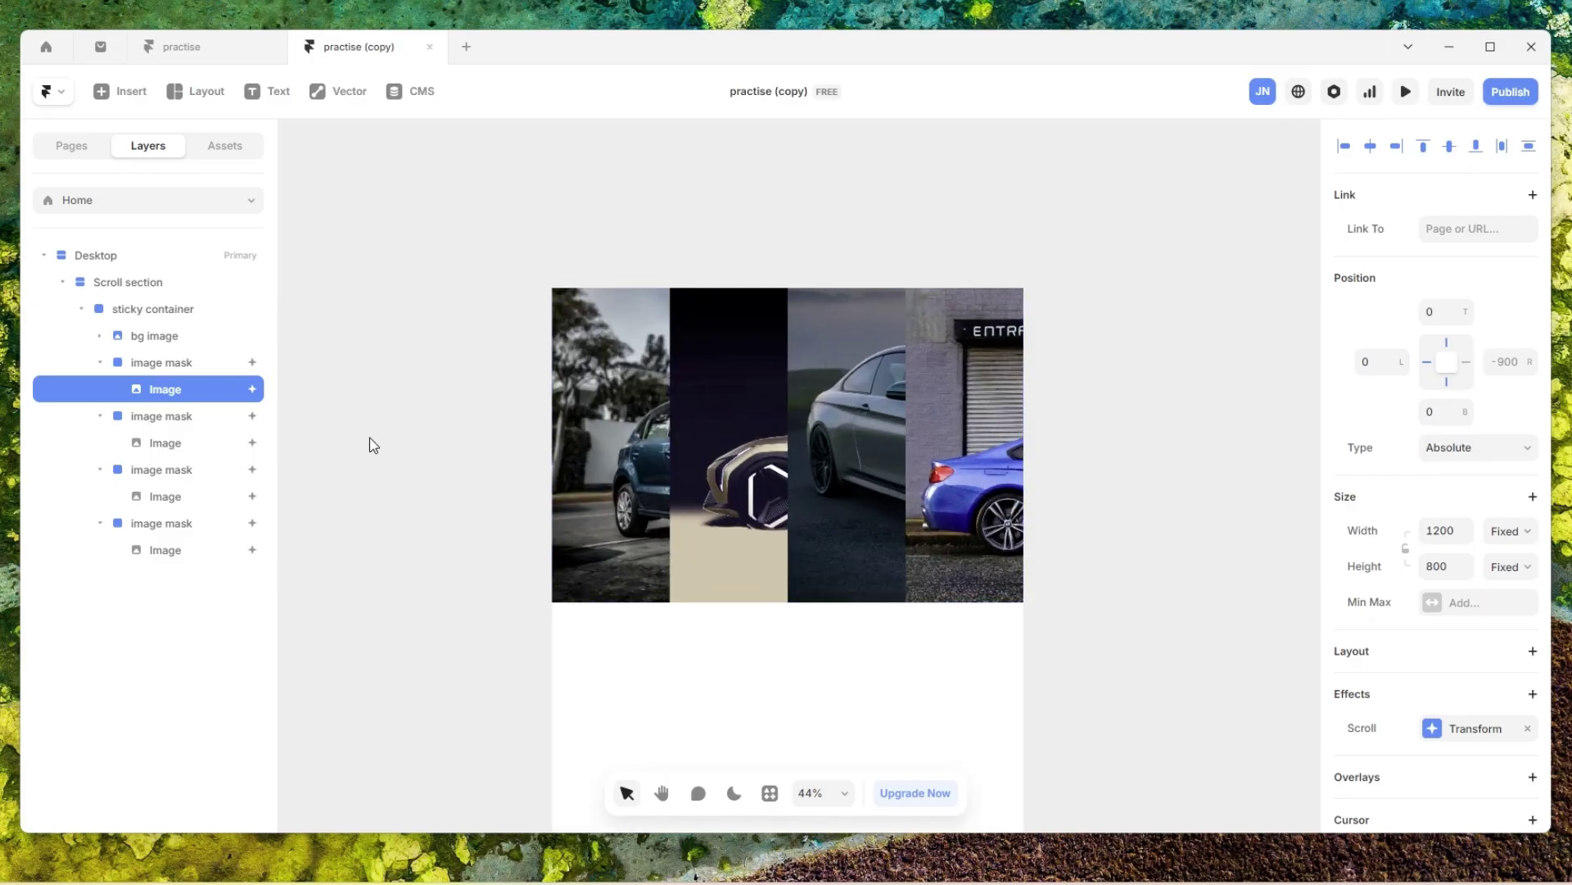
click(183, 366)
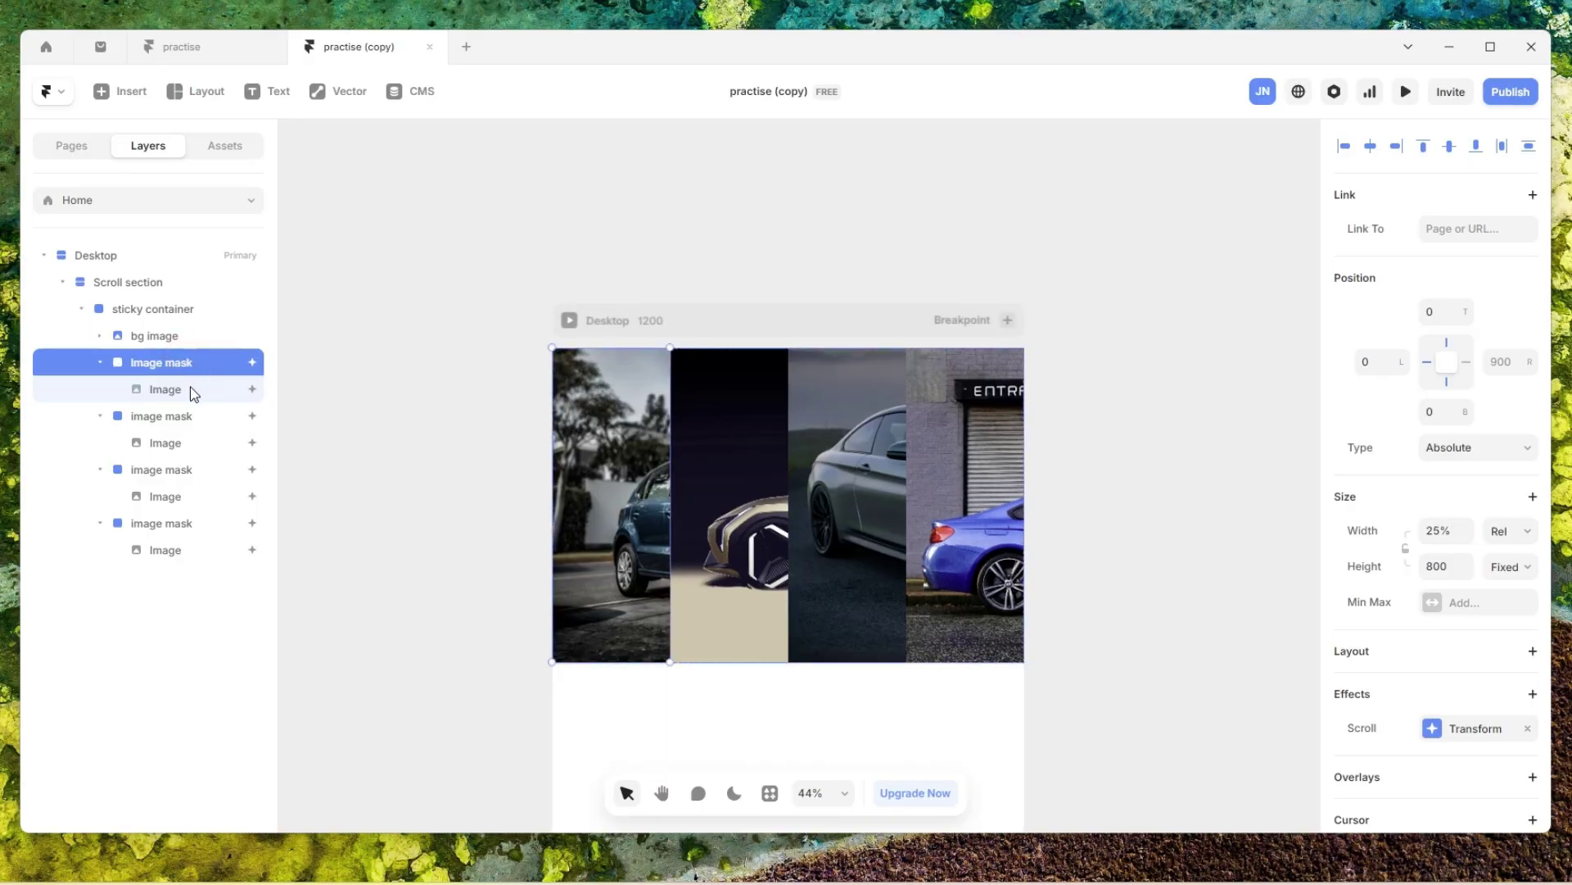
click(193, 392)
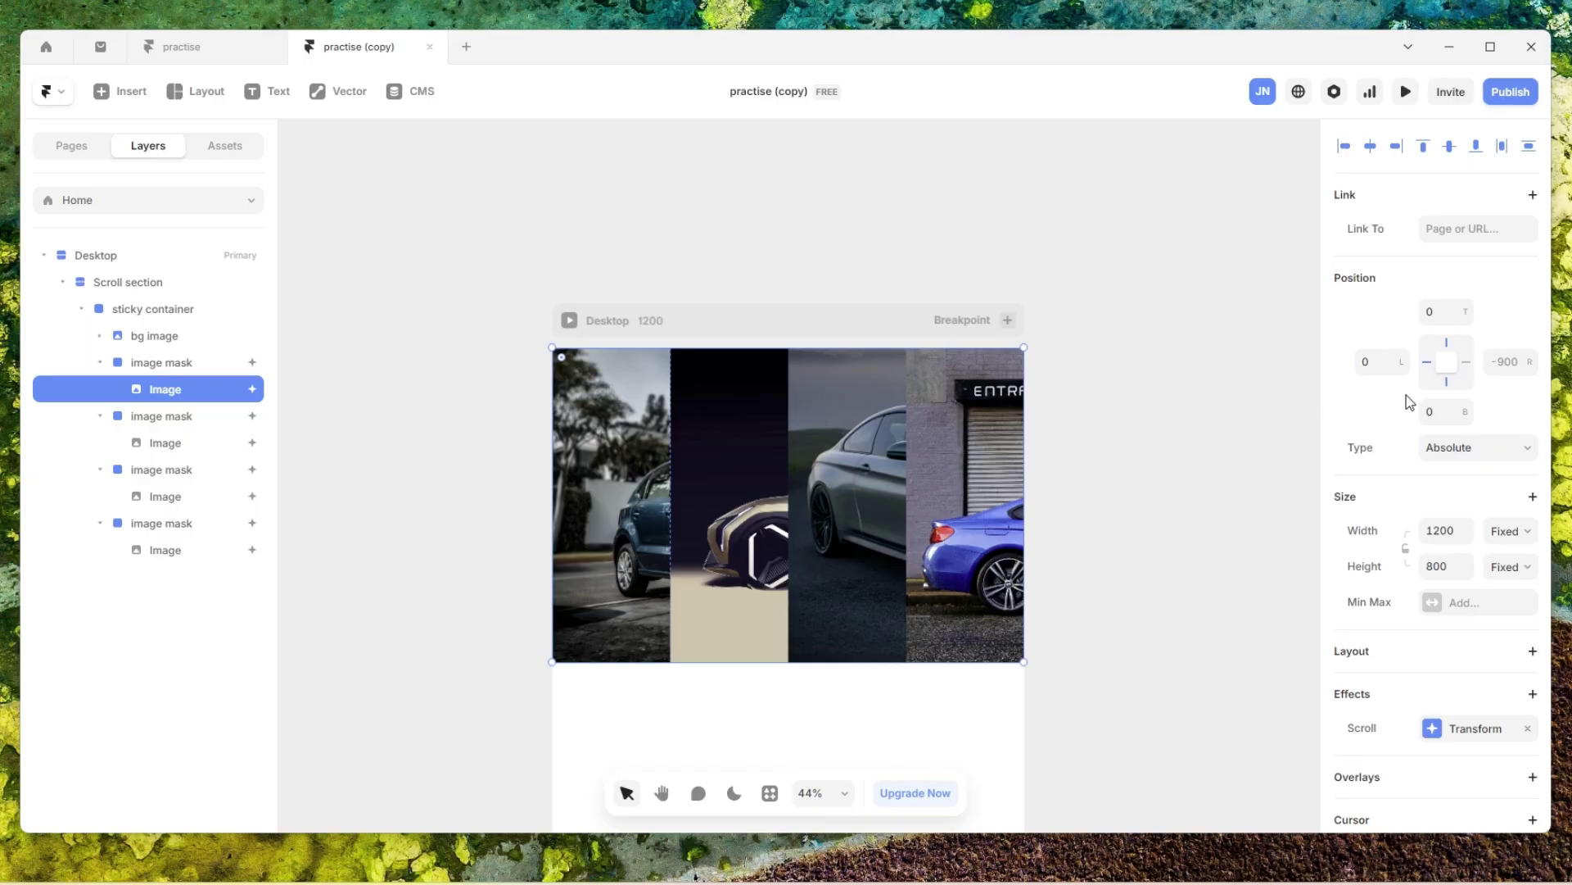
mouse_move(1023, 501)
mouse_down()
mouse_move(987, 511)
mouse_move(1024, 510)
mouse_up()
scroll(1028, 474, up, 1)
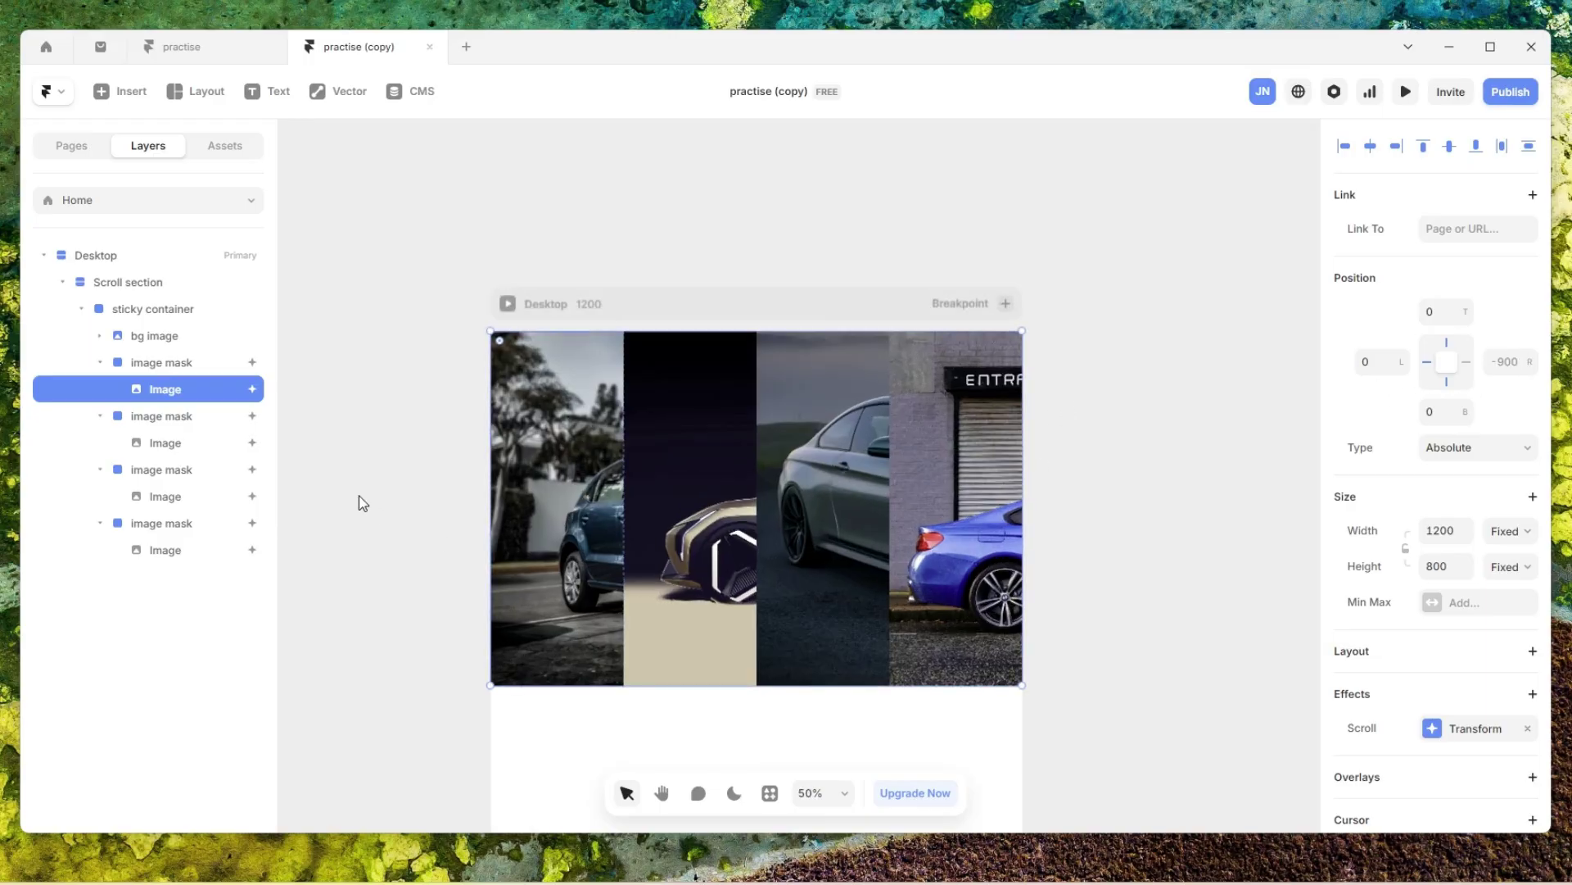
- Extend the left edge of the second mask's nested image beyond the page's left side, to a width of about 1952
click(174, 415)
click(173, 442)
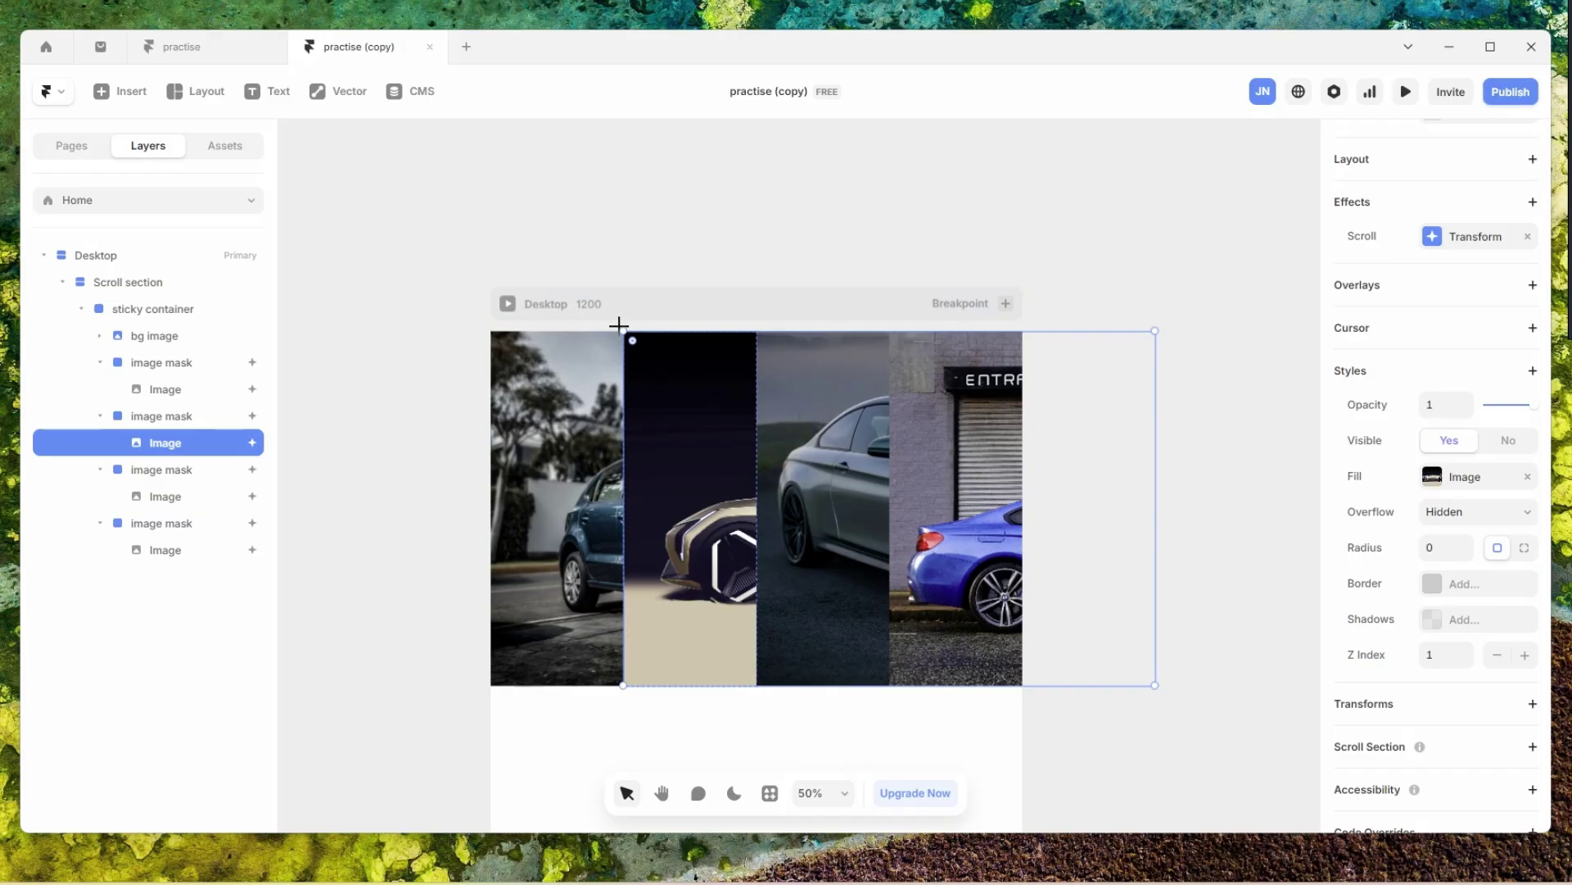
drag(623, 326, 1155, 687)
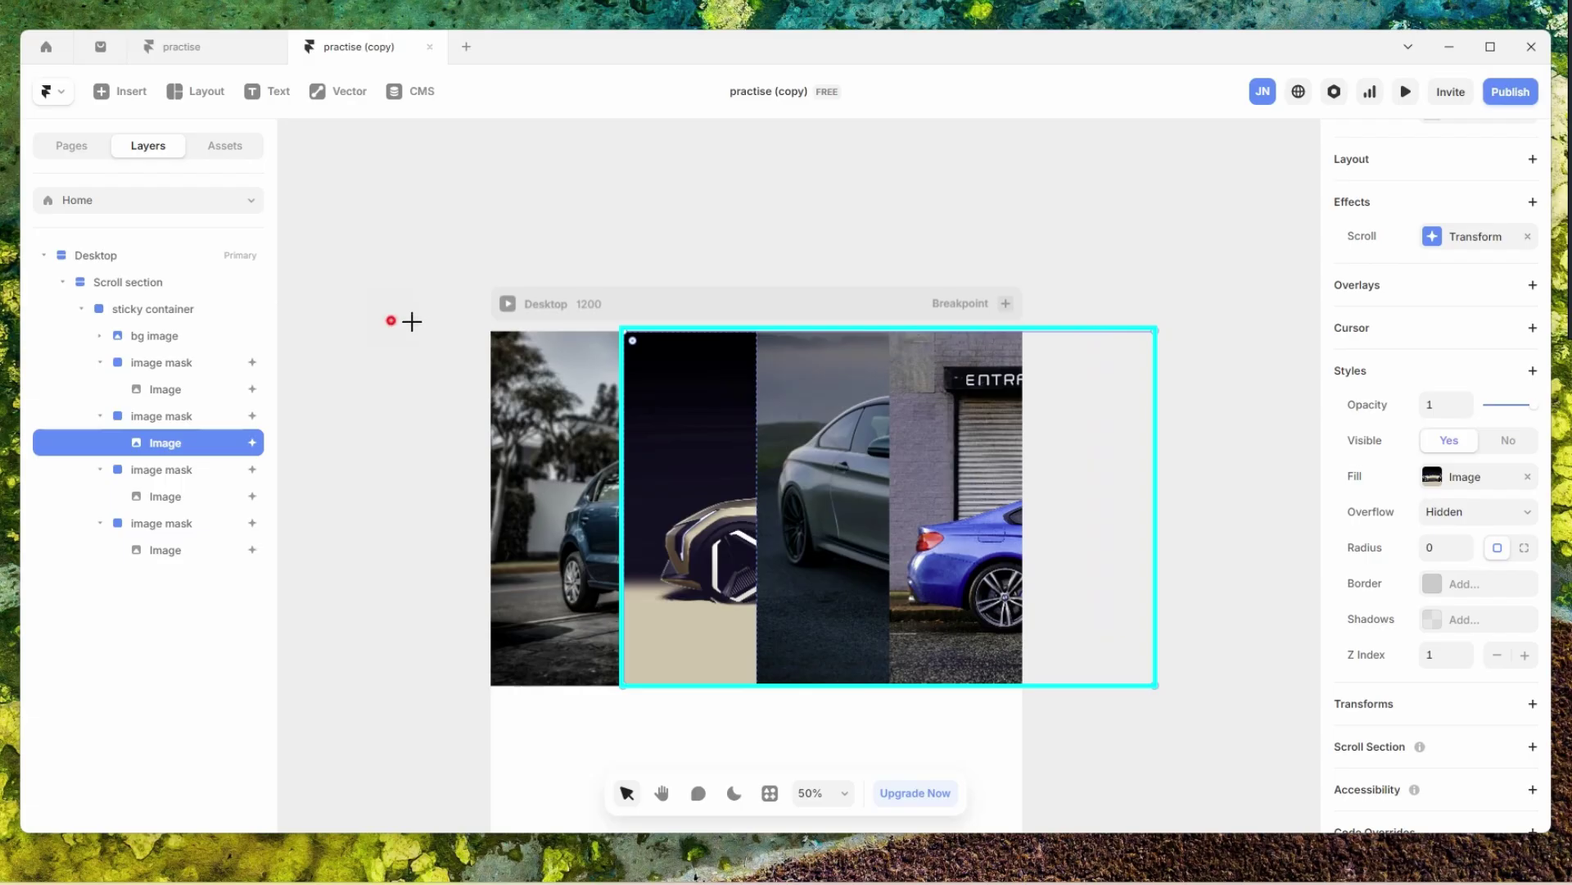
drag(389, 320, 610, 689)
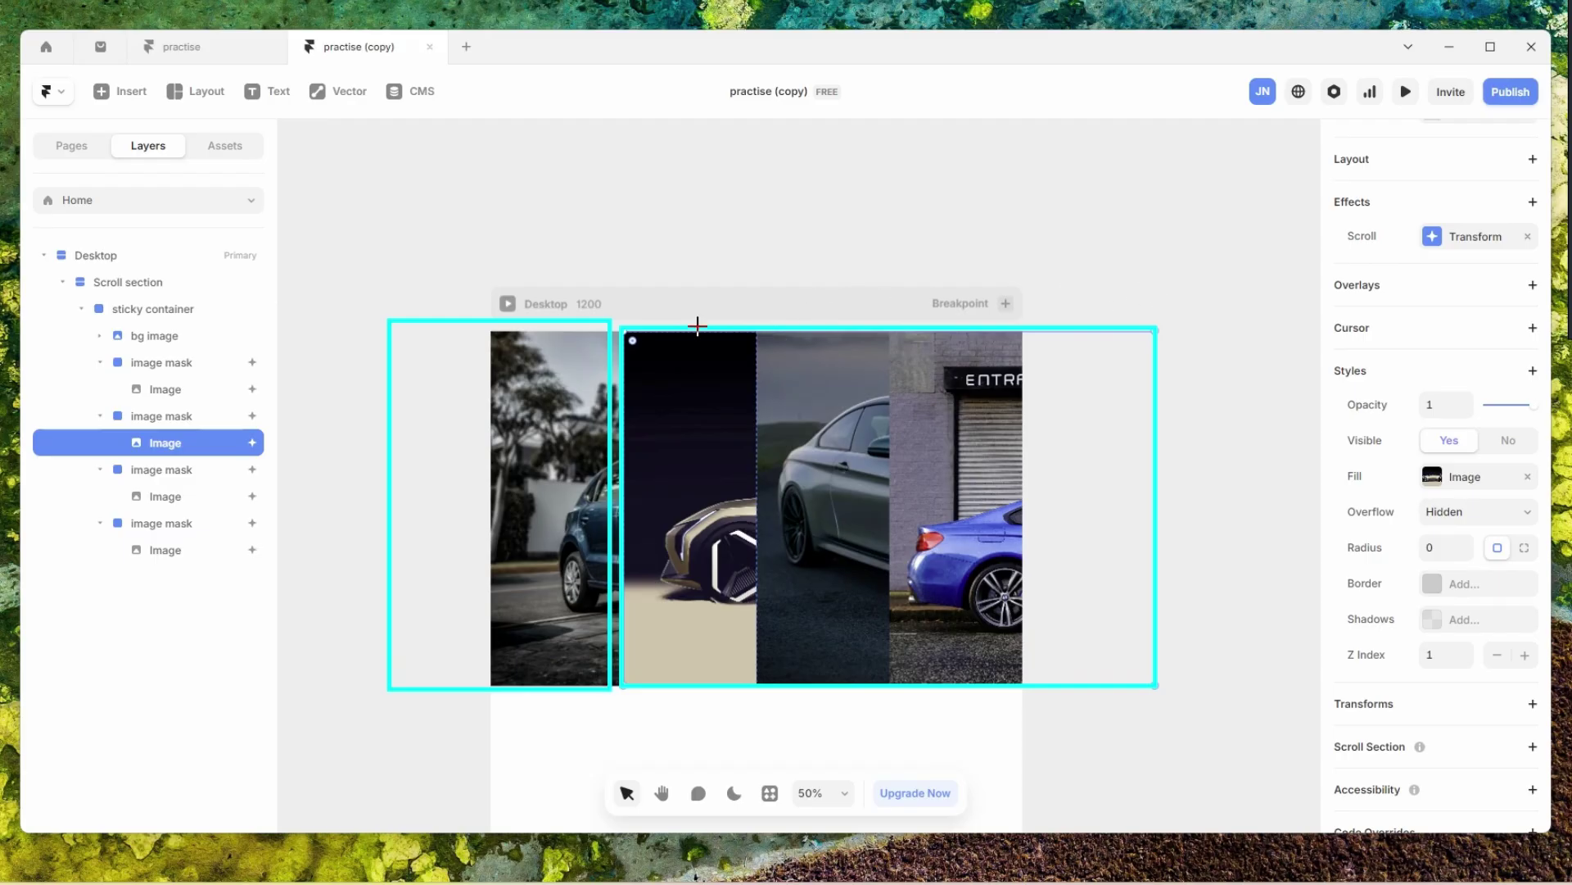
key(Escape)
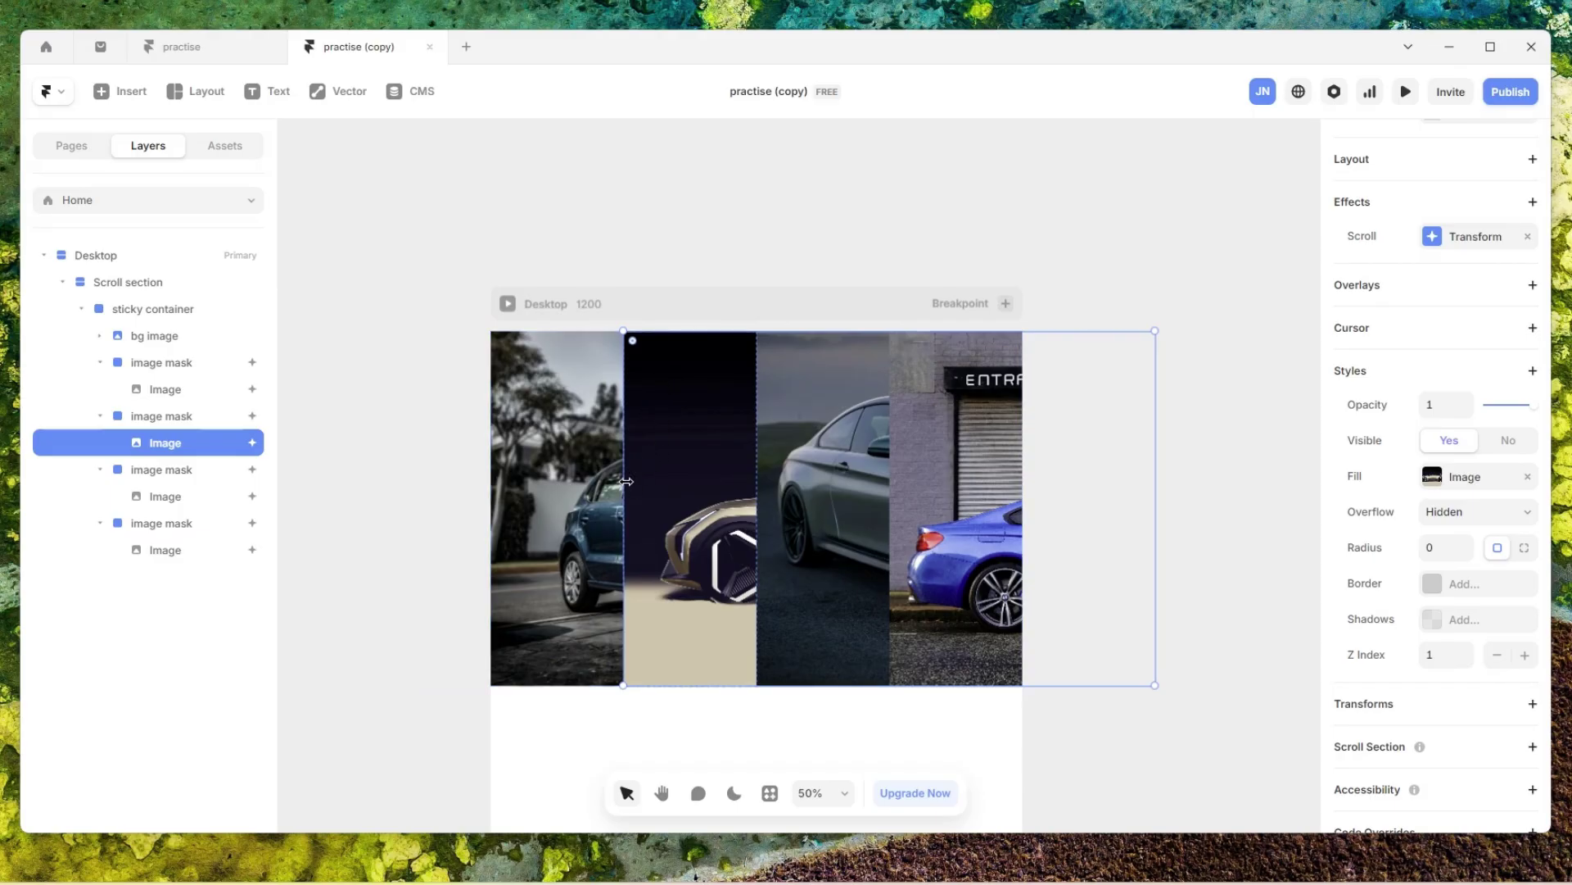
drag(623, 482, 325, 495)
- Set the width of the second mask's nested image to 1800
scroll(1505, 450, up, 6)
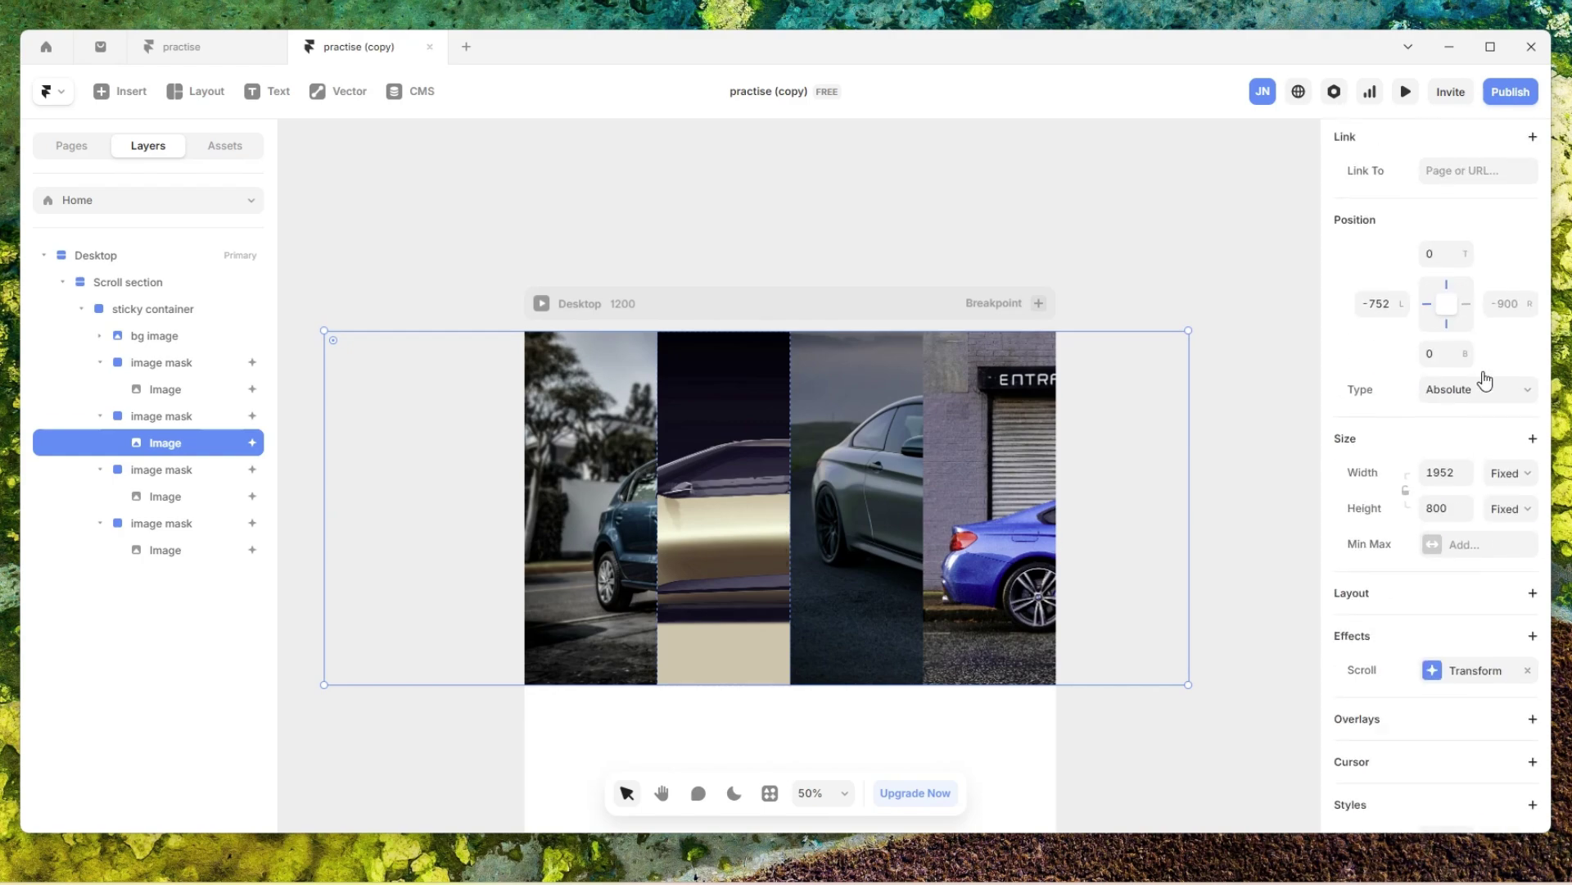
click(1453, 537)
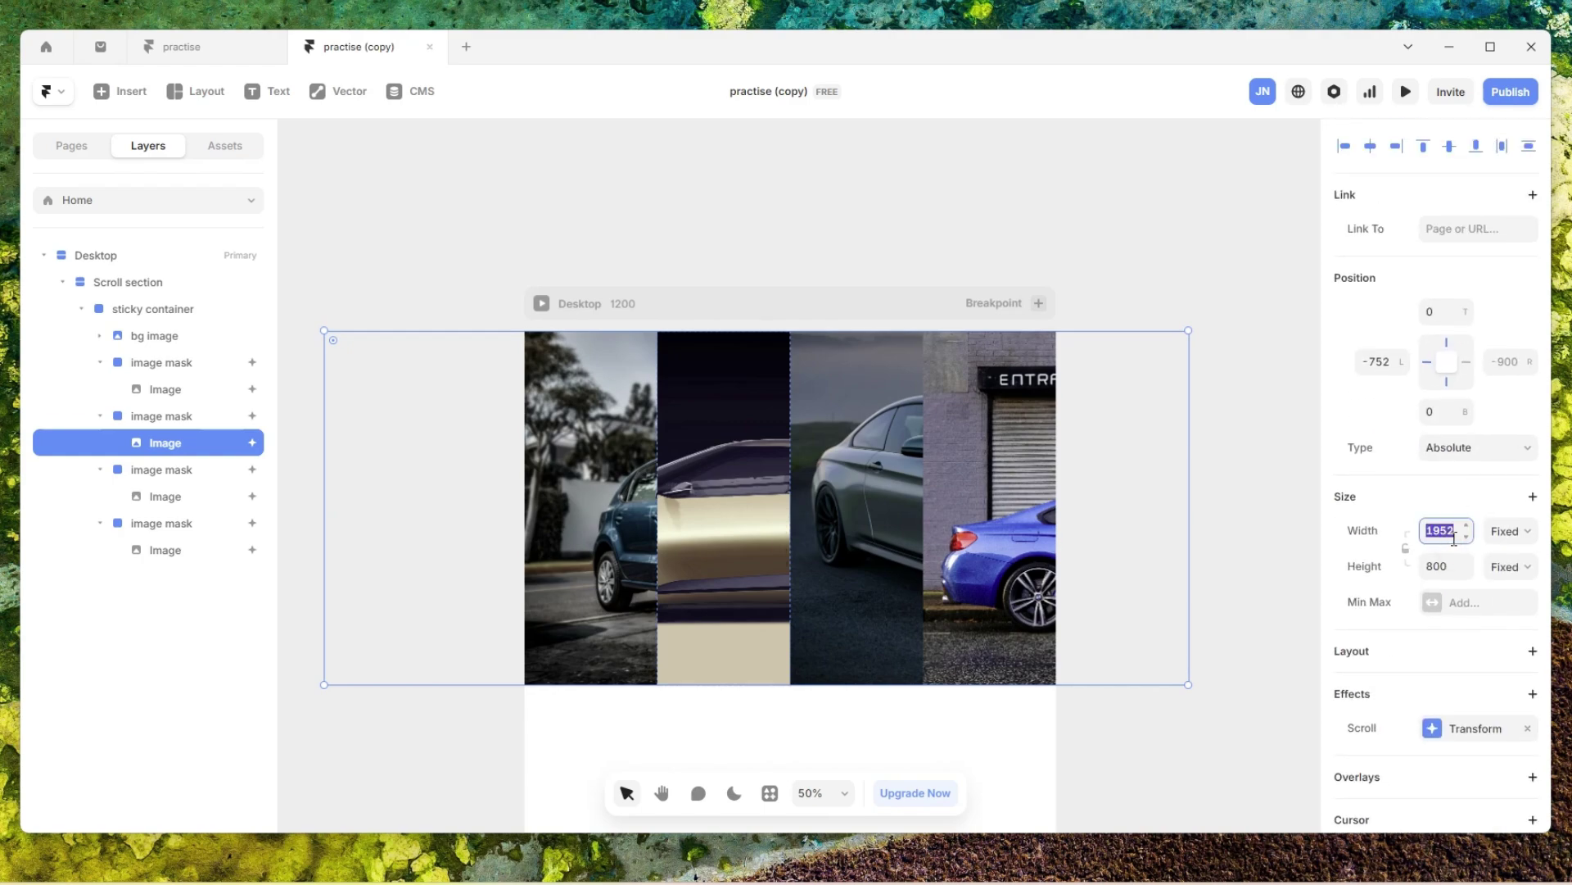
text(1800)
key(Return)
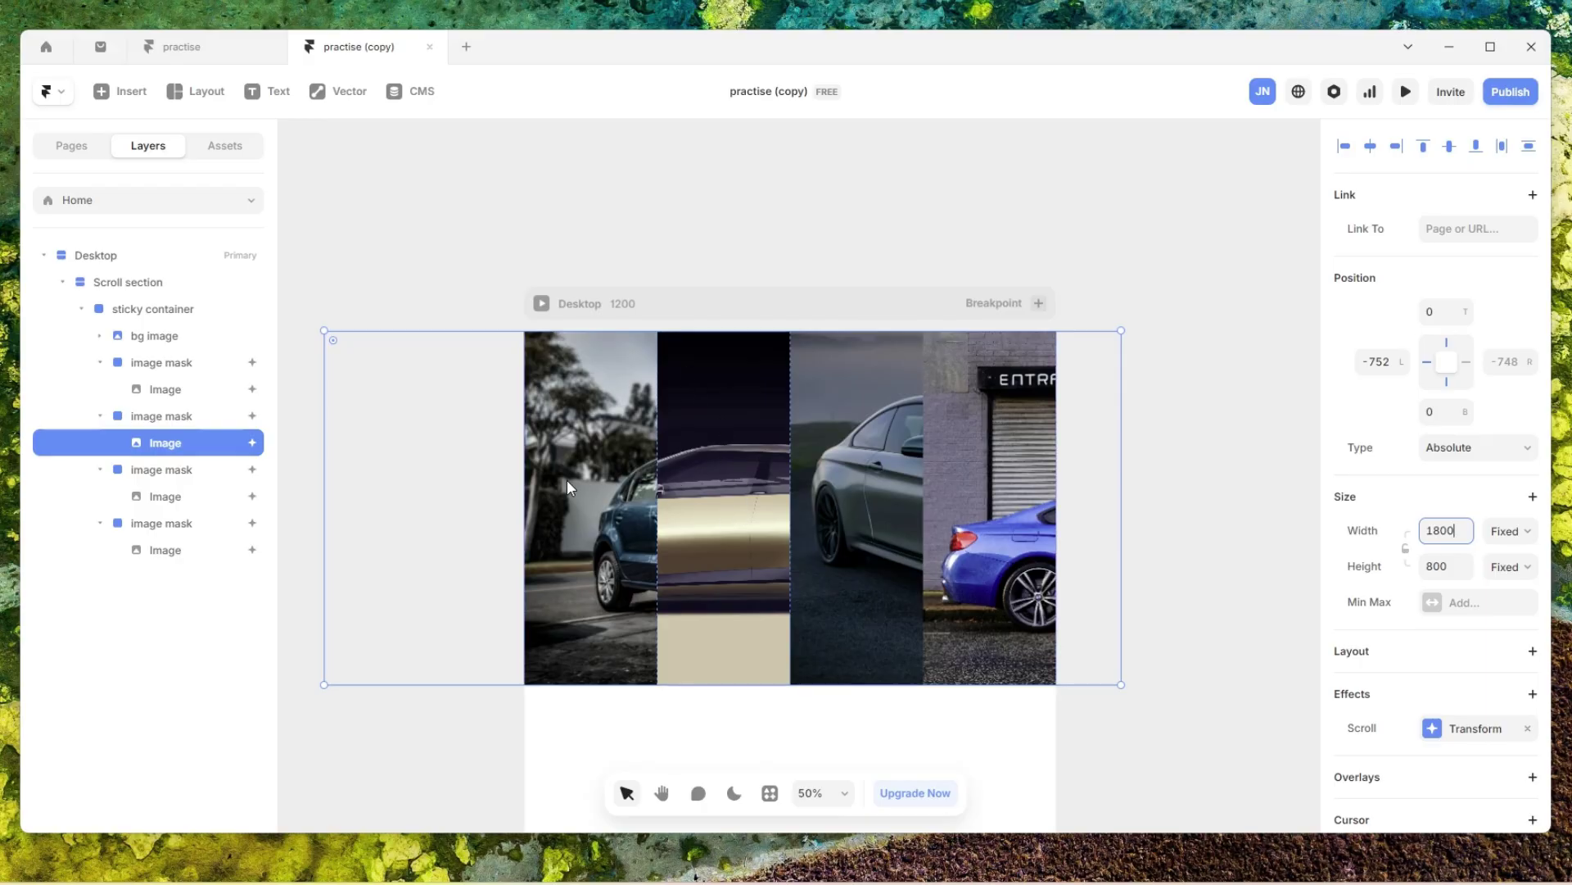
click(1017, 470)
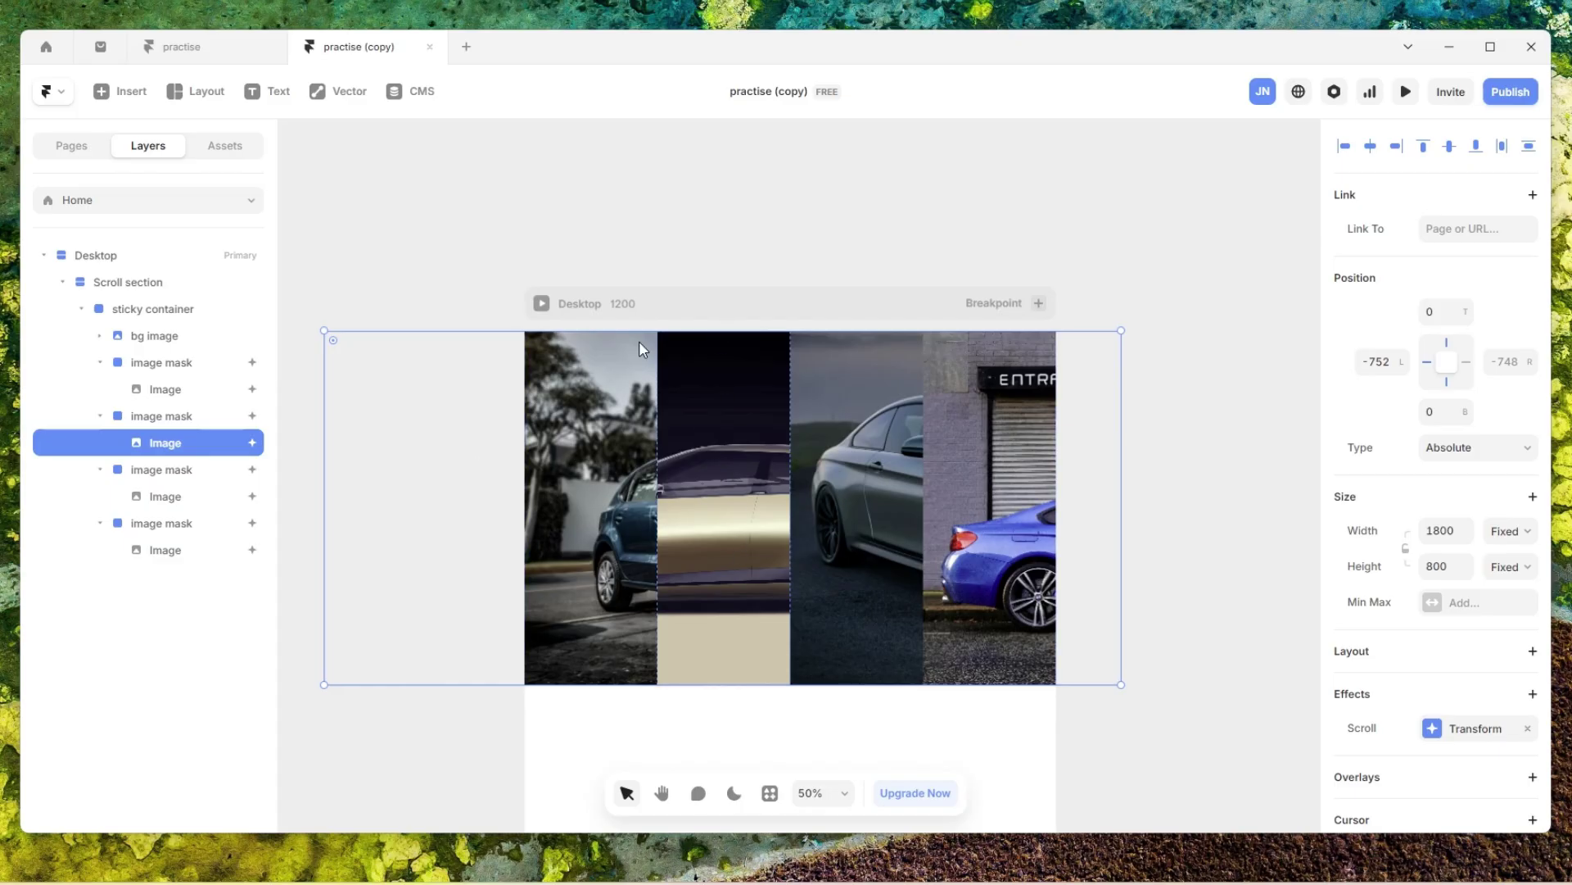
- Extend the third mask's nested image leftward to match the second, and pull its right edge in to the page edge, about 1652 wide
click(175, 469)
click(179, 497)
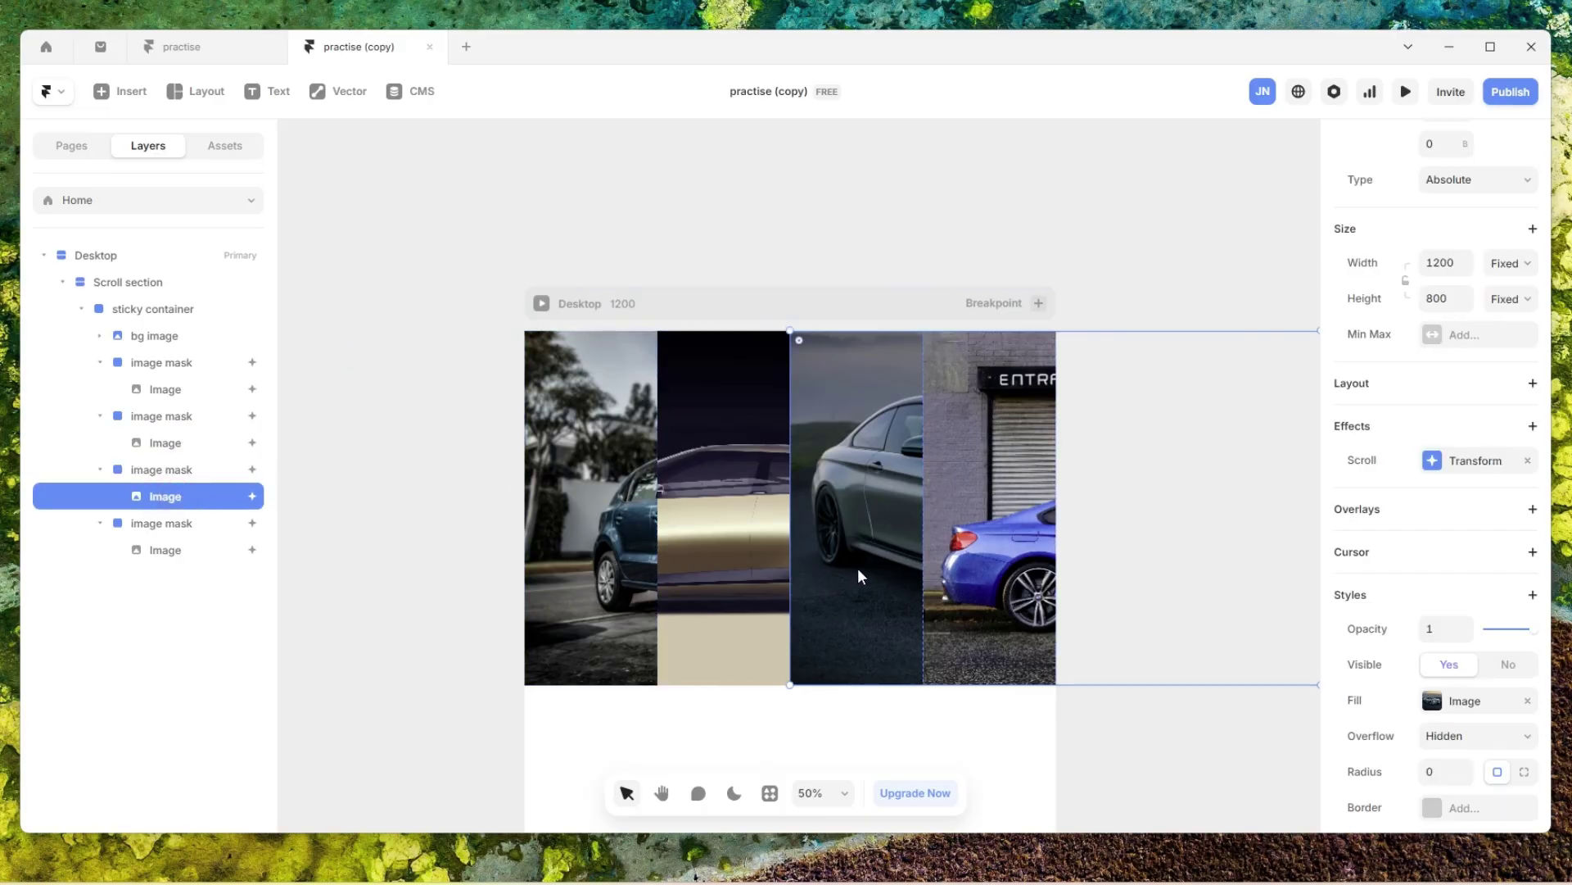
scroll(857, 567, right, 3)
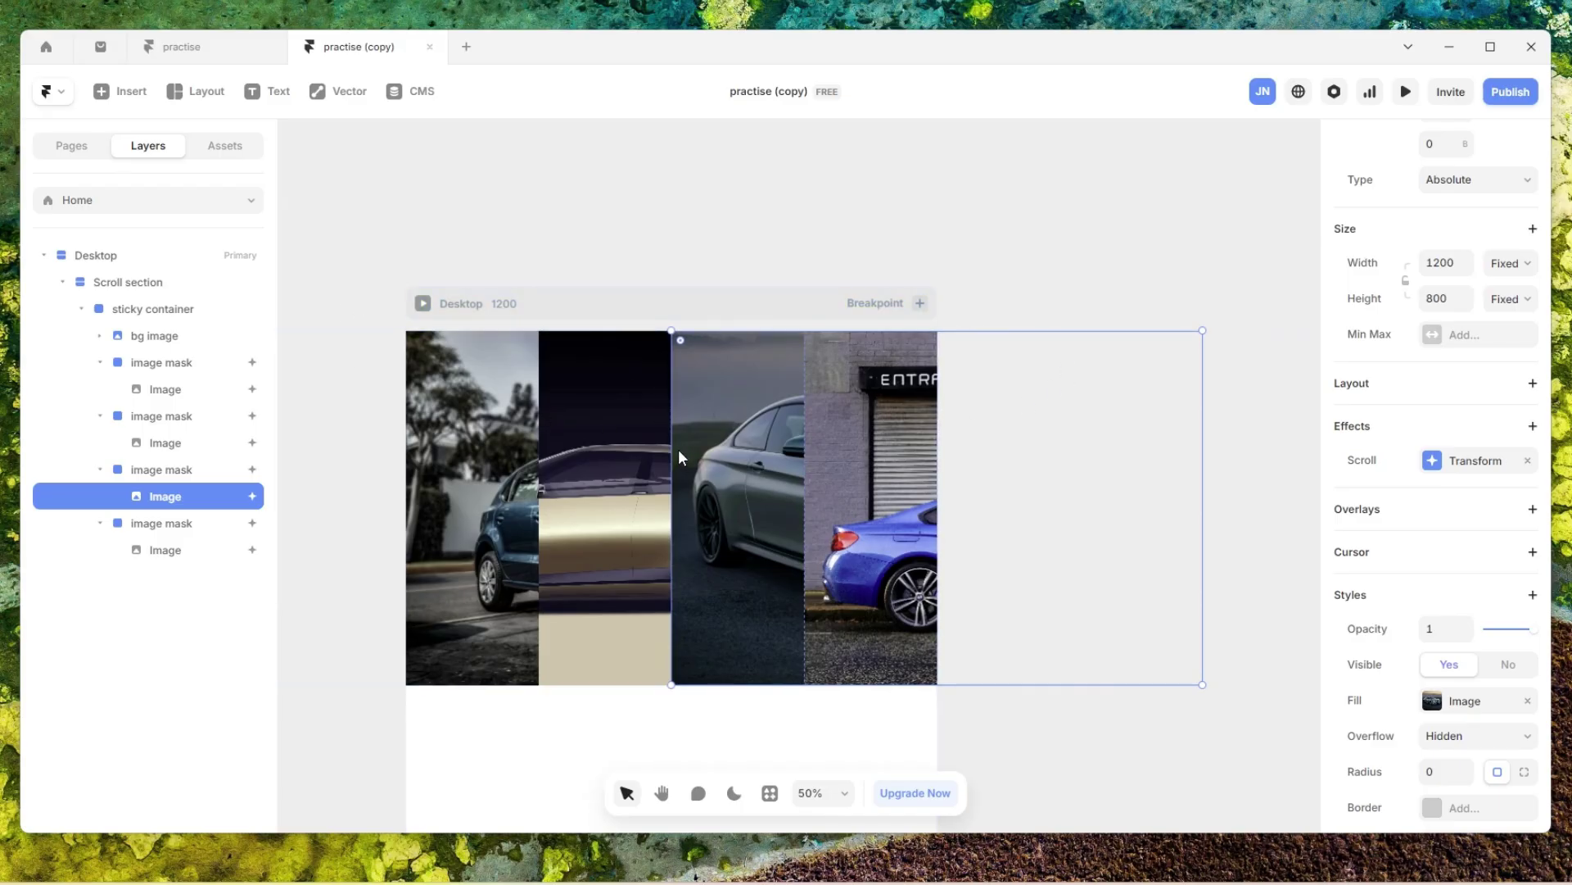
scroll(678, 448, left, 3)
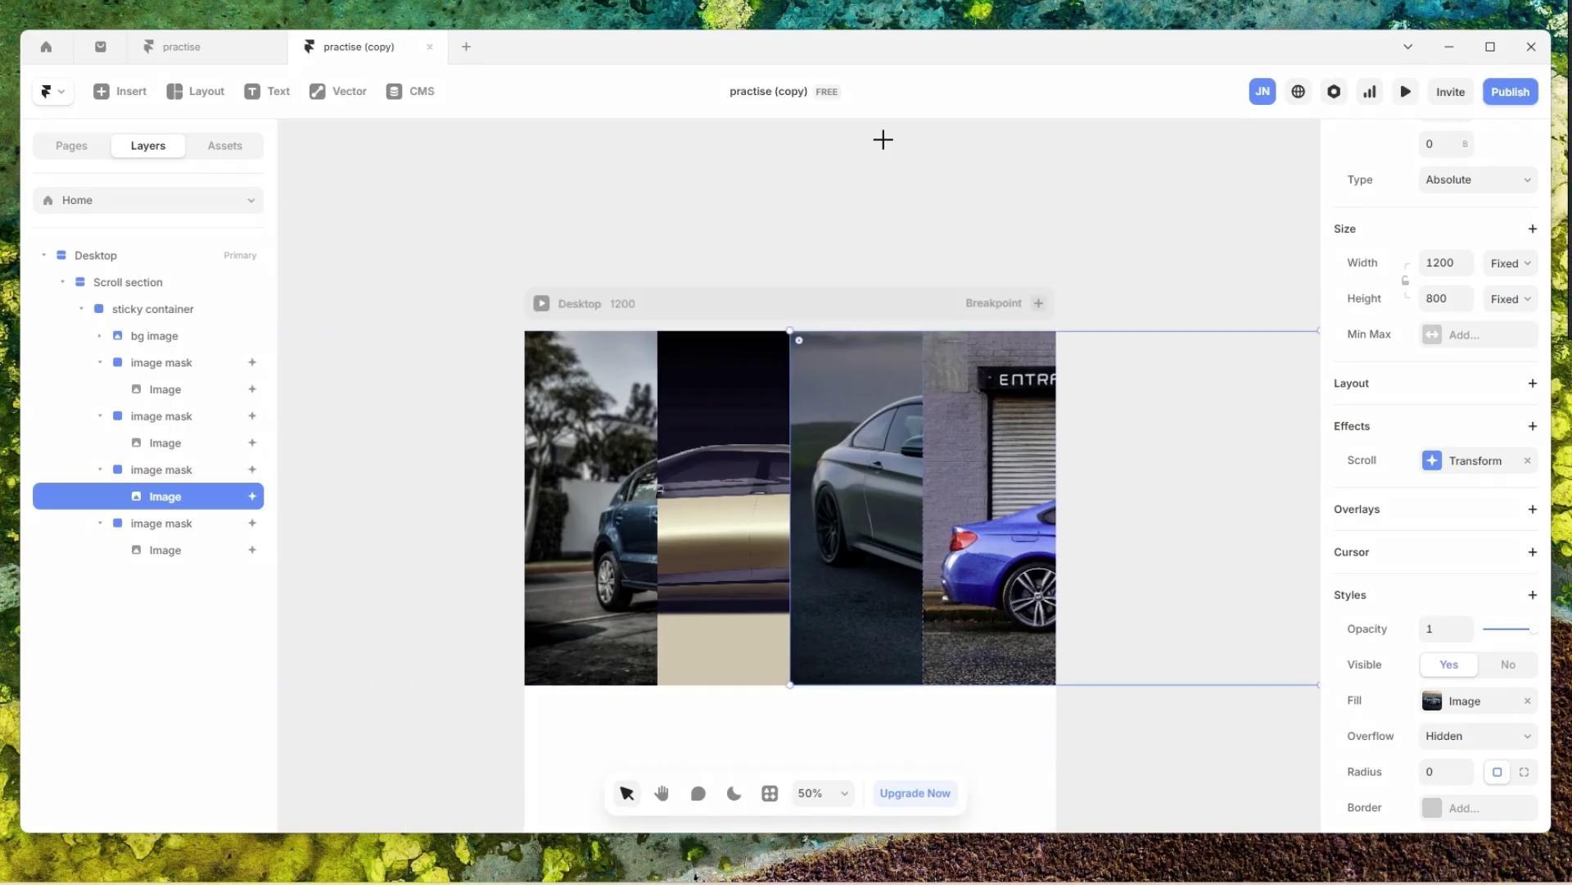
drag(326, 340, 790, 685)
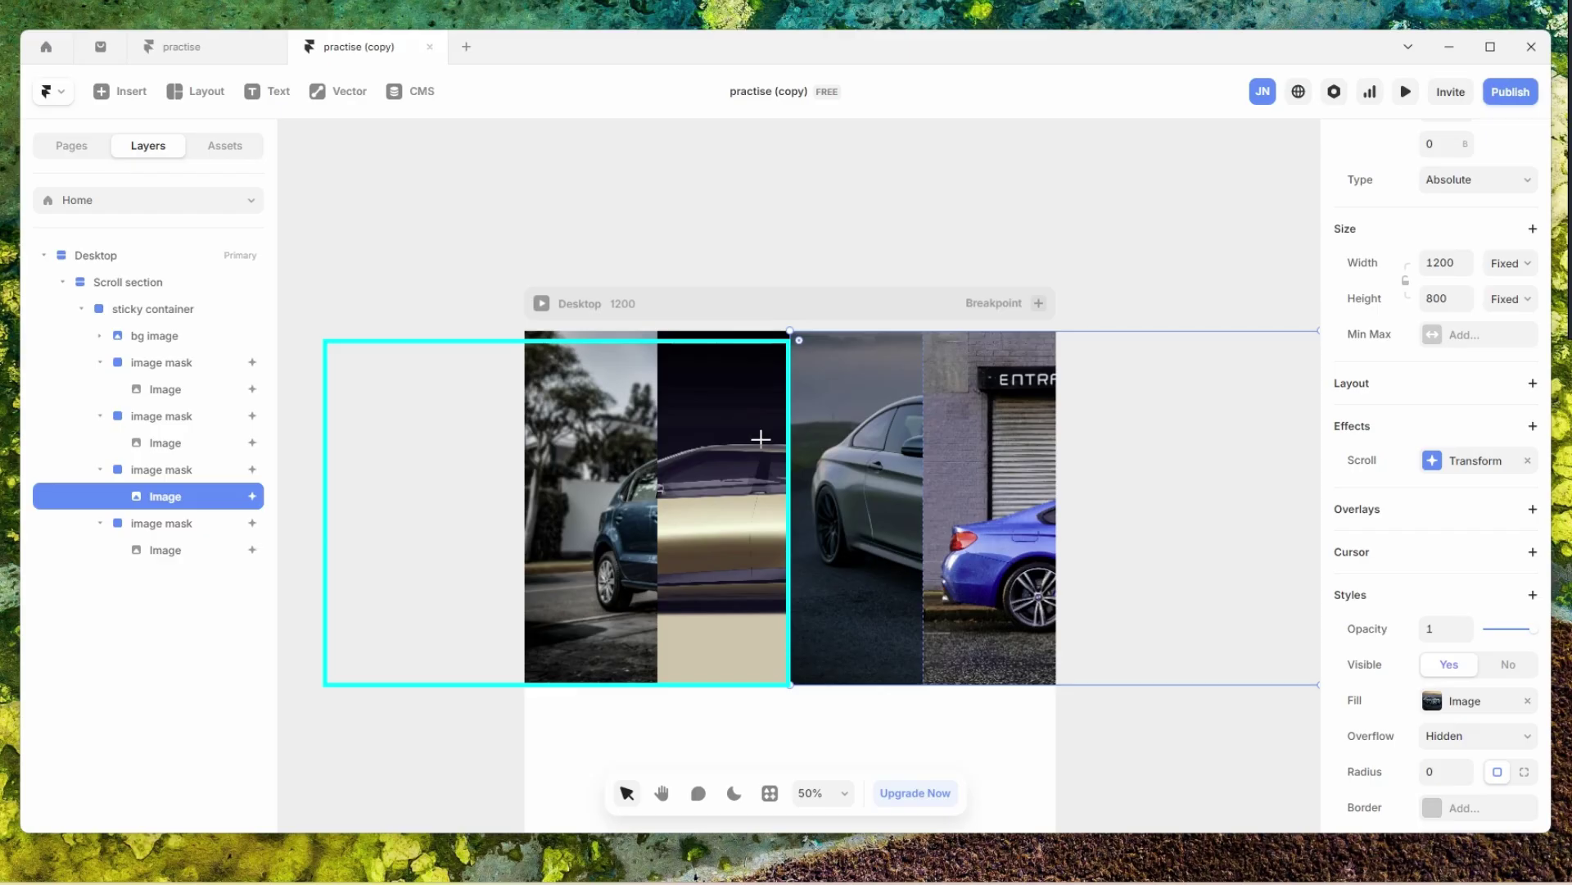
key(Escape)
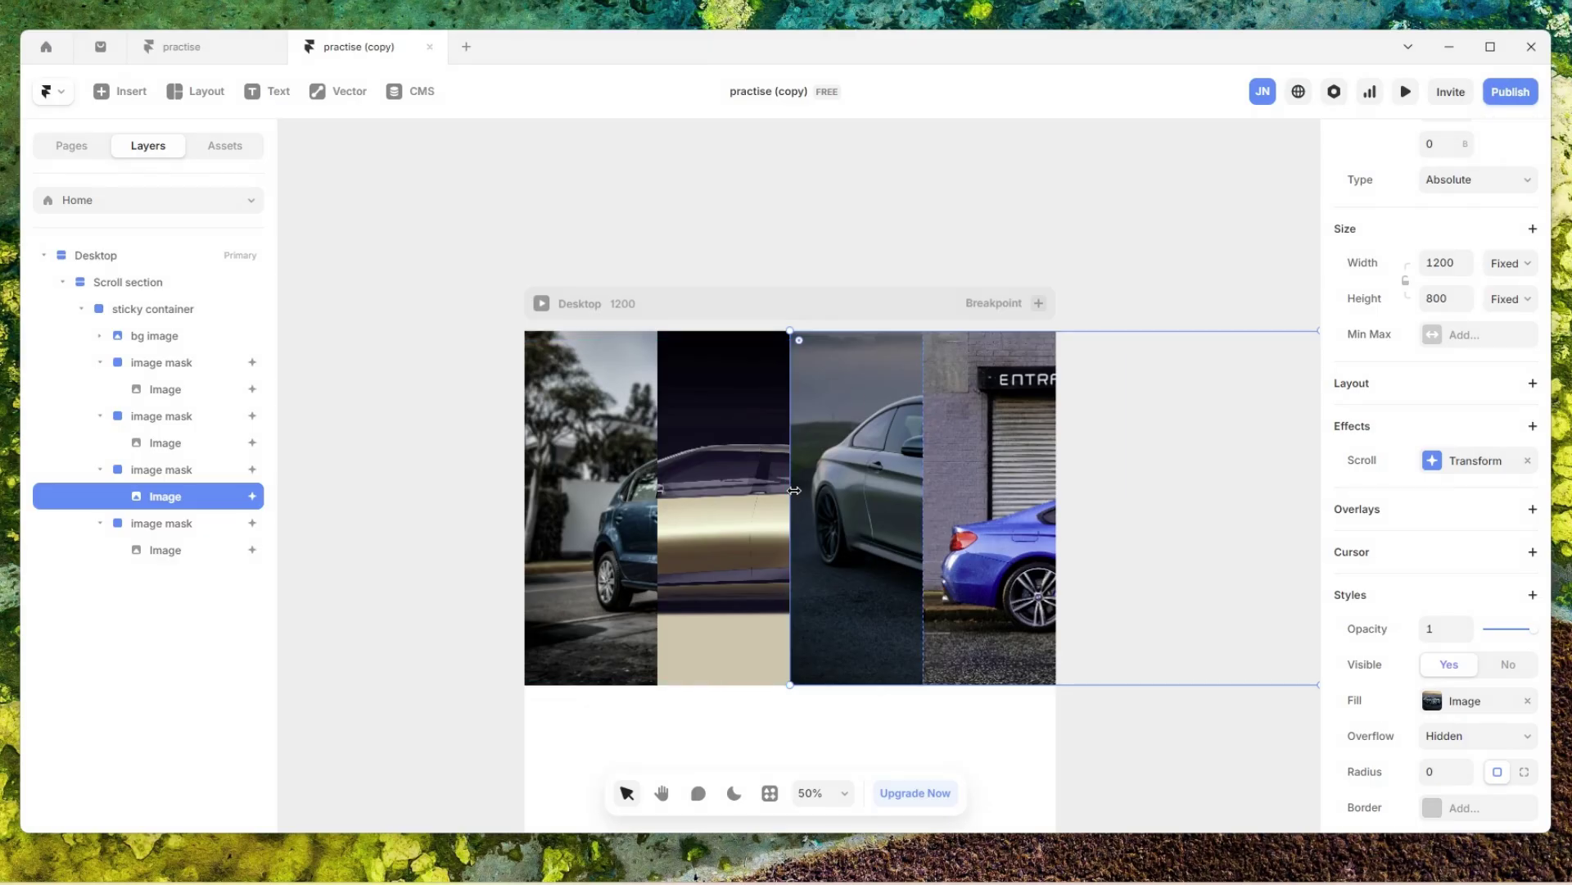
drag(794, 491, 324, 521)
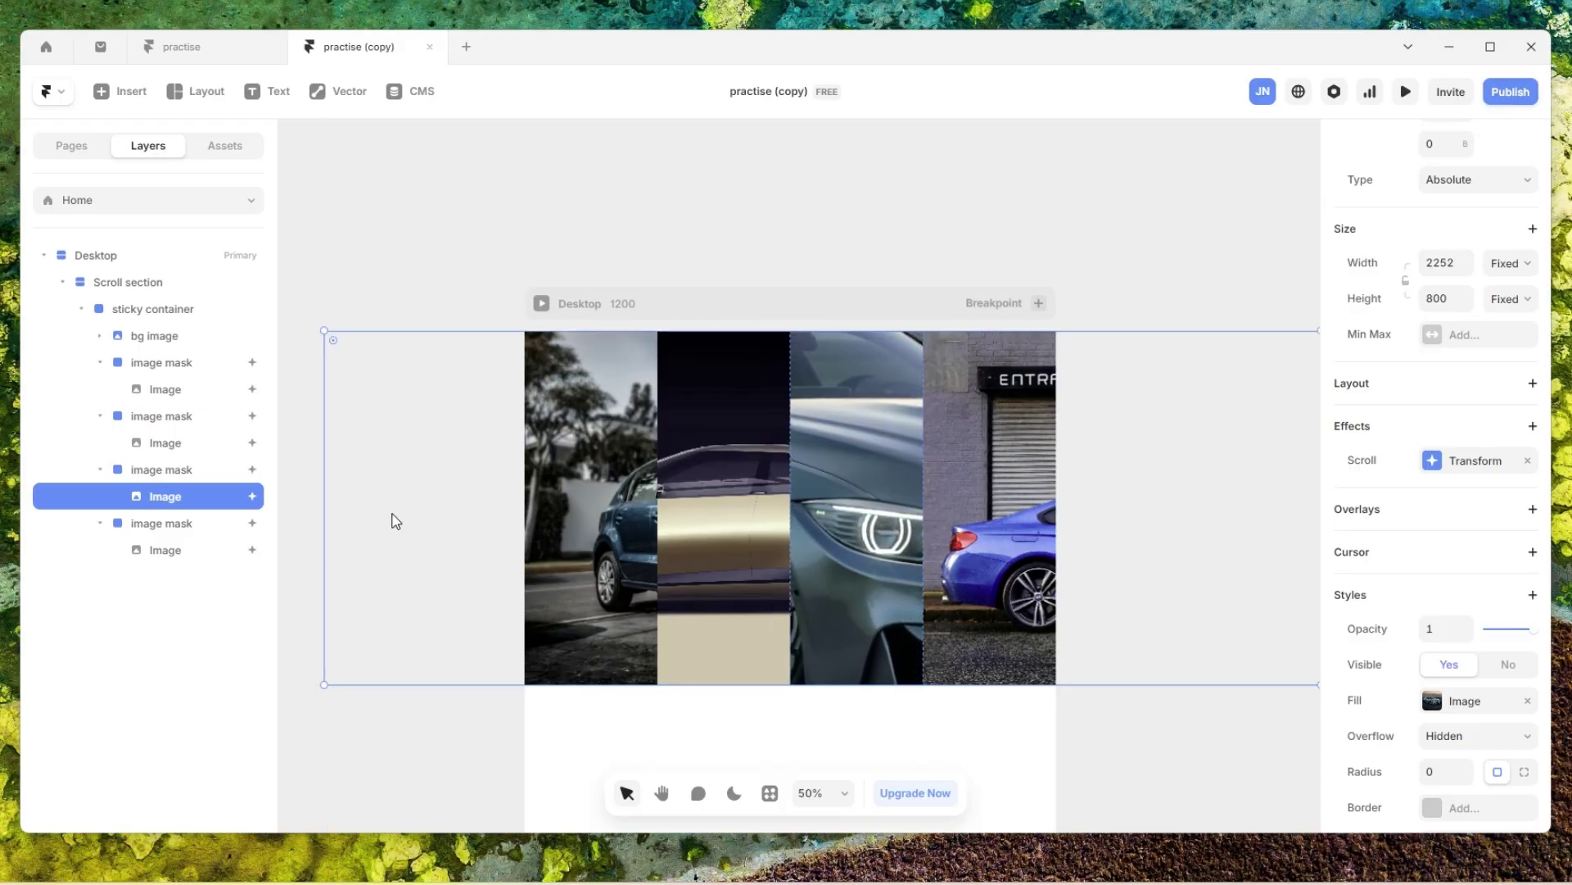
scroll(975, 494, down, 2)
scroll(967, 497, down, 2)
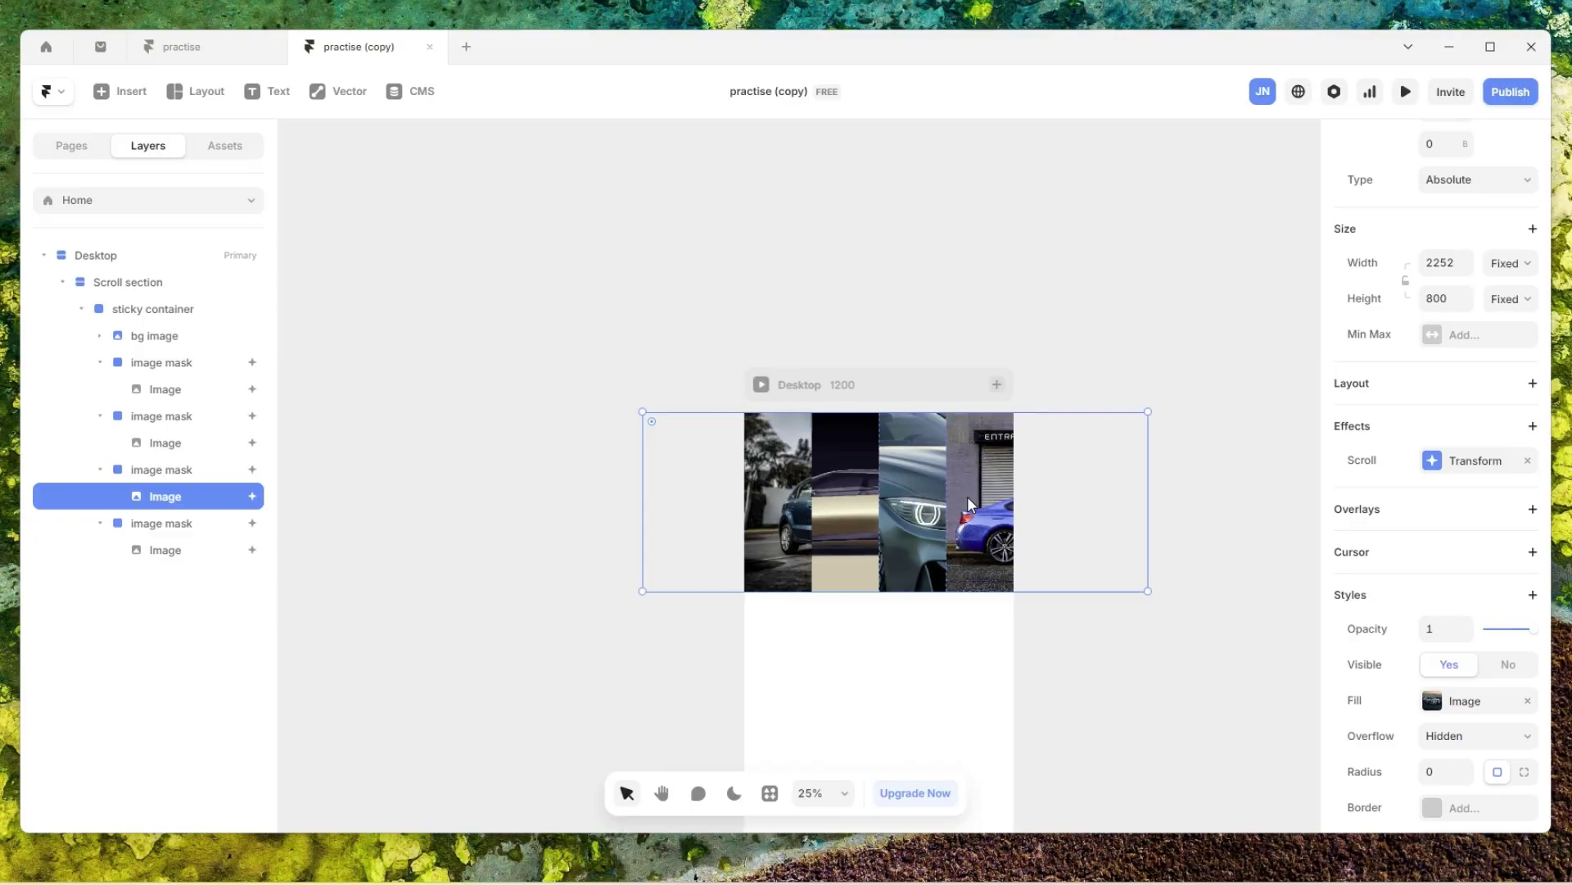
drag(1127, 493, 1012, 507)
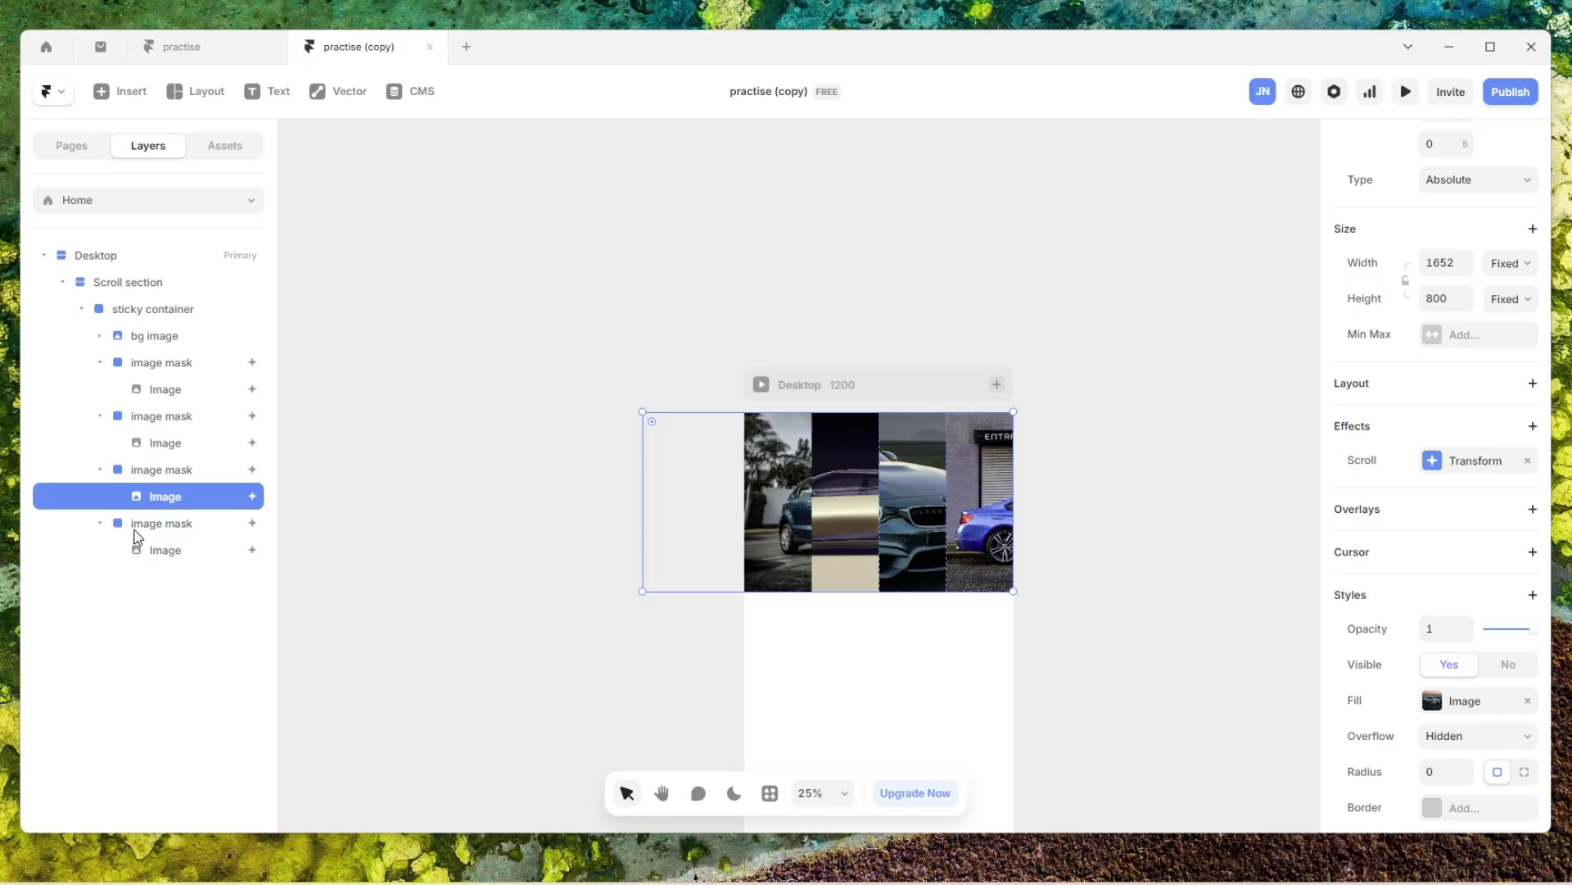
- Extend the fourth mask's nested image to a left offset of about -1352 and pull its right edge to the page edge, about 1652 wide
click(164, 549)
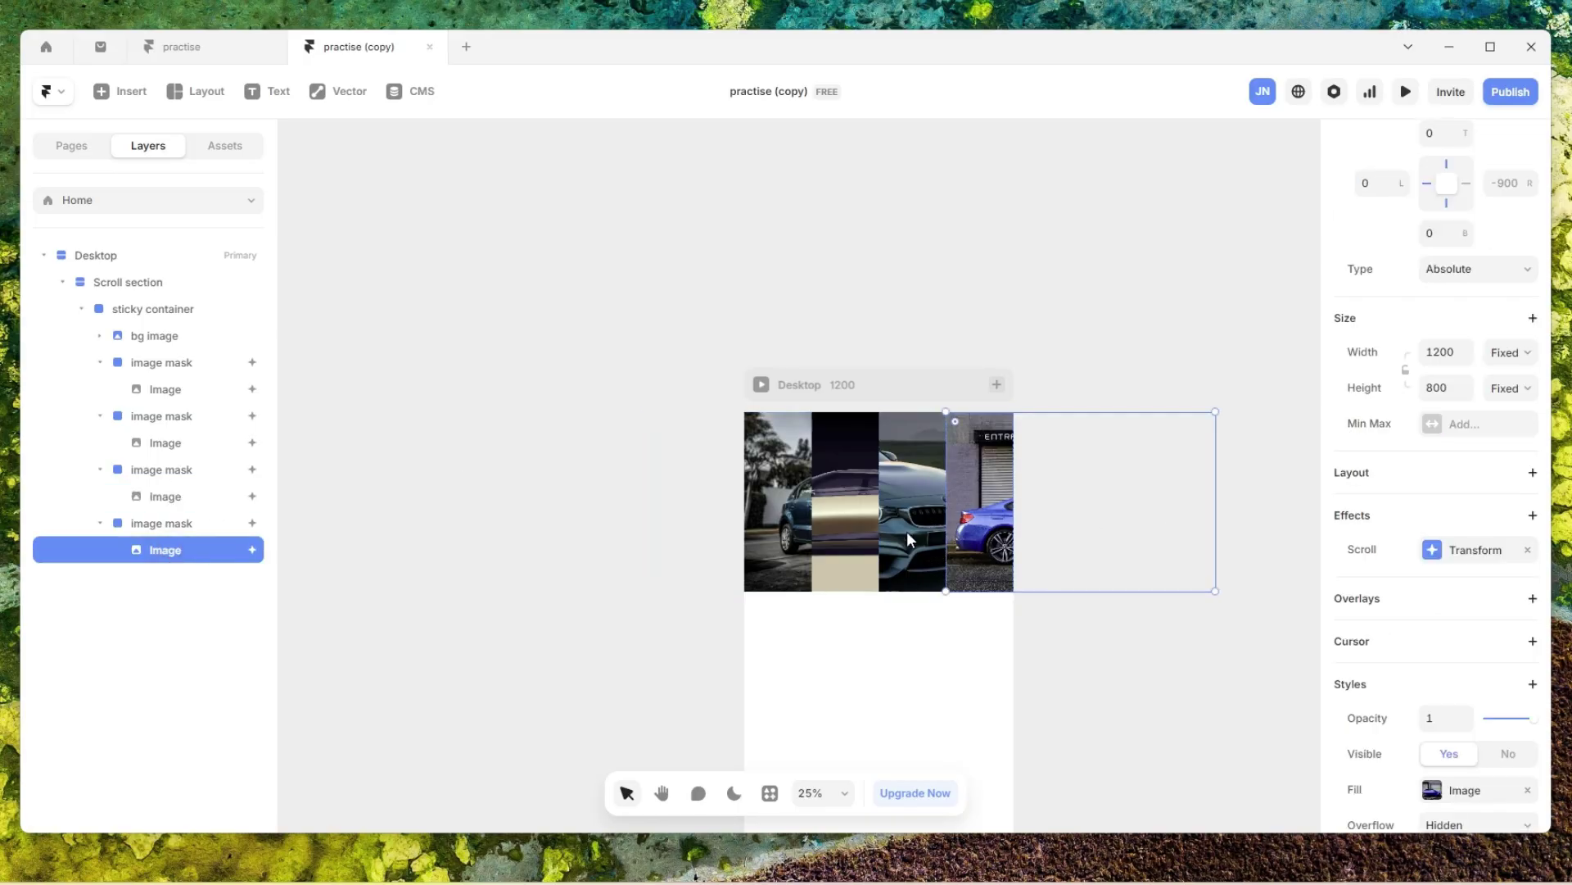
drag(944, 523, 643, 525)
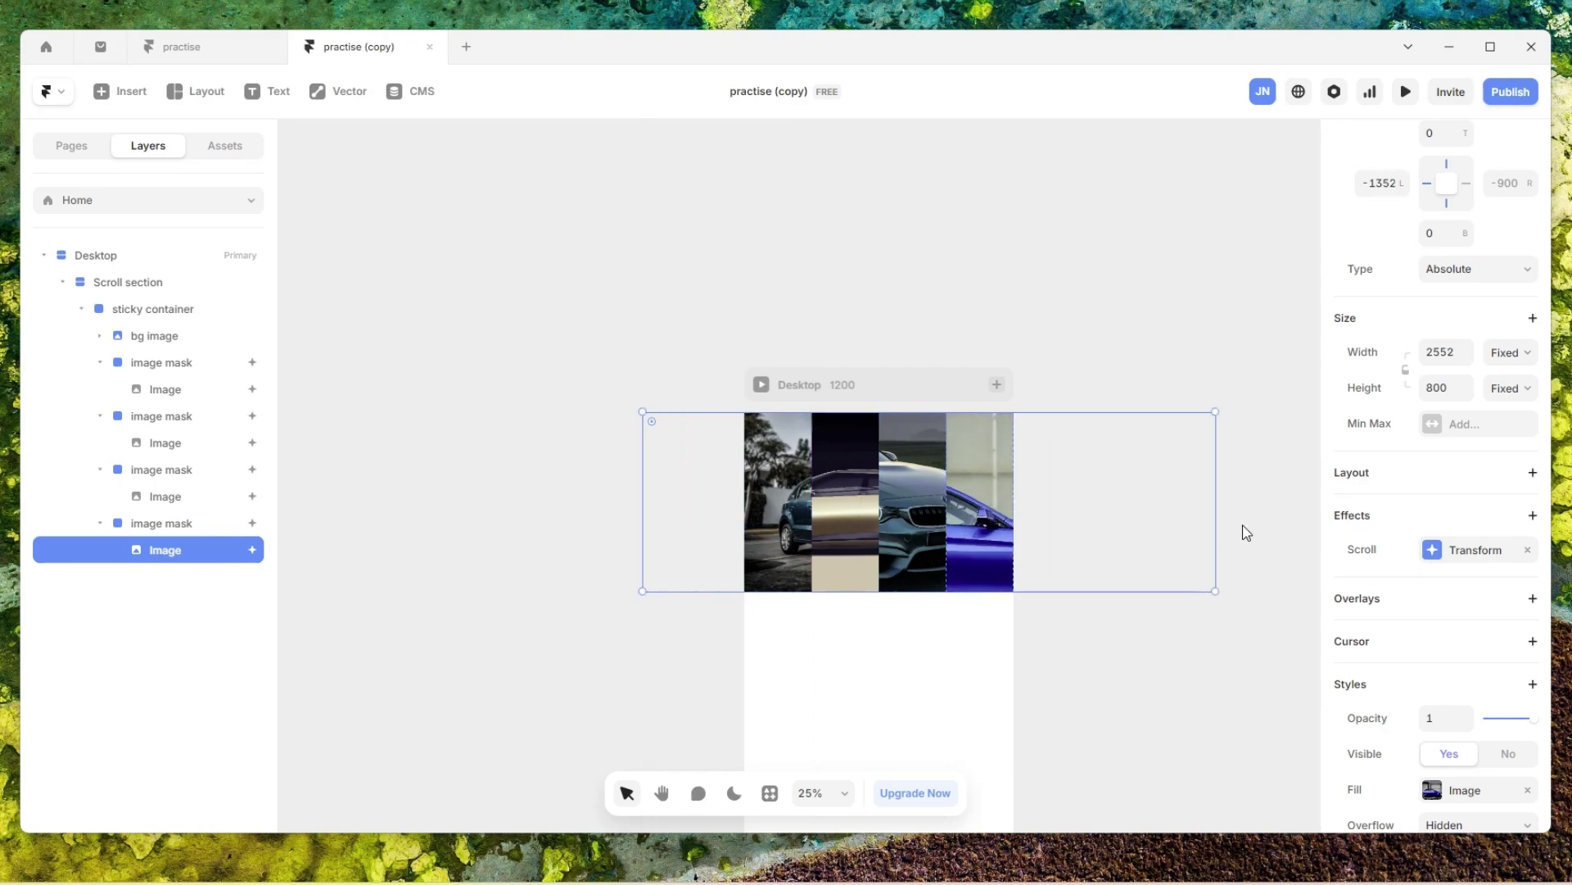
drag(1217, 524, 1014, 546)
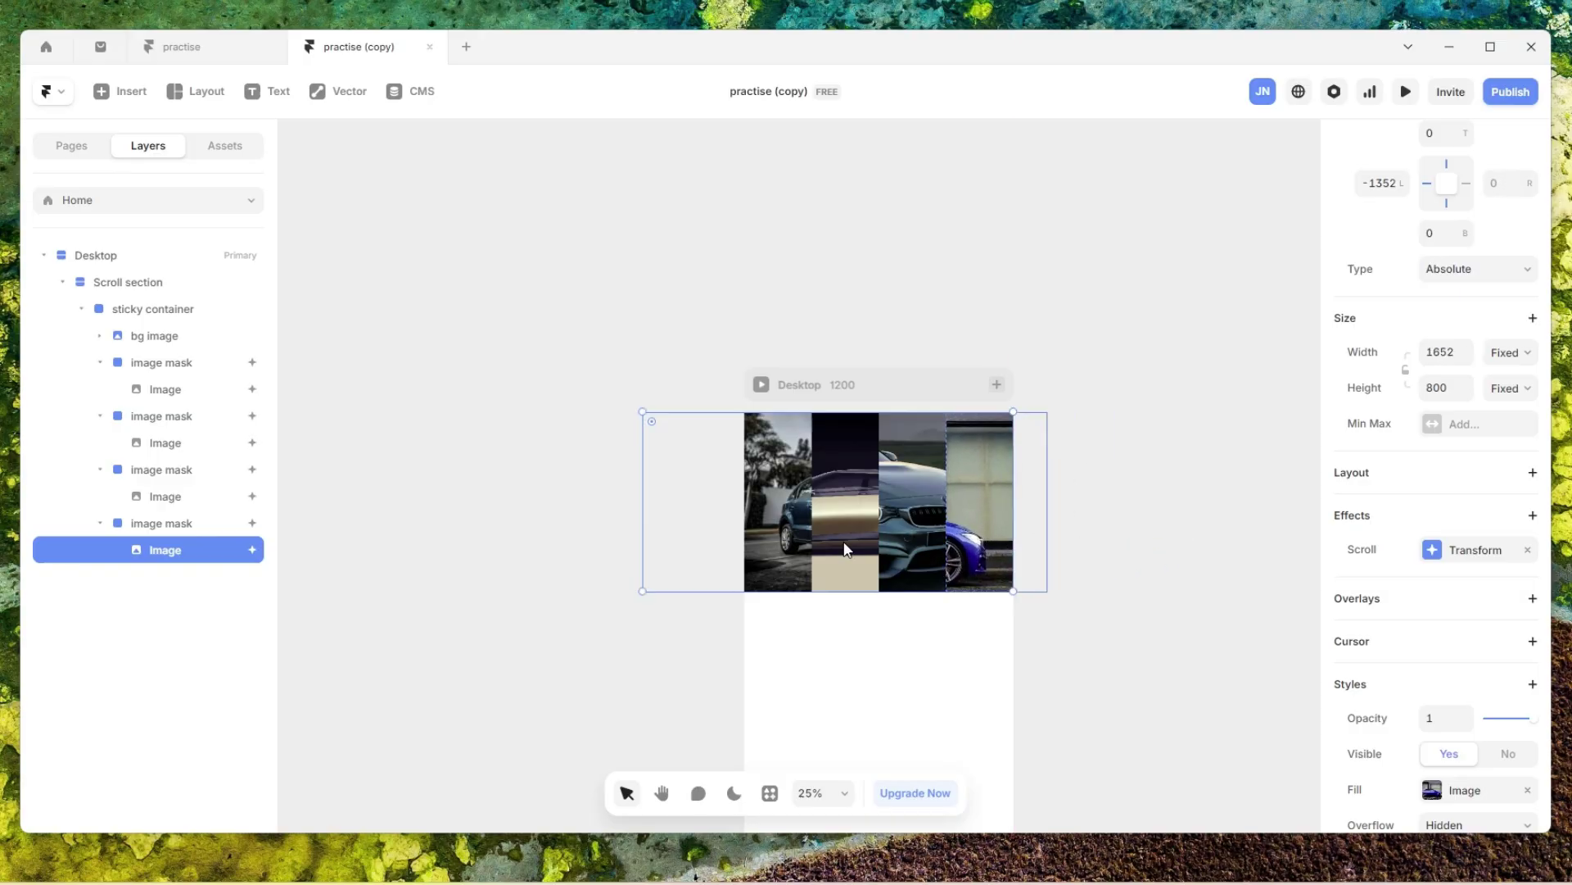
- Check the extents of the other three nested images, and preview the Desktop page, scrolling through it to examine the full reveal
click(175, 496)
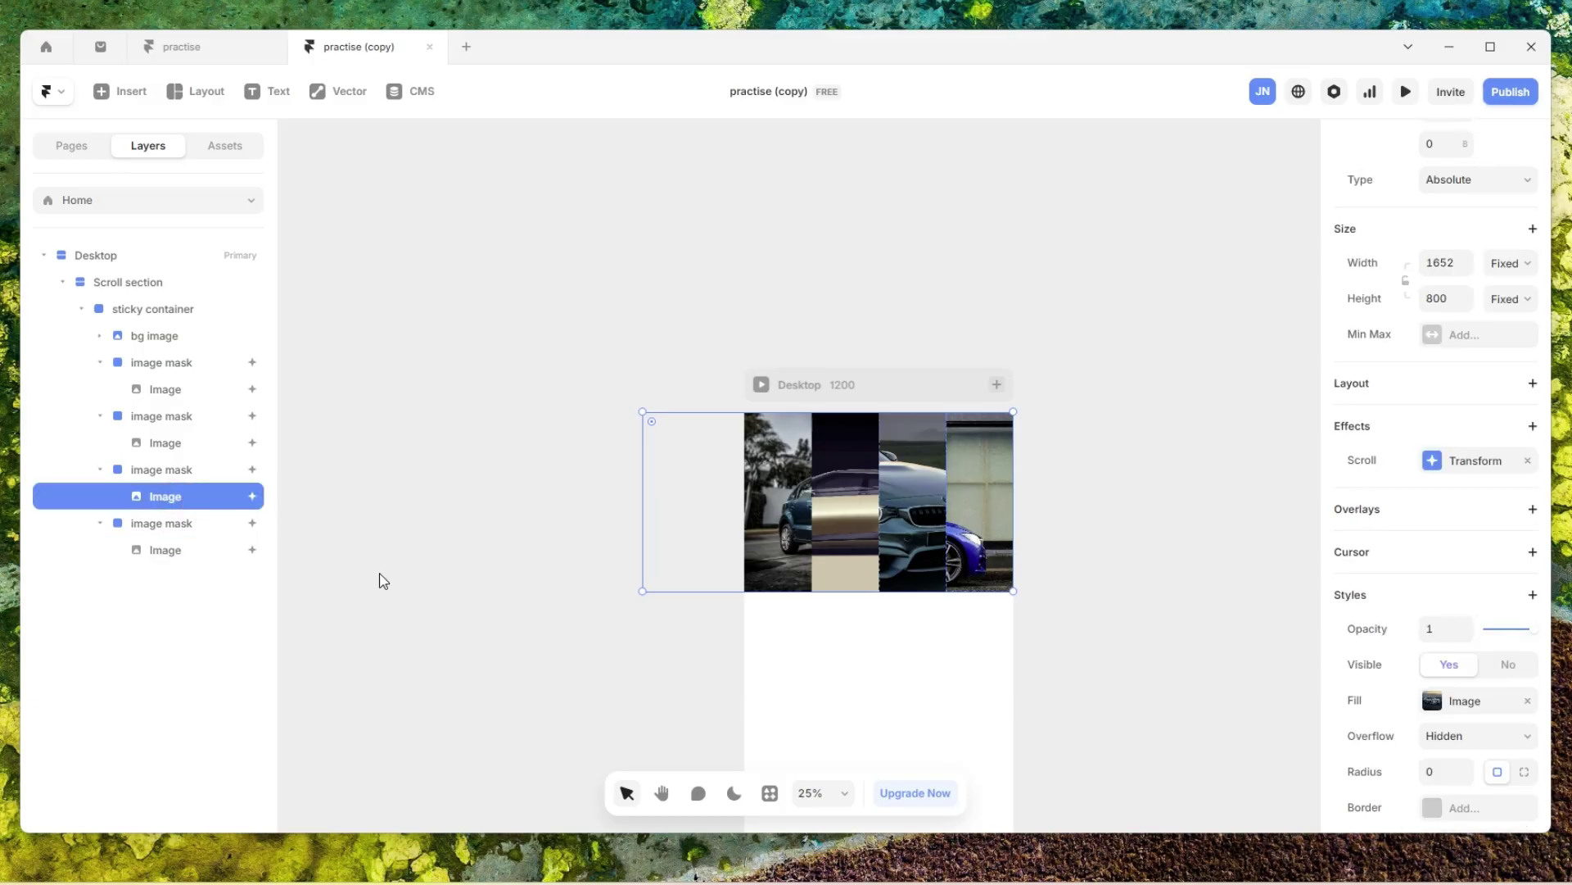
click(228, 446)
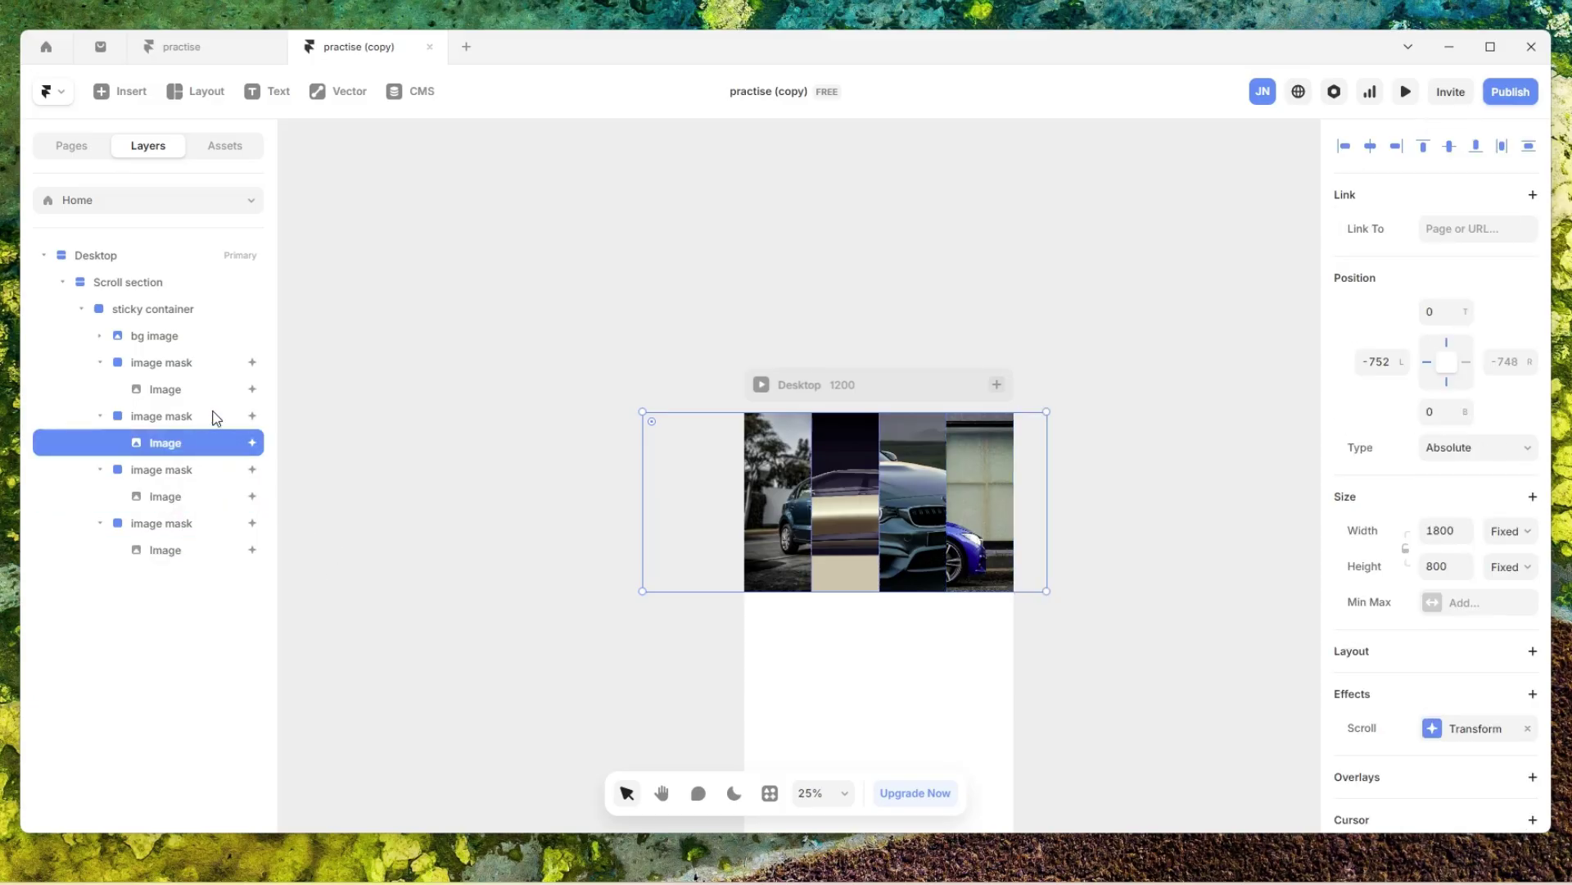
click(178, 393)
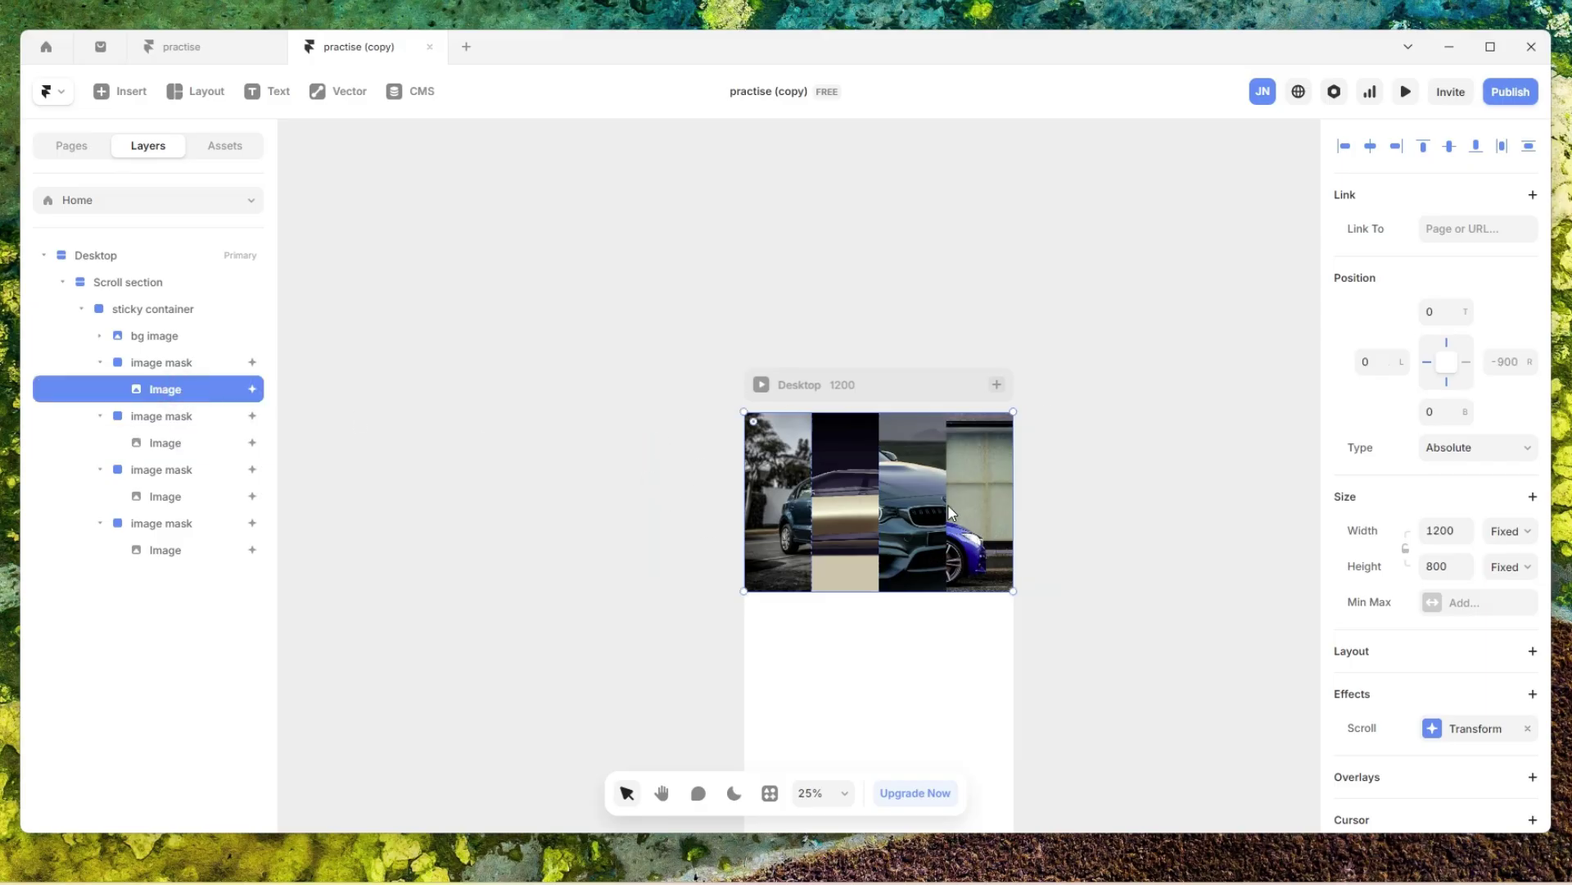
scroll(905, 531, up, 4)
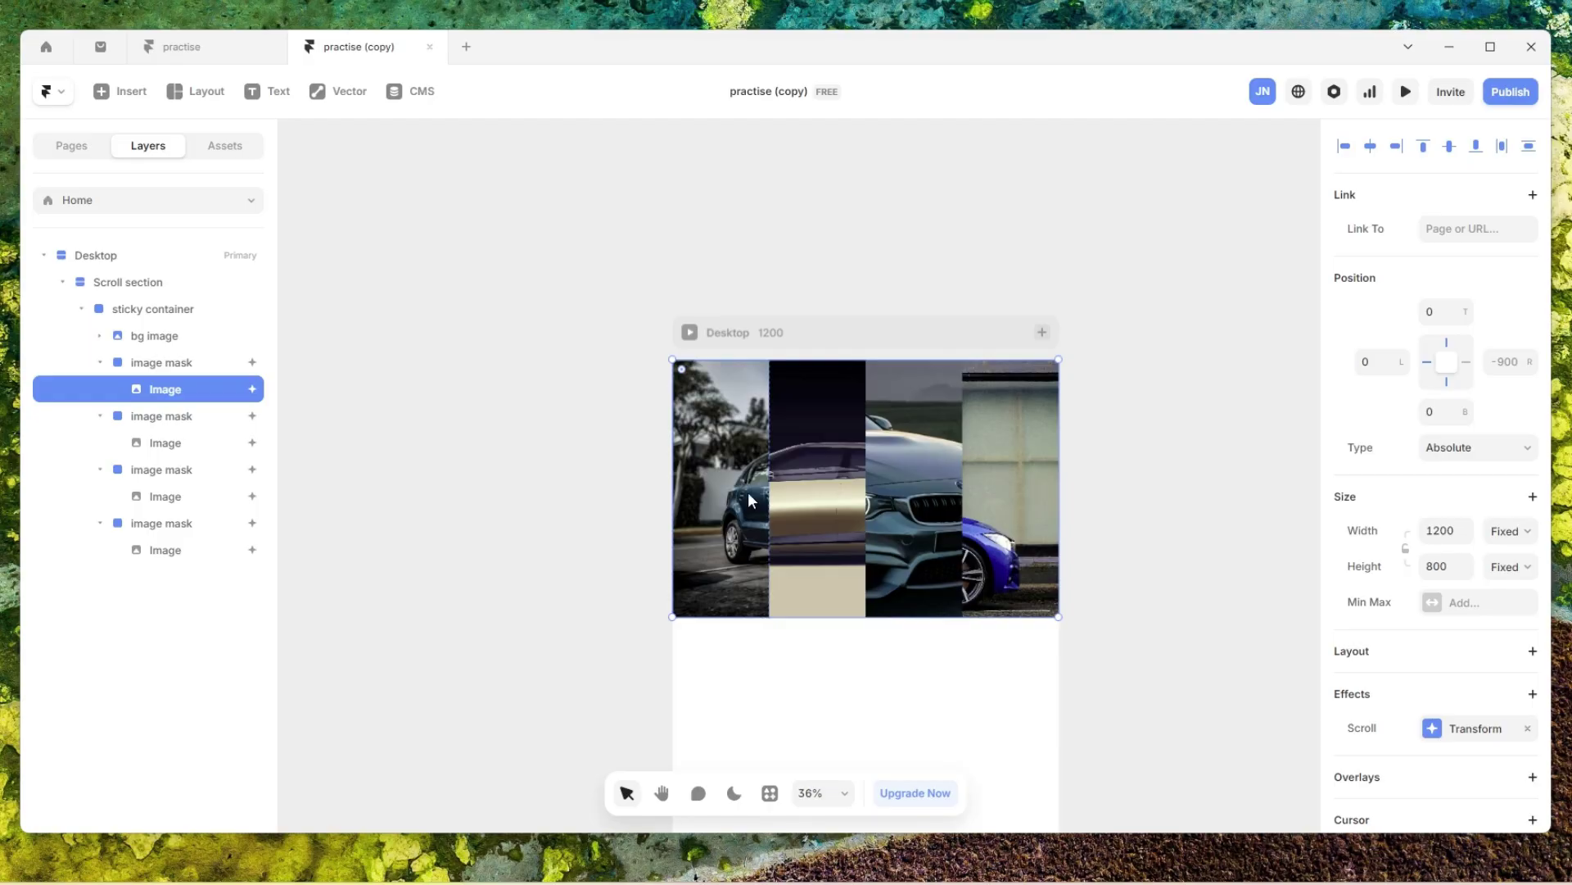
click(689, 331)
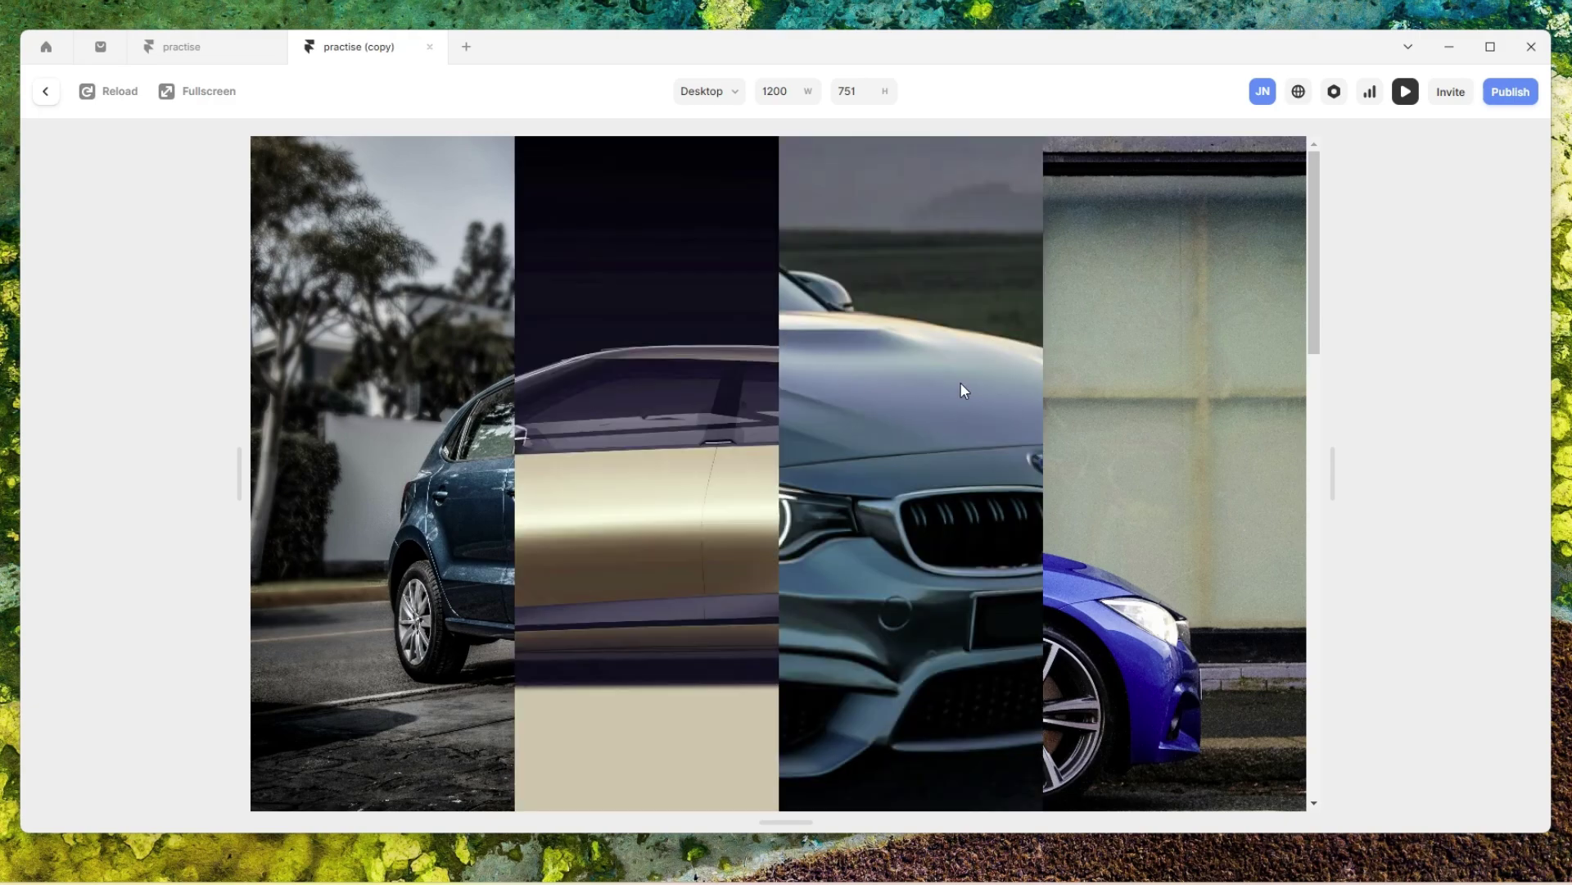
scroll(960, 382, down, 2)
scroll(960, 382, down, 2)
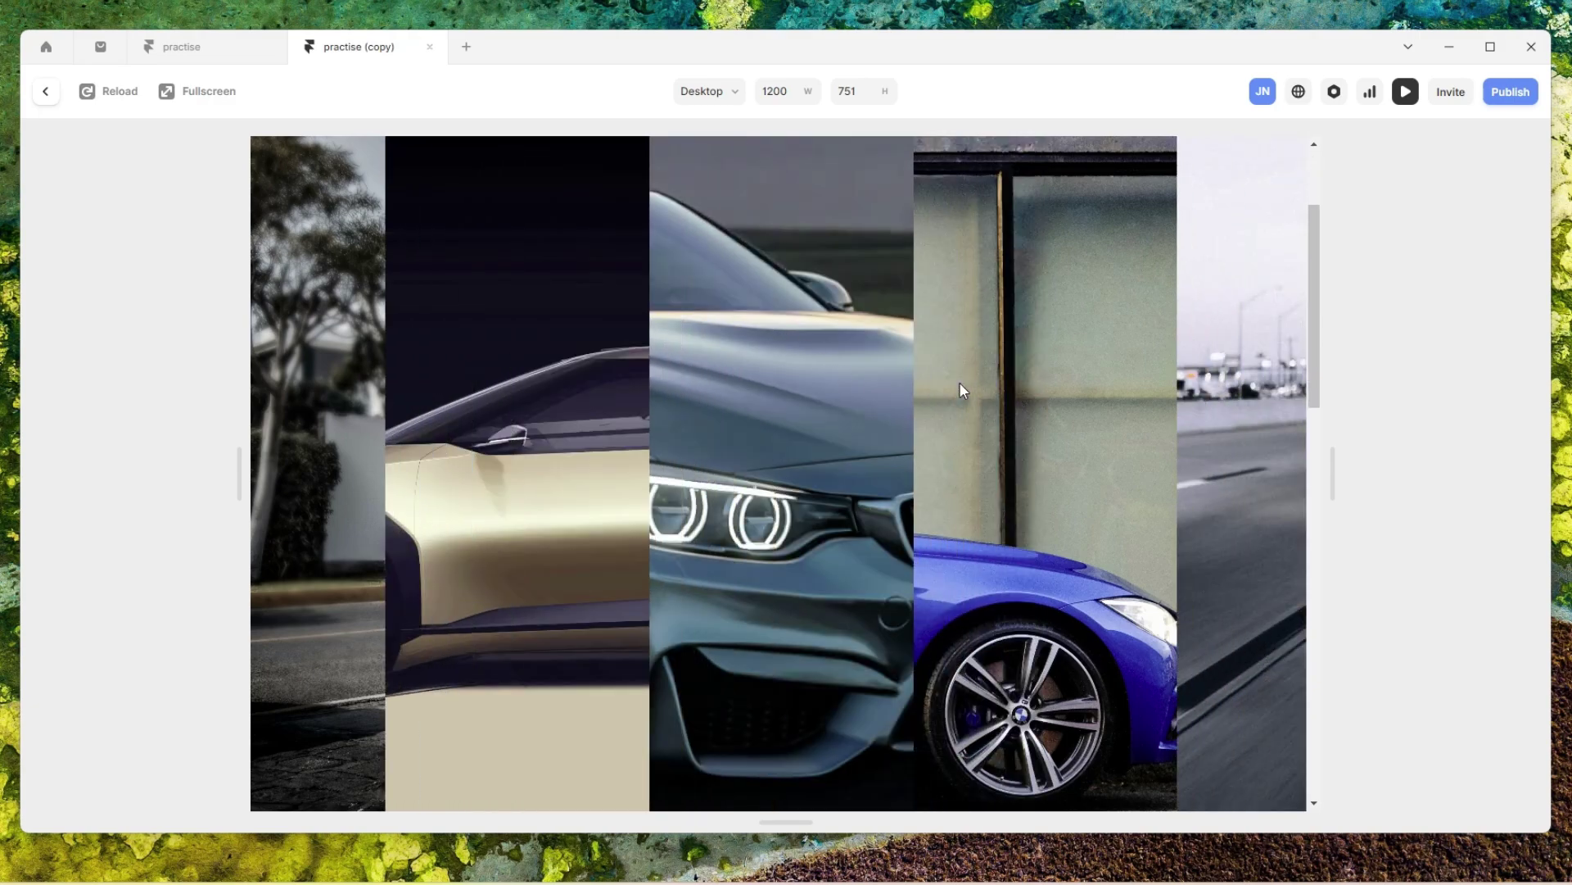
scroll(960, 382, up, 2)
scroll(706, 445, down, 2)
scroll(709, 439, down, 3)
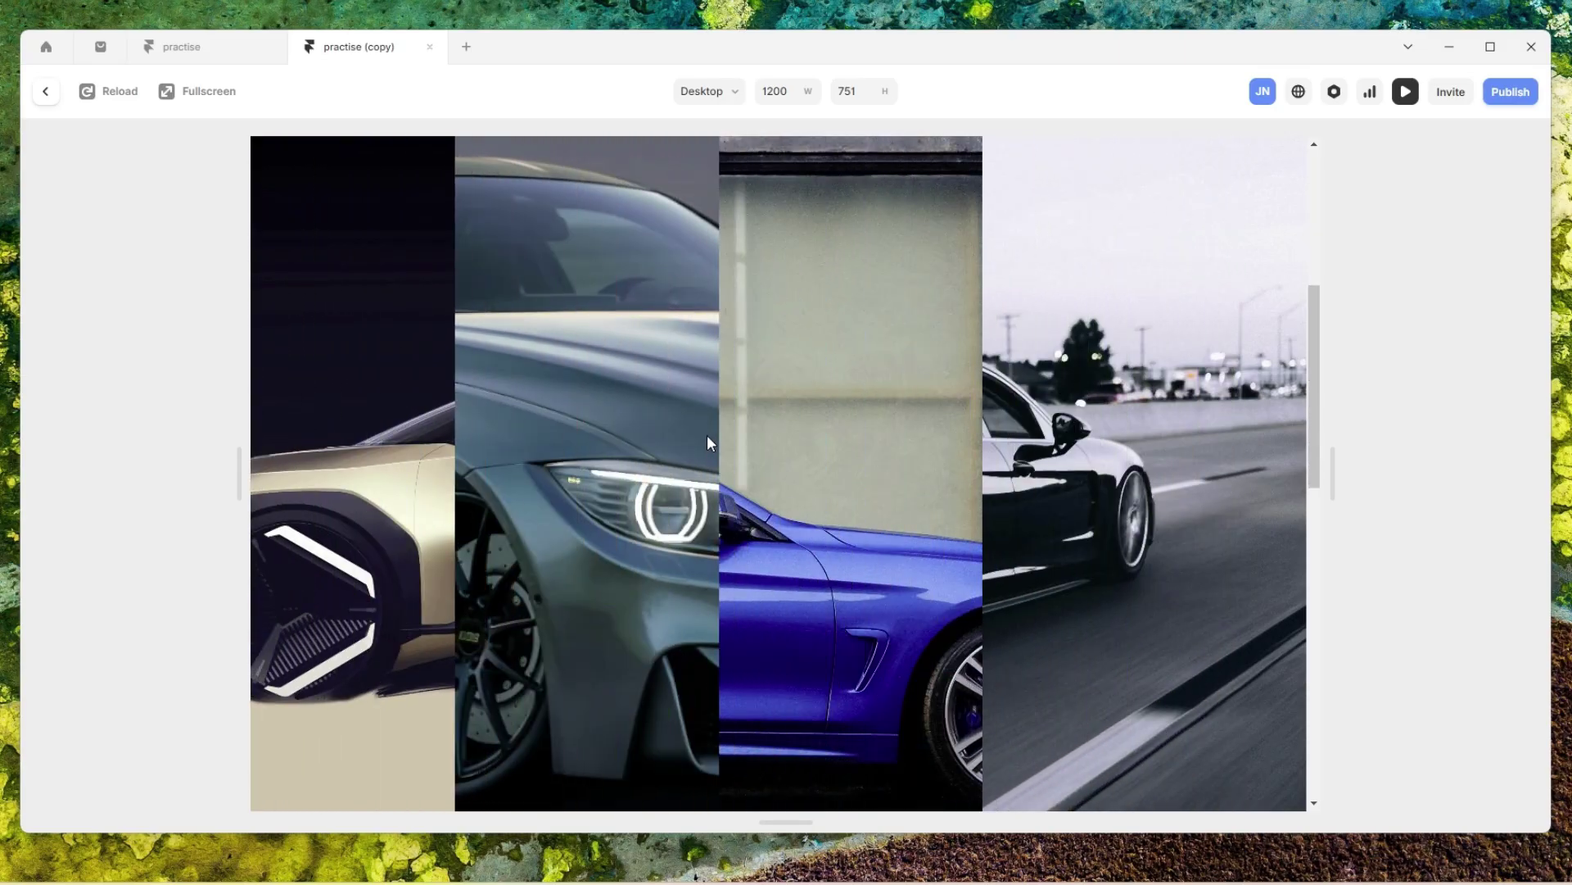
scroll(709, 443, down, 4)
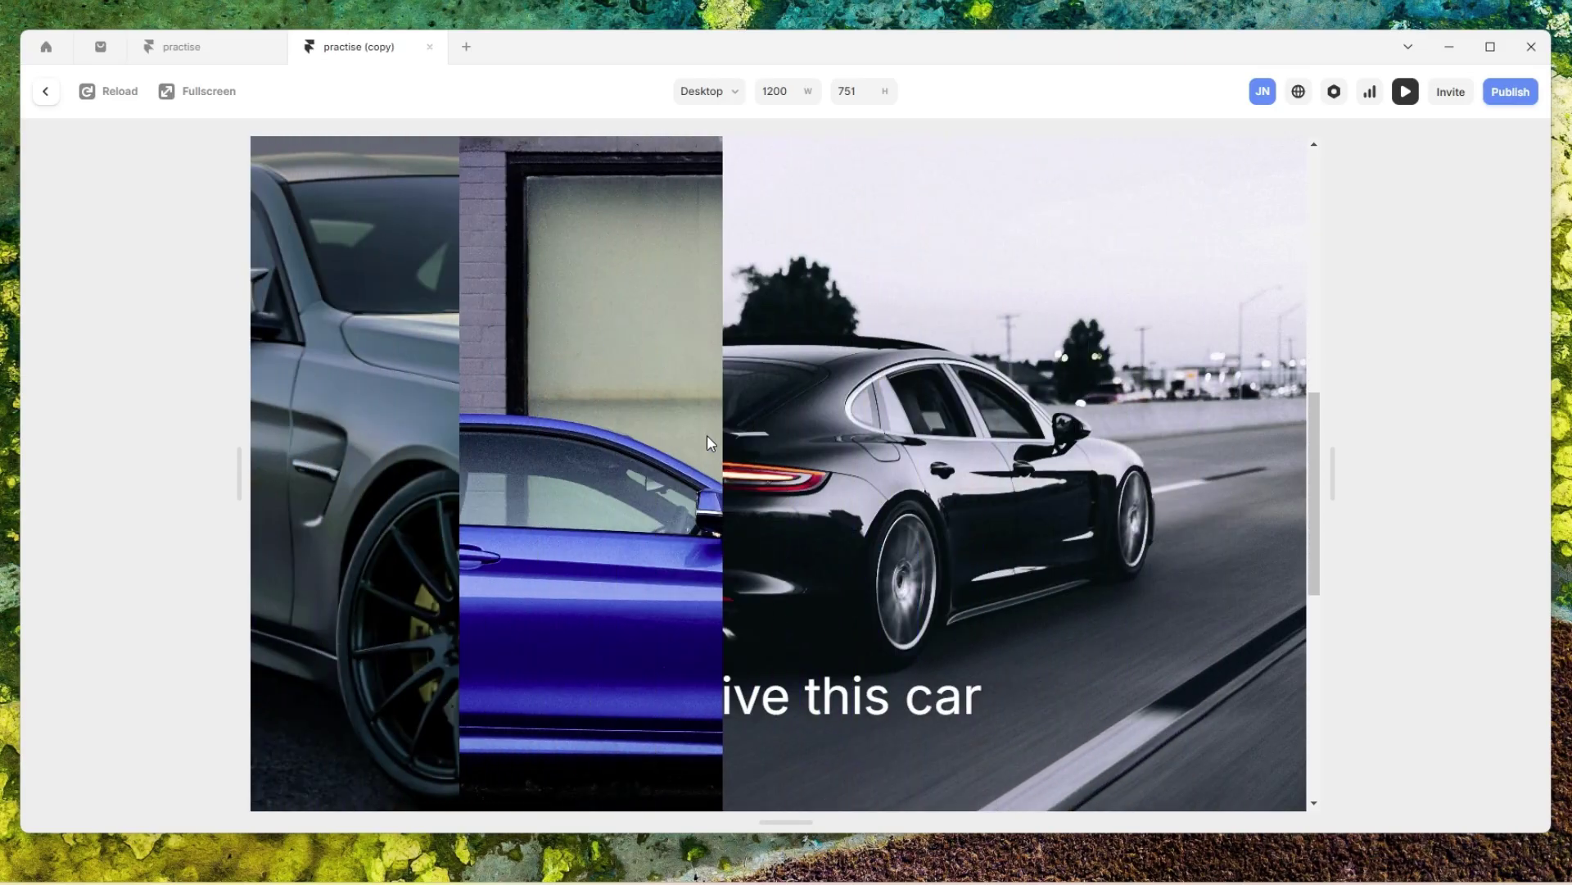
scroll(706, 435, down, 5)
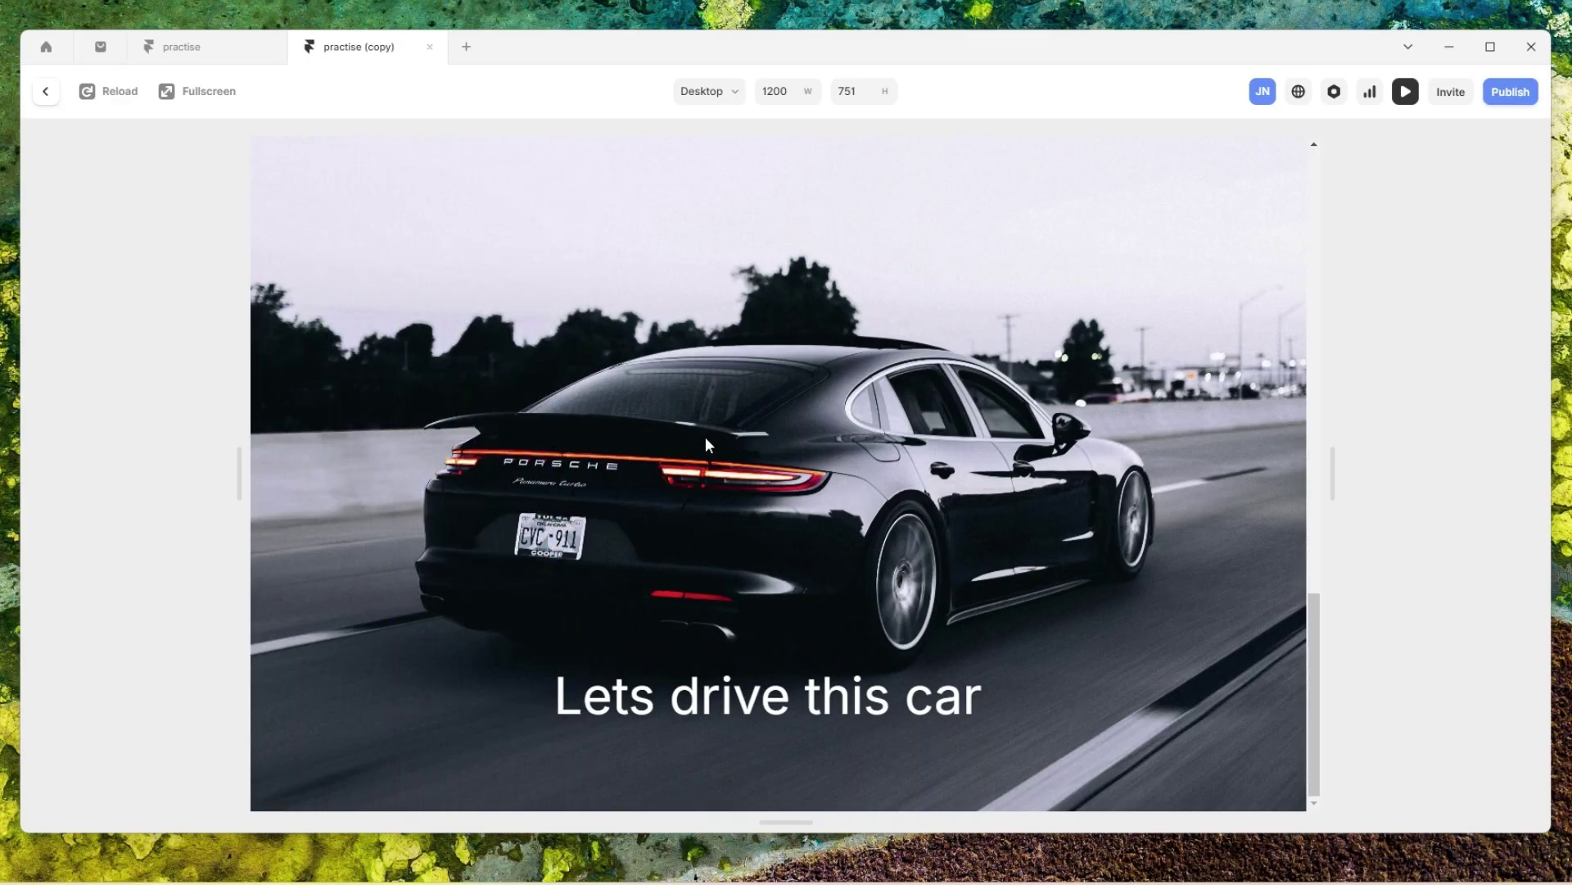